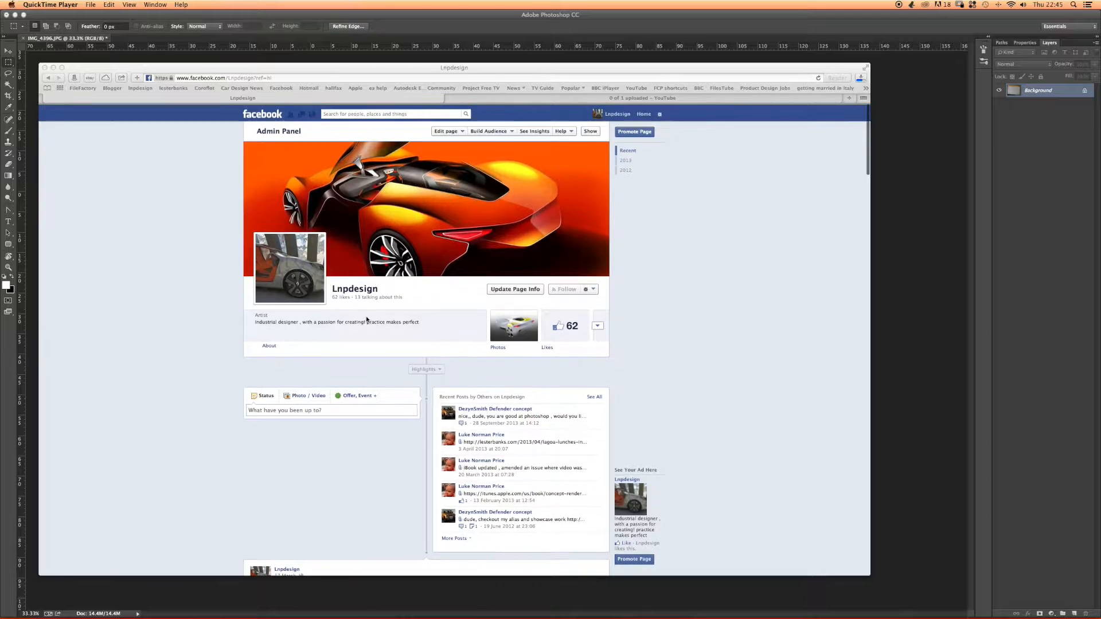
Look through the car rendering and tutorial posts on the Lnpdesign Facebook page and return to its beginning.
scroll(452, 361, "down", 3)
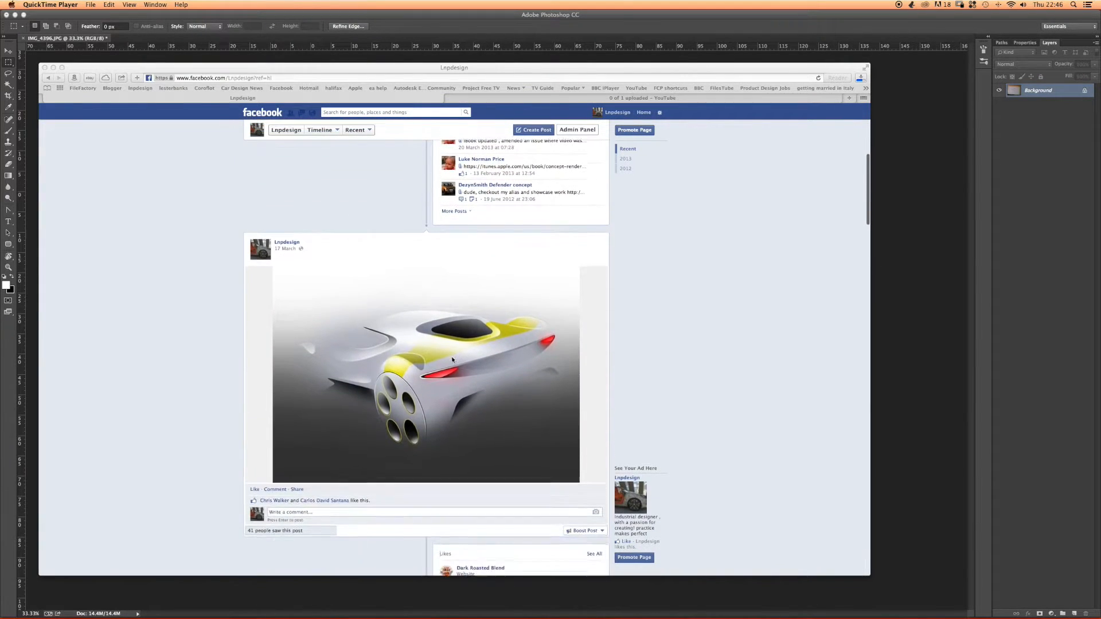
scroll(428, 328, "down", 10)
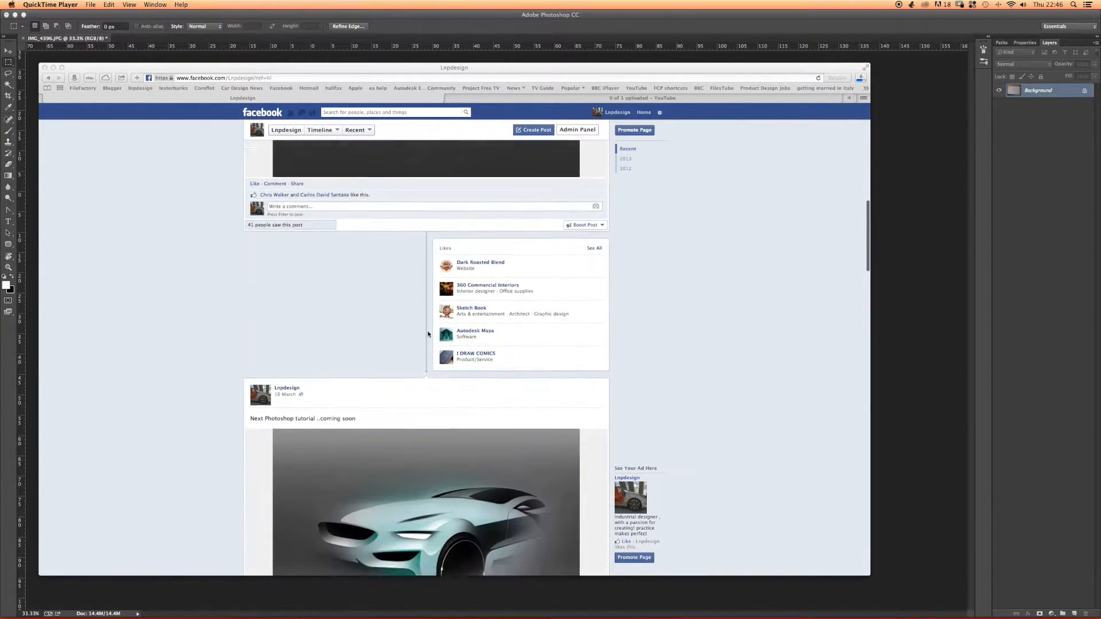
scroll(427, 341, "down", 5)
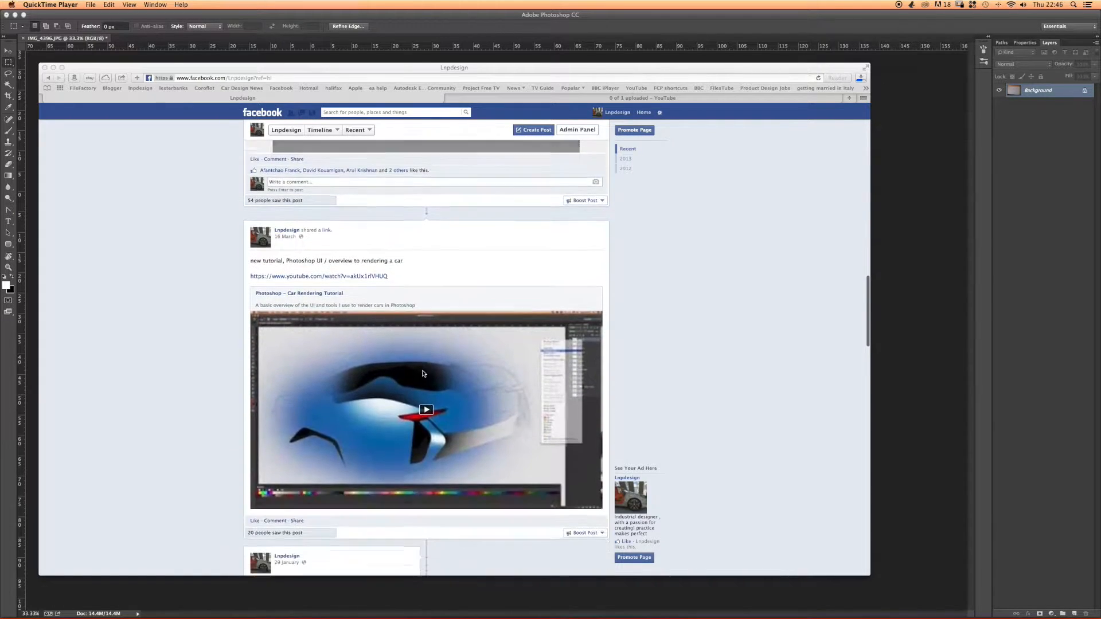
scroll(443, 341, "down", 15)
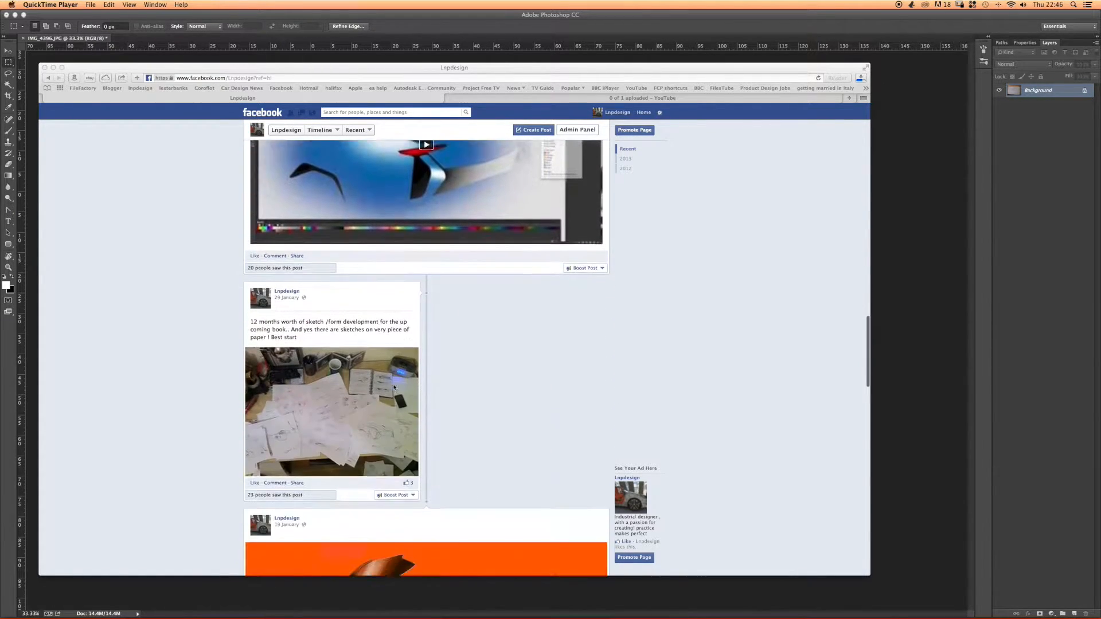
scroll(385, 368, "down", 10)
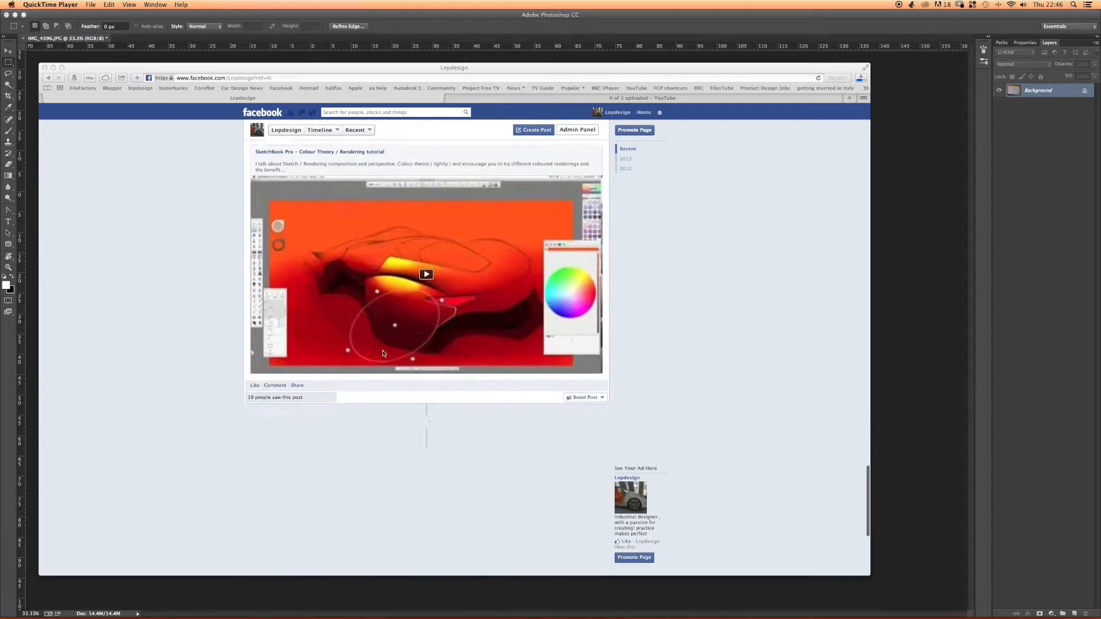
scroll(385, 343, "down", 10)
scroll(382, 371, "up", 10)
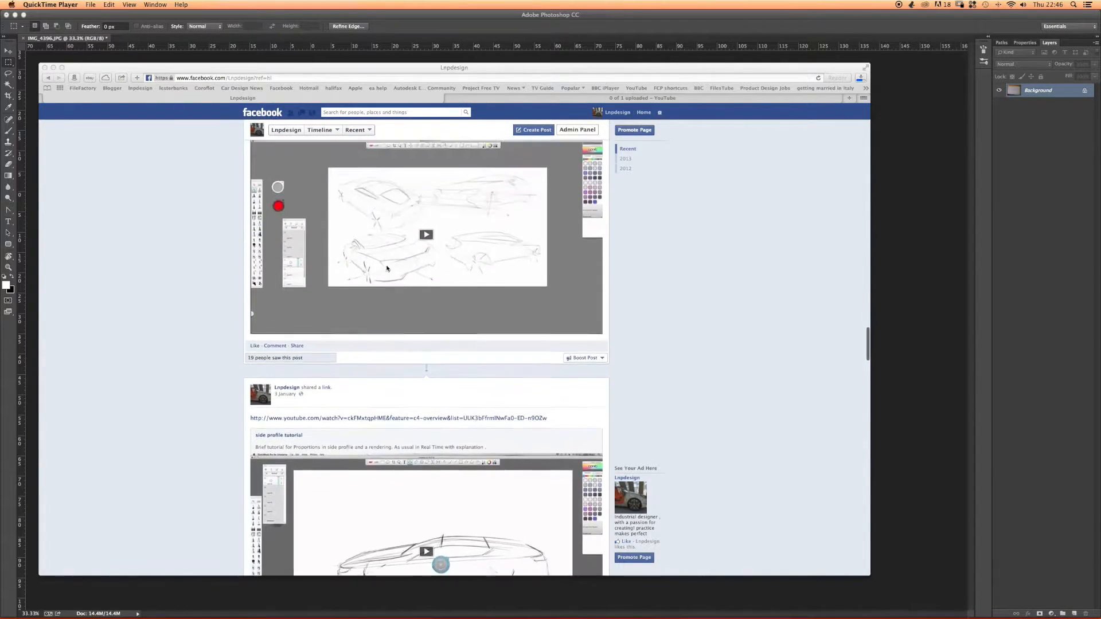
scroll(436, 211, "up", 15)
scroll(288, 150, "up", 10)
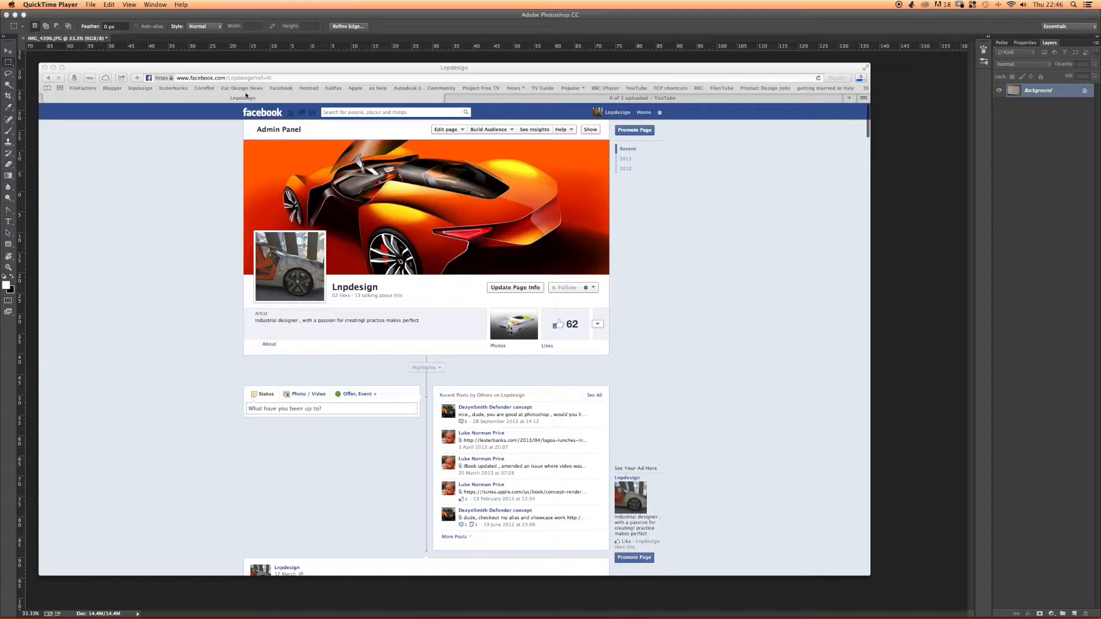
Switch to Photoshop, copy the selected car sketch area and create a new International Paper document in A3 size.
left_click(267, 15)
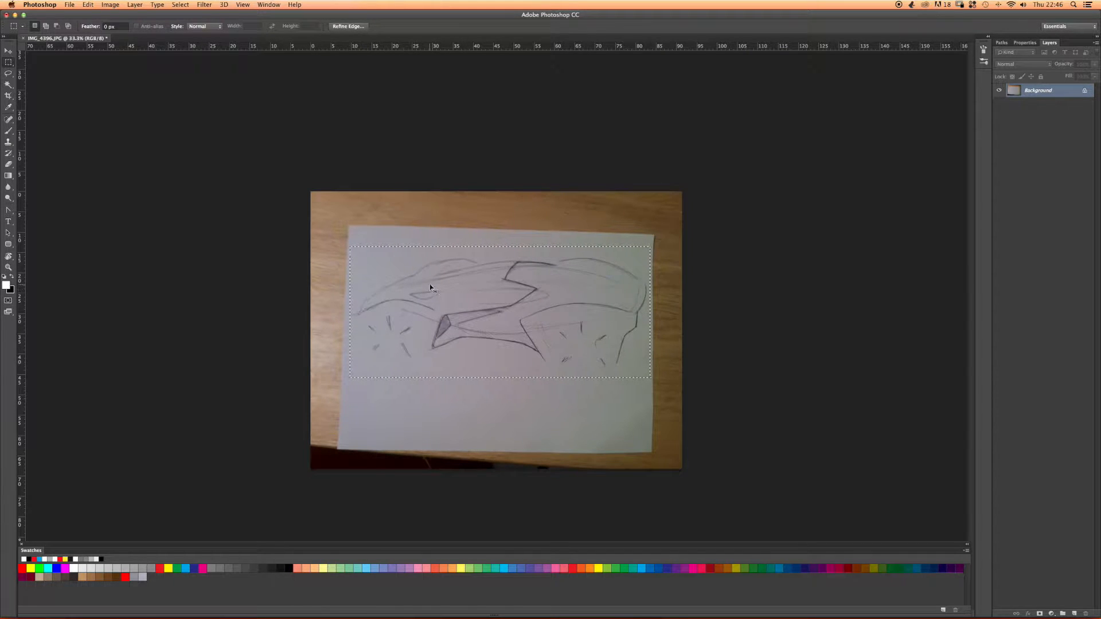
key("super+c")
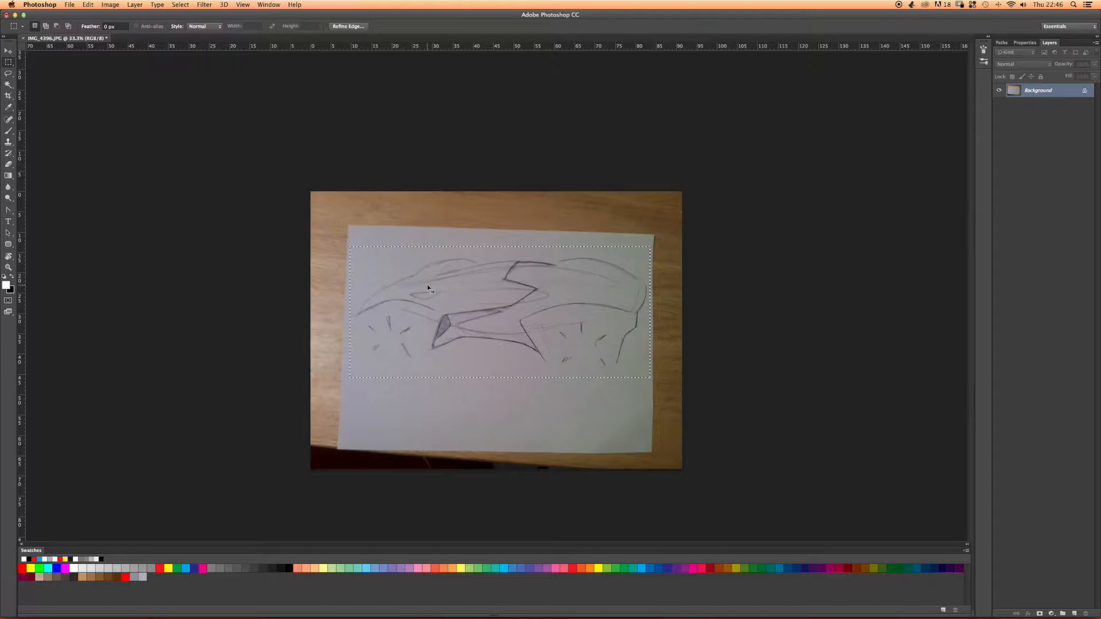
key("super+n")
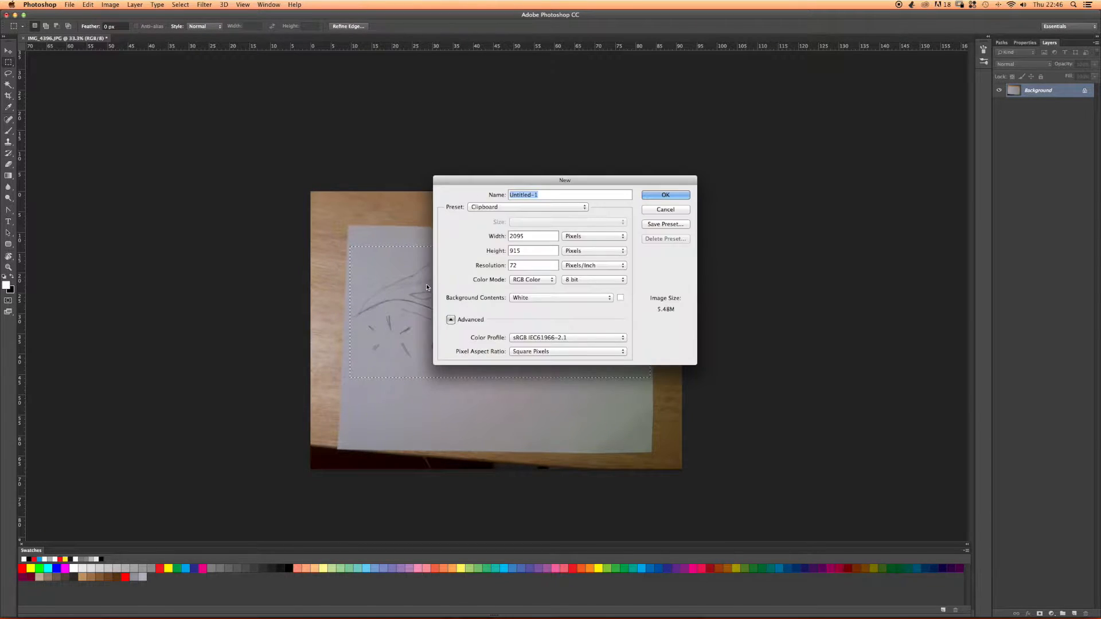
left_click(477, 207)
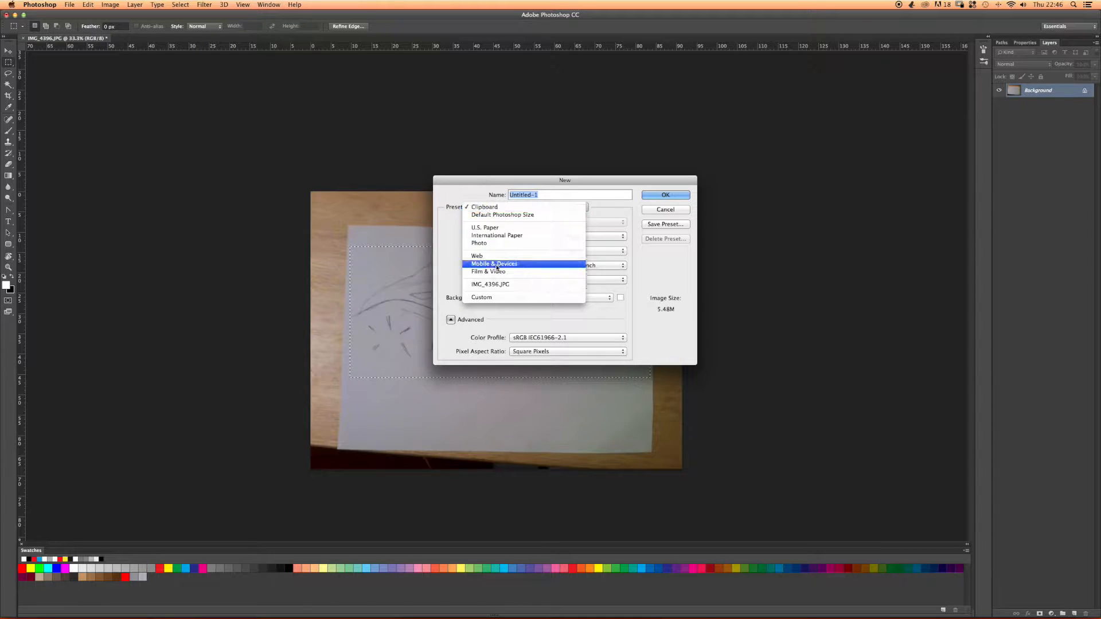
left_click(501, 237)
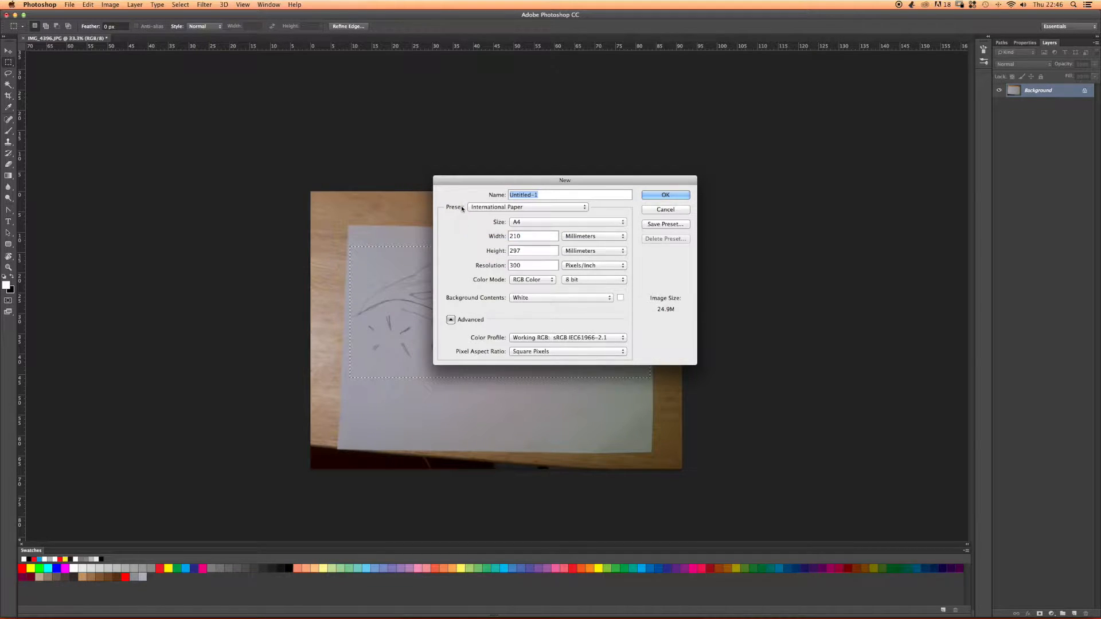
left_click(521, 222)
left_click(522, 246)
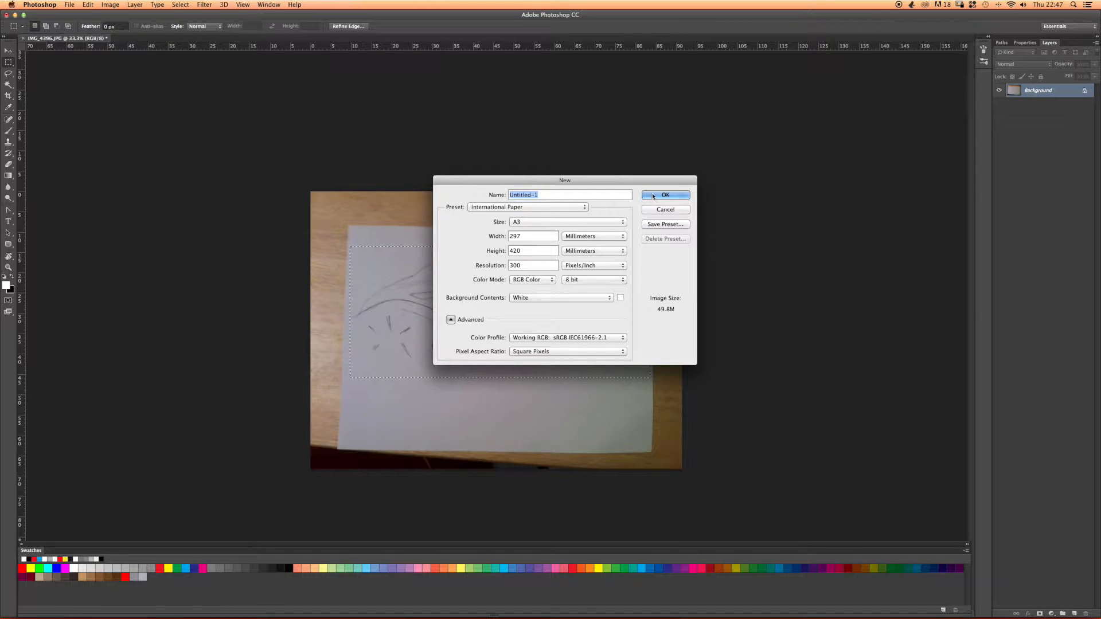
left_click(650, 197)
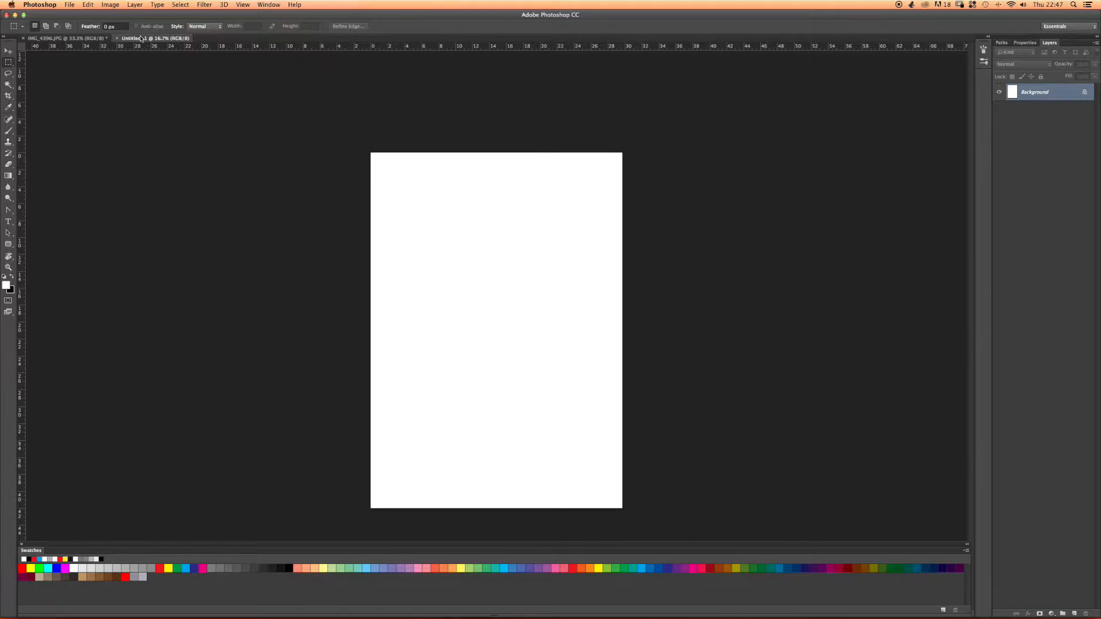
Rotate the blank A3 canvas 90° clockwise to landscape and paste the copied sketch into it.
left_click(110, 5)
mouse_move(138, 83)
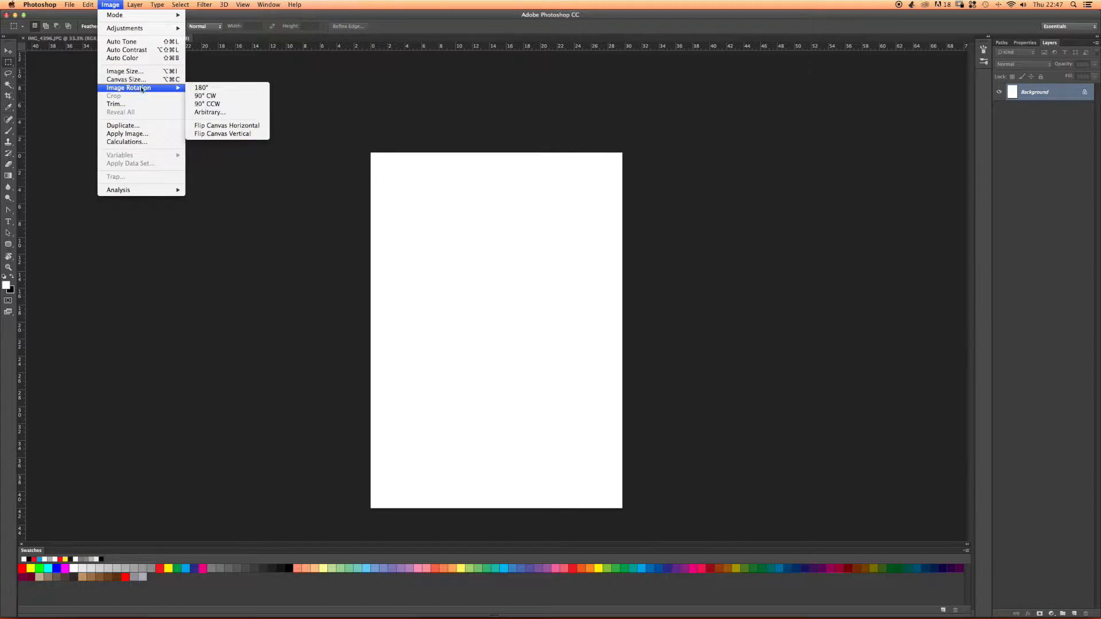
left_click(198, 93)
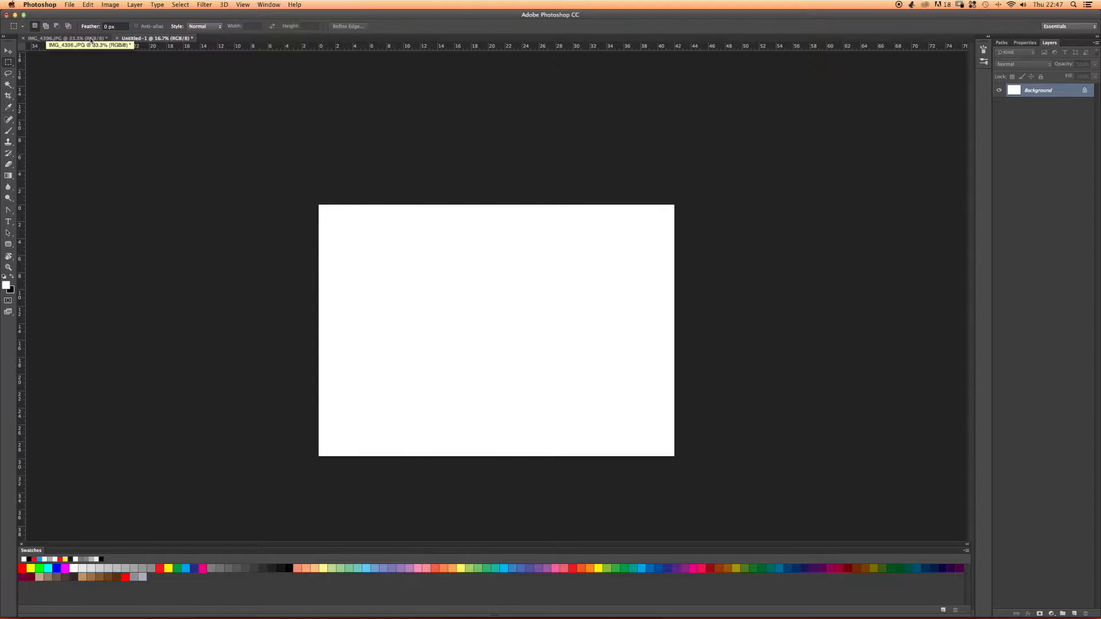
key("super+v")
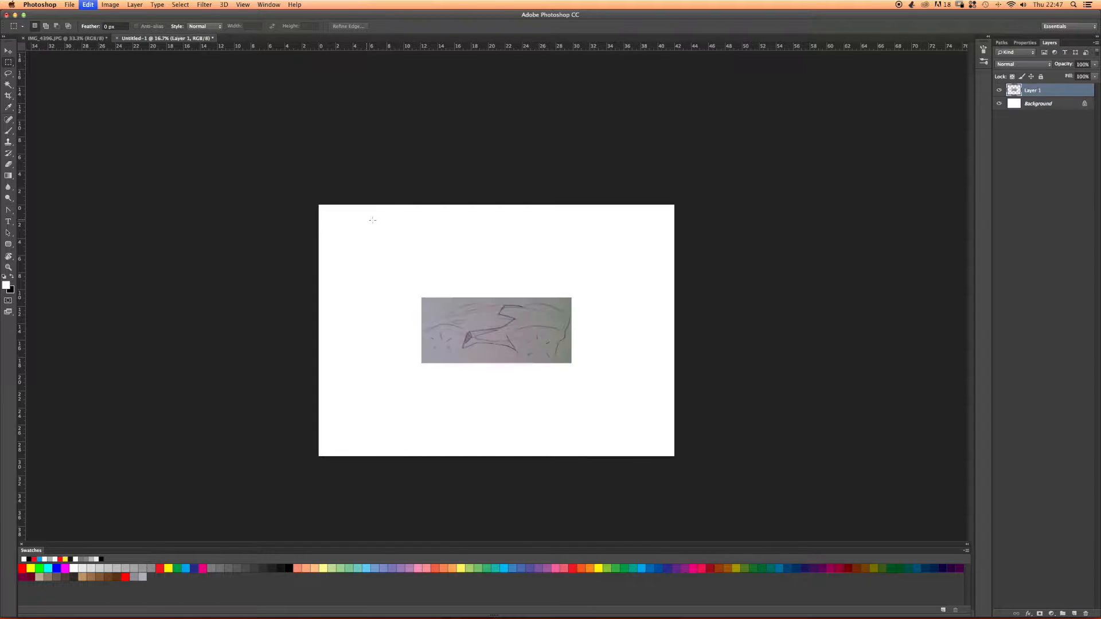
Enlarge the pasted sketch with Free Transform to nearly the full page width and centre it on the canvas.
key("super+t")
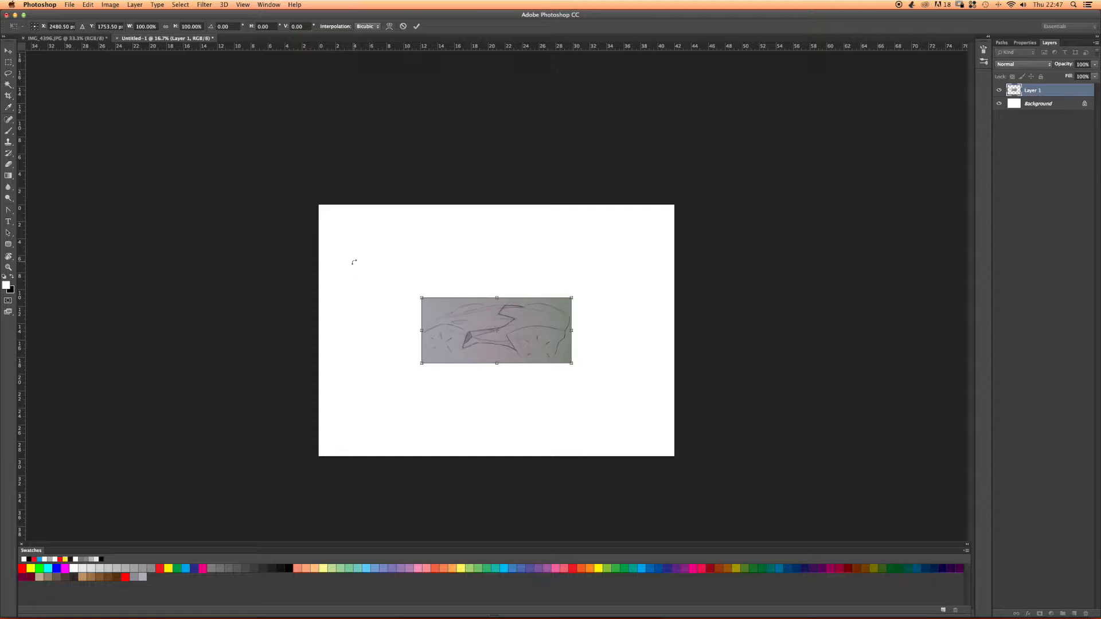
left_click_drag(422, 298, 325, 255)
left_click_drag(572, 365, 658, 400)
left_click_drag(475, 320, 482, 323)
key("Return")
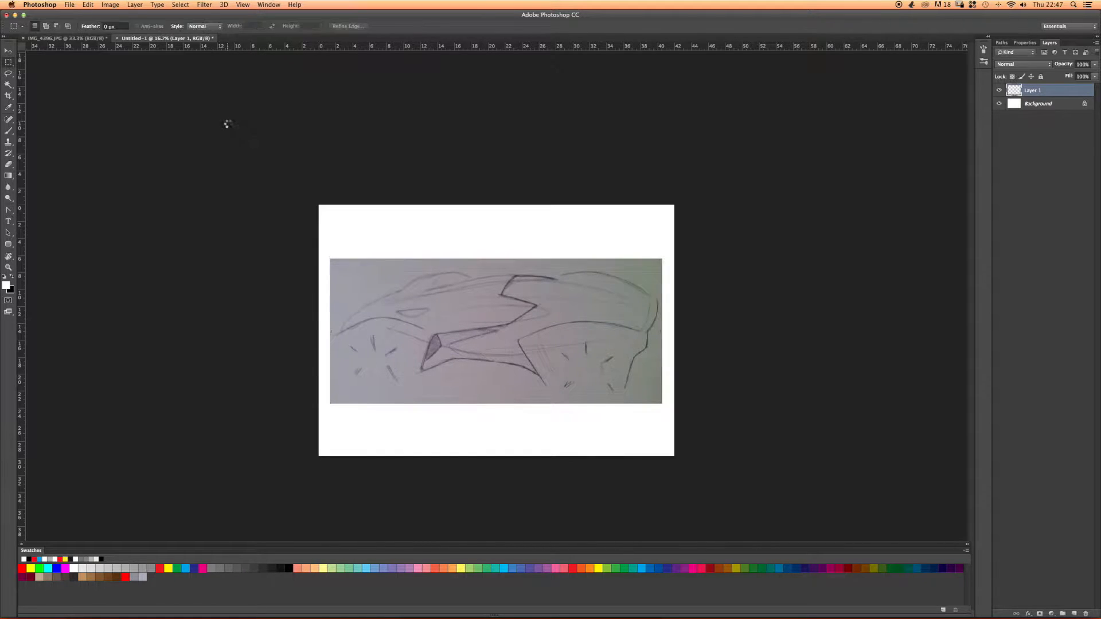
Deselect the sketch area in IMG_4396.JPG and duplicate its Background layer into the Untitled-1 document.
left_click(99, 38)
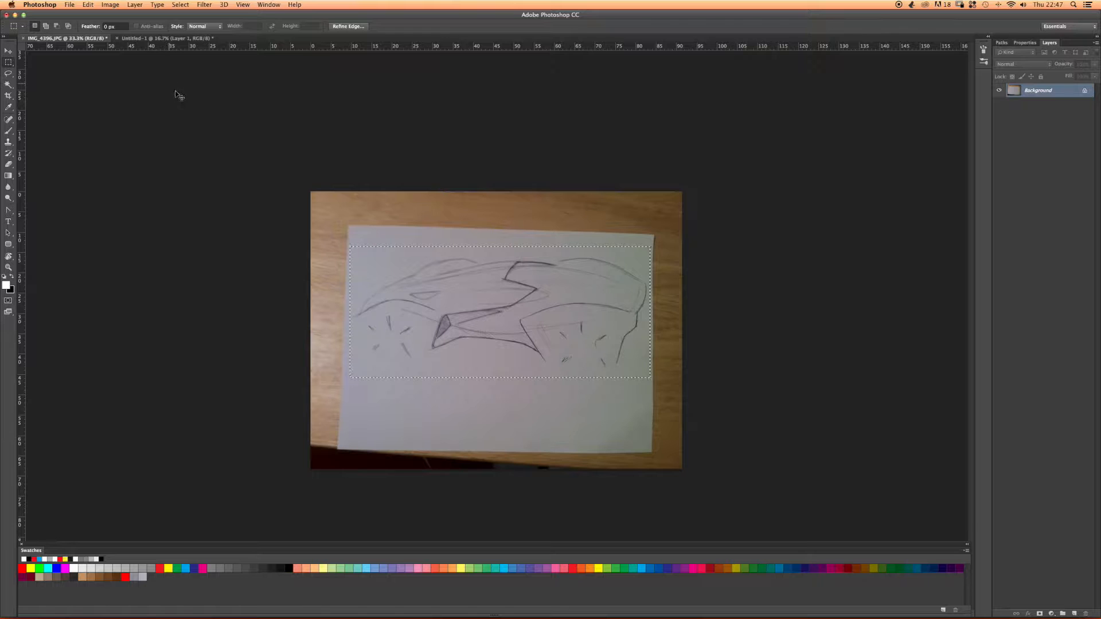
key("super+d")
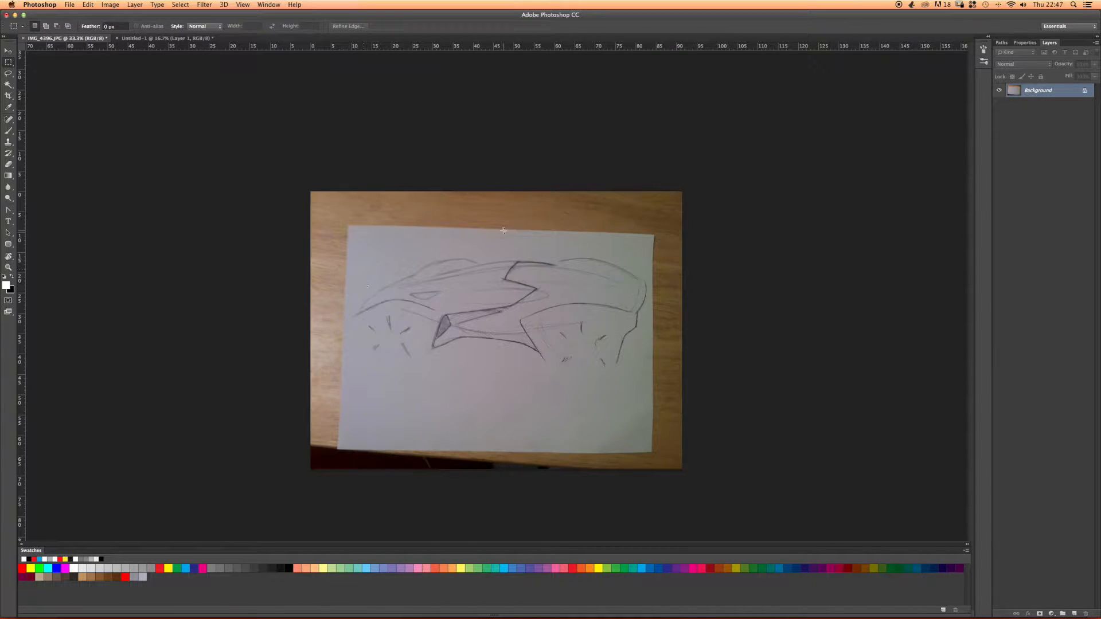
right_click(1037, 93)
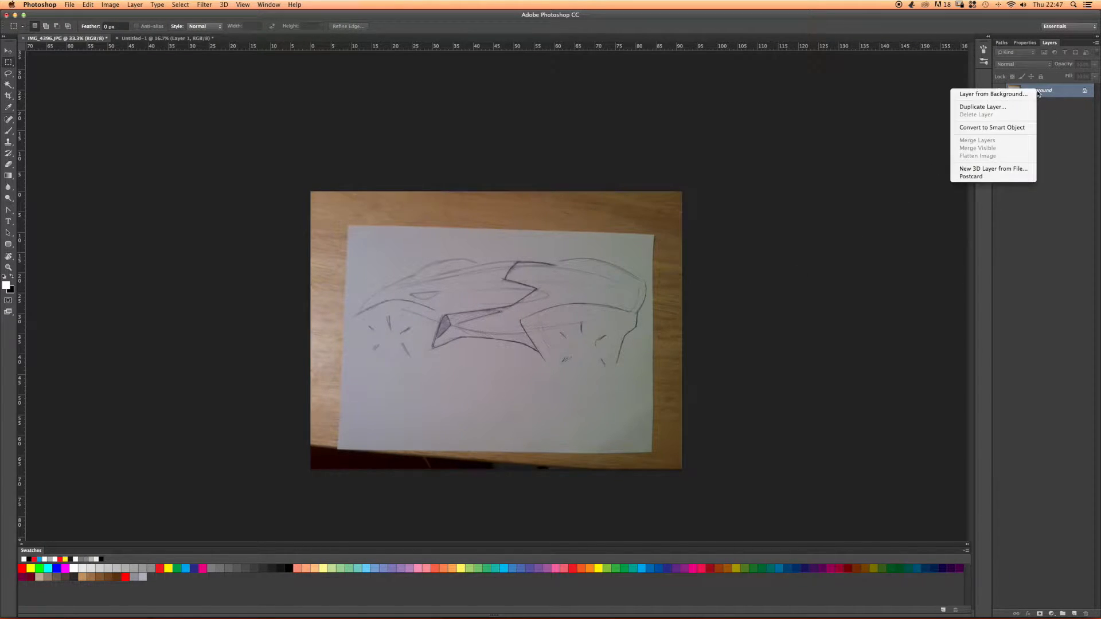
left_click(1014, 109)
left_click_drag(531, 262, 443, 233)
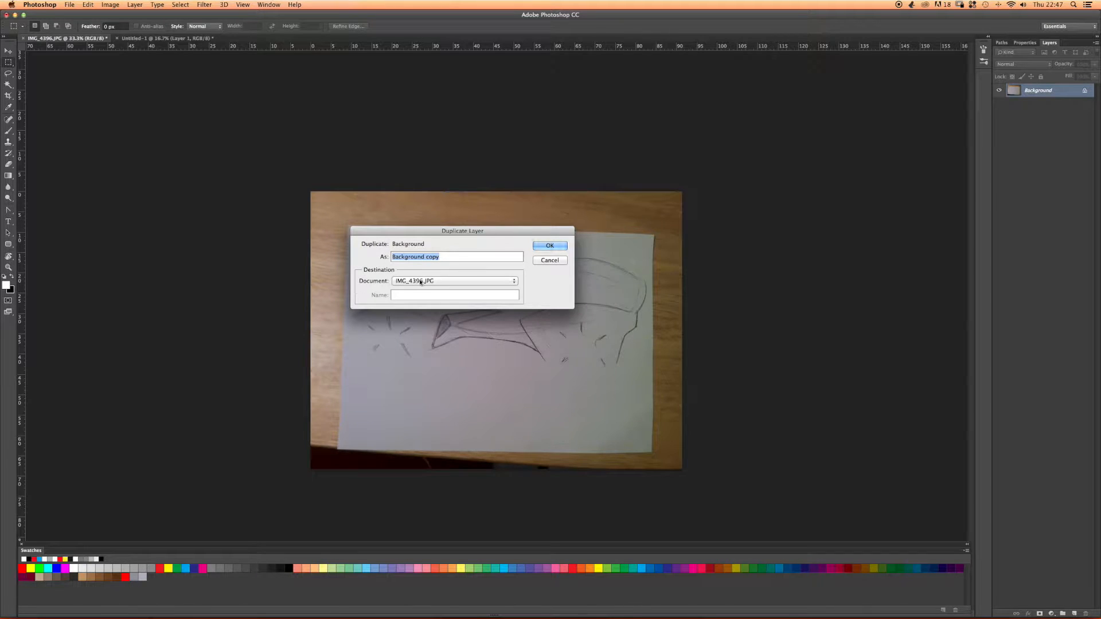
left_click(474, 282)
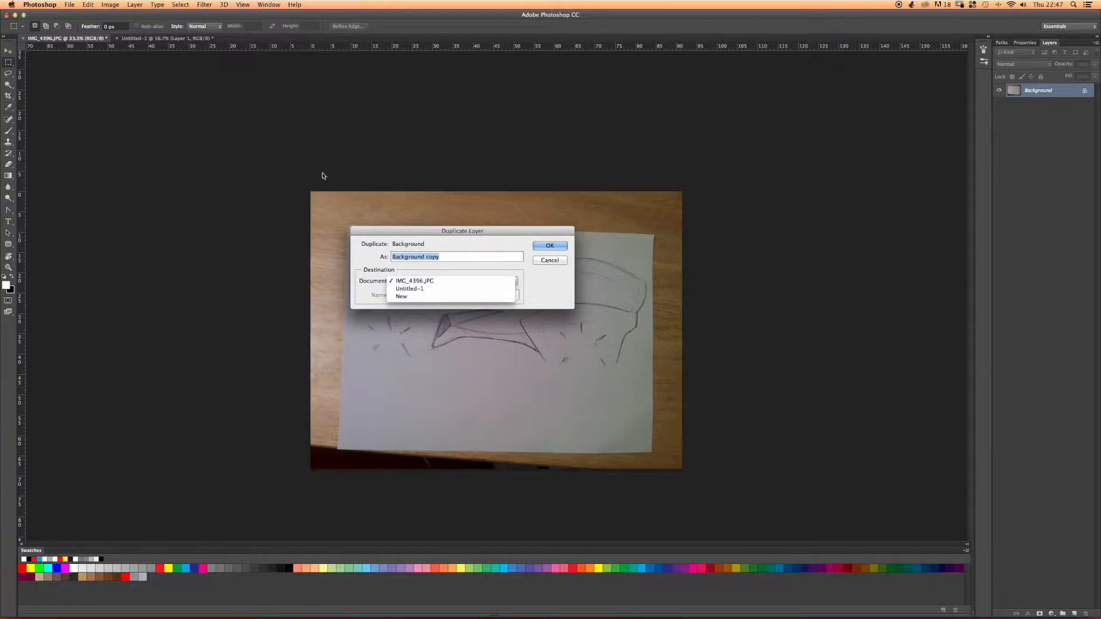
left_click(440, 288)
left_click(548, 247)
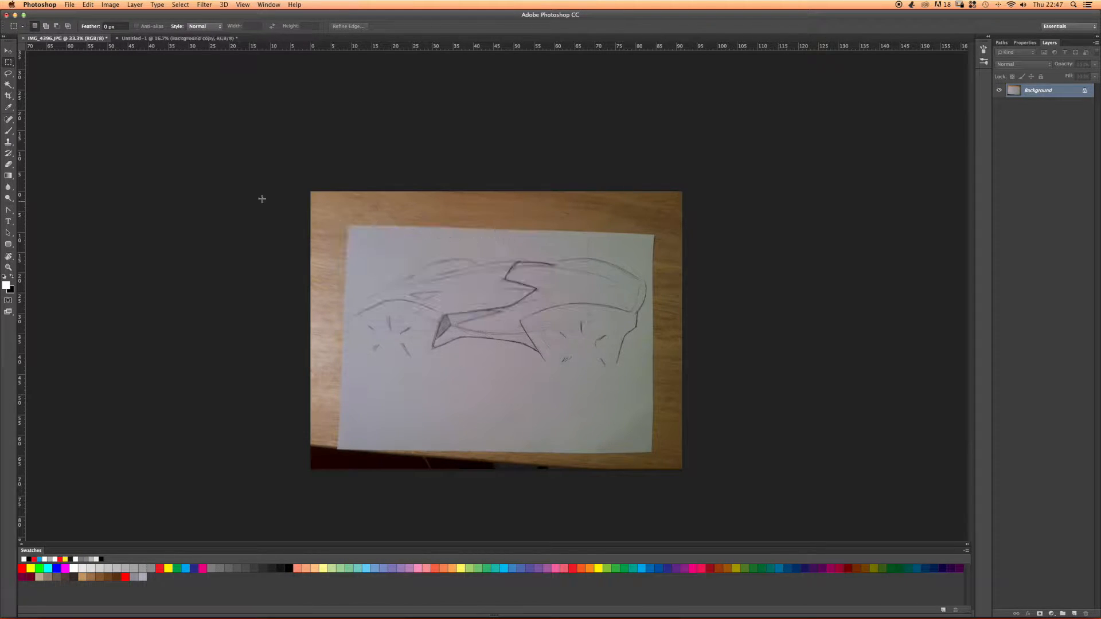
In Untitled-1, undo the duplicated photo layer and restore it.
left_click(153, 38)
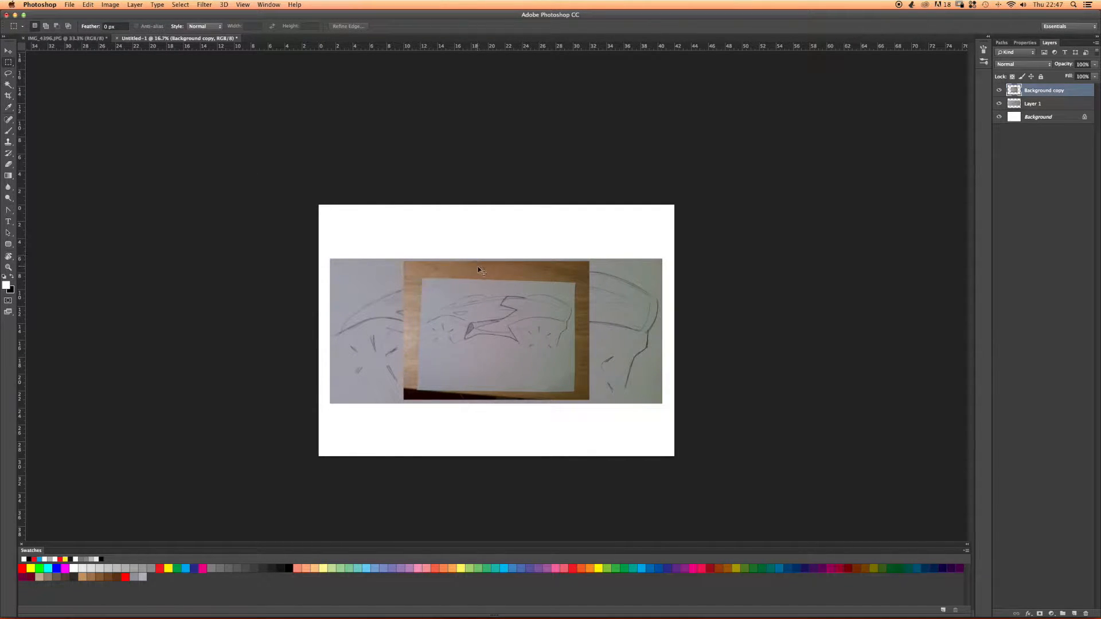
key("super+z")
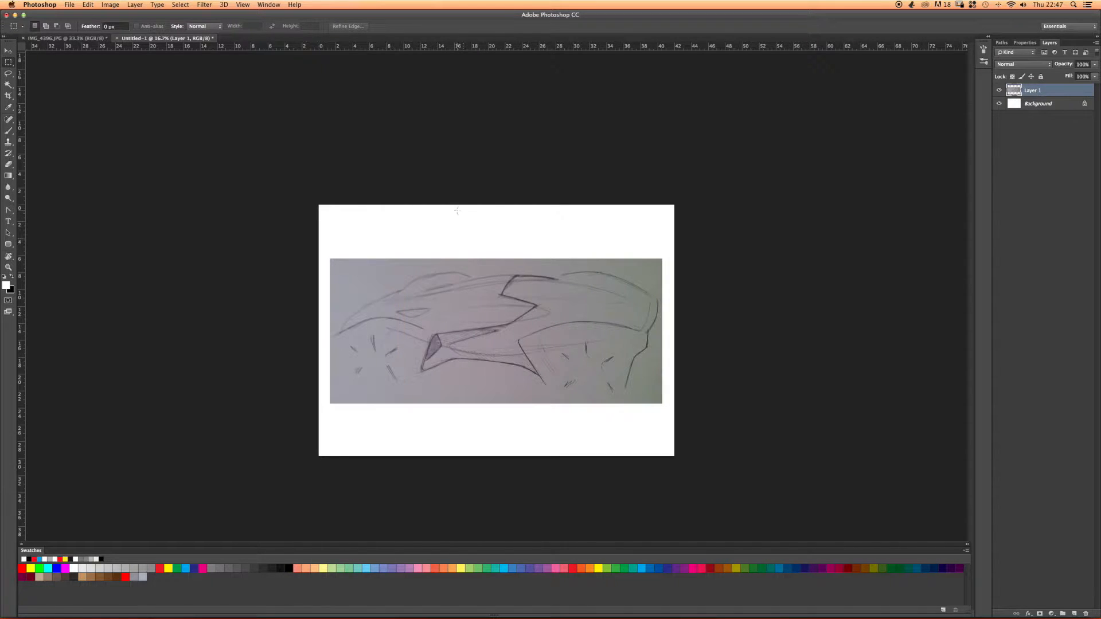
key("super+z")
Create a second International Paper A3 document and rotate its canvas 90° clockwise.
key("super+n")
left_click(489, 209)
left_click(492, 234)
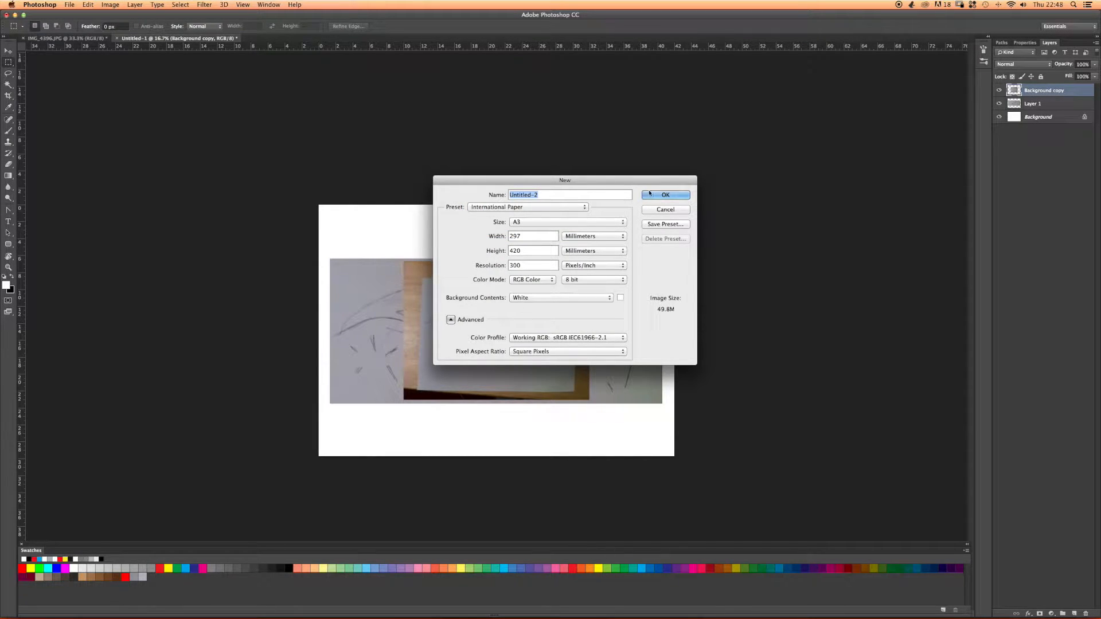
left_click(650, 194)
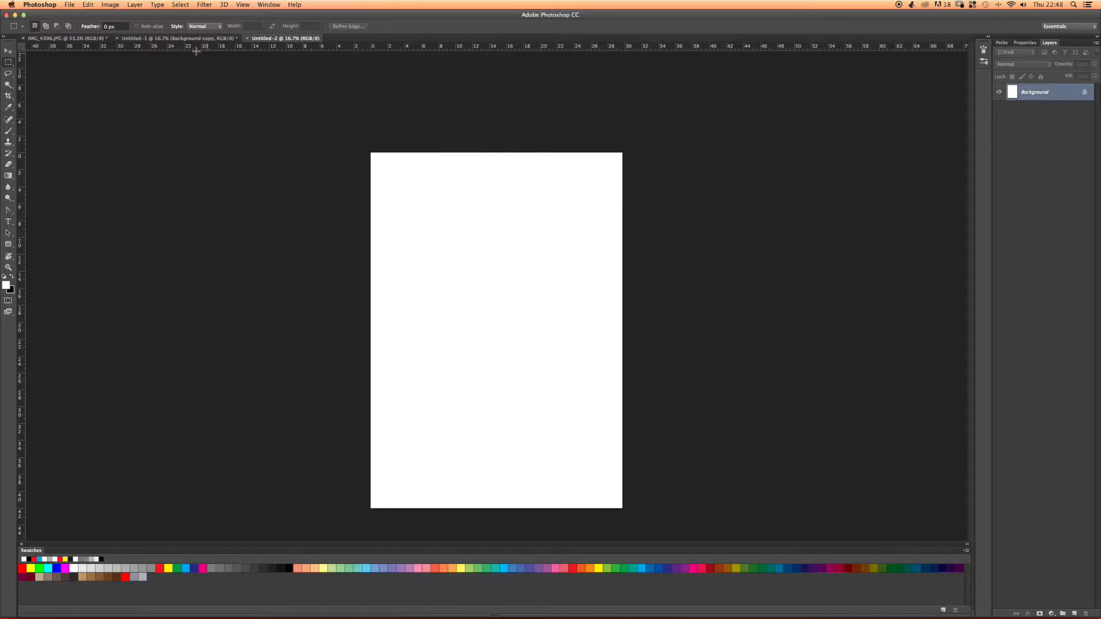
left_click(103, 7)
mouse_move(144, 88)
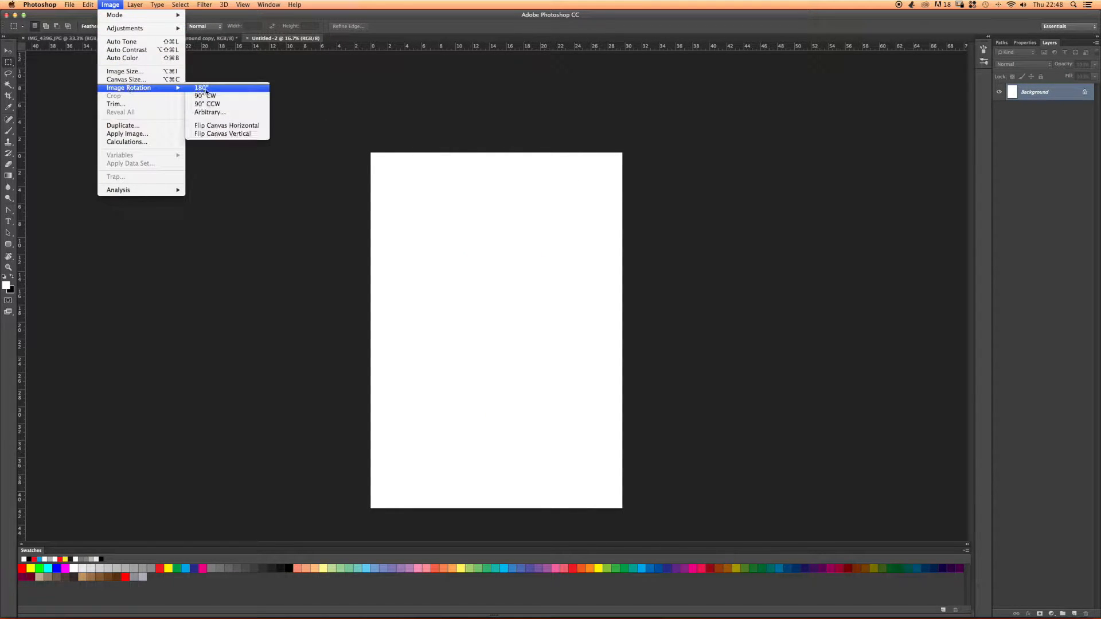
left_click(205, 96)
In Untitled-1, move the duplicated photo to the lower right of the canvas and scale it down to a small thumbnail.
left_click(224, 38)
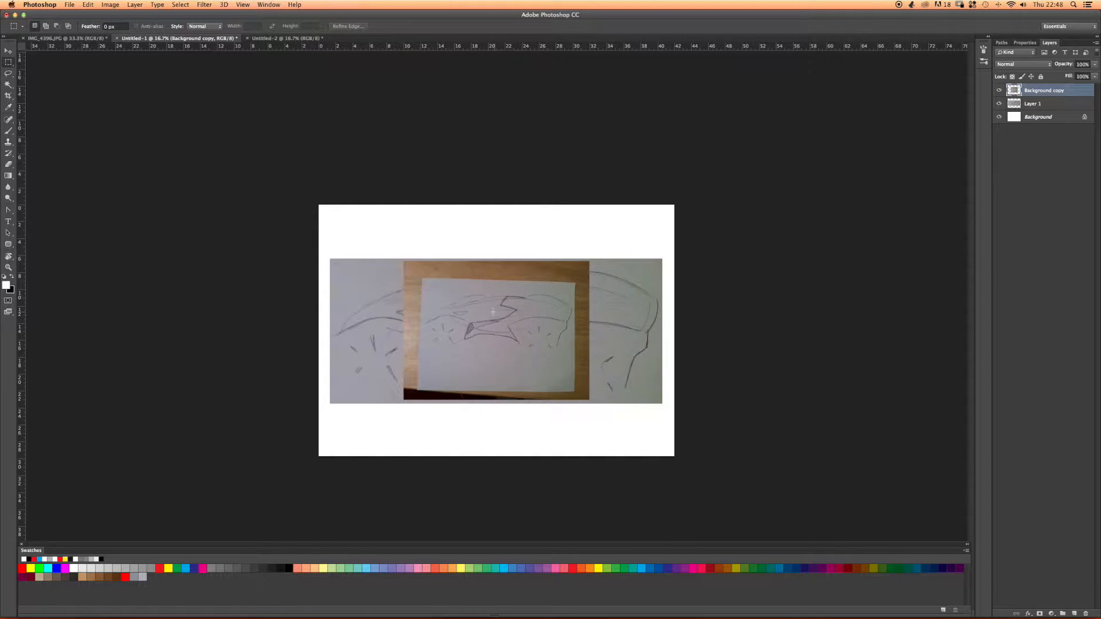
key("v")
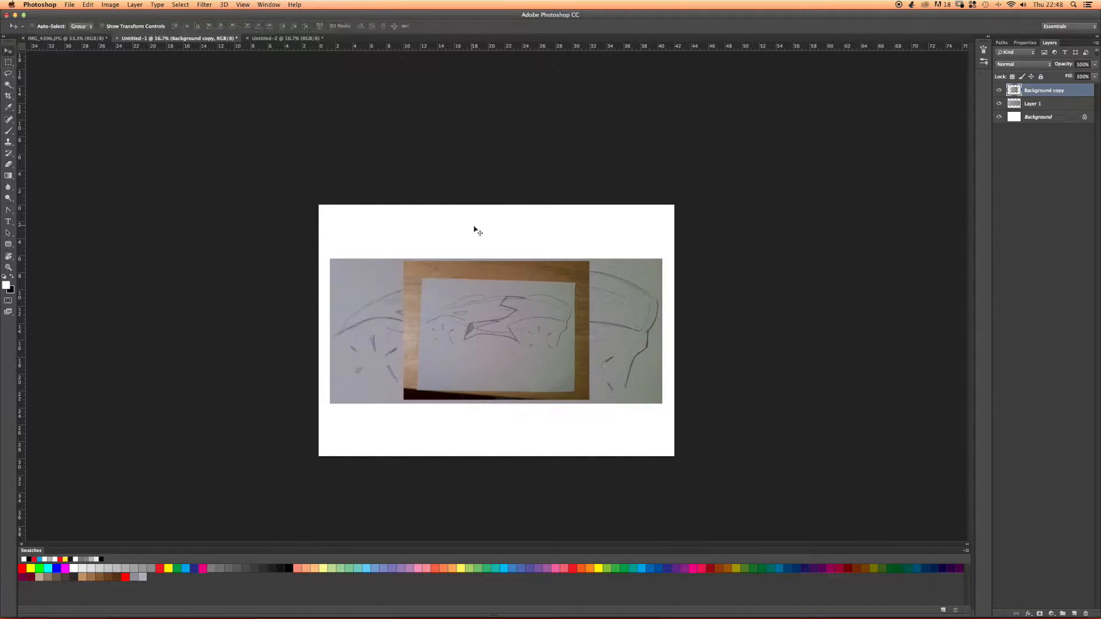
left_click_drag(475, 299, 546, 360)
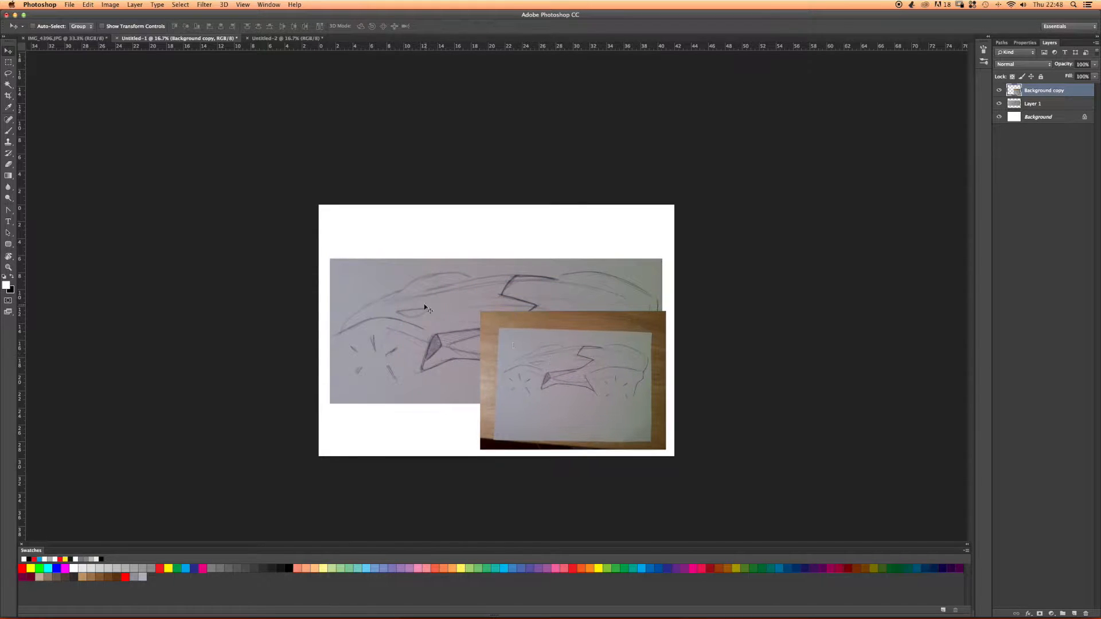
key("super+t")
left_click_drag(480, 312, 601, 423)
key("Return")
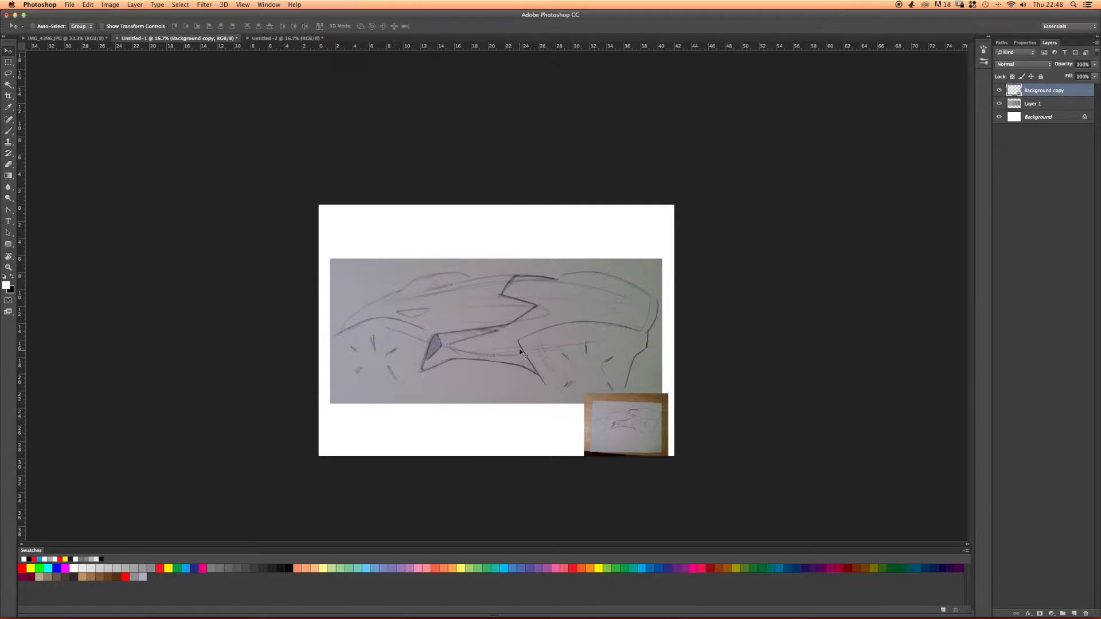
Duplicate the Background copy thumbnail layer from Untitled-1 into the Untitled-2 document.
right_click(1038, 86)
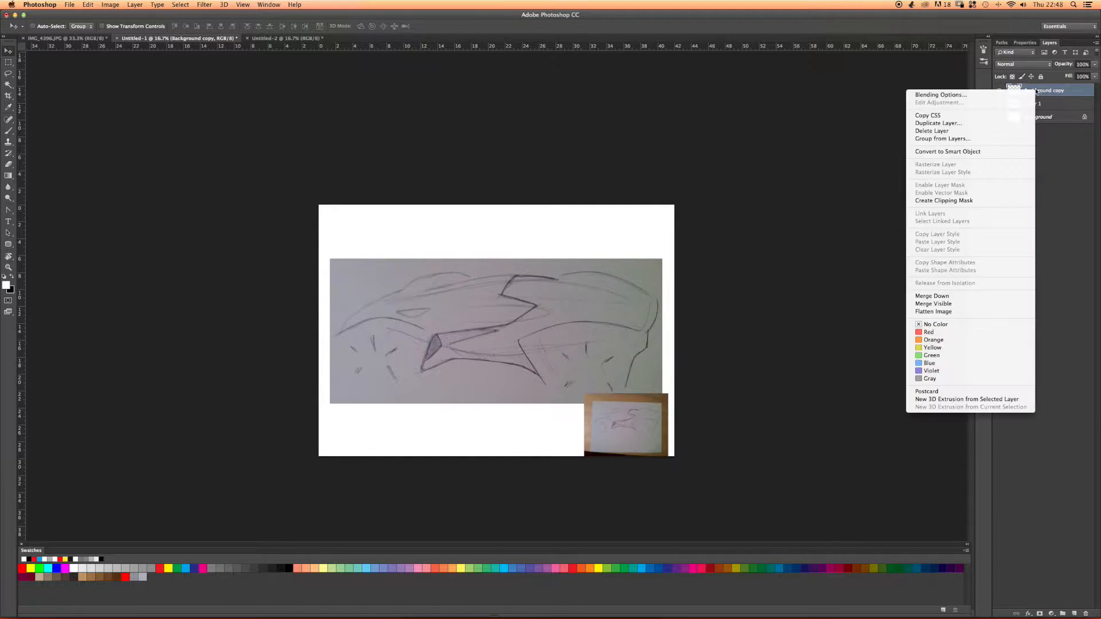
left_click(1012, 123)
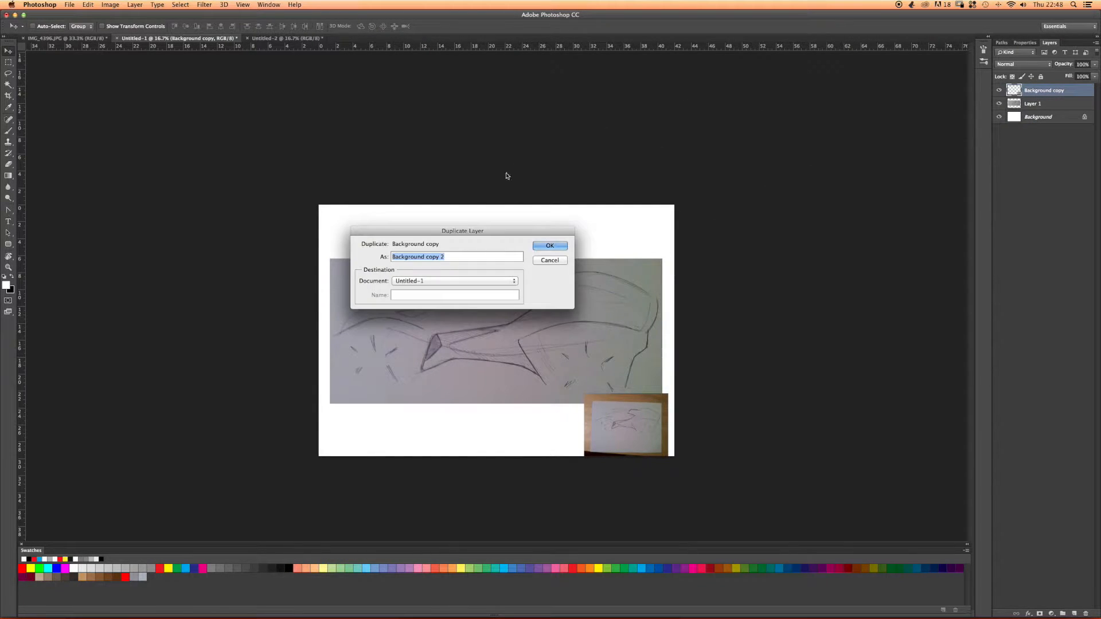
left_click(431, 281)
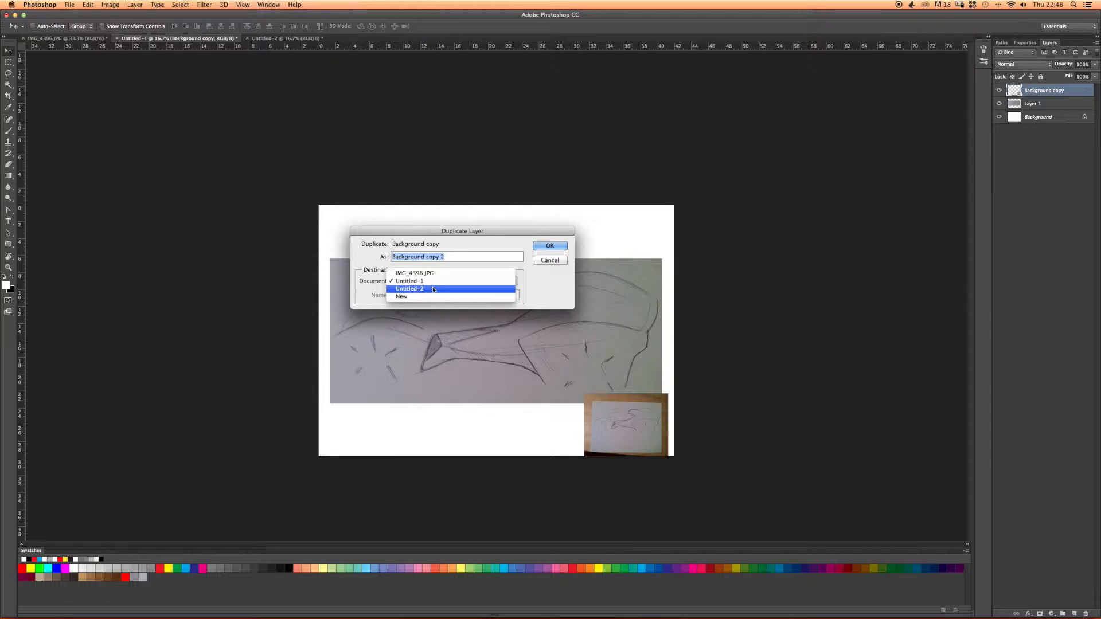
left_click(436, 288)
left_click(540, 246)
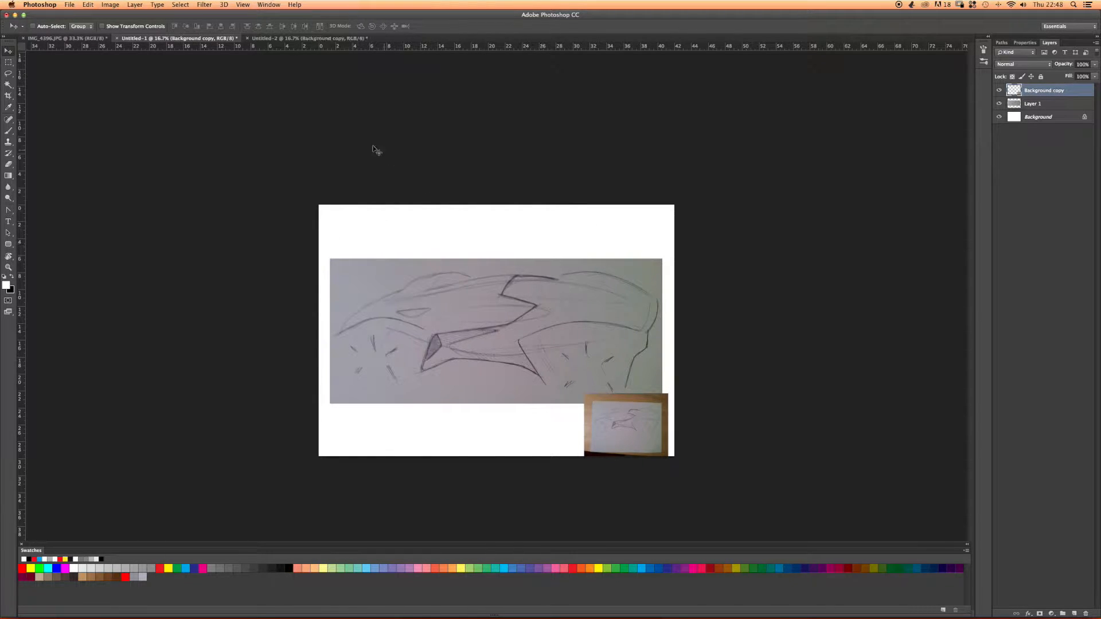
Compare the Untitled-1 and Untitled-2 documents to examine where the duplicated thumbnail sits on each canvas.
left_click(298, 39)
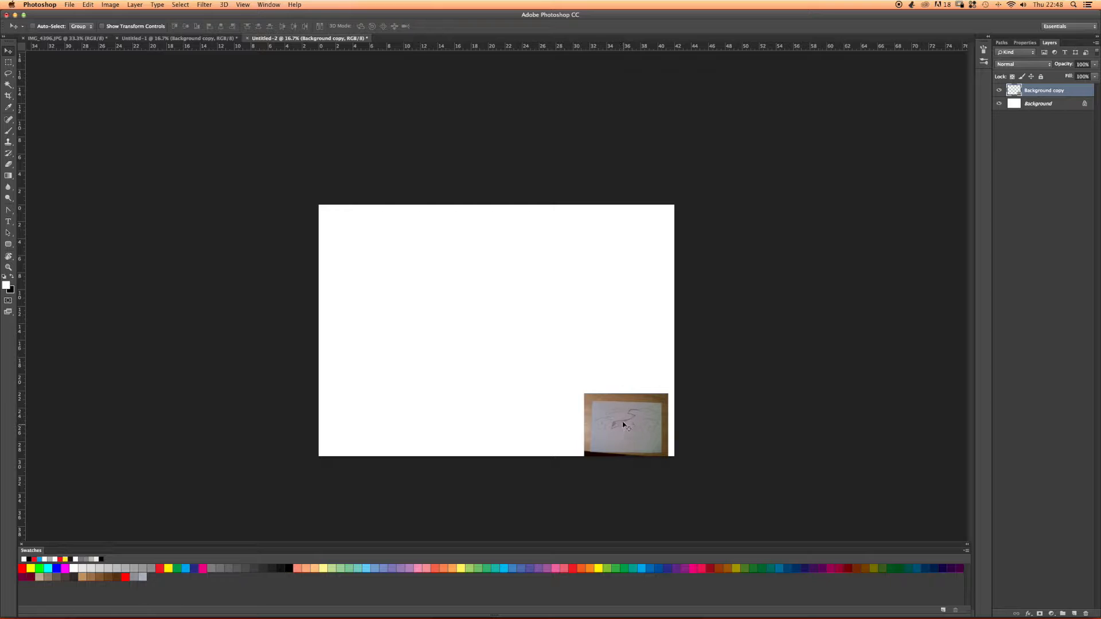
left_click(225, 38)
left_click(285, 39)
left_click(207, 39)
left_click(252, 39)
left_click(199, 38)
left_click(253, 39)
left_click(222, 38)
left_click(267, 39)
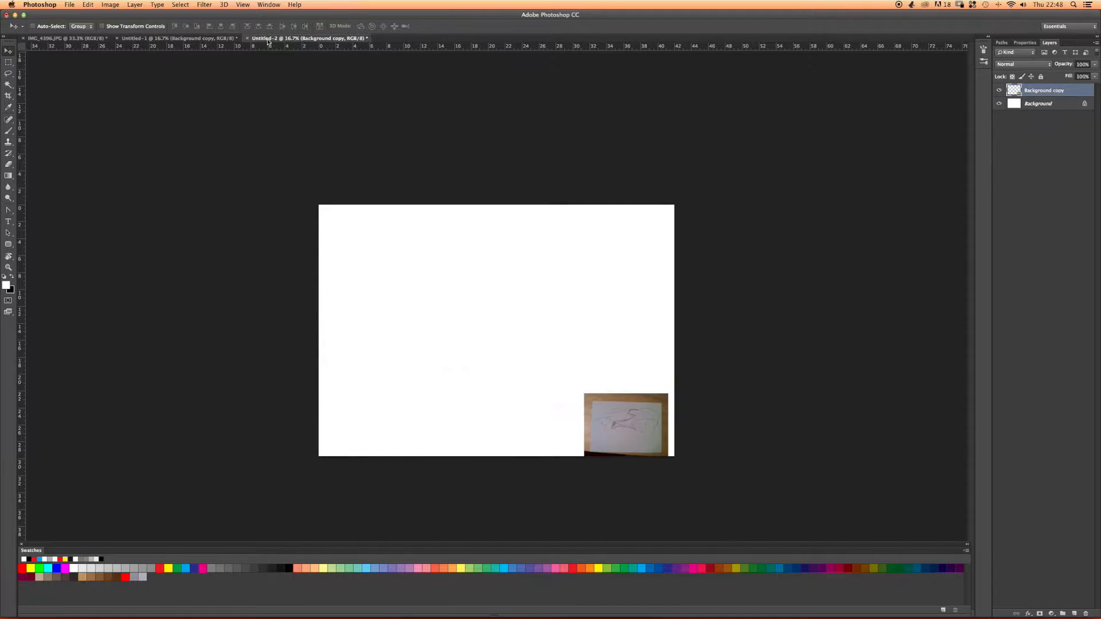
left_click(218, 38)
left_click(265, 38)
left_click(191, 41)
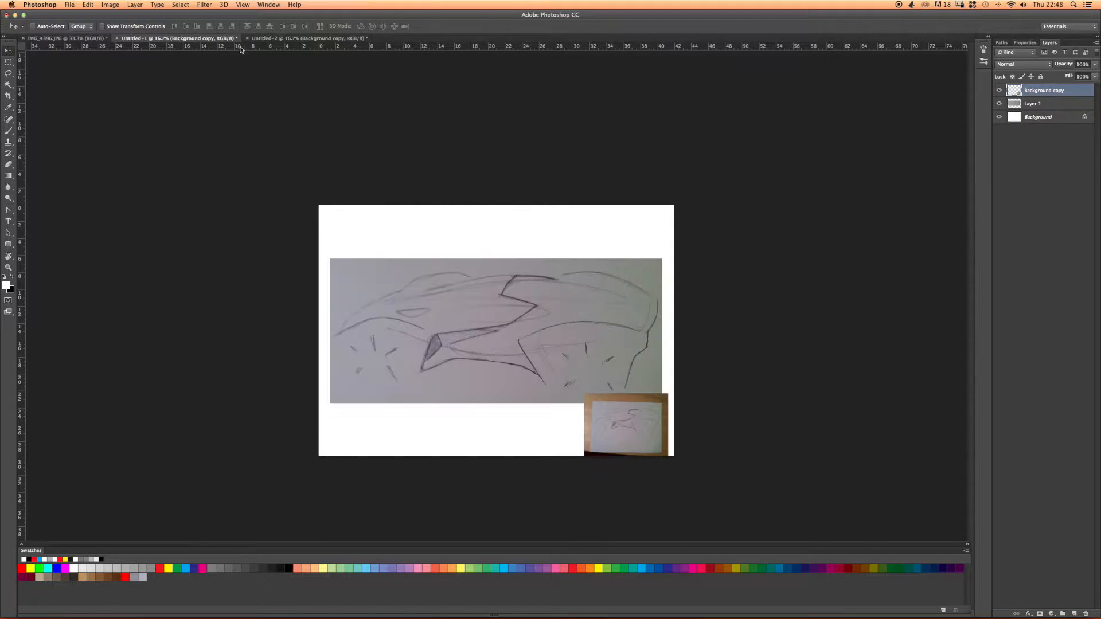
left_click(282, 38)
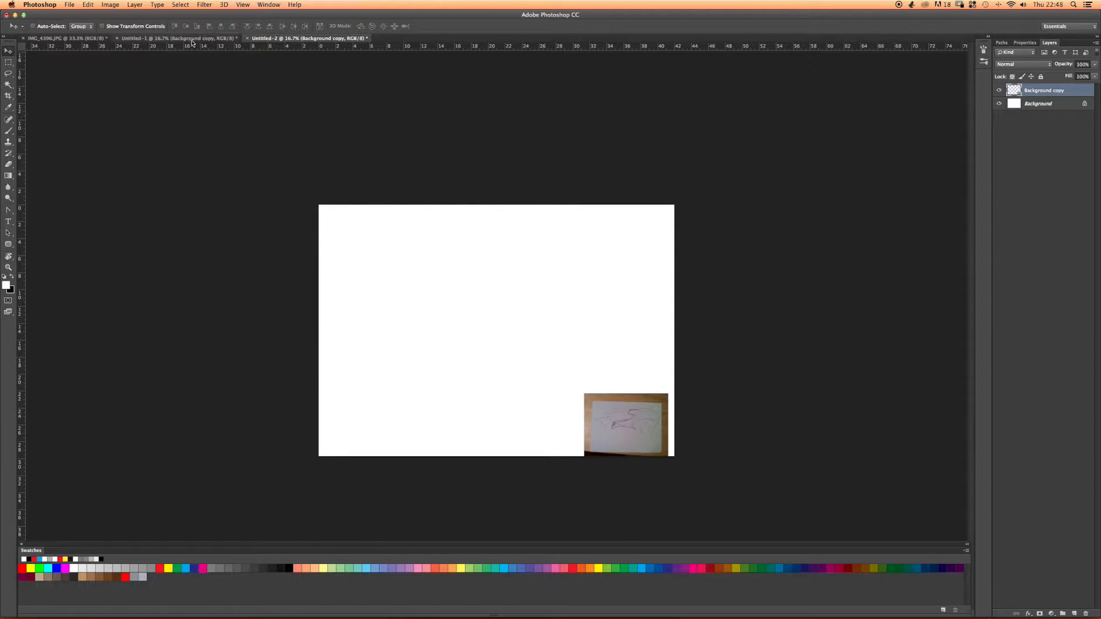
Close the Untitled-2 document without saving its changes.
left_click(248, 39)
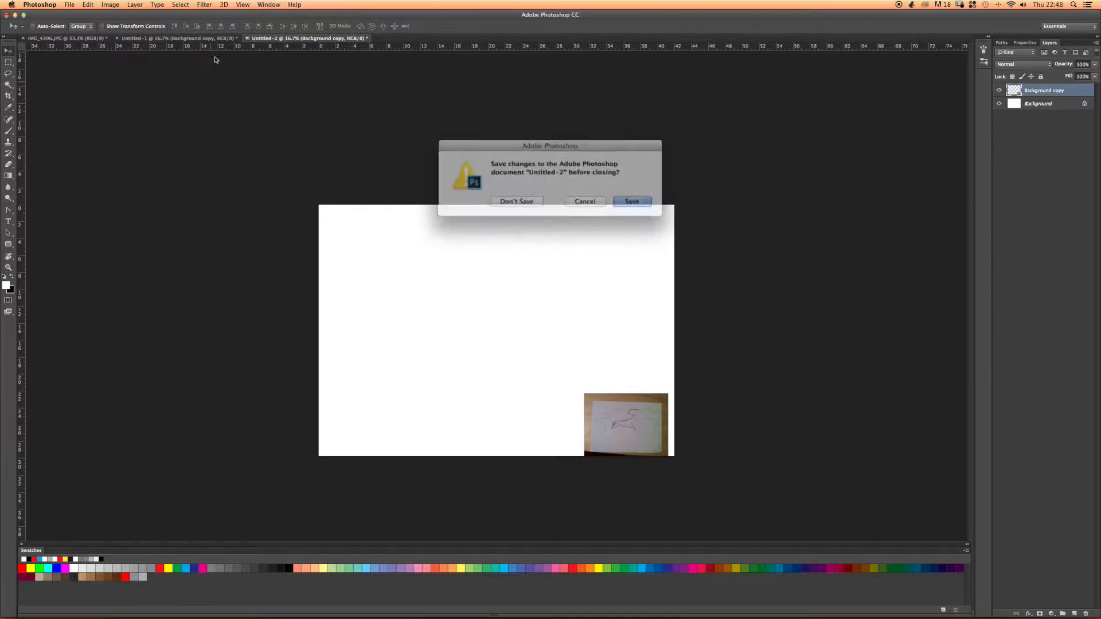
left_click(519, 201)
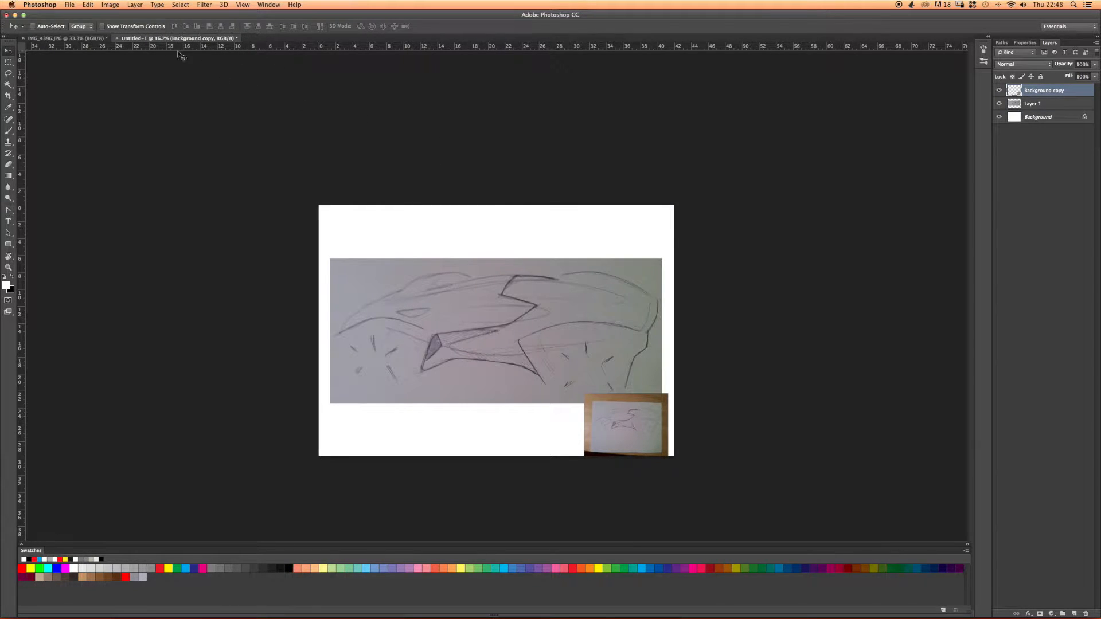
Hide the Background copy thumbnail layer in Untitled-1 and delete it.
left_click(999, 90)
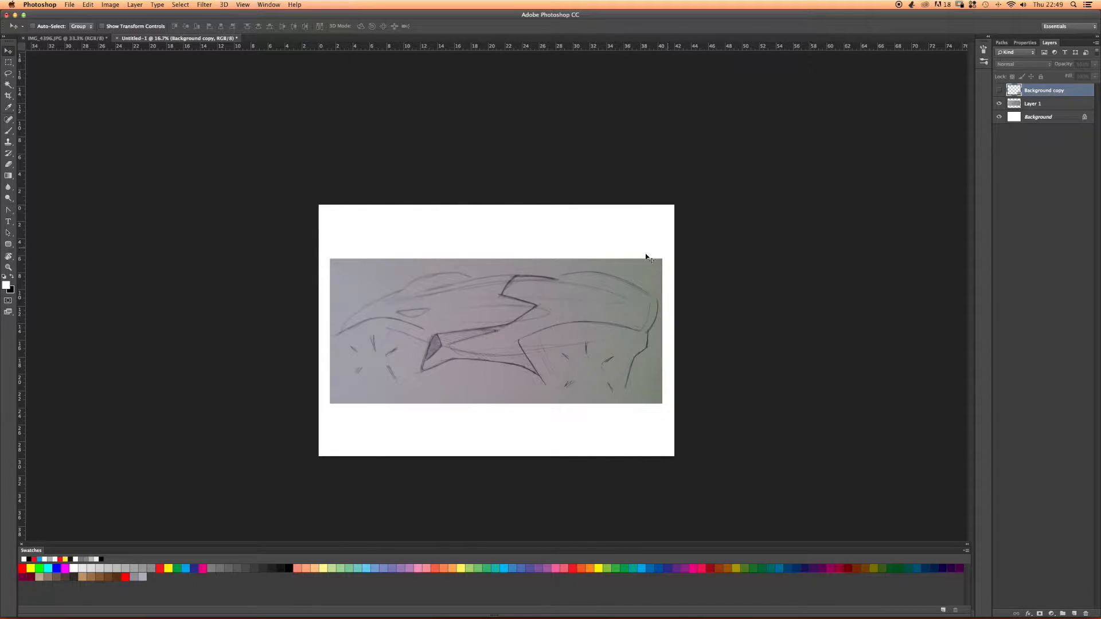
key("z")
left_click_drag(318, 309, 363, 307)
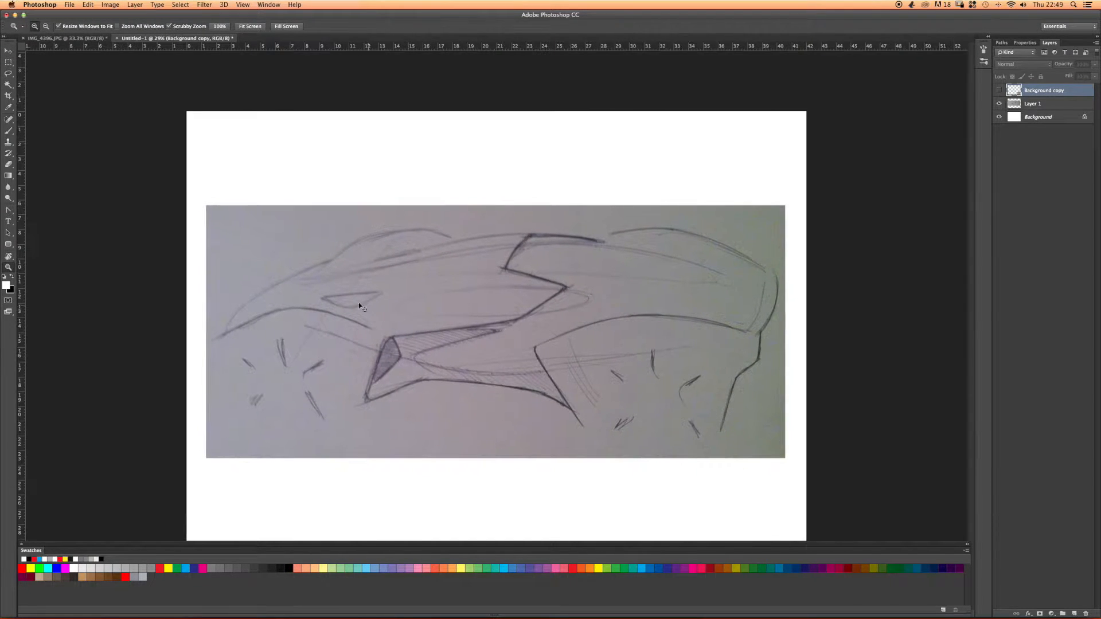
key("v")
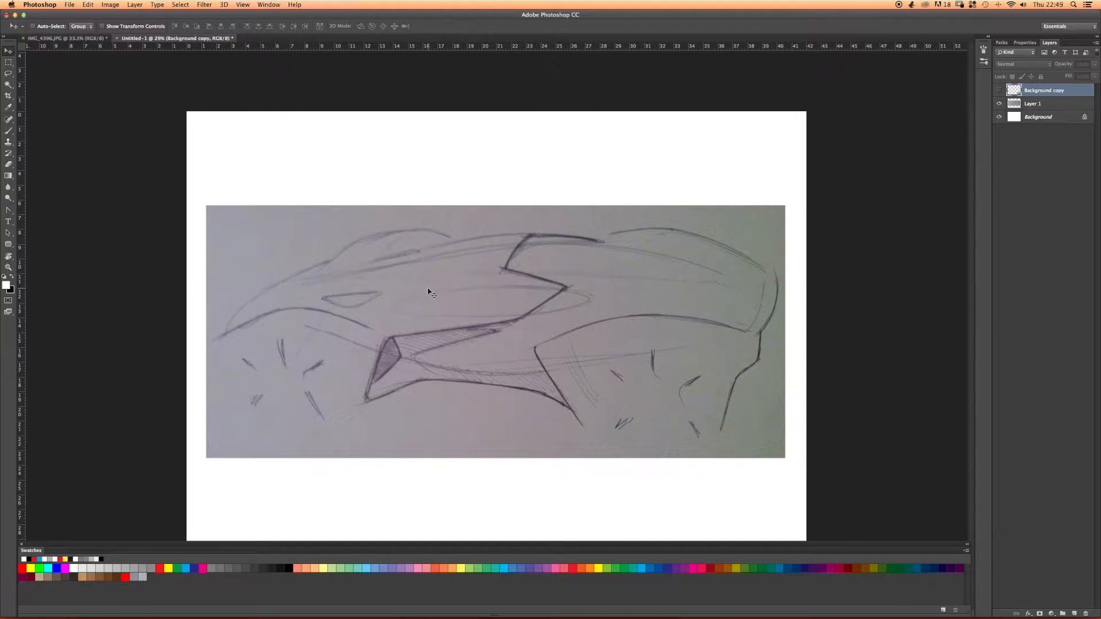
left_click_drag(426, 302, 424, 301)
left_click(1021, 104)
left_click(1026, 93)
key("Delete")
Move the Layer 1 sketch slightly down on the canvas.
left_click_drag(357, 259, 355, 271)
left_click(189, 6)
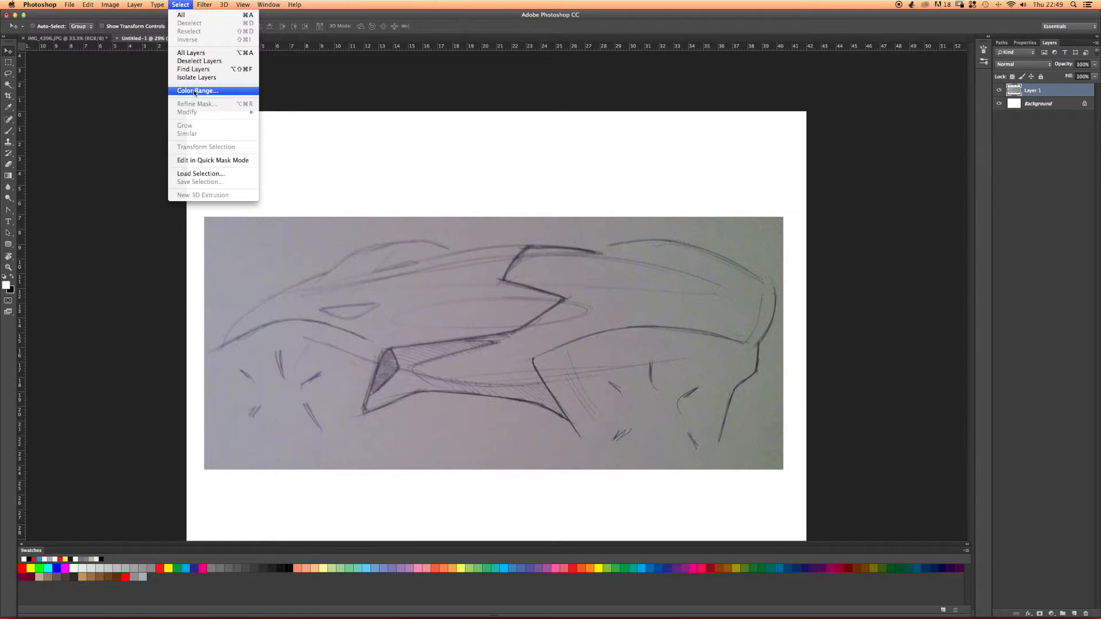
left_click(119, 105)
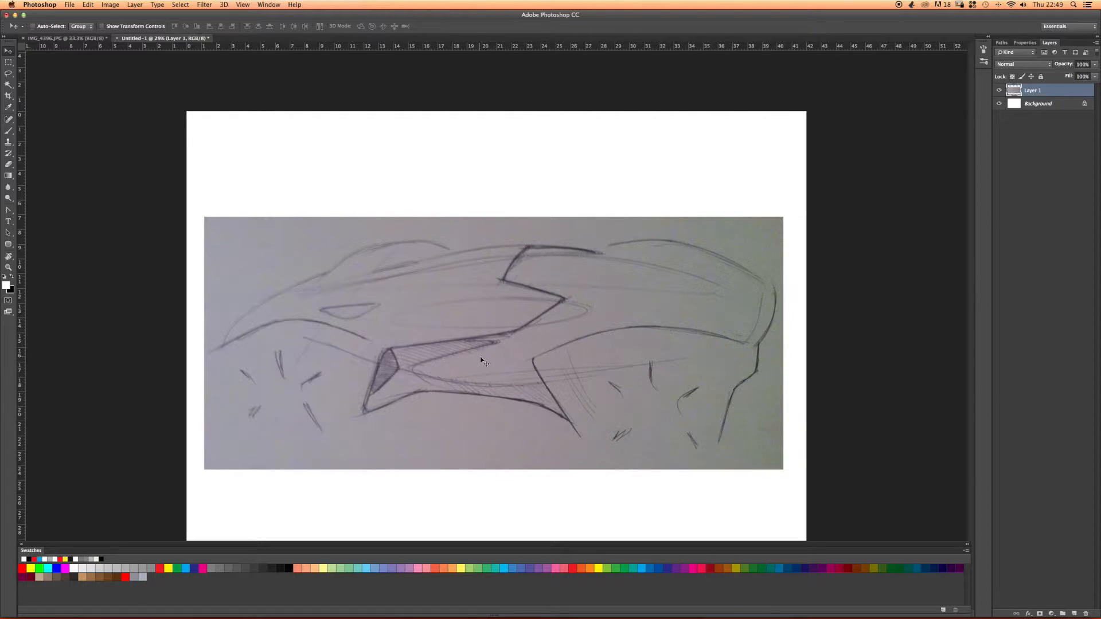
Brighten the paper and darken the lines of Layer 1 with Levels, using input levels 71, 1.45 and 177.
key("super+l")
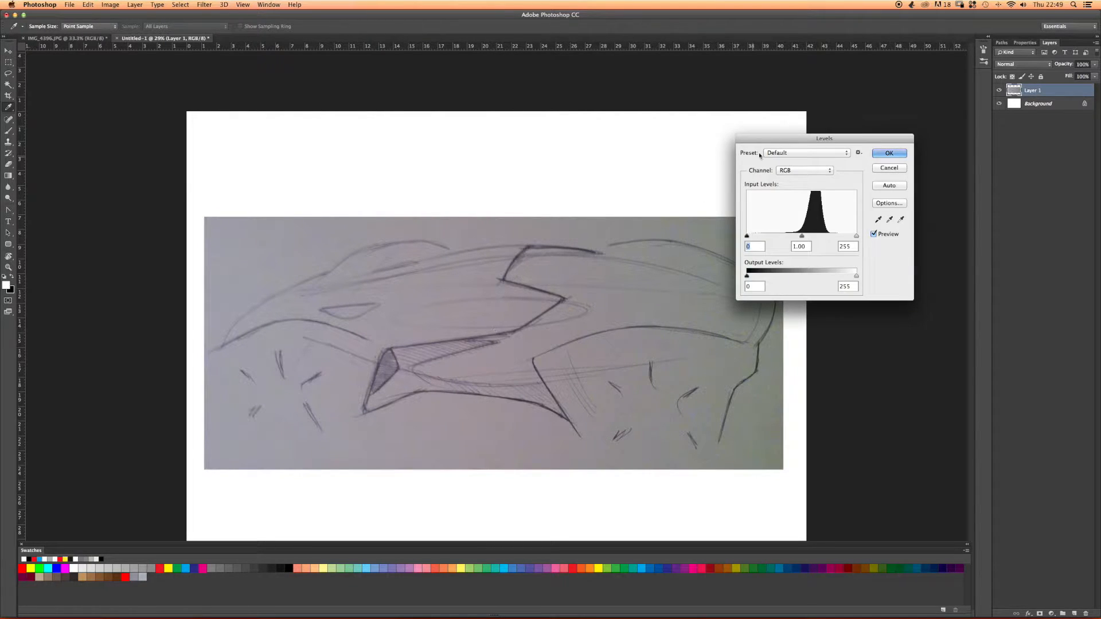
left_click_drag(768, 137, 714, 98)
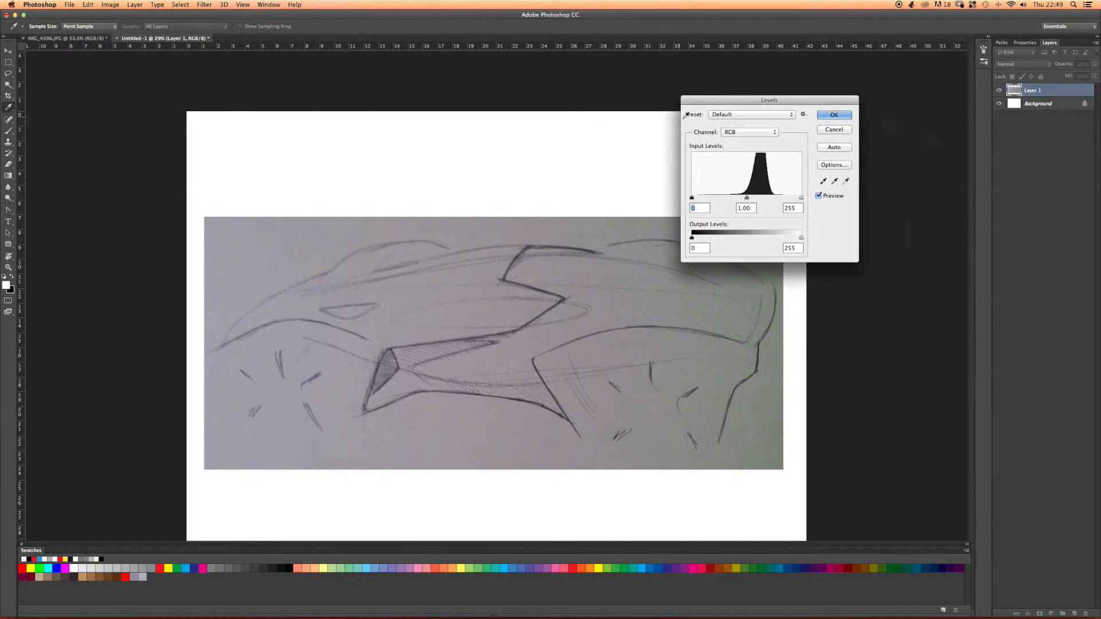
mouse_move(747, 199)
left_mouse_down()
mouse_move(700, 200)
mouse_move(735, 202)
left_mouse_up()
mouse_move(802, 198)
left_mouse_down()
mouse_move(734, 200)
mouse_move(768, 200)
left_mouse_up()
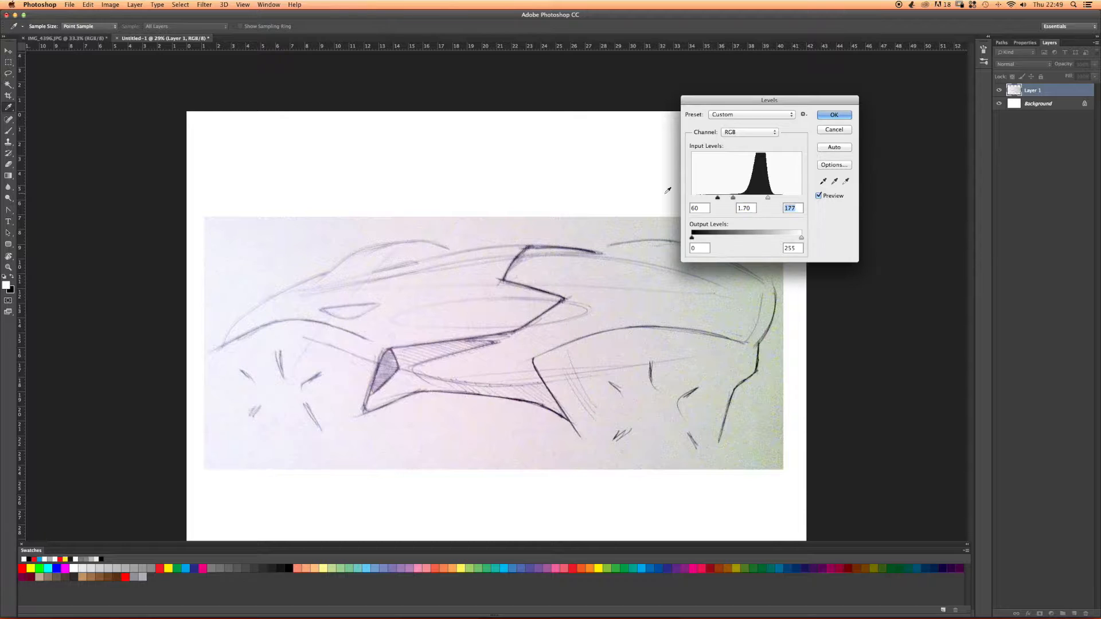
left_click_drag(702, 105, 705, 91)
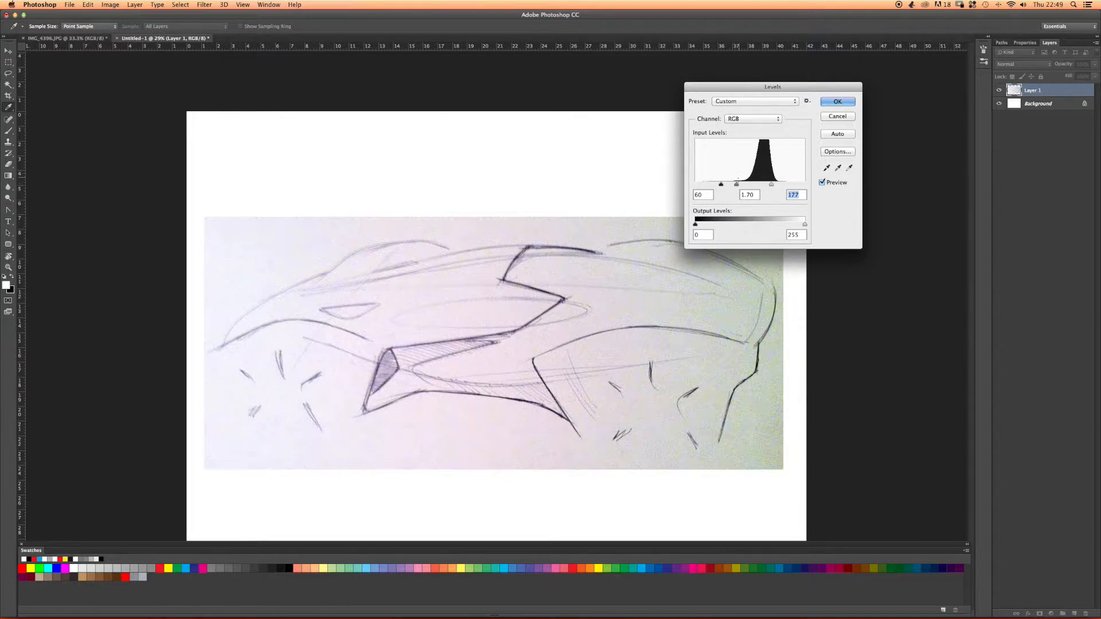
mouse_move(736, 184)
left_mouse_down()
mouse_move(725, 185)
mouse_move(742, 186)
left_mouse_up()
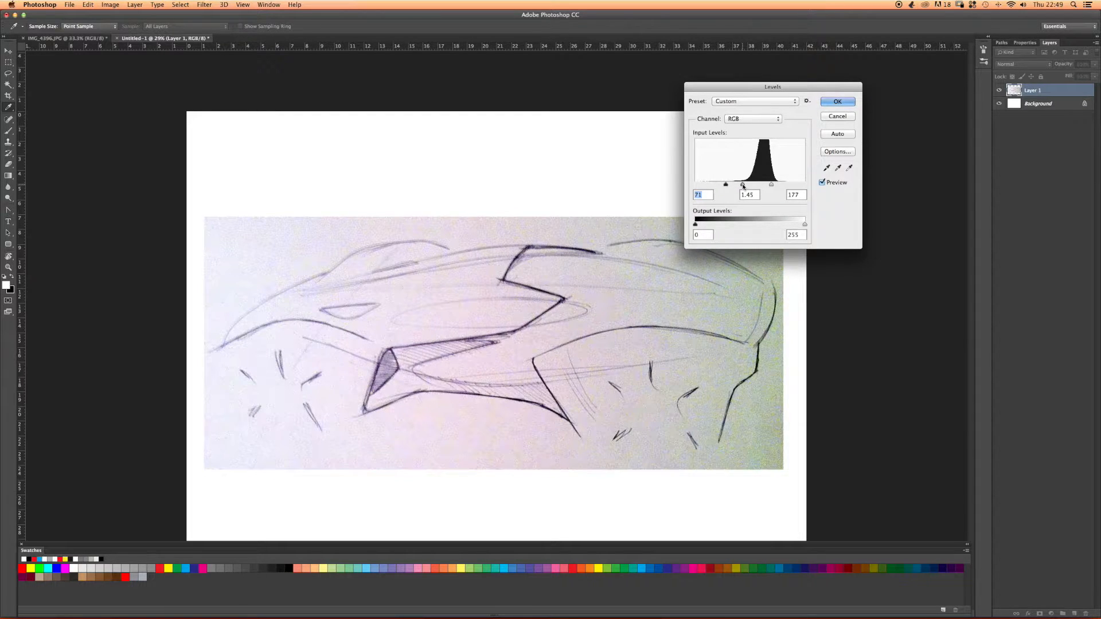
key("Return")
key("v")
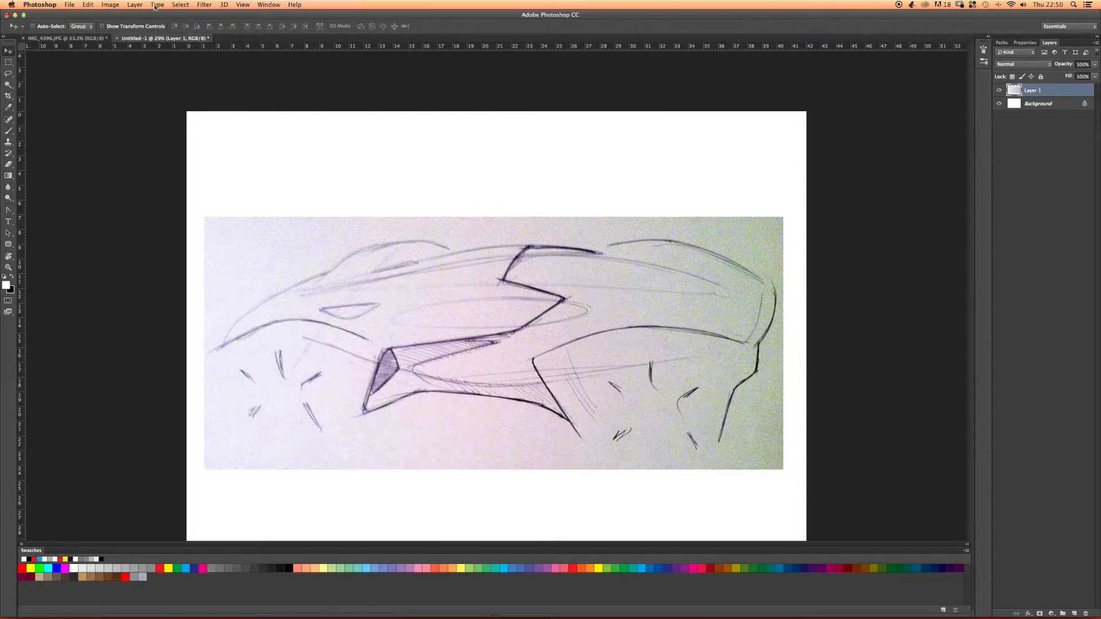
Try selecting the sketch's dark lines with Color Range by sampling a pencil line and raising the fuzziness, and clear the selection.
left_click(180, 5)
left_click(195, 90)
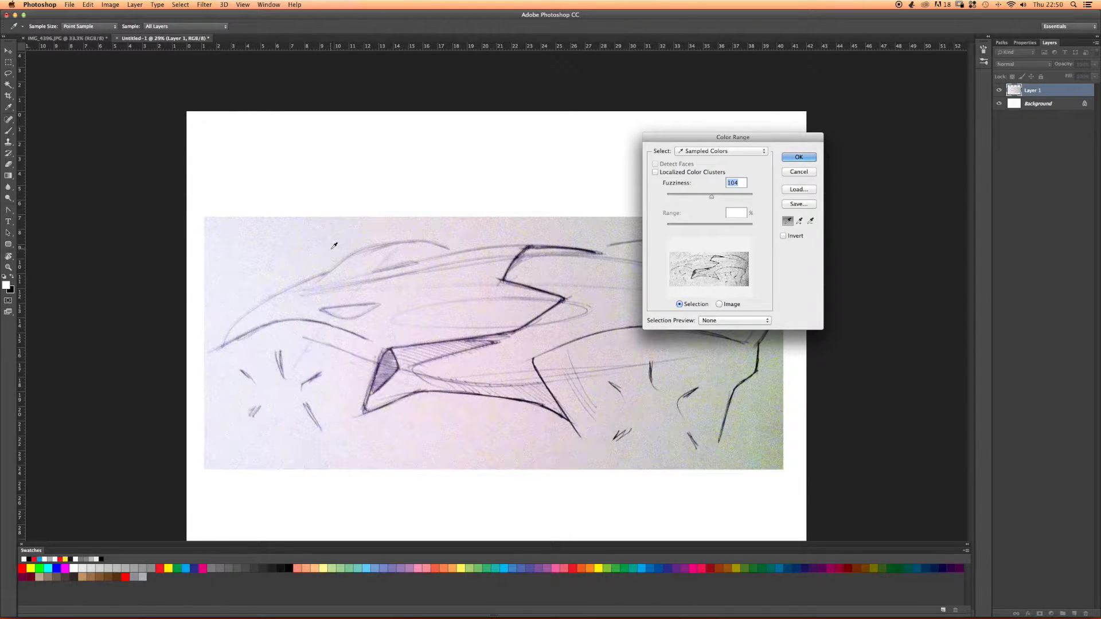
left_click(334, 245)
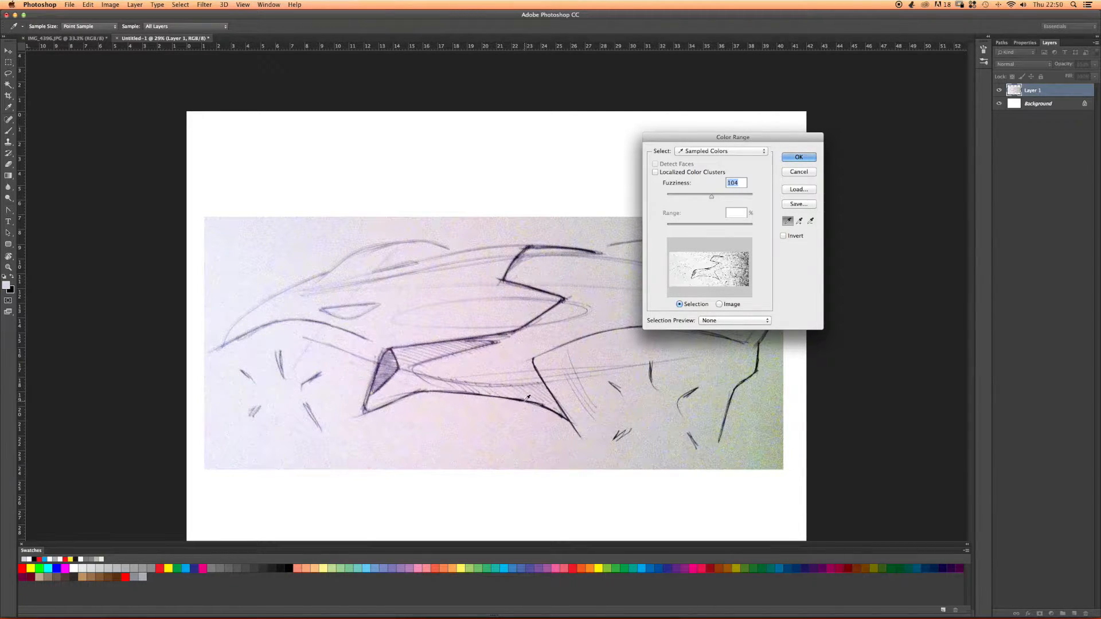
left_click(524, 395)
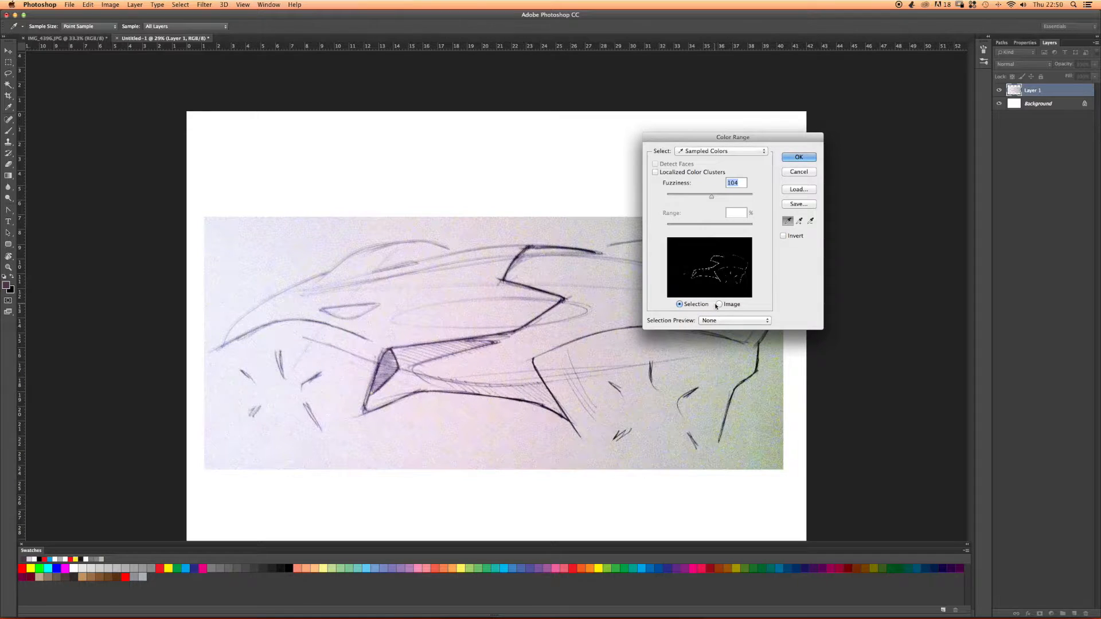
mouse_move(714, 198)
left_mouse_down()
mouse_move(696, 200)
mouse_move(734, 198)
left_mouse_up()
key("Return")
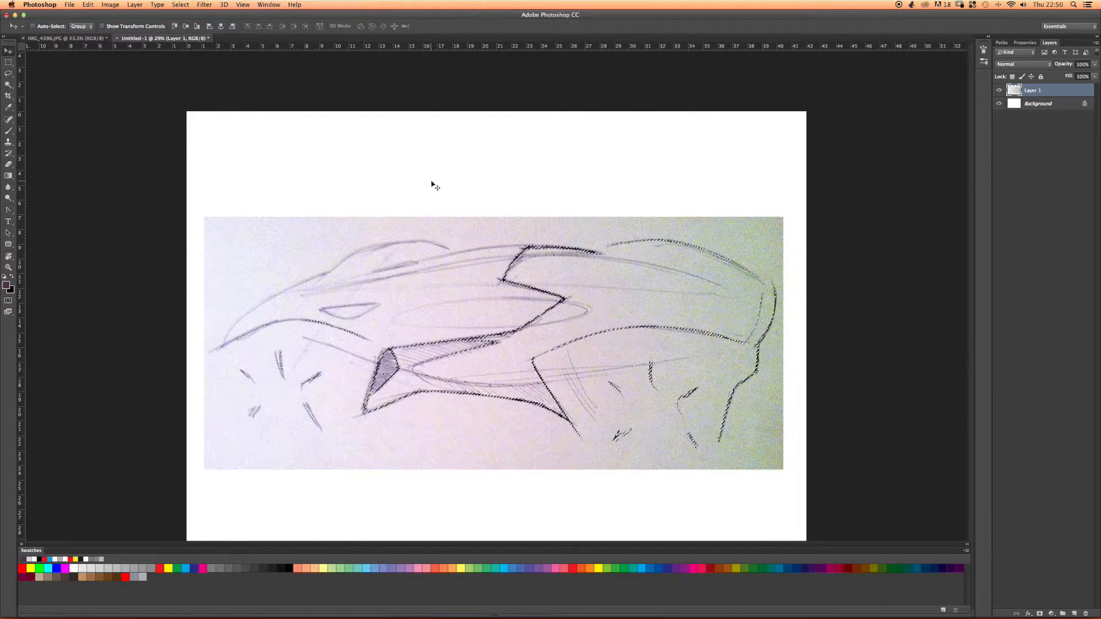
key("super+d")
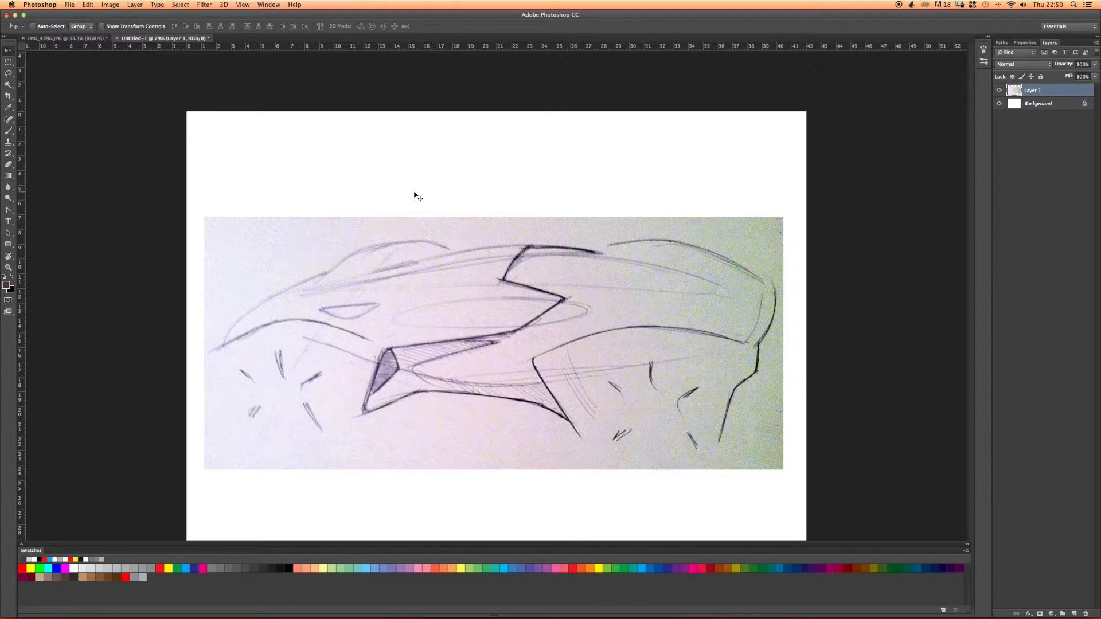
Try the Magic Wand on the paper area above the car's front and clear the selection.
key("w")
left_click(299, 236)
key("super+d")
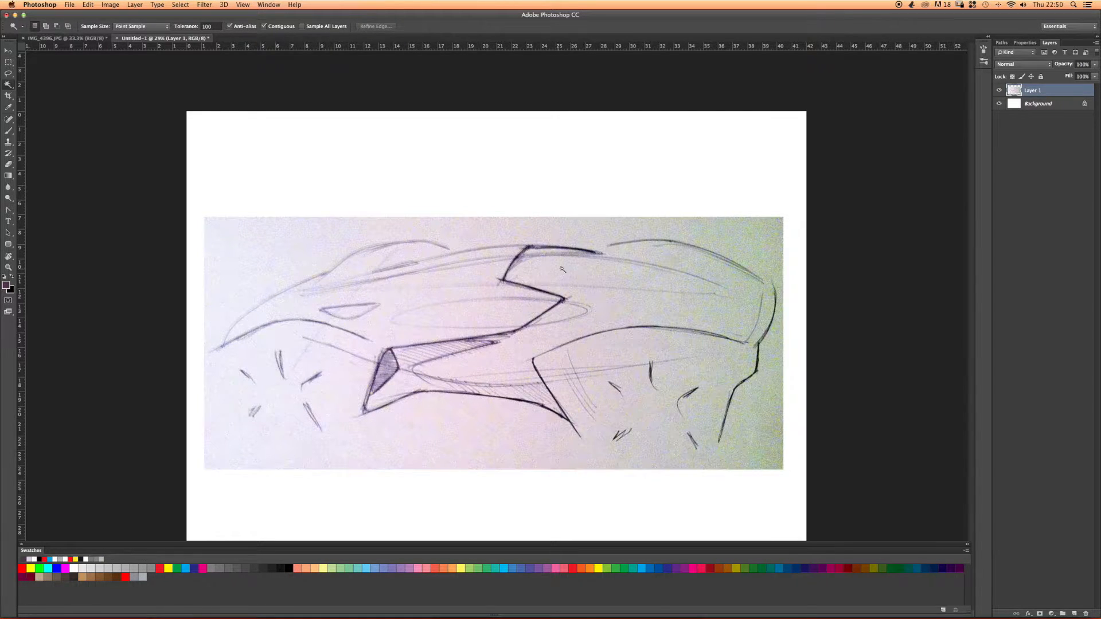
Reduce the opacity of Layer 1 to 53% and deselect the layer.
left_click(1094, 64)
left_click_drag(1092, 75, 1078, 76)
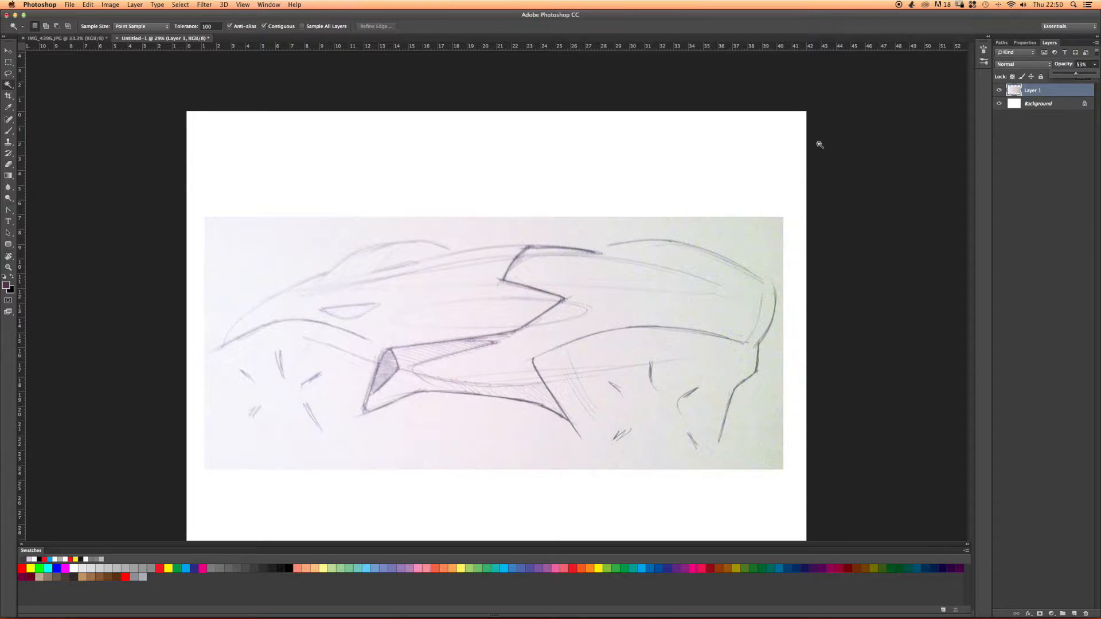
left_click(994, 110)
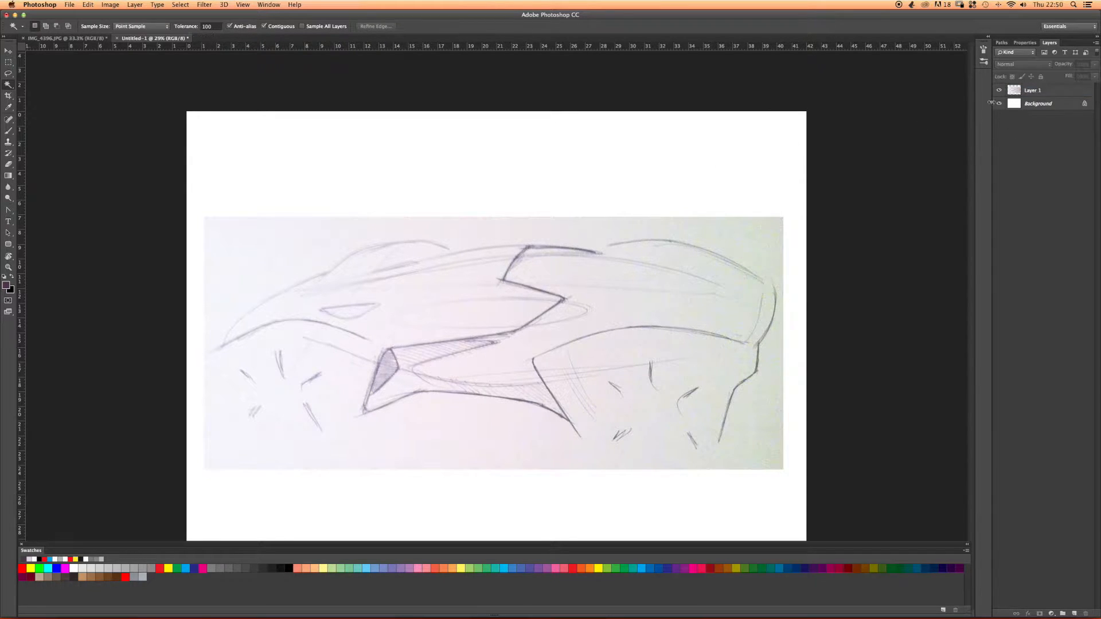
left_click(1005, 54)
left_click(1008, 53)
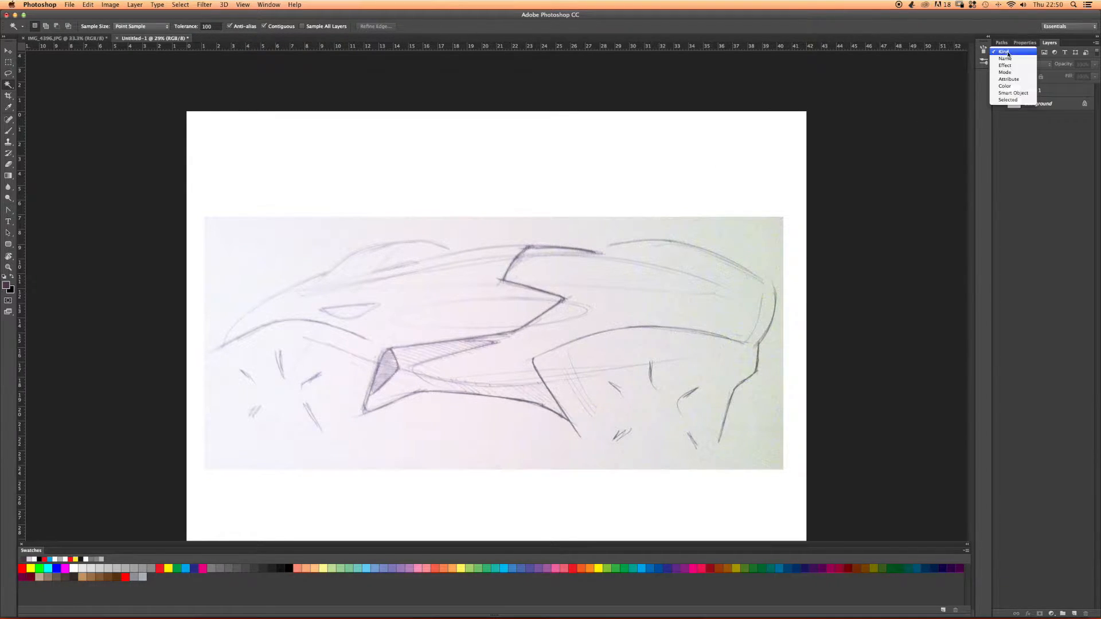
Add a new layer above Layer 1 and set the Brush to 700 px with a softer hardness.
left_click(1074, 613)
key("b")
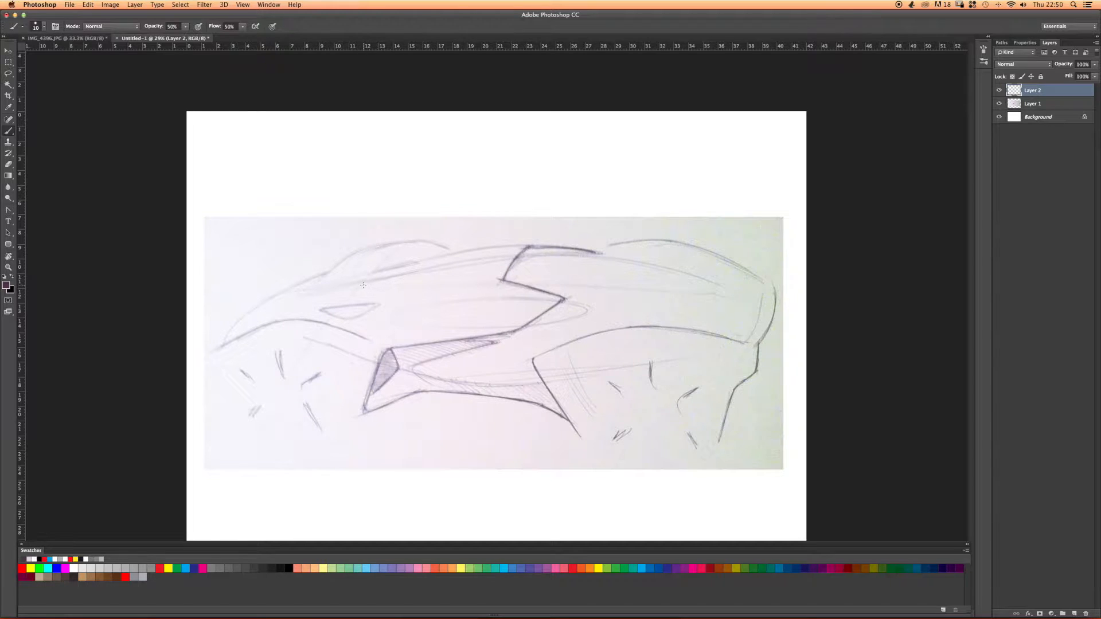
key("bracketright")
key("bracketright")
key("bracketright")
key("bracketright")
key("bracketright")
key("bracketright")
key("bracketright")
key("bracketright")
key("bracketright")
key("bracketright")
key("bracketright")
right_click(461, 263)
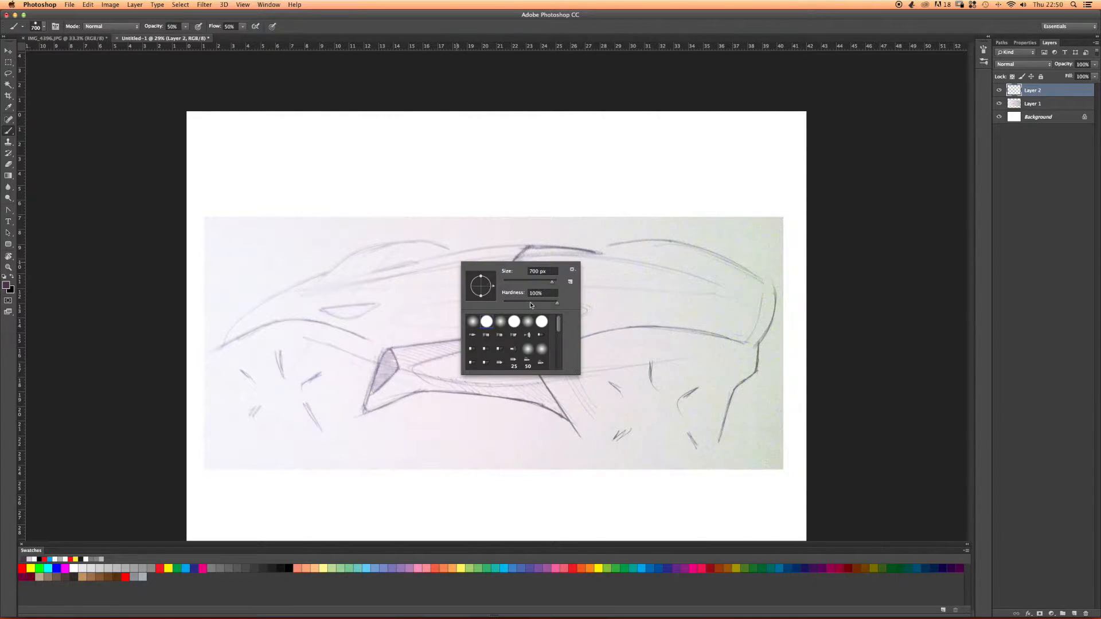
left_click(530, 303)
left_click(115, 257)
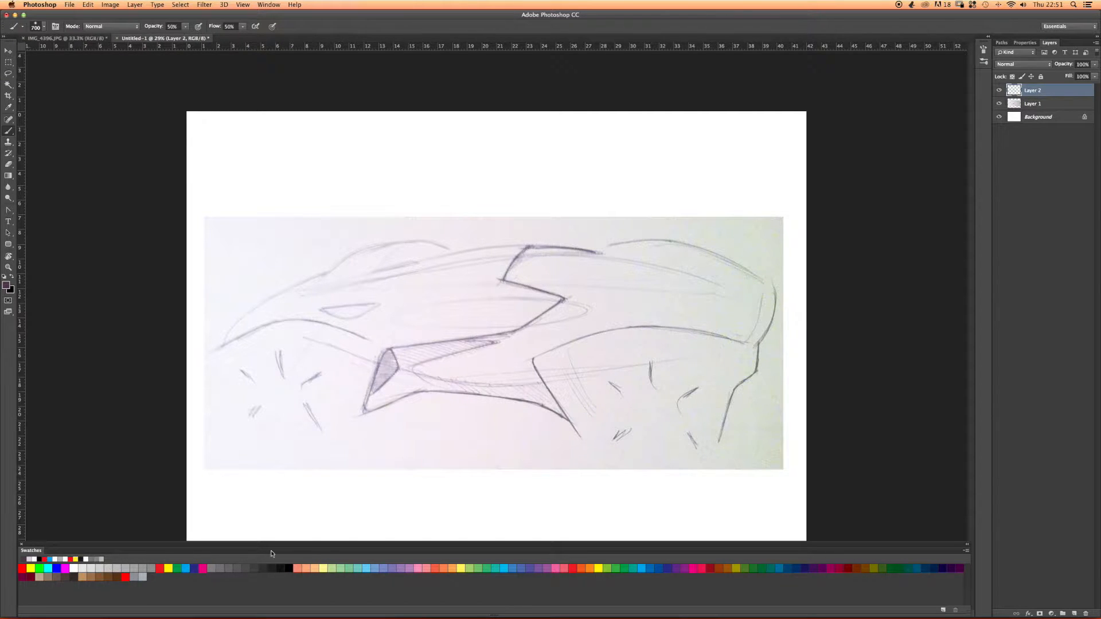
Set the foreground colour to a grey swatch, activate the Gradient tool and check its gradient in the Gradient Editor.
left_click(138, 575)
left_click(9, 176)
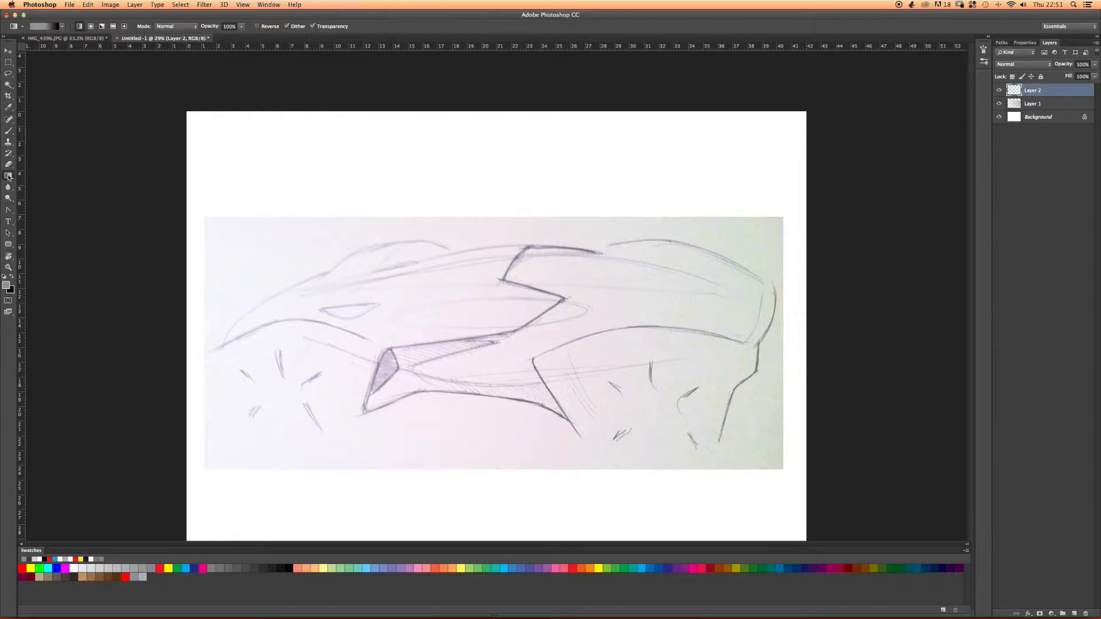
right_click(8, 176)
left_click(49, 174)
left_click(51, 25)
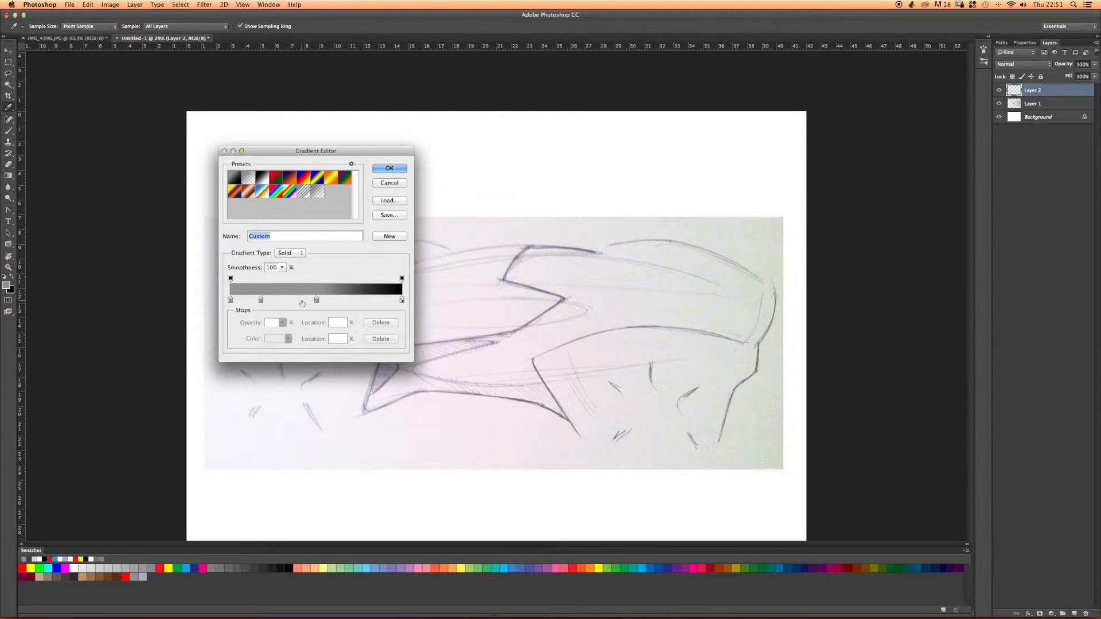
left_click(389, 168)
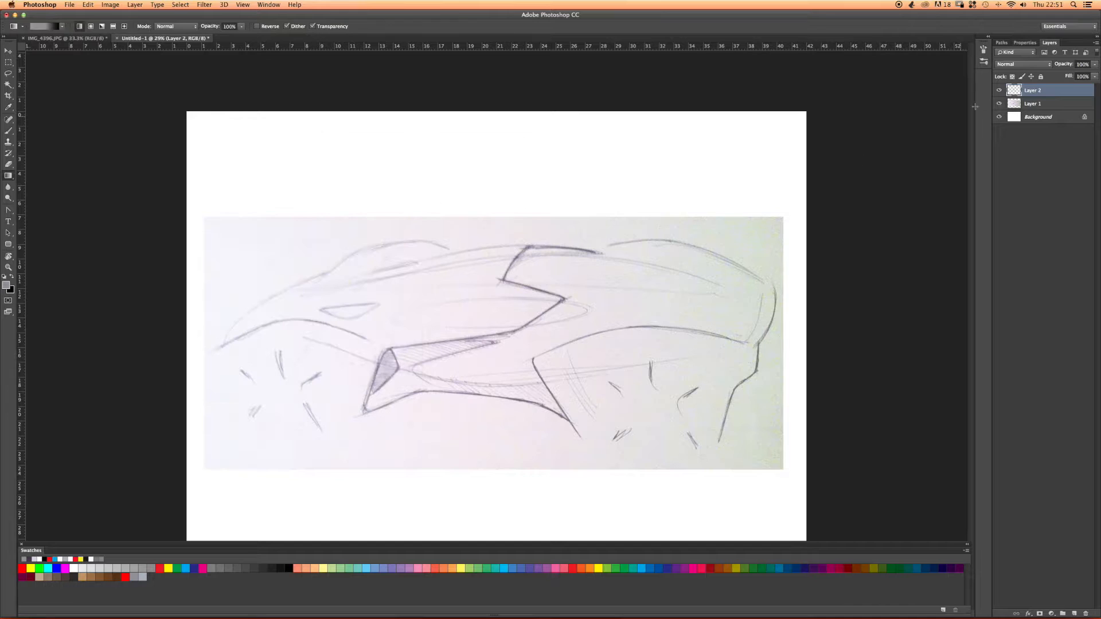
Add a Gradient Fill layer above Layer 1 and open its gradient for editing, placing a colour stop at 25%.
left_click(1053, 615)
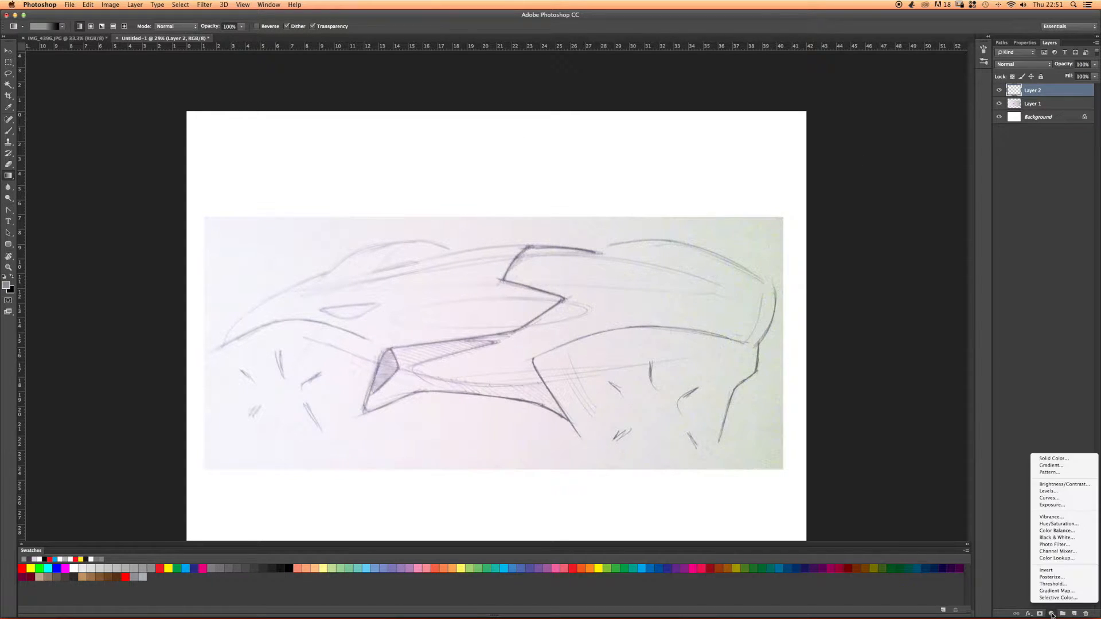
left_click(1056, 466)
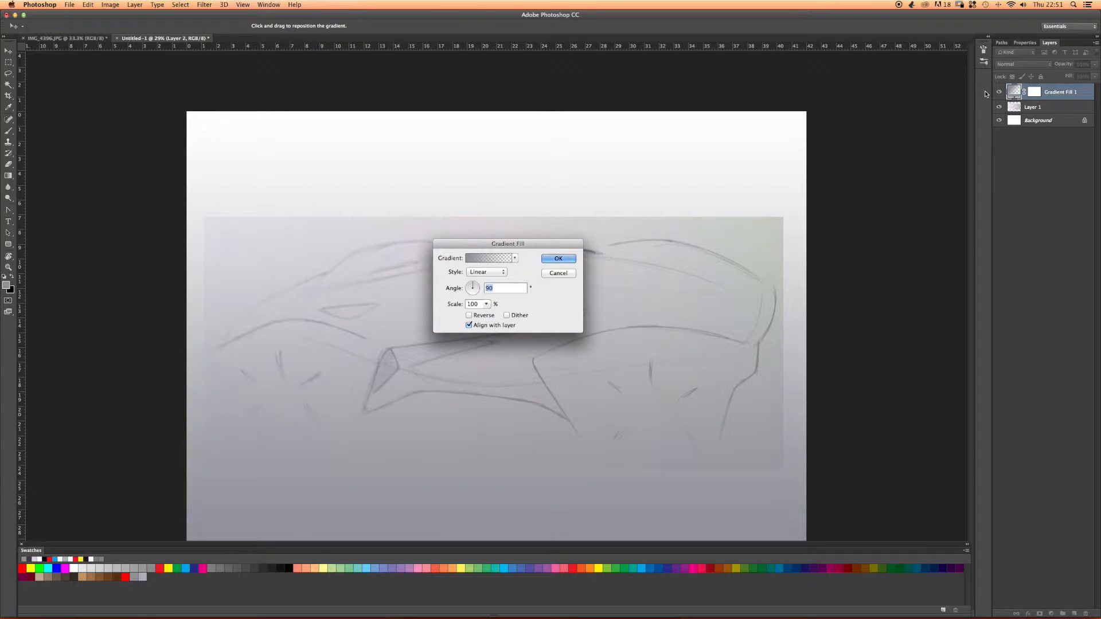
left_click(491, 263)
left_click(272, 300)
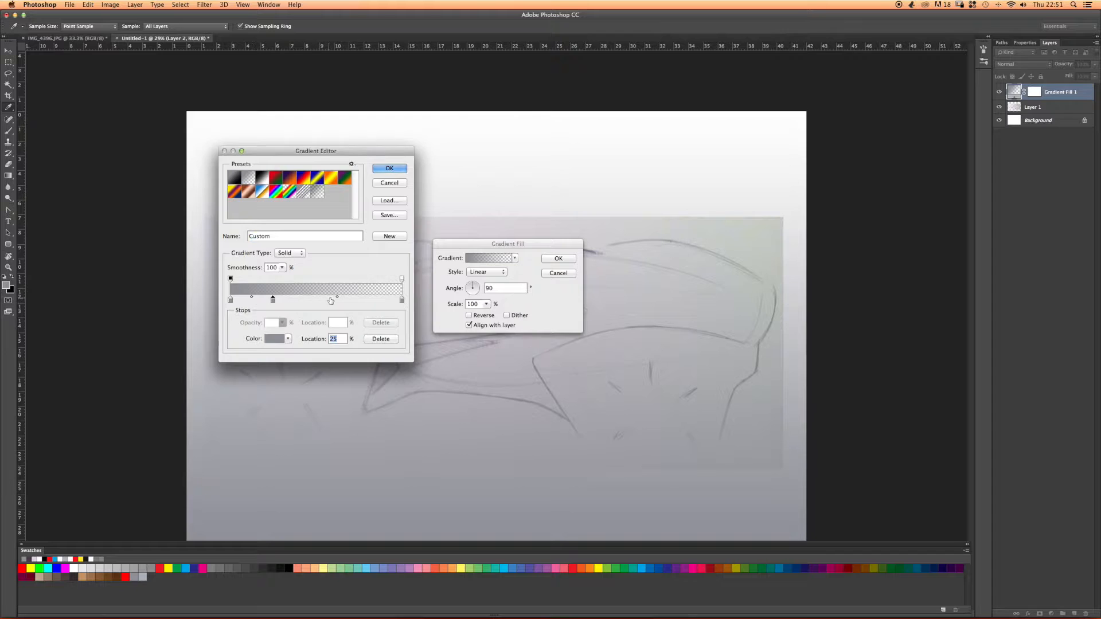
Add a gradient colour stop at 64% and colour it bright lime green, H 75, S 100, B 100.
left_click(340, 299)
left_click(276, 338)
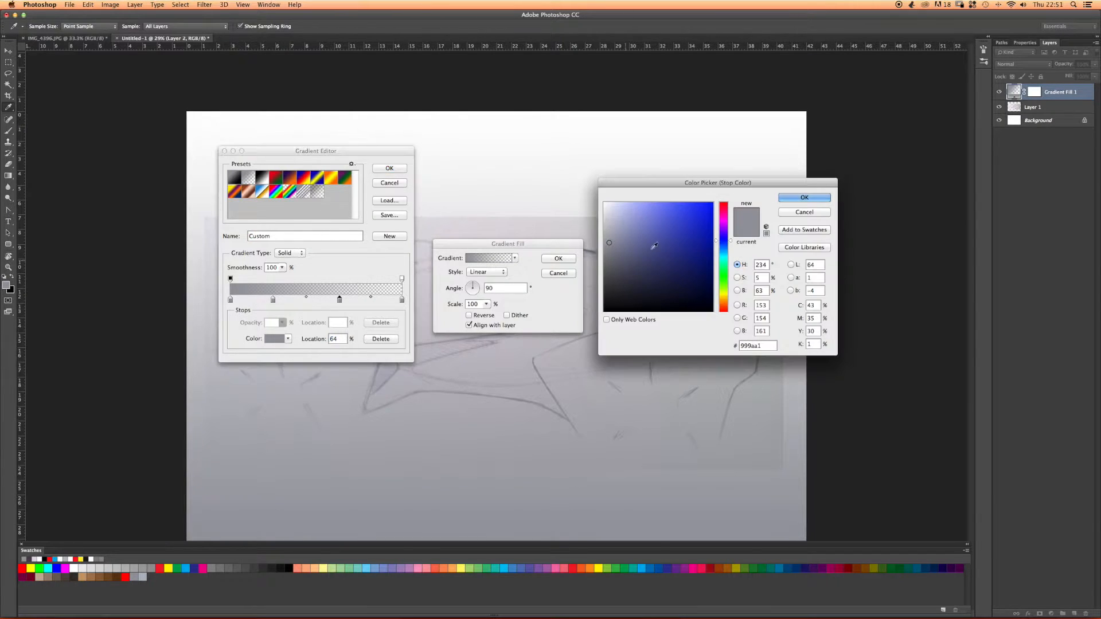
left_click_drag(724, 296, 722, 293)
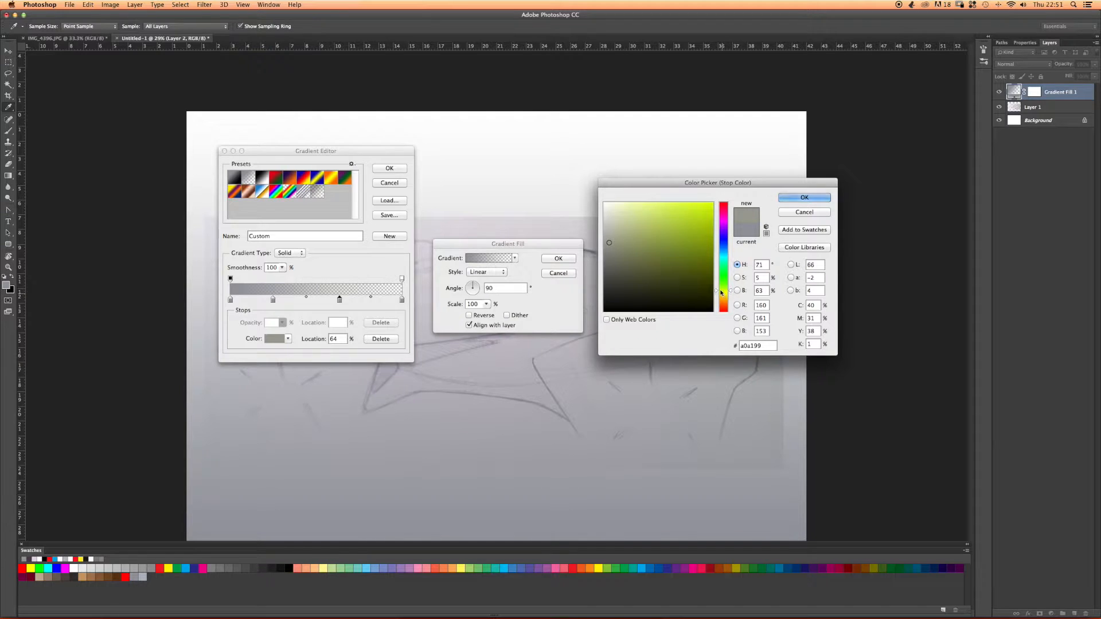
left_click_drag(684, 211, 750, 184)
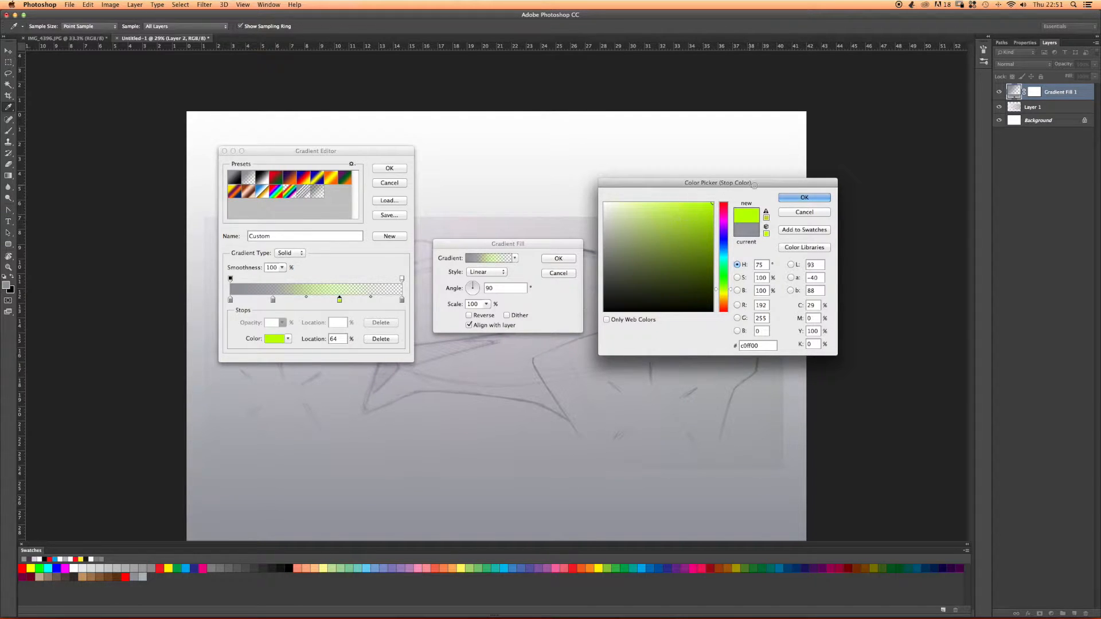
left_click(804, 198)
Check the colour of the 25% stop and remove that stop from the gradient.
left_click(273, 301)
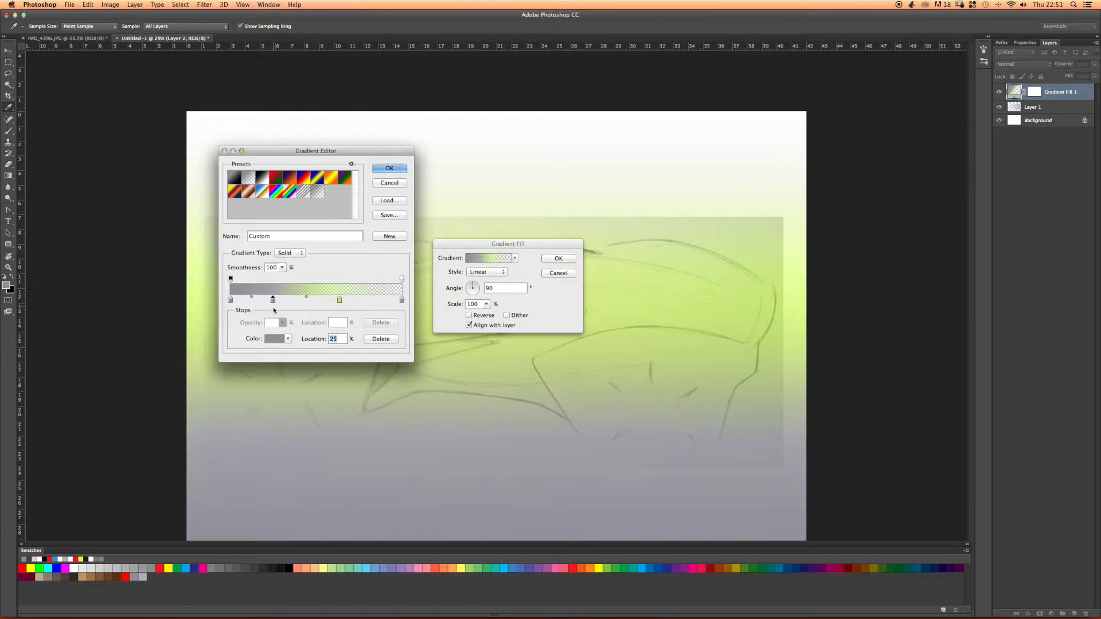
left_click(278, 342)
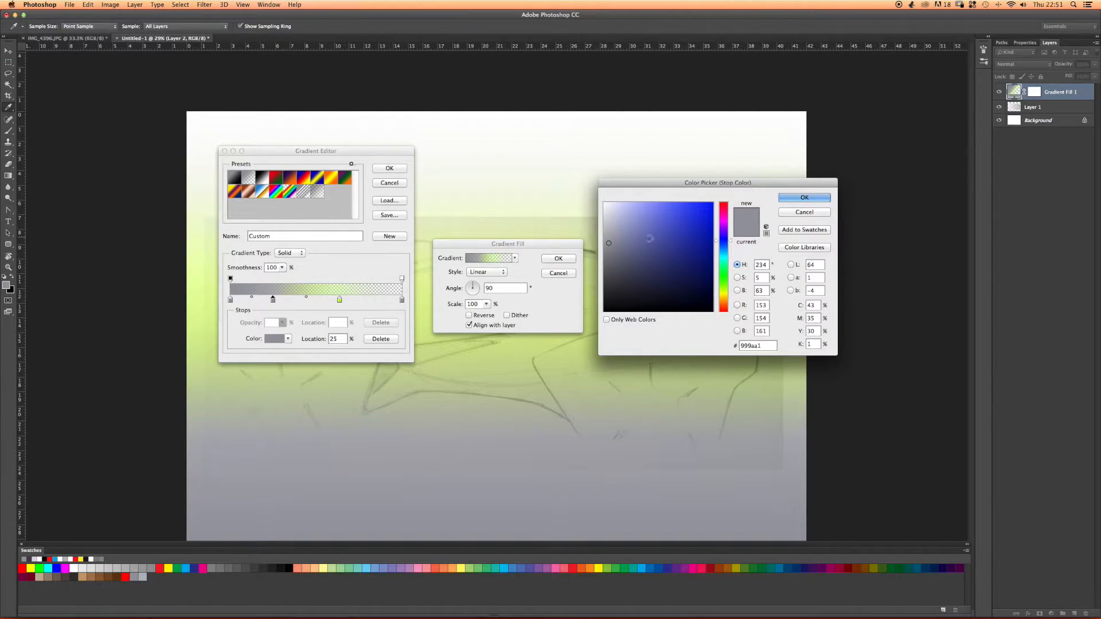
left_click(804, 197)
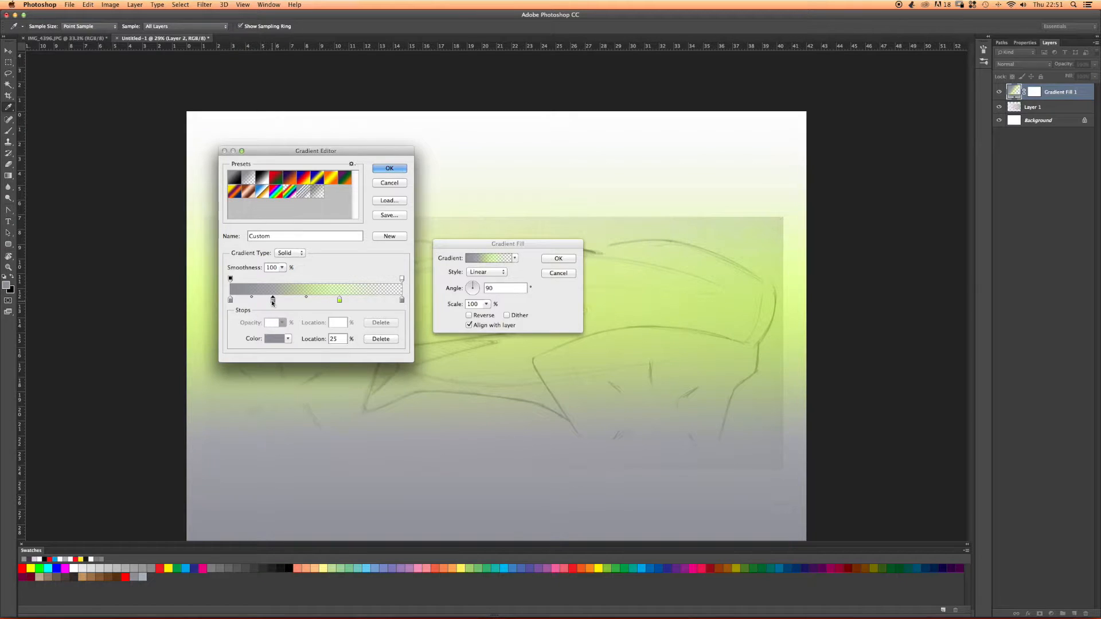
left_click_drag(273, 303, 268, 324)
Try shifting the hue of the gradient's start stop to green, around H 83.
left_click(231, 301)
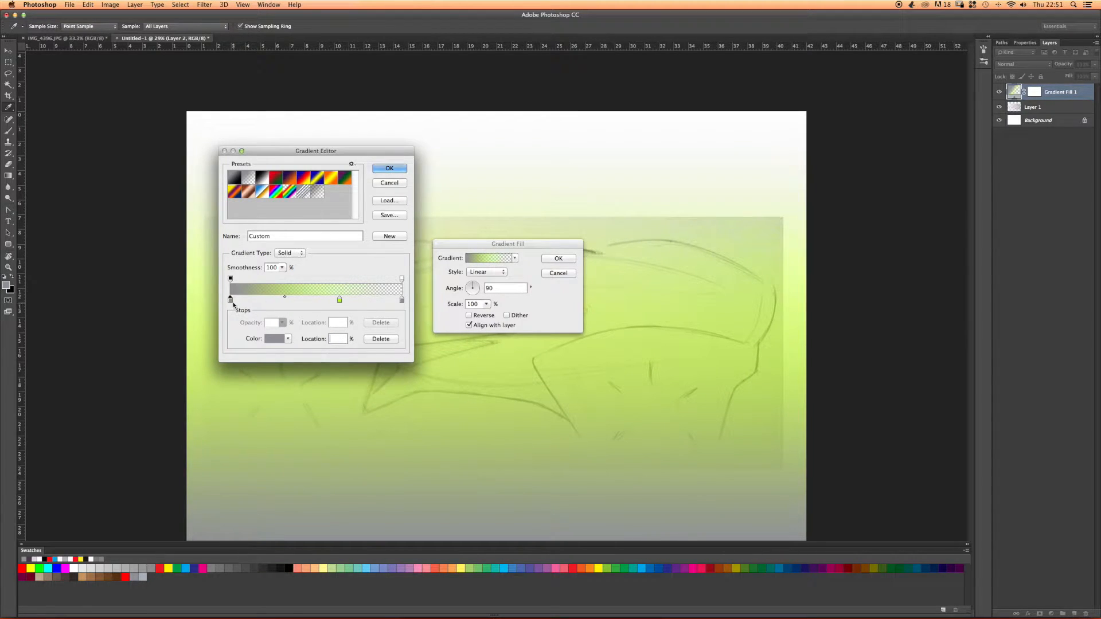
left_click(275, 340)
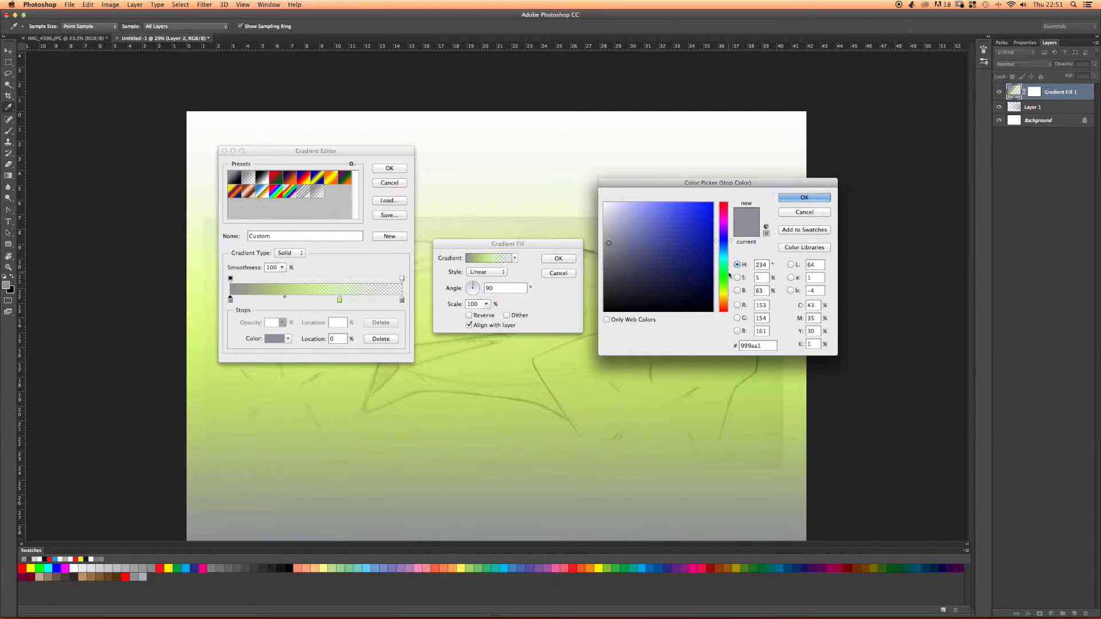
left_click(725, 276)
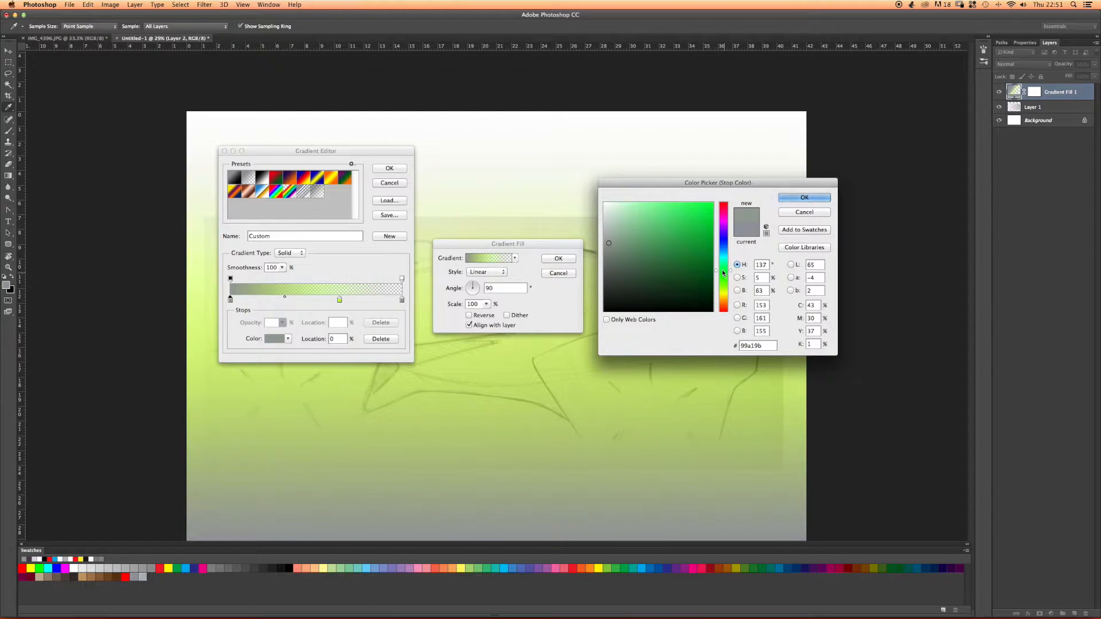
left_click(726, 285)
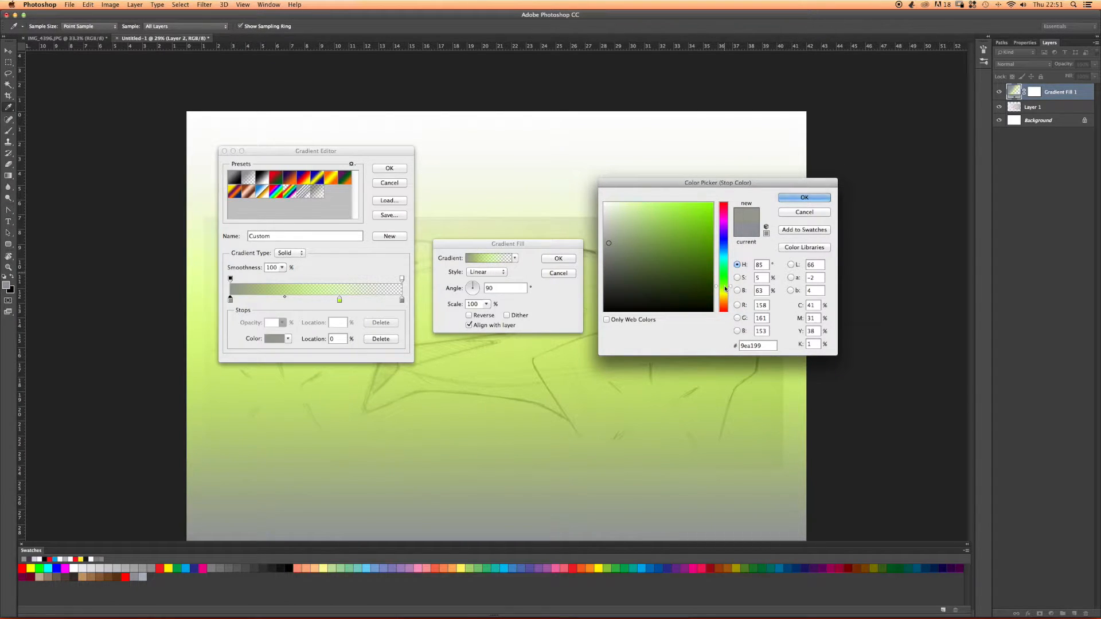
left_click(725, 283)
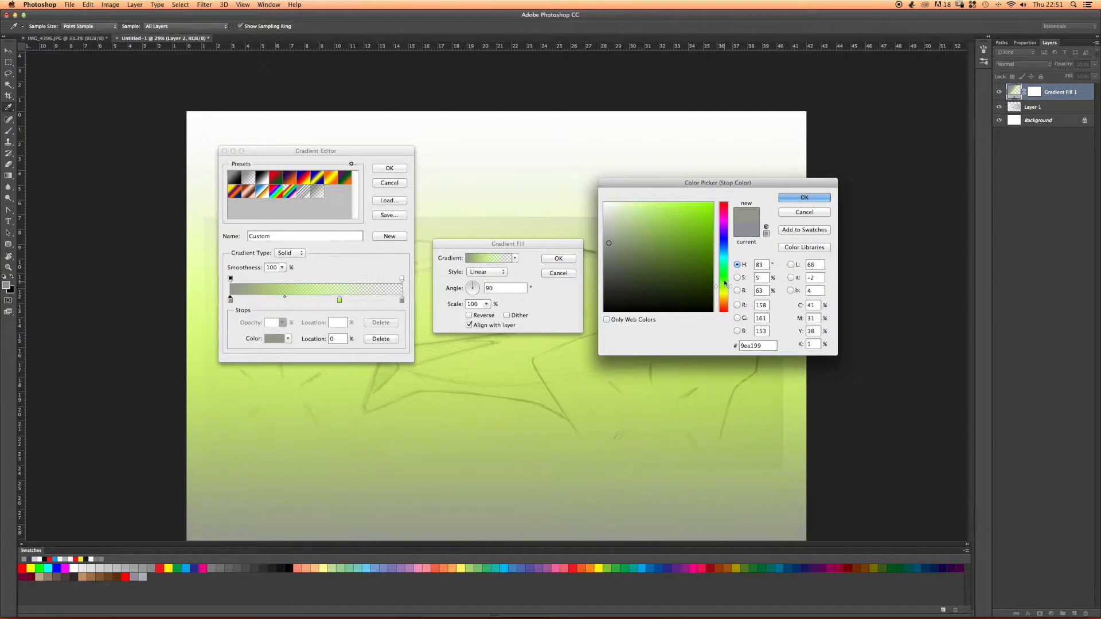
left_click(794, 200)
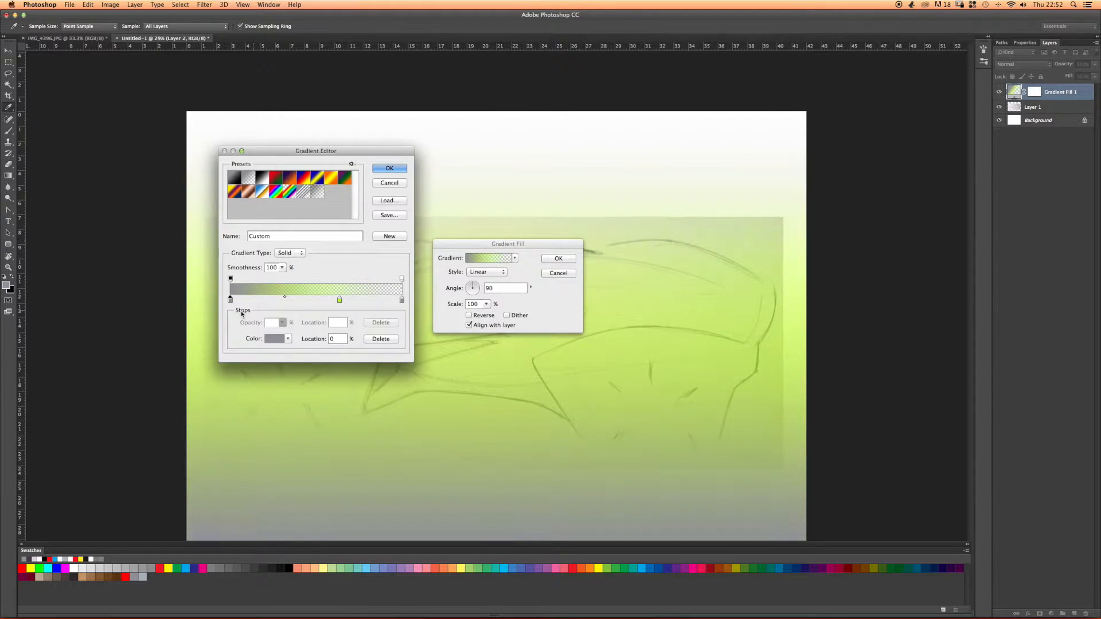
Colour the gradient's start stop with the lime green sampled from the gradient bar and apply the linear gradient fill.
left_click(313, 286)
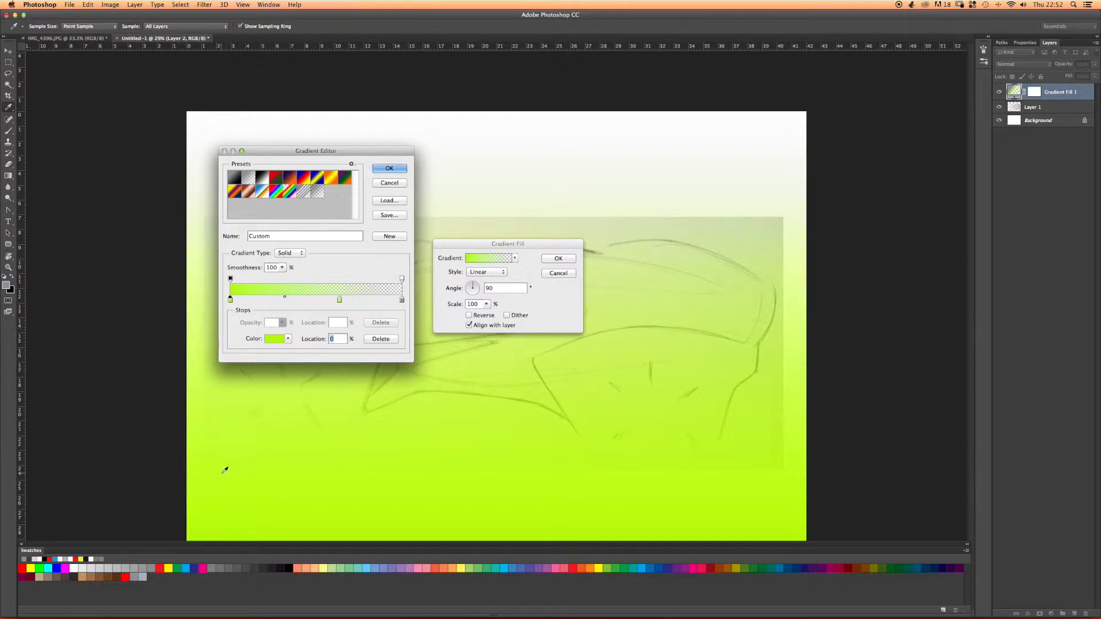
left_click(402, 299)
key("Return")
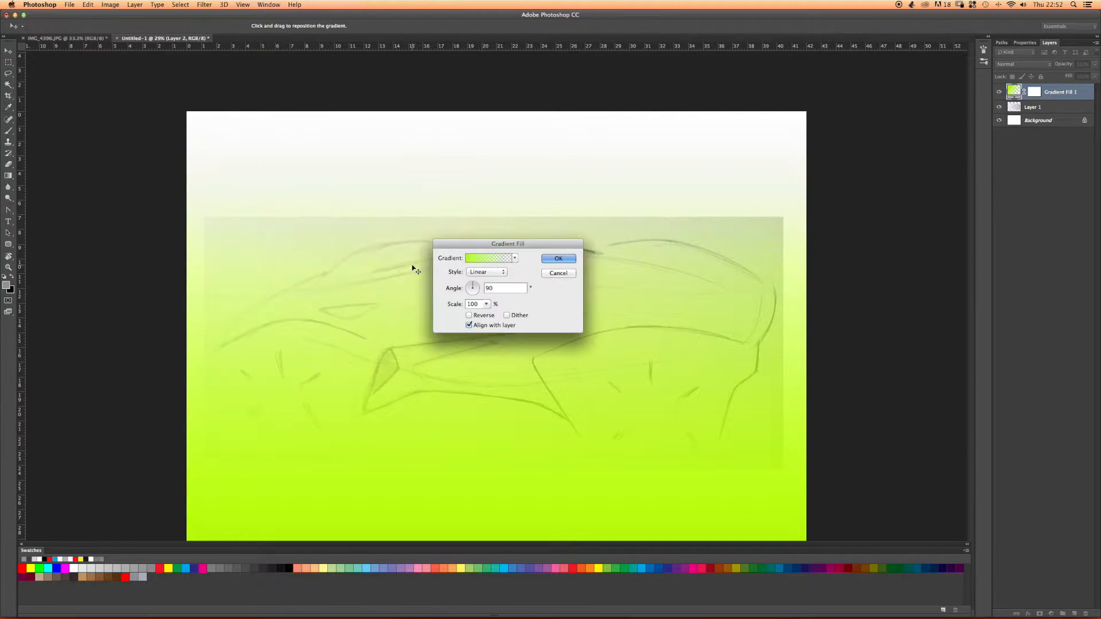
left_click(556, 258)
Activate the Brush and add a new empty layer above the gradient fill layer, leaving the fill unrasterized.
key("b")
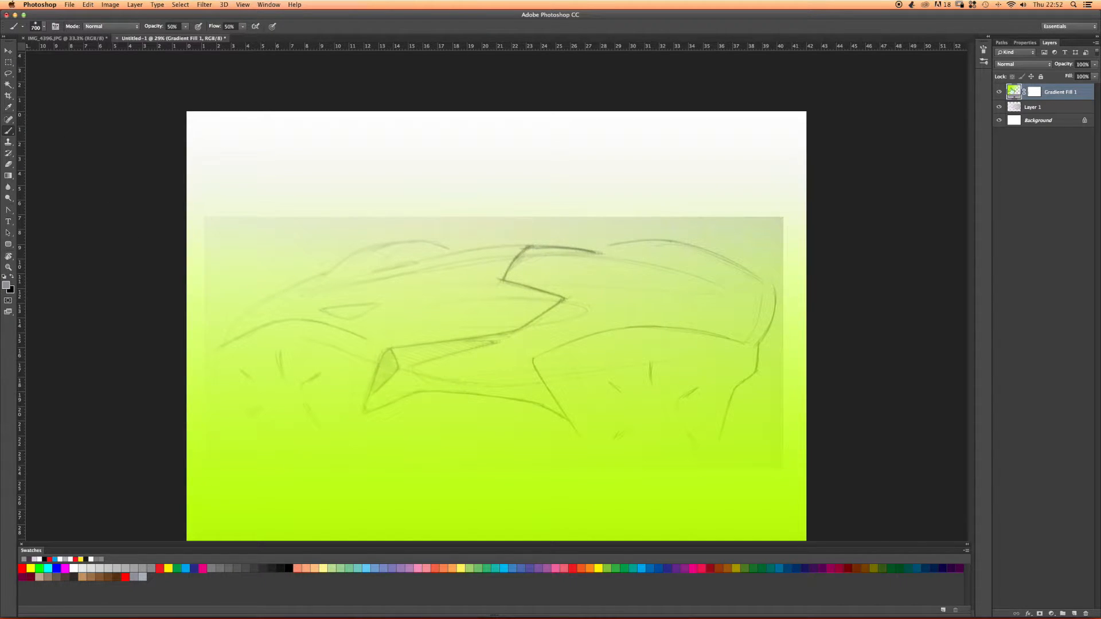
left_click(811, 113)
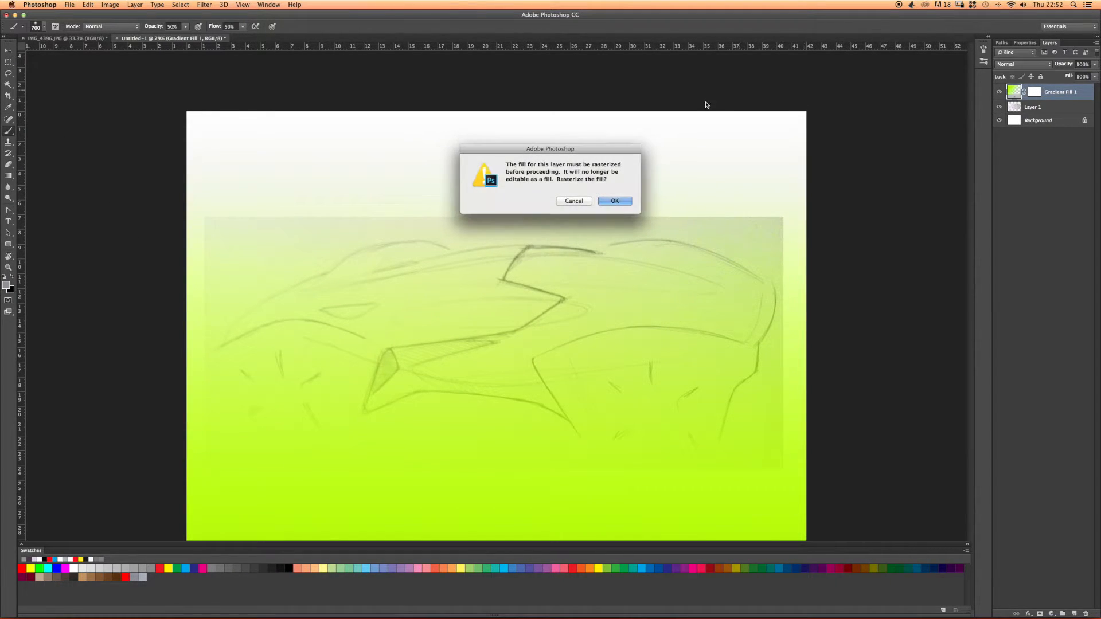
left_click(573, 202)
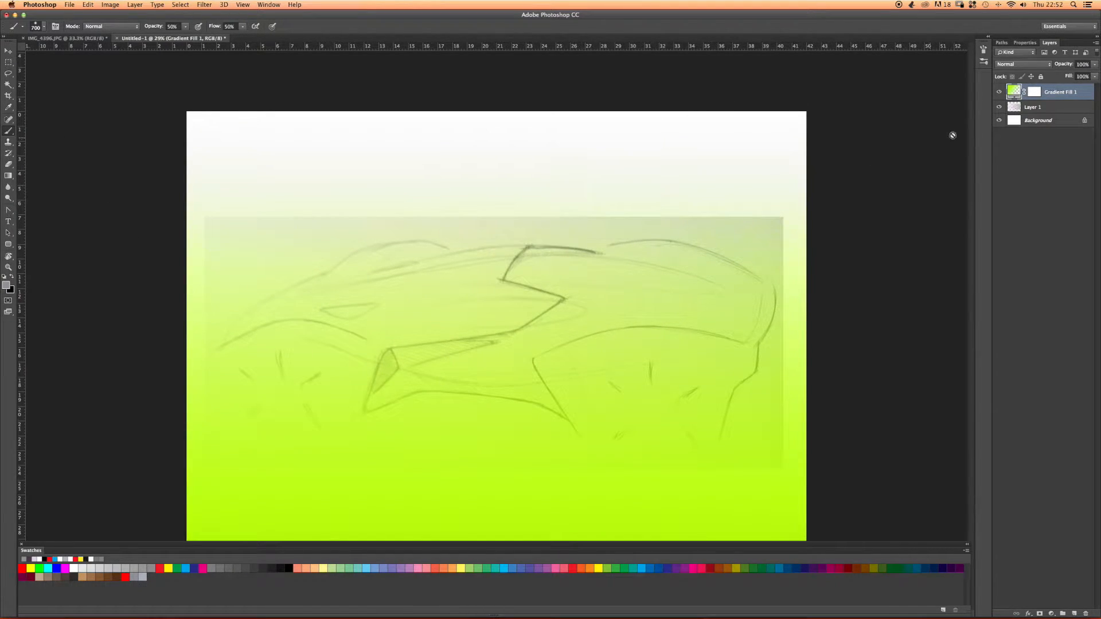
left_click(1074, 613)
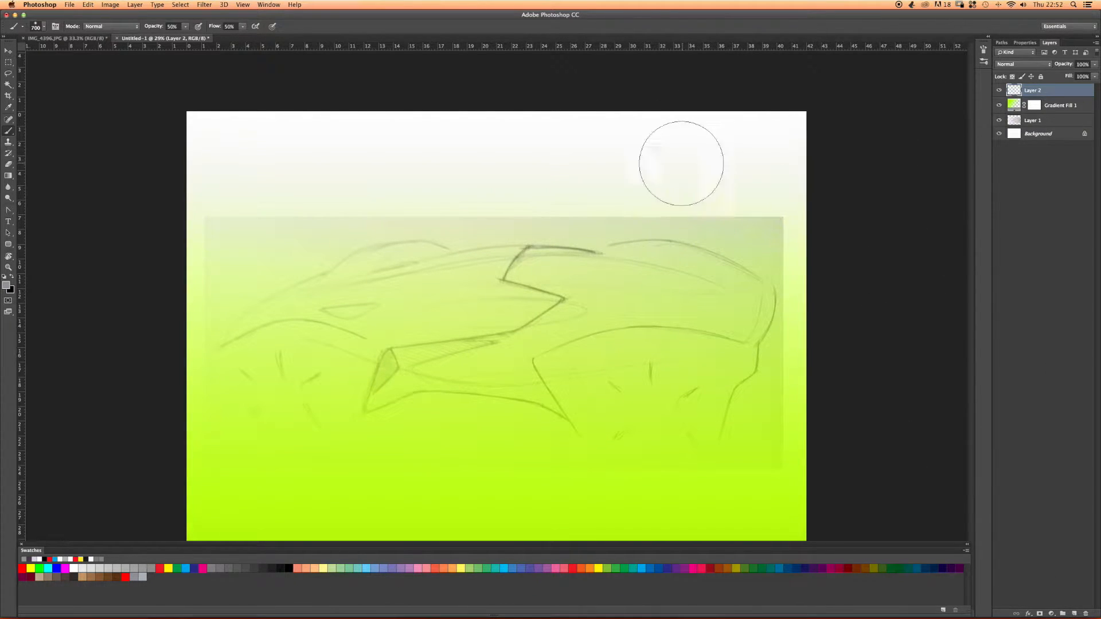
left_click(1047, 107)
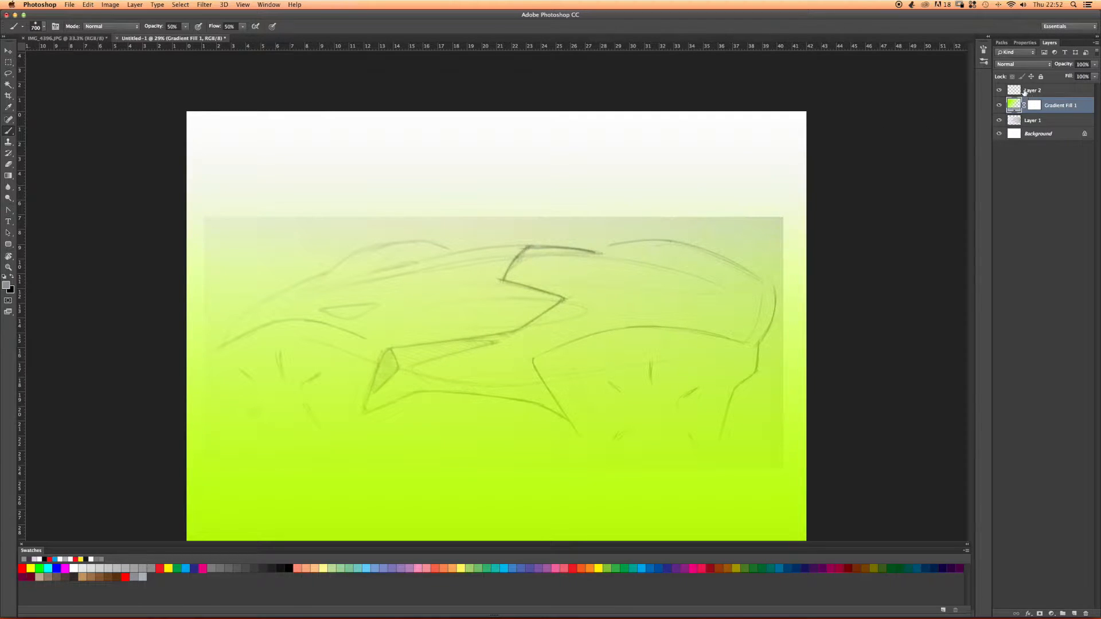
left_click(1032, 92)
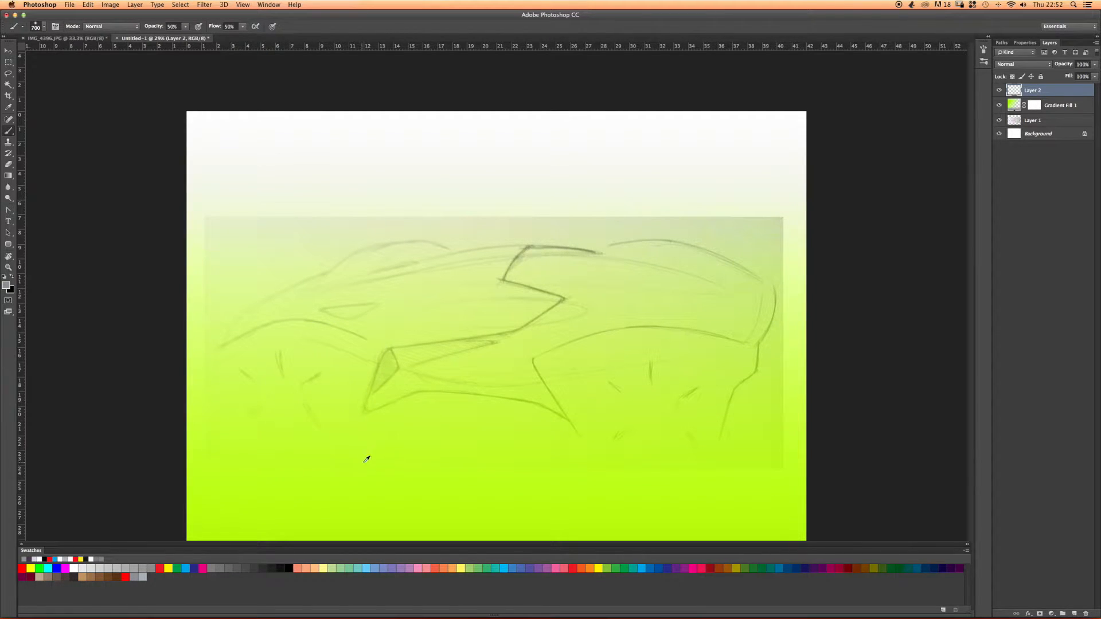
Sample the lime green from the canvas as the foreground colour and add it to the swatches.
left_click(561, 482, "alt")
left_click(10, 283)
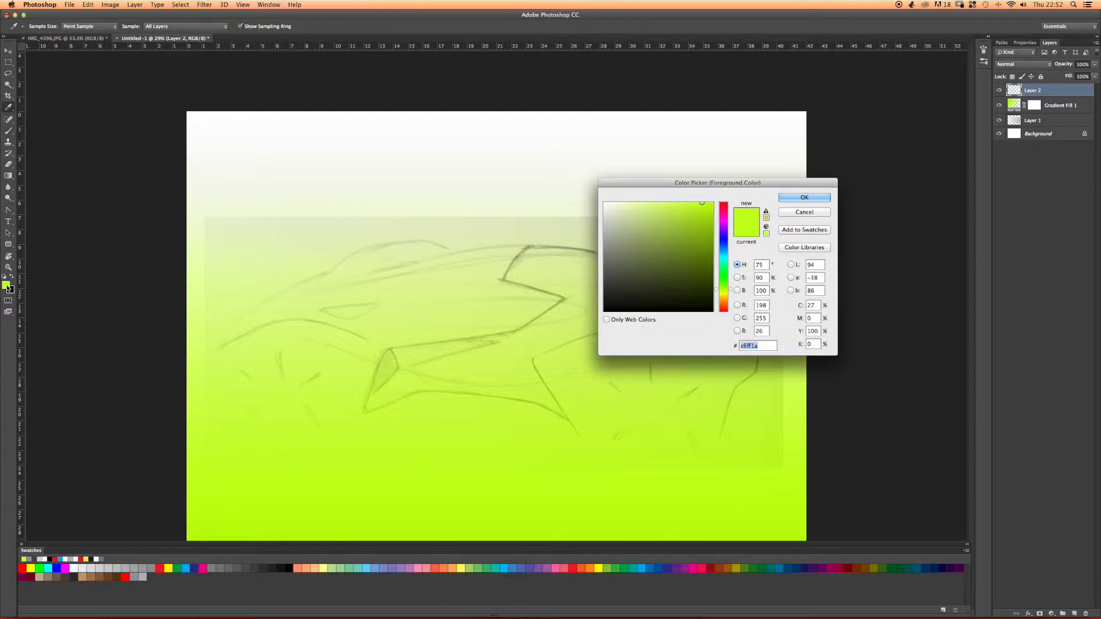
left_click(804, 230)
left_click(641, 296)
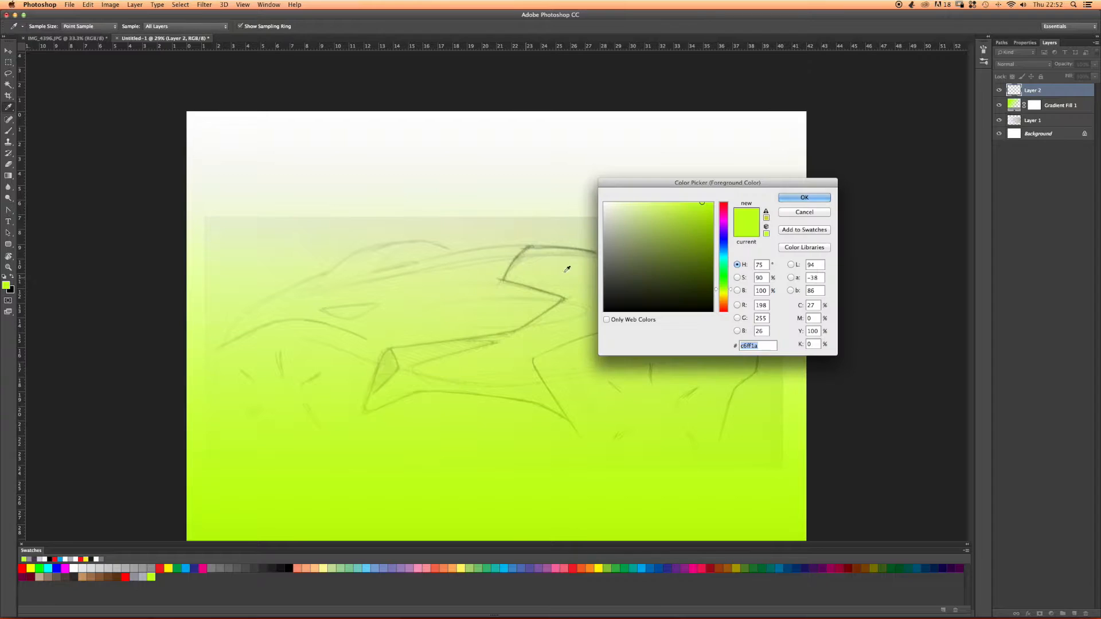
left_click(803, 197)
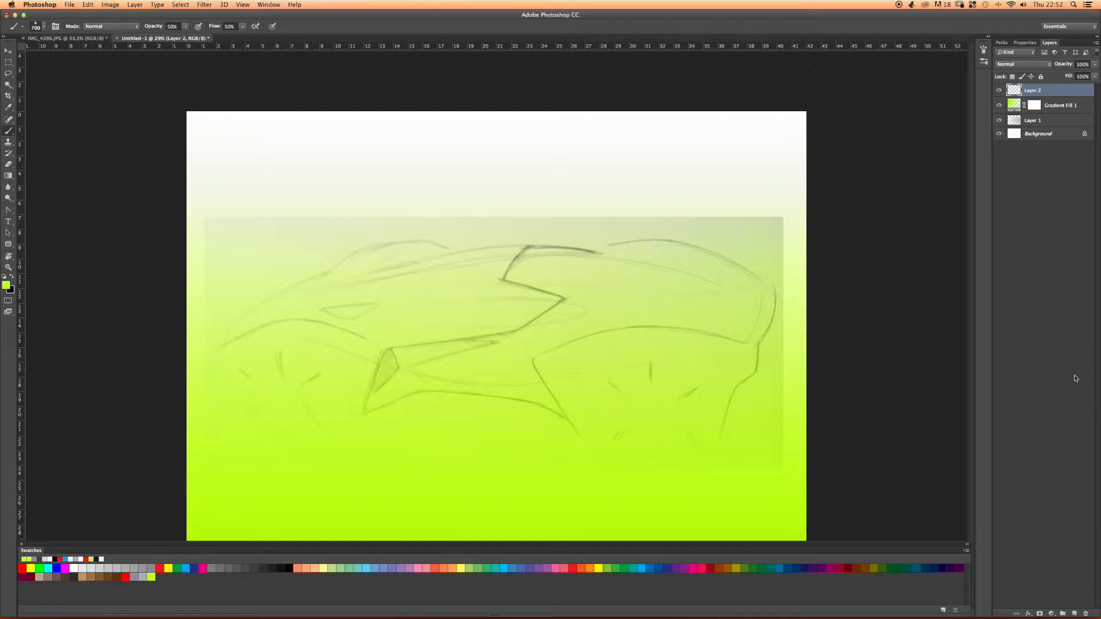
Move the sketch's Layer 1 to the top of the layer stack and, after trying Overlay, set its blend mode to Multiply.
left_click(1036, 123)
left_click_drag(1026, 124, 1032, 86)
left_click(1025, 65)
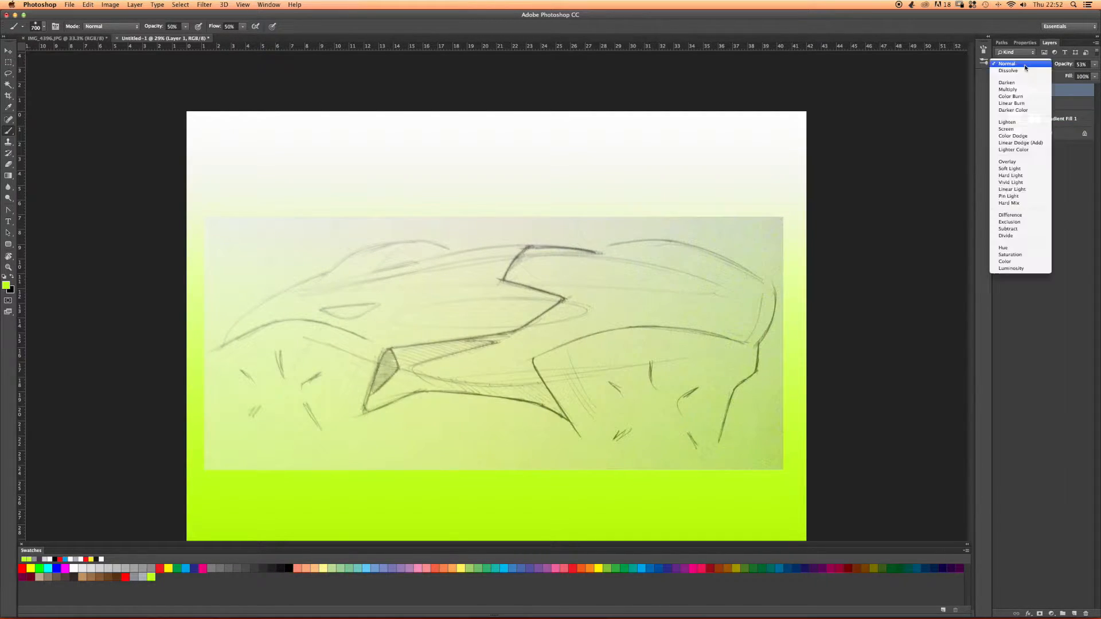
left_click(1008, 165)
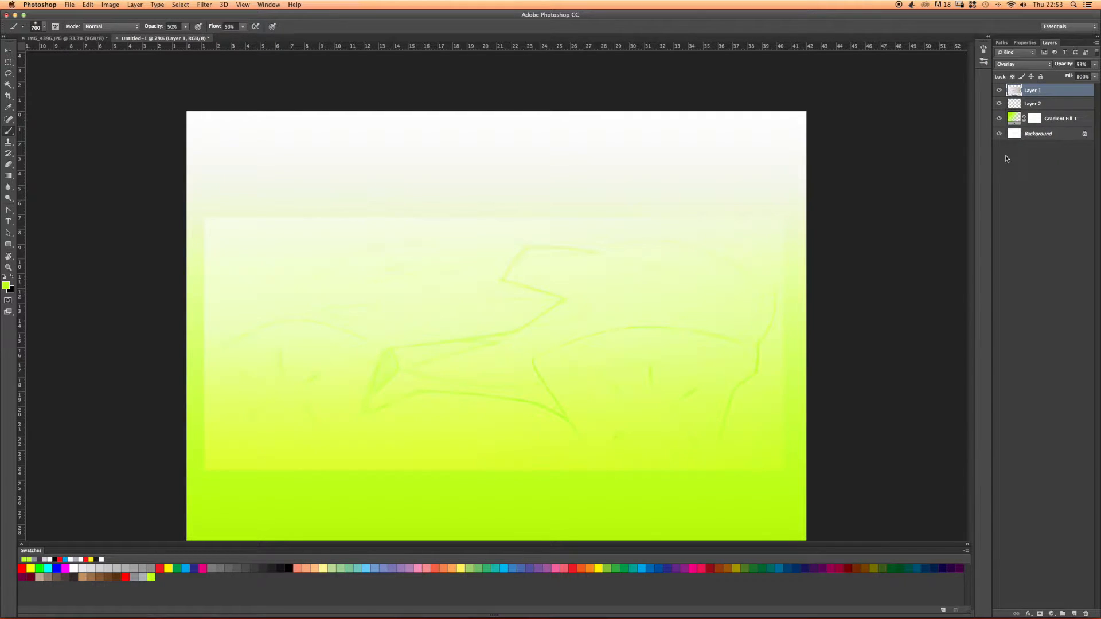
left_click(1004, 64)
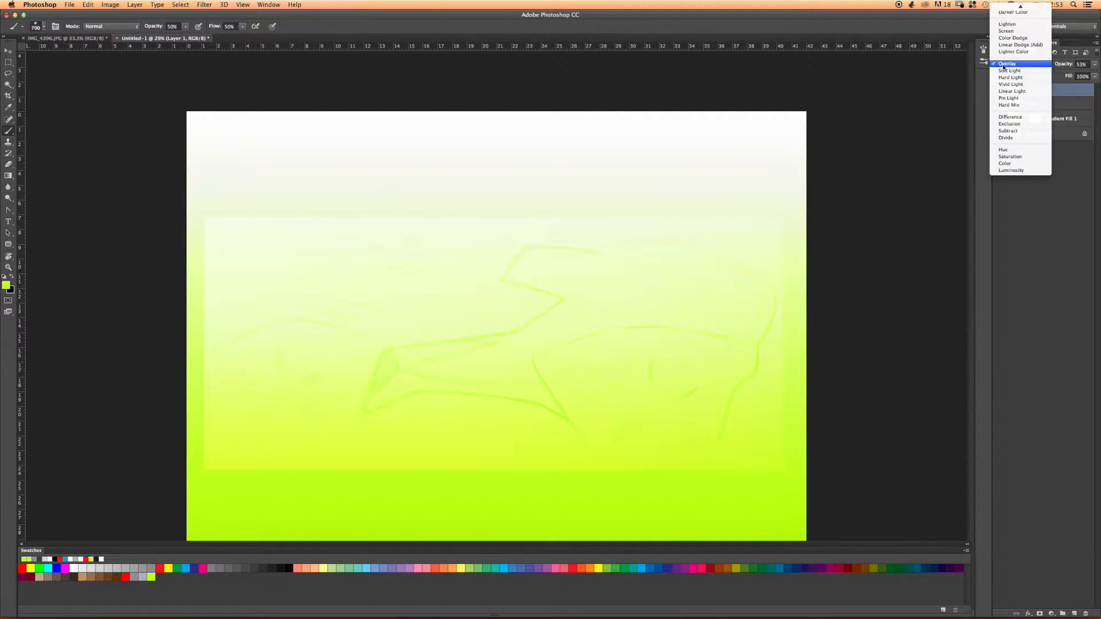
left_click(1004, 33)
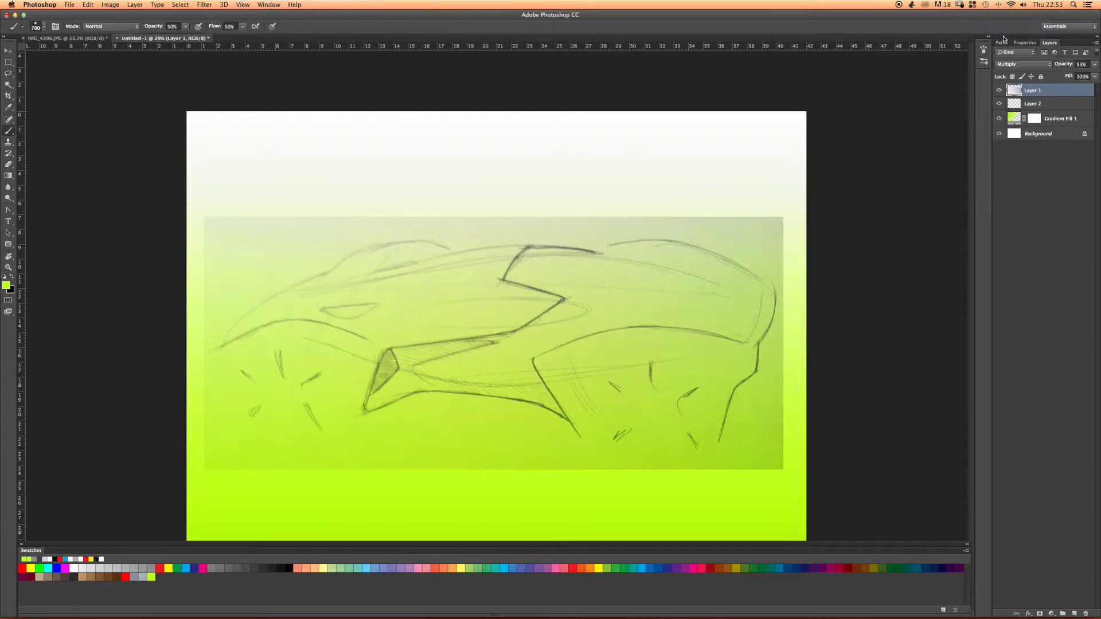
Lower the opacity of Layer 1 and add a new empty layer directly above Layer 2.
left_click(1093, 66)
left_click_drag(1067, 77, 1067, 77)
left_click(1046, 103)
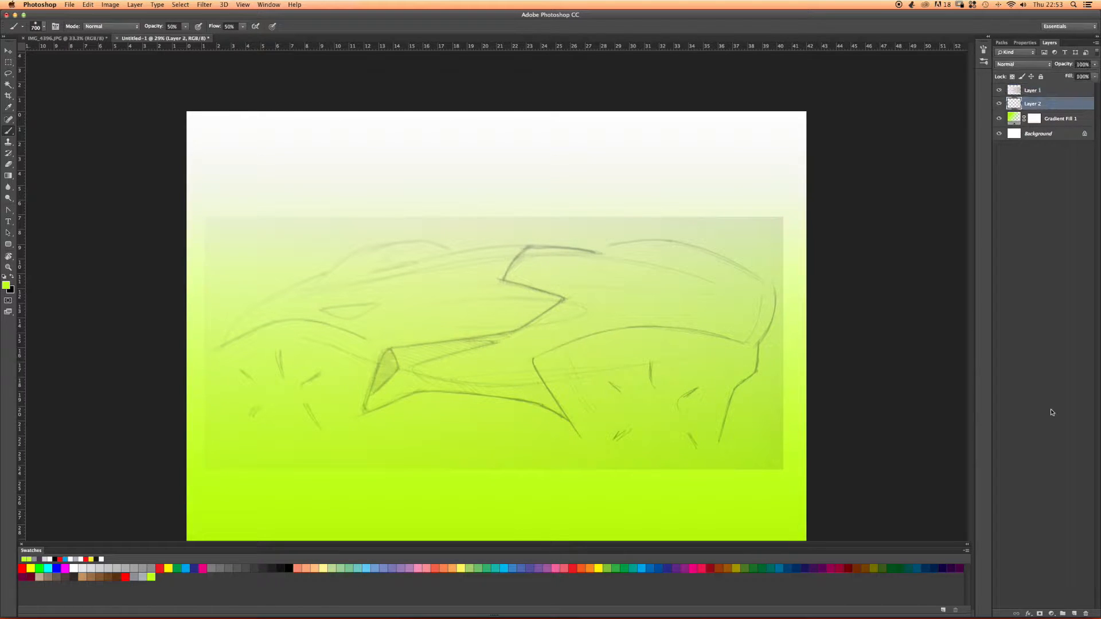
left_click(1074, 613)
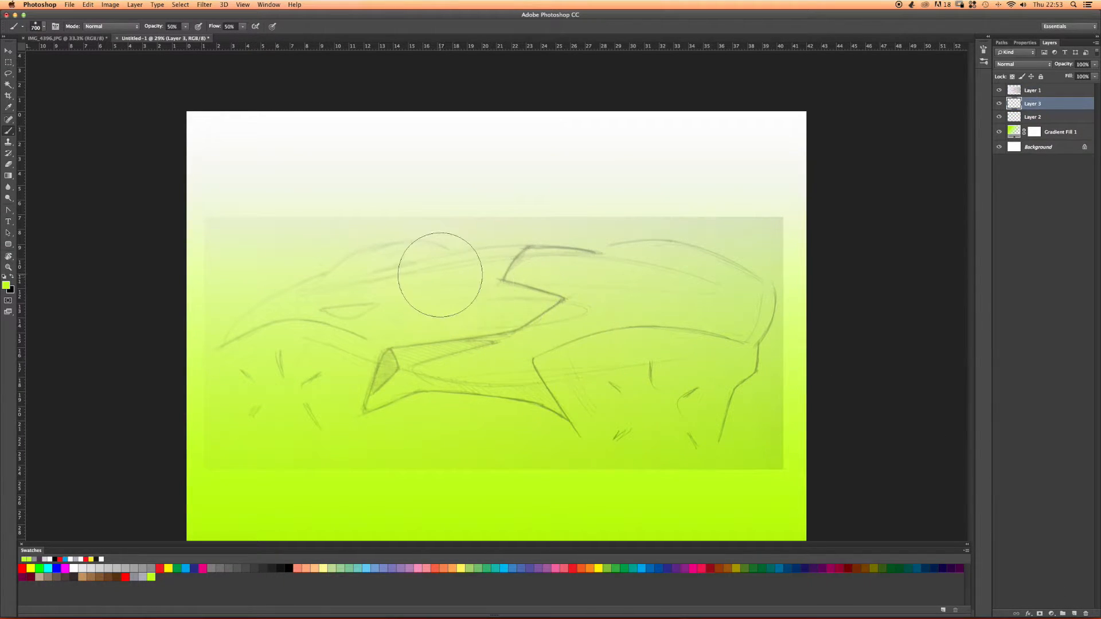
Paint a soft lime green base over the car body on Layer 3 with an 800 px brush in Normal mode.
key("bracketright")
key("bracketright")
key("bracketright")
key("bracketright")
key("bracketleft")
key("bracketleft")
key("bracketleft")
left_click(1002, 66)
left_click(1001, 67)
mouse_move(283, 355)
left_mouse_down()
mouse_move(258, 367)
mouse_move(271, 385)
left_mouse_up()
mouse_move(546, 399)
left_mouse_down()
mouse_move(610, 394)
mouse_move(562, 361)
mouse_move(320, 347)
mouse_move(593, 376)
mouse_move(276, 356)
mouse_move(339, 317)
mouse_move(545, 344)
mouse_move(458, 414)
mouse_move(418, 368)
mouse_move(325, 368)
mouse_move(709, 395)
mouse_move(502, 367)
mouse_move(472, 319)
mouse_move(294, 313)
mouse_move(539, 305)
mouse_move(436, 401)
mouse_move(884, 241)
left_mouse_up()
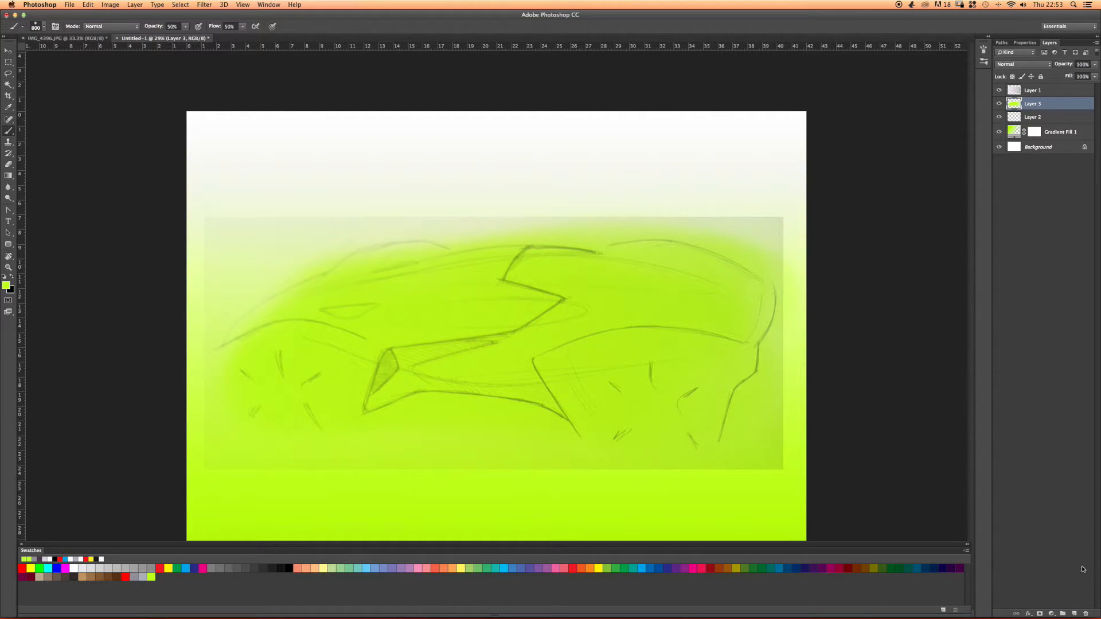
Add a new layer above Layer 3, set it to Multiply and shade the side intake with a 200 px brush.
left_click(1074, 615)
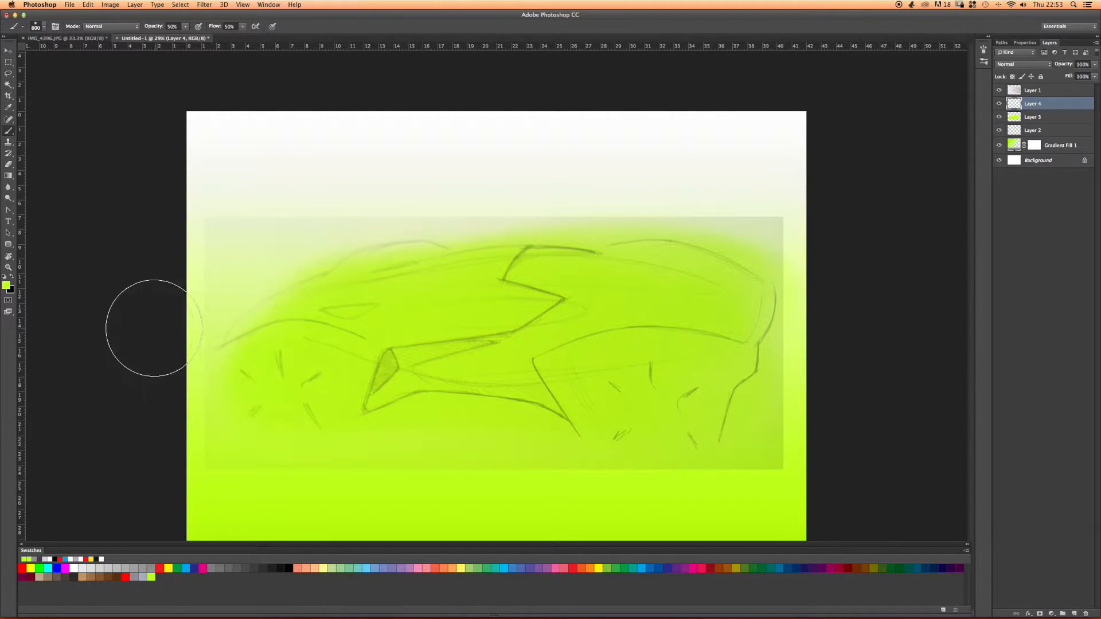
key("bracketleft")
key("bracketleft")
key("bracketleft")
key("bracketleft")
key("bracketleft")
key("bracketleft")
key("bracketleft")
left_click(1019, 64)
left_click(1009, 96)
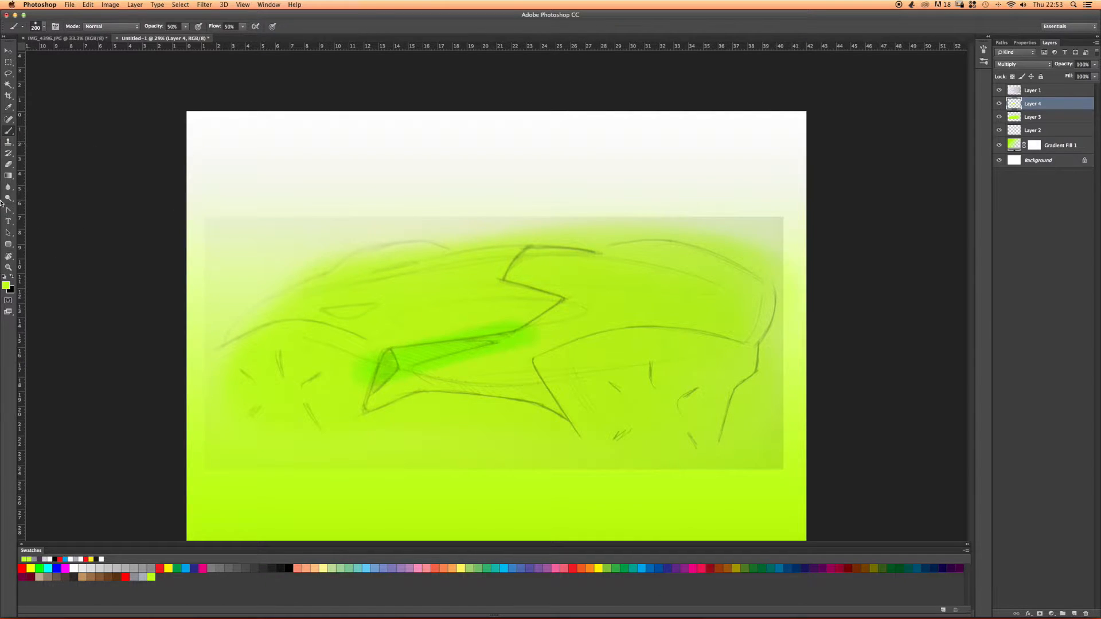
Trim the intake shading to the sketch lines using a firmer 100 px Eraser at 100% opacity and 100% flow.
left_click(8, 165)
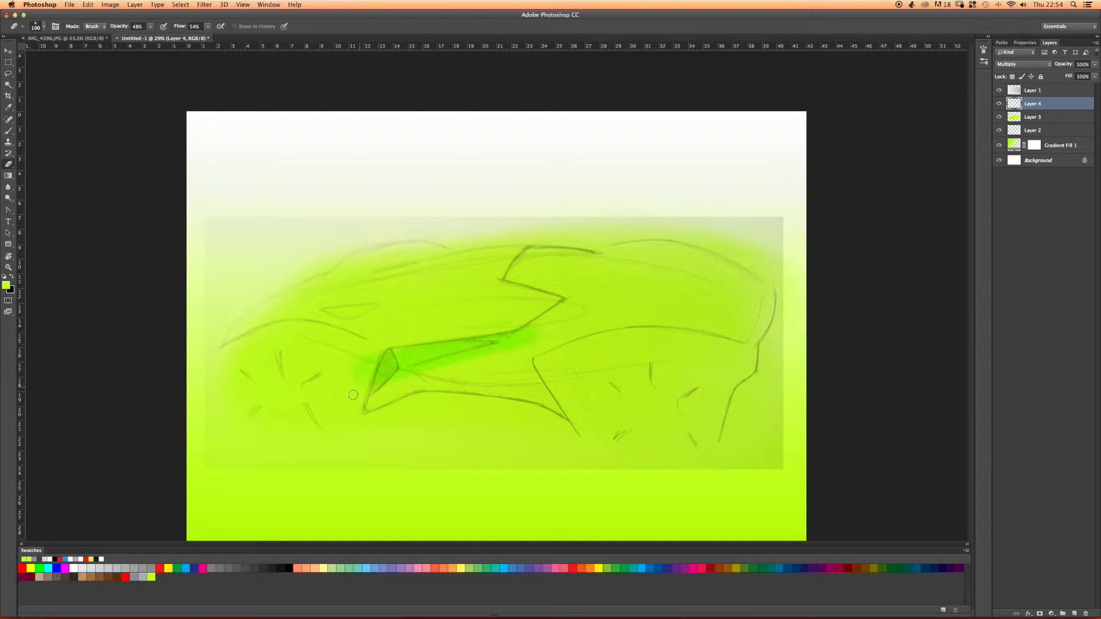
right_click(282, 256)
left_click_drag(339, 296, 347, 299)
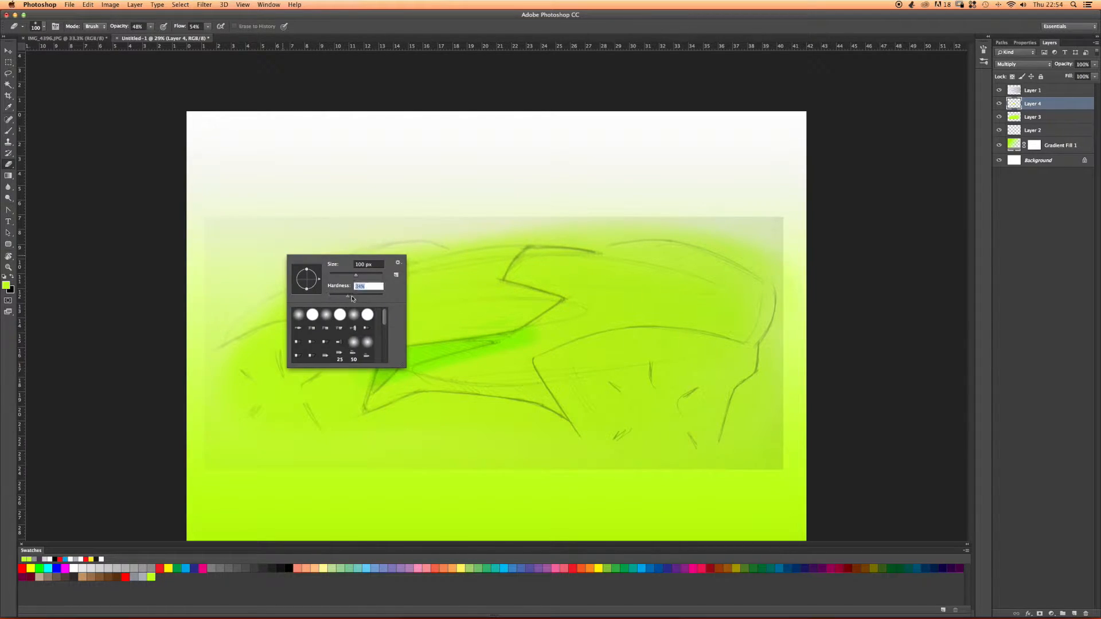
key("Return")
left_click(151, 27)
left_click(207, 27)
left_click_drag(159, 39, 233, 38)
left_click(231, 79)
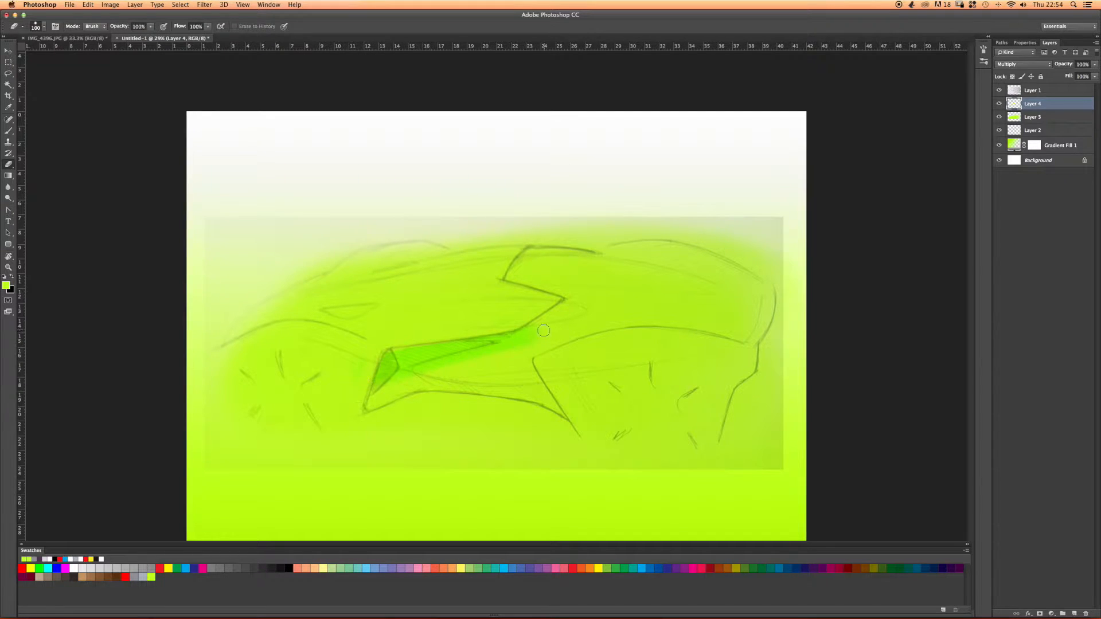
left_click_drag(426, 368, 518, 345)
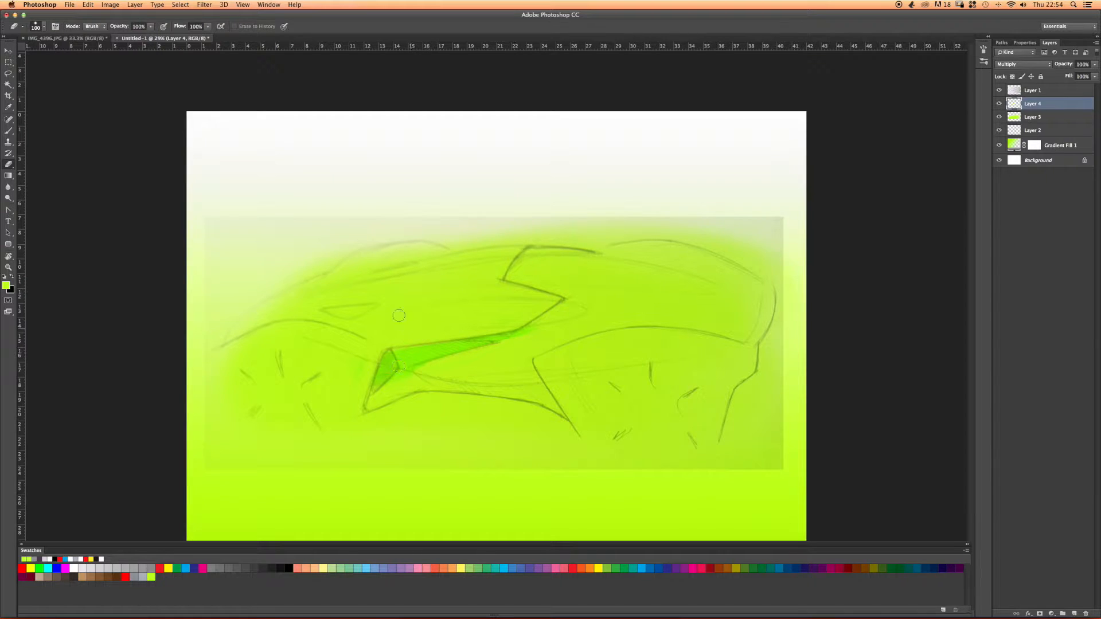
Enlarge the Eraser tip and lower its hardness for softer erasing.
key("bracketright")
key("bracketright")
key("bracketright")
key("bracketright")
key("bracketright")
key("bracketright")
right_click(320, 349)
left_click_drag(353, 381, 326, 380)
left_click(246, 440)
Add a new empty layer above Layer 4 and enlarge the Brush to 500 px, adjusting its hardness.
left_click(1073, 614)
key("b")
key("]")
key("]")
key("]")
right_click(410, 358)
left_click(477, 399)
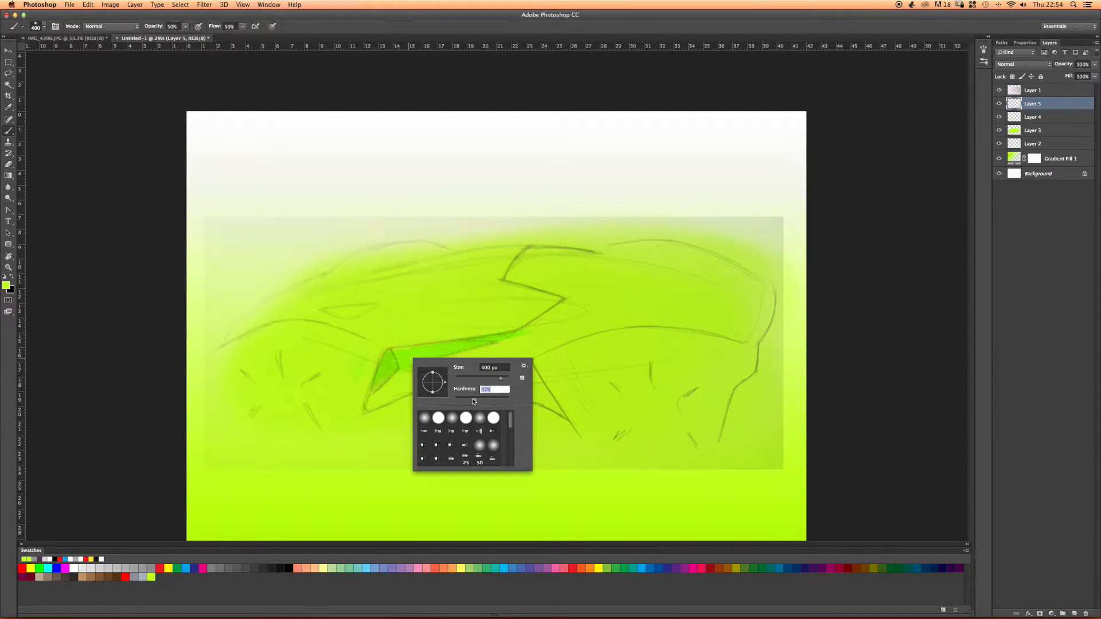
key("Return")
key("bracketright")
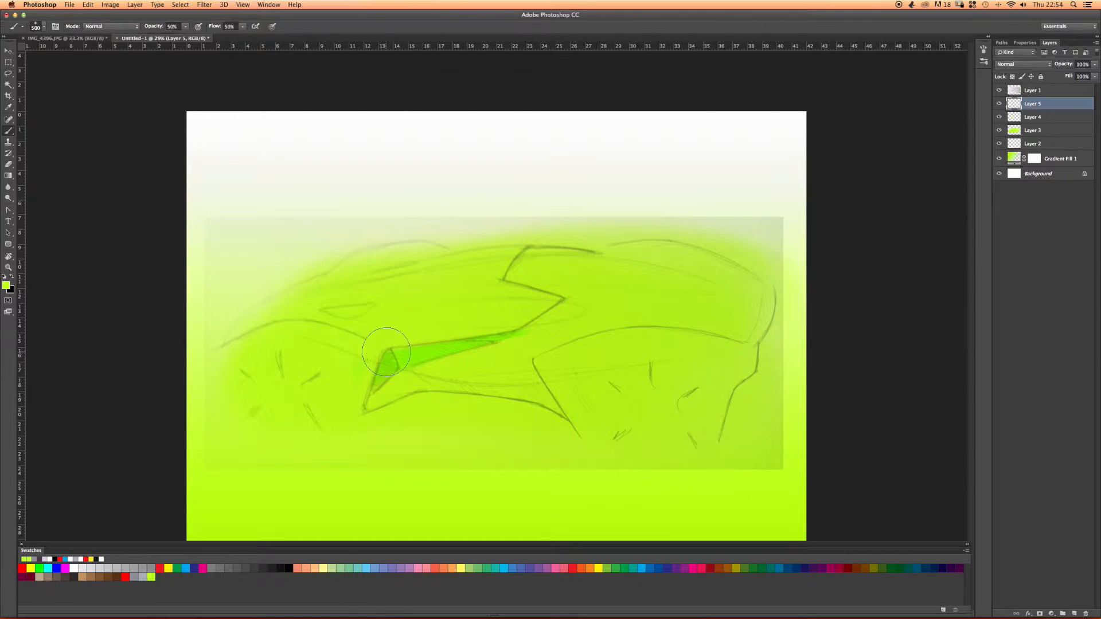
Paint lime green shading broadly around the side intake on Layer 5 and set the layer's blend mode to Multiply.
mouse_move(373, 374)
left_mouse_down()
mouse_move(510, 338)
mouse_move(383, 374)
mouse_move(497, 345)
mouse_move(423, 363)
left_mouse_up()
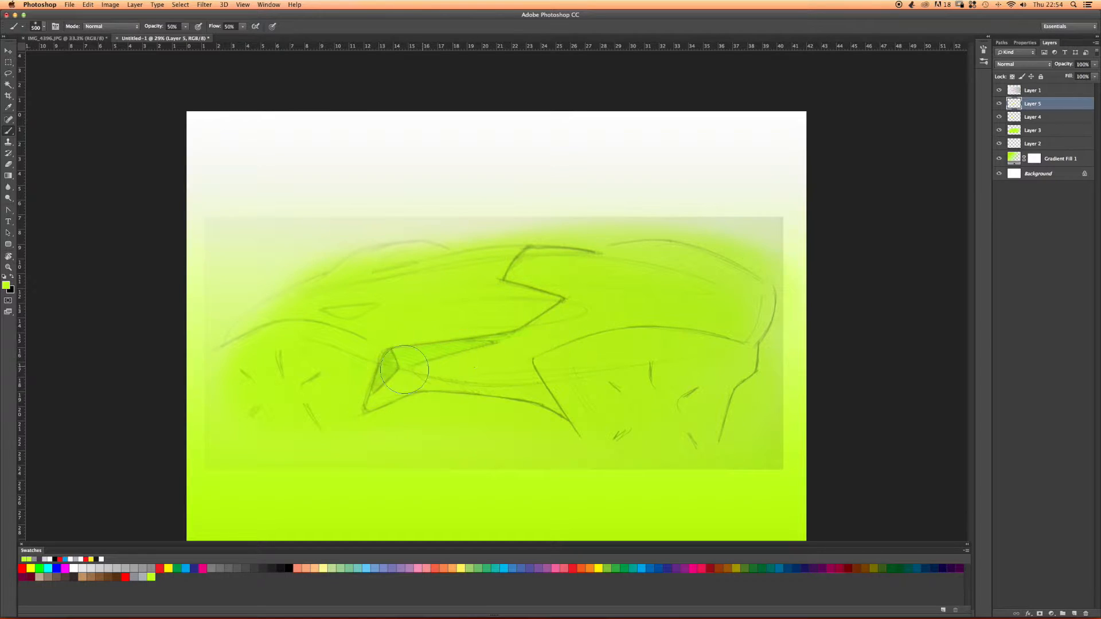
left_click(1005, 65)
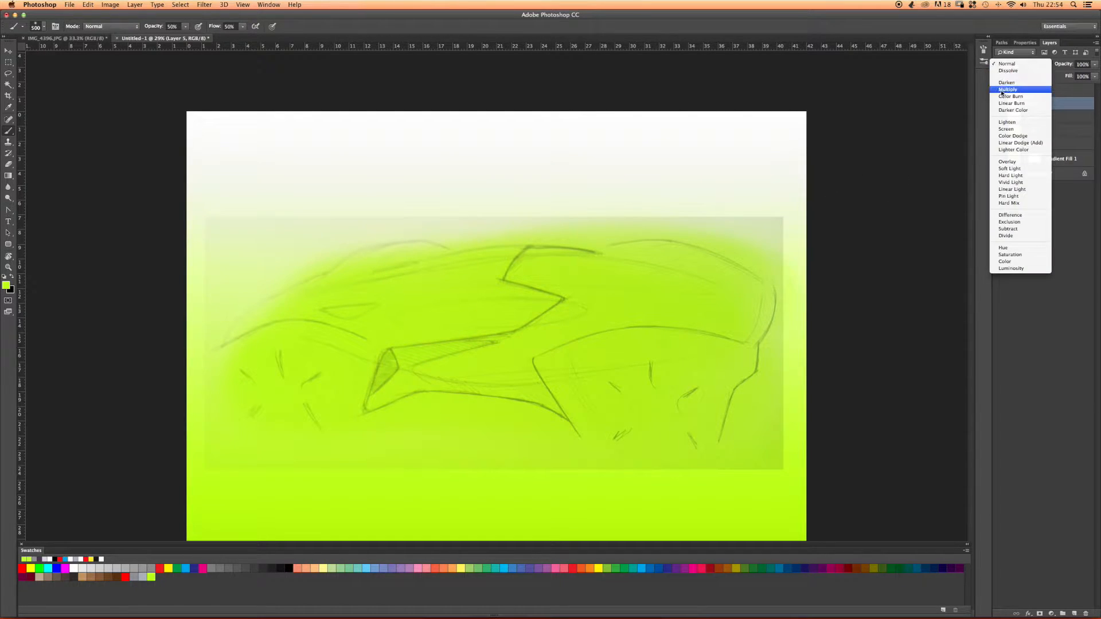
left_click(1003, 90)
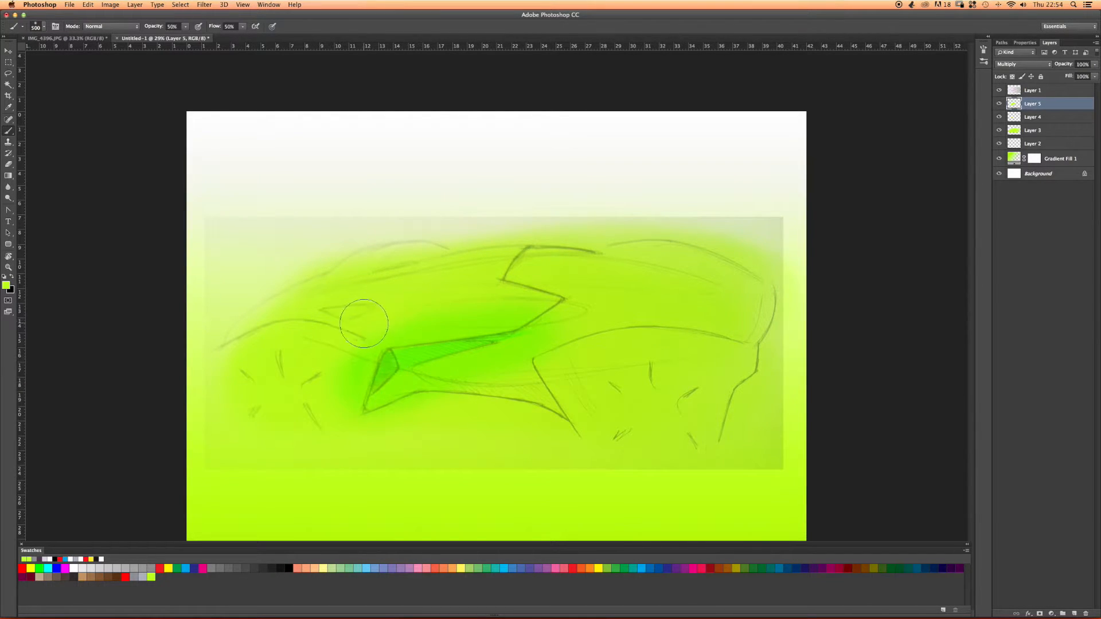
Erase the Layer 5 shading that spills above the intake line and ahead of its front edge.
key("e")
key("[")
key("[")
key("[")
left_click_drag(510, 324, 372, 345)
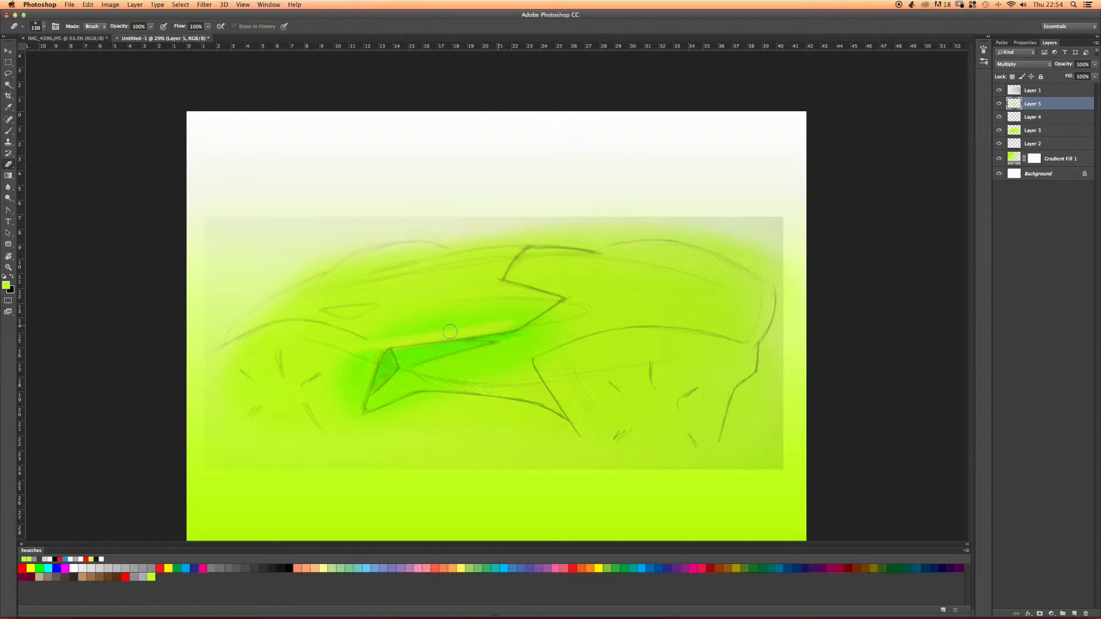
left_click_drag(459, 328, 366, 338)
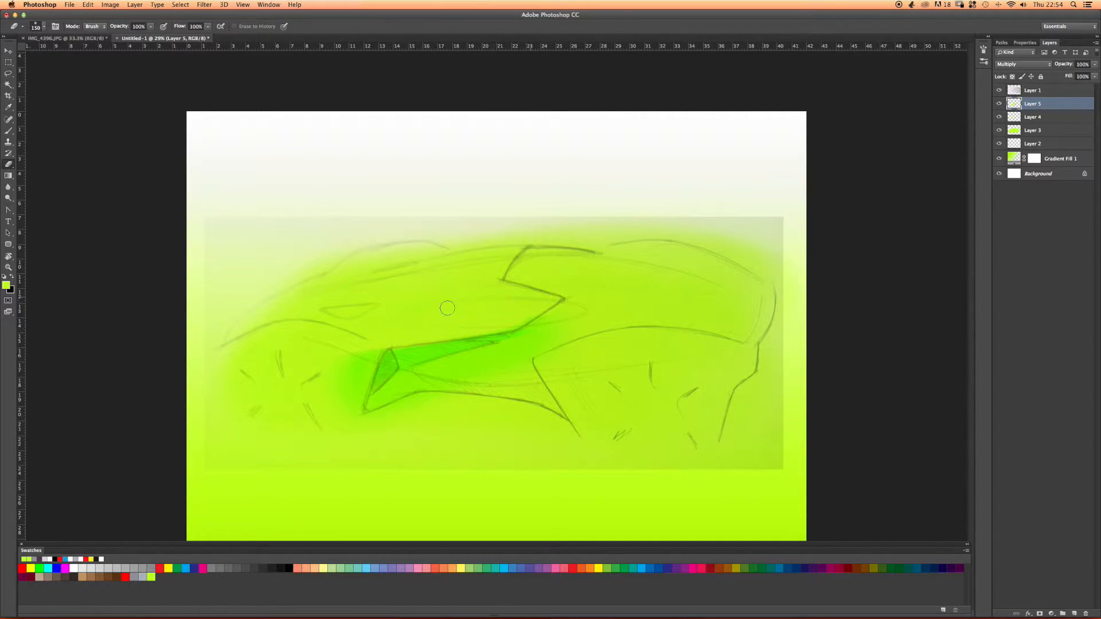
mouse_move(381, 343)
left_mouse_down()
mouse_move(361, 404)
mouse_move(375, 348)
mouse_move(329, 408)
left_mouse_up()
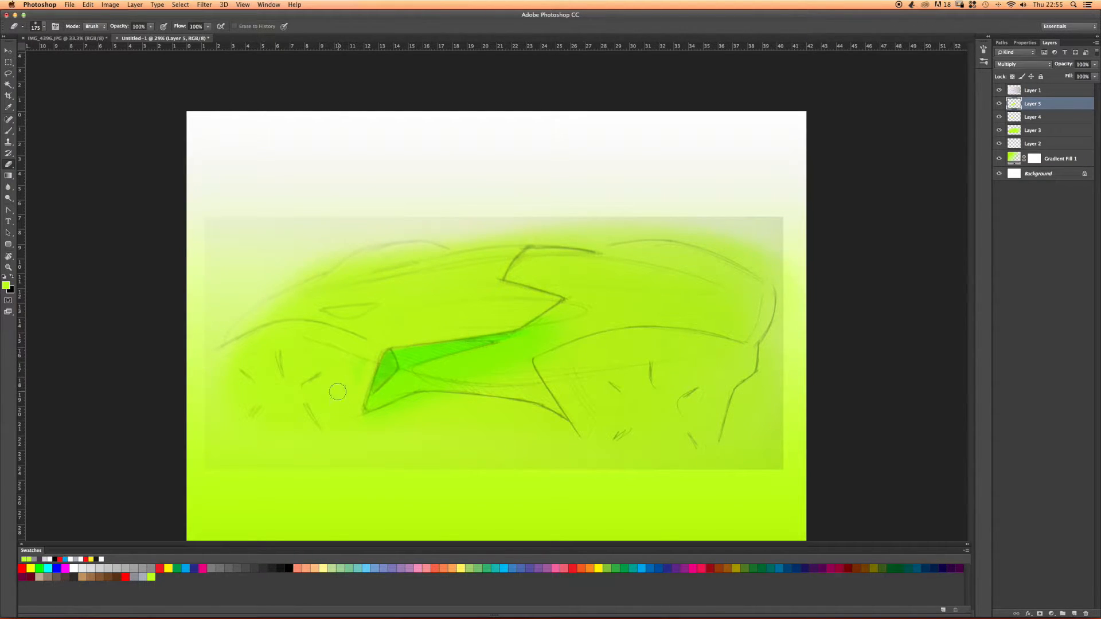
Check Layers 3 and 4, return to Layer 5 and fade the lower edge of its shading with a 500 px eraser.
left_click(1012, 132)
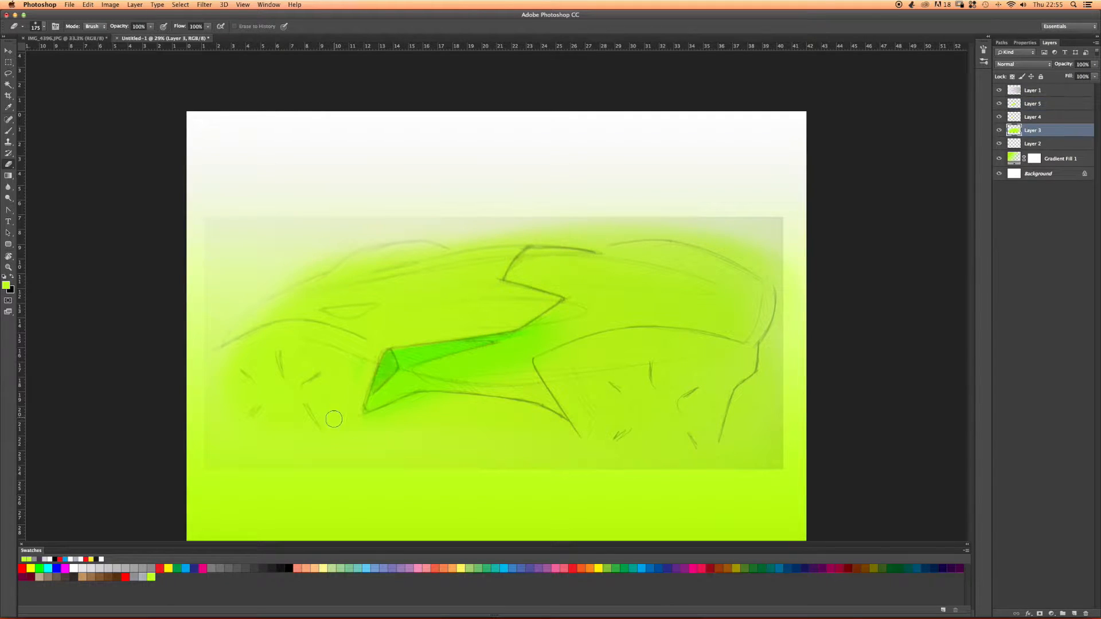
left_click(1012, 118)
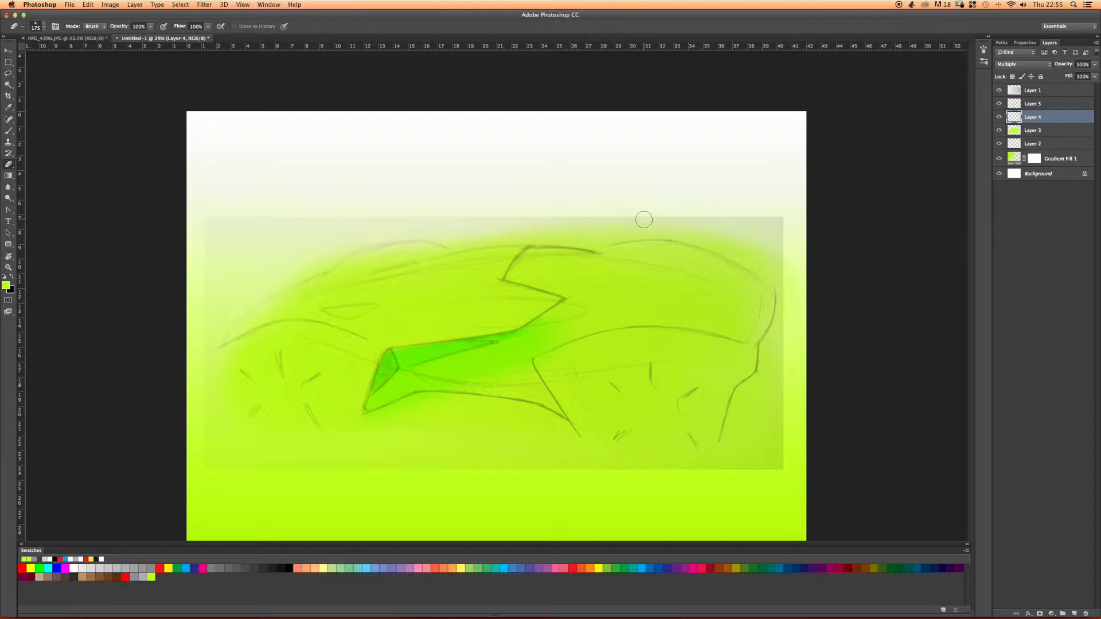
left_click(1015, 105)
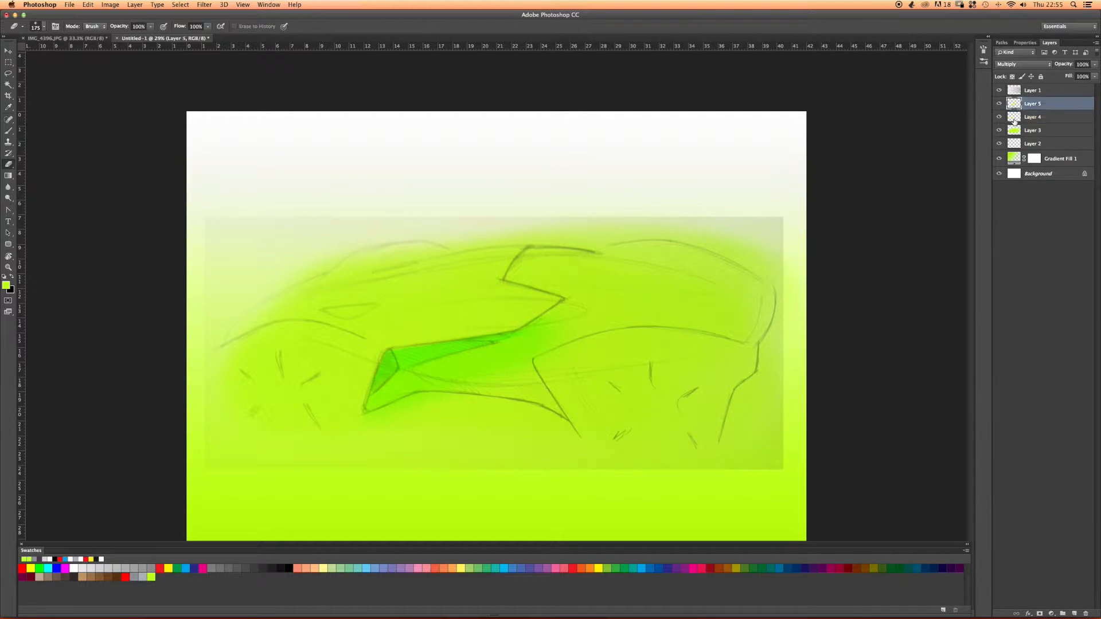
key("bracketright")
key("bracketright")
key("bracketright")
key("bracketright")
key("bracketright")
Add a new layer above Layer 5 and paint the intake's front opening solid black with a 90 px brush.
left_click(1073, 615)
key("b")
left_click(288, 568)
key("bracketleft")
key("bracketleft")
key("bracketleft")
key("bracketleft")
left_click_drag(391, 359, 370, 396)
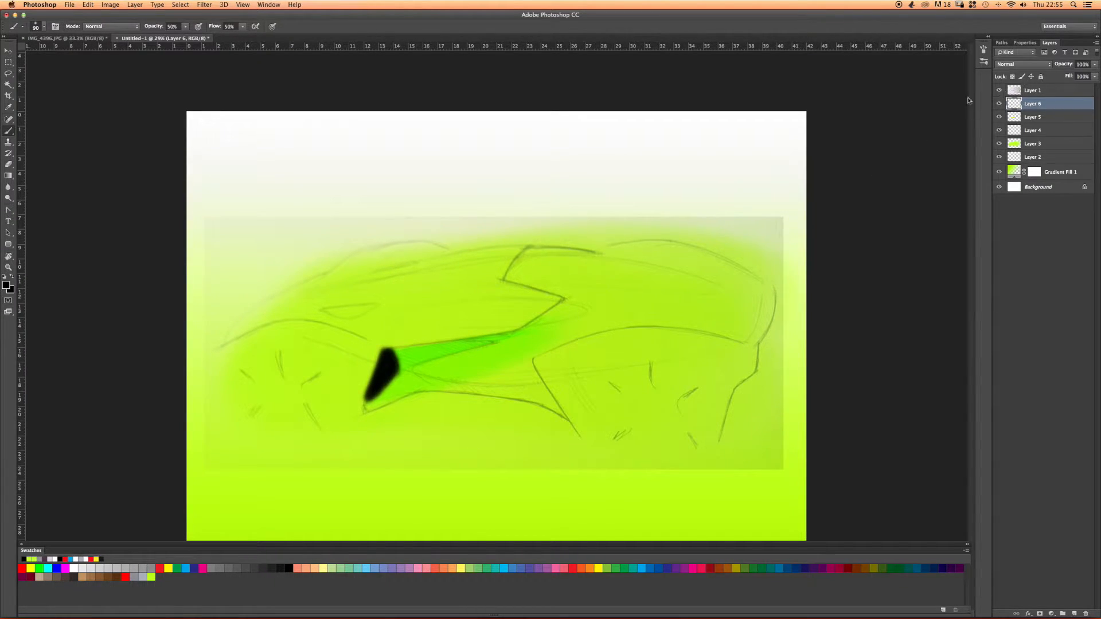
Sharpen the edges of the black opening along the sketch lines with an 80 px eraser.
key("r")
left_click_drag(318, 256, 384, 154)
key("e")
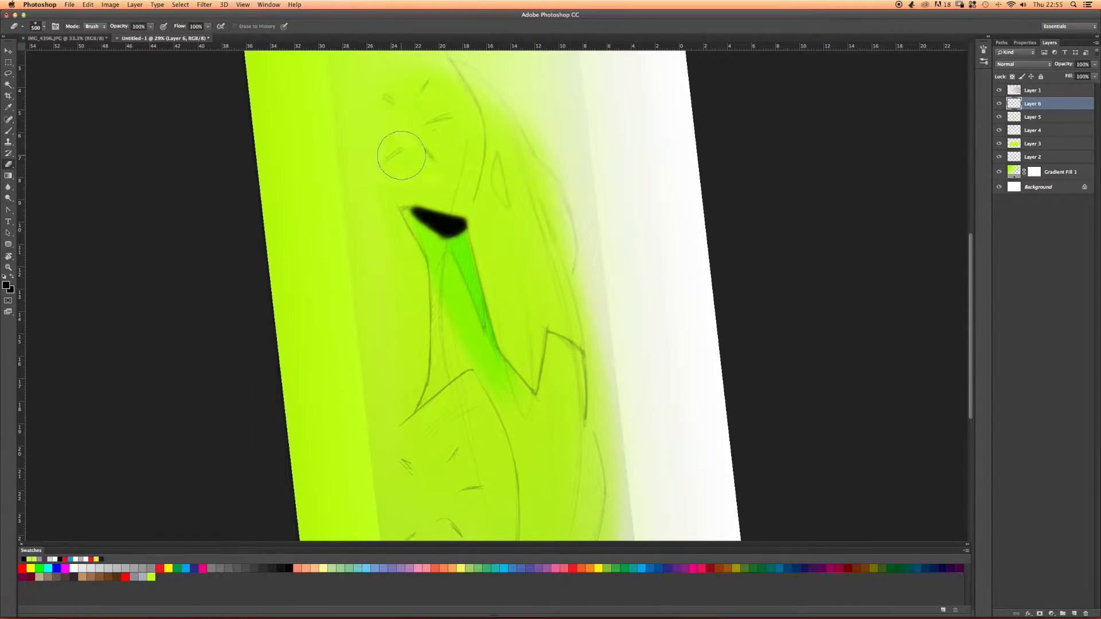
mouse_move(410, 203)
left_mouse_down()
mouse_move(474, 221)
mouse_move(393, 200)
left_mouse_up()
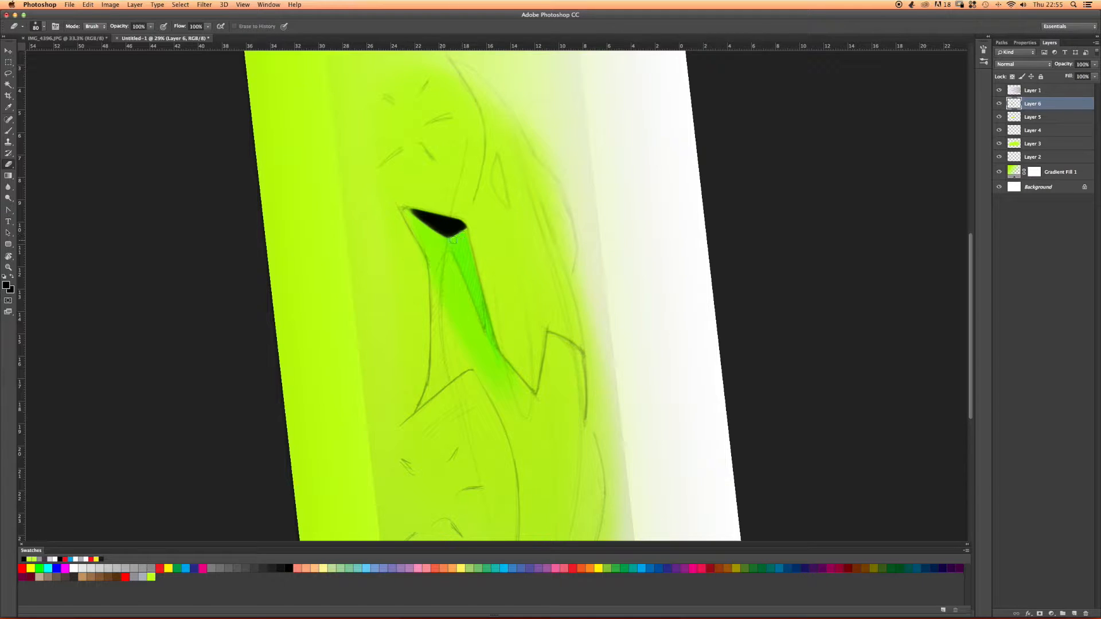
key("r")
mouse_move(425, 191)
left_mouse_down()
mouse_move(418, 115)
mouse_move(197, 234)
mouse_move(212, 278)
mouse_move(212, 267)
left_mouse_up()
key("b")
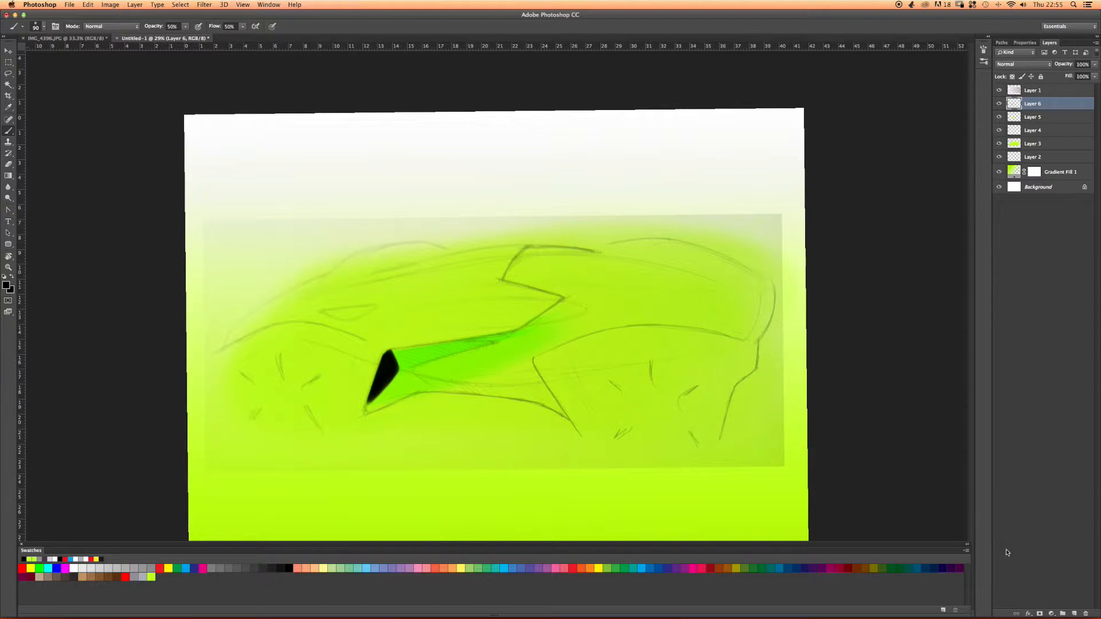
Add a new layer above Layer 6, hide Layers 4 and 5, and add another empty layer directly above Layer 5.
left_click(1074, 613)
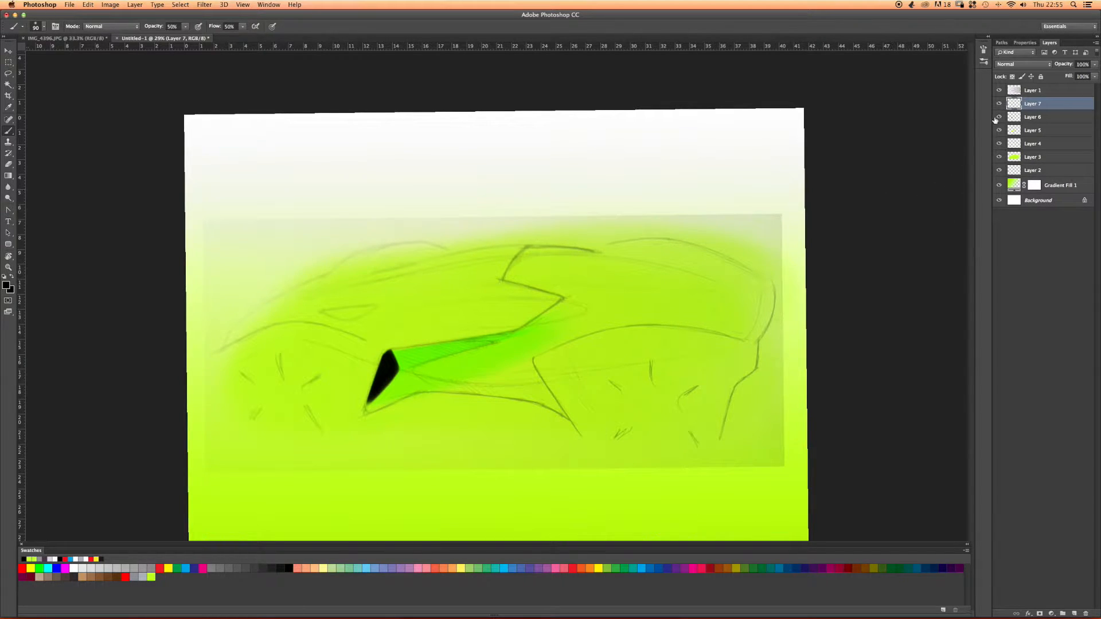
left_click_drag(999, 131, 1001, 149)
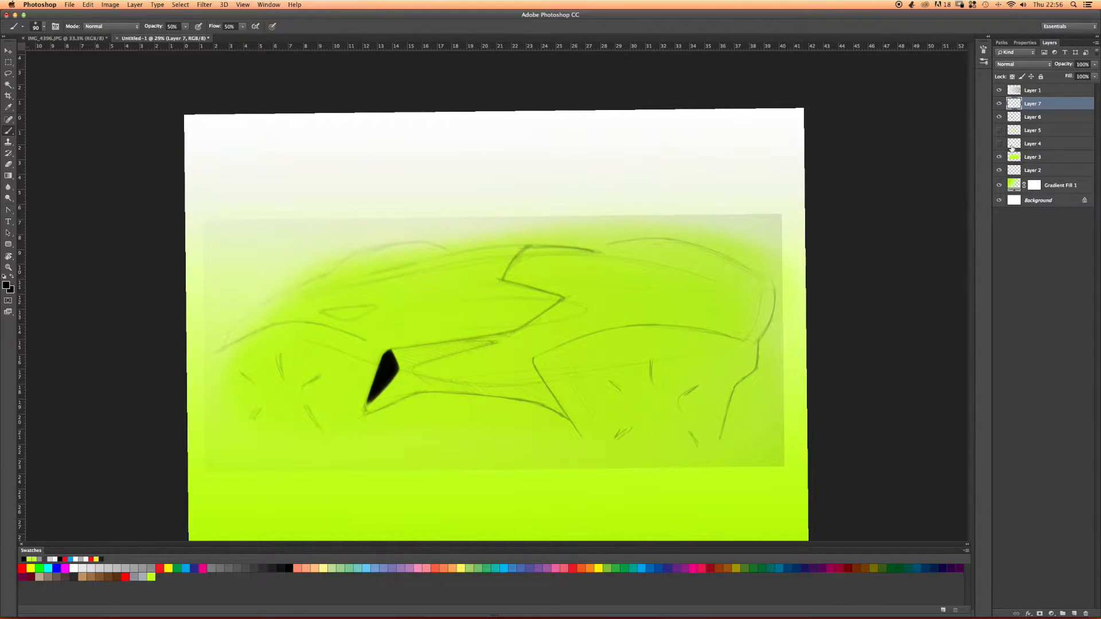
left_click(1026, 132)
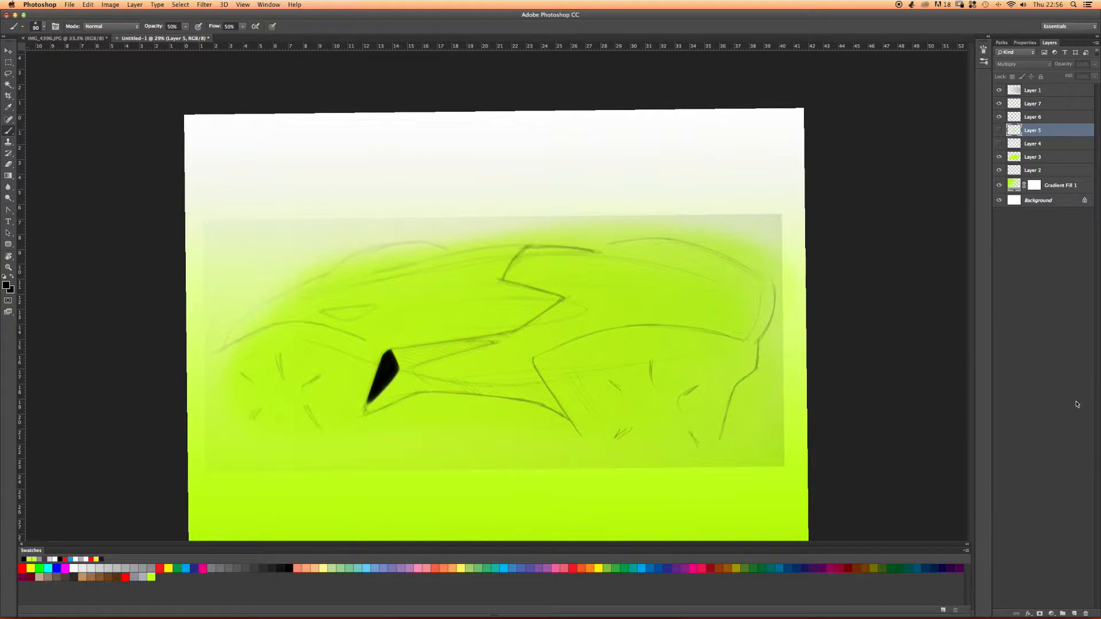
left_click(1075, 614)
Load the saved lime green swatch as the foreground colour and darken it to #90c001.
left_click(152, 576)
left_click(155, 576)
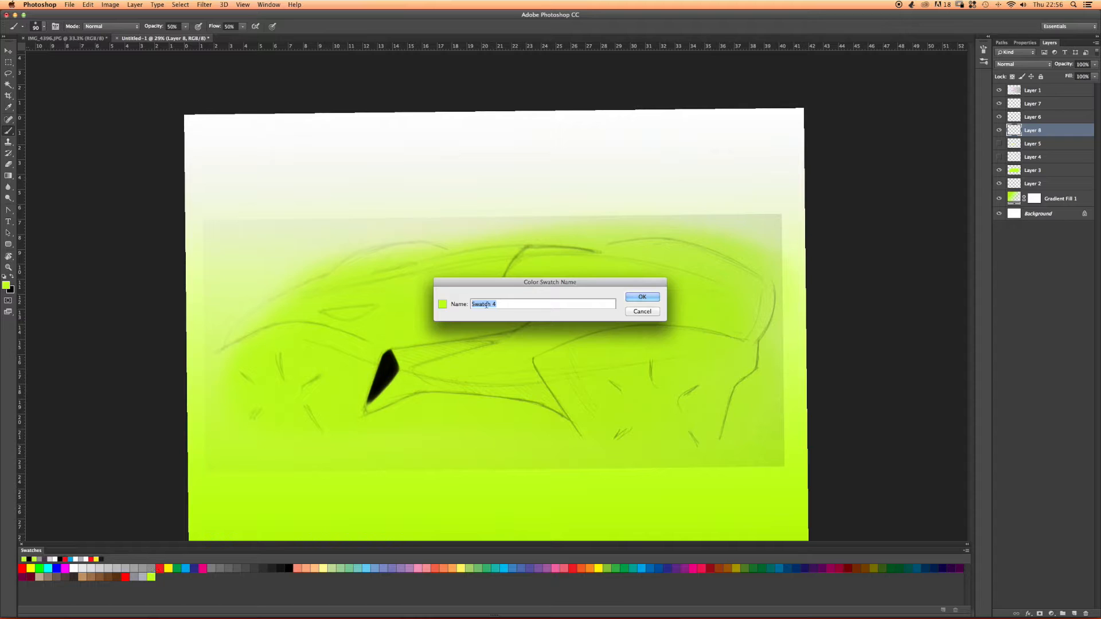
left_click(642, 311)
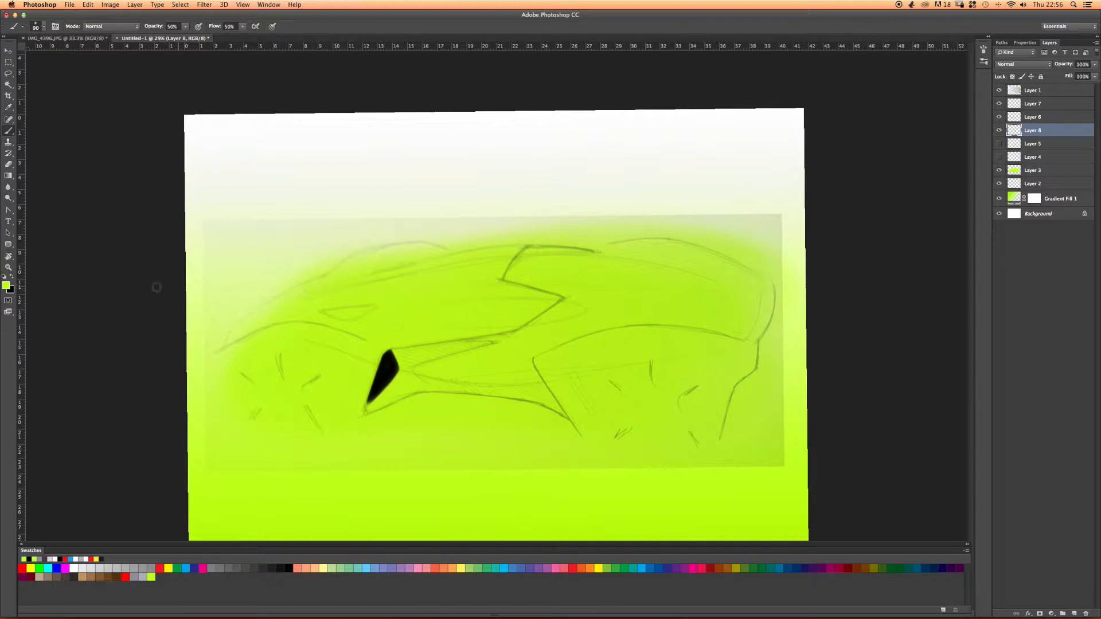
left_click(8, 286)
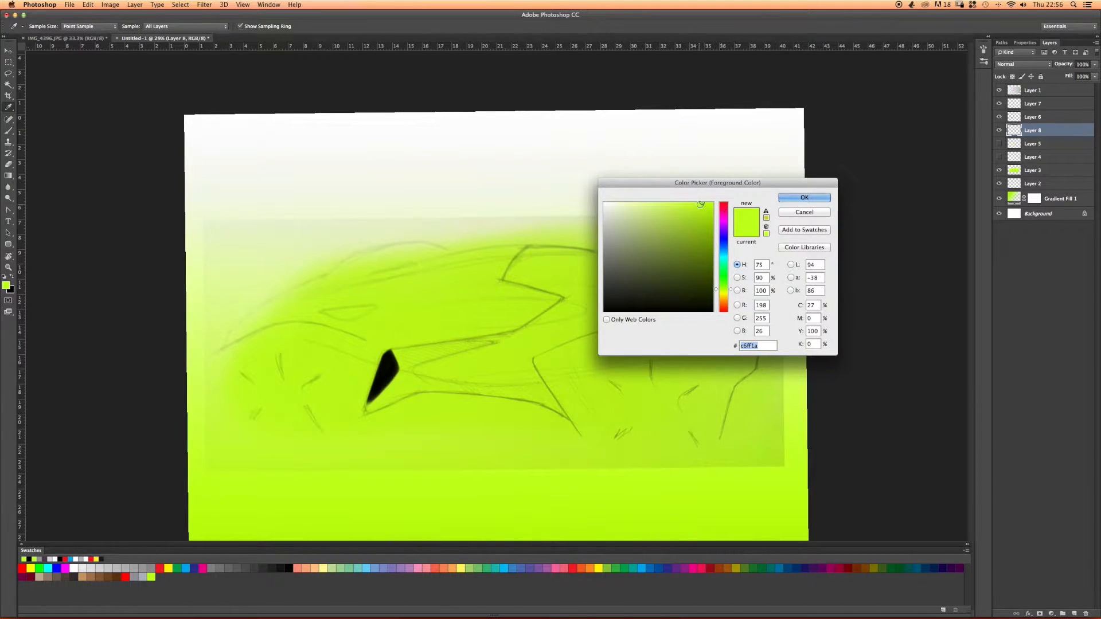
left_click_drag(704, 205, 715, 223)
key("Return")
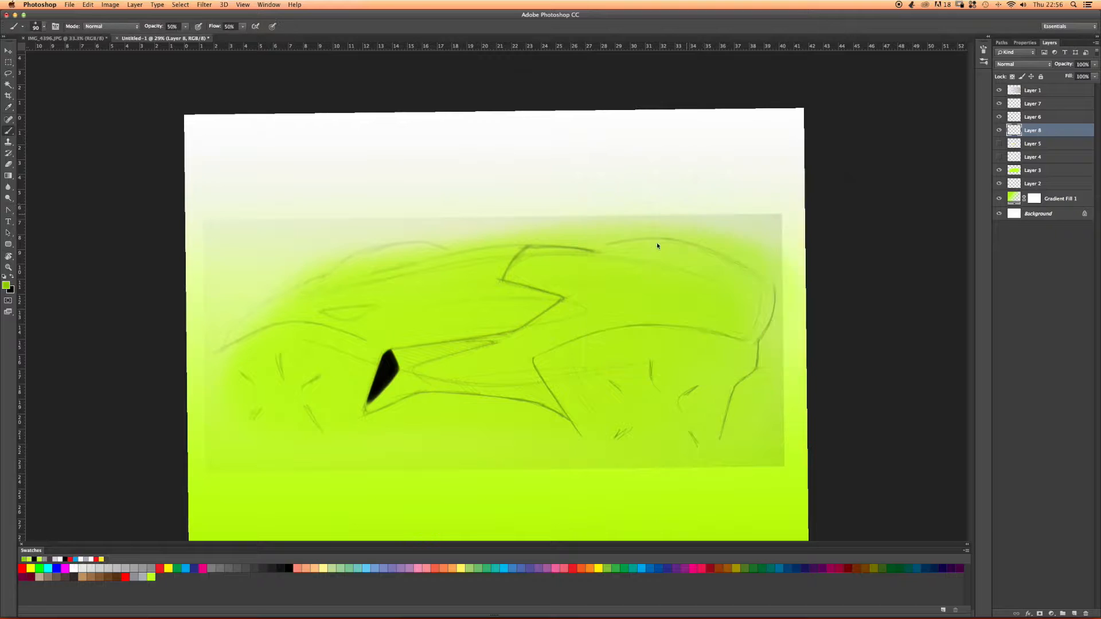
Save the darkened foreground green as a new swatch under its default name.
left_click(7, 285)
left_click(800, 232)
key("Return")
key("Return")
Darken the foreground green further to #80aa00 and add it to the swatches.
left_click(9, 289)
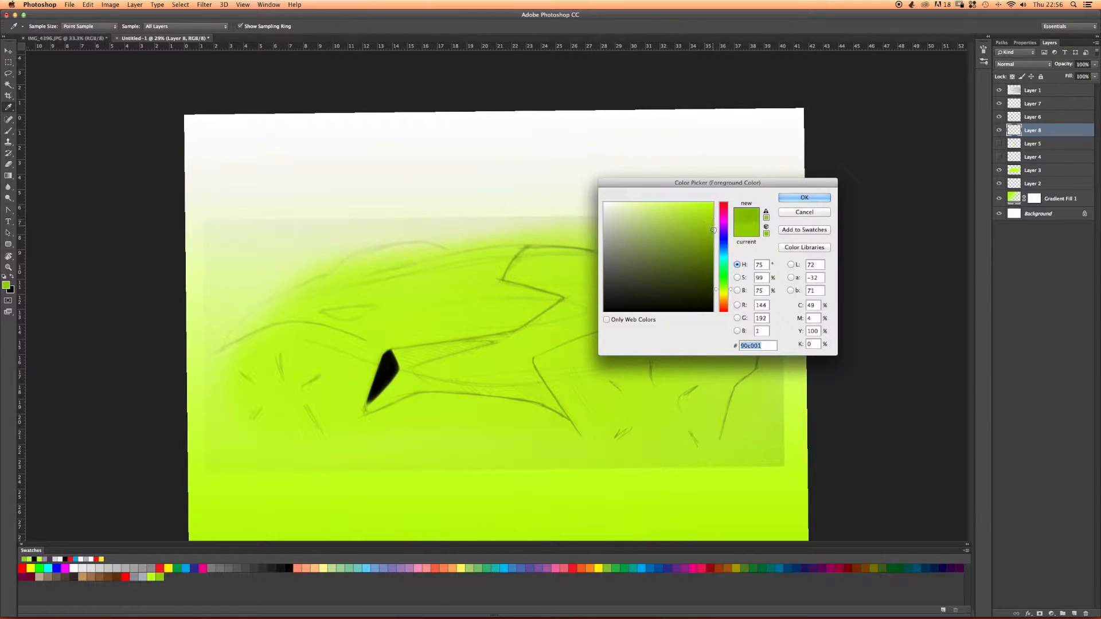
key("Return")
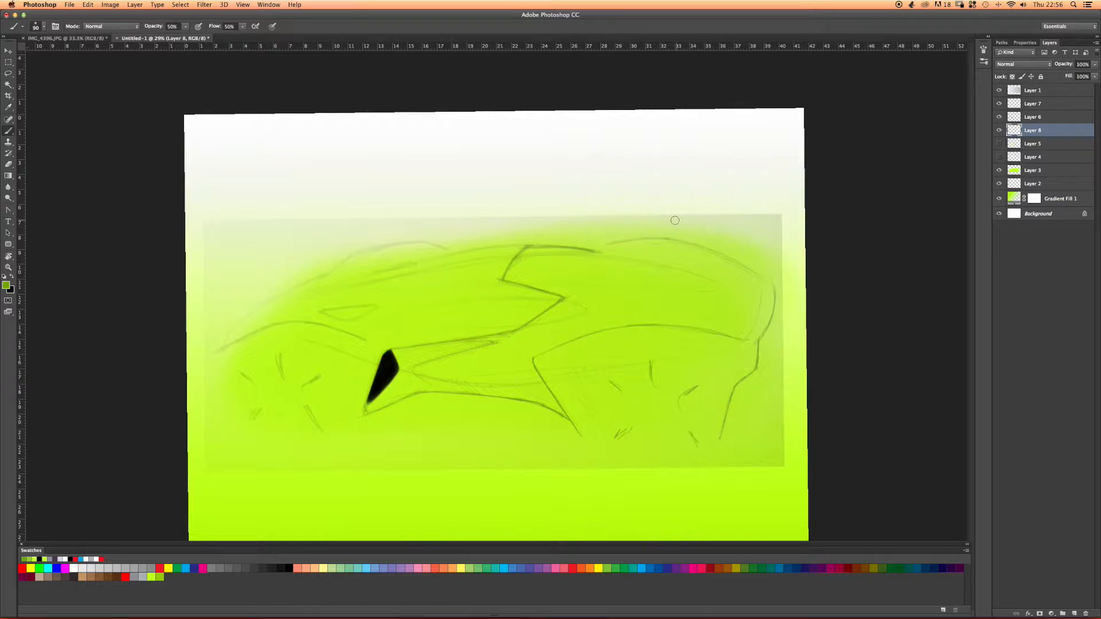
left_click(9, 288)
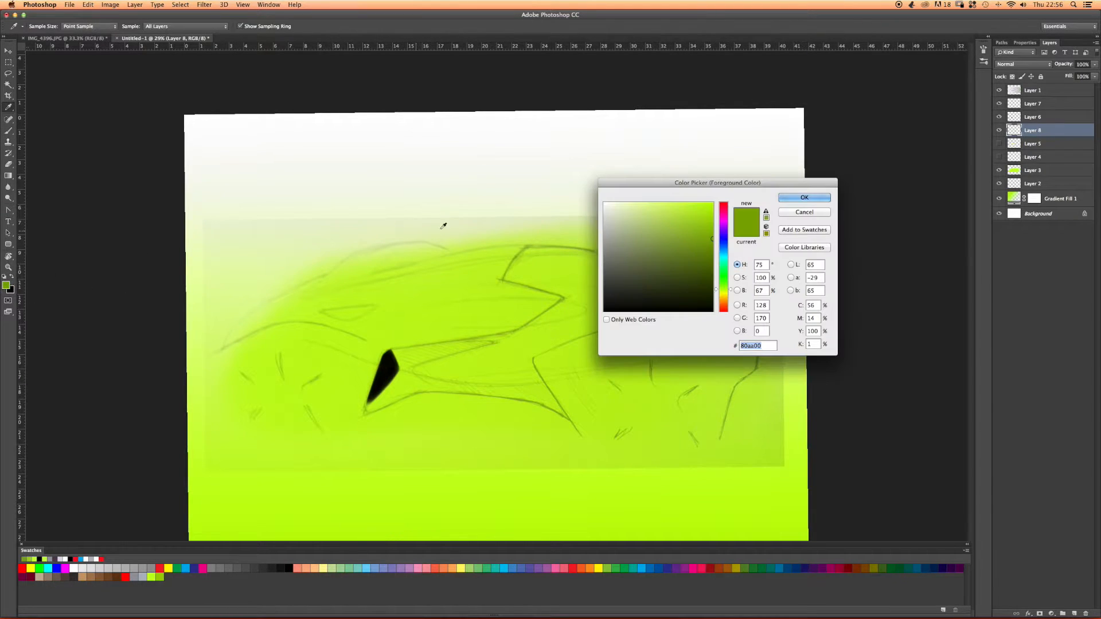
left_click(806, 232)
key("Return")
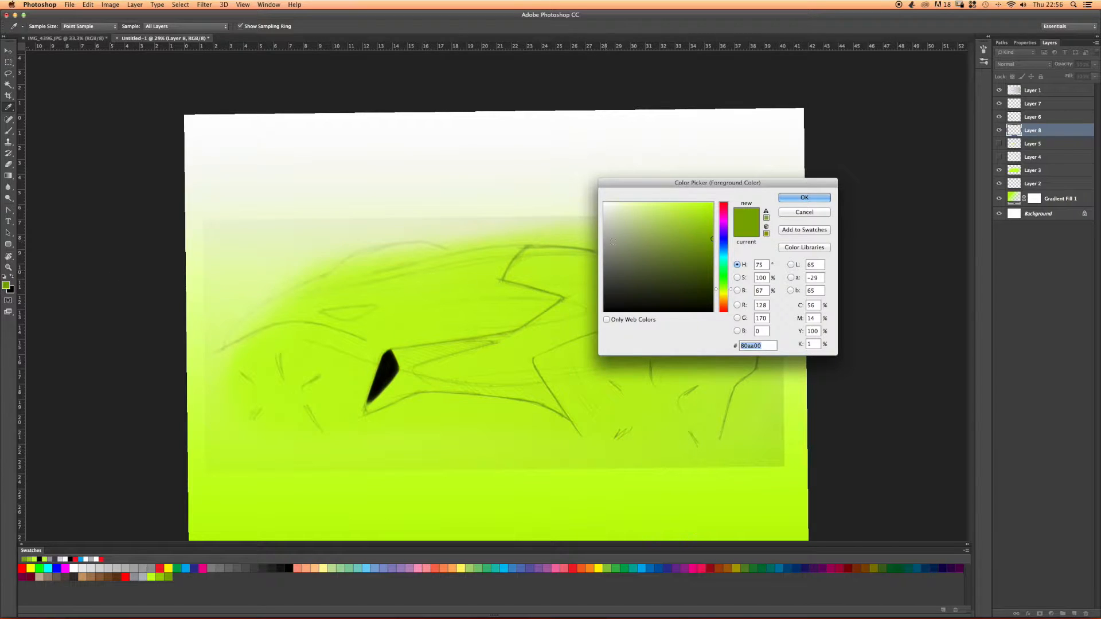
Brighten the foreground green to a fully saturated lime green and add it to the swatches under its default name.
left_click(716, 289)
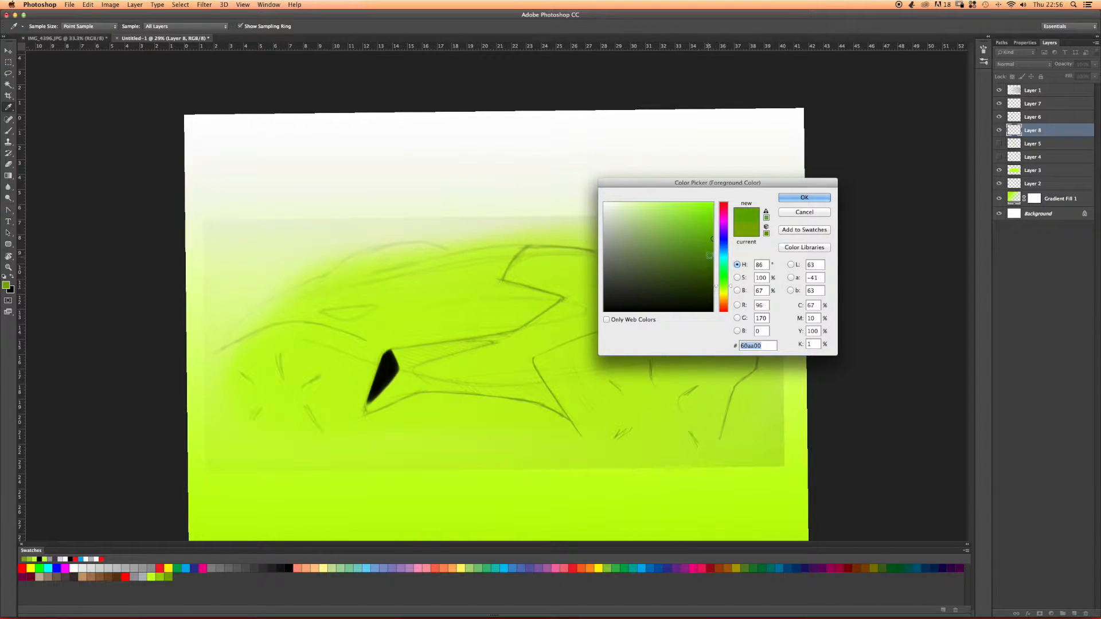
left_click_drag(711, 239, 715, 195)
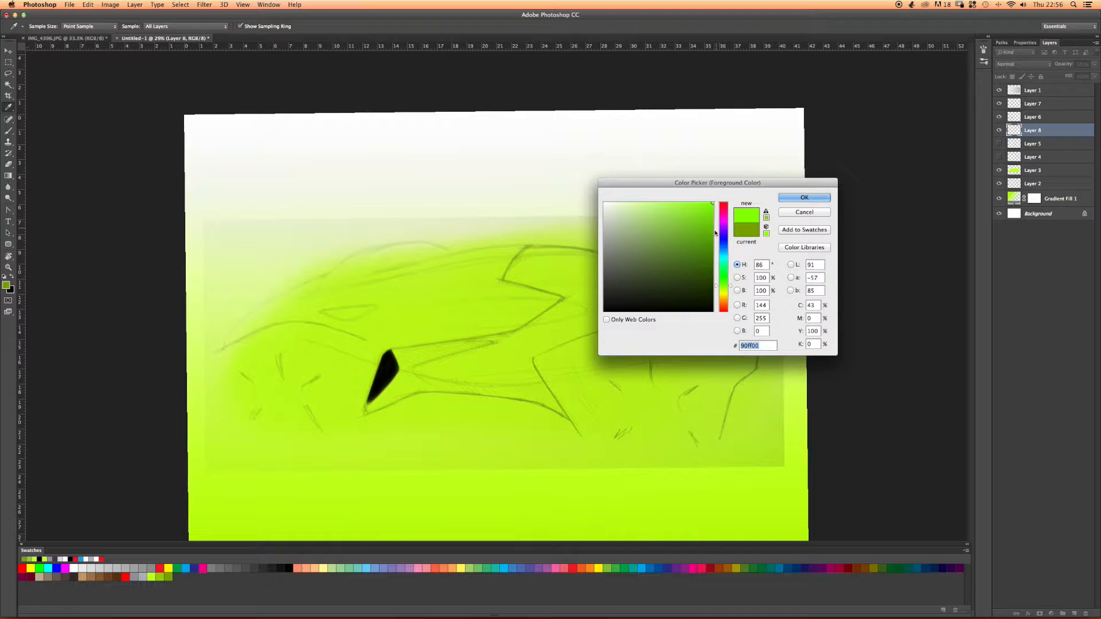
left_click(718, 290)
left_click(793, 231)
key("Return")
key("Return")
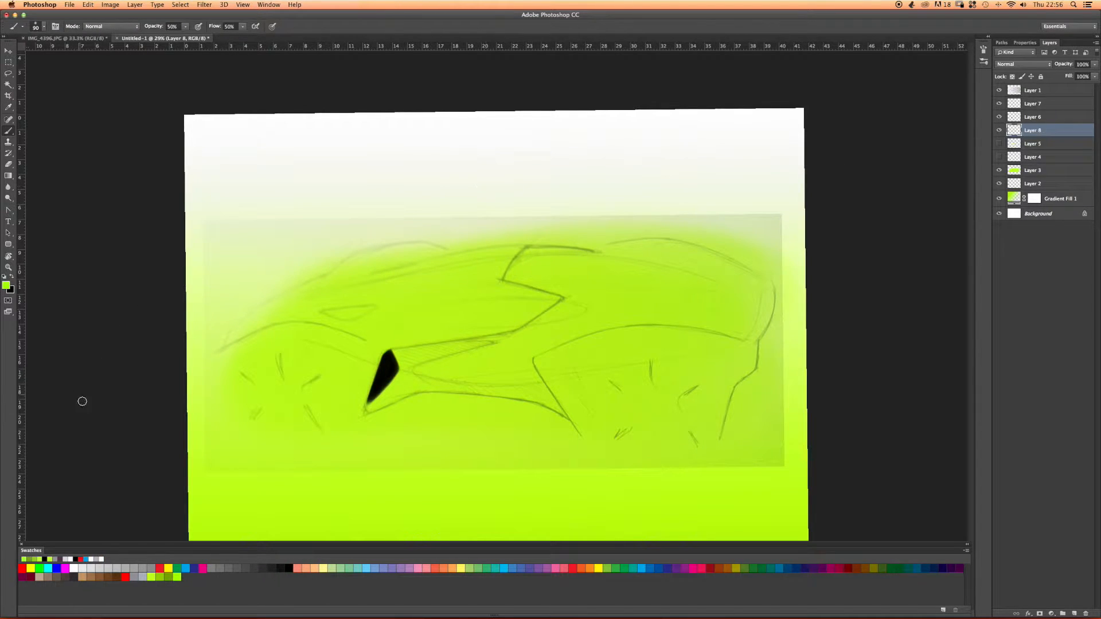
Load the dark green swatch, enlarge the brush and paint soft shading over the side intake on Layer 8.
left_click(167, 575)
key("bracketright")
key("bracketright")
key("bracketright")
key("bracketright")
key("bracketright")
key("bracketright")
key("bracketright")
mouse_move(501, 331)
left_mouse_down()
mouse_move(343, 372)
mouse_move(483, 335)
mouse_move(358, 366)
mouse_move(398, 374)
mouse_move(518, 316)
mouse_move(334, 376)
mouse_move(487, 329)
mouse_move(450, 332)
left_mouse_up()
Erase the dark green shading outside the intake outline, along its upper edge, around the black opening and below the sill line.
key("e")
left_click_drag(514, 325, 354, 354)
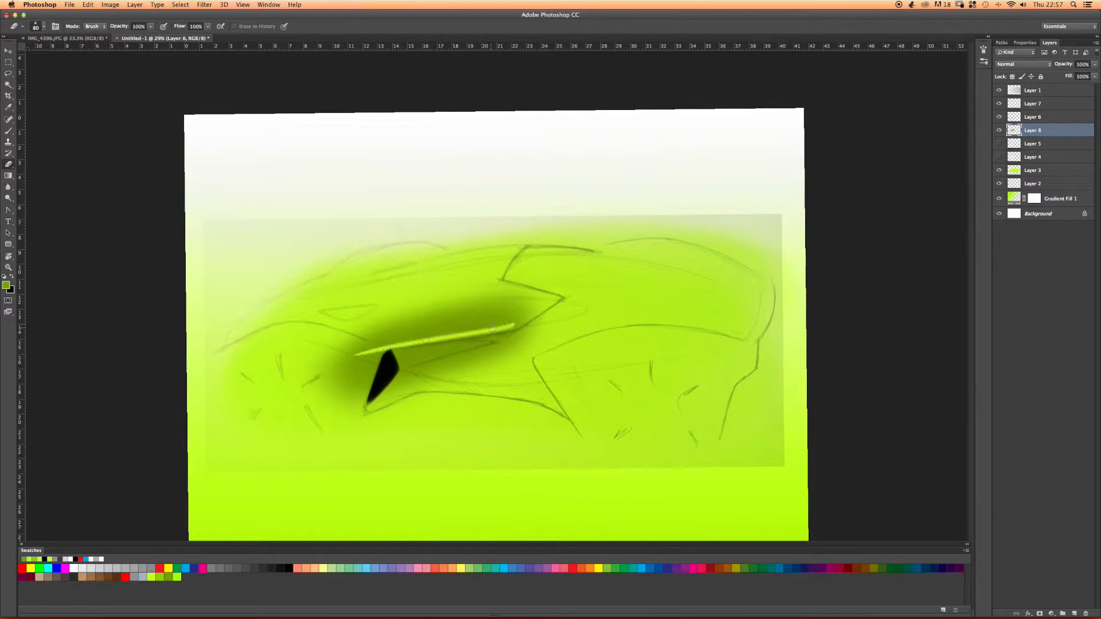
mouse_move(495, 330)
left_mouse_down()
mouse_move(318, 357)
mouse_move(522, 320)
mouse_move(511, 328)
mouse_move(535, 313)
mouse_move(332, 350)
mouse_move(564, 308)
mouse_move(294, 347)
mouse_move(394, 321)
mouse_move(428, 302)
mouse_move(389, 311)
mouse_move(433, 280)
mouse_move(371, 362)
mouse_move(356, 409)
mouse_move(382, 343)
mouse_move(359, 422)
mouse_move(349, 382)
mouse_move(325, 400)
mouse_move(301, 391)
mouse_move(303, 364)
mouse_move(363, 352)
mouse_move(303, 378)
mouse_move(349, 377)
mouse_move(322, 402)
left_mouse_up()
key("]")
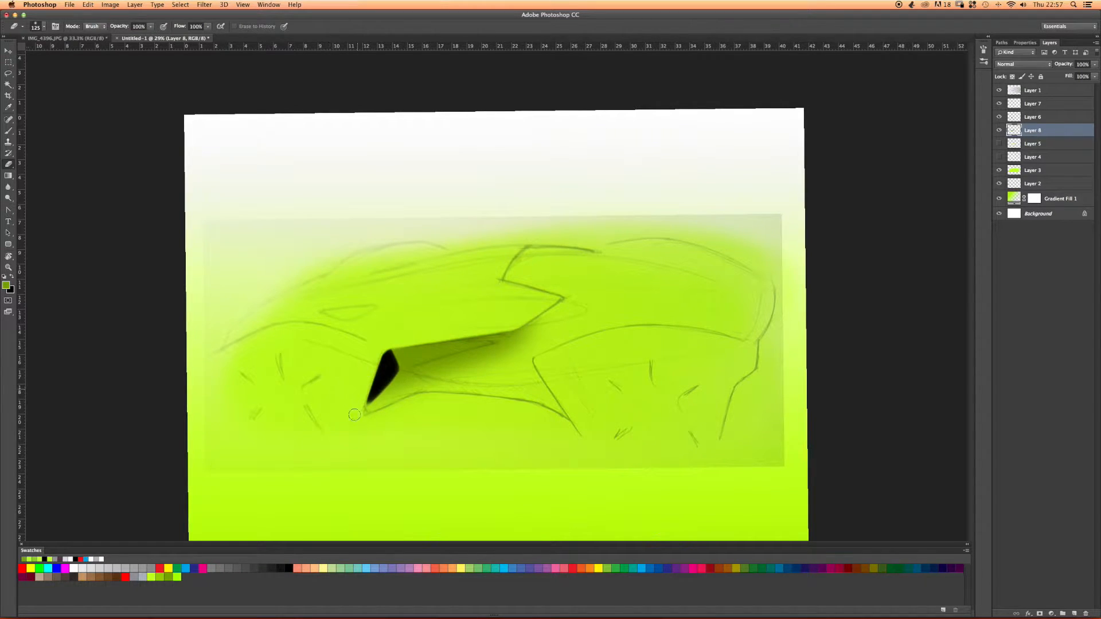
key("bracketright")
key("bracketright")
key("bracketright")
mouse_move(388, 410)
left_mouse_down()
mouse_move(424, 392)
mouse_move(384, 413)
left_mouse_up()
left_click_drag(384, 413, 586, 342)
Set the eraser to 0% hardness and 700 px, with 52% opacity and 56% flow.
right_click(418, 387)
left_click(488, 429)
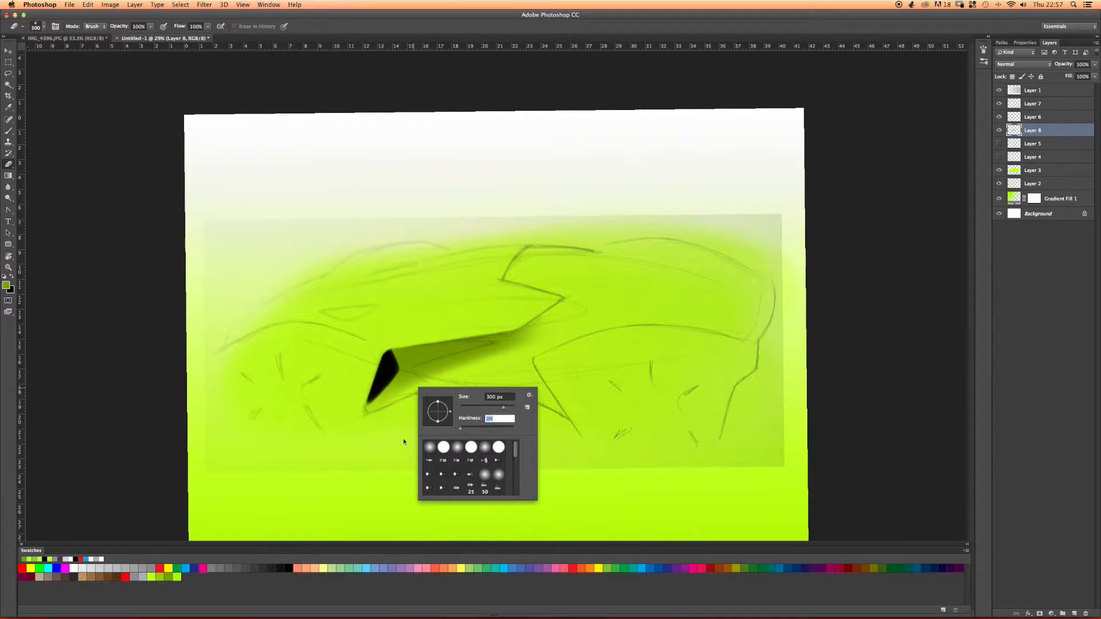
left_click(247, 356)
left_click(151, 26)
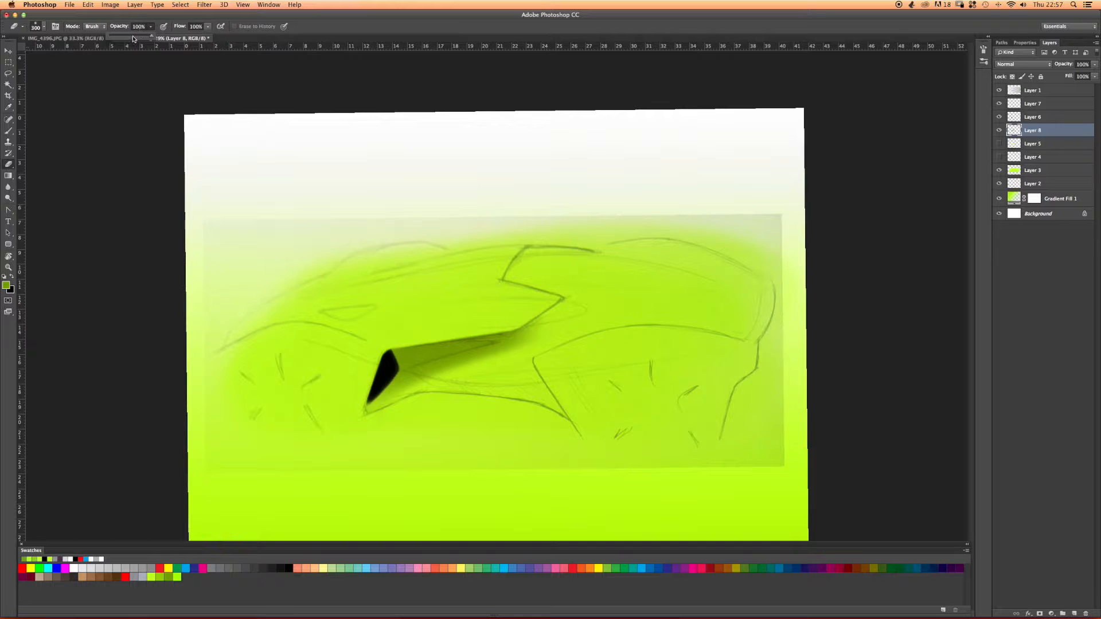
left_click(205, 27)
left_click_drag(210, 35, 191, 35)
key("bracketright")
key("bracketright")
key("bracketright")
key("bracketright")
Softly fade the lower part of the intake shading with the large low-opacity eraser.
right_click(513, 383)
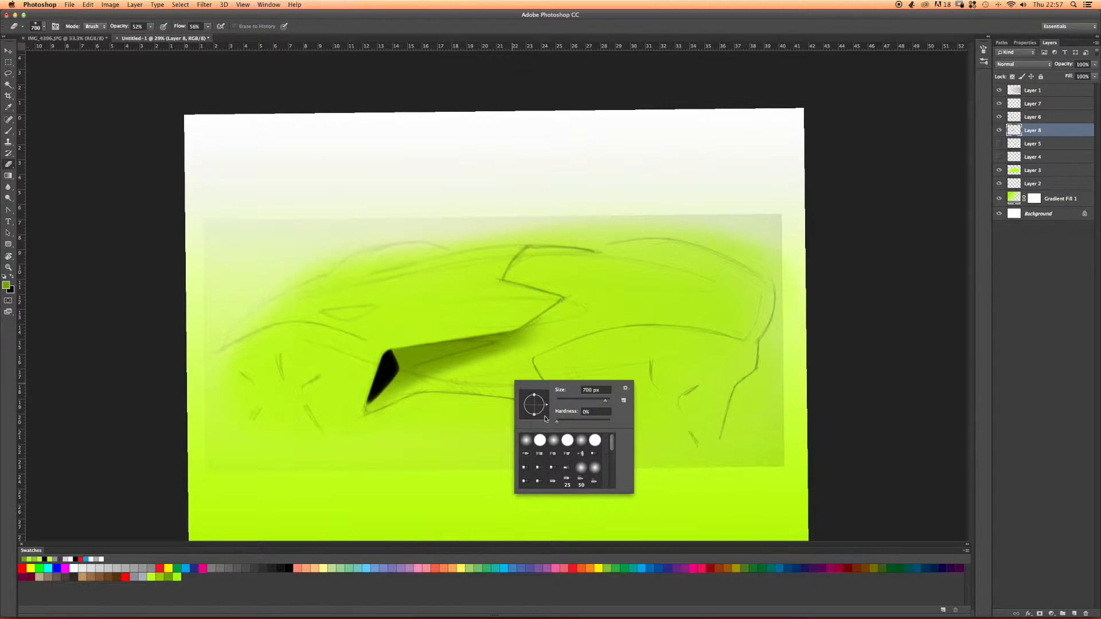
left_click(103, 453)
left_click_drag(585, 323, 397, 417)
left_click_drag(536, 354, 388, 415)
right_click(400, 270)
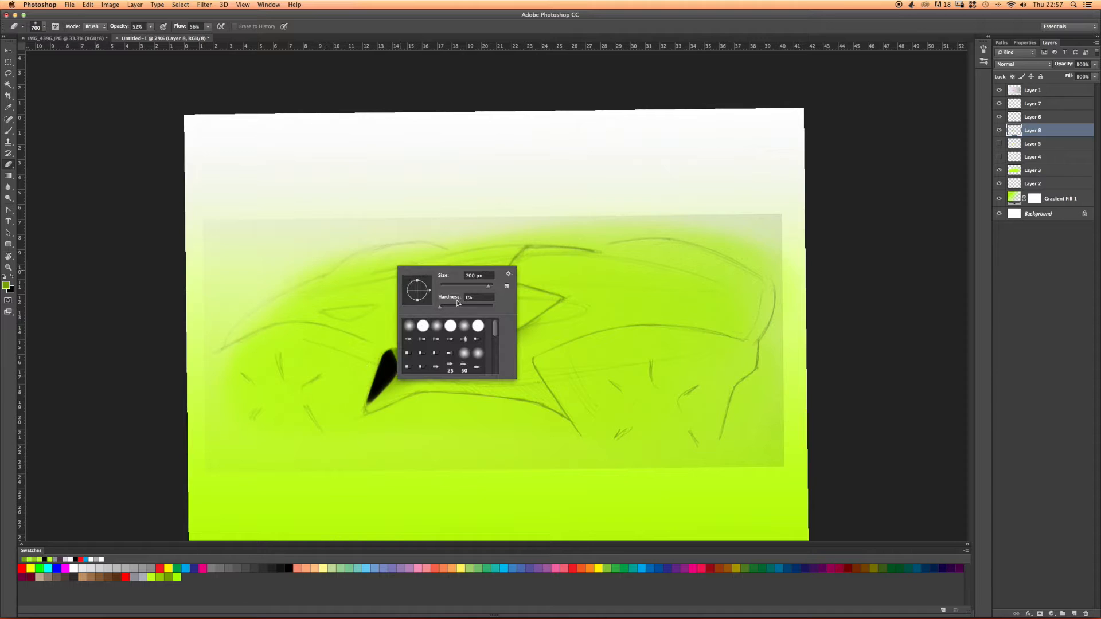
left_click(40, 27)
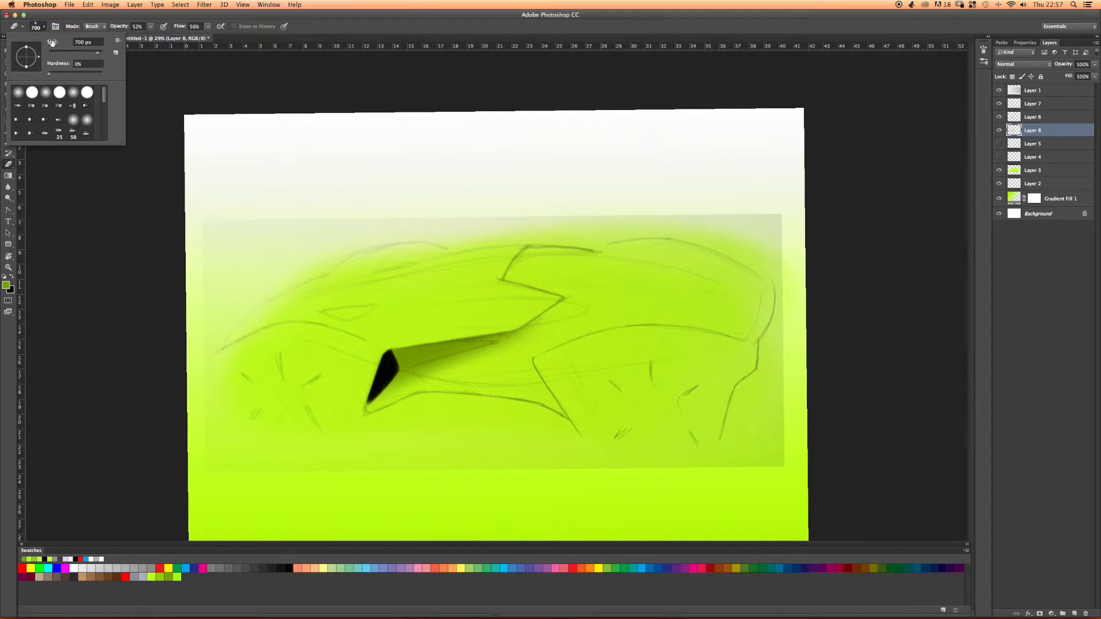
left_click(212, 81)
right_click(505, 295)
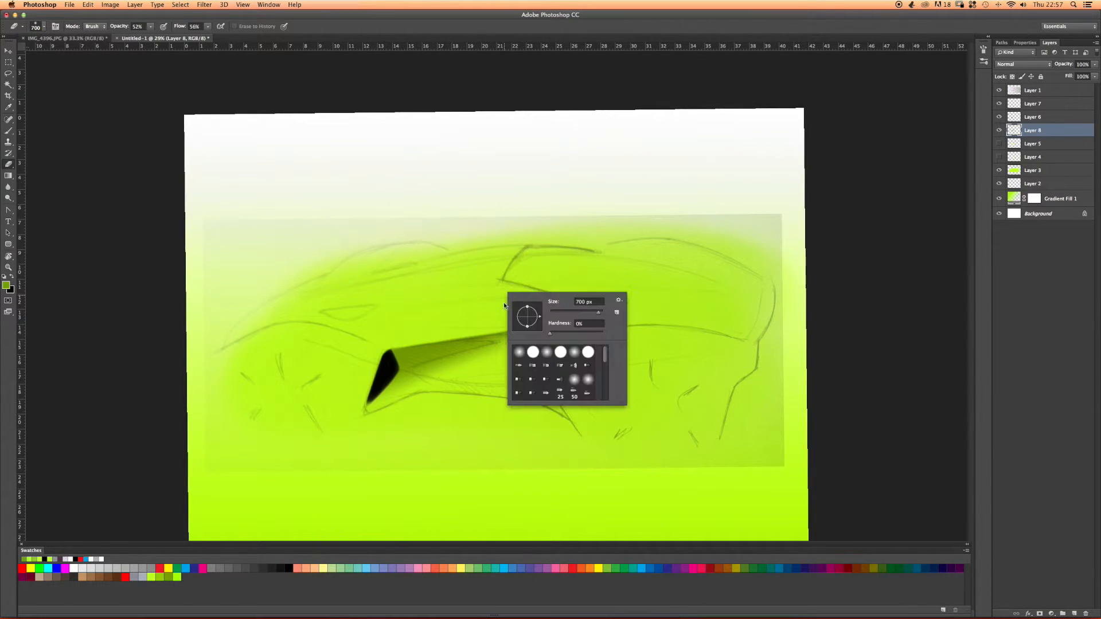
left_click(107, 251)
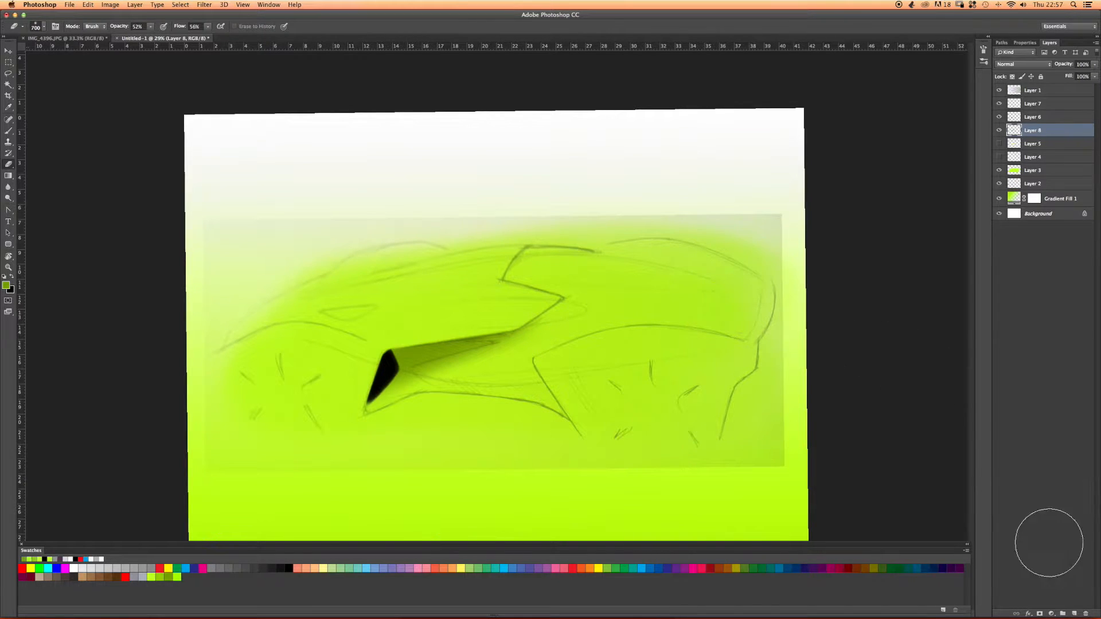
On a new layer above Layer 8, paint a dark green stroke along the intake's upper edge and set the layer to Multiply.
left_click(1075, 614)
key("b")
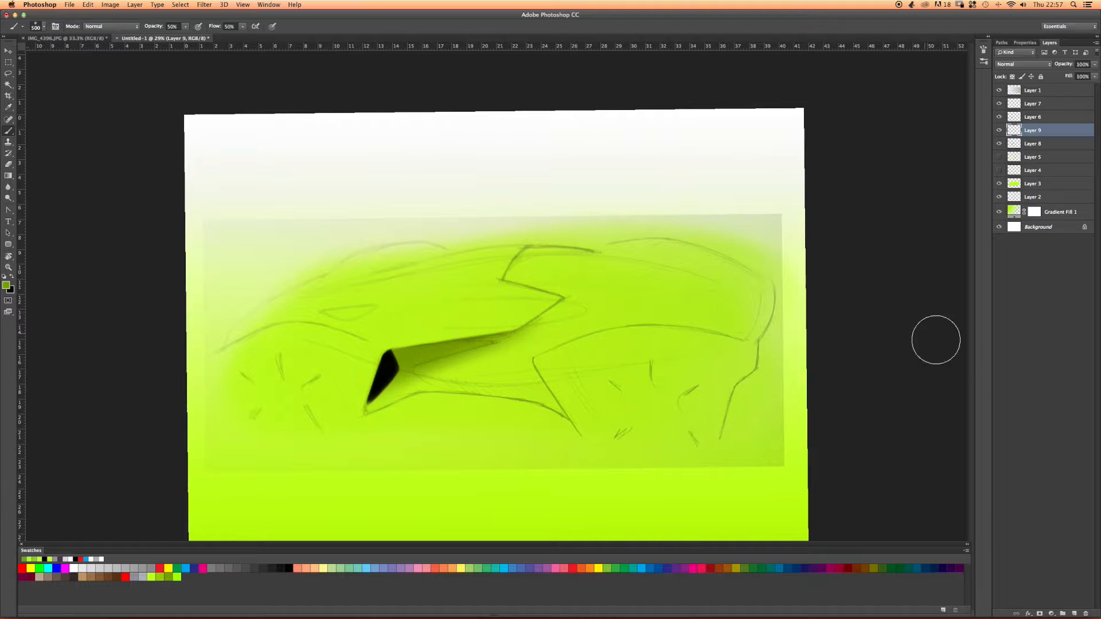
key("bracketleft")
key("bracketleft")
key("bracketleft")
key("bracketleft")
key("bracketleft")
mouse_move(461, 337)
left_mouse_down()
mouse_move(389, 363)
mouse_move(488, 334)
mouse_move(348, 355)
mouse_move(383, 354)
left_mouse_up()
left_click(1007, 64)
left_click(1007, 90)
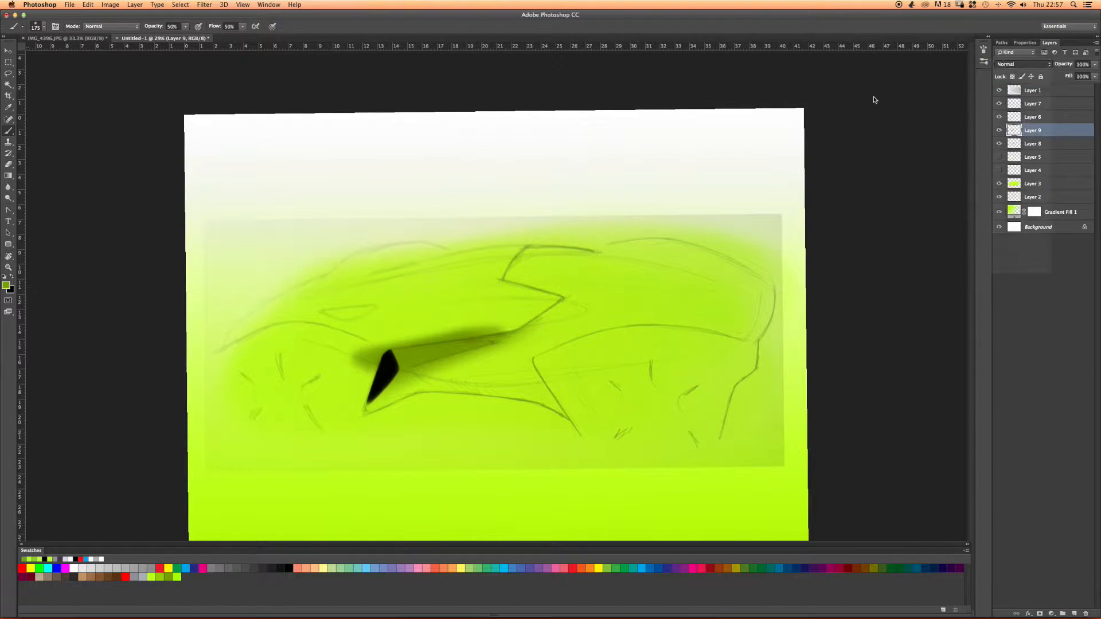
Shrink the eraser to 150 px and erase the multiplied shading that spills above the intake's upper edge.
key("e")
key("bracketleft")
key("bracketleft")
key("bracketleft")
key("bracketleft")
key("bracketleft")
key("bracketleft")
key("bracketleft")
key("bracketleft")
left_click_drag(508, 325, 382, 343)
Using a harder 62 px eraser raised to 100% opacity, clean off the remaining shading above the intake and around the black opening.
right_click(512, 331)
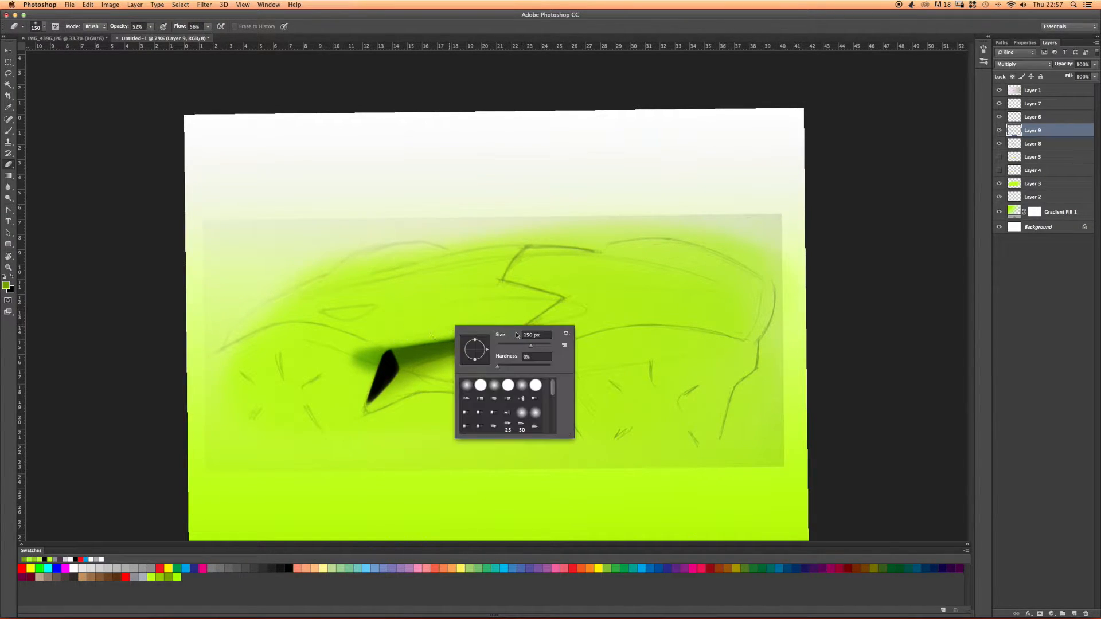
left_click(515, 367)
left_click(514, 346)
left_click(407, 320)
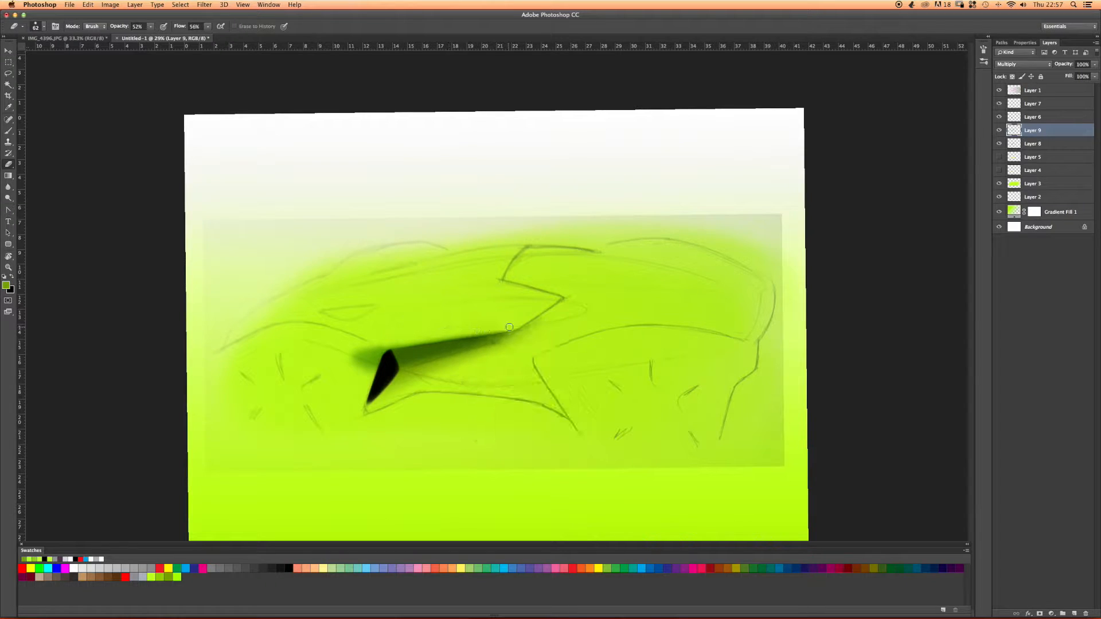
mouse_move(440, 339)
left_mouse_down()
mouse_move(412, 344)
mouse_move(466, 334)
mouse_move(335, 360)
left_mouse_up()
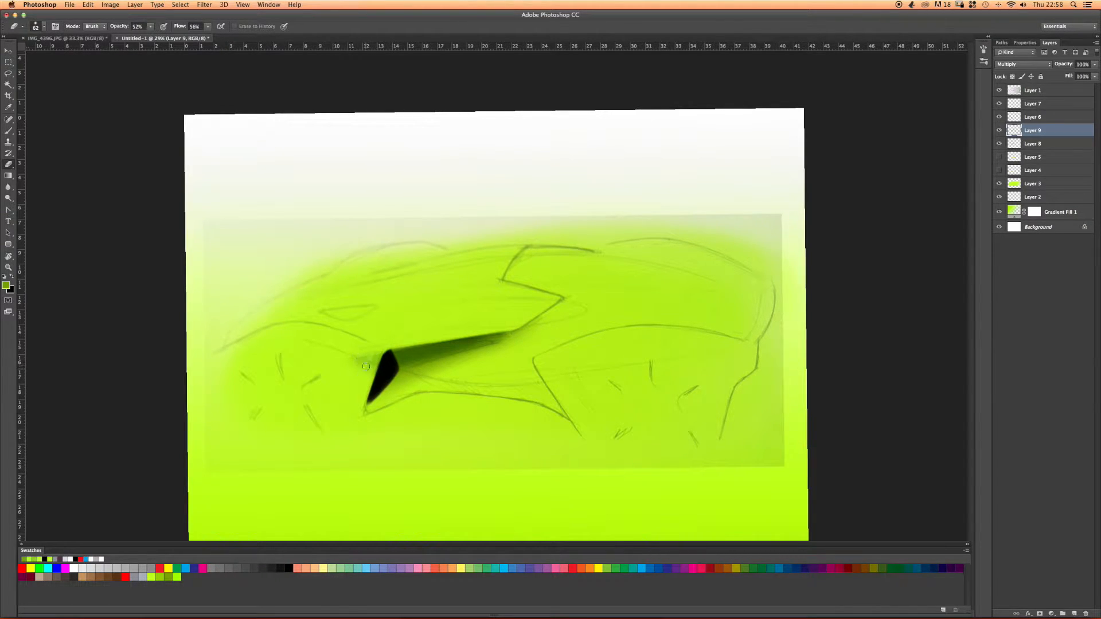
left_click_drag(149, 30, 228, 98)
left_click_drag(377, 347, 373, 376)
On a new layer above Layer 9, paint dark green over the lower sill recess and erase the overspill outside its outline.
left_click(1073, 615)
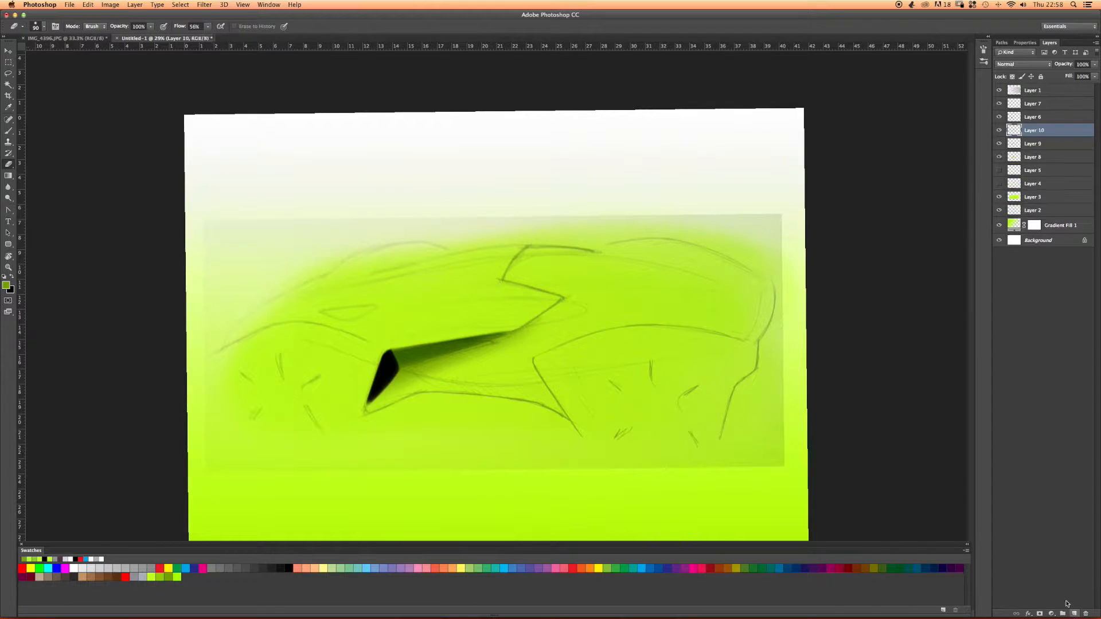
key("b")
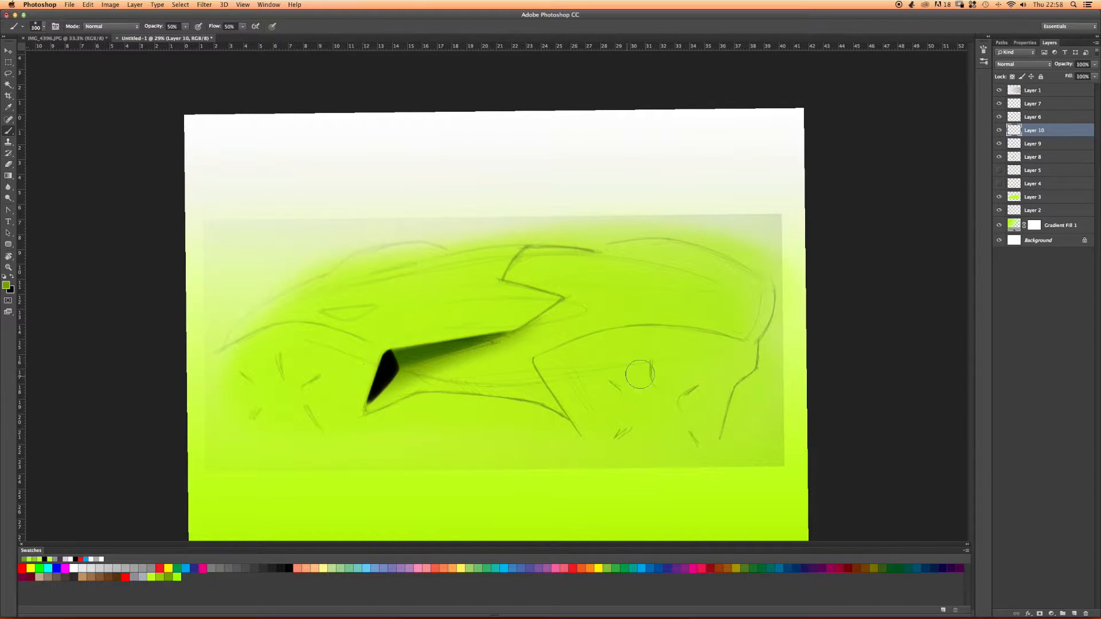
mouse_move(519, 402)
left_mouse_down()
mouse_move(553, 396)
mouse_move(488, 398)
mouse_move(554, 396)
mouse_move(521, 384)
mouse_move(465, 401)
mouse_move(521, 386)
mouse_move(422, 396)
mouse_move(456, 373)
mouse_move(485, 382)
mouse_move(547, 368)
mouse_move(443, 373)
mouse_move(471, 400)
mouse_move(436, 396)
mouse_move(516, 404)
mouse_move(598, 440)
left_mouse_up()
key("e")
mouse_move(528, 410)
left_mouse_down()
mouse_move(426, 400)
mouse_move(516, 405)
mouse_move(486, 407)
mouse_move(569, 445)
left_mouse_up()
mouse_move(576, 379)
left_mouse_down()
mouse_move(601, 450)
mouse_move(561, 390)
mouse_move(602, 457)
left_mouse_up()
Set the eraser to 1000 px with 0% hardness and 44% opacity for fading the sill recess shading.
key("bracketright")
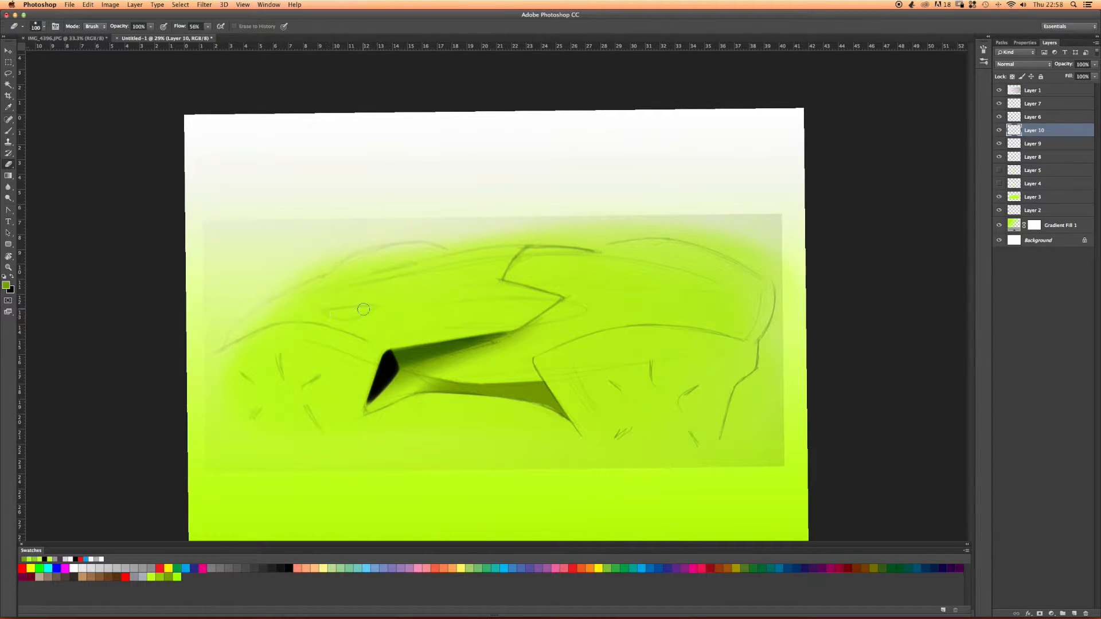
key("bracketright")
key("bracketright")
key("bracketright")
key("bracketright")
key("bracketright")
key("bracketright")
key("bracketright")
key("bracketright")
key("bracketright")
key("bracketright")
right_click(320, 304)
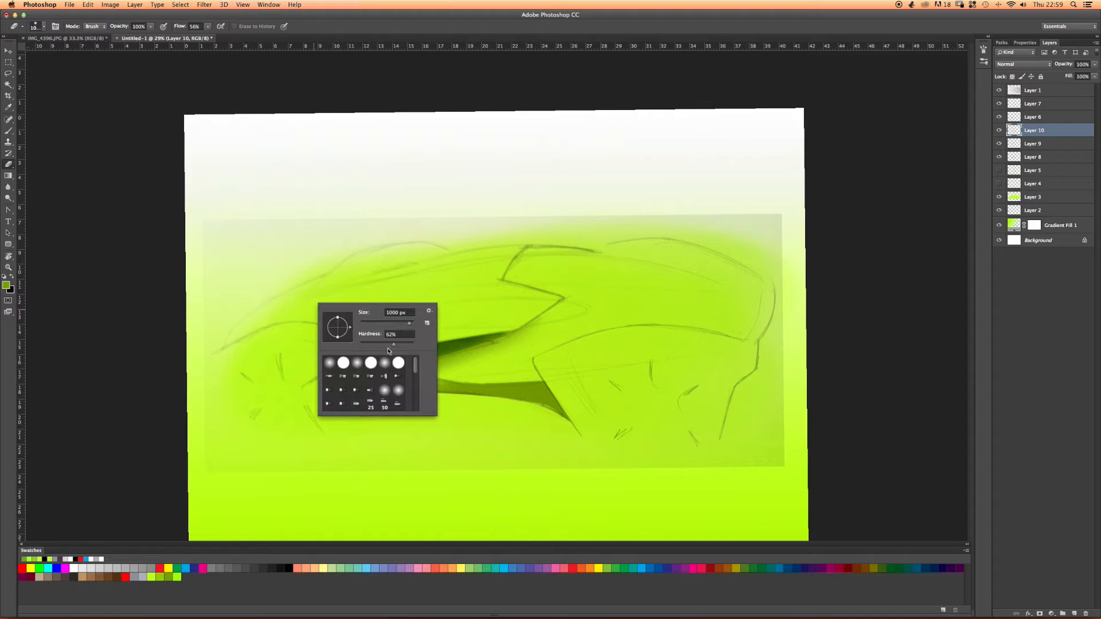
left_click(121, 362)
left_click_drag(147, 28, 128, 39)
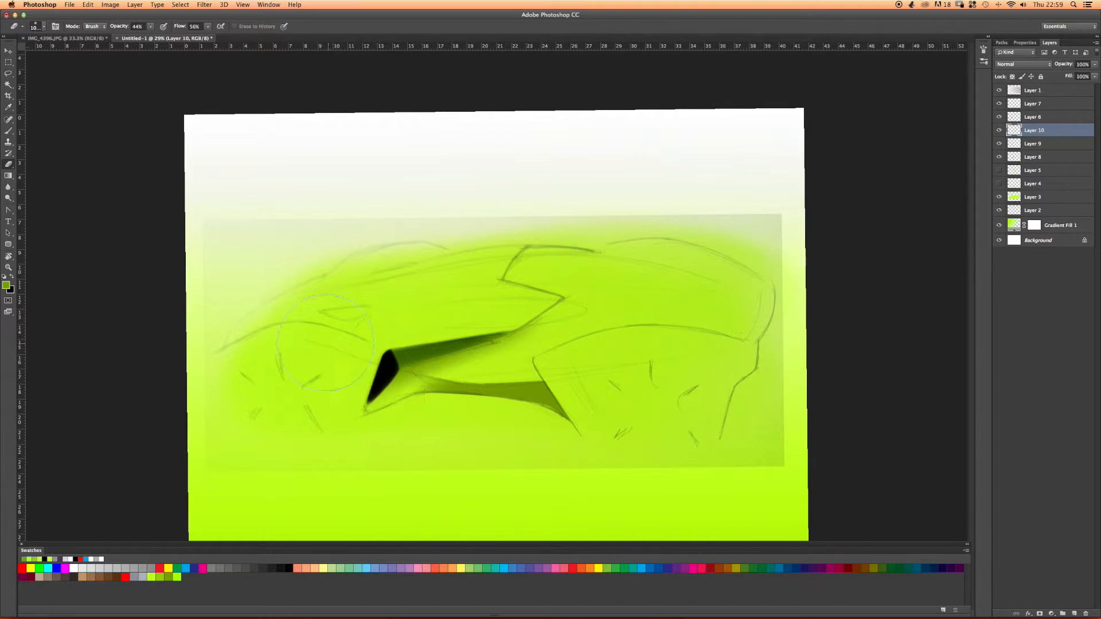
Set the colour of the area surrounding the canvas to Dark Gray.
right_click(161, 74)
left_click(184, 108)
right_click(381, 286)
right_click(121, 201)
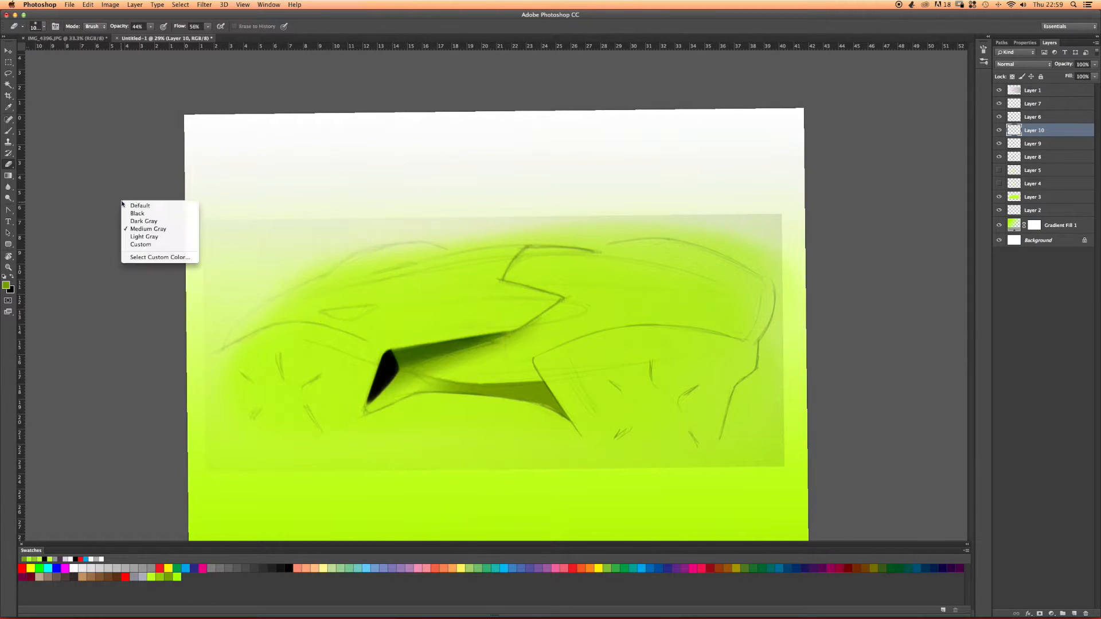
left_click(140, 222)
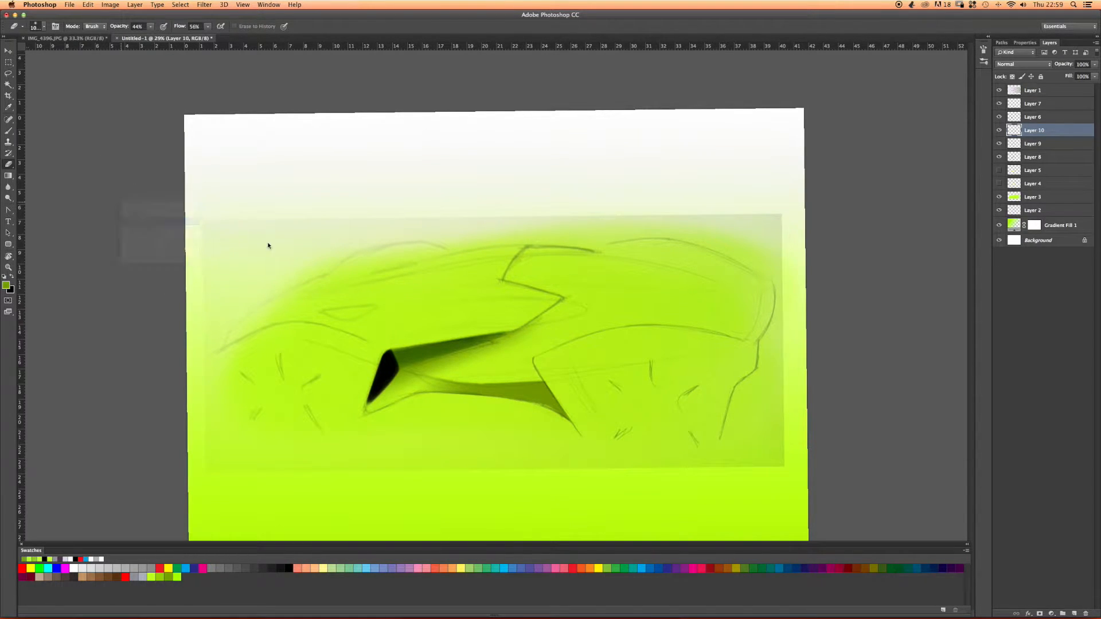
right_click(514, 383)
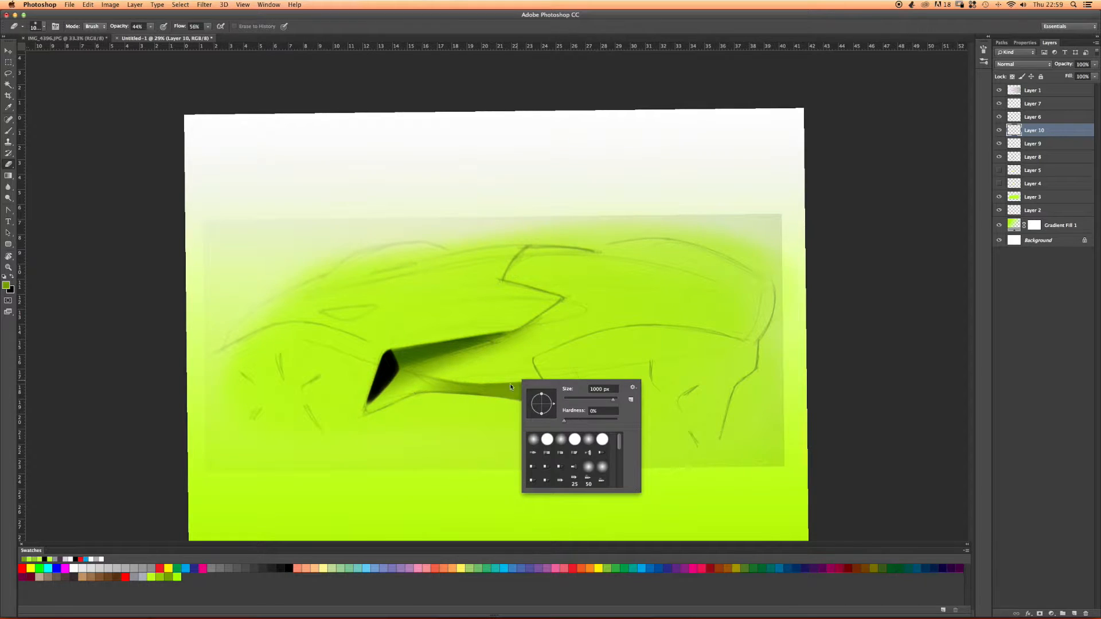
right_click(93, 208)
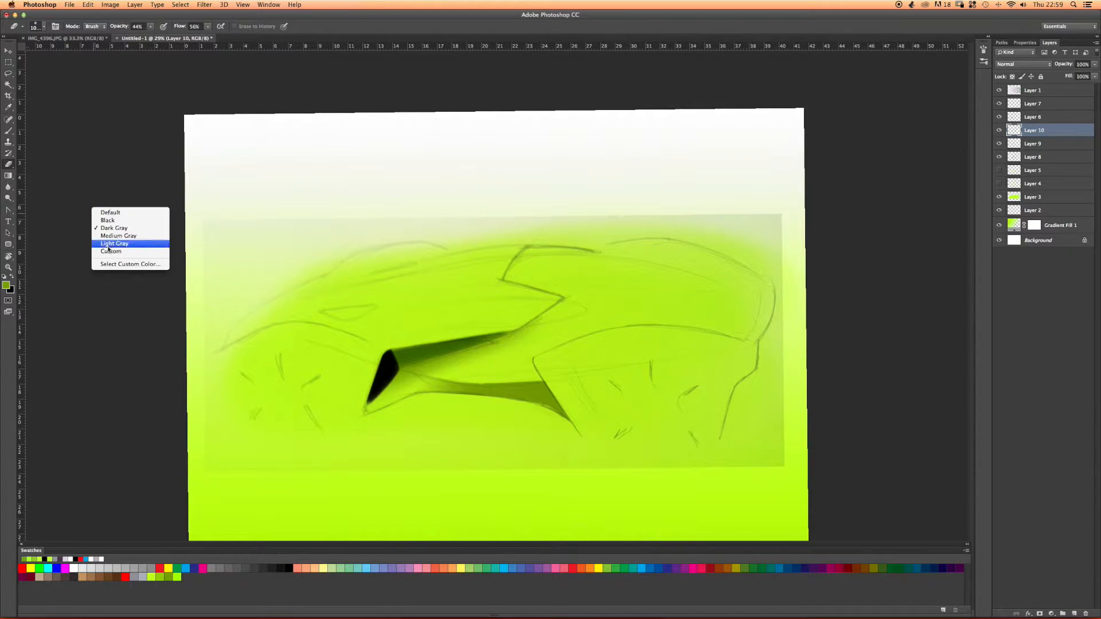
left_click(191, 150)
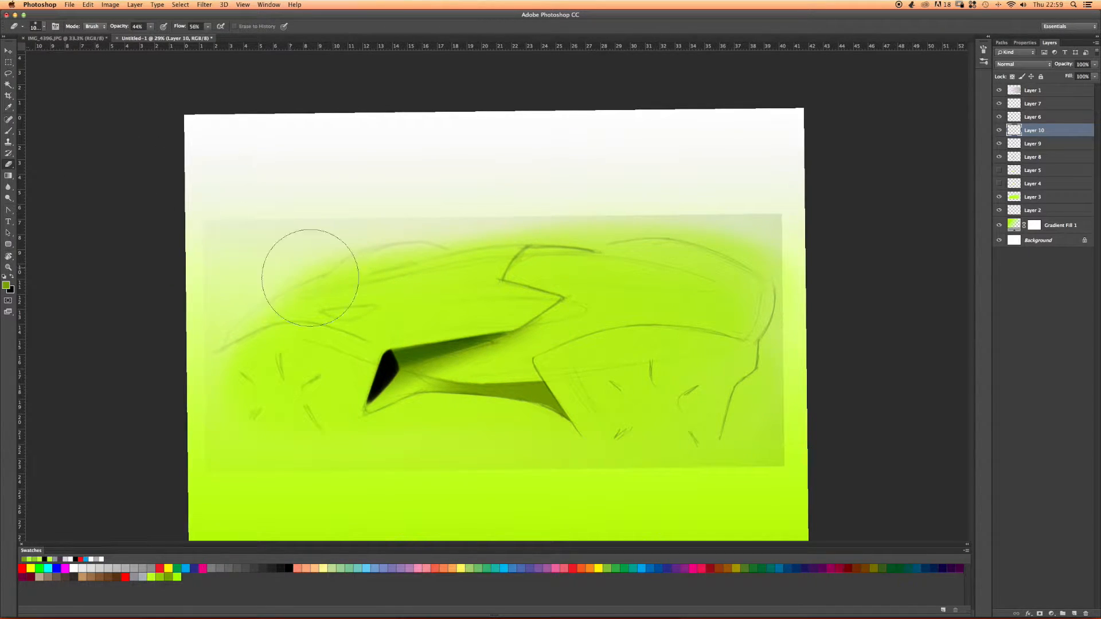
right_click(551, 396)
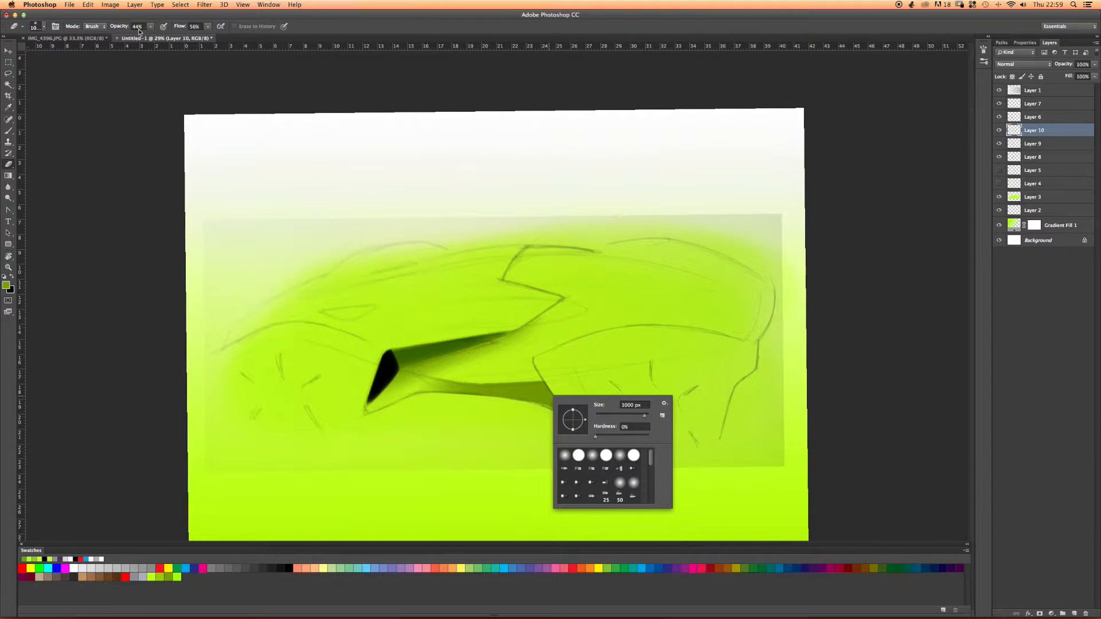
left_click(422, 412)
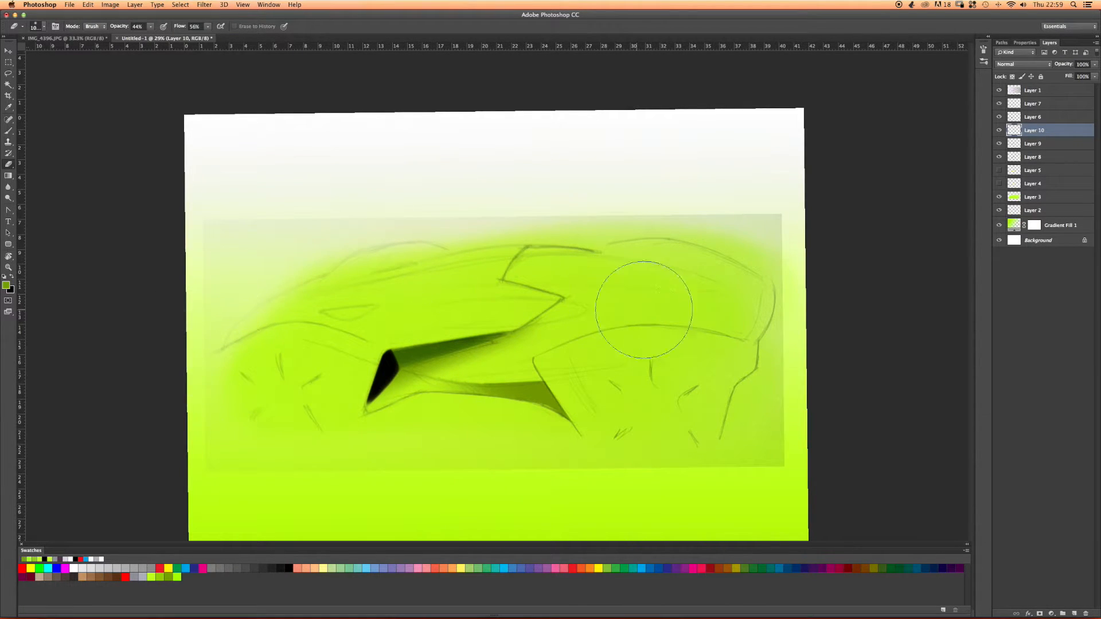
Add a new layer above Layer 9 and paint soft dark green shading over the sill recess's wide end beside the wheel.
left_click(1026, 145)
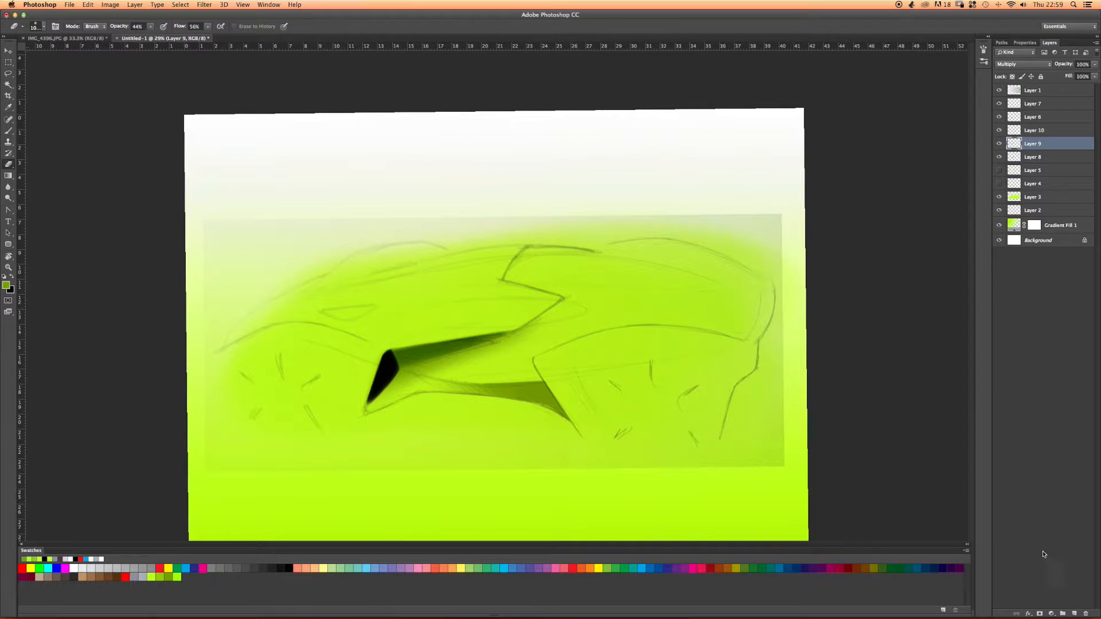
left_click(1074, 615)
key("b")
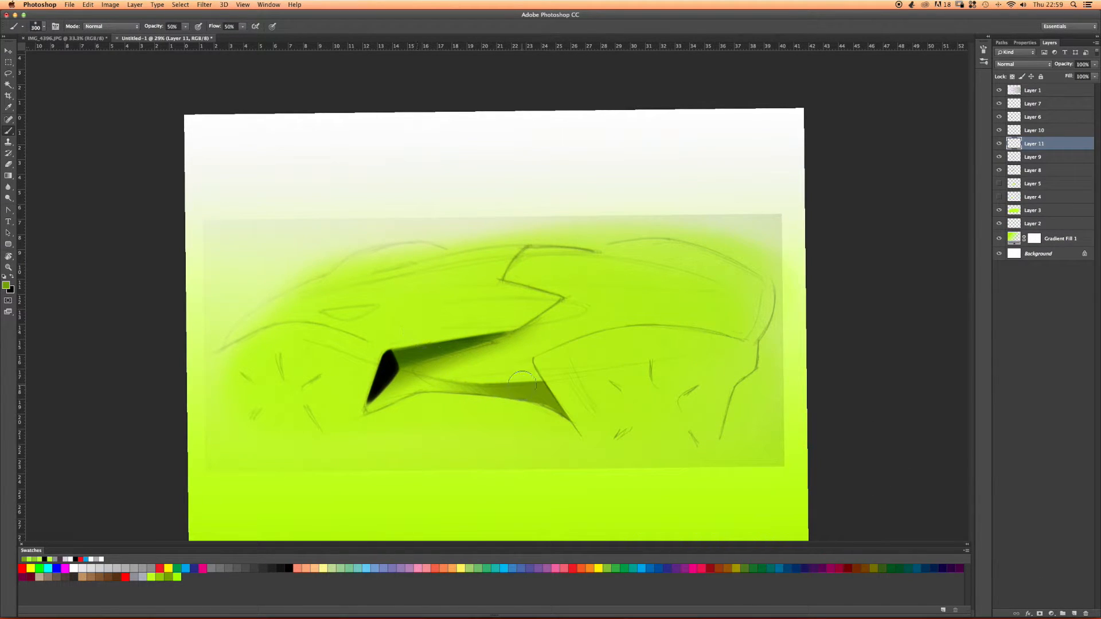
mouse_move(547, 380)
left_mouse_down()
mouse_move(555, 400)
mouse_move(515, 394)
left_mouse_up()
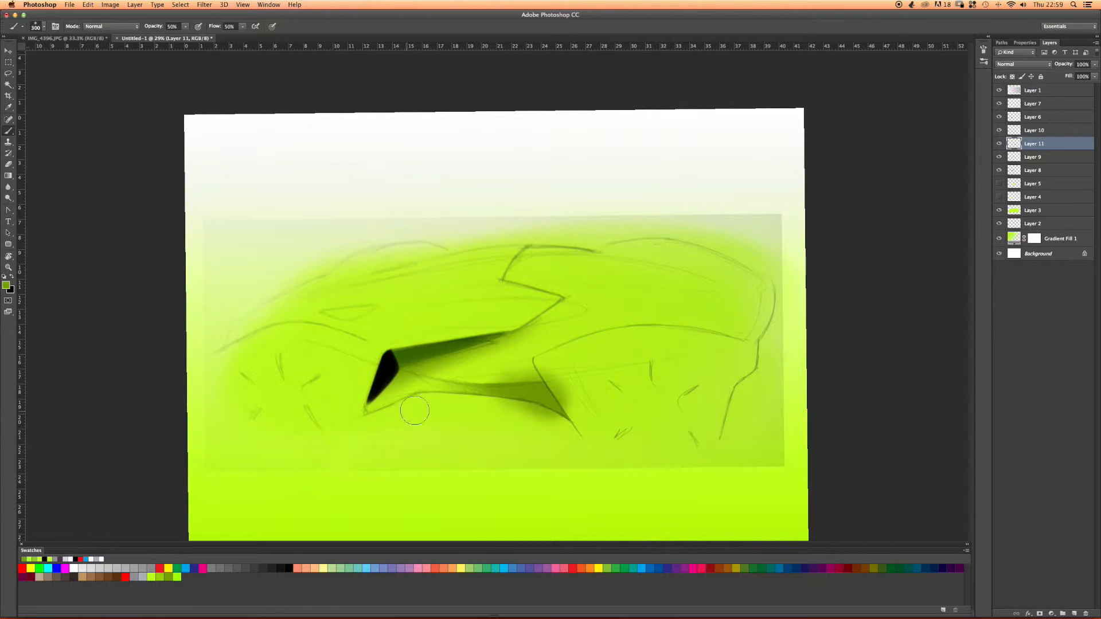
Compare Layers 11 and 10 by toggling their visibility, set Layer 10's blend mode to Multiply and make Layer 11 active.
left_click(999, 144)
left_click(999, 144)
left_click(999, 131)
left_click(999, 131)
left_click(1000, 145)
left_click(1000, 145)
left_click(1013, 128)
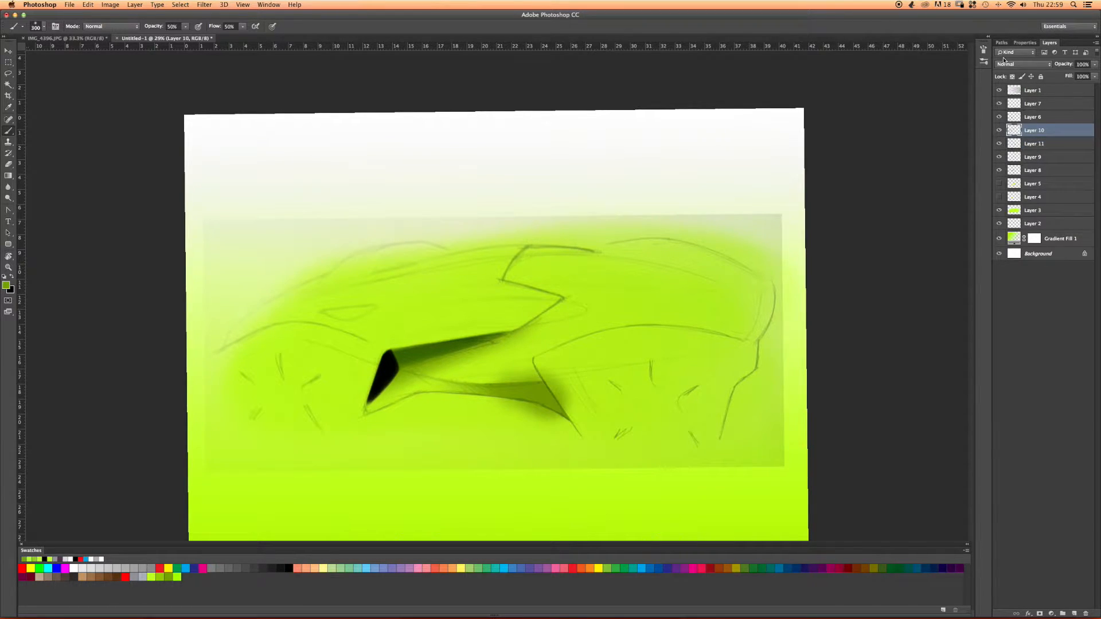
left_click(1021, 64)
left_click(1005, 91)
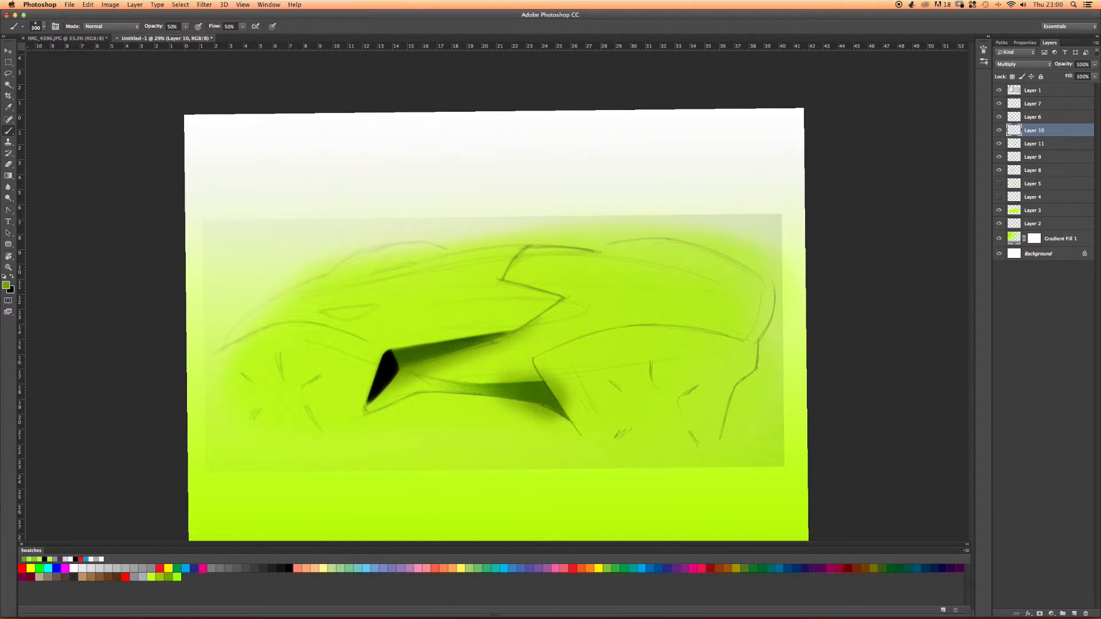
left_click(1030, 146)
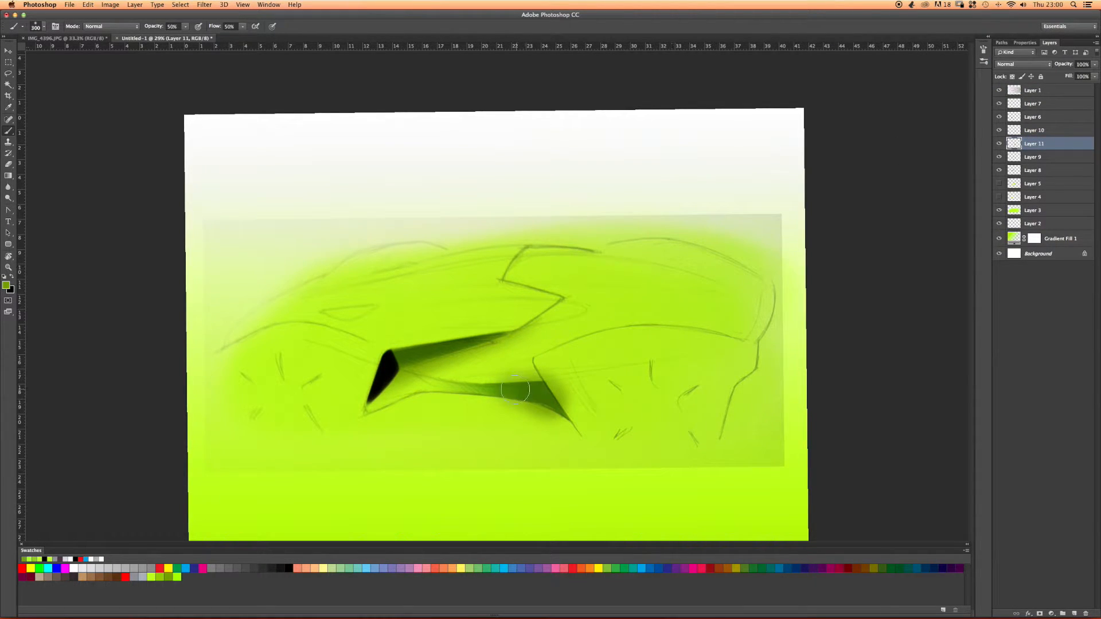
Add soft dark green shading over the sill recess on Layer 11 and erase the spill above its upper edge with a 90 px eraser.
mouse_move(519, 386)
left_mouse_down()
mouse_move(488, 385)
mouse_move(531, 386)
mouse_move(460, 371)
left_mouse_up()
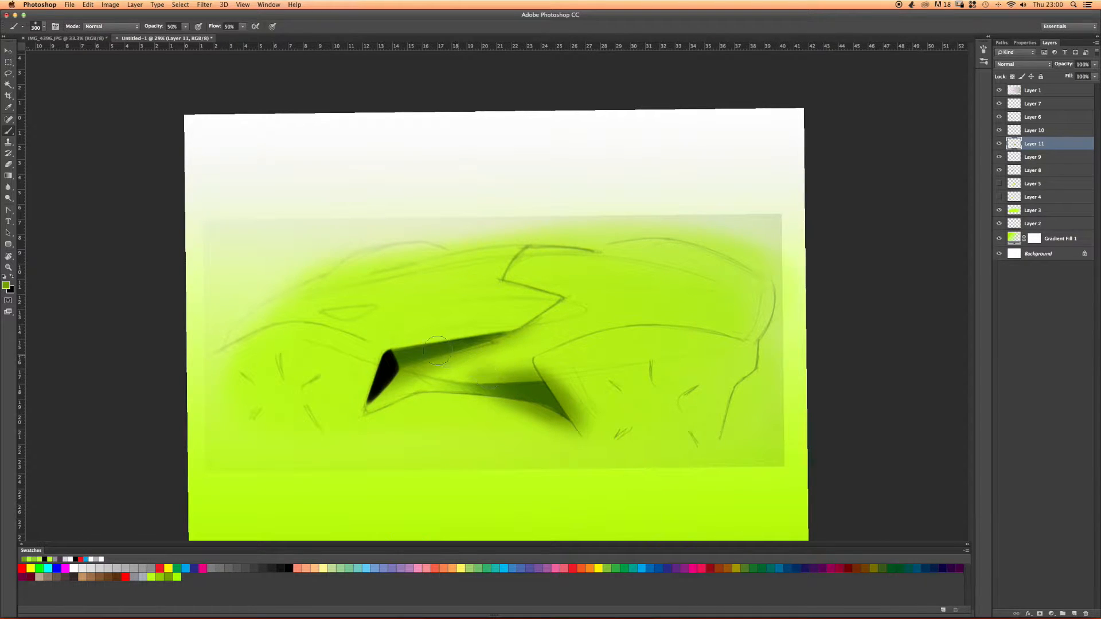
key("e")
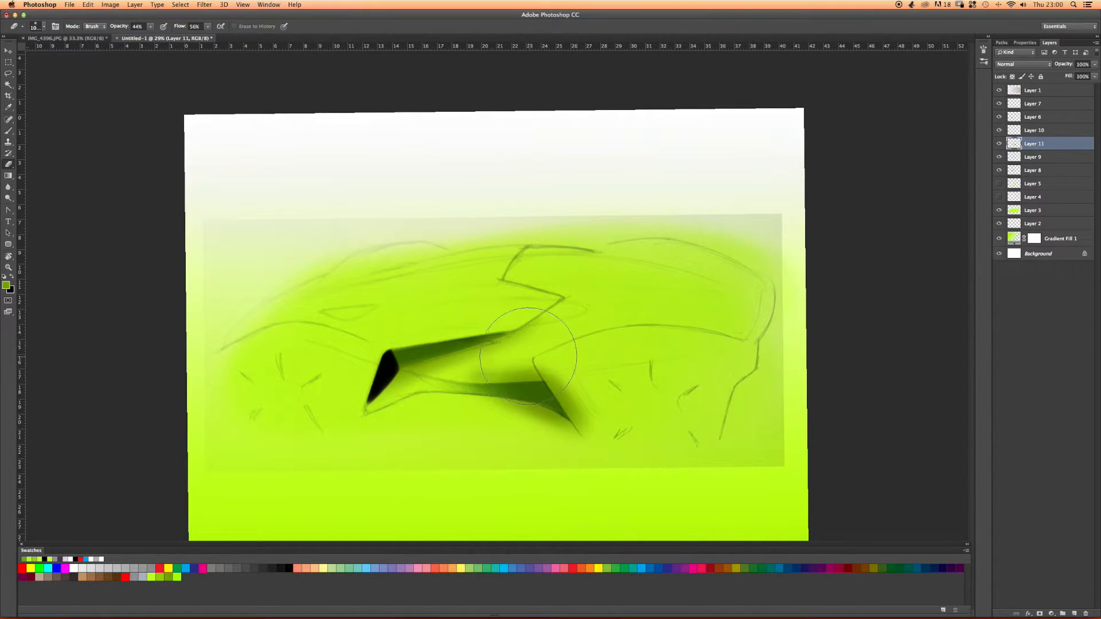
key("bracketleft")
key("bracketleft")
key("bracketleft")
key("bracketleft")
key("bracketleft")
key("bracketleft")
key("bracketleft")
key("bracketleft")
key("bracketleft")
mouse_move(547, 373)
left_mouse_down()
mouse_move(480, 382)
mouse_move(535, 379)
mouse_move(439, 368)
mouse_move(563, 369)
left_mouse_up()
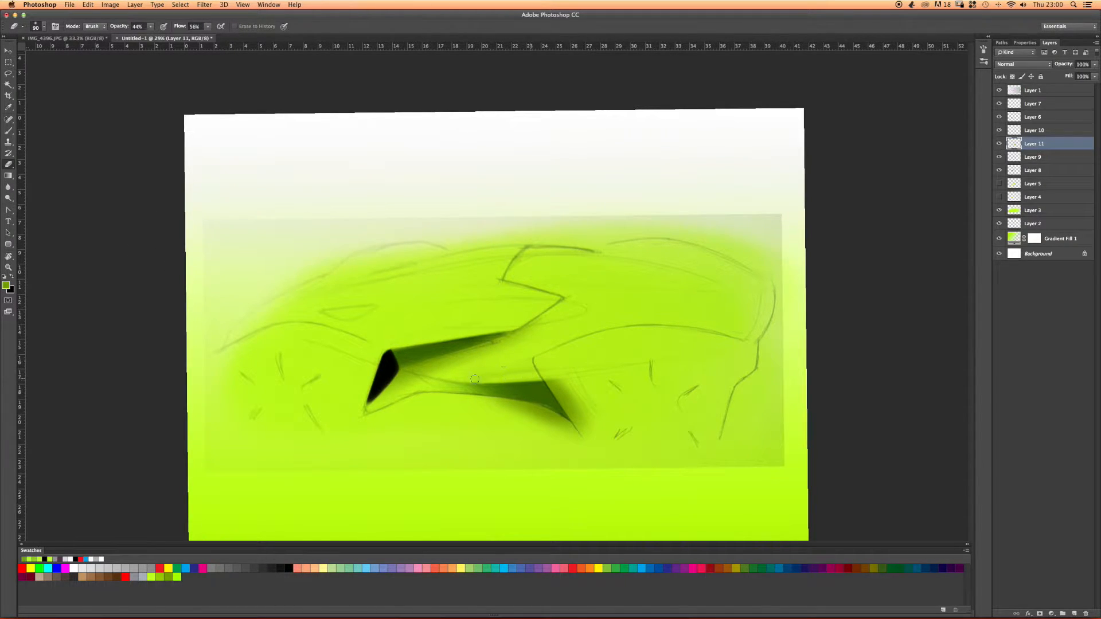
Erase the remaining shading spill on the wheel side and beneath the lower edge of the sill recess.
mouse_move(570, 391)
left_mouse_down()
mouse_move(592, 455)
mouse_move(560, 378)
mouse_move(589, 435)
left_mouse_up()
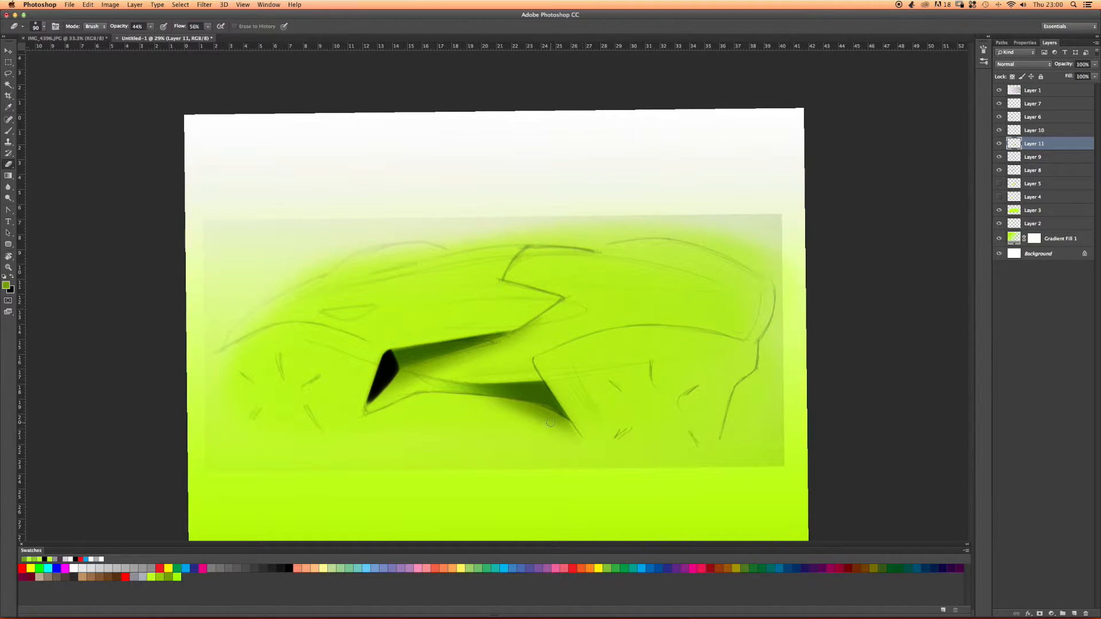
mouse_move(538, 411)
left_mouse_down()
mouse_move(574, 431)
mouse_move(534, 412)
mouse_move(546, 421)
mouse_move(498, 430)
mouse_move(520, 421)
mouse_move(481, 398)
mouse_move(411, 401)
mouse_move(483, 388)
mouse_move(511, 412)
mouse_move(491, 410)
mouse_move(528, 415)
mouse_move(411, 404)
left_mouse_up()
mouse_move(519, 413)
left_mouse_down()
mouse_move(545, 423)
mouse_move(540, 414)
left_mouse_up()
key("bracketleft")
key("bracketleft")
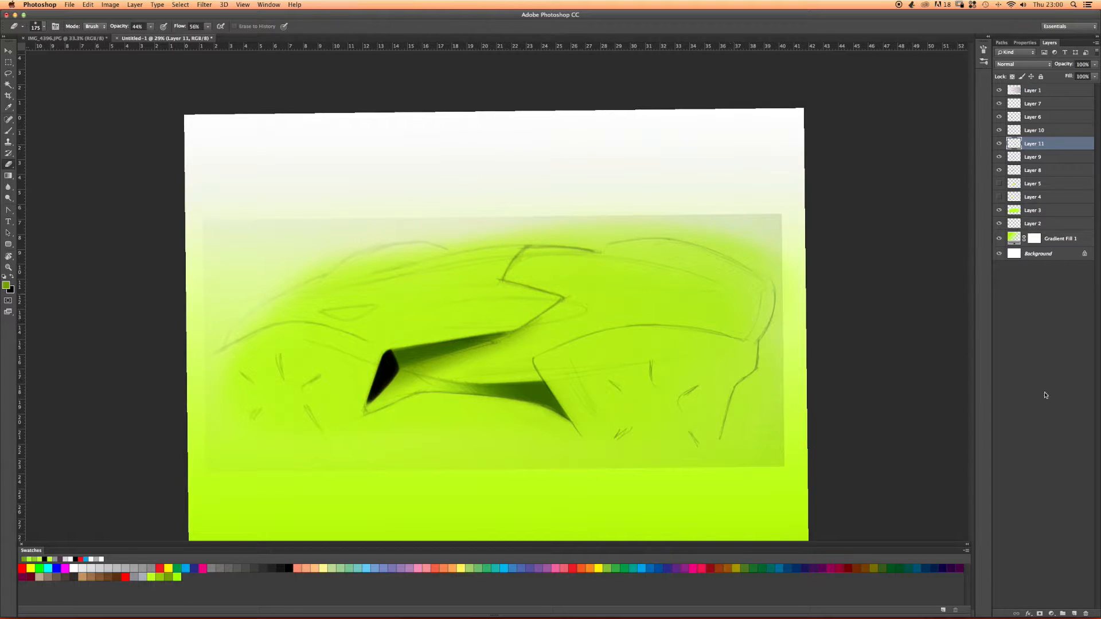
Add a new layer above Layer 11 and brush soft light green over the sill area between intake and recess at 600 px.
left_click(1075, 614)
key("b")
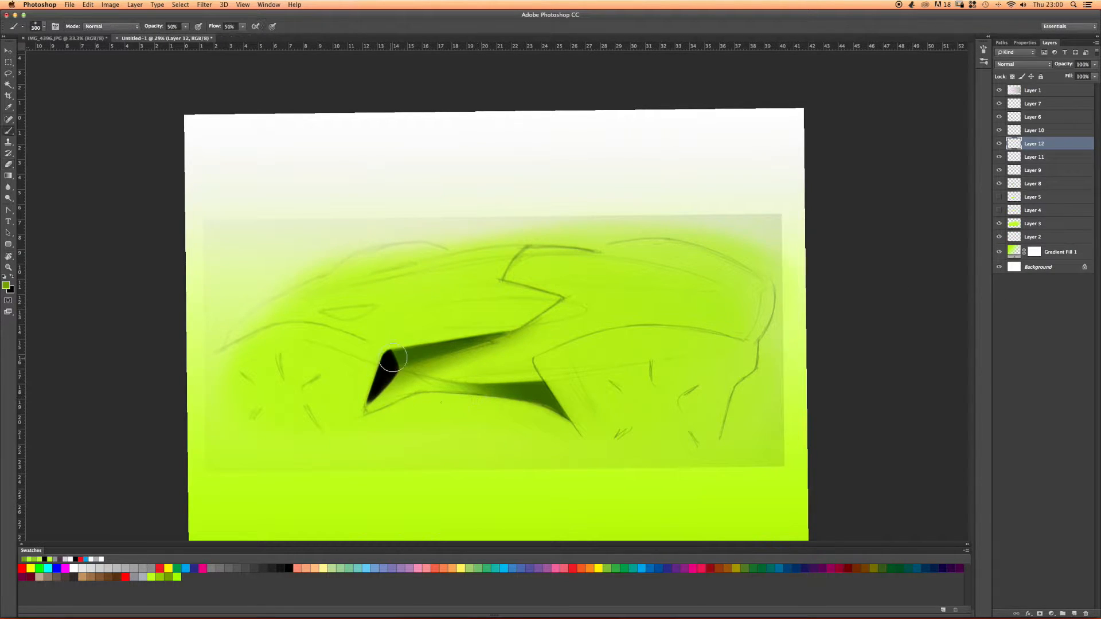
left_click(179, 577)
key("bracketright")
key("bracketright")
key("bracketright")
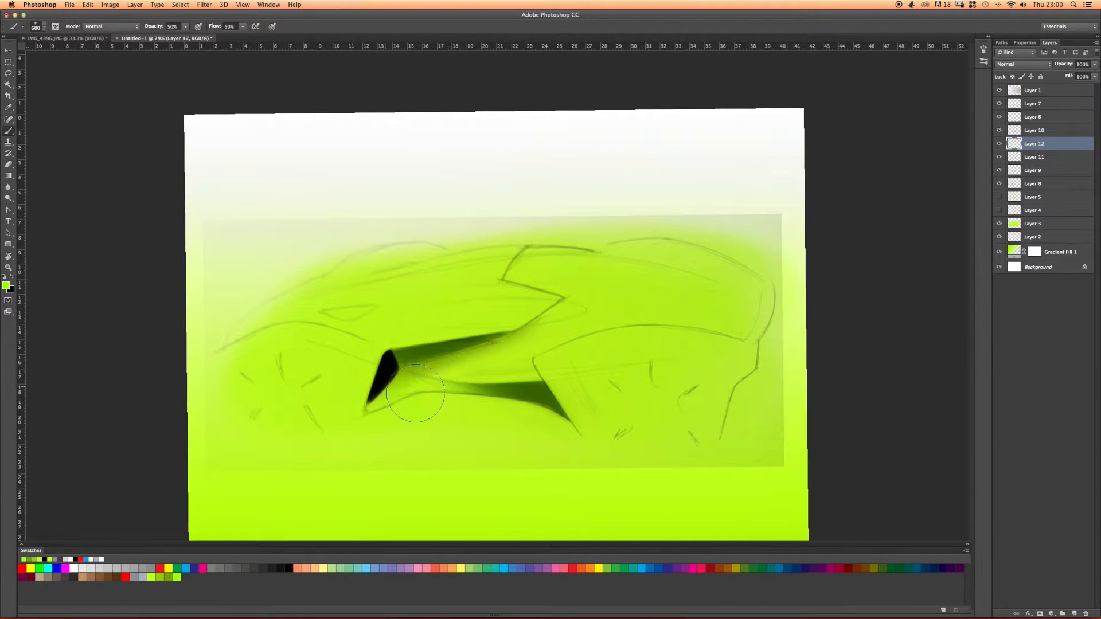
left_click_drag(409, 393, 405, 397)
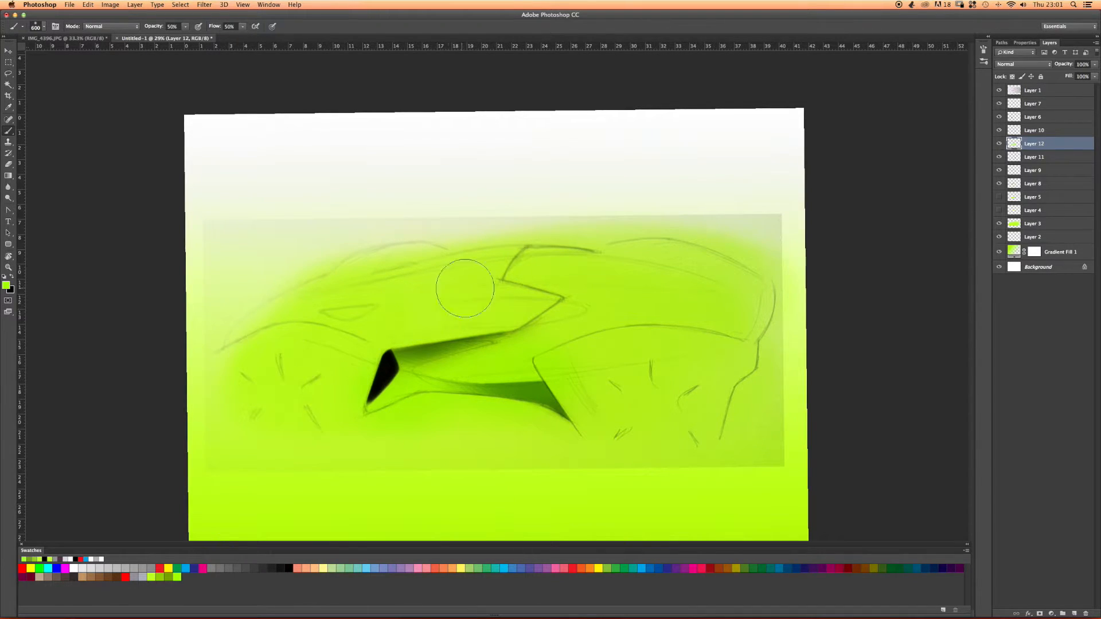
Move Layer 12 above Layer 7 and erase its light green from the sill recess with a 175 px eraser at 0% hardness.
left_click_drag(1014, 143, 1015, 98)
key("e")
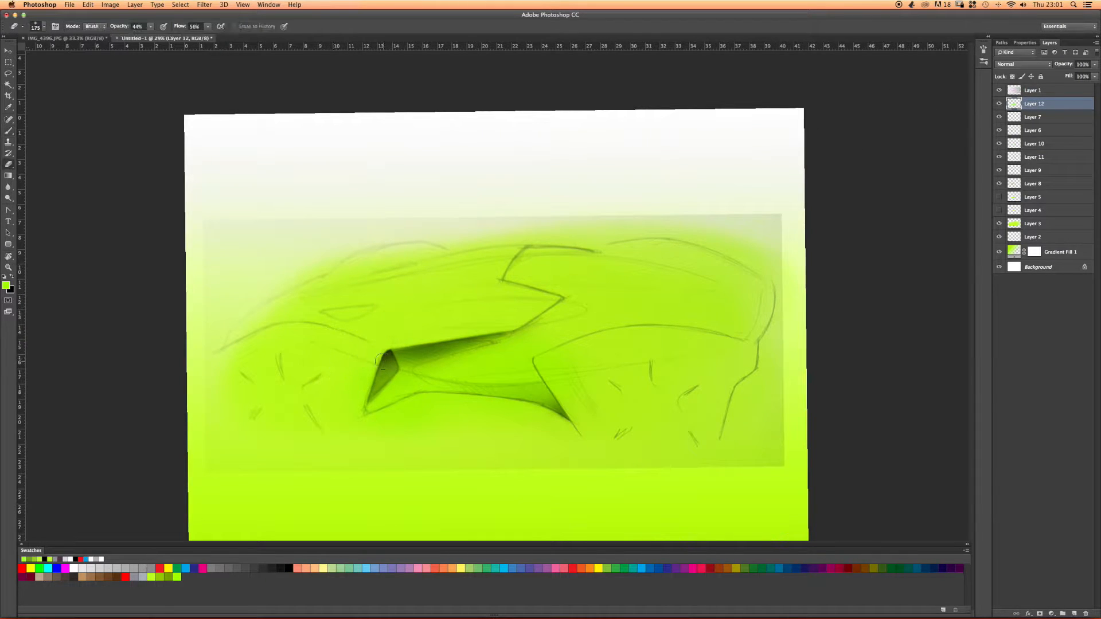
right_click(513, 404)
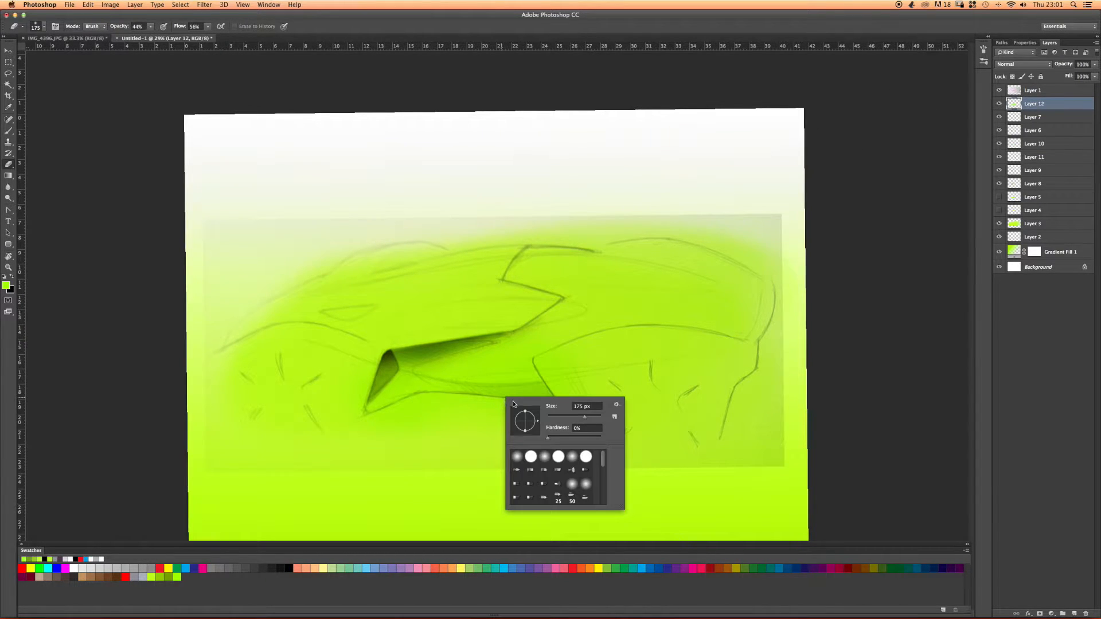
left_click(479, 438)
mouse_move(475, 393)
left_mouse_down()
mouse_move(551, 387)
mouse_move(471, 389)
mouse_move(539, 393)
mouse_move(481, 392)
mouse_move(588, 413)
mouse_move(510, 400)
left_mouse_up()
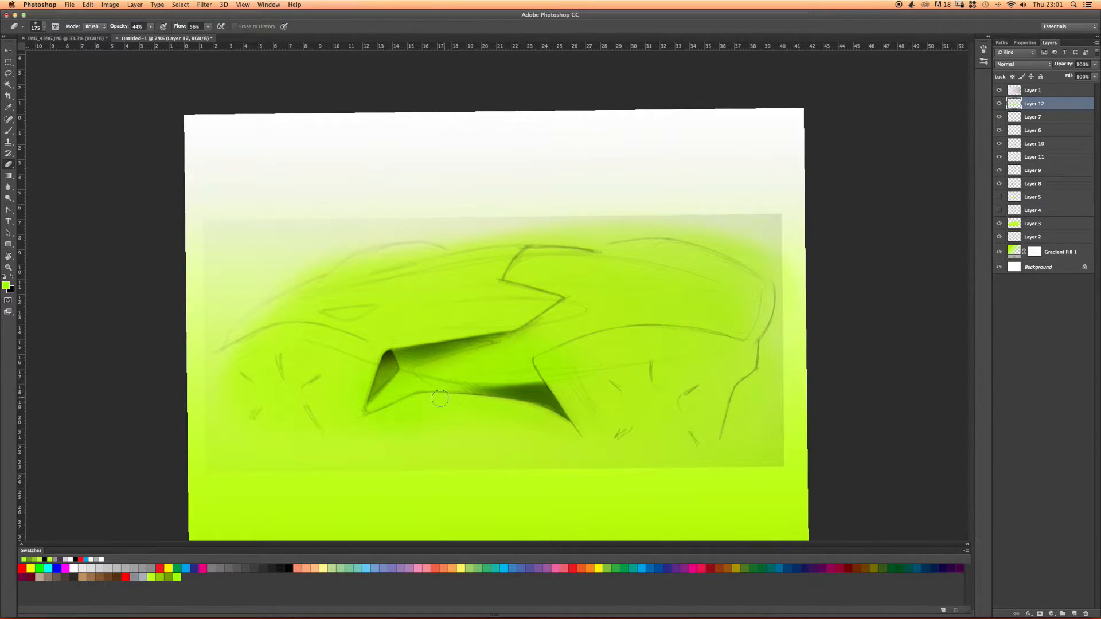
Erase Layer 12's light green from the side intake and the black opening beside it.
mouse_move(496, 333)
left_mouse_down()
mouse_move(359, 362)
mouse_move(403, 365)
mouse_move(376, 376)
left_mouse_up()
mouse_move(515, 325)
left_mouse_down()
mouse_move(341, 389)
mouse_move(506, 325)
mouse_move(406, 359)
left_mouse_up()
left_click_drag(485, 339, 456, 341)
mouse_move(370, 385)
left_mouse_down()
mouse_move(399, 363)
mouse_move(356, 406)
mouse_move(389, 373)
left_mouse_up()
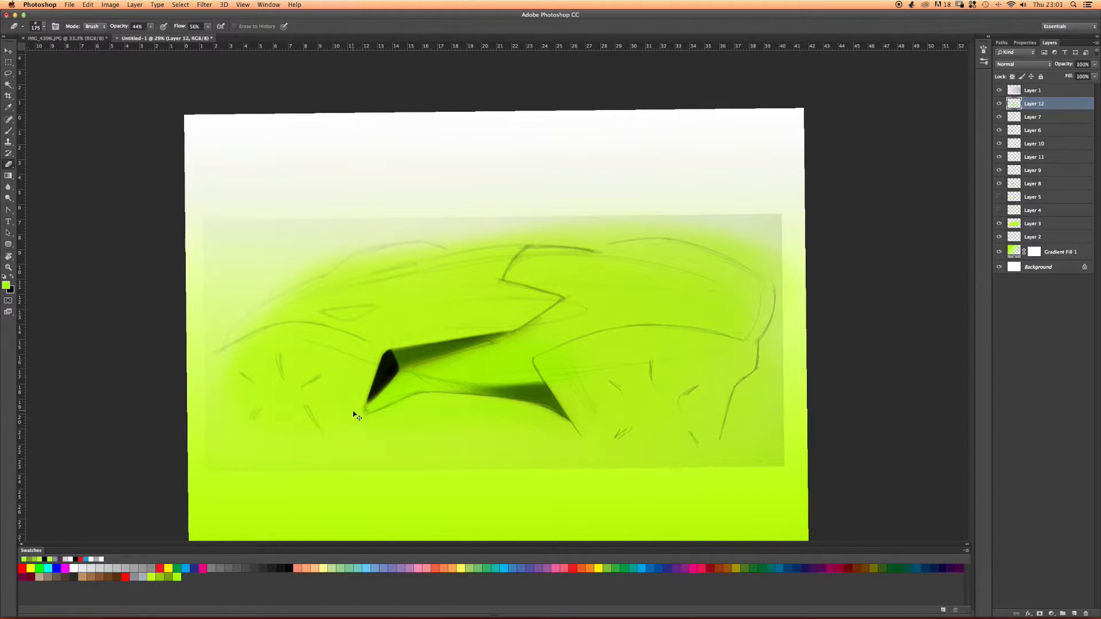
Invert Layer 12's colours to expose stray paint and erase the spill ahead of the black opening with a 125 px eraser.
key("super+i")
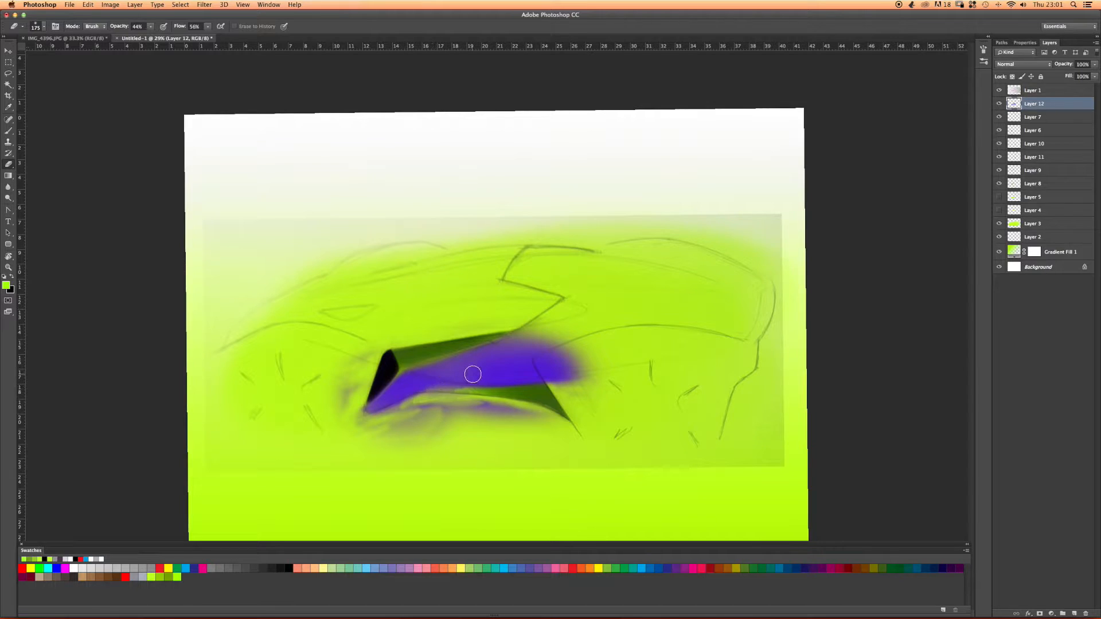
key("bracketleft")
key("bracketleft")
key("bracketleft")
left_click_drag(363, 358, 337, 404)
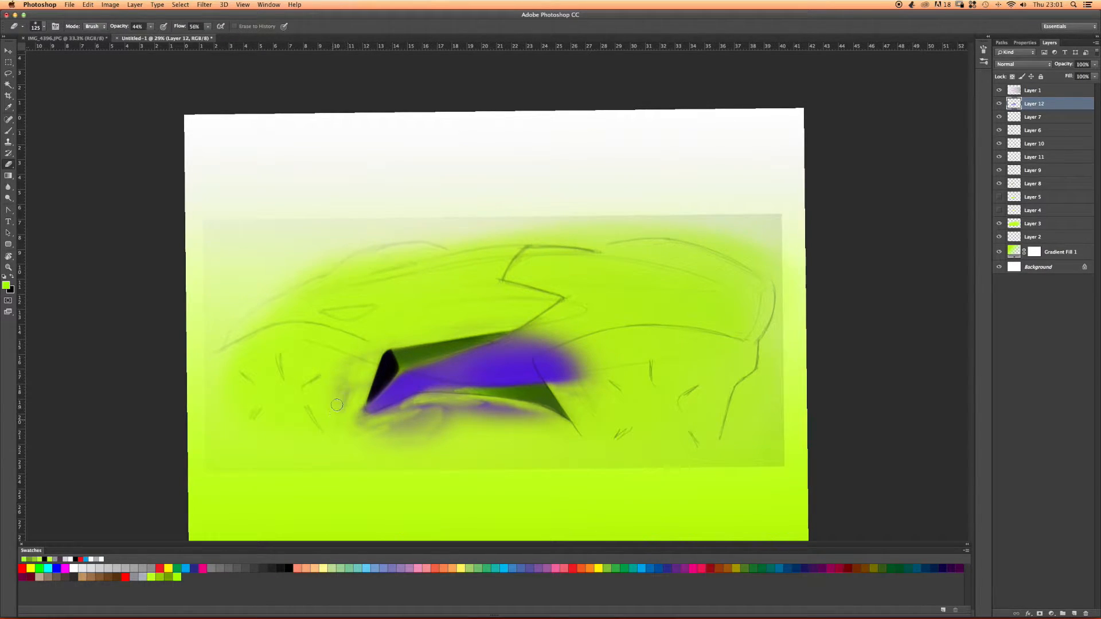
Set the eraser to 100% hardness, 100% opacity and 200 px, and remove all purple spill ahead of the black opening.
right_click(316, 331)
left_click(247, 191)
left_click(151, 27)
left_click(225, 182)
key("bracketright")
key("bracketright")
key("bracketright")
left_click_drag(369, 361, 343, 422)
left_click_drag(368, 336, 315, 444)
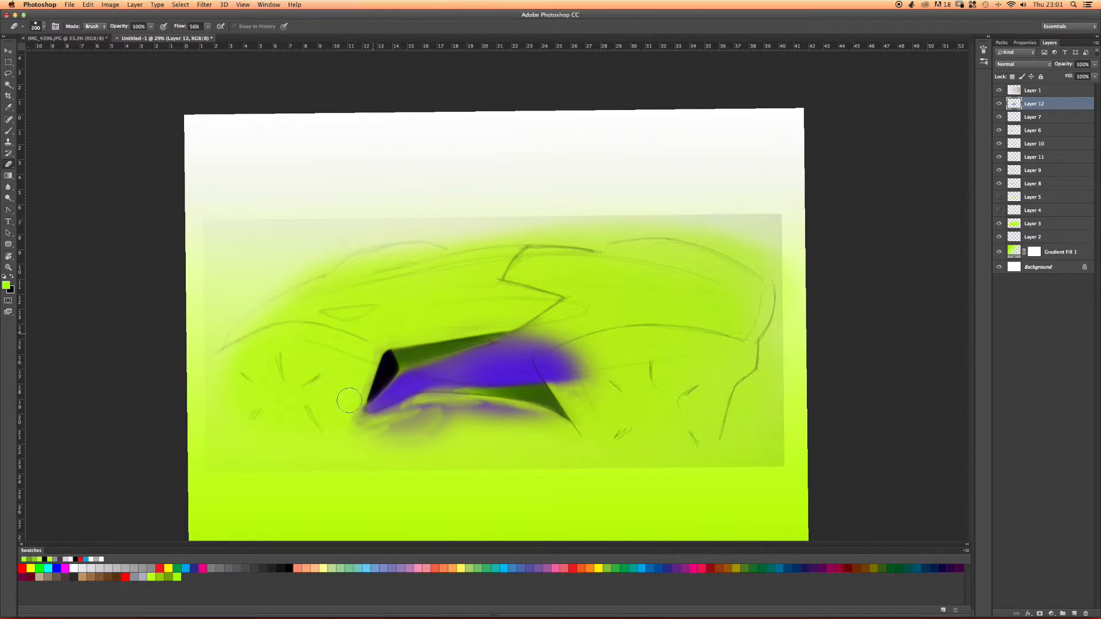
left_click_drag(362, 380, 346, 423)
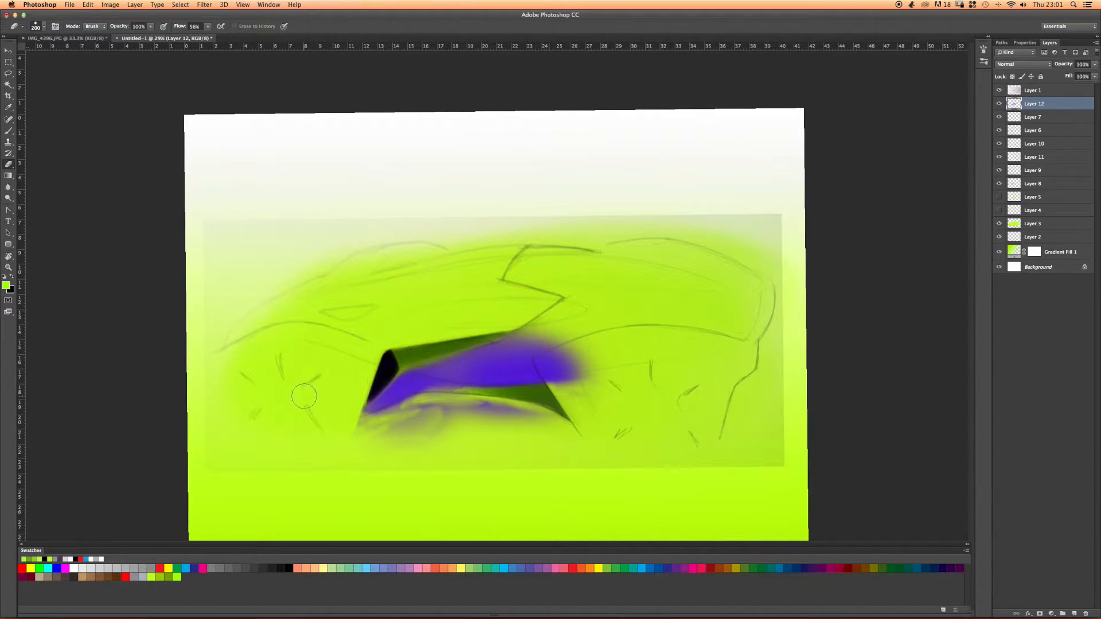
Erase the purple spill over the sill recess, beside the wheel and below the sill, giving the purple shape a crisp lower edge.
mouse_move(415, 412)
left_mouse_down()
mouse_move(436, 402)
mouse_move(501, 406)
mouse_move(478, 395)
left_mouse_up()
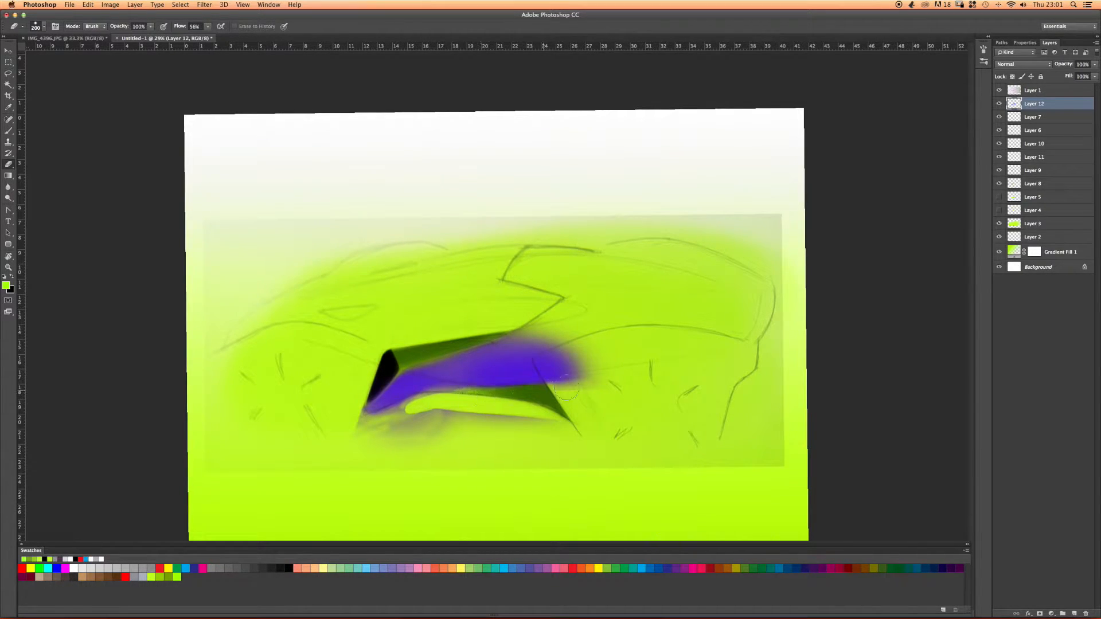
left_click_drag(562, 390, 596, 381)
mouse_move(416, 408)
left_mouse_down()
mouse_move(441, 401)
mouse_move(337, 436)
mouse_move(388, 417)
mouse_move(468, 413)
mouse_move(499, 422)
mouse_move(482, 426)
mouse_move(636, 426)
mouse_move(360, 449)
left_mouse_up()
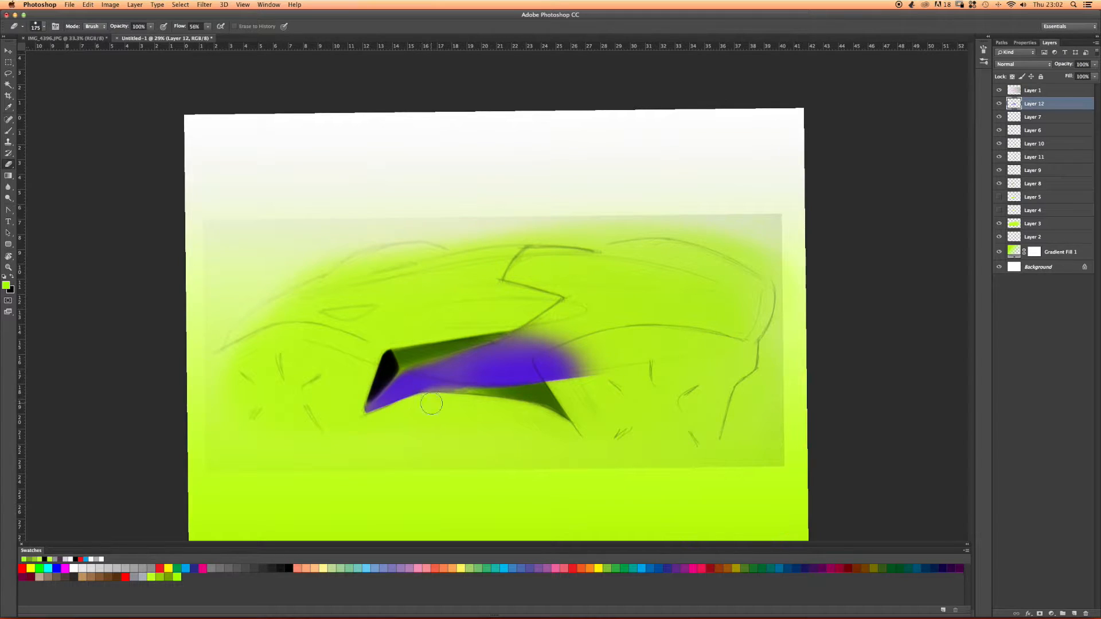
left_click_drag(430, 401, 462, 396)
left_click_drag(355, 422, 427, 394)
Lower the eraser's hardness, enlarge it to 200 px and clean along the sill's lower contour.
right_click(462, 393)
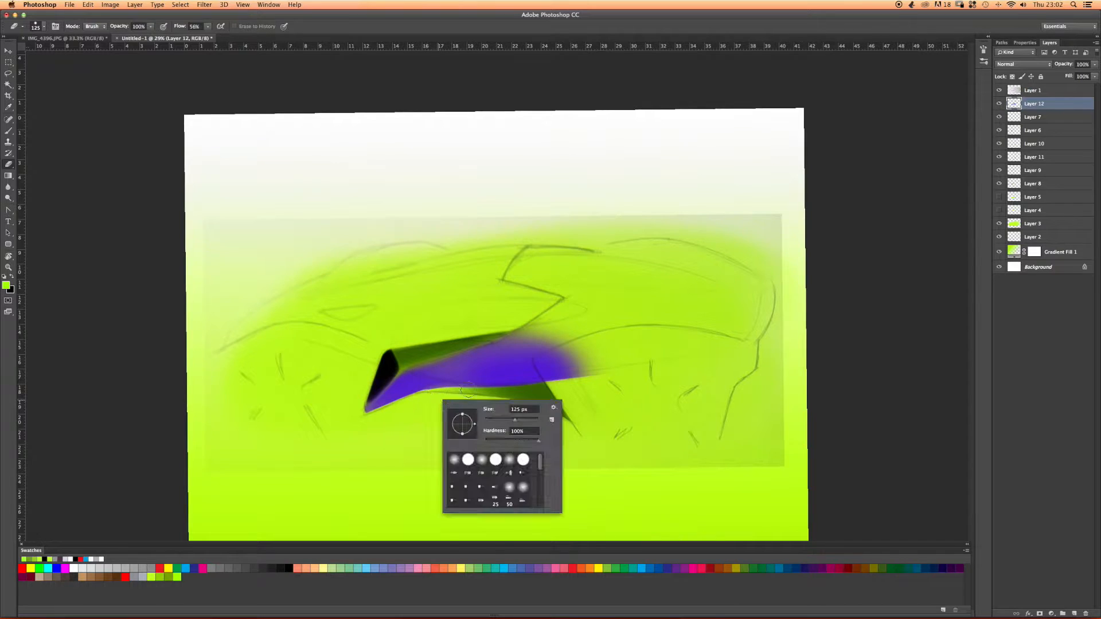
left_click(512, 440)
left_click(394, 407)
key("]")
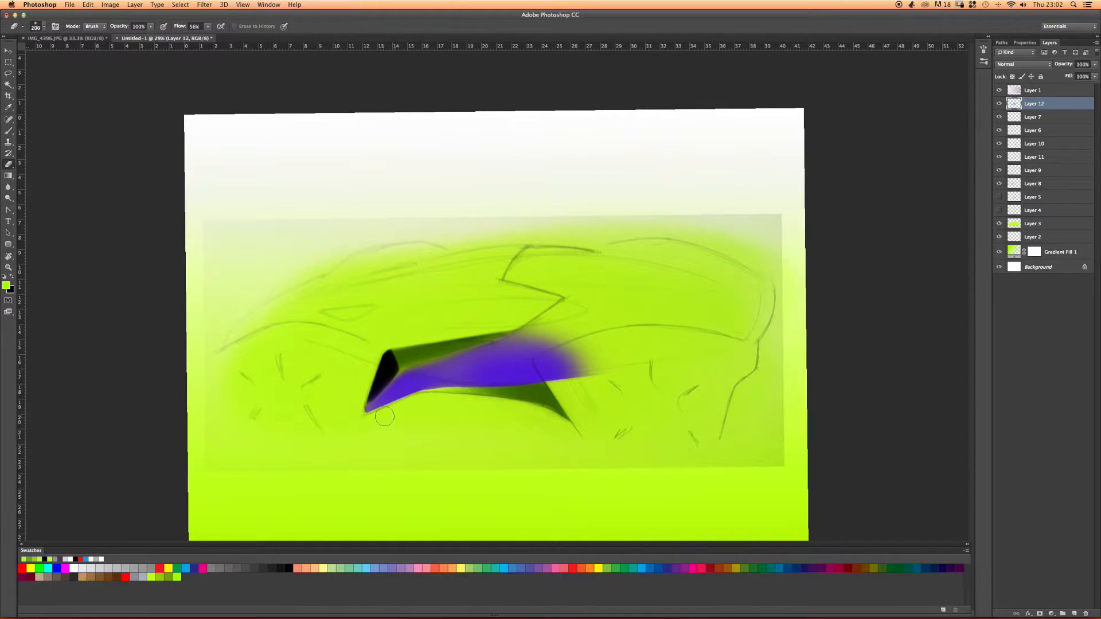
mouse_move(381, 419)
left_mouse_down()
mouse_move(475, 393)
mouse_move(568, 390)
left_mouse_up()
Try erasing more of the purple shape's lower edge near the recess's narrow end, compare it by toggling and undo the stroke.
left_click_drag(430, 399, 445, 384)
key("super+z")
key("super+z")
key("super+z")
key("super+z")
key("super+z")
key("super+z")
key("super+z")
key("super+z")
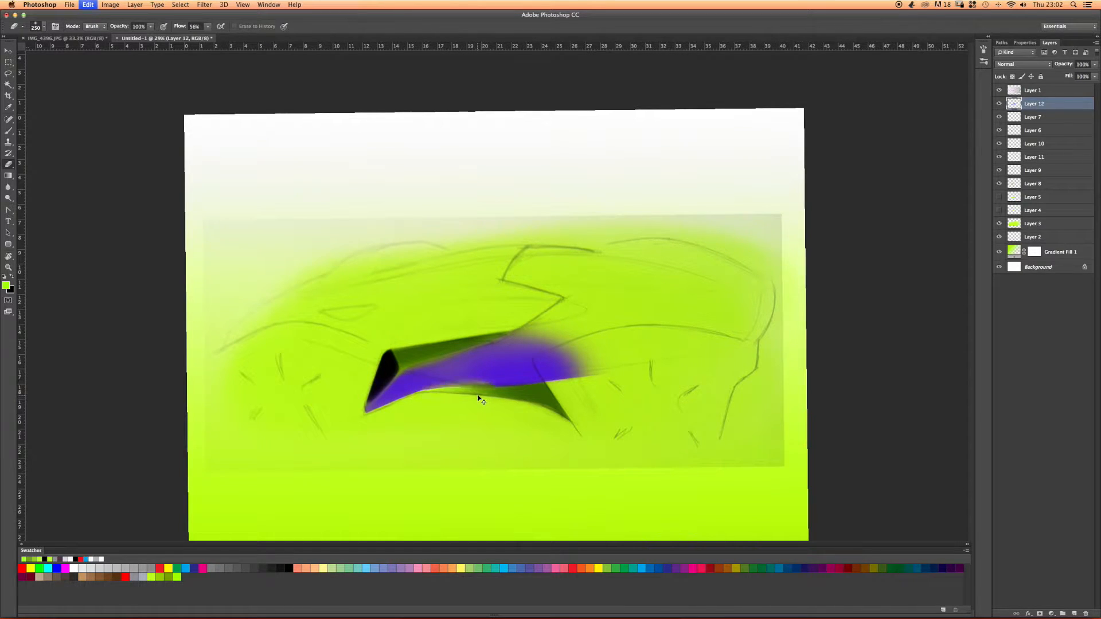
key("super+z")
key("super+z")
key("super+z")
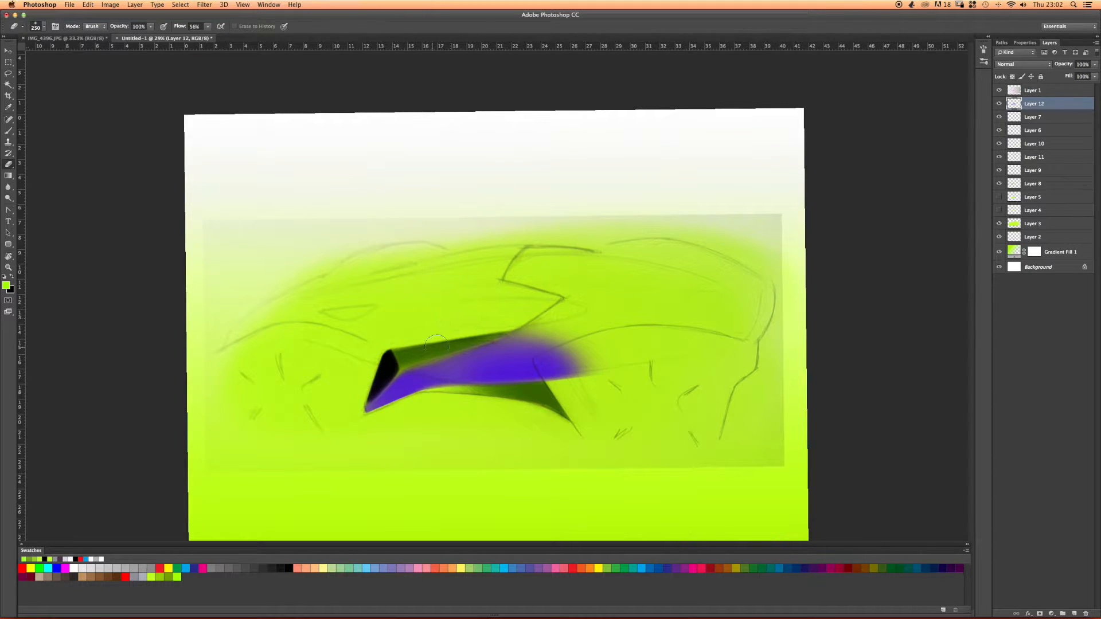
Fade the upper part of the purple shape below the side intake with a 700 px soft eraser.
key("bracketright")
key("bracketright")
key("bracketright")
key("bracketright")
key("bracketright")
left_click_drag(500, 314, 367, 343)
left_click_drag(683, 325, 264, 351)
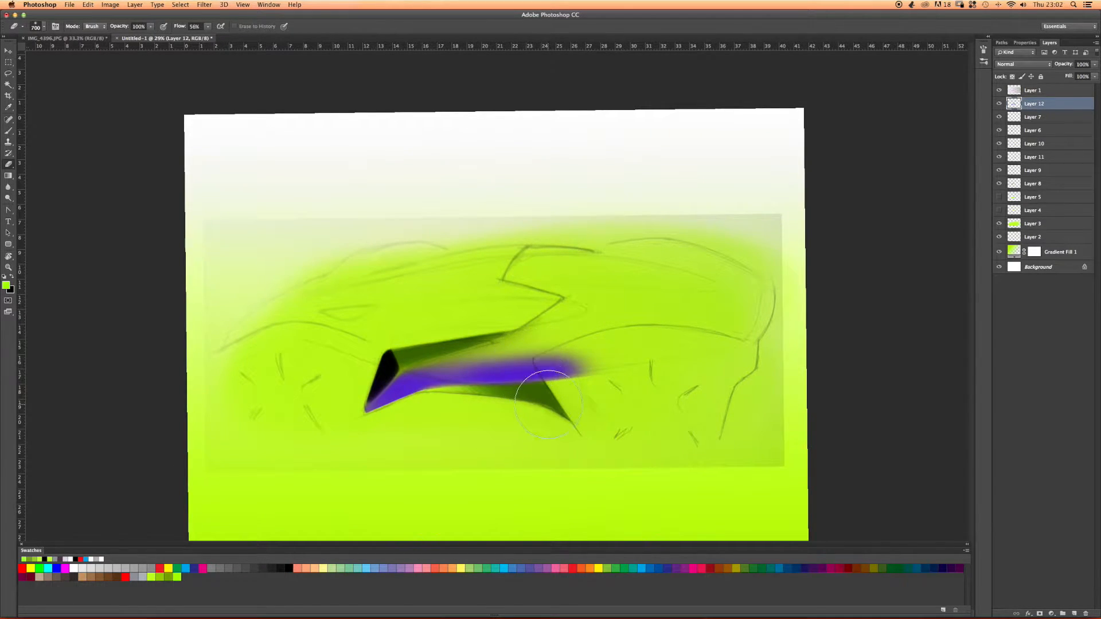
Erase the purple that overlaps the wheel arch with a small eraser, following the arch line beside the sill.
key("bracketleft")
key("bracketleft")
key("bracketleft")
key("bracketleft")
key("bracketleft")
key("bracketleft")
key("bracketleft")
mouse_move(541, 367)
left_mouse_down()
mouse_move(563, 387)
mouse_move(553, 363)
mouse_move(569, 382)
mouse_move(552, 360)
left_mouse_up()
mouse_move(557, 368)
left_mouse_down()
mouse_move(581, 377)
mouse_move(577, 358)
mouse_move(611, 376)
left_mouse_up()
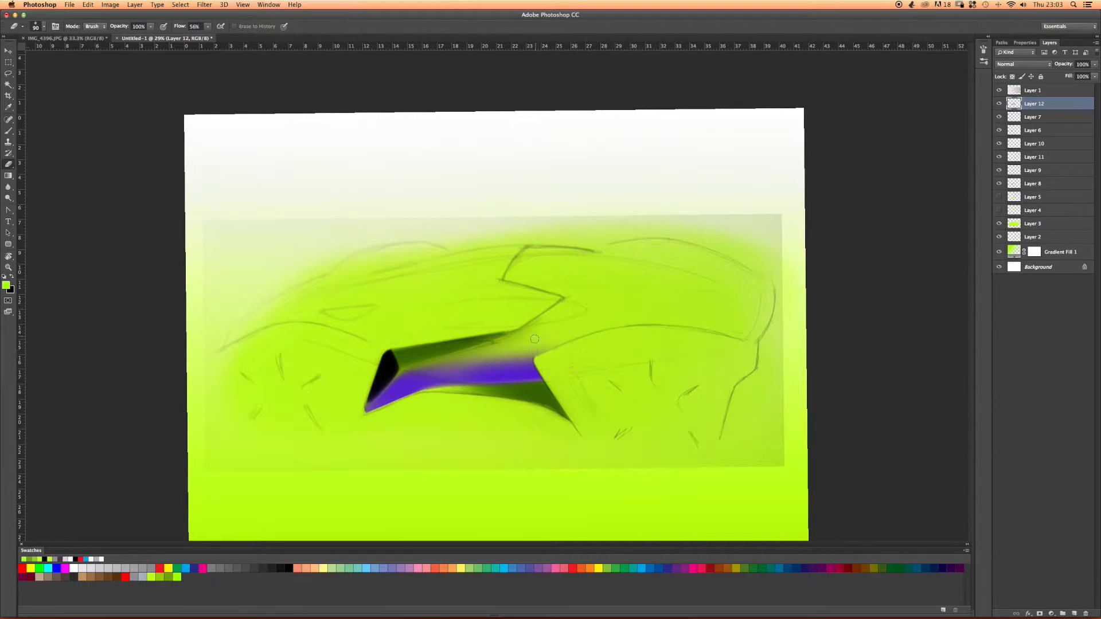
Invert Layer 12 back to green and set its blend mode to Color Dodge after trying Overlay.
key("bracketright")
key("bracketright")
key("ctrl+z")
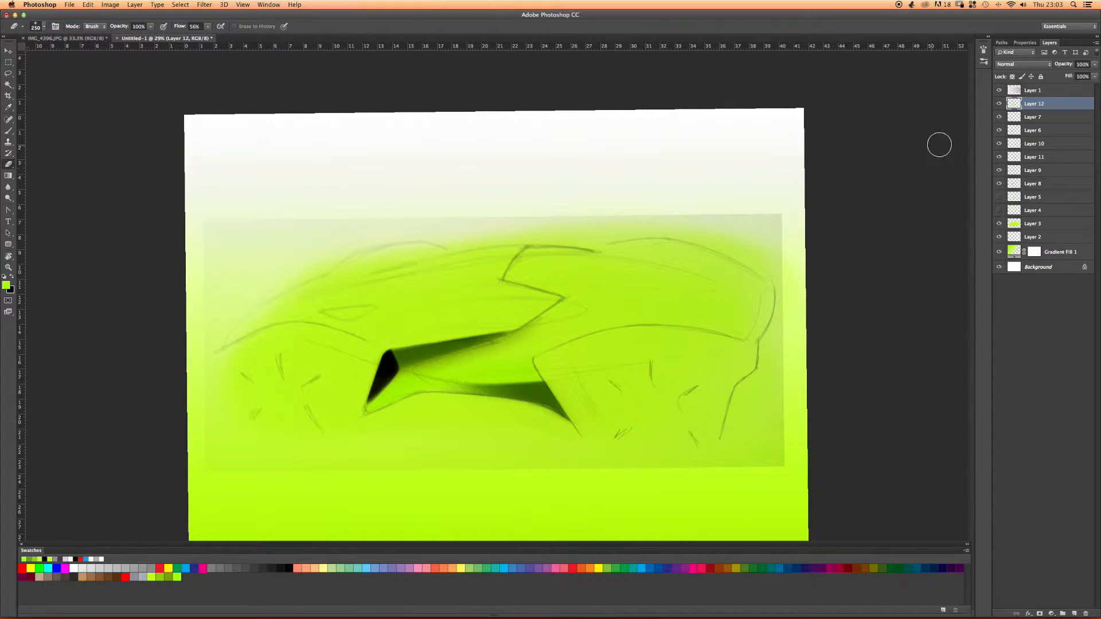
left_click(1009, 63)
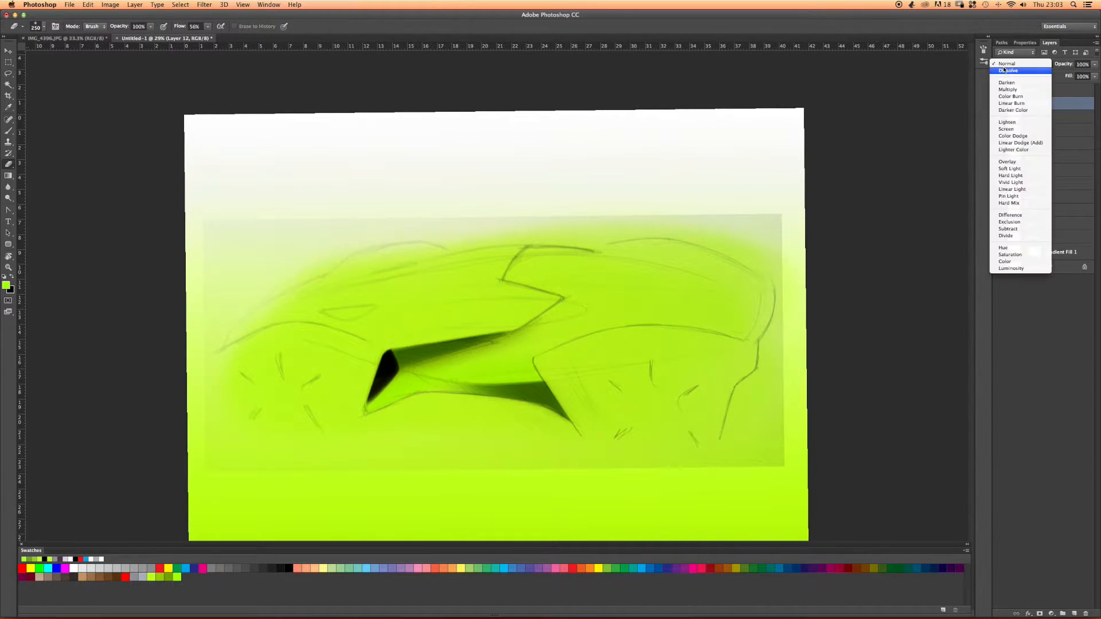
left_click(1001, 166)
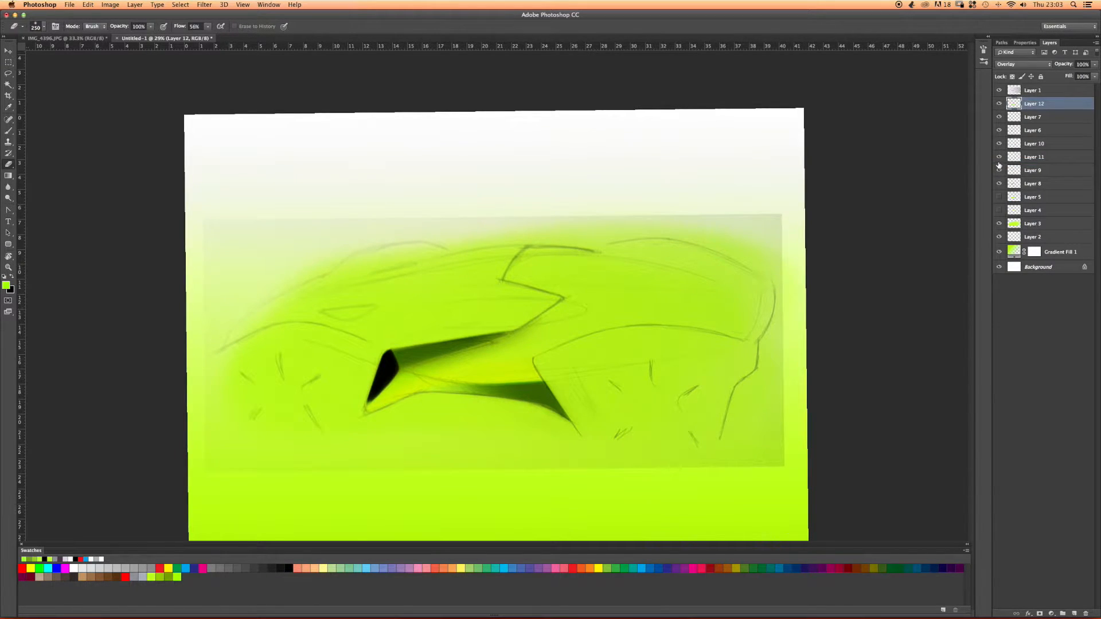
left_click(1006, 65)
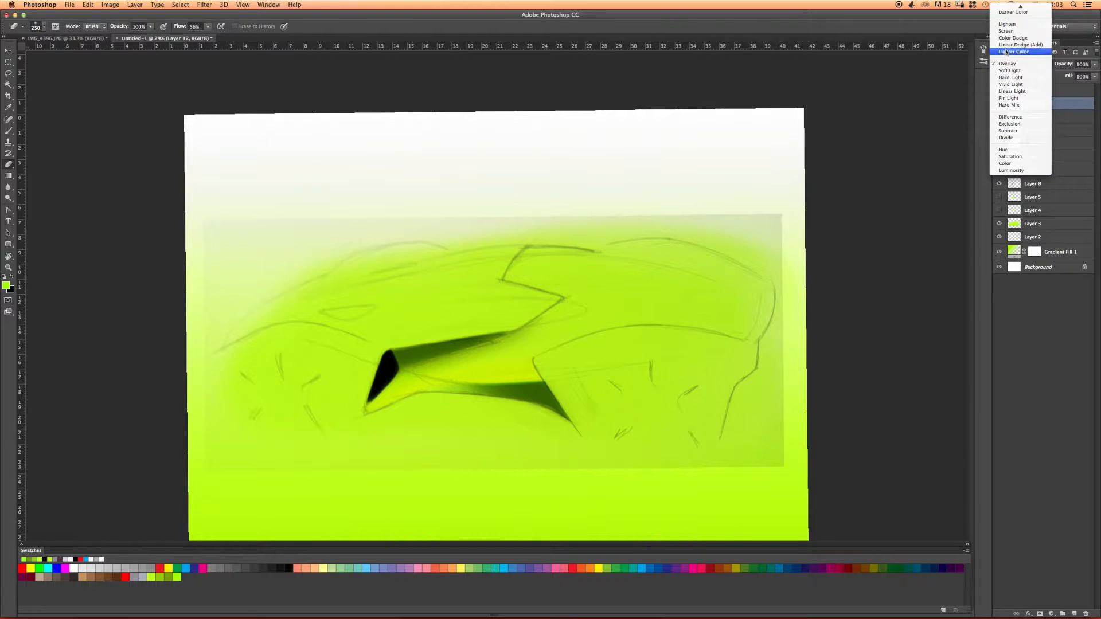
left_click(1008, 42)
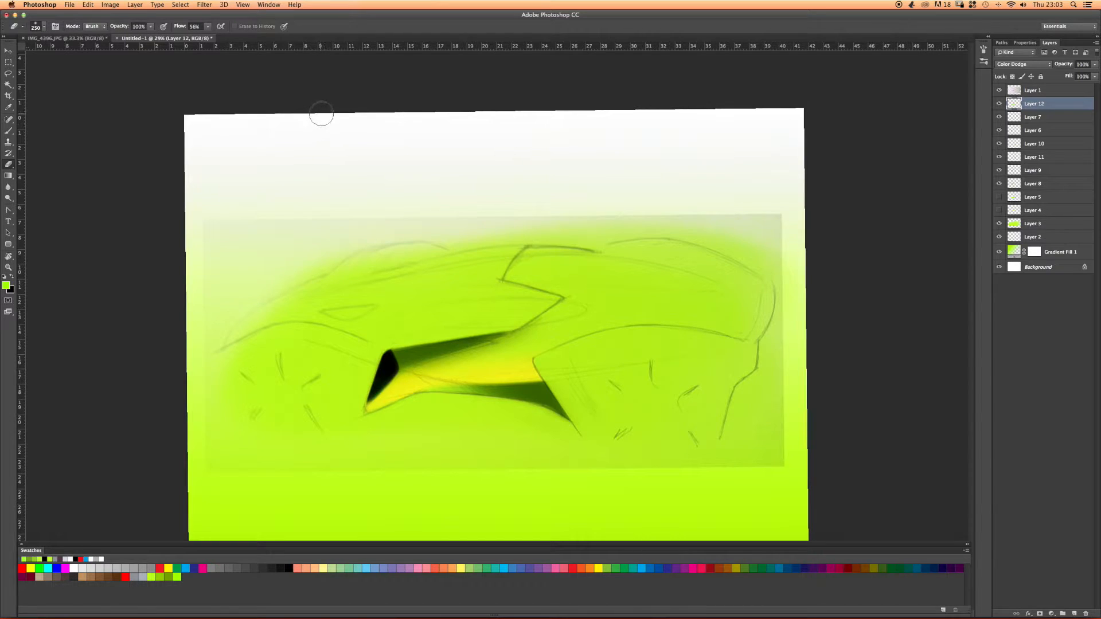
Lock Layer 12's transparent pixels and set up a 200 px brush with black as the foreground colour.
key("slash")
key("b")
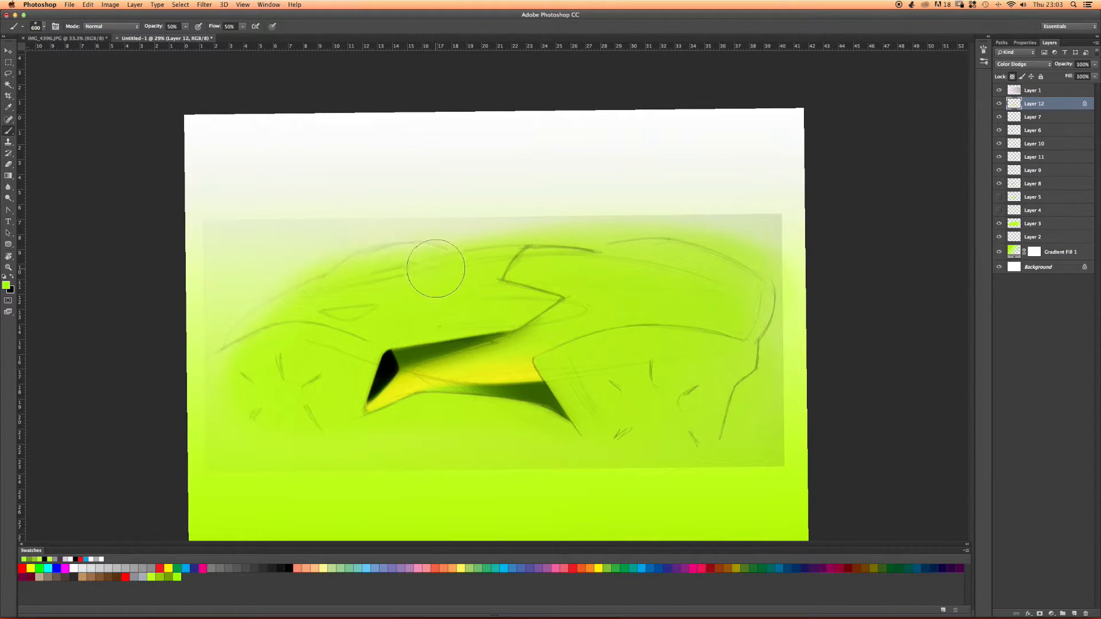
key("bracketleft")
key("bracketleft")
key("bracketleft")
key("bracketleft")
right_click(323, 211)
left_click_drag(383, 249, 400, 249)
left_click(11, 278)
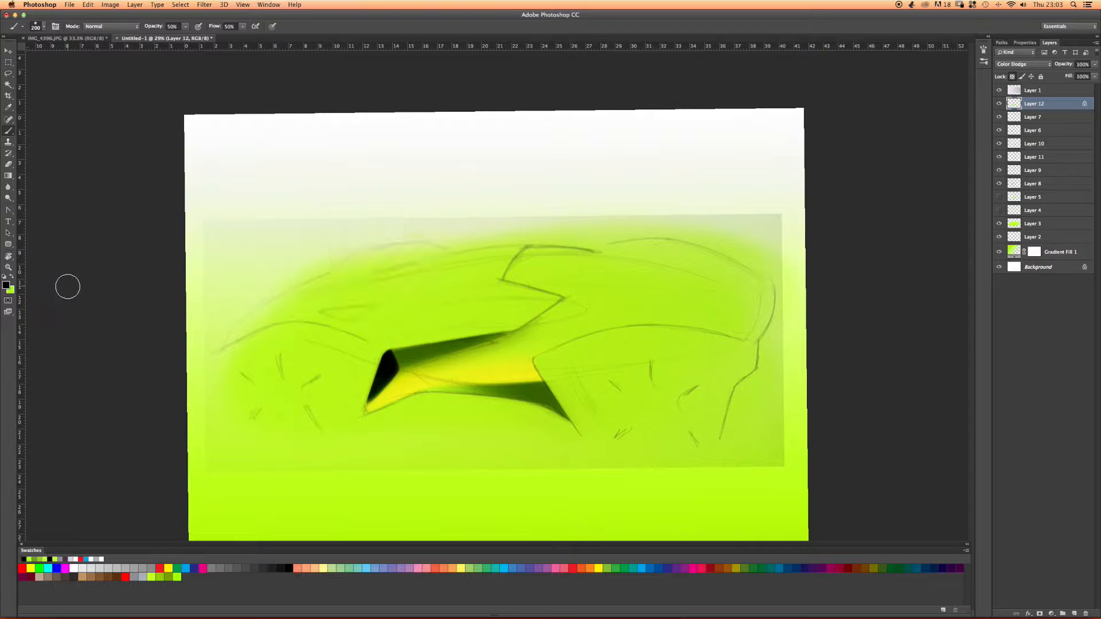
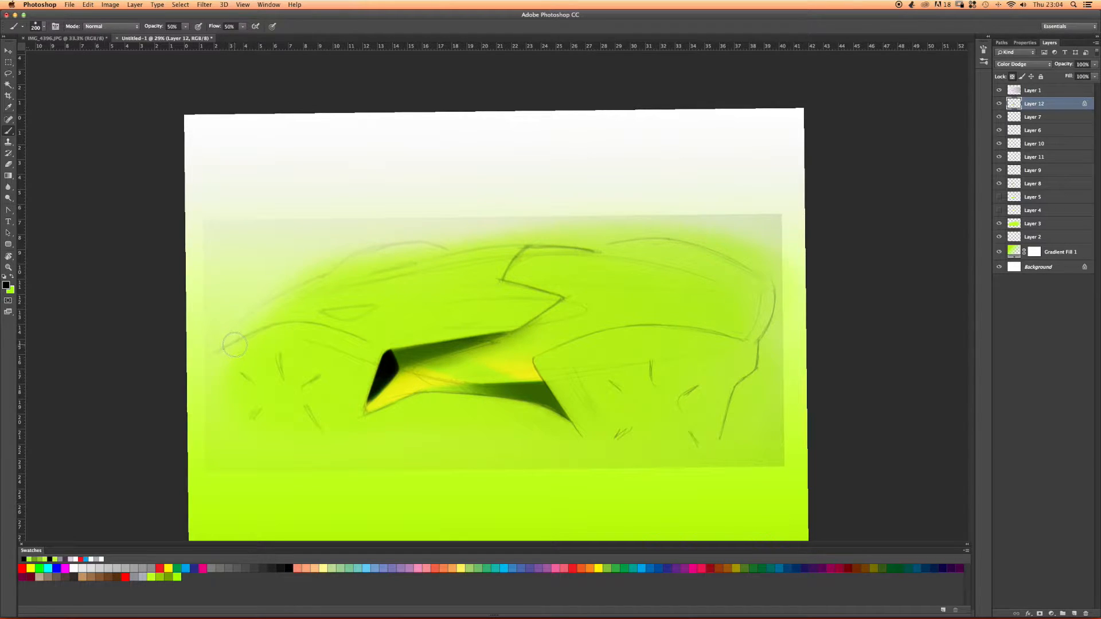
Make Layer 12 active again and recolour its sill highlight white with an 800 px brush, keeping the transparent pixels locked.
left_click(1036, 116)
left_click(1030, 106)
key("/")
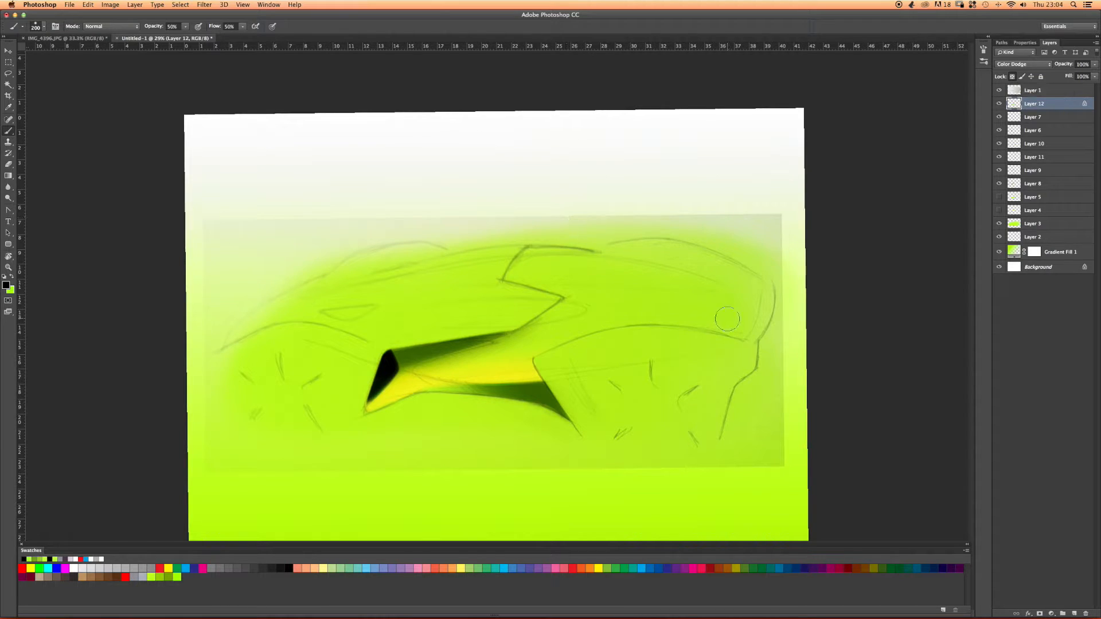
key("bracketright")
key("bracketright")
key("bracketright")
left_click(80, 567)
key("bracketright")
key("bracketright")
key("bracketright")
key("bracketright")
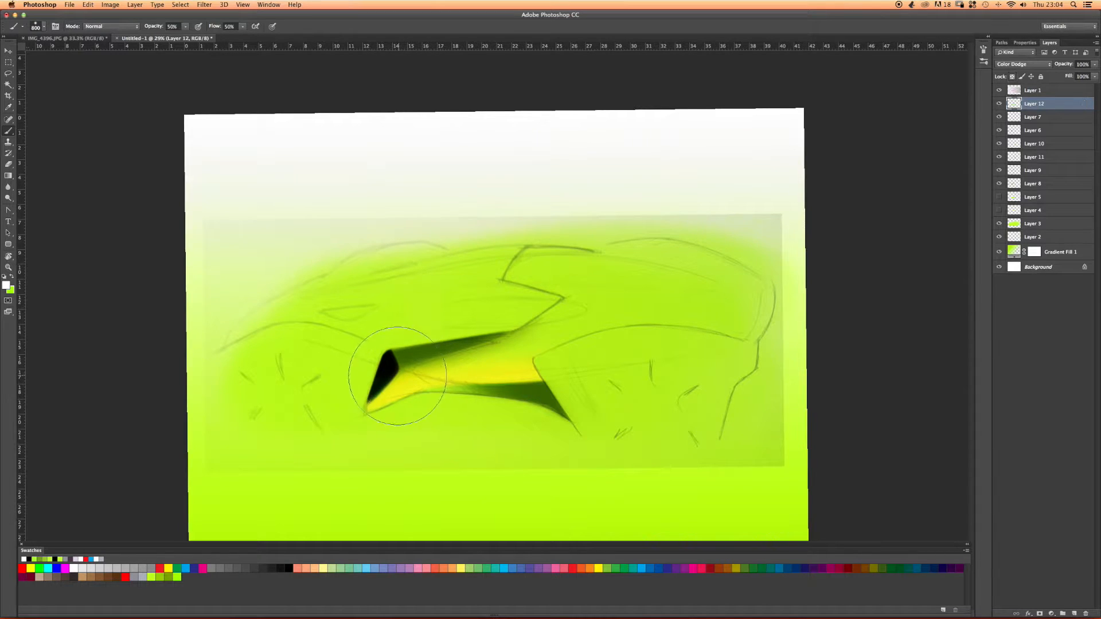
mouse_move(405, 376)
left_mouse_down()
mouse_move(471, 367)
mouse_move(322, 363)
mouse_move(333, 360)
left_mouse_up()
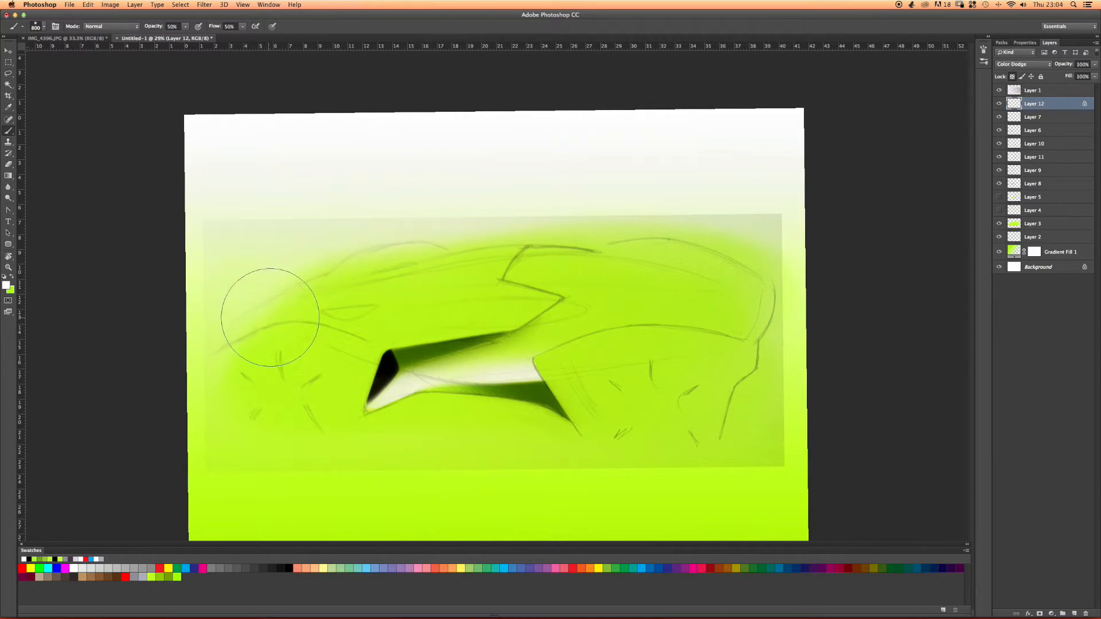
Trim Layer 12's sill highlight along the crease running back from the intake, using a 20 px eraser.
key("e")
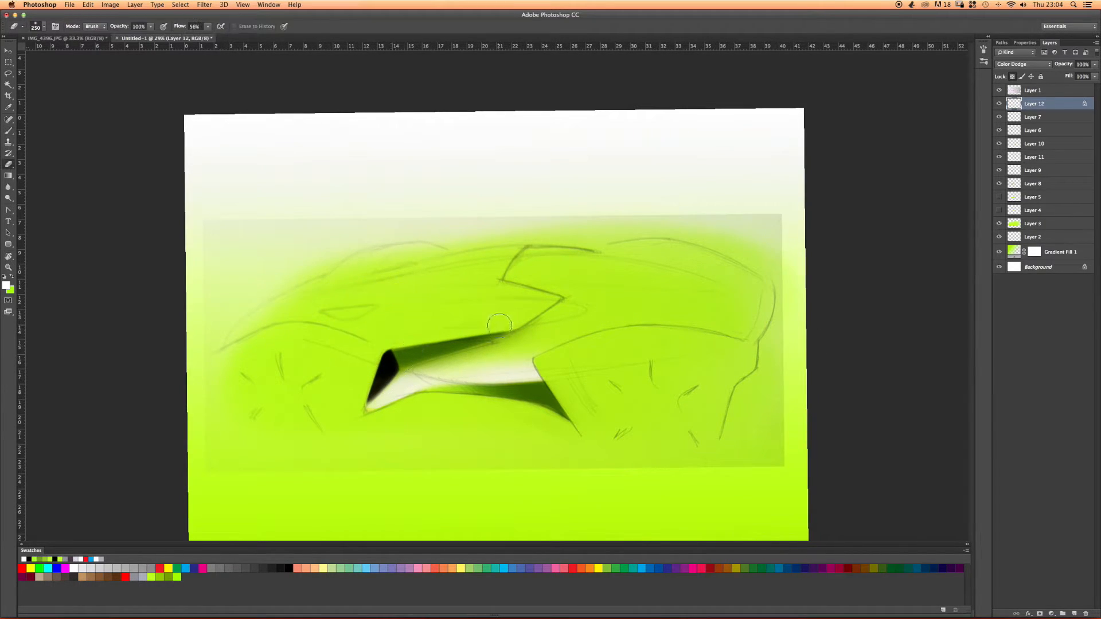
key("z")
left_click(411, 428)
key("e")
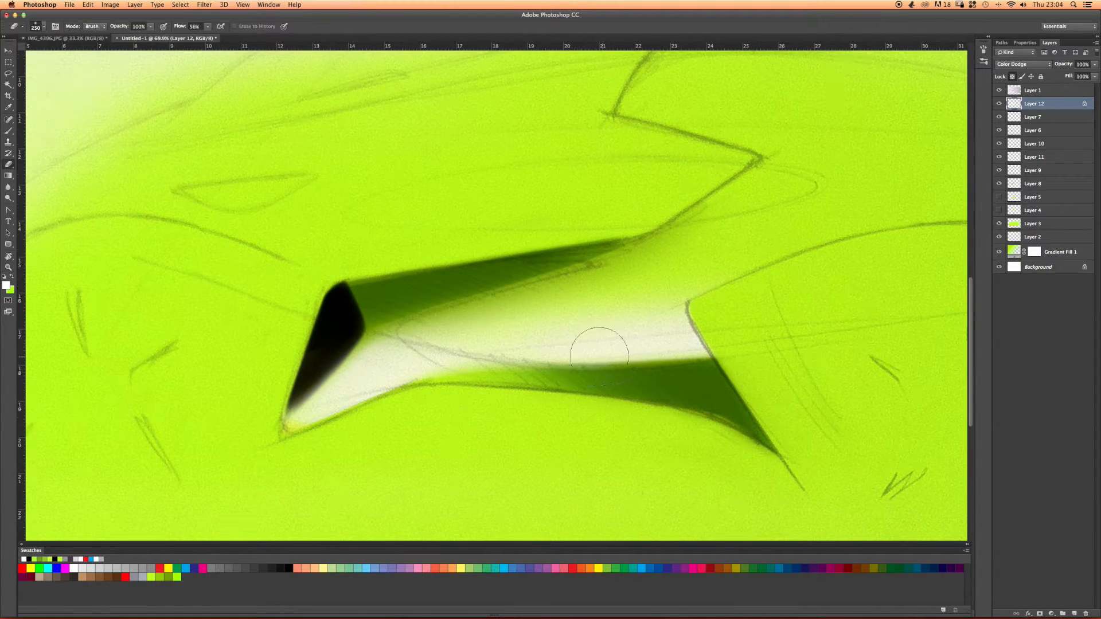
key("bracketleft")
key("bracketleft")
key("bracketleft")
key("bracketleft")
key("bracketleft")
key("bracketleft")
key("bracketleft")
key("bracketleft")
key("bracketleft")
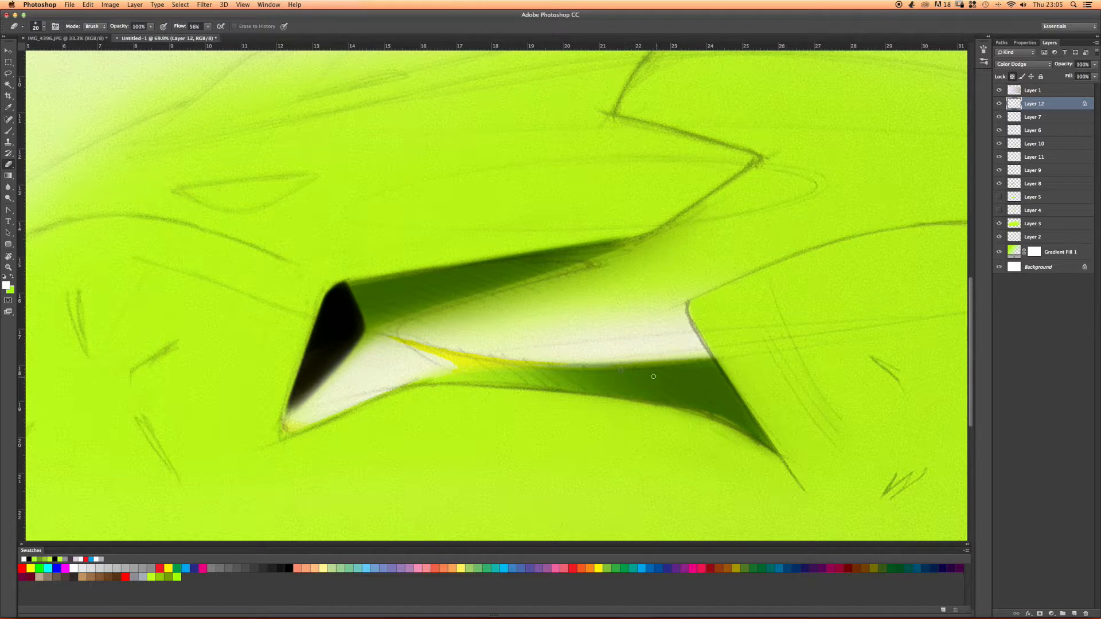
Lower the eraser's opacity to 41% and enlarge it to 125 px.
right_click(297, 321)
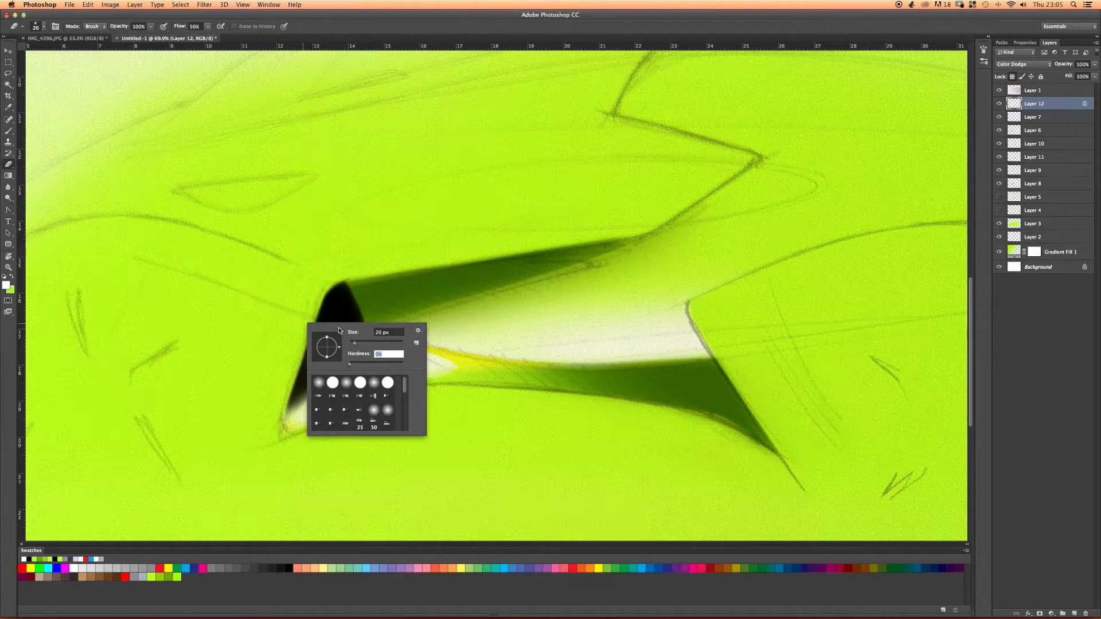
left_click_drag(148, 27, 127, 39)
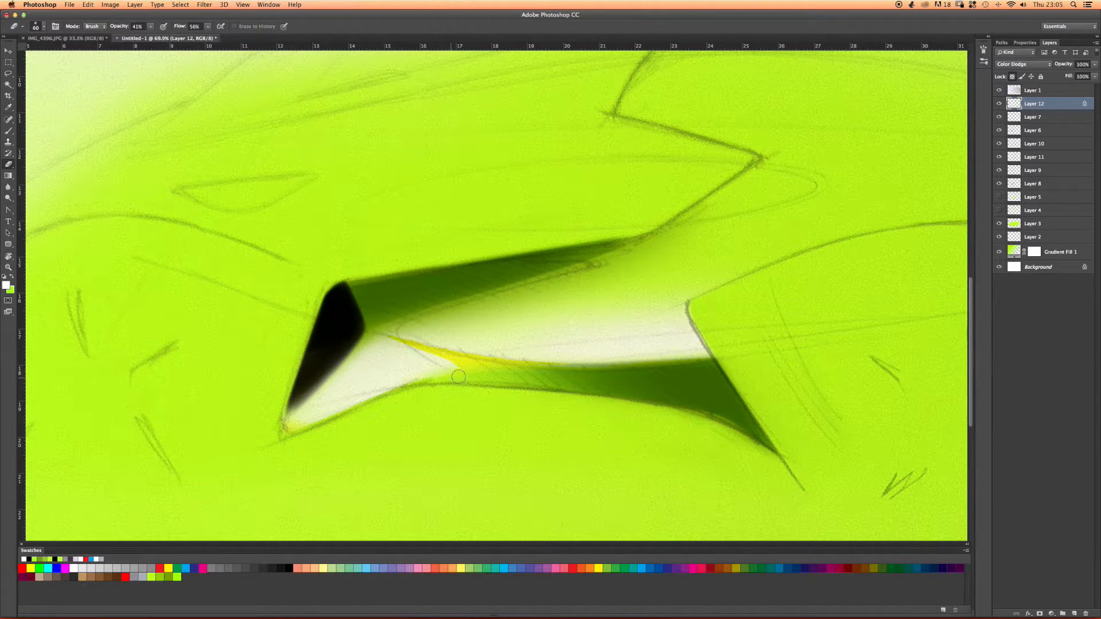
key("bracketright")
key("bracketright")
key("bracketright")
right_click(270, 121)
left_click(226, 141)
key("bracketright")
key("bracketright")
Try to fade the highlight beside the black intake along the crease with the 125 px eraser.
left_click_drag(431, 370, 381, 342)
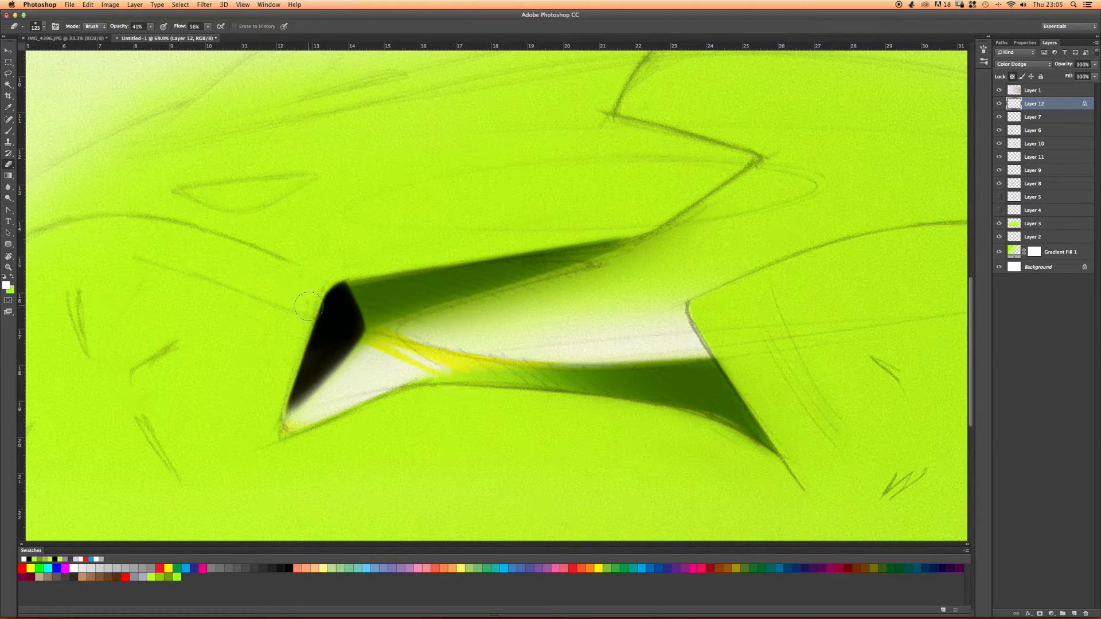
key("super+alt+z")
key("super+alt+z")
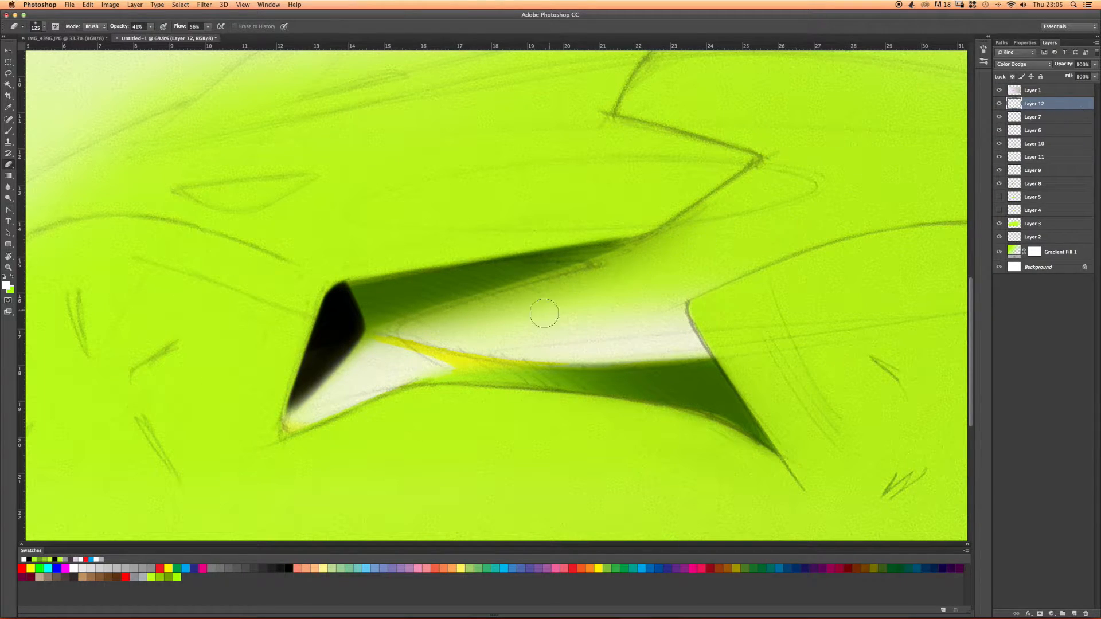
With Layer 12's transparent pixels unlocked, fade the highlight around the crease beside the intake, enlarging the eraser to 300 px.
mouse_move(371, 335)
left_mouse_down()
mouse_move(436, 358)
mouse_move(341, 315)
left_mouse_up()
key("bracketright")
key("bracketright")
key("bracketright")
left_click_drag(480, 383, 337, 311)
key("bracketright")
key("bracketright")
left_click_drag(452, 386, 266, 303)
left_click_drag(478, 369, 343, 326)
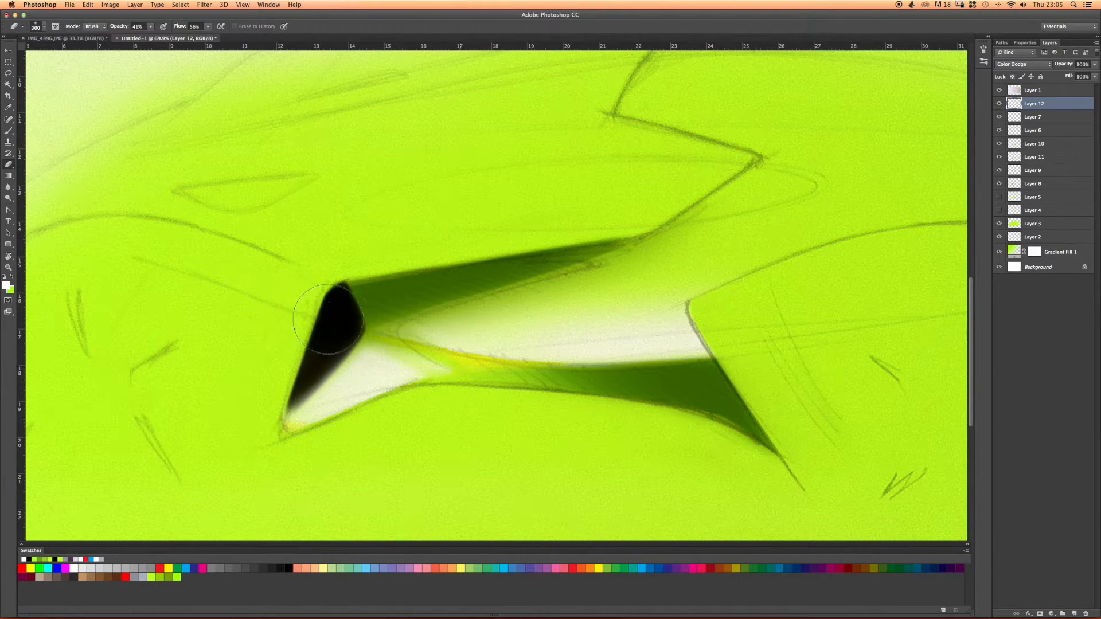
left_click_drag(475, 381, 260, 312)
Create a new layer above Layer 12 and set up the Brush with lime green as the foreground colour.
key("z")
mouse_move(405, 301)
left_mouse_down()
mouse_move(357, 299)
mouse_move(427, 301)
left_mouse_up()
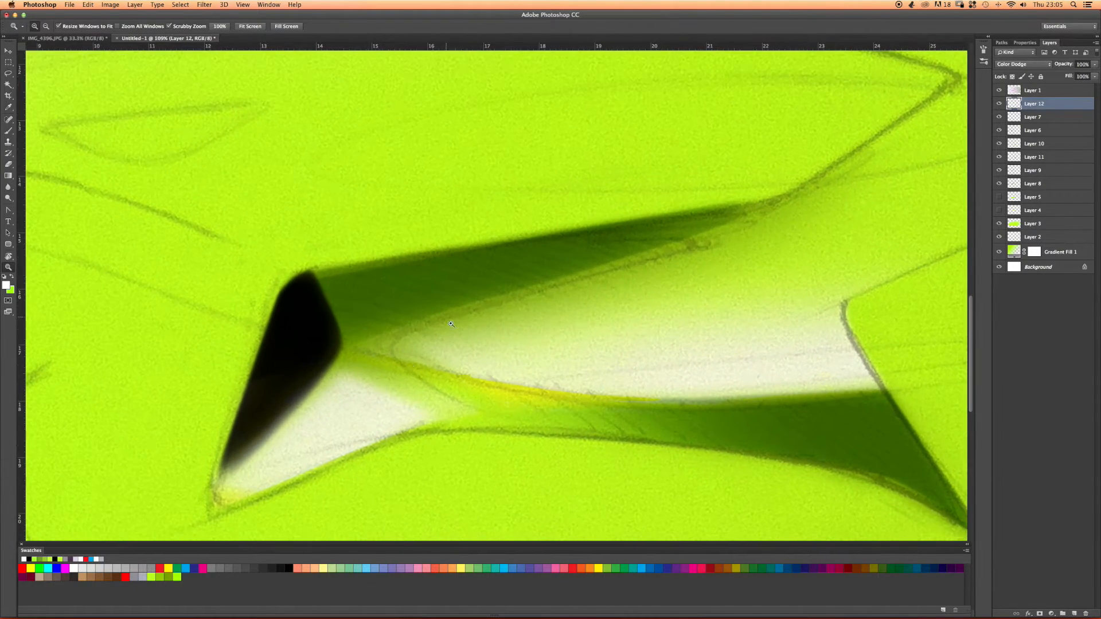
mouse_move(509, 341)
left_mouse_down()
mouse_move(431, 332)
mouse_move(480, 329)
left_mouse_up()
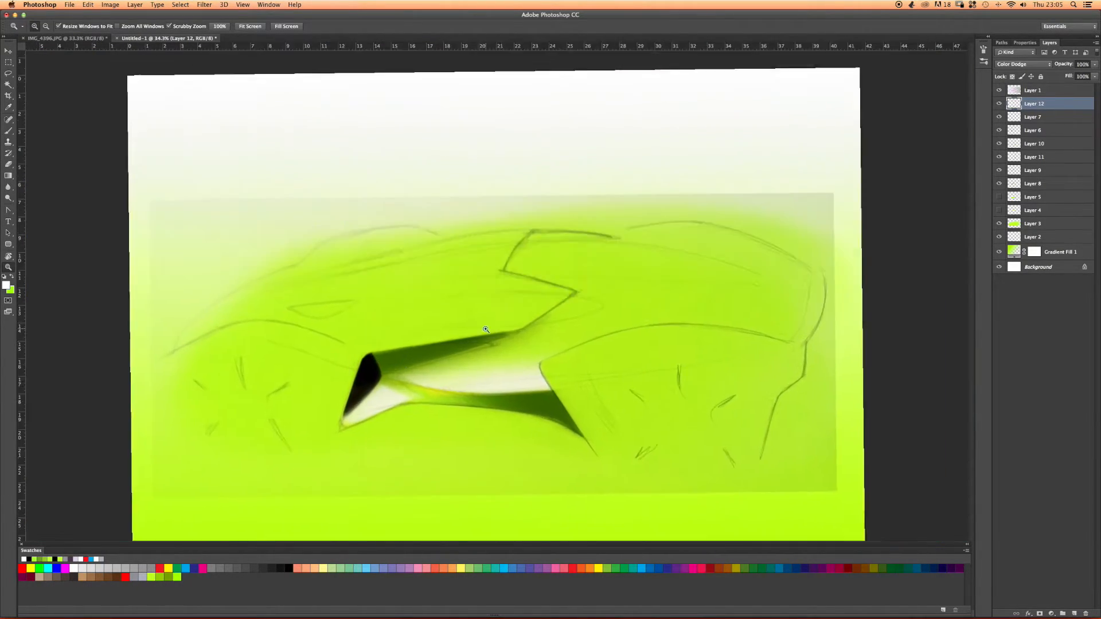
key("e")
key("z")
left_click_drag(473, 267, 453, 264)
key("e")
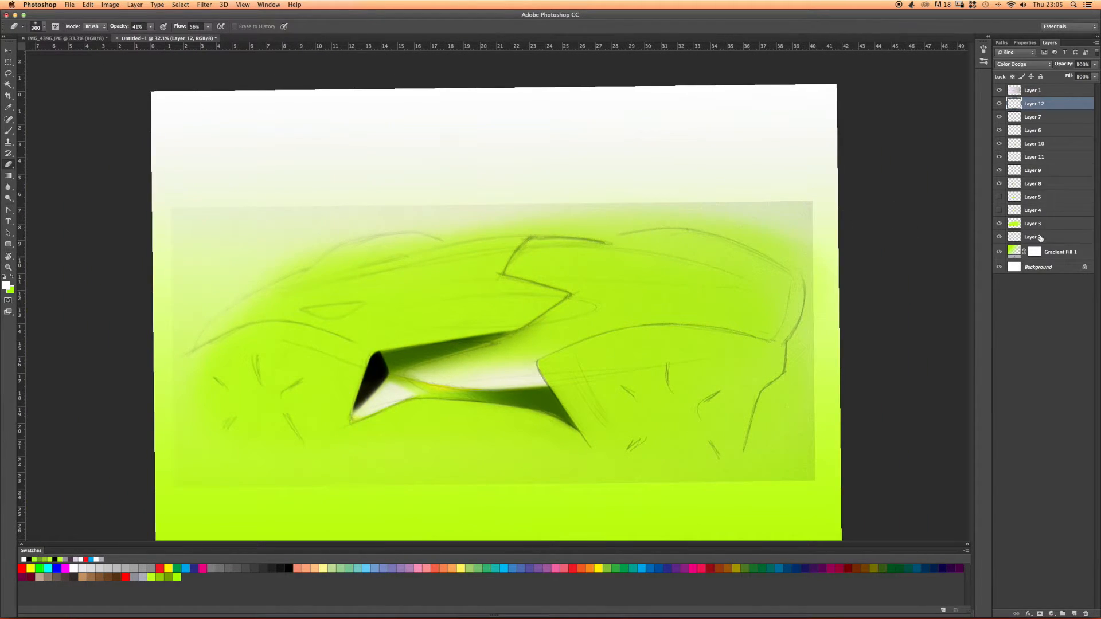
left_click(1076, 613)
key("b")
key("]")
left_click(10, 277)
Paint green along the lower sill recess with a 125 px brush and set Layer 13's blend mode to Multiply.
key("bracketleft")
key("bracketleft")
key("bracketleft")
key("bracketleft")
key("bracketleft")
key("bracketleft")
key("bracketleft")
key("bracketleft")
key("bracketleft")
key("bracketleft")
key("bracketleft")
key("bracketleft")
mouse_move(416, 378)
left_mouse_down()
mouse_move(467, 400)
mouse_move(410, 373)
mouse_move(516, 402)
left_mouse_up()
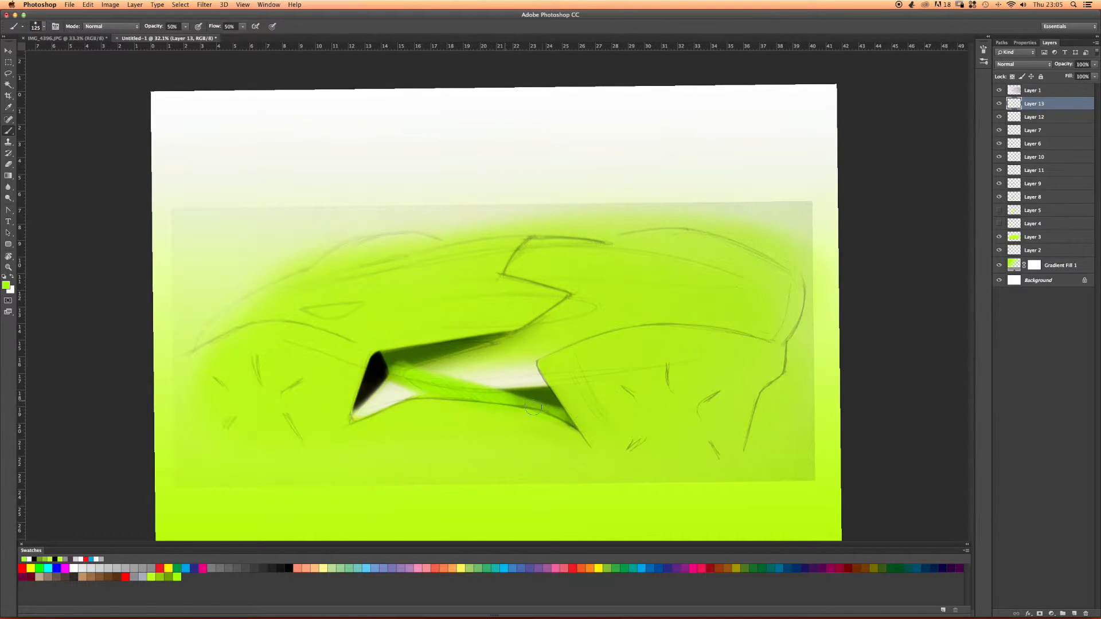
left_click(1018, 64)
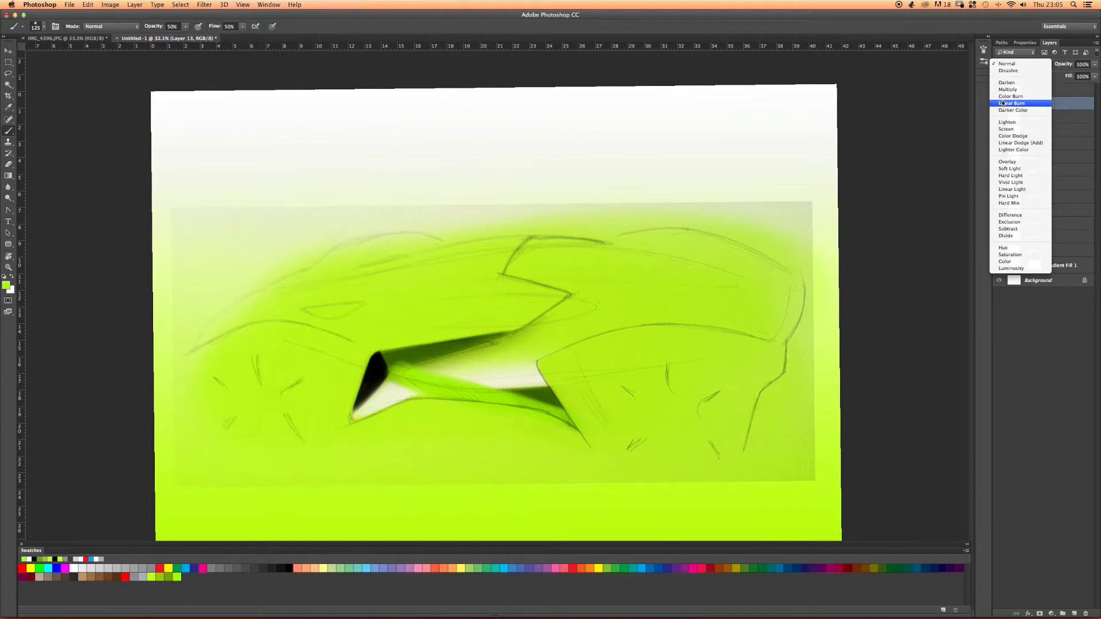
left_click(1021, 91)
Erase Layer 13's green spill from the white highlight and below the sill edge, enlarging the eraser from 80 to 150 px.
key("z")
left_click(439, 407)
key("e")
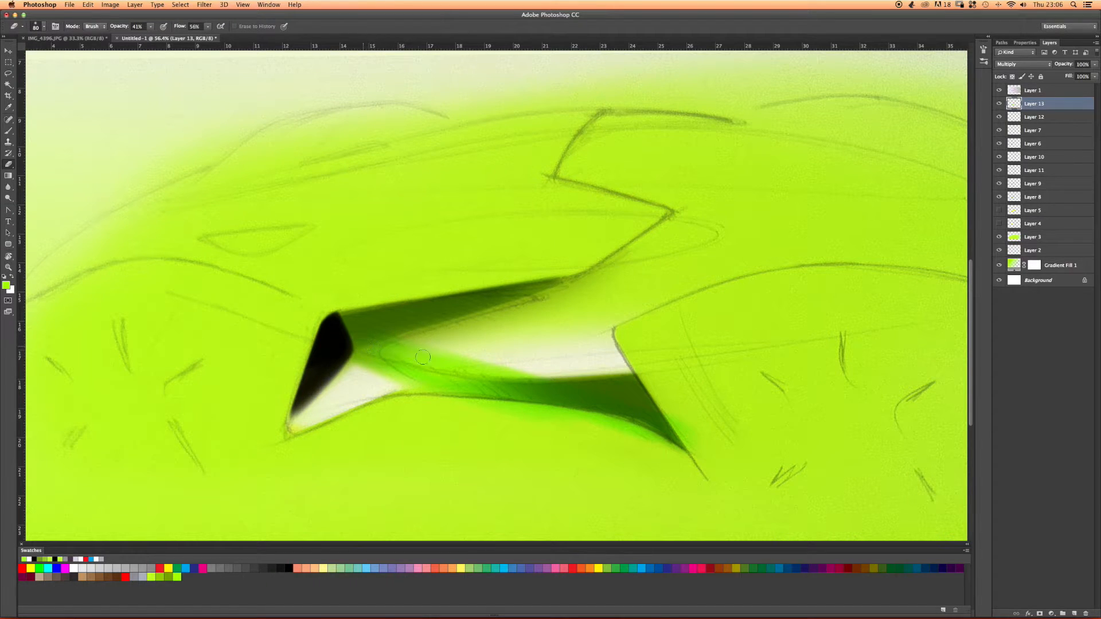
left_click_drag(440, 366, 536, 373)
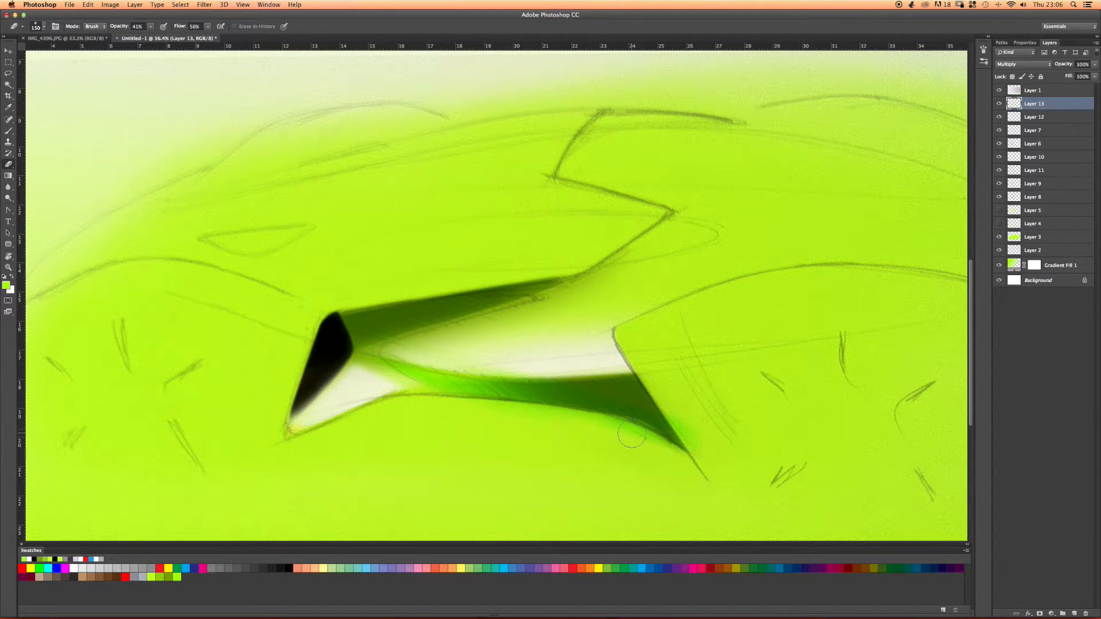
right_click(703, 455)
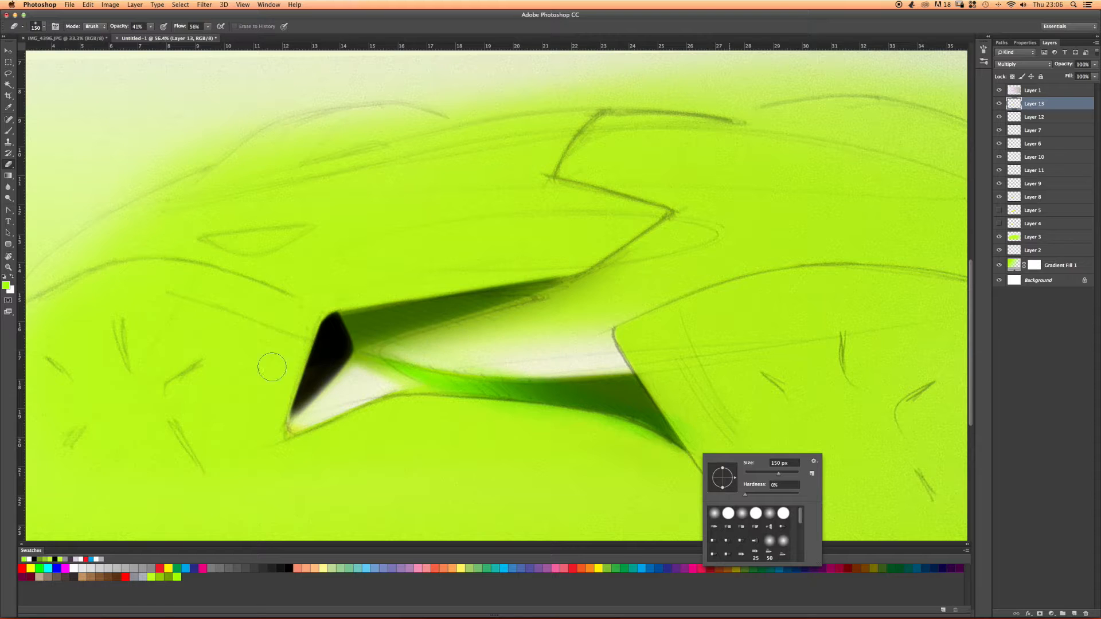
left_click(423, 467)
On a new layer above Layer 13, paint a broad dark green band over the right-hand wheel arch with a 600 px brush.
key("z")
mouse_move(528, 270)
left_mouse_down()
mouse_move(500, 277)
mouse_move(552, 285)
left_mouse_up()
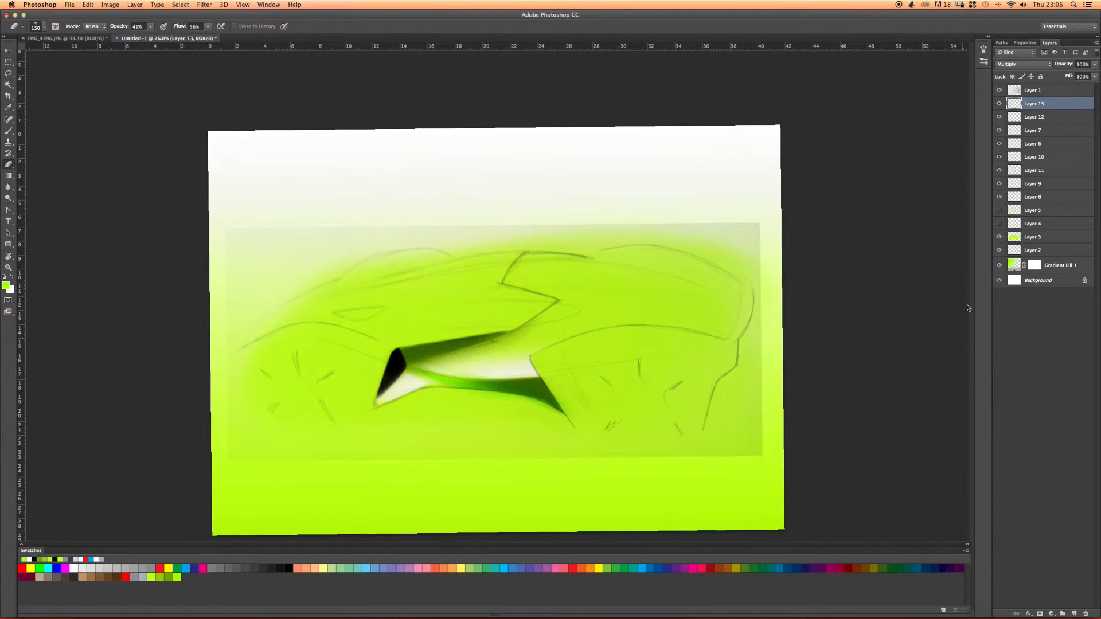
left_click(1074, 613)
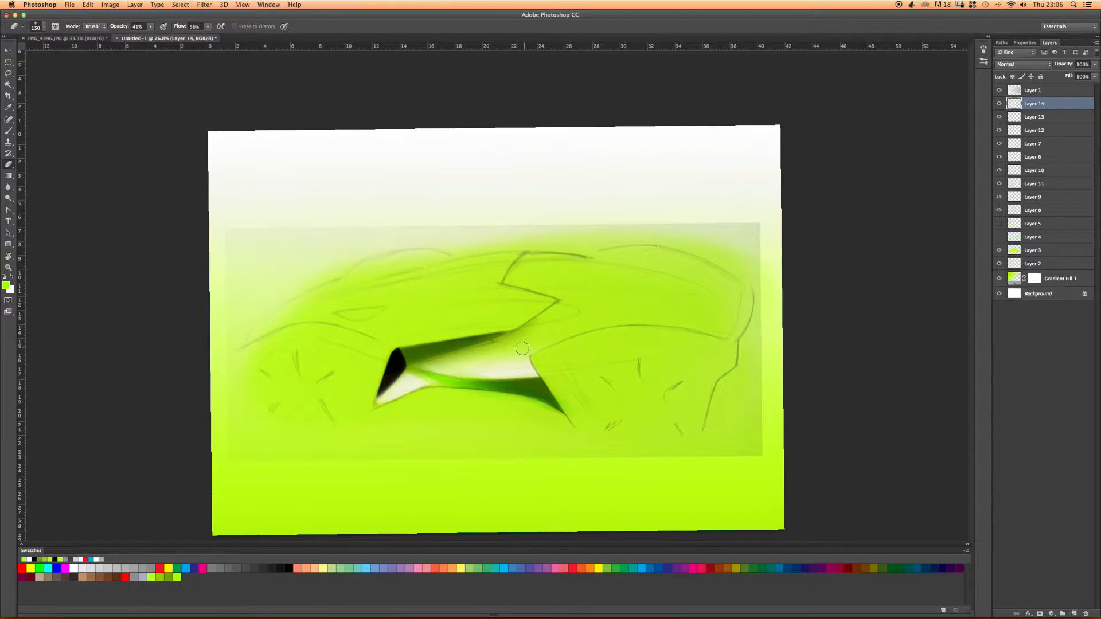
key("b")
key("bracketright")
key("bracketright")
key("bracketright")
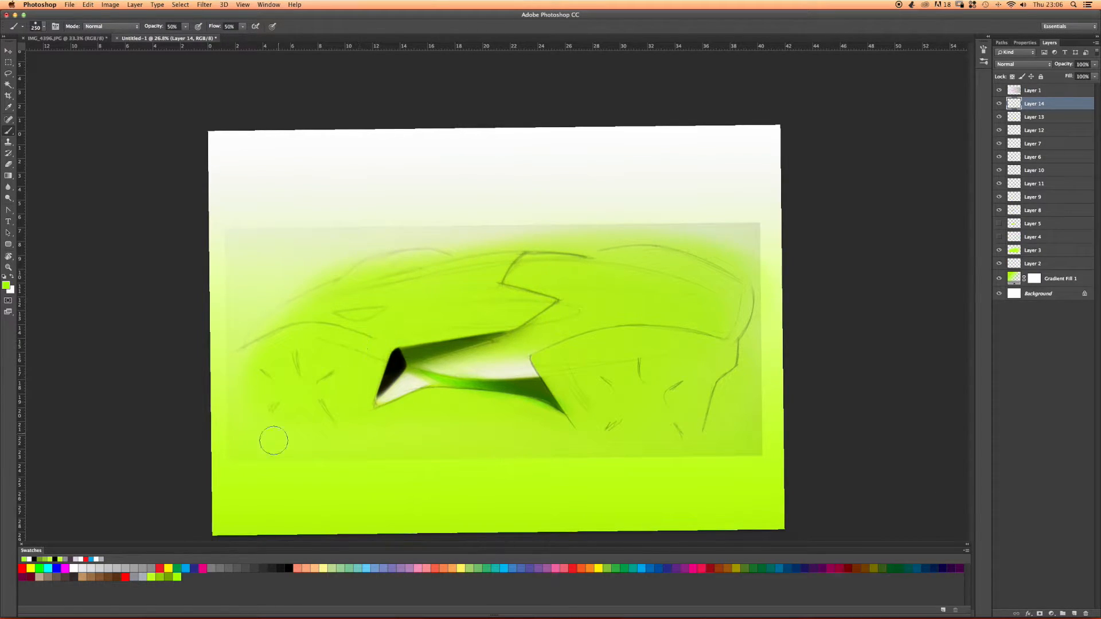
left_click(169, 577)
key("bracketright")
key("bracketright")
key("bracketright")
mouse_move(583, 346)
left_mouse_down()
mouse_move(651, 341)
mouse_move(585, 361)
mouse_move(690, 352)
mouse_move(572, 374)
mouse_move(759, 374)
mouse_move(678, 354)
mouse_move(704, 364)
mouse_move(679, 331)
mouse_move(572, 360)
mouse_move(717, 350)
left_mouse_up()
Erase the dark green below the right-hand wheel arch line, starting at 150 px and continuing with a harder 300 px eraser.
key("e")
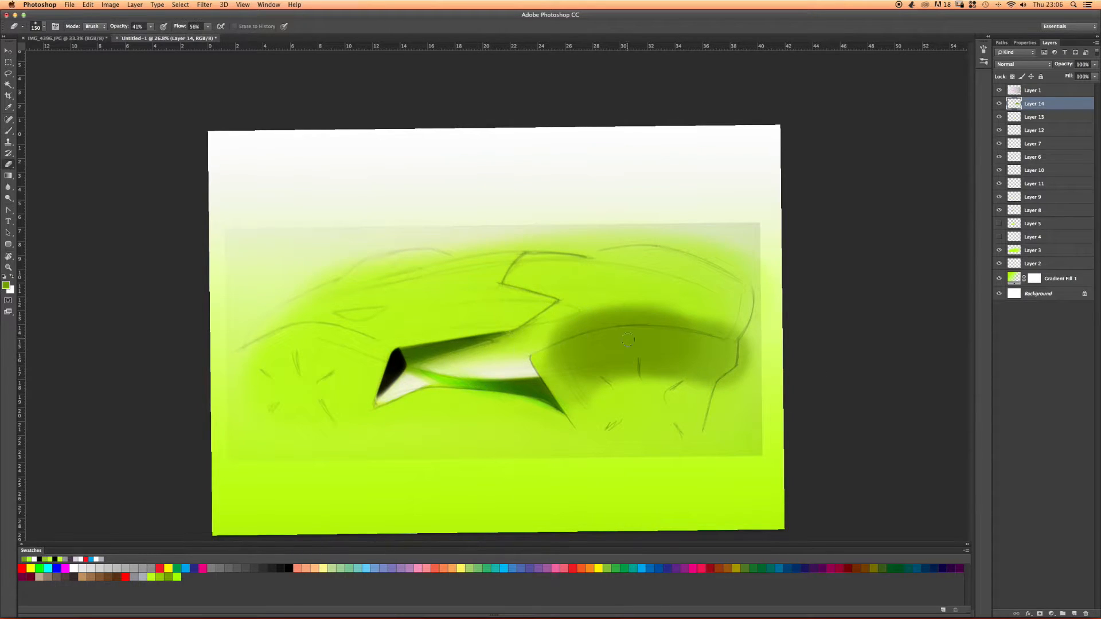
mouse_move(579, 344)
left_mouse_down()
mouse_move(605, 335)
mouse_move(538, 358)
mouse_move(597, 335)
mouse_move(560, 352)
mouse_move(642, 333)
mouse_move(554, 351)
mouse_move(662, 332)
mouse_move(599, 339)
mouse_move(716, 342)
left_mouse_up()
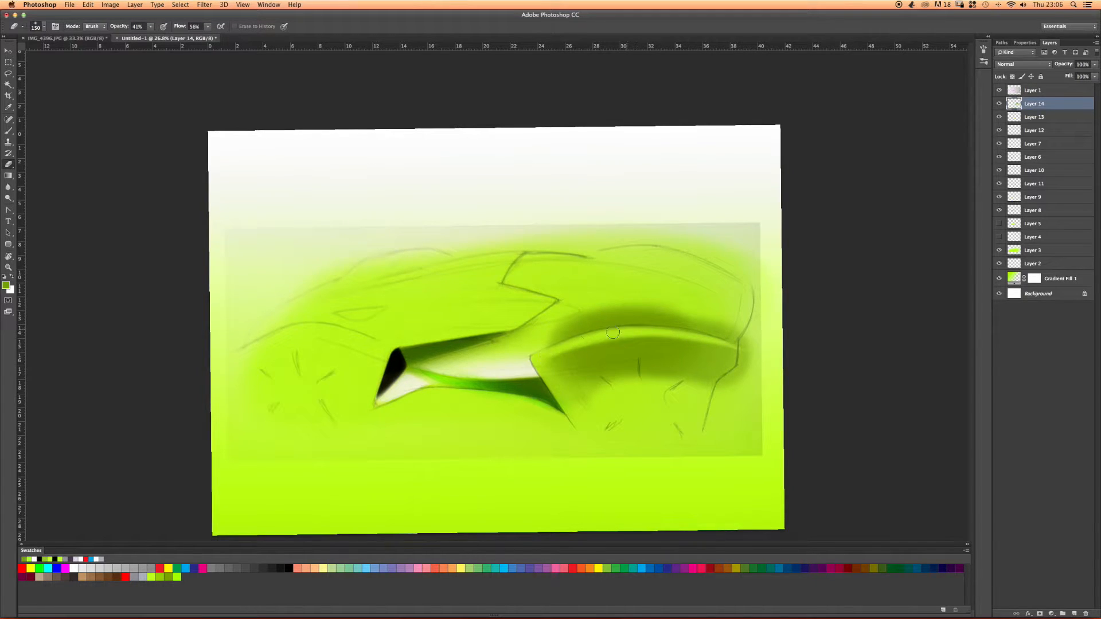
key("bracketright")
right_click(636, 360)
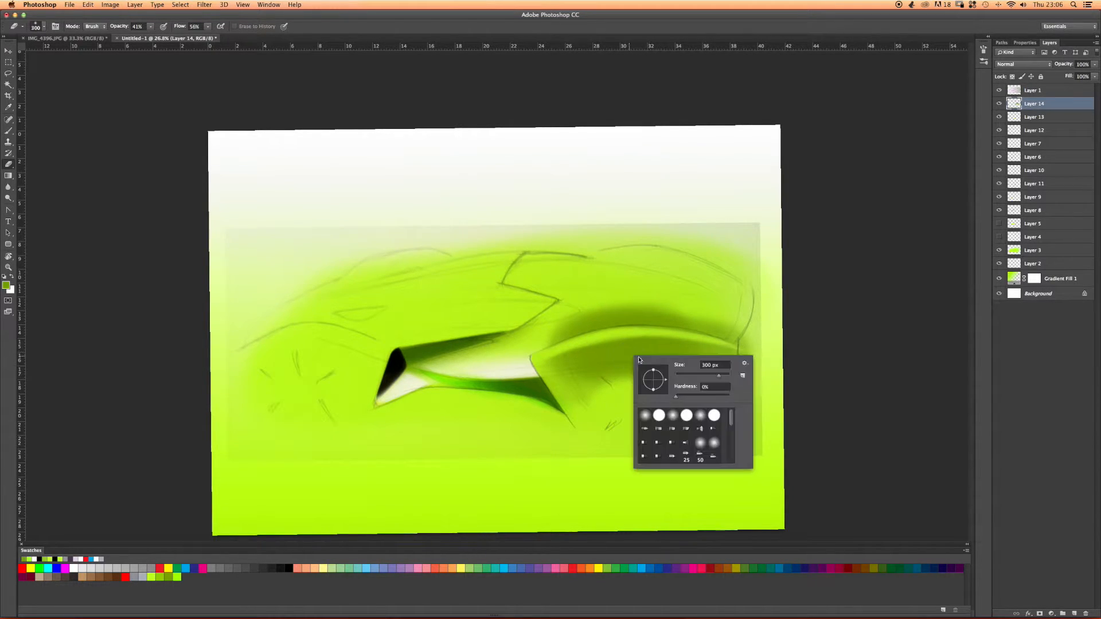
left_click_drag(675, 396, 710, 398)
left_click_drag(543, 370, 731, 352)
left_click_drag(599, 351, 733, 349)
left_click_drag(576, 353, 713, 351)
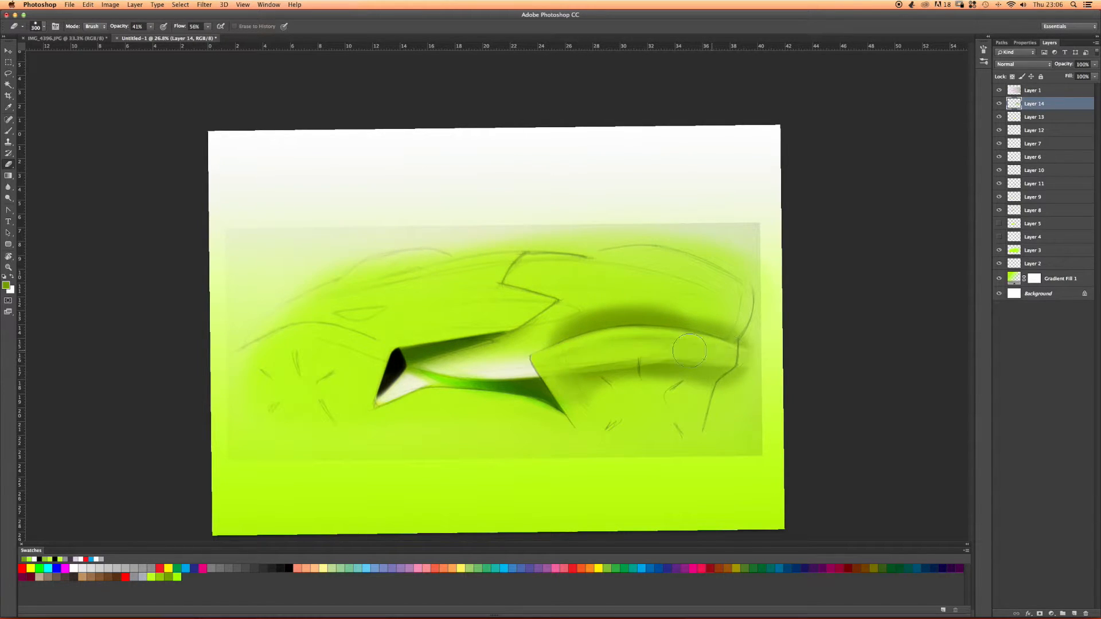
mouse_move(595, 349)
left_mouse_down()
mouse_move(749, 357)
mouse_move(532, 376)
mouse_move(737, 372)
left_mouse_up()
mouse_move(555, 381)
left_mouse_down()
mouse_move(618, 384)
mouse_move(683, 408)
mouse_move(734, 387)
mouse_move(717, 372)
mouse_move(725, 357)
mouse_move(532, 374)
mouse_move(637, 373)
mouse_move(741, 394)
left_mouse_up()
Trim the arch shadow near the sill end of the right-hand wheel arch with a 150 px eraser.
key("bracketleft")
key("bracketleft")
key("bracketleft")
key("bracketleft")
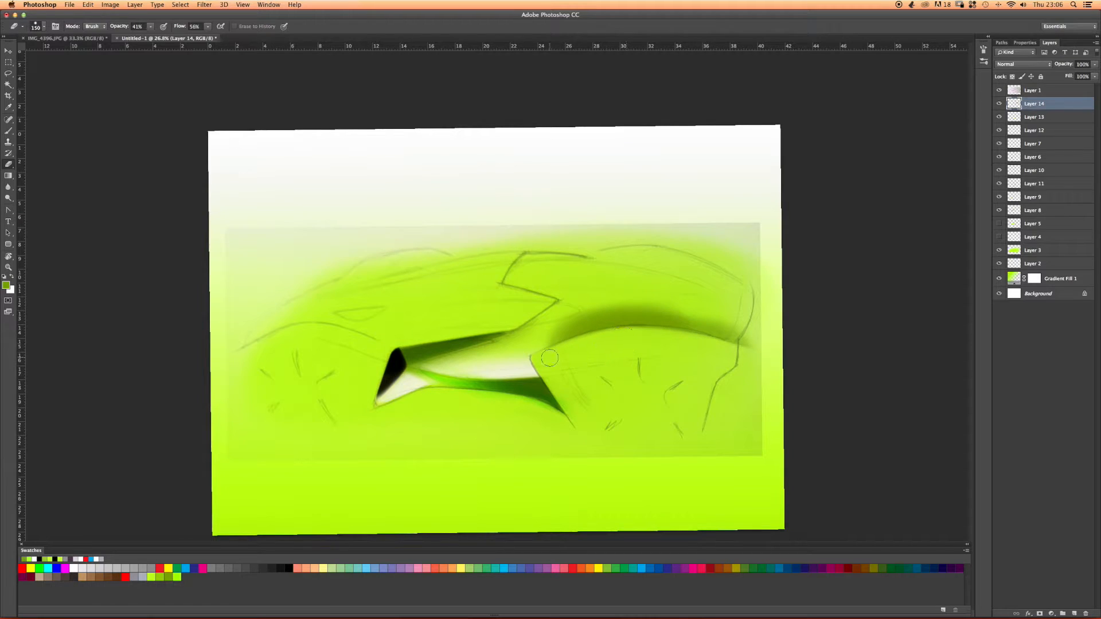
left_click_drag(621, 335, 543, 327)
Soften the arch shadow's upper edge with a soft 900 px eraser and set Layer 14's blend mode to Multiply.
right_click(565, 298)
key("Return")
key("bracketright")
key("bracketright")
key("bracketright")
key("bracketright")
key("bracketright")
key("bracketright")
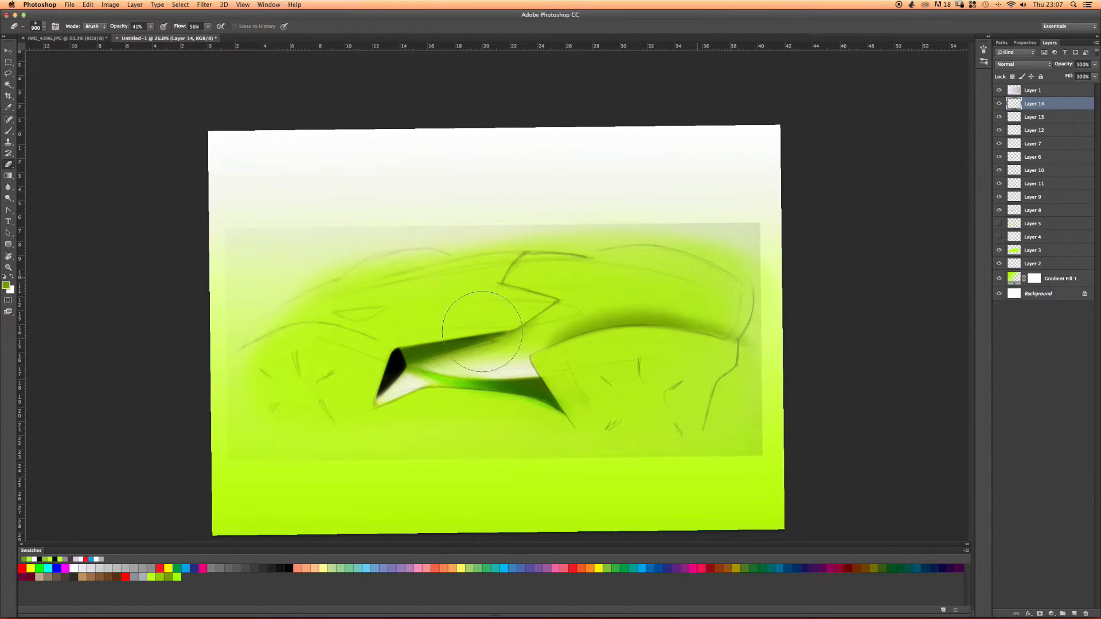
left_click(1023, 63)
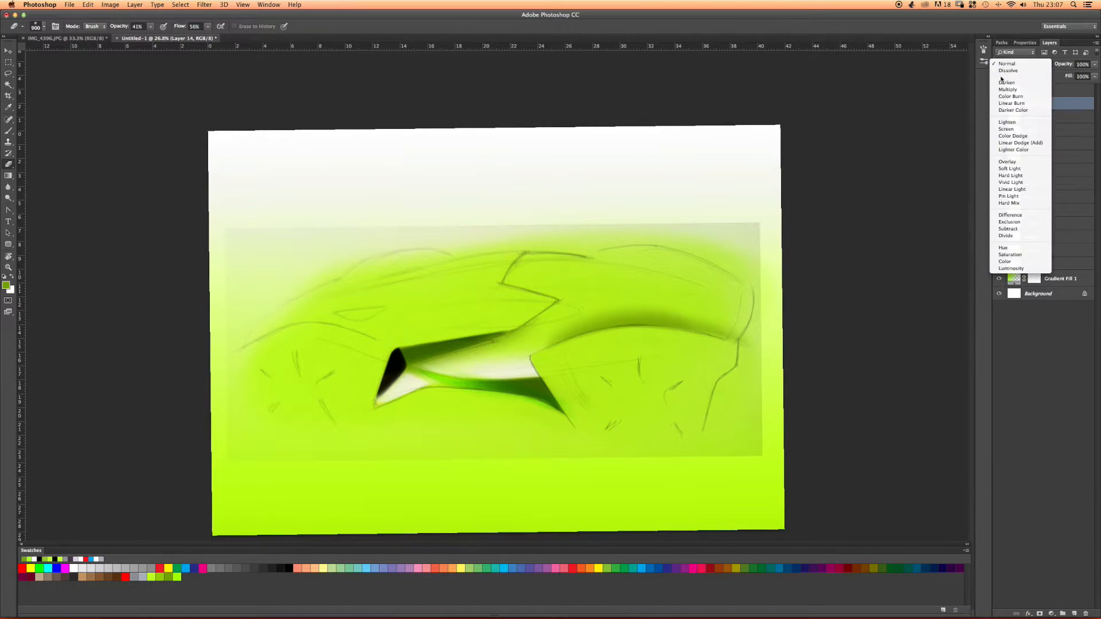
left_click(1001, 94)
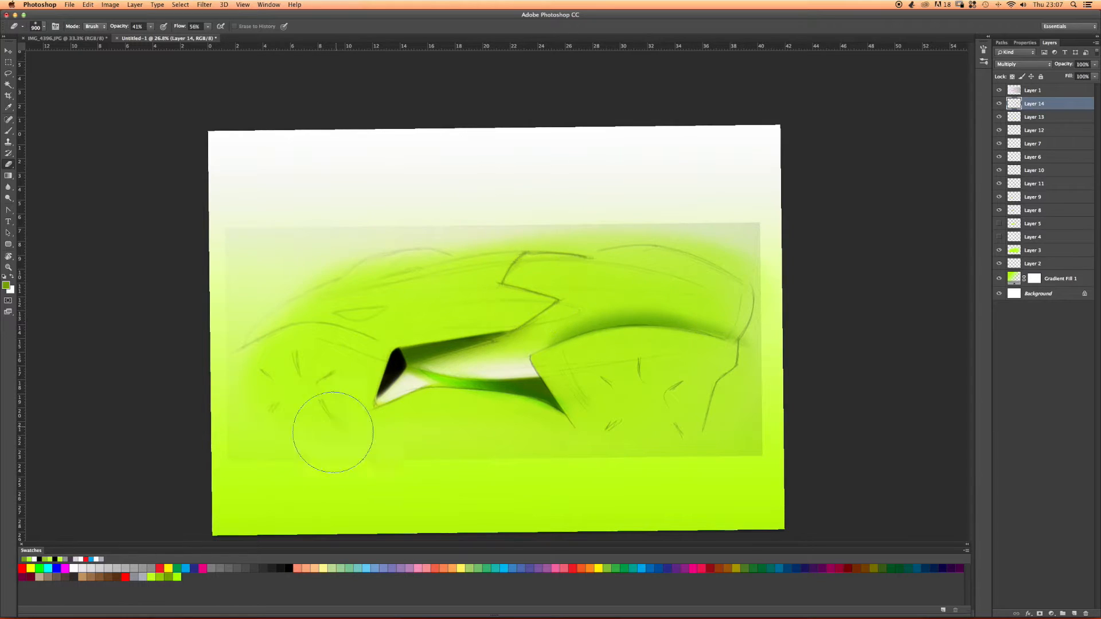
On a new layer above Layer 14, paint white highlights over both wheel arches with a softened 600 px brush.
left_click(1072, 612)
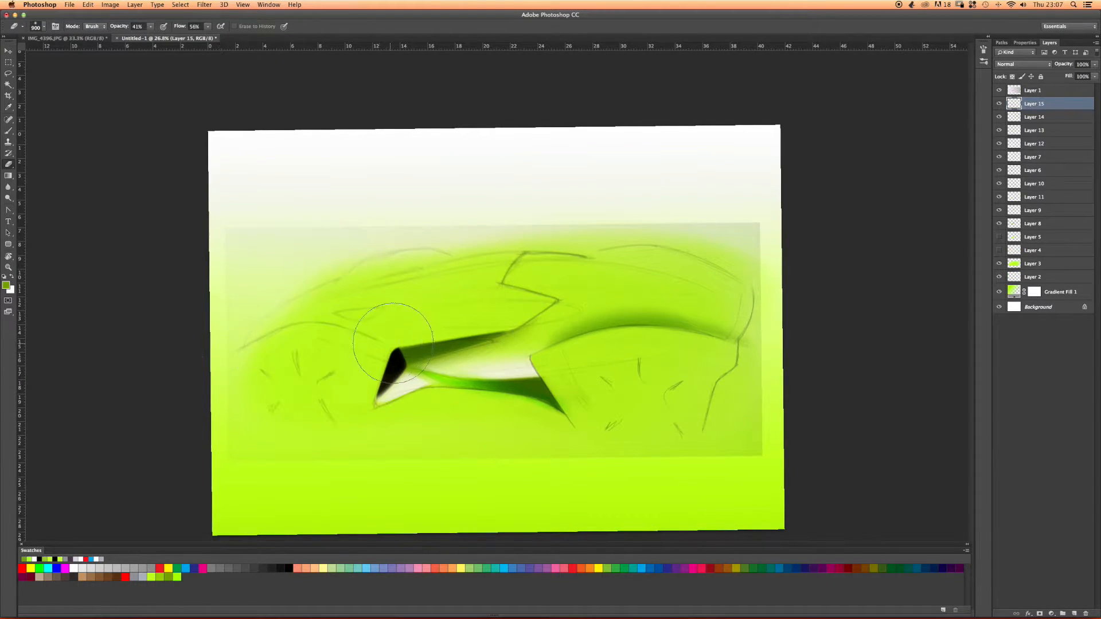
key("b")
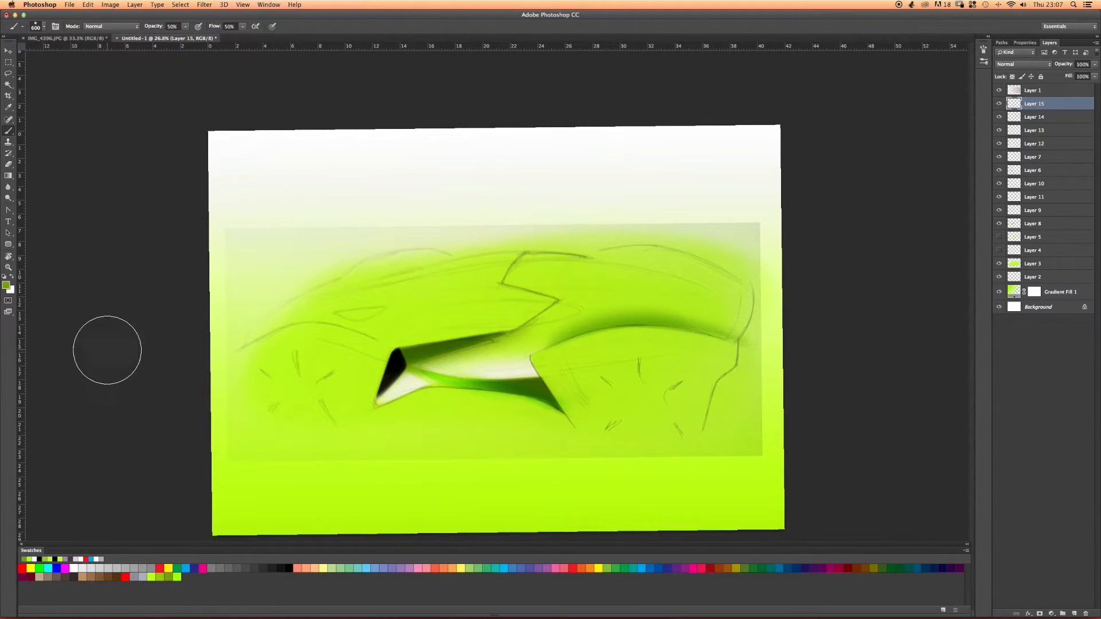
key("x")
right_click(634, 335)
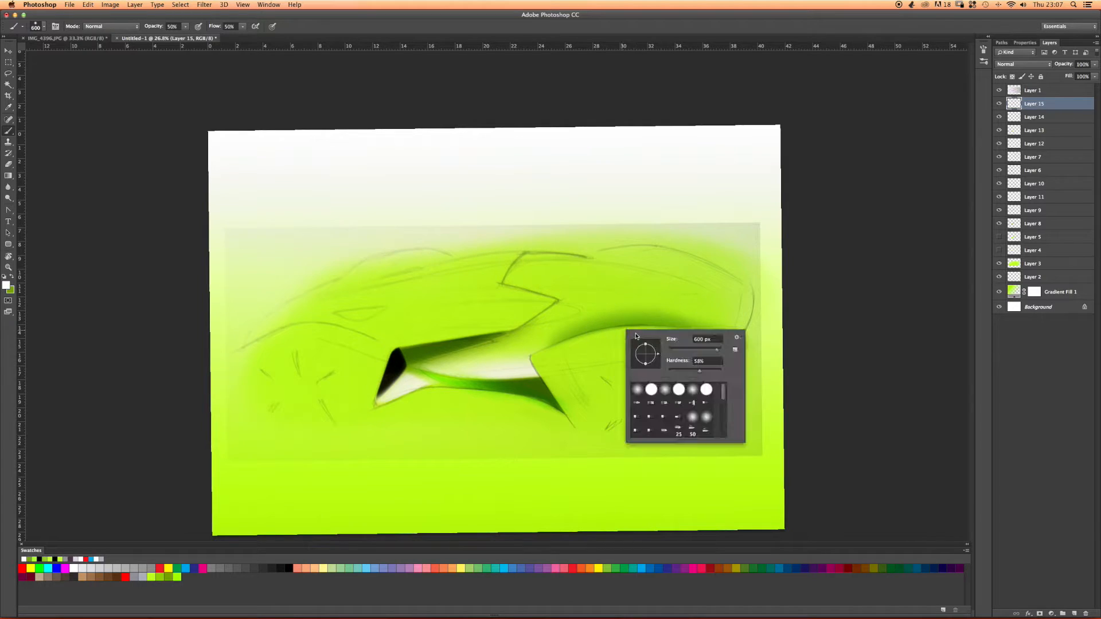
left_click_drag(693, 374, 659, 371)
left_click(98, 171)
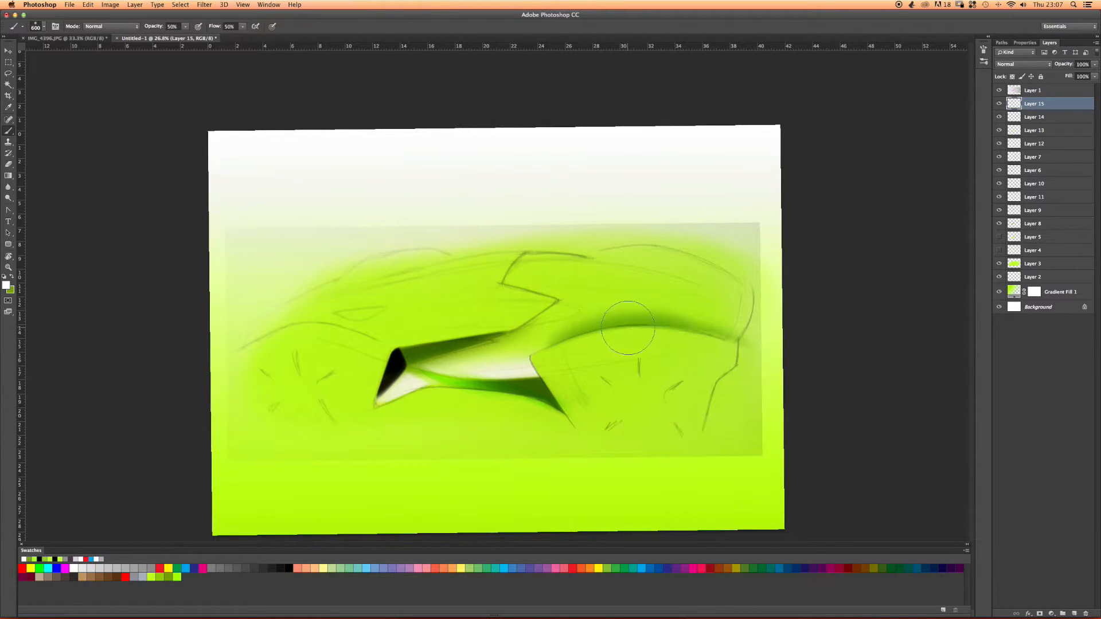
mouse_move(642, 334)
left_mouse_down()
mouse_move(573, 344)
mouse_move(695, 335)
mouse_move(559, 344)
left_mouse_up()
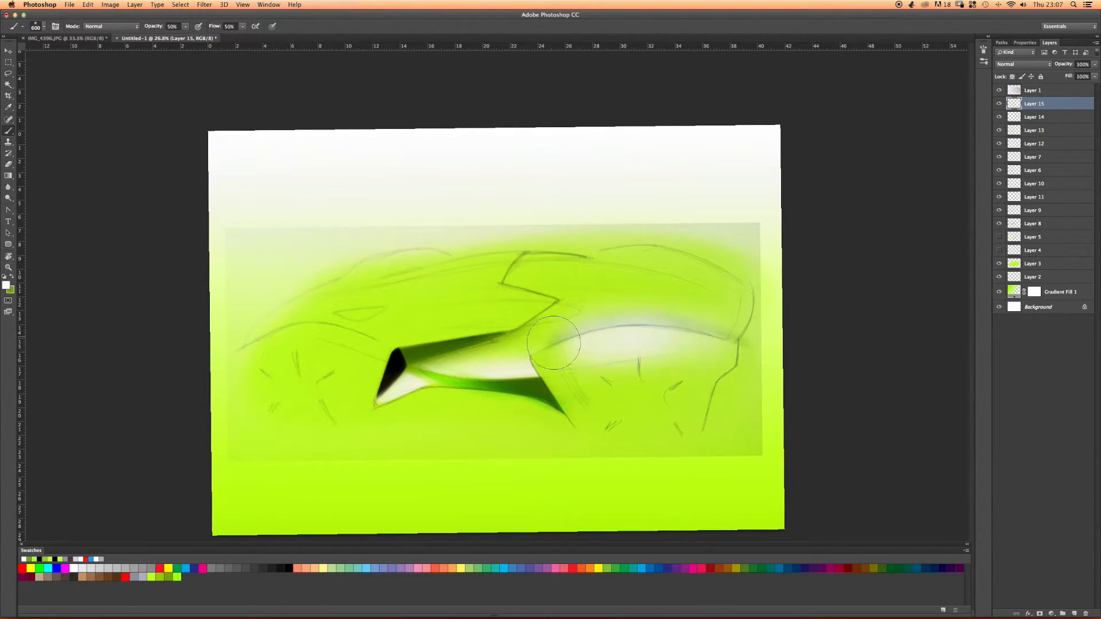
left_click_drag(358, 327, 301, 332)
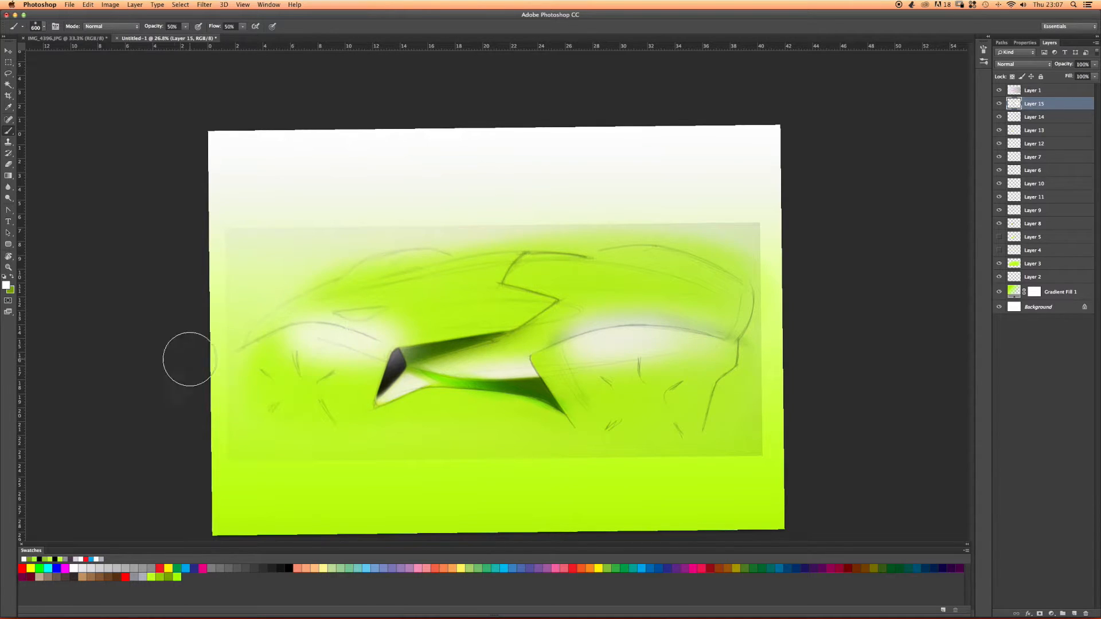
Erase the white highlight above the left-hand wheel arch line with a 125 to 150 px eraser on Layer 15.
key("e")
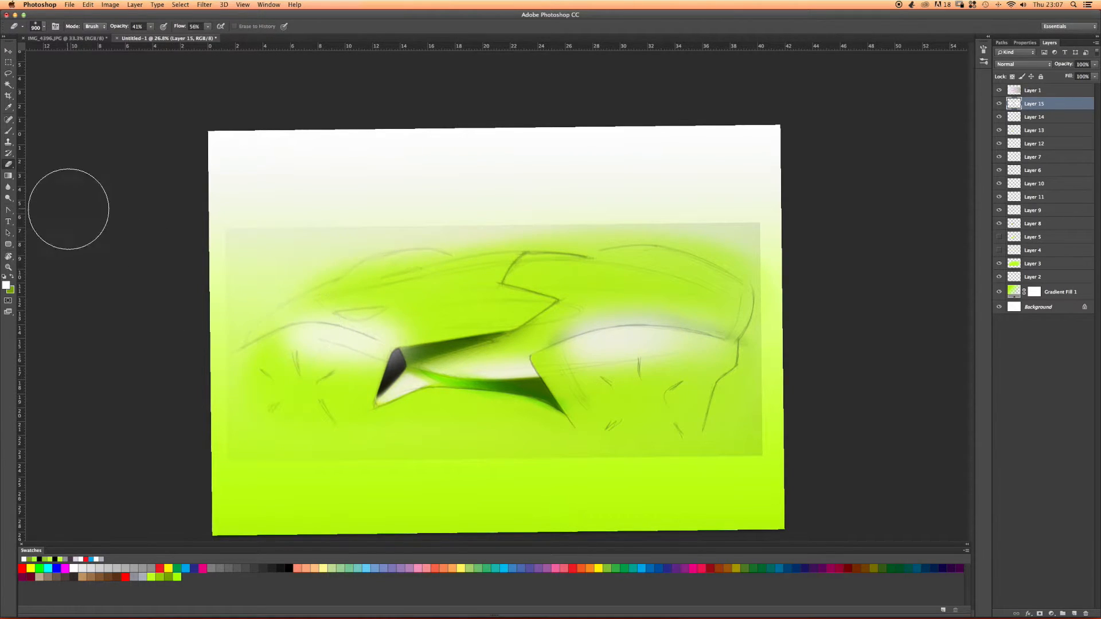
key("bracketleft")
key("bracketleft")
key("bracketleft")
key("bracketleft")
key("bracketleft")
key("bracketleft")
key("bracketleft")
key("bracketleft")
key("bracketleft")
key("bracketleft")
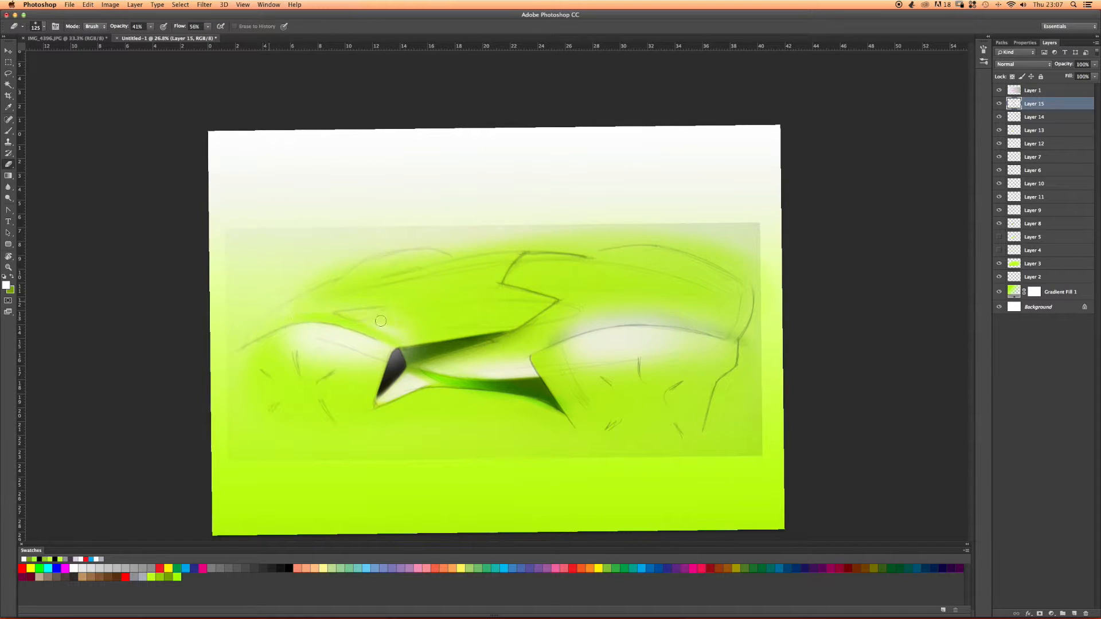
key("bracketright")
key("bracketright")
key("bracketright")
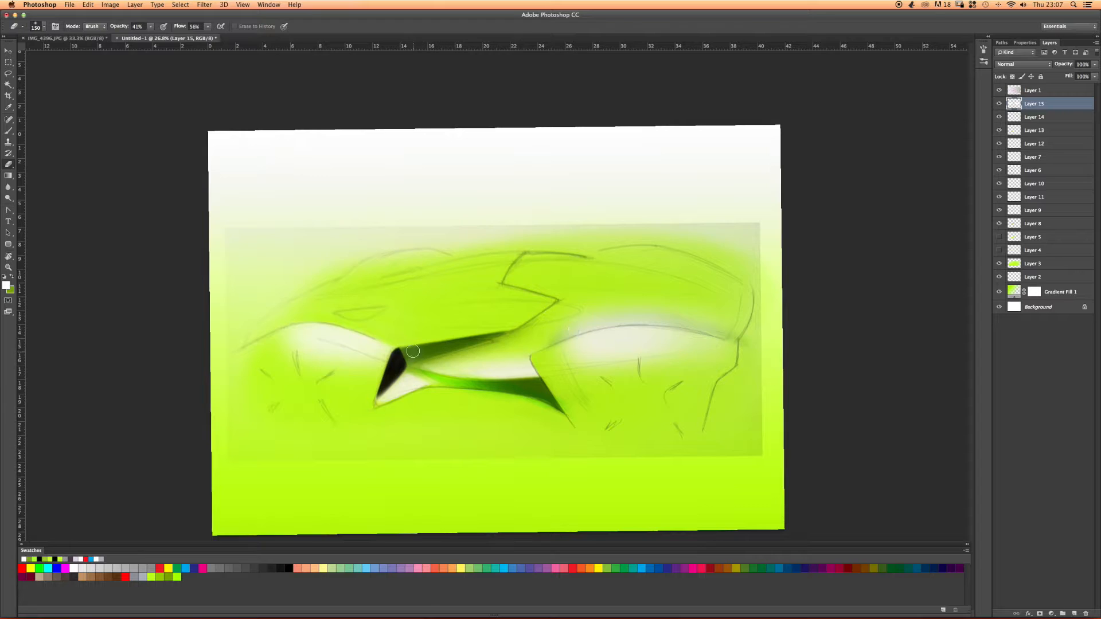
Set the eraser to 100% opacity and 300 px and clean the highlight's edge along the left-hand wheel arch.
left_click_drag(151, 27, 186, 42)
left_click(373, 324)
key("bracketright")
key("bracketright")
key("bracketright")
key("bracketright")
key("super+i")
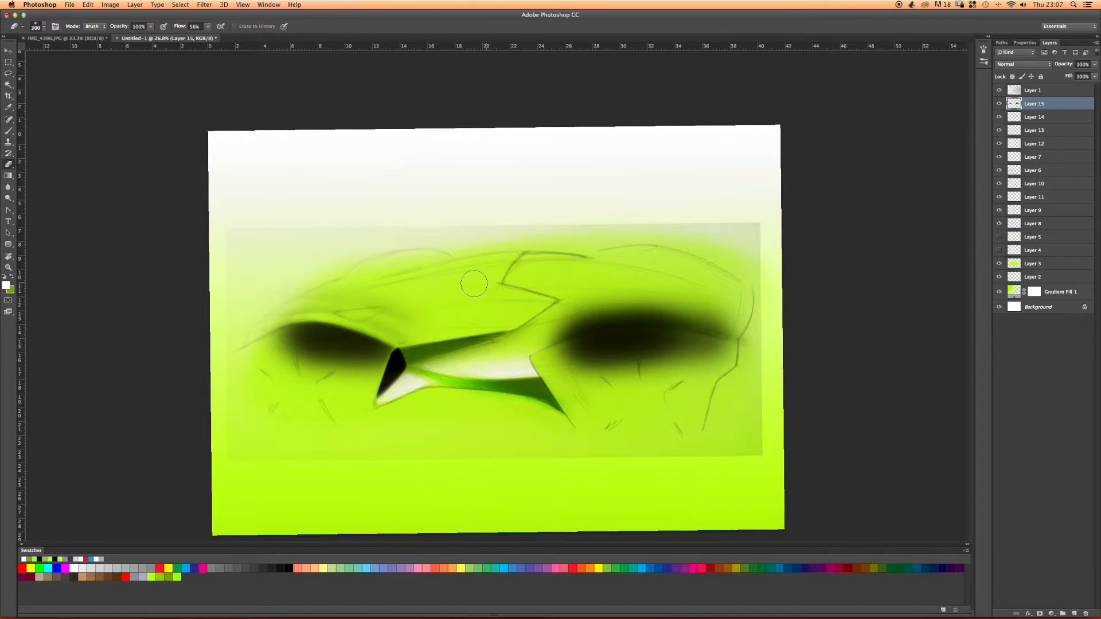
key("super+z")
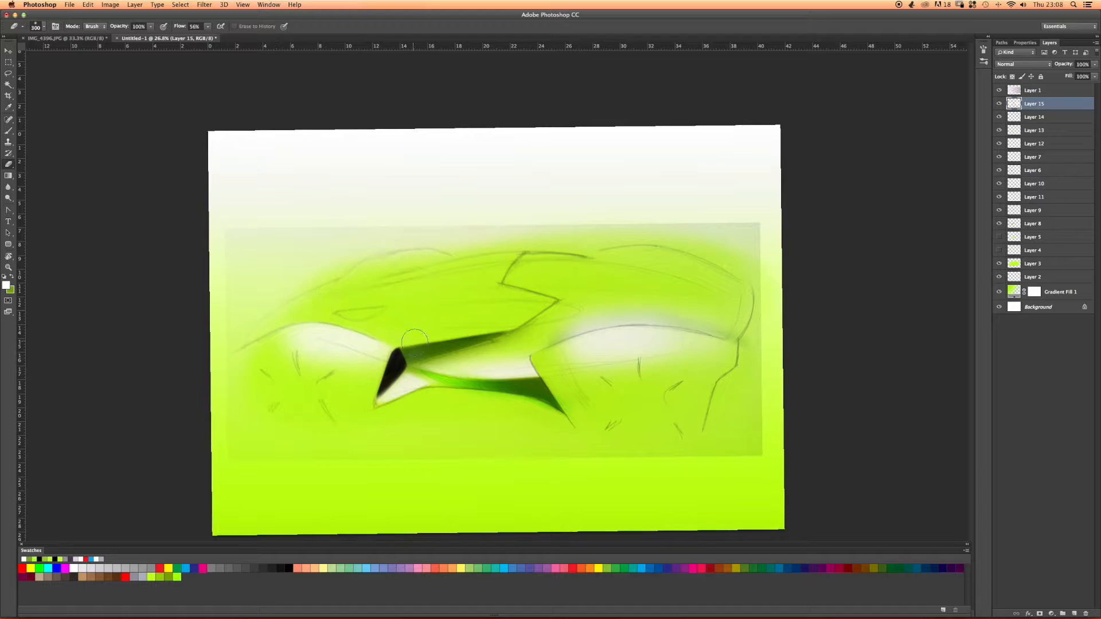
key("super+z")
key("super+z")
key("super+z")
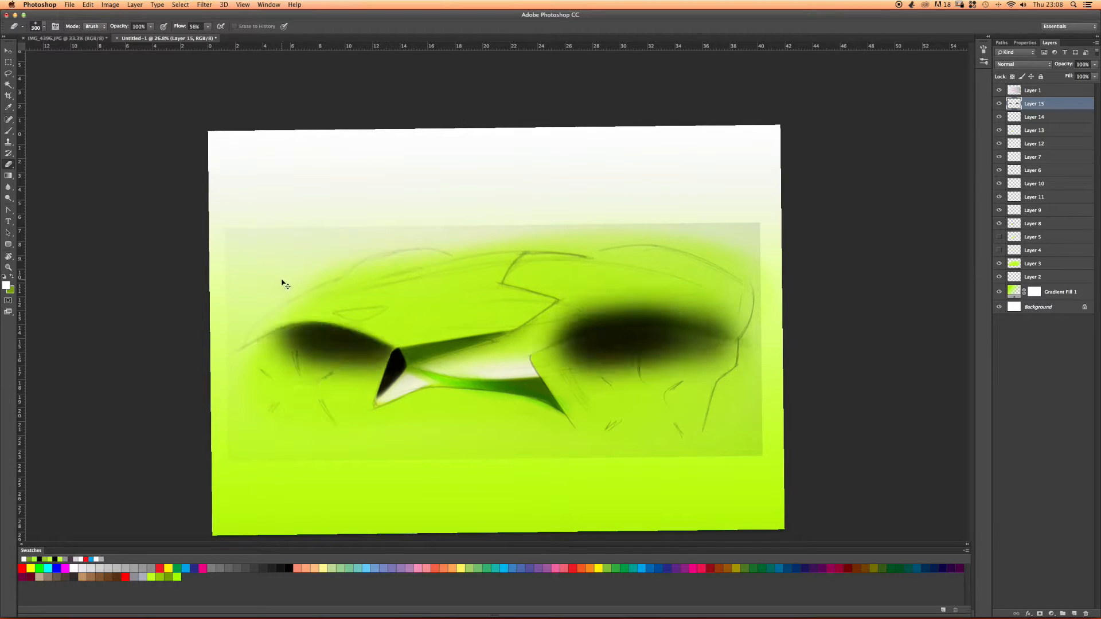
key("super+z")
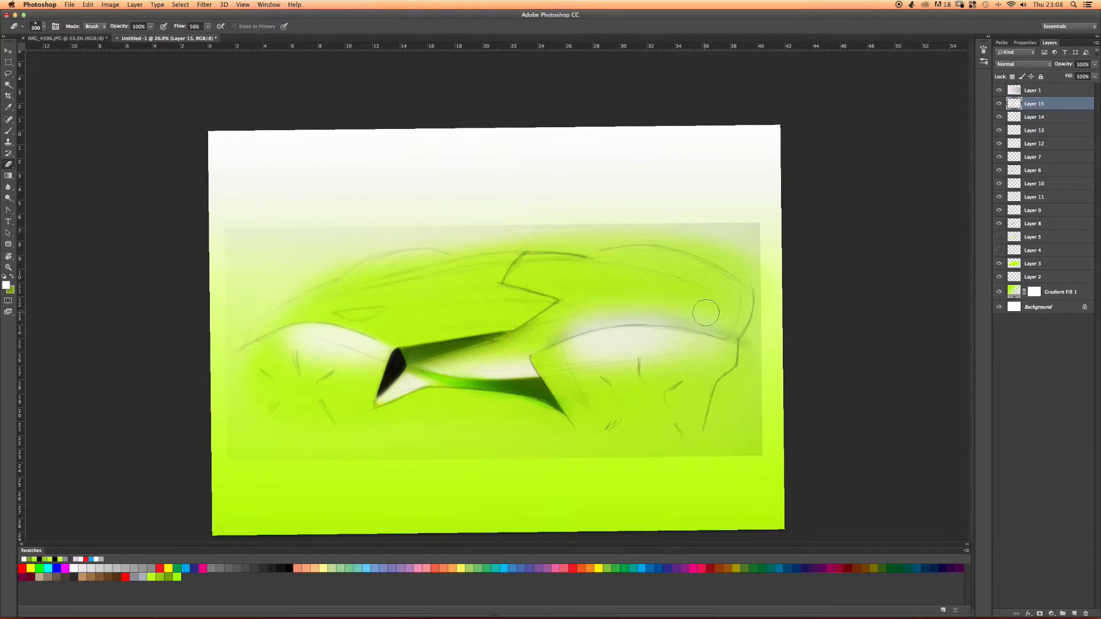
Erase the white above the right-hand wheel arch line and fade both highlights' lower edges with a soft 900 px eraser at 43% opacity.
mouse_move(736, 317)
left_mouse_down()
mouse_move(599, 317)
mouse_move(633, 315)
mouse_move(548, 331)
mouse_move(715, 322)
mouse_move(649, 315)
mouse_move(764, 344)
left_mouse_up()
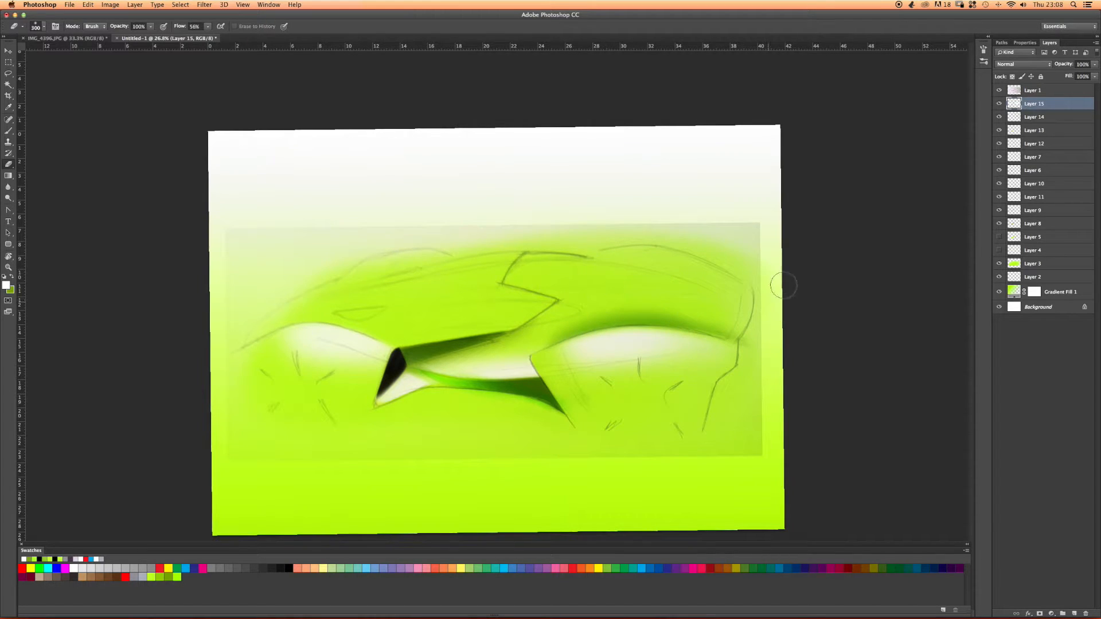
right_click(547, 378)
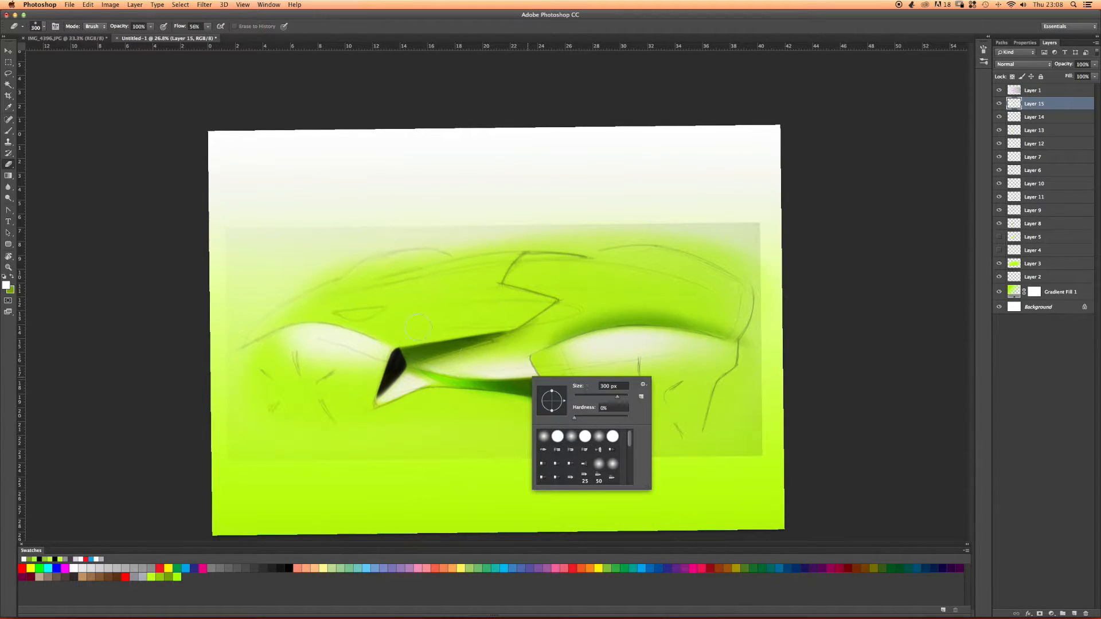
left_click(145, 87)
left_click(151, 26)
left_click(127, 37)
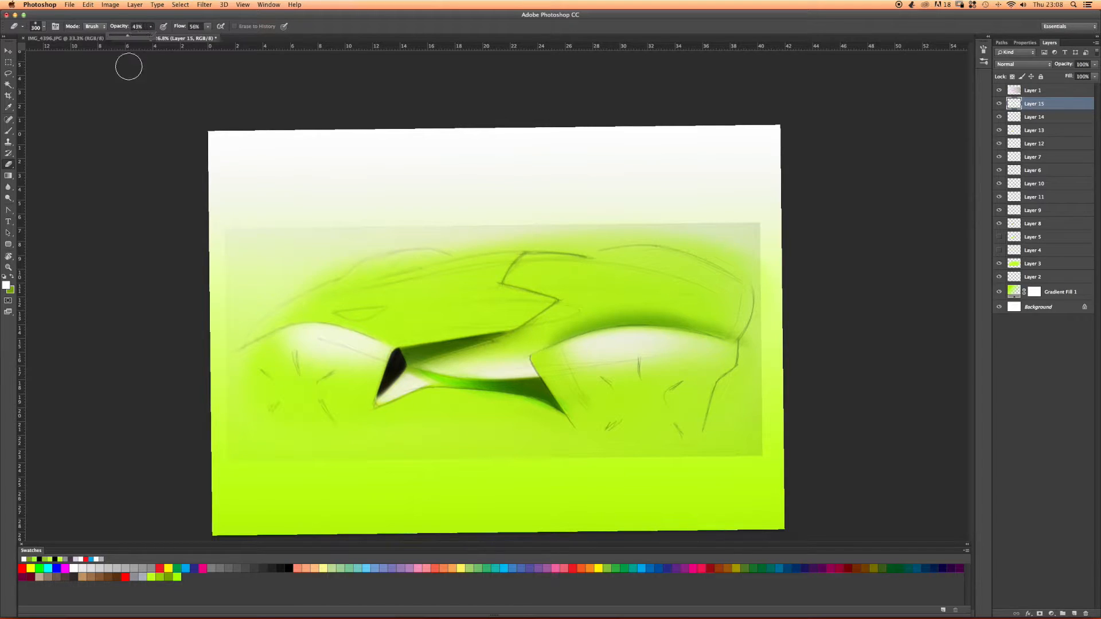
key("bracketright")
key("bracketright")
key("bracketright")
key("bracketright")
key("bracketright")
key("bracketright")
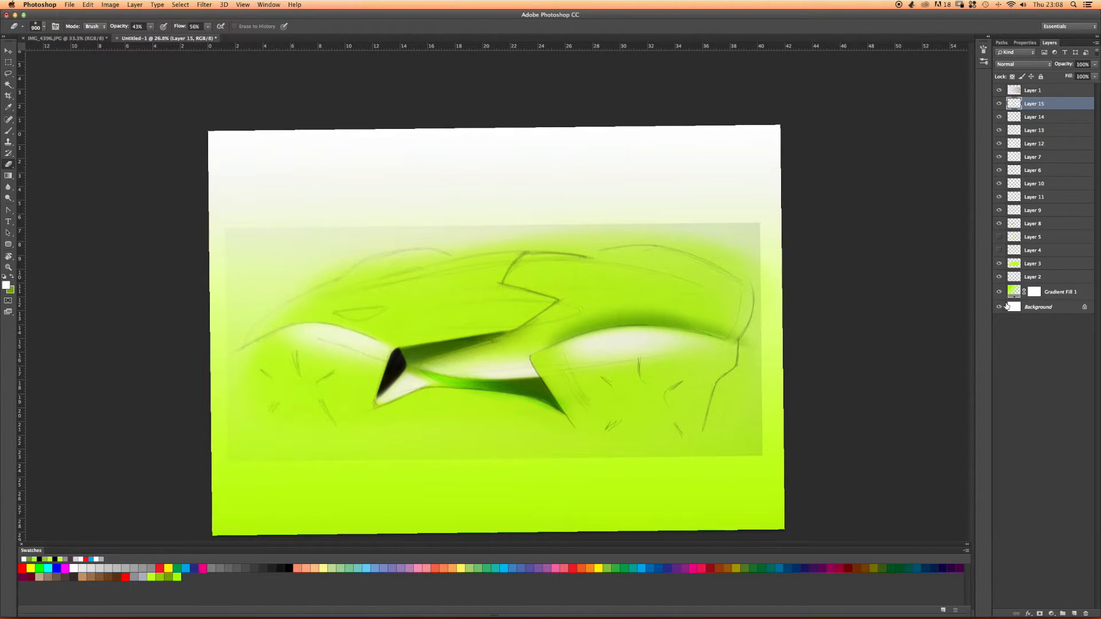
On a new layer above Layer 15, paint the small triangular shape above the left-hand arch white and trim it with a 175 px eraser.
left_click(1074, 614)
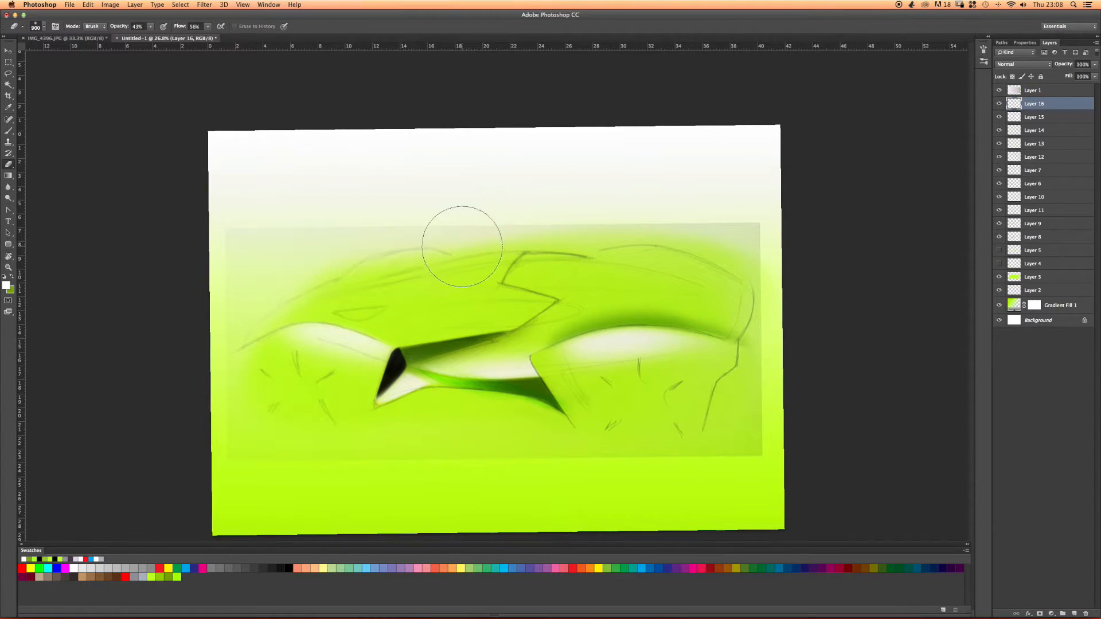
key("b")
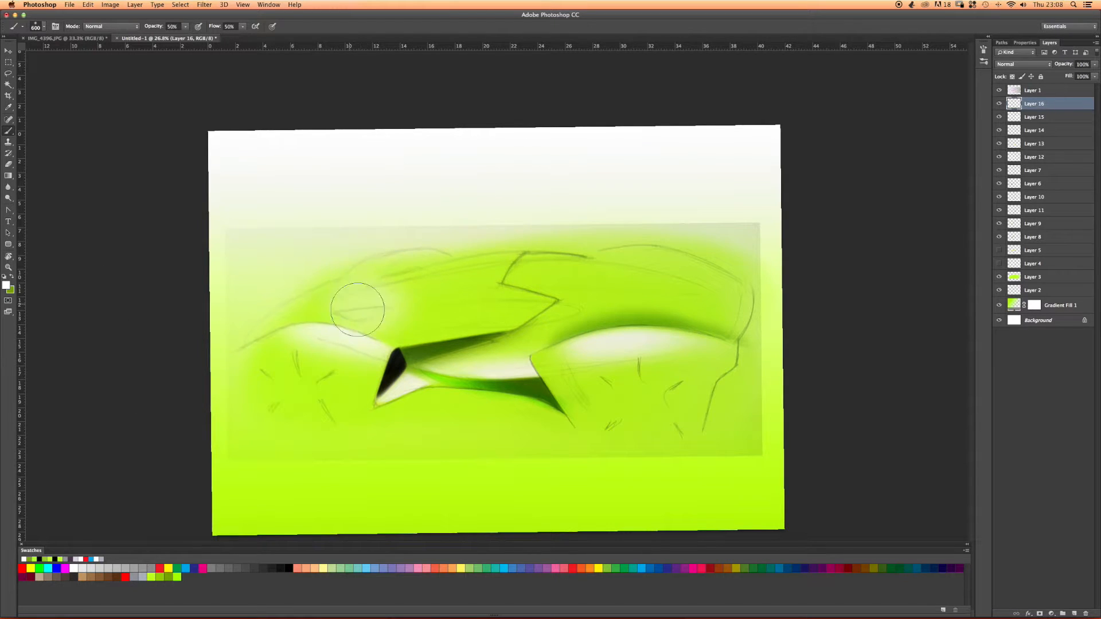
key("e")
key("bracketleft")
key("bracketleft")
key("bracketleft")
key("bracketleft")
key("bracketleft")
key("bracketleft")
key("bracketleft")
key("bracketleft")
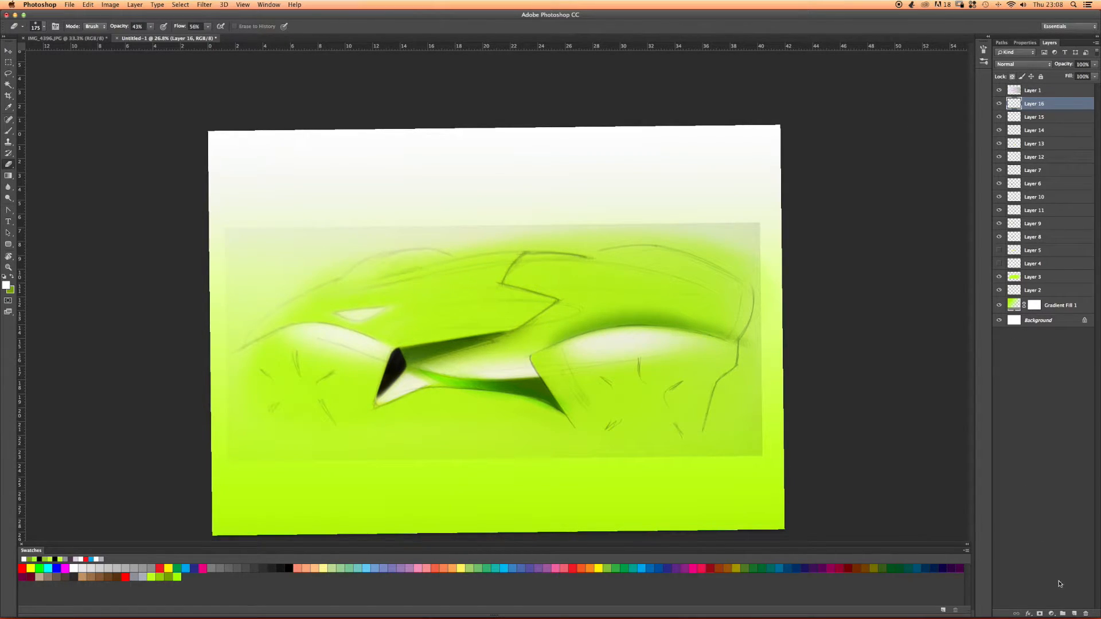
On a new layer above Layer 16, paint olive green shading over both lower wheel areas with a 600 px brush.
left_click(1074, 614)
key("b")
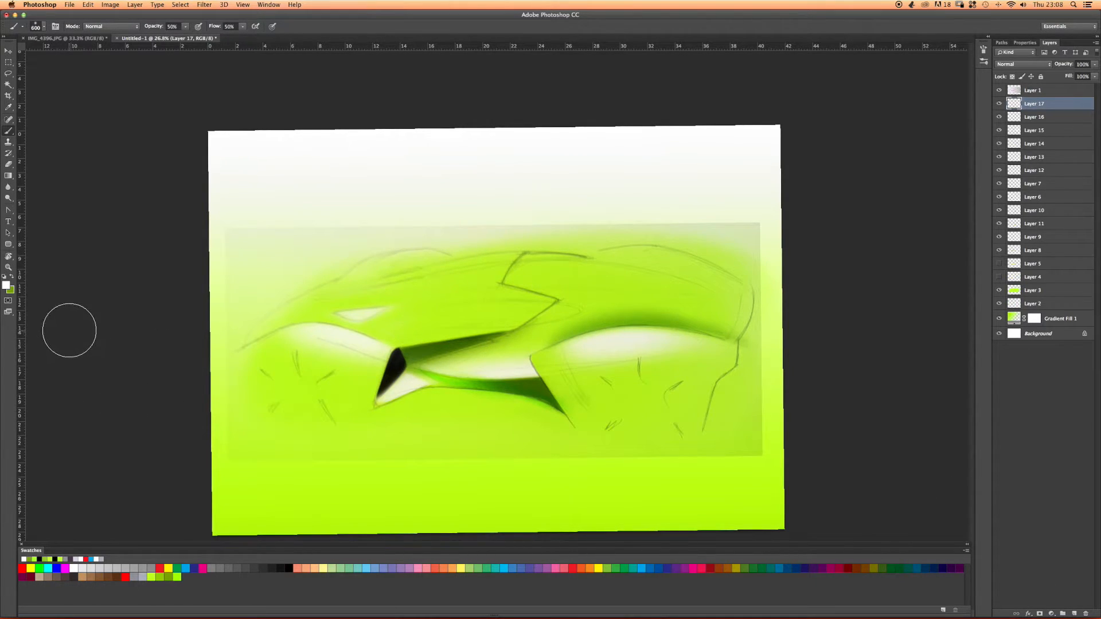
left_click(172, 575)
mouse_move(361, 401)
left_mouse_down()
mouse_move(399, 394)
mouse_move(372, 409)
left_mouse_up()
mouse_move(597, 424)
left_mouse_down()
mouse_move(634, 411)
mouse_move(644, 423)
mouse_move(667, 417)
mouse_move(584, 425)
mouse_move(555, 397)
mouse_move(723, 416)
mouse_move(606, 426)
mouse_move(274, 405)
left_mouse_up()
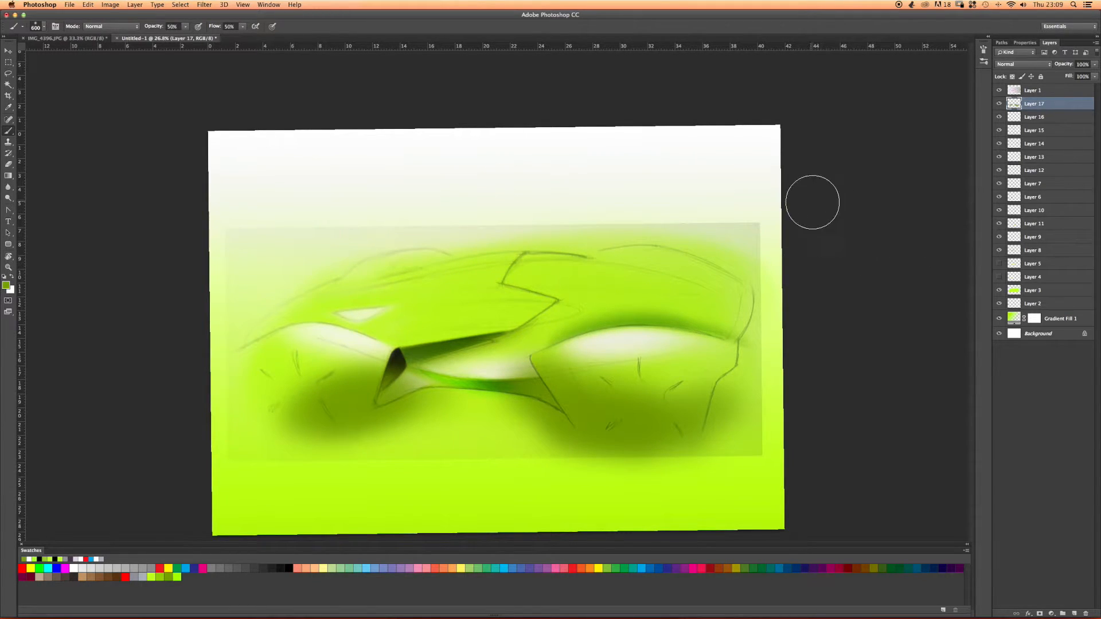
Trim the olive shading's inner sides and undersides to straight edges with a hard eraser at 100% opacity and flow.
key("e")
right_click(515, 371)
left_click(600, 400)
left_click_drag(151, 28, 241, 41)
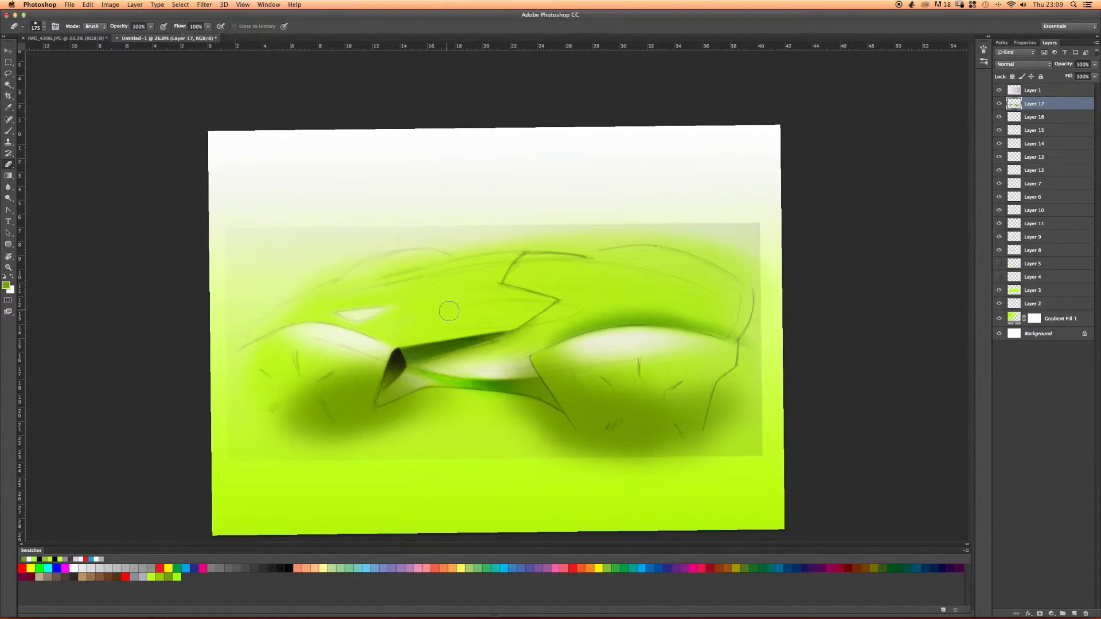
left_click_drag(526, 366, 599, 465)
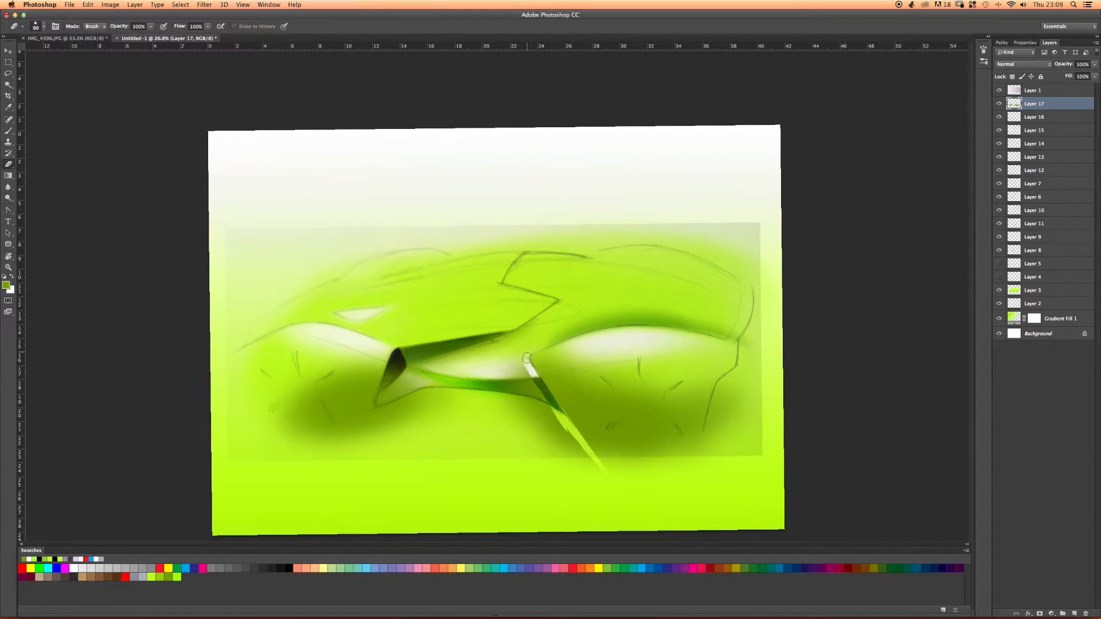
mouse_move(521, 358)
left_mouse_down()
mouse_move(582, 460)
mouse_move(614, 487)
left_mouse_up()
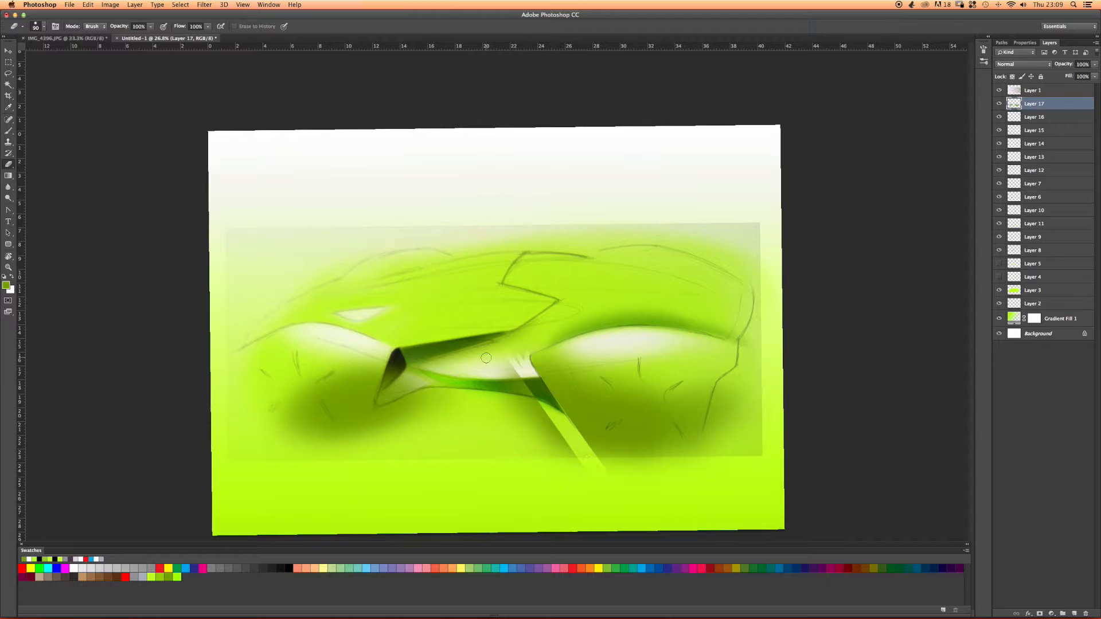
mouse_move(403, 369)
left_mouse_down()
mouse_move(385, 410)
mouse_move(404, 359)
mouse_move(395, 407)
mouse_move(423, 383)
mouse_move(431, 393)
mouse_move(500, 357)
mouse_move(515, 371)
mouse_move(505, 351)
mouse_move(514, 344)
mouse_move(532, 403)
mouse_move(593, 480)
mouse_move(519, 441)
mouse_move(415, 430)
mouse_move(446, 405)
mouse_move(290, 445)
mouse_move(253, 437)
mouse_move(415, 444)
mouse_move(361, 459)
mouse_move(416, 446)
mouse_move(454, 410)
mouse_move(356, 452)
mouse_move(357, 442)
mouse_move(319, 457)
left_mouse_up()
mouse_move(609, 442)
left_mouse_down()
mouse_move(742, 449)
mouse_move(460, 458)
mouse_move(819, 464)
mouse_move(553, 483)
mouse_move(696, 451)
mouse_move(566, 448)
mouse_move(799, 453)
mouse_move(659, 438)
left_mouse_up()
key("bracketleft")
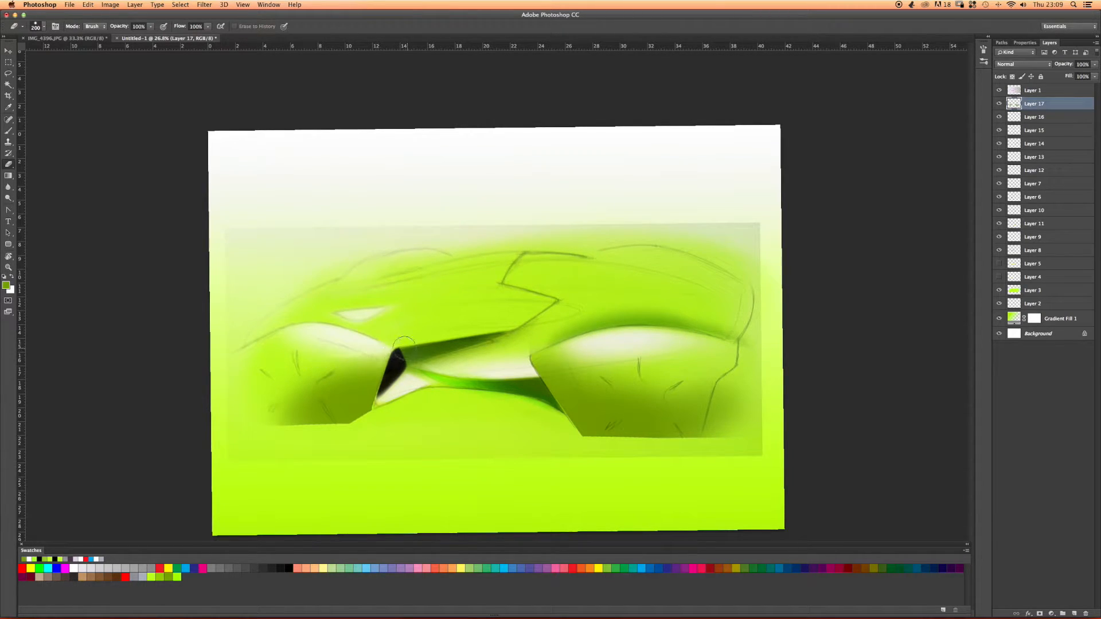
Erase the tops of both olive wheel shadings along slanted straight lines with a 200 px eraser.
mouse_move(384, 351)
left_mouse_down()
mouse_move(216, 394)
mouse_move(322, 364)
left_mouse_up()
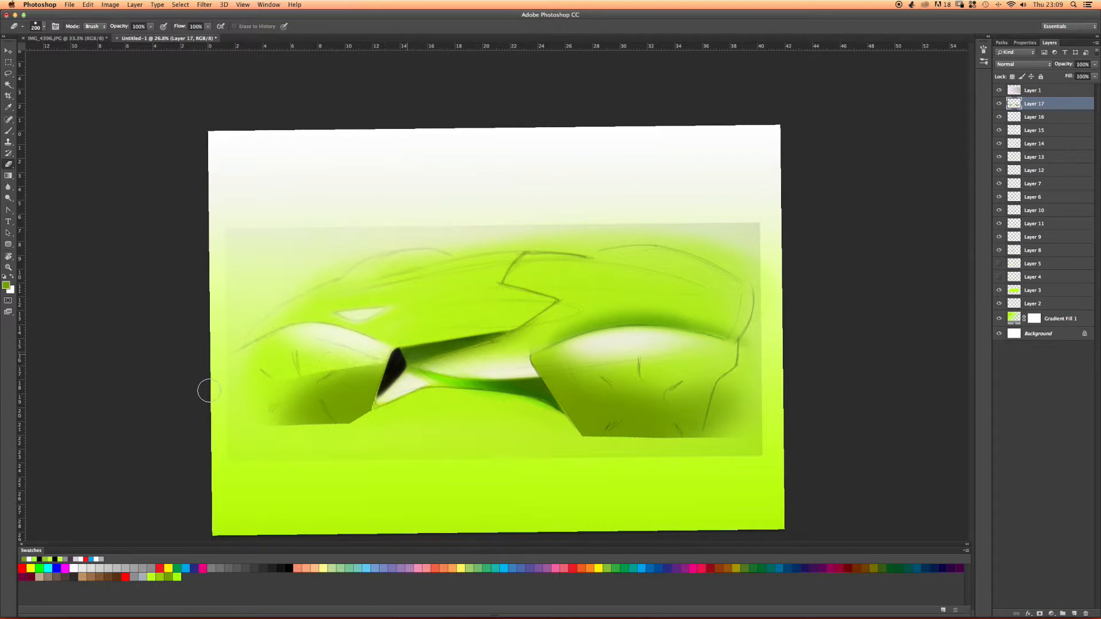
mouse_move(545, 364)
left_mouse_down()
mouse_move(632, 374)
mouse_move(531, 359)
mouse_move(716, 393)
mouse_move(534, 359)
mouse_move(635, 371)
mouse_move(548, 354)
mouse_move(647, 343)
mouse_move(611, 340)
mouse_move(636, 357)
mouse_move(541, 358)
mouse_move(795, 397)
left_mouse_up()
left_click_drag(539, 358, 746, 390)
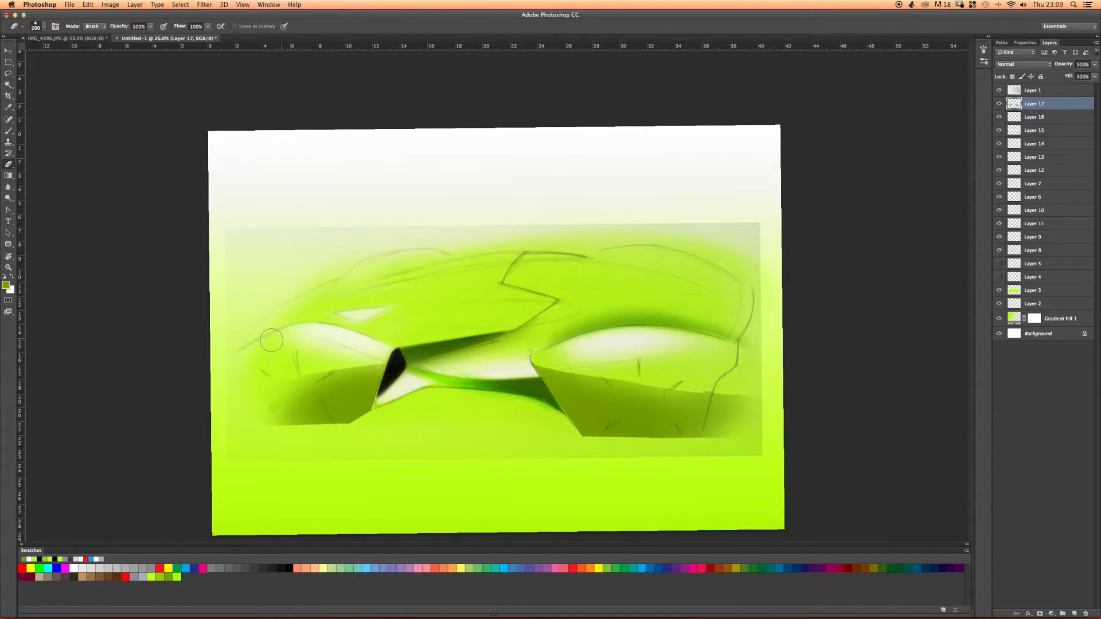
Fade the upper edges of both olive wheel shadings with a large soft eraser at 44% opacity and 44% flow.
right_click(250, 343)
left_click_drag(319, 381, 281, 380)
key("Return")
left_click(149, 27)
left_click_drag(207, 28, 186, 37)
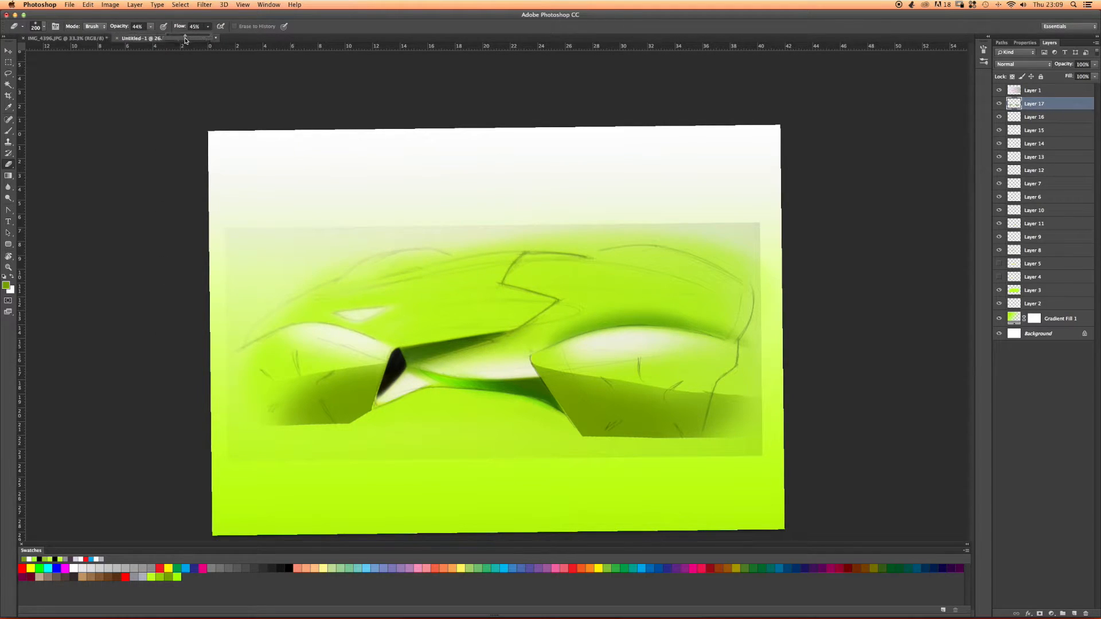
key("bracketright")
key("bracketright")
key("bracketright")
key("bracketright")
key("bracketright")
key("bracketright")
key("bracketright")
key("bracketright")
key("bracketright")
key("bracketright")
key("bracketright")
key("bracketright")
key("bracketright")
key("bracketright")
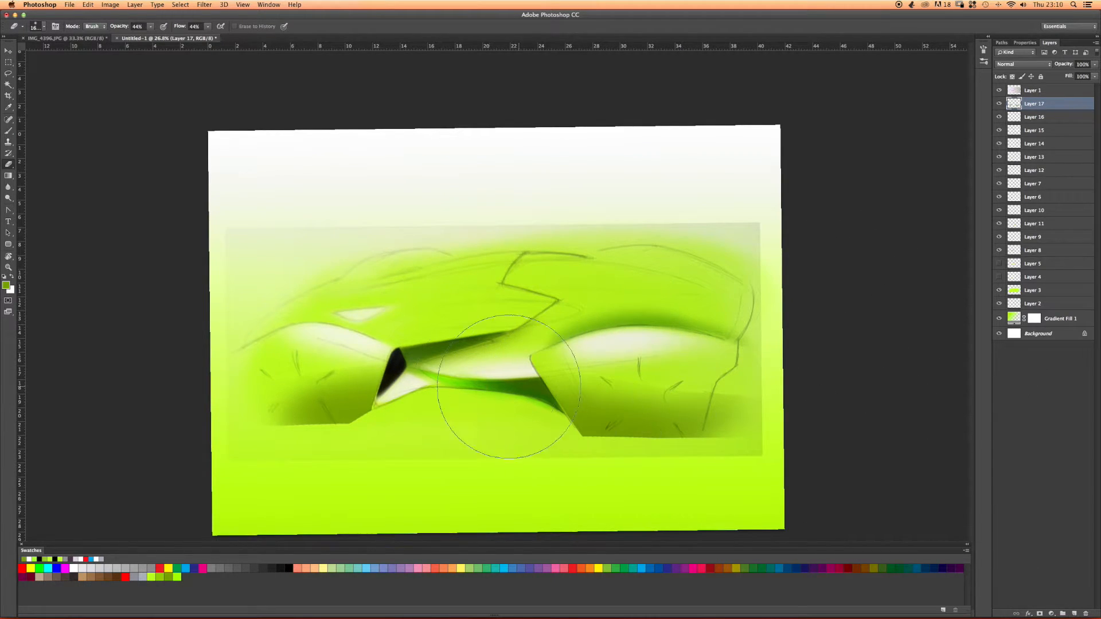
Set the brush to 200 px and choose white as the foreground colour.
key("b")
key("bracketleft")
key("bracketleft")
key("bracketleft")
key("bracketleft")
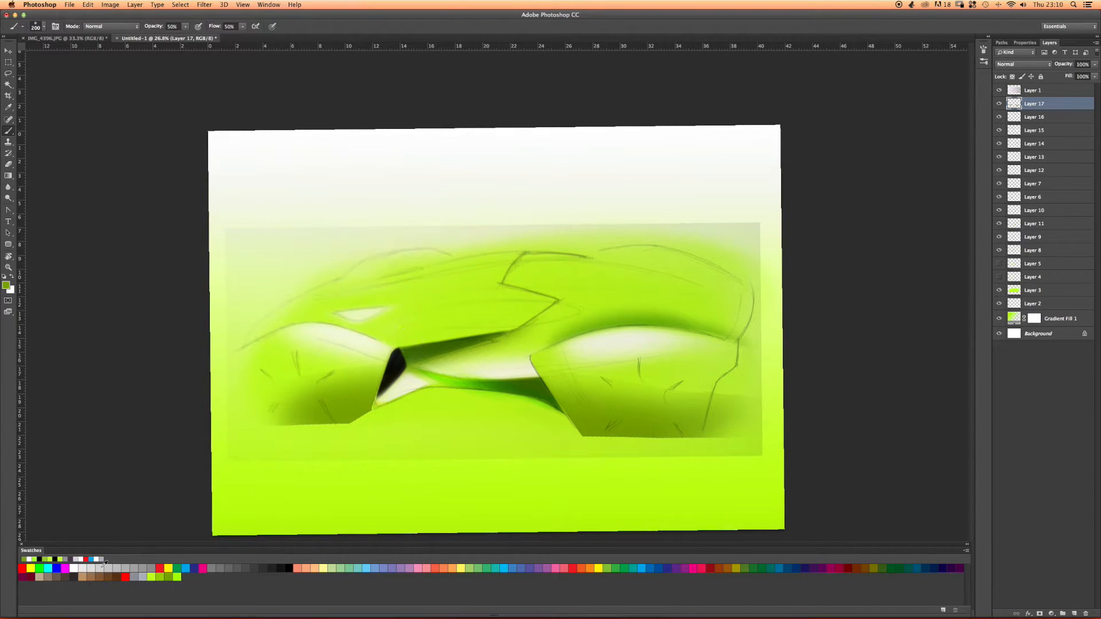
left_click(78, 559)
mouse_move(317, 335)
left_mouse_down()
mouse_move(282, 334)
mouse_move(360, 335)
left_mouse_up()
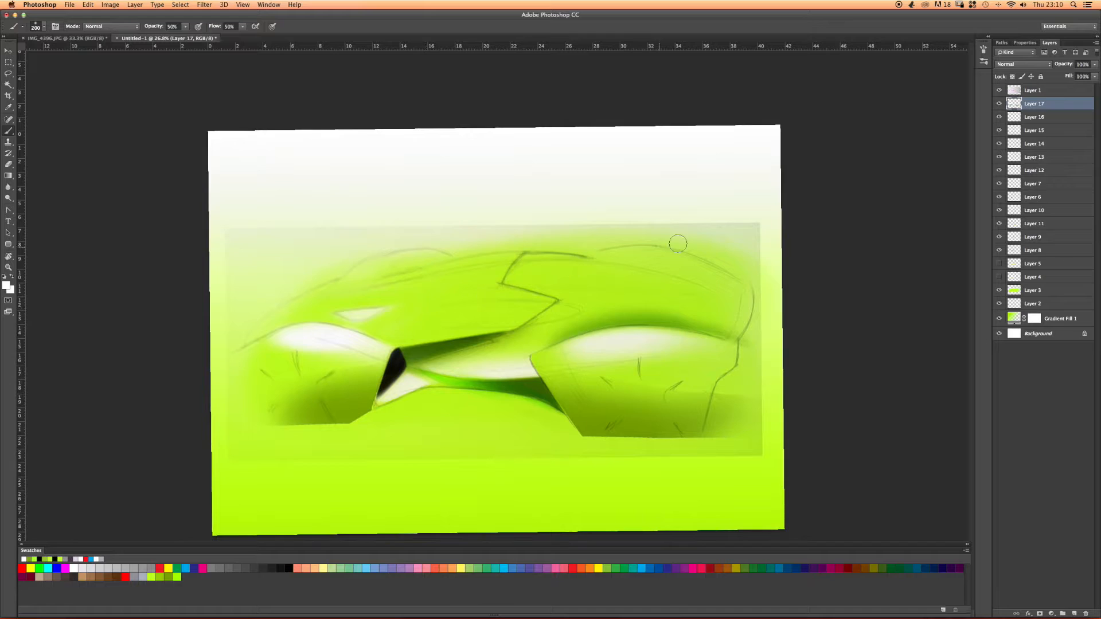
left_click(1000, 105)
left_click(999, 104)
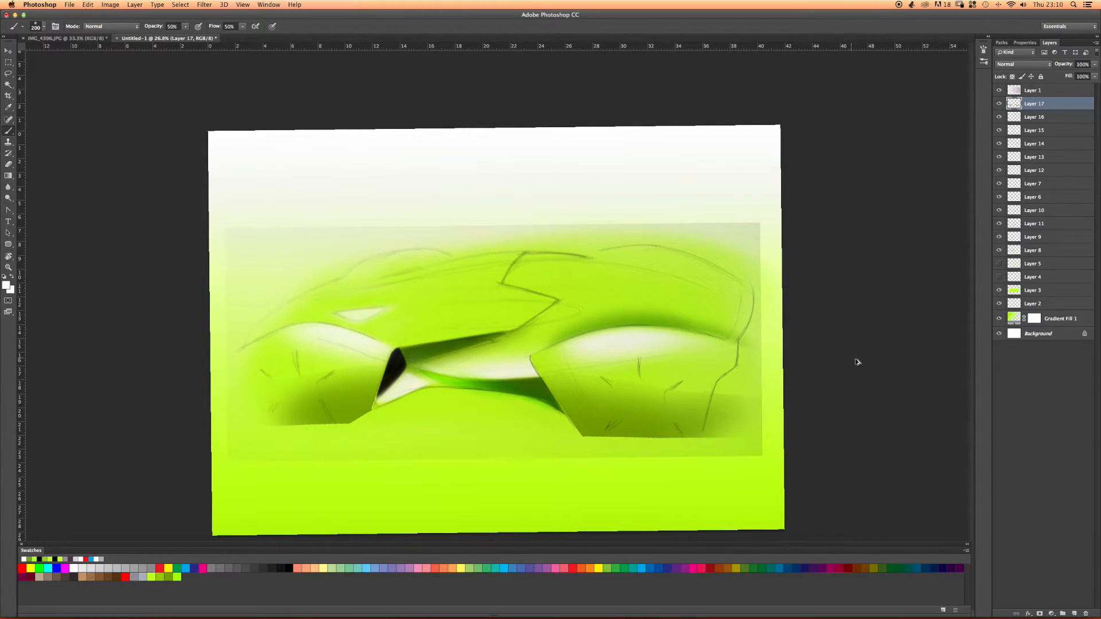
On a new layer above Layer 17, paint a white highlight below the left-hand wheel arch line and trim it with a harder 150 px eraser.
left_click(1075, 614)
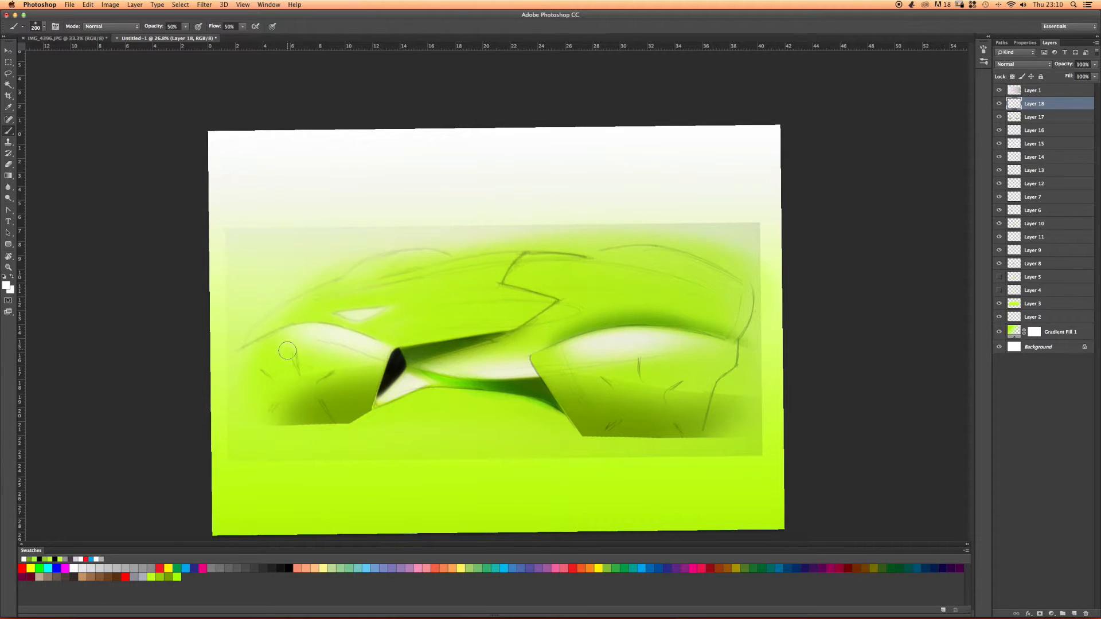
key("e")
key("bracketleft")
key("bracketleft")
key("bracketleft")
key("bracketleft")
key("bracketleft")
key("bracketleft")
key("bracketleft")
key("bracketleft")
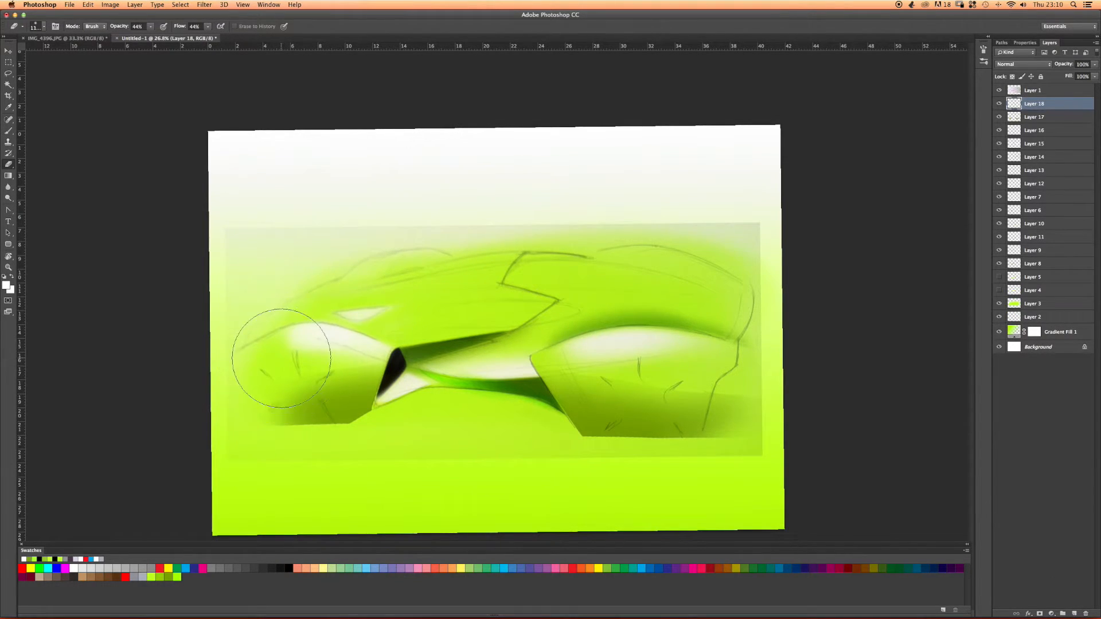
right_click(286, 345)
left_click(364, 386)
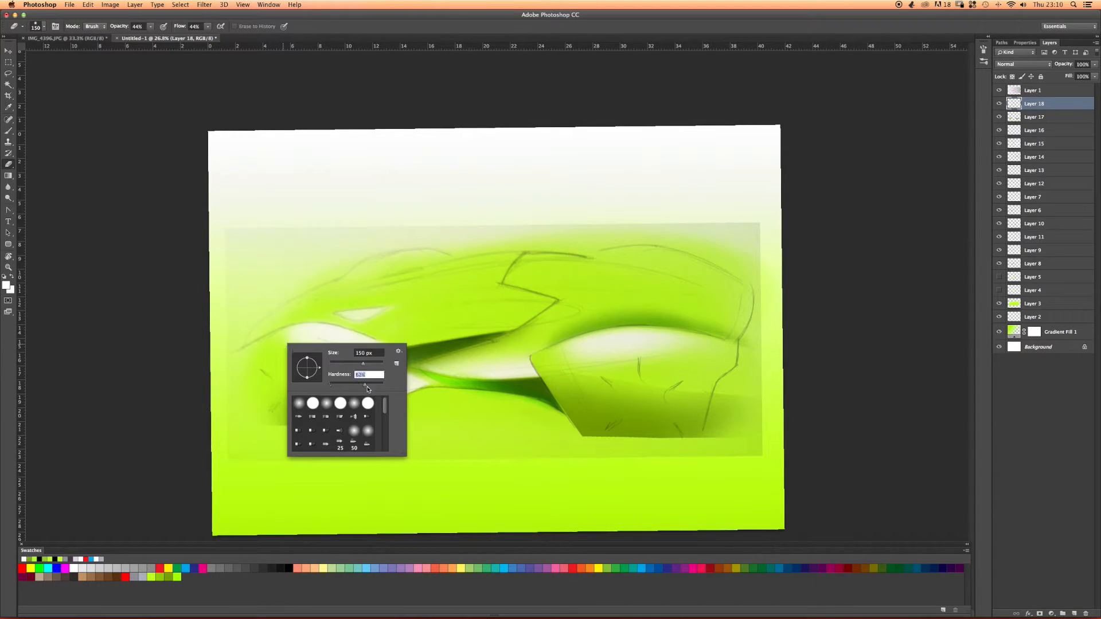
left_click(173, 339)
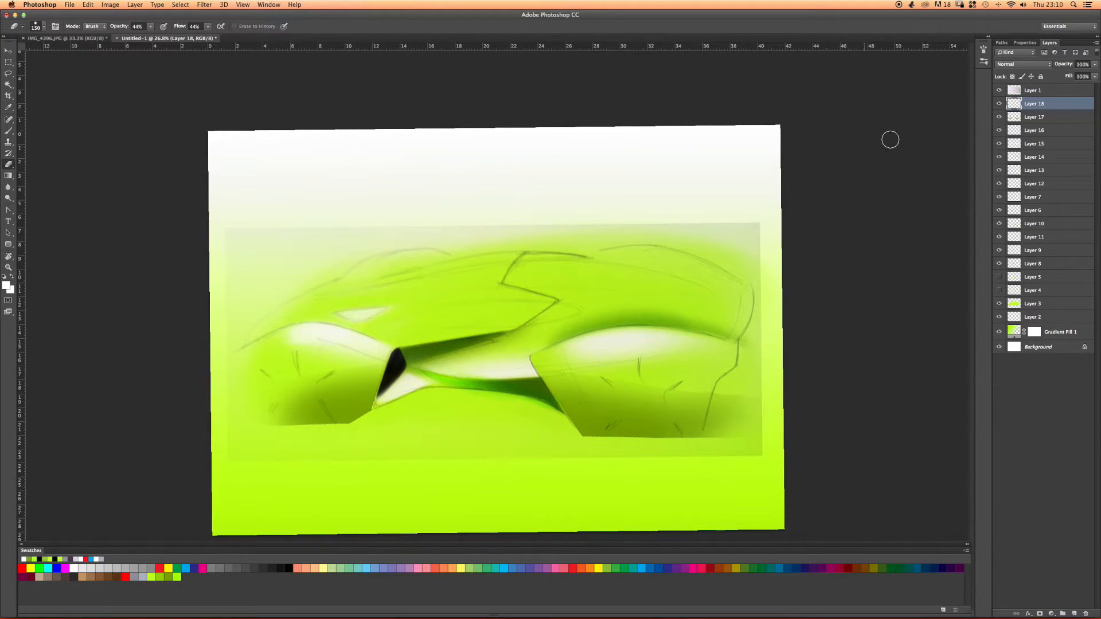
Try Overlay on Layer 18 and set its blend mode to Color Dodge instead.
left_click(1001, 62)
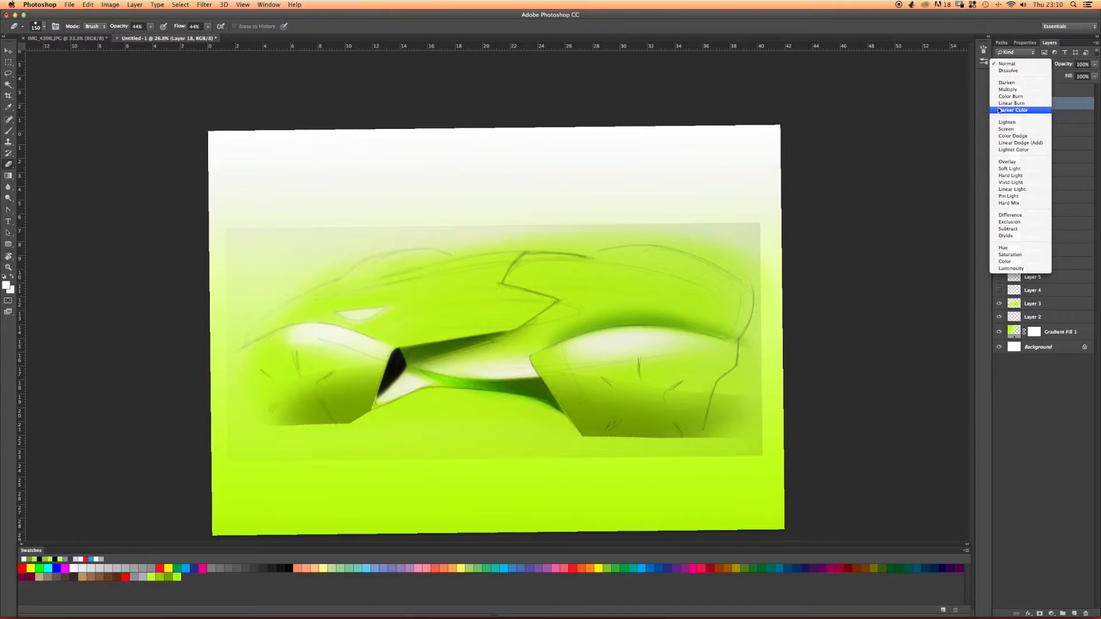
left_click(1001, 163)
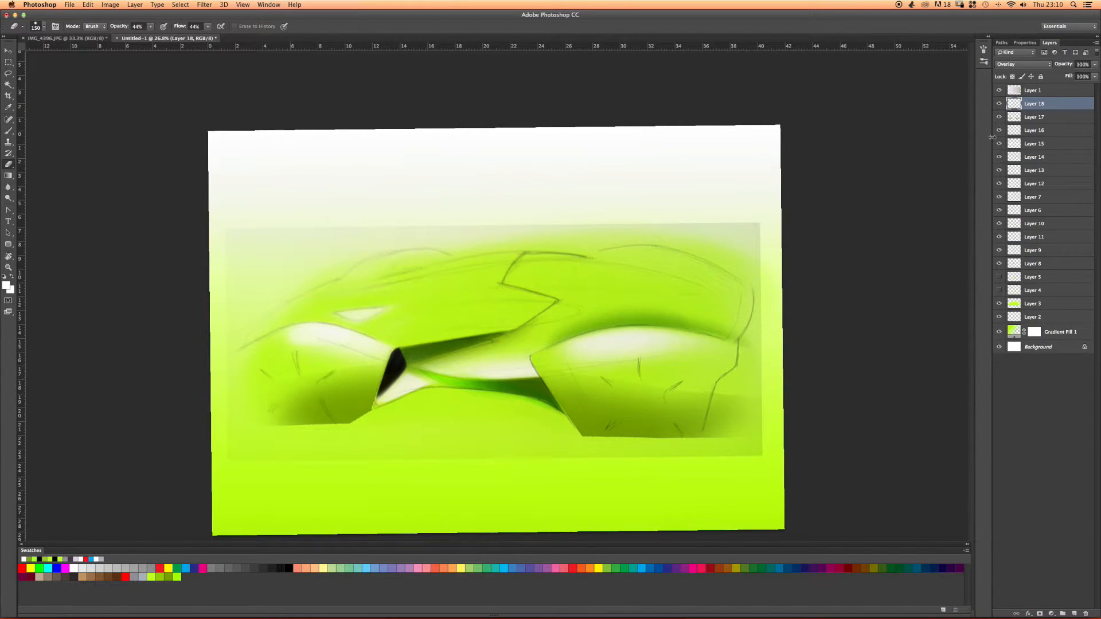
left_click(1005, 64)
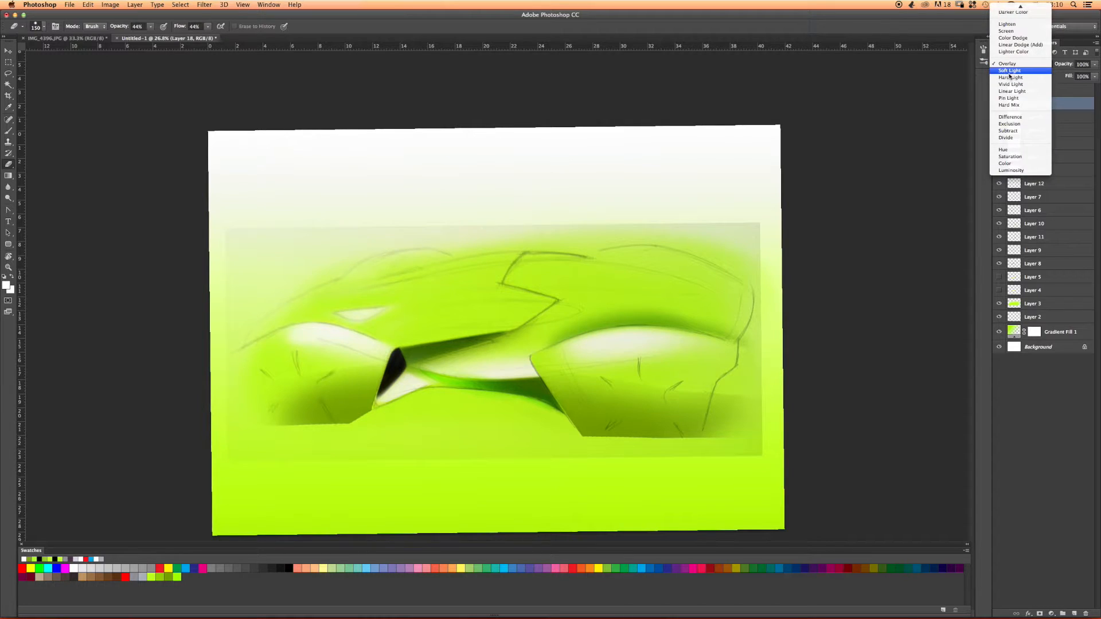
left_click(1004, 38)
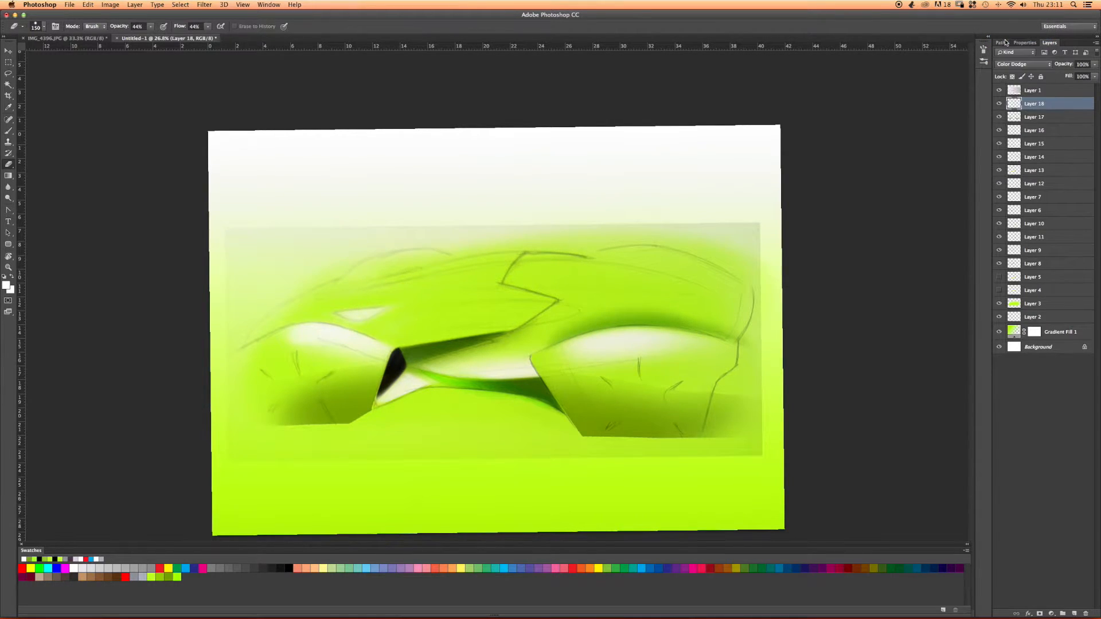
Set Layer 18's blend mode to Screen.
left_click(1009, 67)
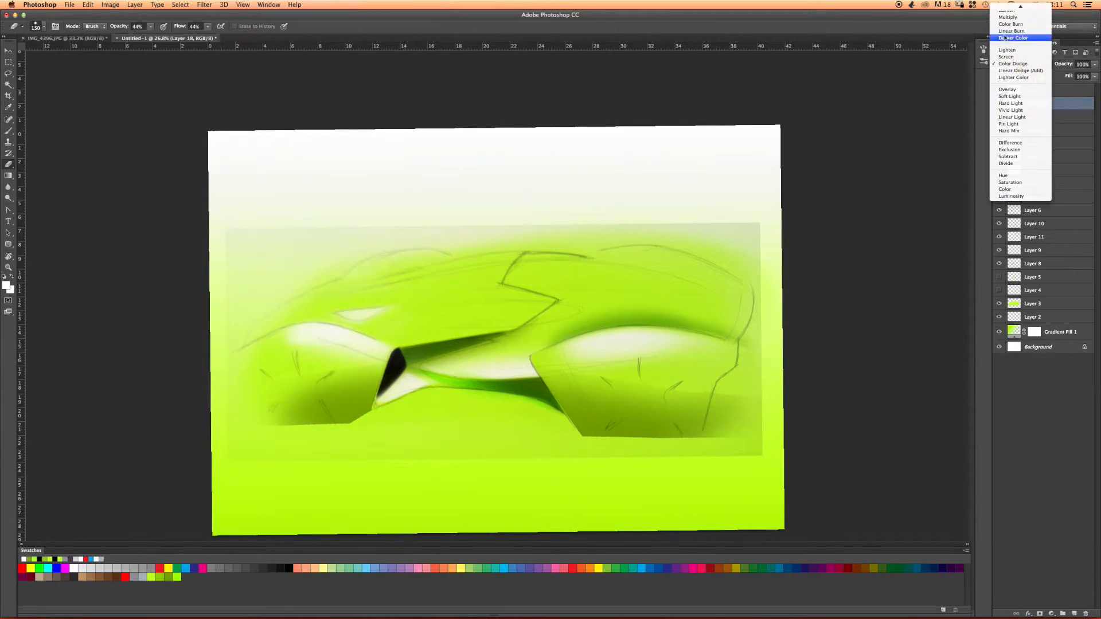
left_click(1003, 72)
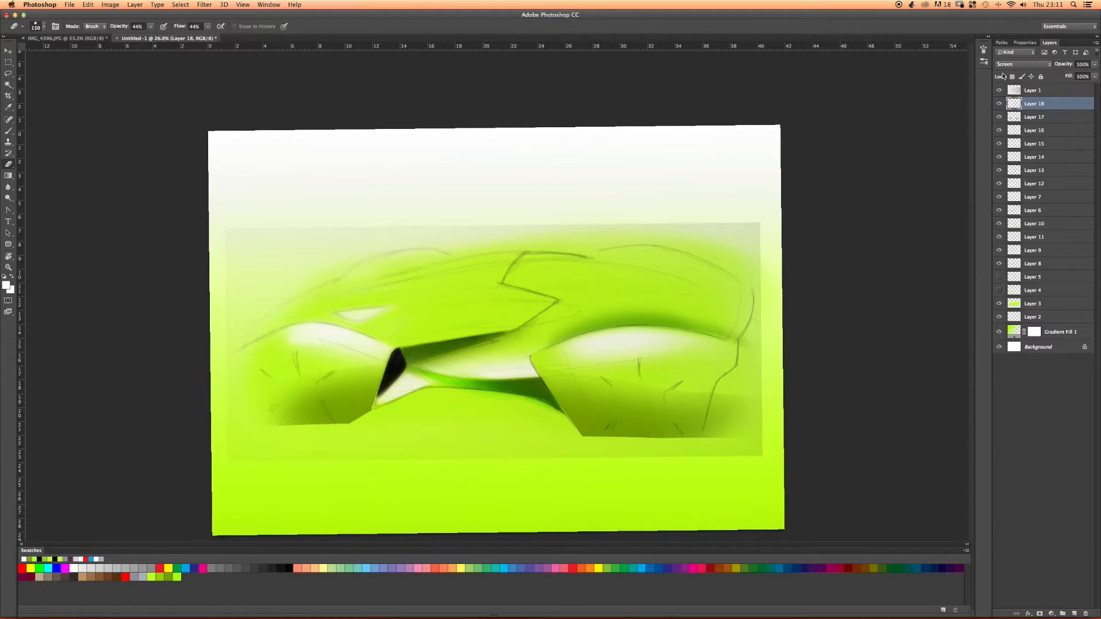
key("z")
mouse_move(258, 322)
left_mouse_down()
mouse_move(320, 352)
mouse_move(276, 349)
left_mouse_up()
key("e")
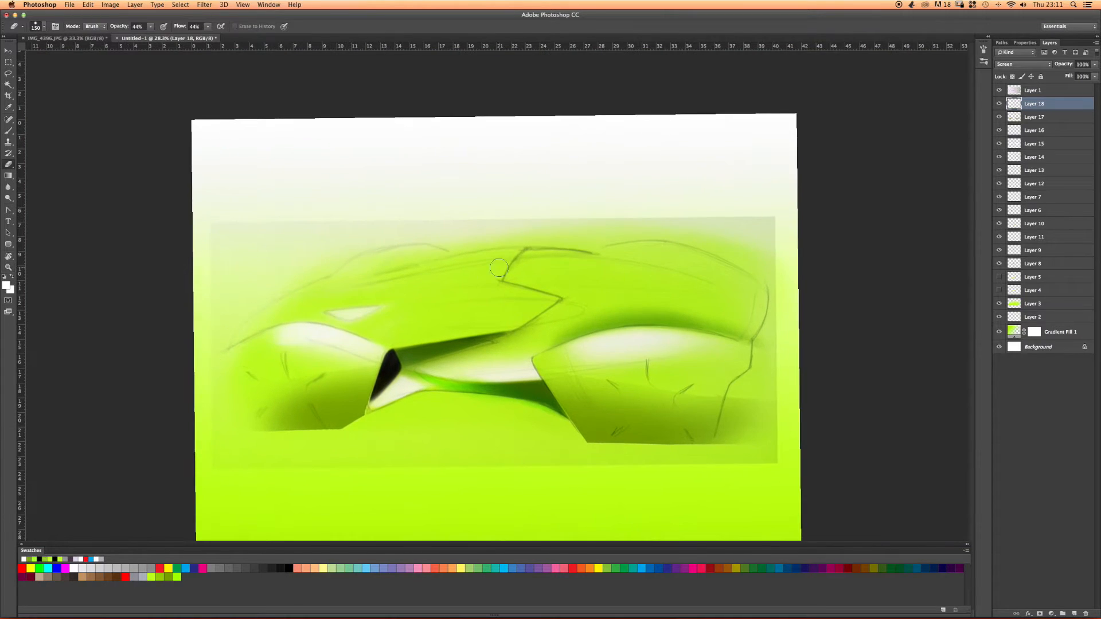
Set Layer 1's opacity to 19% and move the sketch layer directly above Layer 3.
left_click(1032, 91)
left_click(1093, 64)
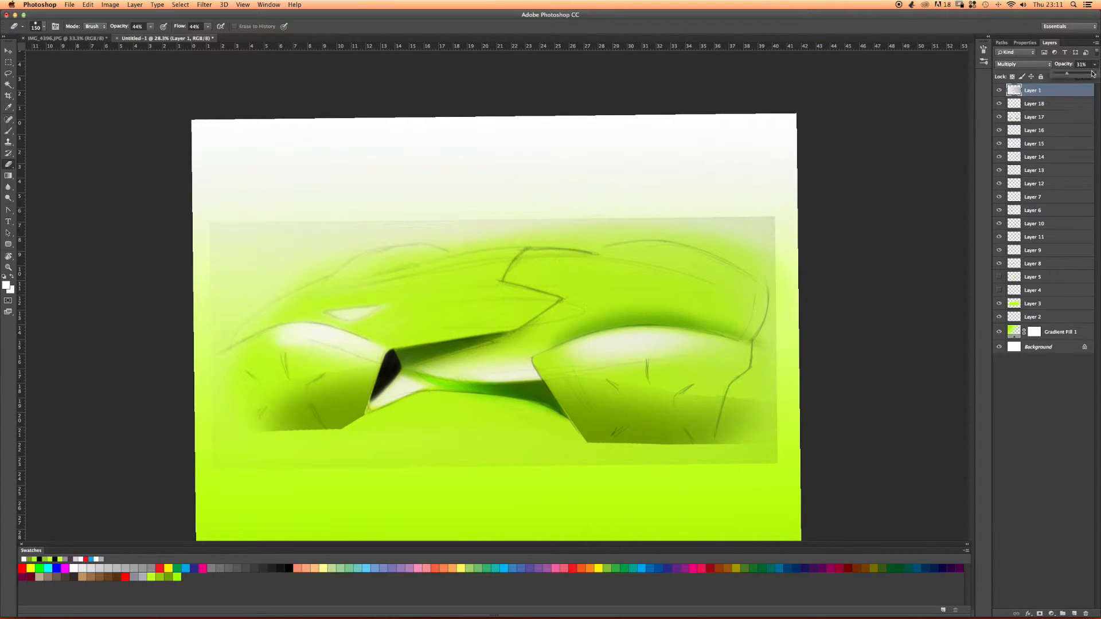
left_click_drag(1064, 77, 1062, 77)
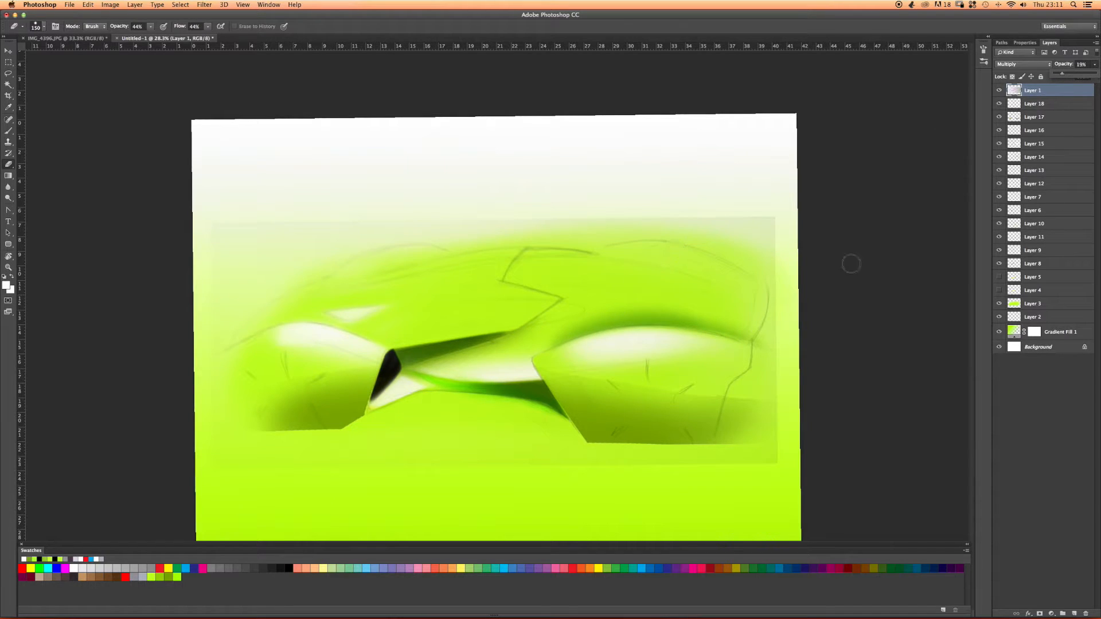
left_click(1014, 103)
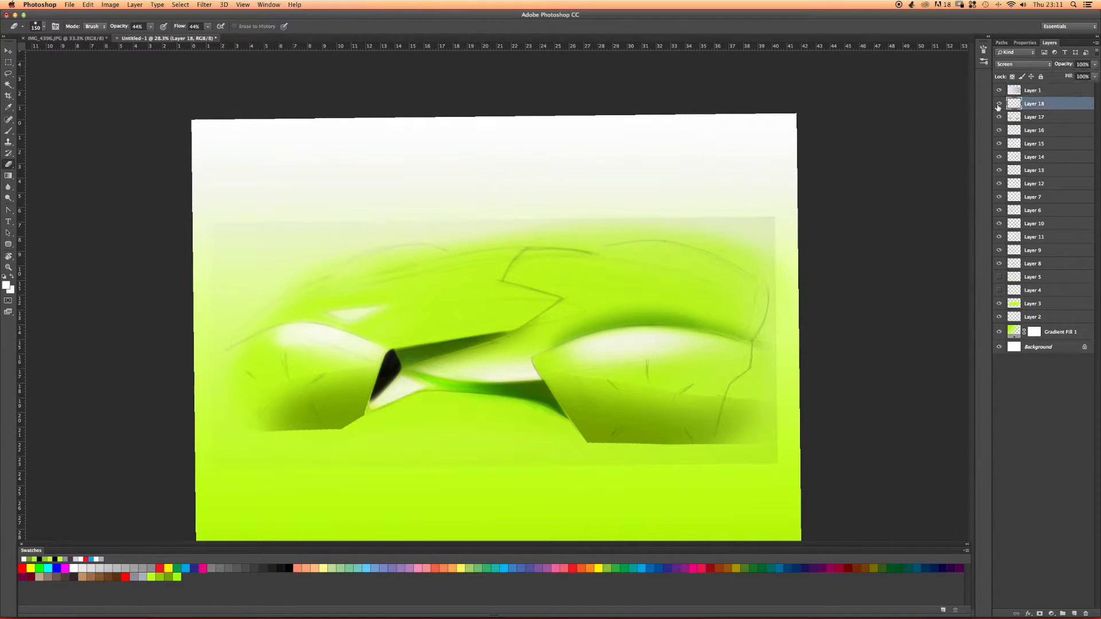
left_click_drag(1018, 92, 1042, 344)
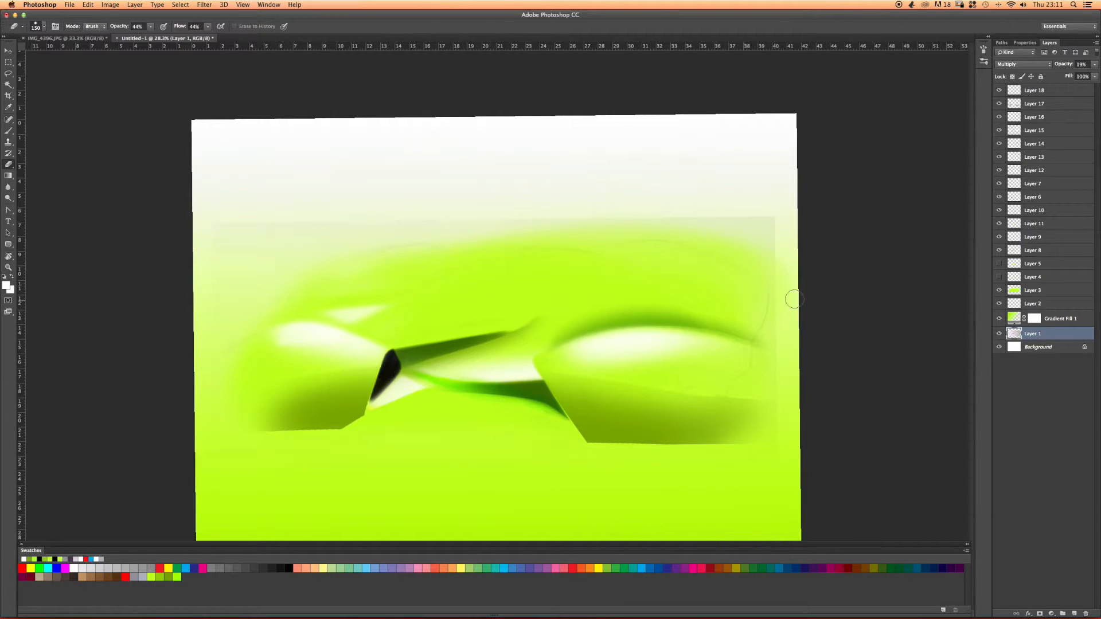
left_click_drag(1030, 335, 1030, 287)
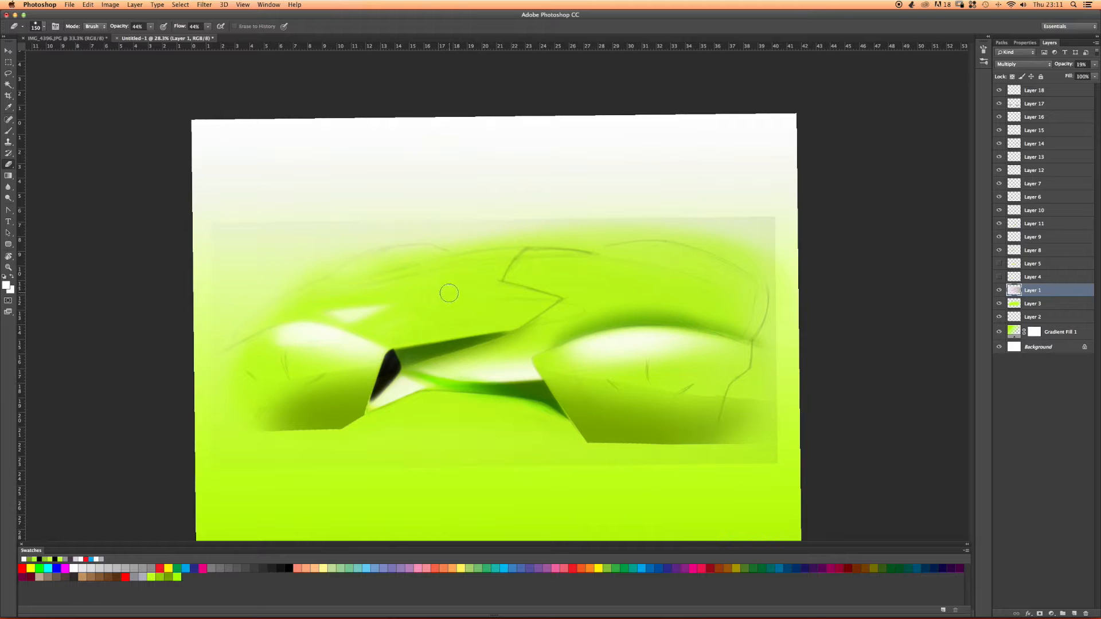
Draw a pen path from the black intake's lower tip along the zigzag panel line to the roof and adjust its corners with Convert Point.
key("p")
left_click(364, 417)
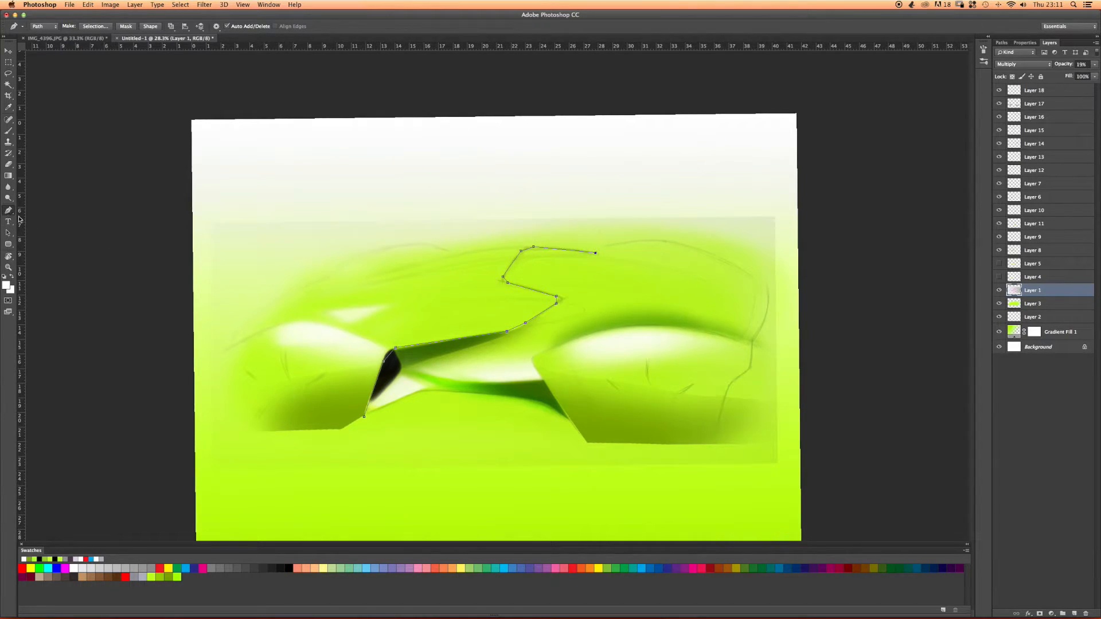
left_click_drag(10, 213, 52, 246)
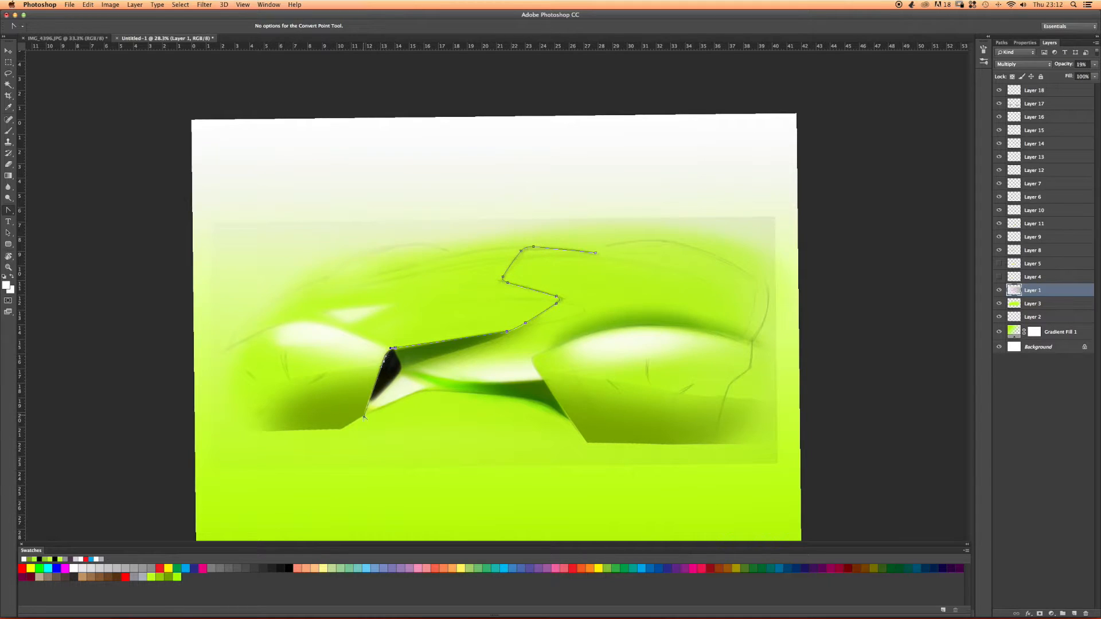
left_click(4, 212)
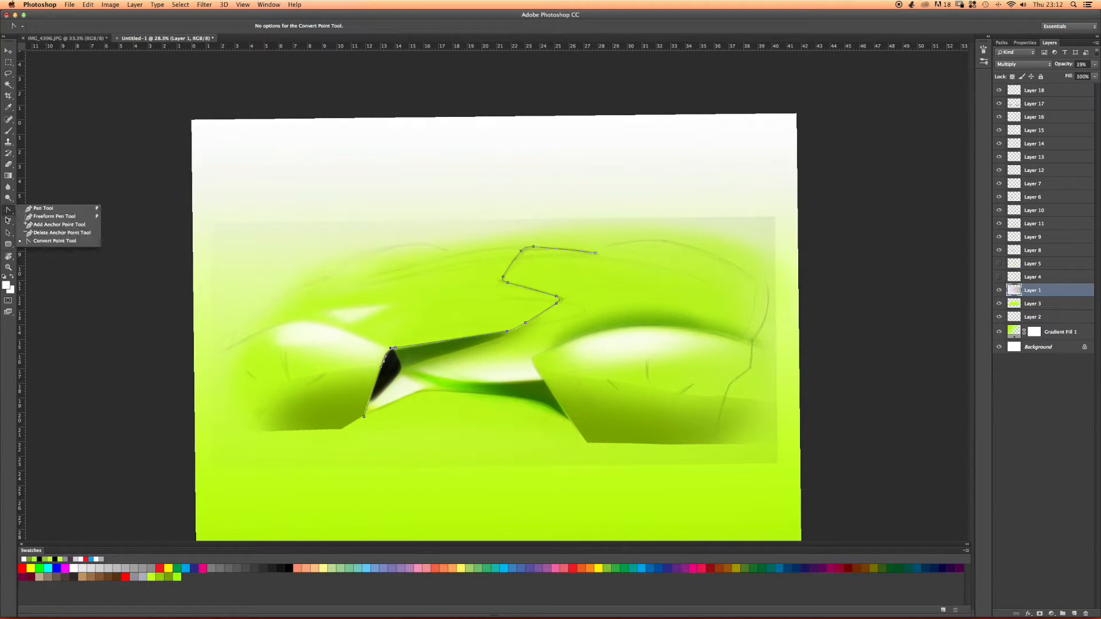
Refine the path's anchor points and handles with Direct Selection at the roof corner, the lower bend and around the black intake.
left_click(9, 235)
left_click(12, 236)
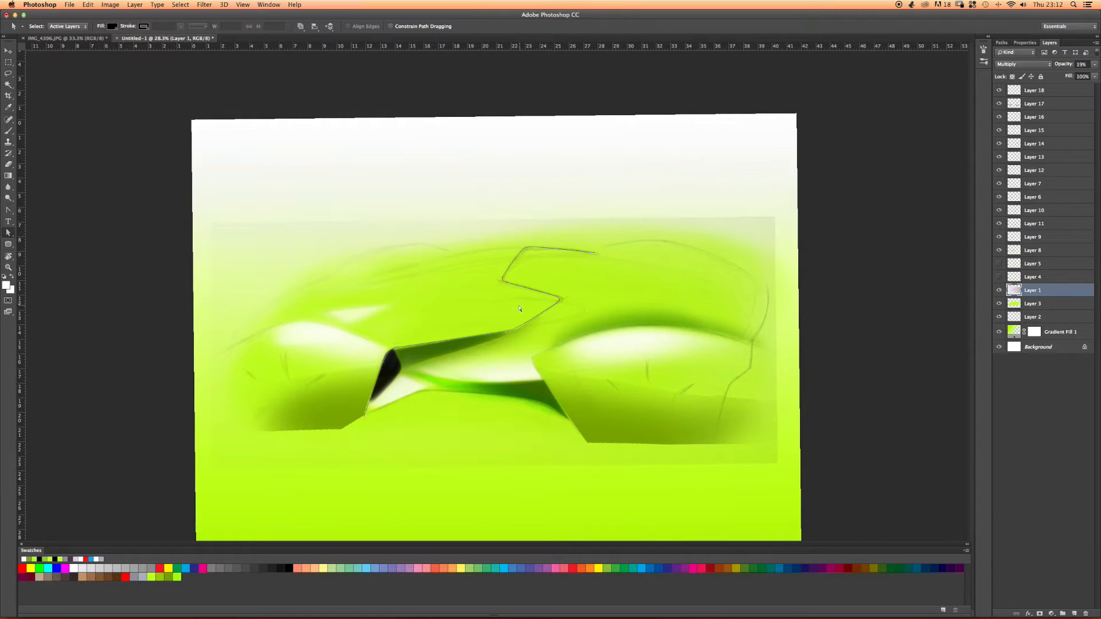
scroll(510, 299, "up", 5)
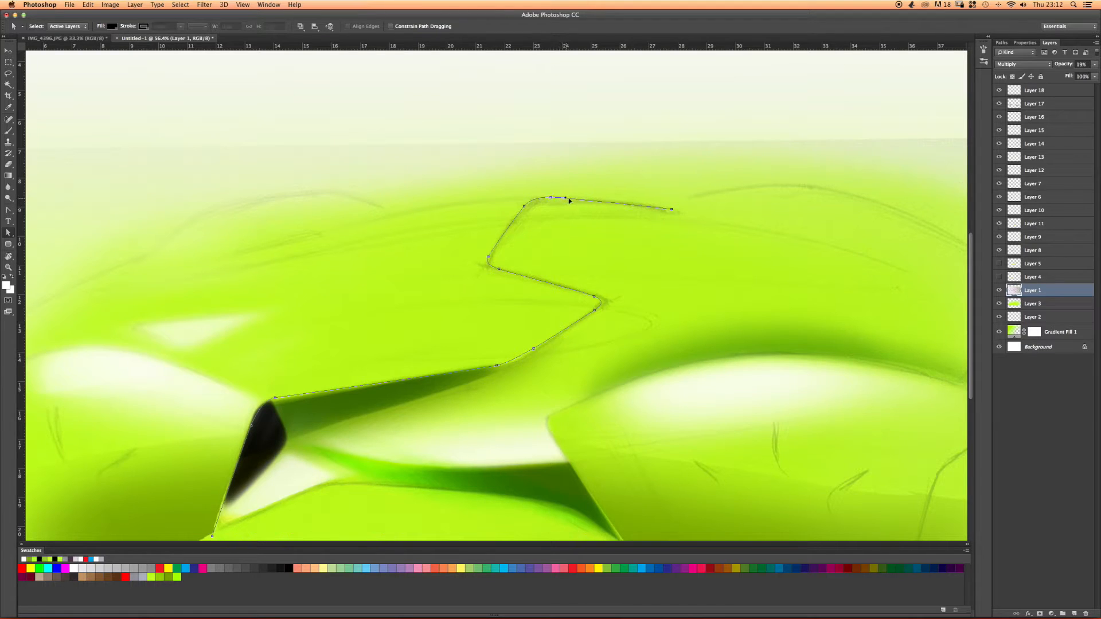
left_click_drag(564, 199, 596, 199)
left_click_drag(538, 349, 529, 359)
left_click(276, 399)
left_click_drag(297, 398, 294, 397)
left_click(250, 425)
left_click_drag(279, 423, 339, 331)
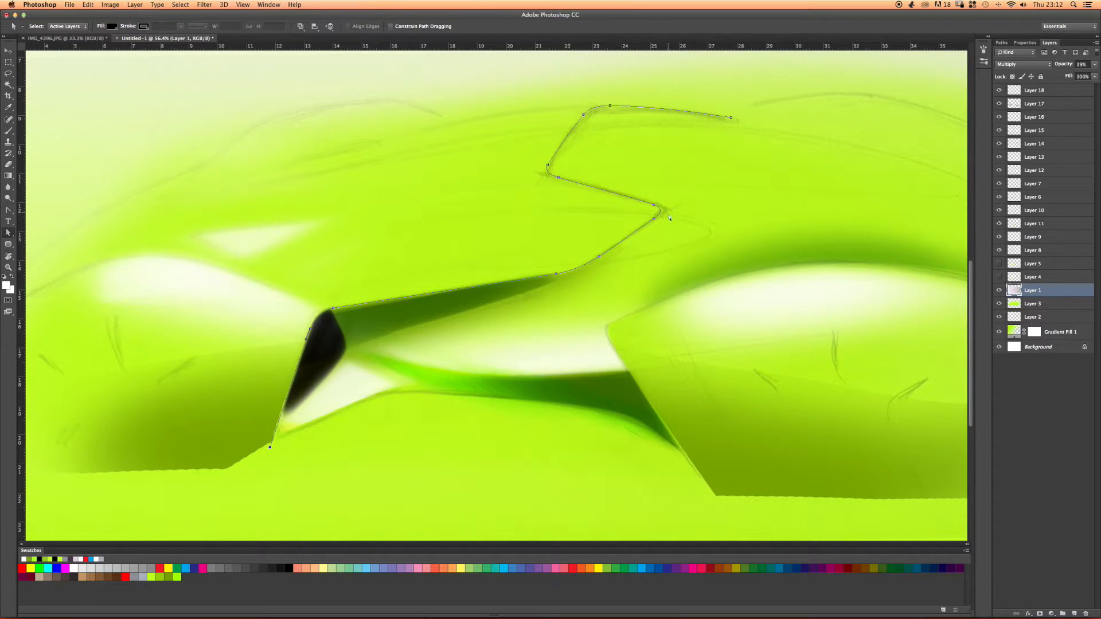
Reduce the brush to 5 px, undo the test stroke and add a new layer above Layer 16.
key("b")
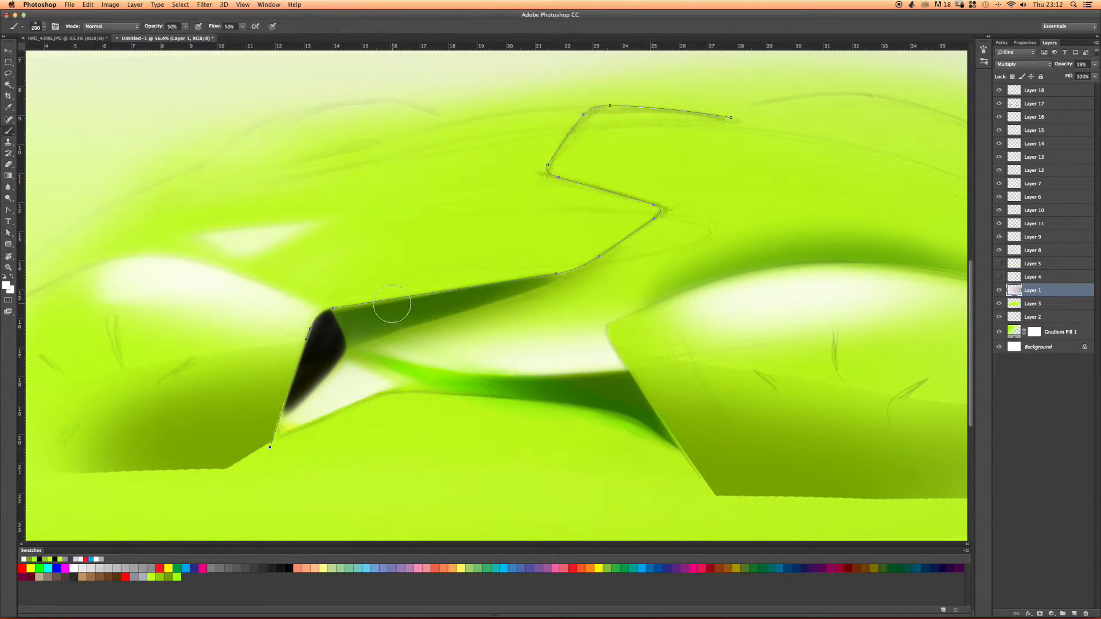
key("bracketleft")
key("bracketleft")
key("bracketleft")
key("bracketleft")
key("bracketleft")
key("bracketleft")
key("super+z")
left_click(1032, 118)
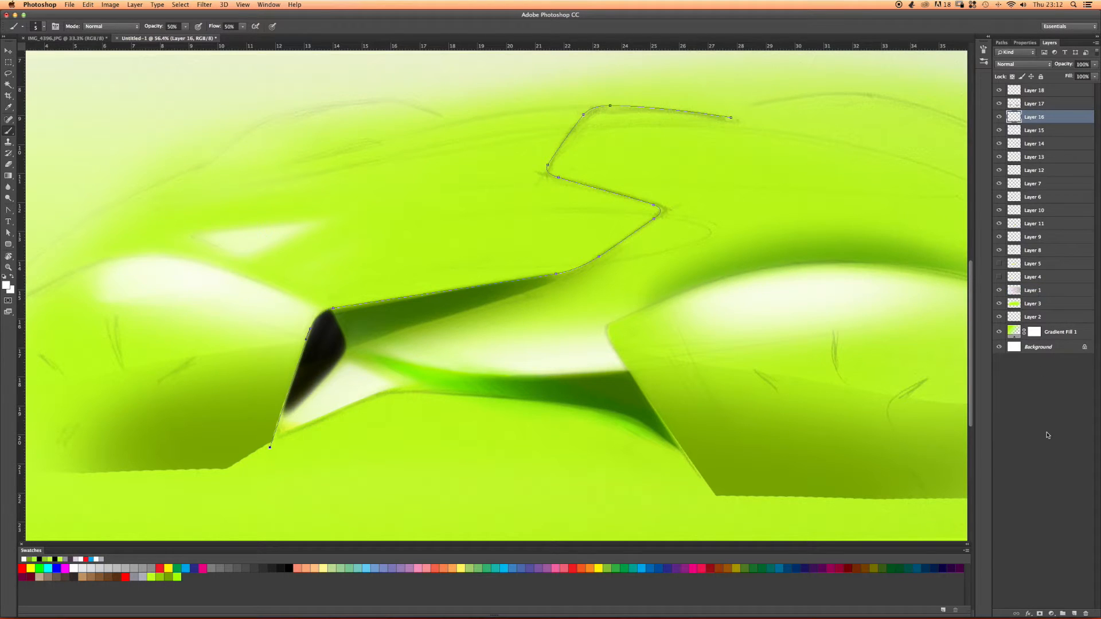
left_click(1075, 614)
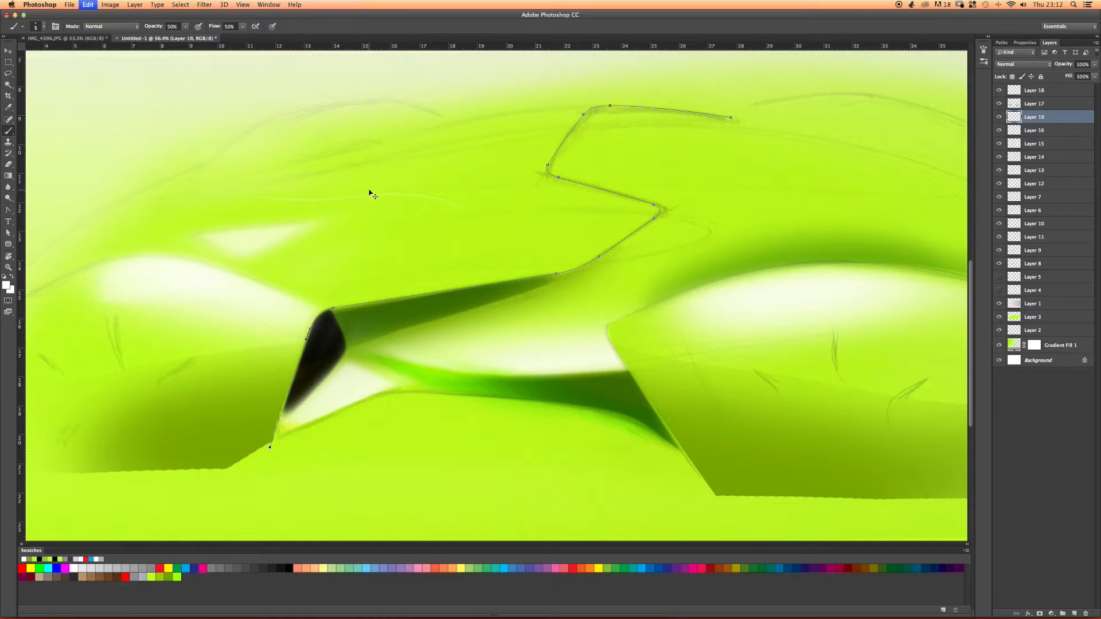
Set the brush to 3 px with 100% opacity and 100% flow, undoing the test stroke.
left_click(186, 27)
mouse_move(509, 215)
left_mouse_down()
mouse_move(460, 196)
mouse_move(322, 185)
left_mouse_up()
key("super+z")
left_click(243, 27)
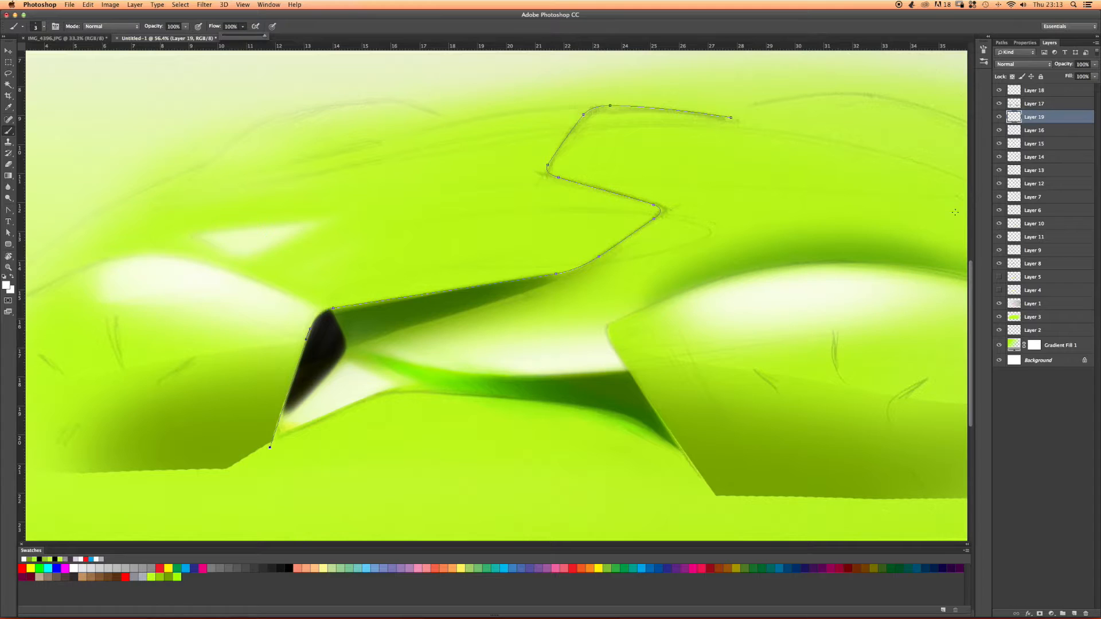
Save the work path as Path 1 and stroke it with the white brush.
left_click(1001, 43)
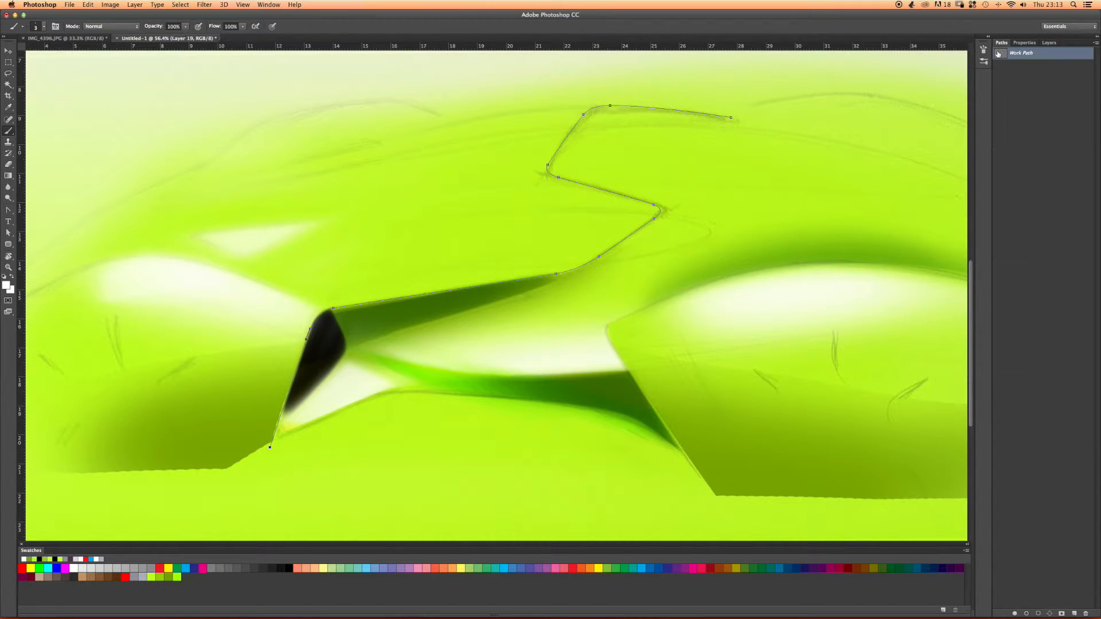
double_click(1020, 61)
key("Return")
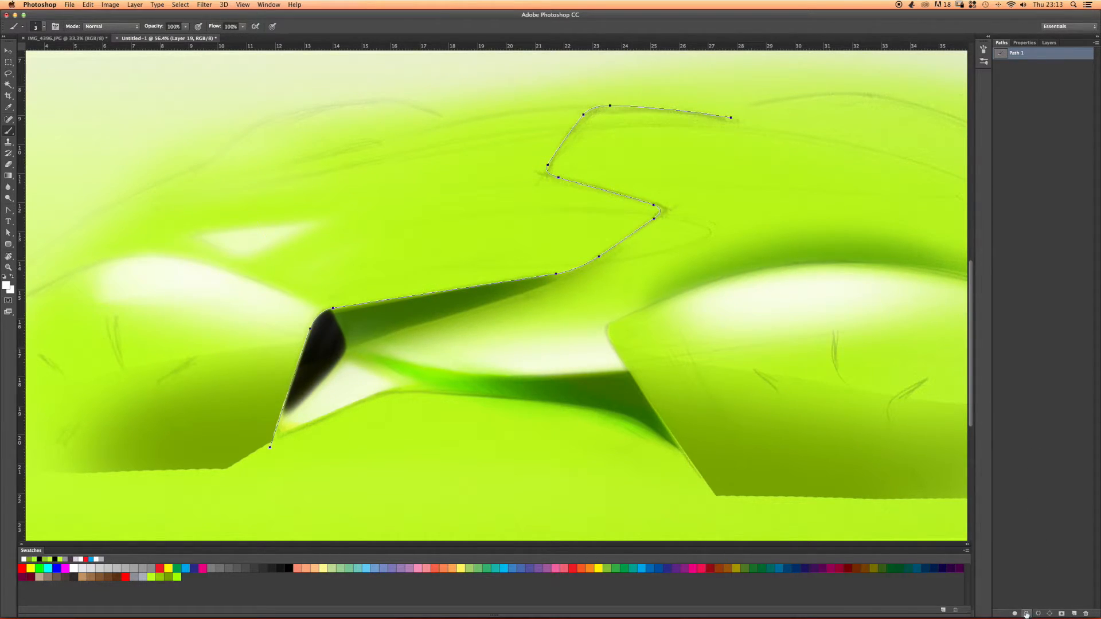
left_click(1030, 579)
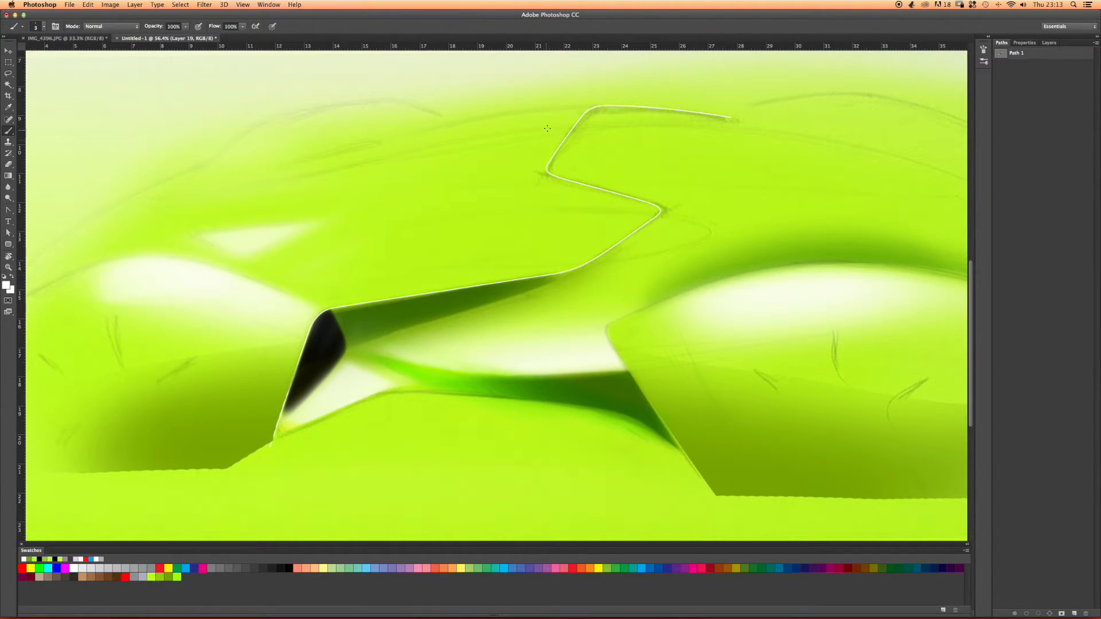
Fade the ends of the white line with the 150 px eraser and move Layer 19 above Layer 17.
key("e")
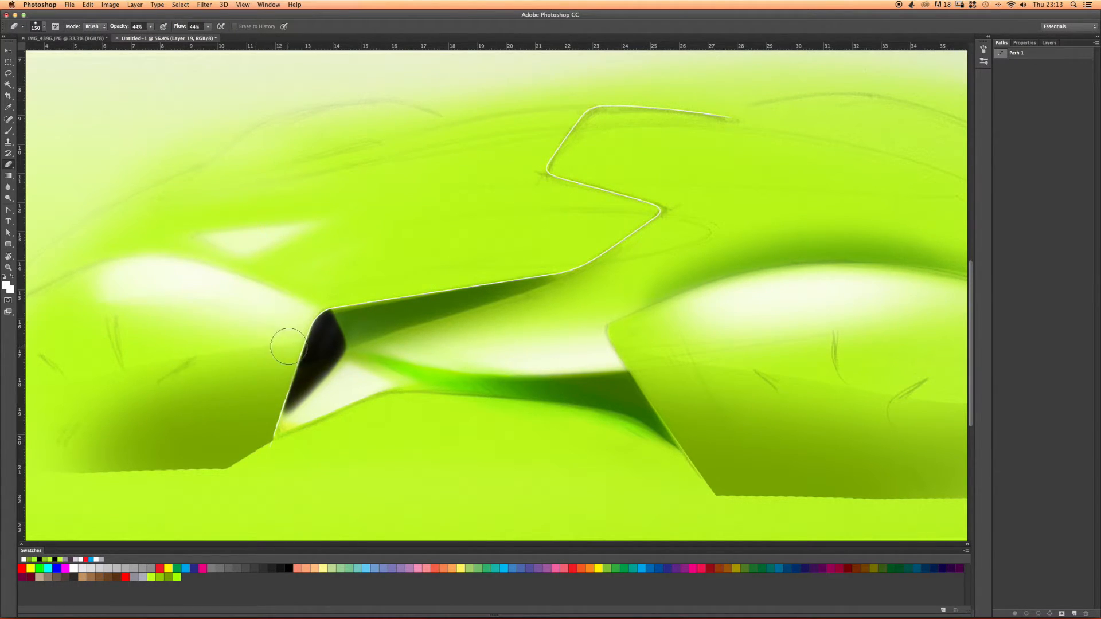
left_click(1048, 43)
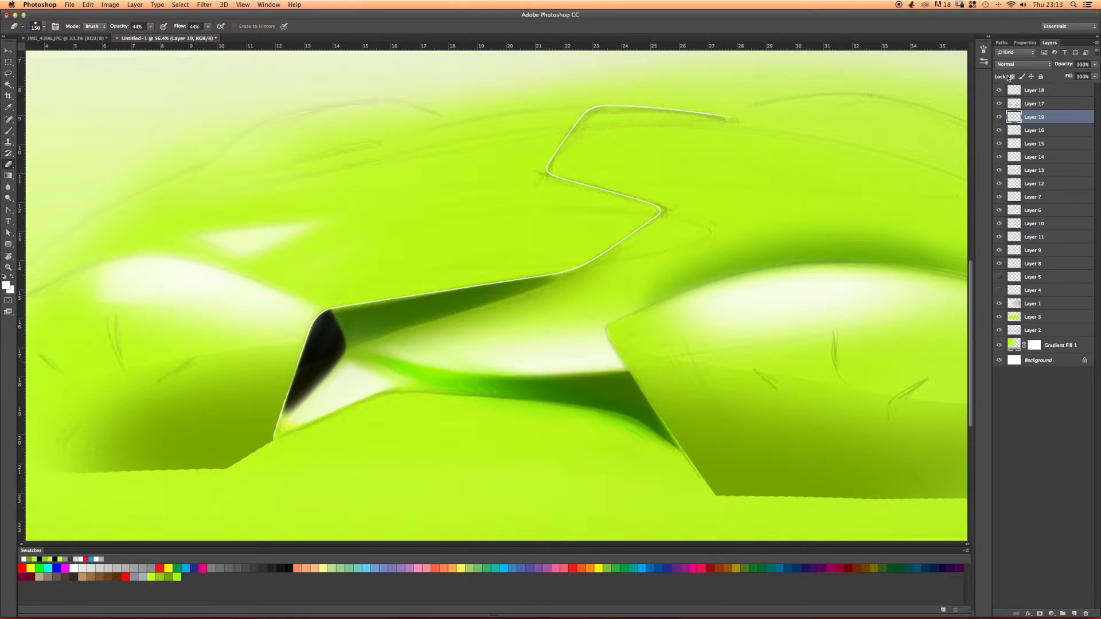
left_click_drag(1016, 121, 1000, 102)
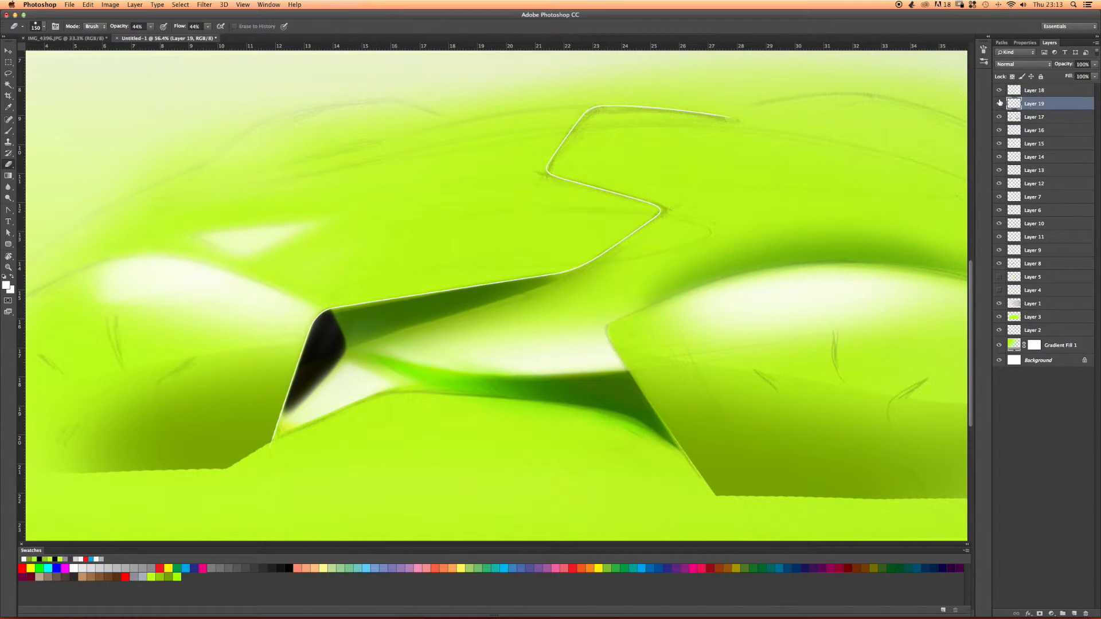
Duplicate the white line's layer and nudge the copy left towards the original line.
key("z")
mouse_move(453, 193)
left_mouse_down()
mouse_move(386, 201)
mouse_move(428, 194)
left_mouse_up()
key("e")
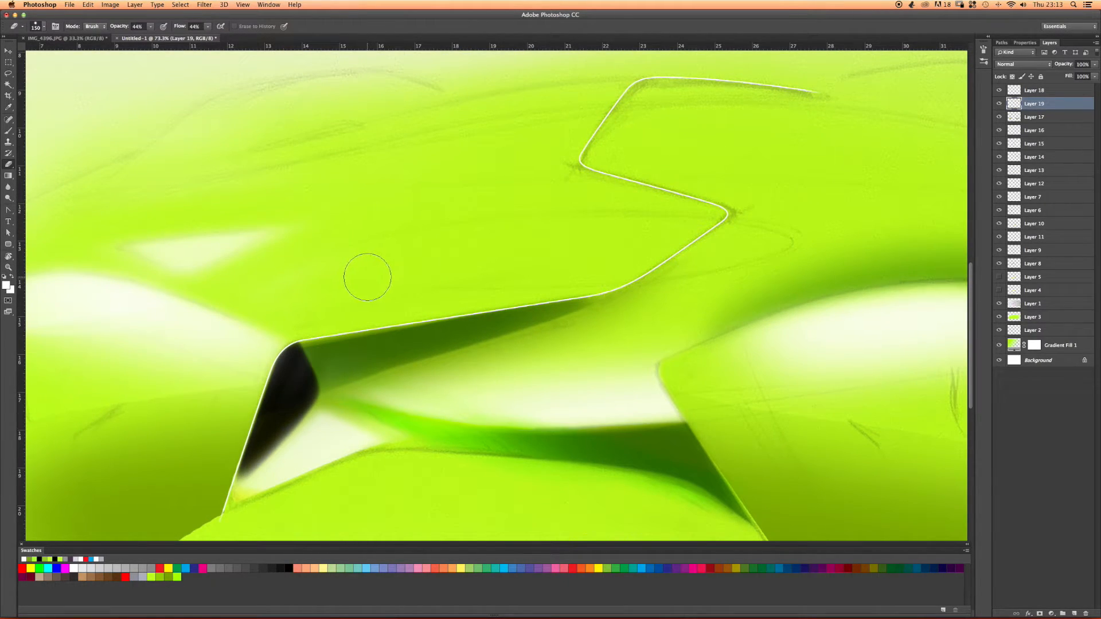
key("v")
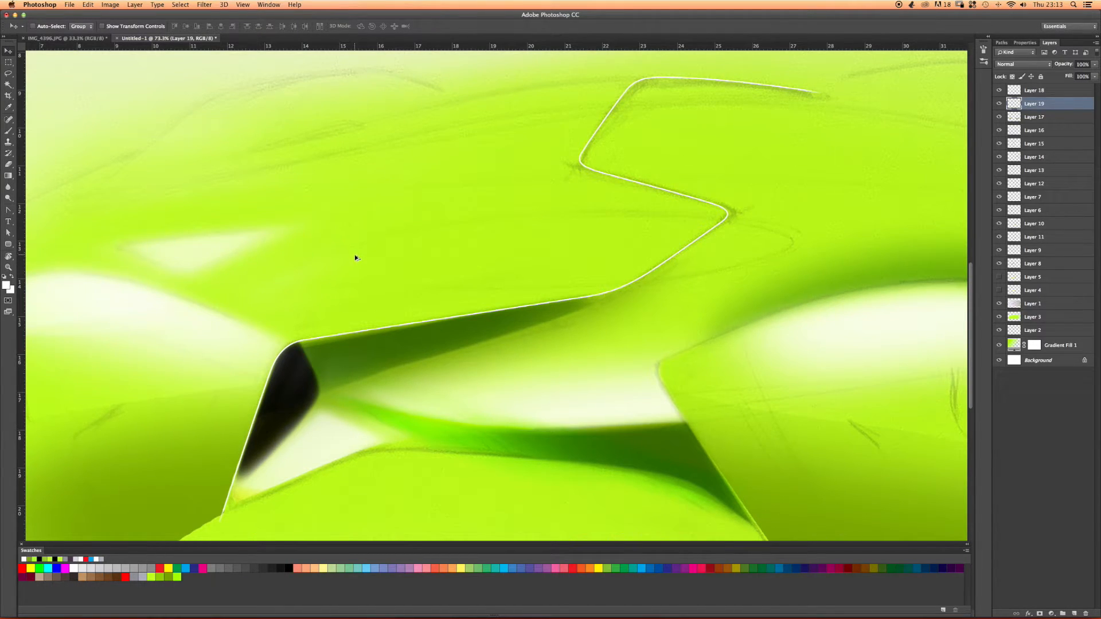
left_click_drag(357, 258, 356, 258)
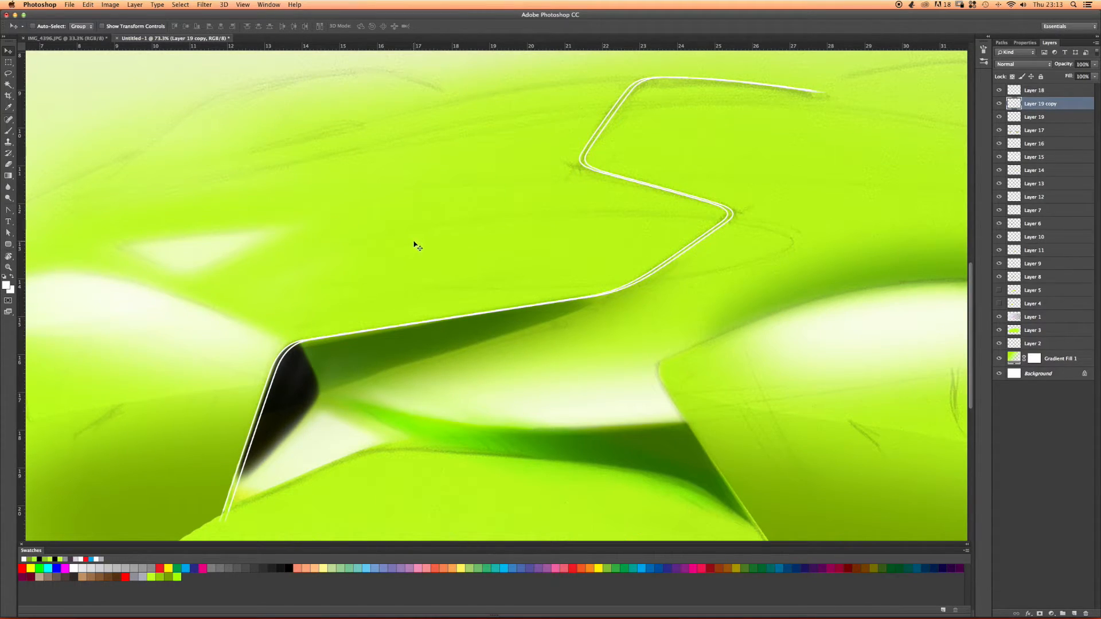
key("Left")
key("Left")
key("Left")
key("Left")
key("Left")
key("Left")
key("Left")
key("Left")
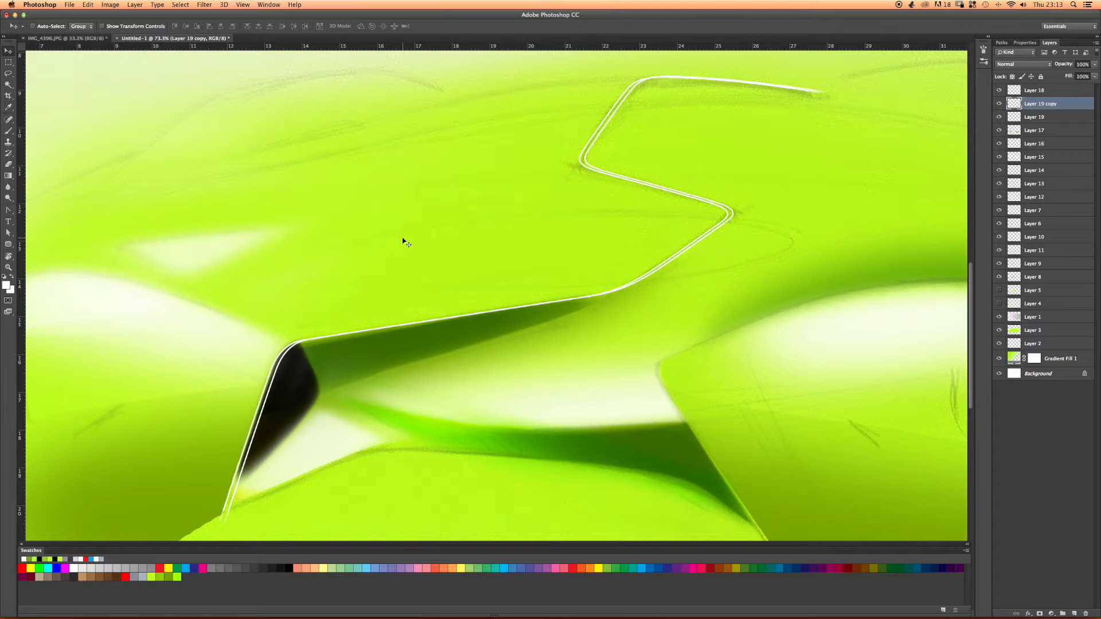
Nudge the copied line down and left tight against the original and invert its colour to black.
key("Down")
key("Down")
key("Left")
key("Down")
key("Left")
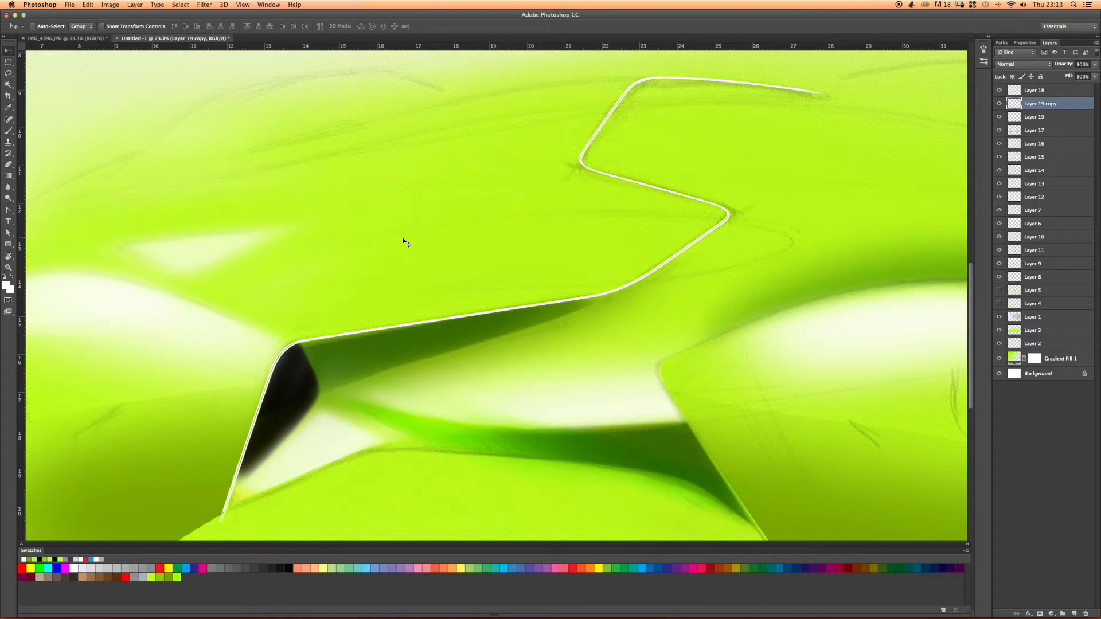
key("super+i")
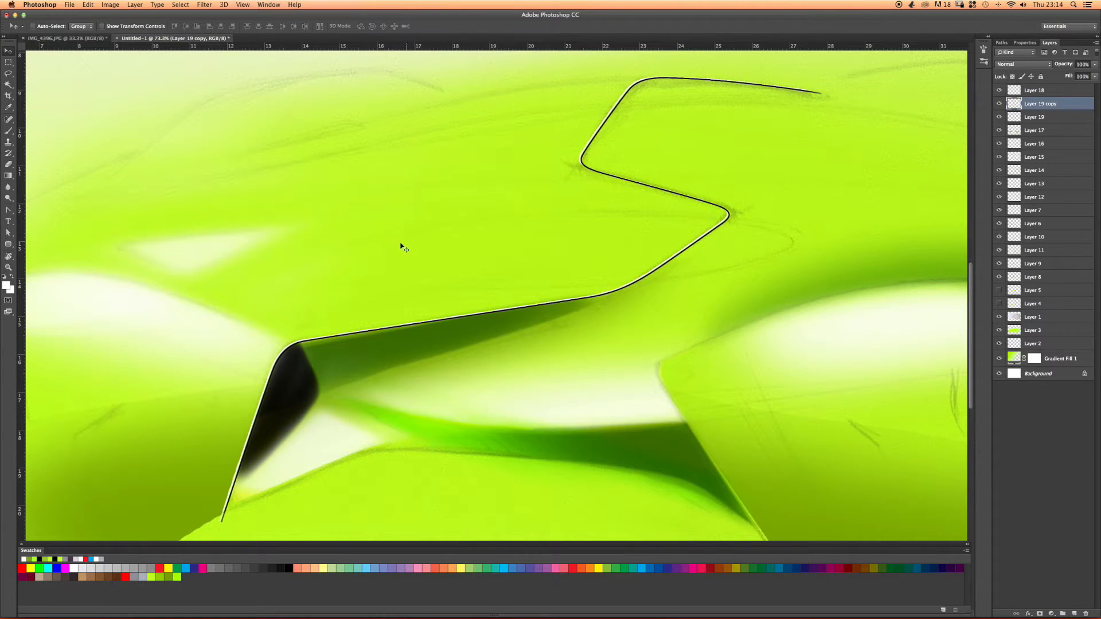
Fade the black line at its lower end and along the middle diagonal with a 250 px eraser at 44% opacity.
key("e")
scroll(310, 419, "down", 2)
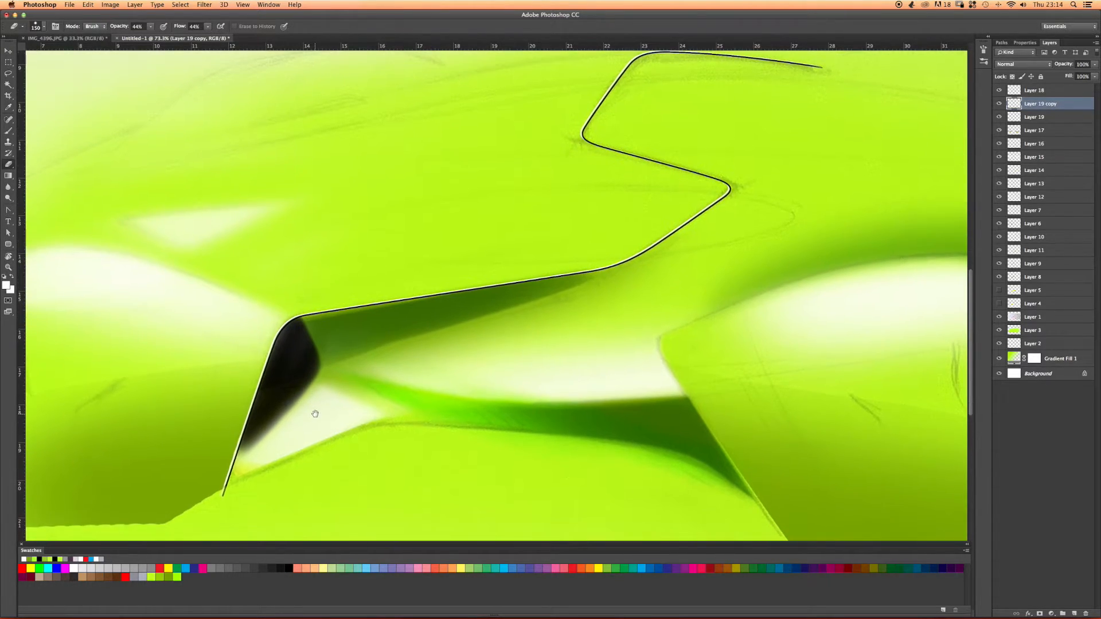
key("bracketright")
key("bracketright")
key("bracketright")
mouse_move(204, 515)
left_mouse_down()
mouse_move(186, 508)
mouse_move(195, 505)
left_mouse_up()
mouse_move(545, 153)
left_mouse_down()
mouse_move(670, 150)
mouse_move(618, 170)
mouse_move(694, 166)
mouse_move(617, 172)
mouse_move(692, 161)
mouse_move(564, 155)
left_mouse_up()
left_click_drag(484, 212, 308, 327)
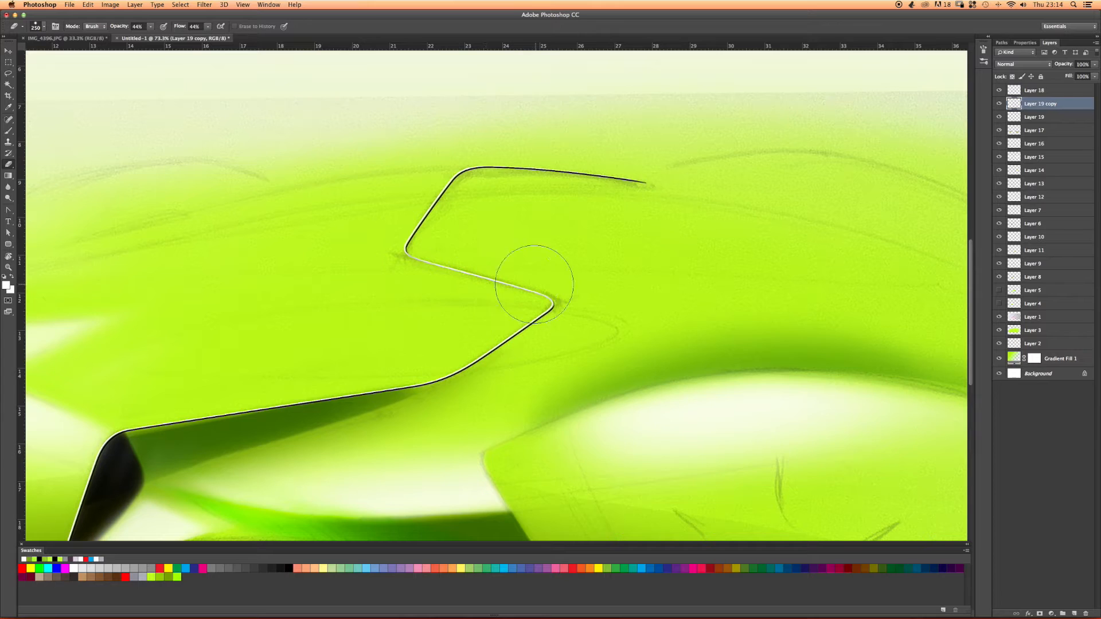
left_click_drag(286, 326, 339, 254)
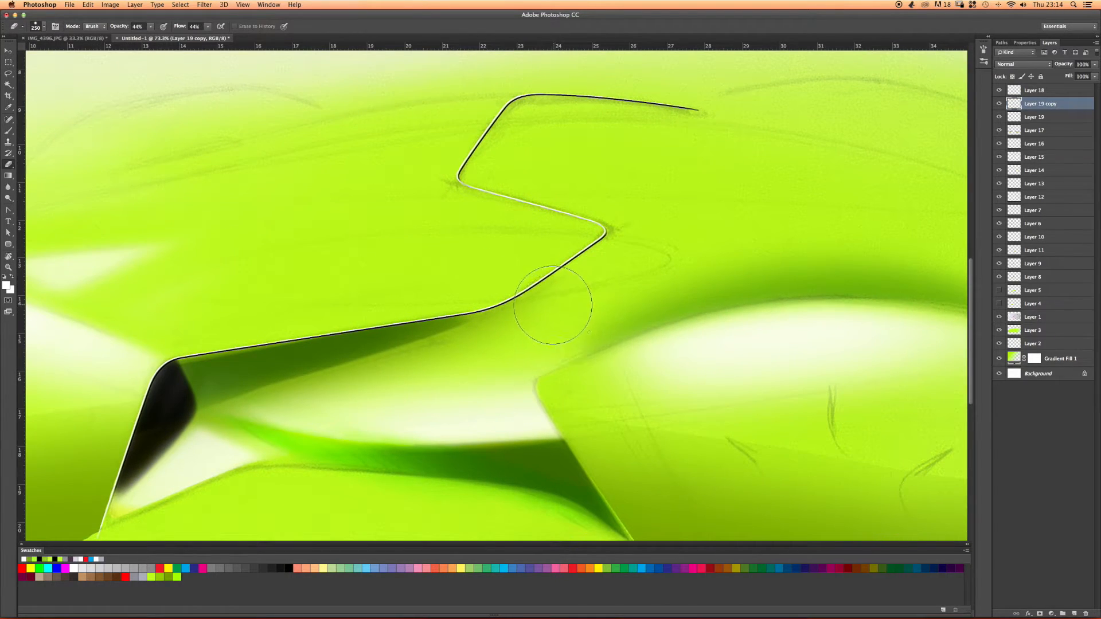
On a new layer, paint a broad soft black shadow along the zigzag panel line with a 500 px brush at 37% opacity and 47% flow.
key("b")
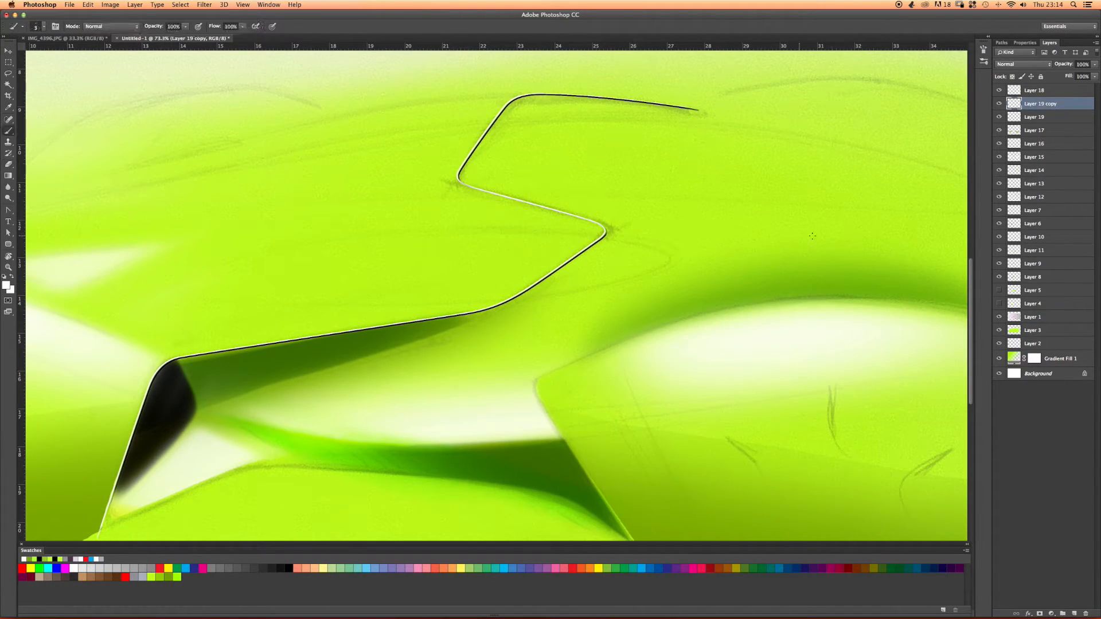
left_click(1075, 614)
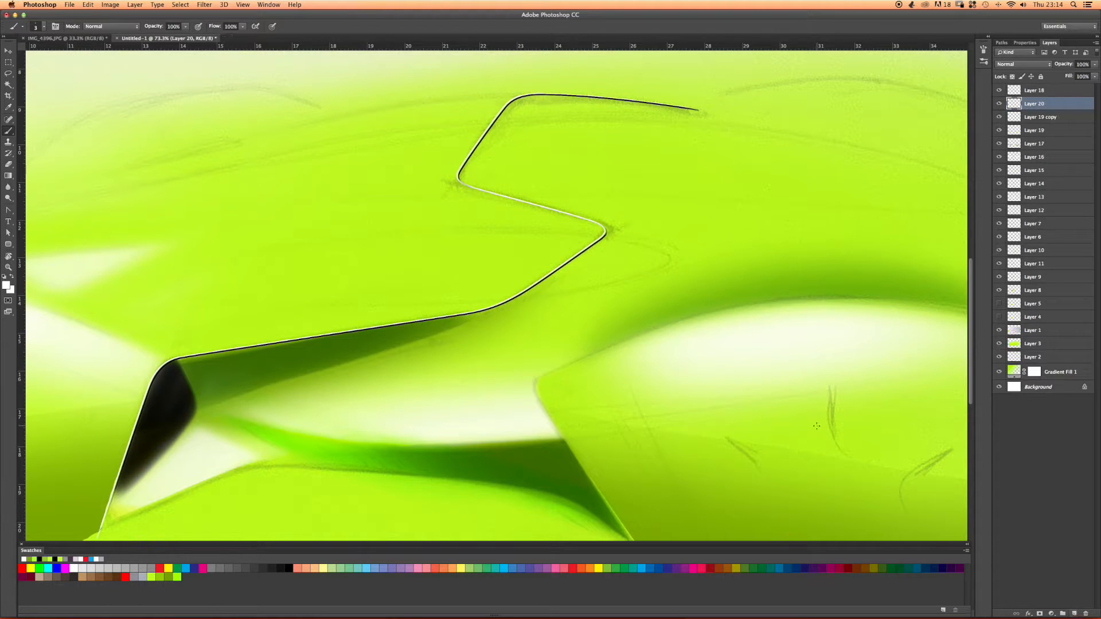
left_click(289, 568)
key("bracketright")
right_click(437, 220)
left_click_drag(516, 239, 528, 240)
left_click_drag(186, 28, 166, 39)
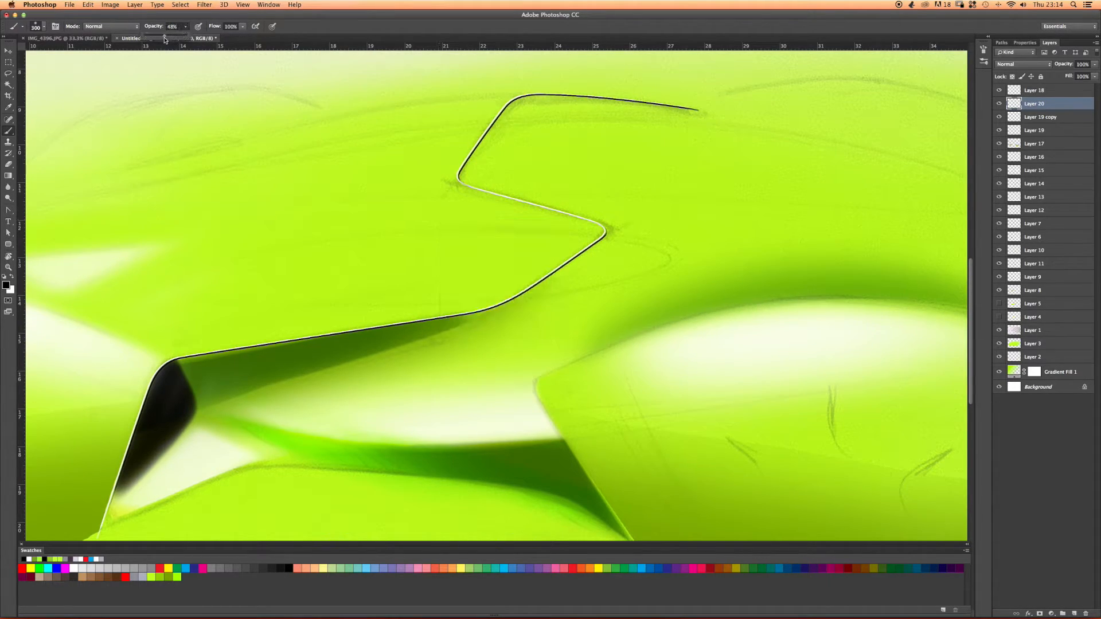
left_click(243, 26)
key("bracketright")
key("bracketright")
mouse_move(453, 201)
left_mouse_down()
mouse_move(396, 172)
mouse_move(602, 258)
mouse_move(399, 179)
mouse_move(631, 244)
mouse_move(402, 154)
mouse_move(447, 189)
mouse_move(405, 160)
mouse_move(423, 191)
mouse_move(628, 161)
mouse_move(378, 145)
mouse_move(497, 137)
mouse_move(472, 136)
mouse_move(467, 165)
mouse_move(491, 192)
mouse_move(459, 92)
mouse_move(582, 199)
mouse_move(430, 115)
mouse_move(388, 115)
mouse_move(418, 136)
mouse_move(368, 201)
mouse_move(401, 250)
mouse_move(132, 361)
mouse_move(147, 344)
mouse_move(98, 352)
mouse_move(123, 344)
mouse_move(148, 374)
mouse_move(291, 339)
mouse_move(319, 320)
mouse_move(609, 260)
mouse_move(138, 398)
left_mouse_up()
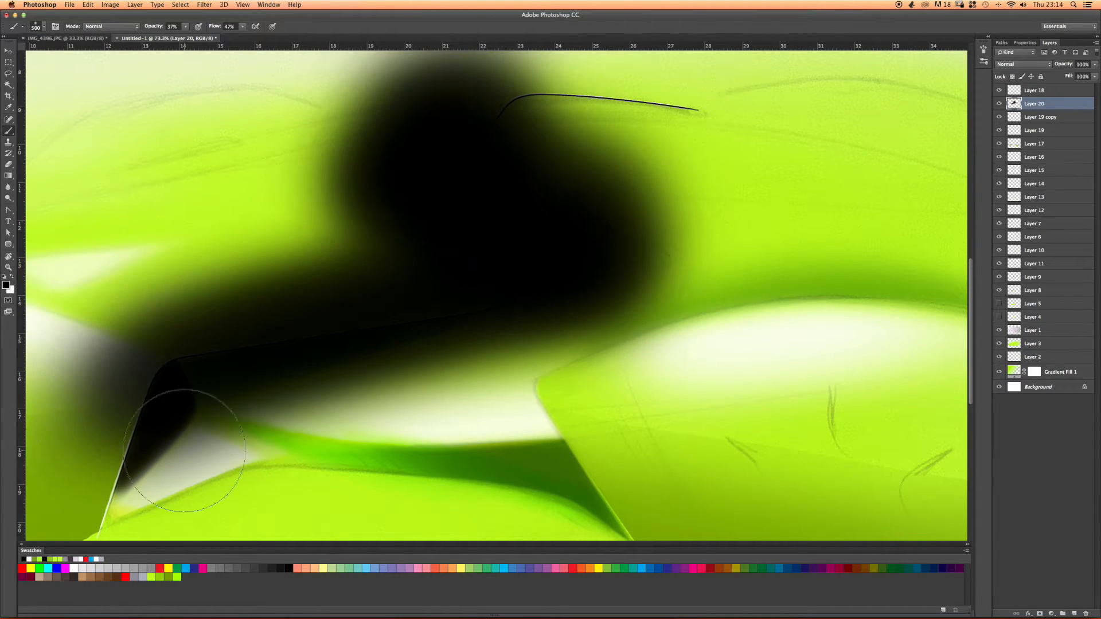
Lower the opacity of the black shadow's layer to 44%.
left_click(1094, 65)
left_click_drag(1088, 76, 1072, 76)
key("e")
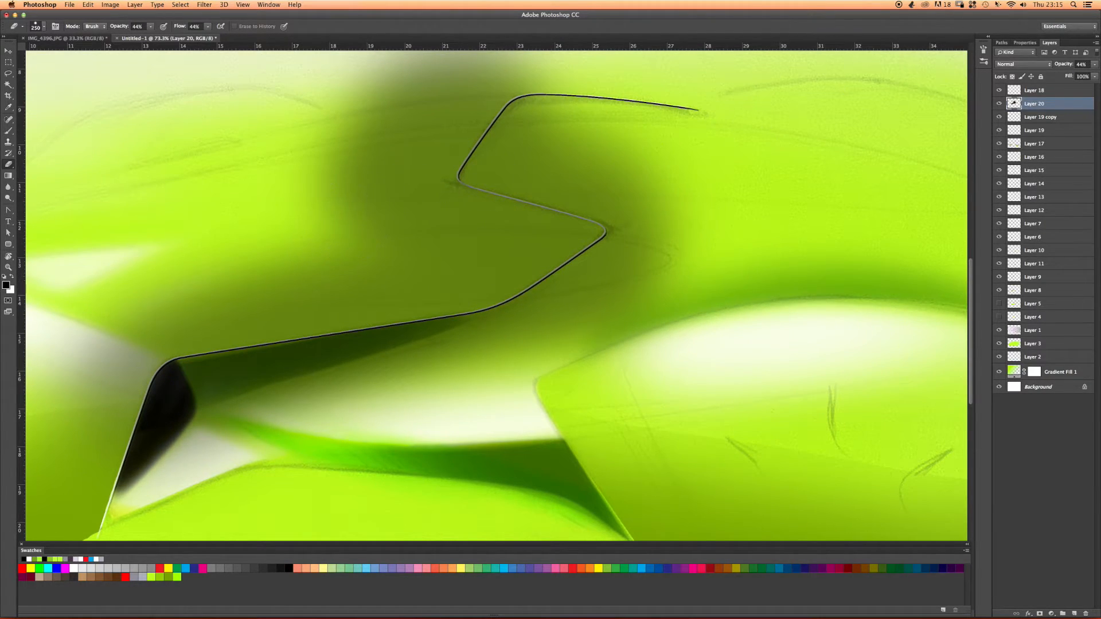
Extend Path 1 from the zigzag line's upper end around the front half of the car and close it at the line's lower end.
left_click(1001, 42)
left_click(1011, 55)
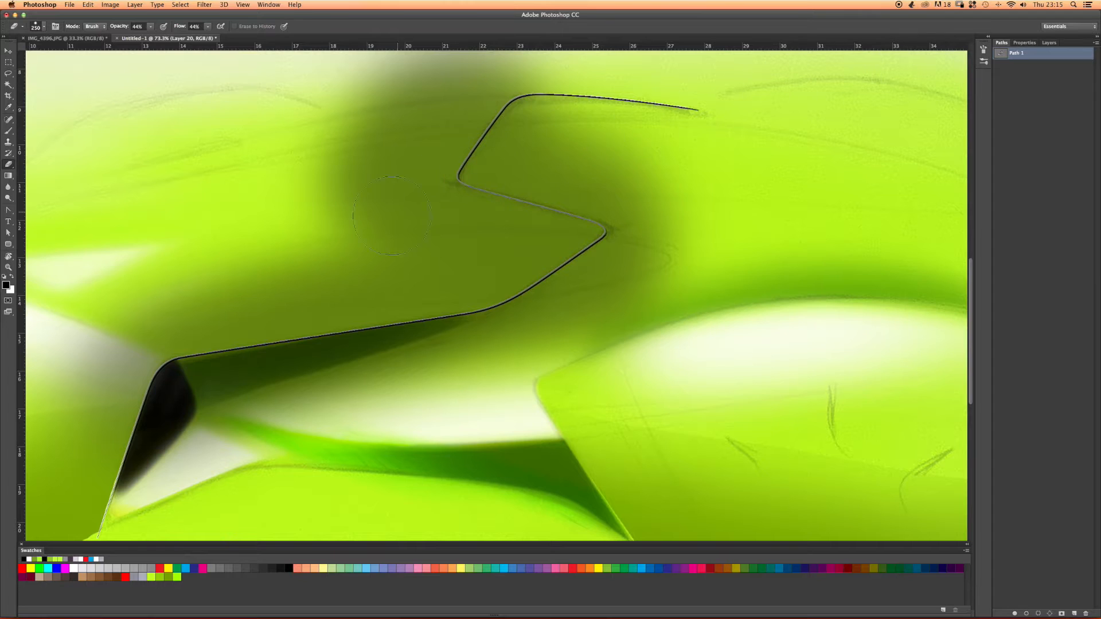
key("a")
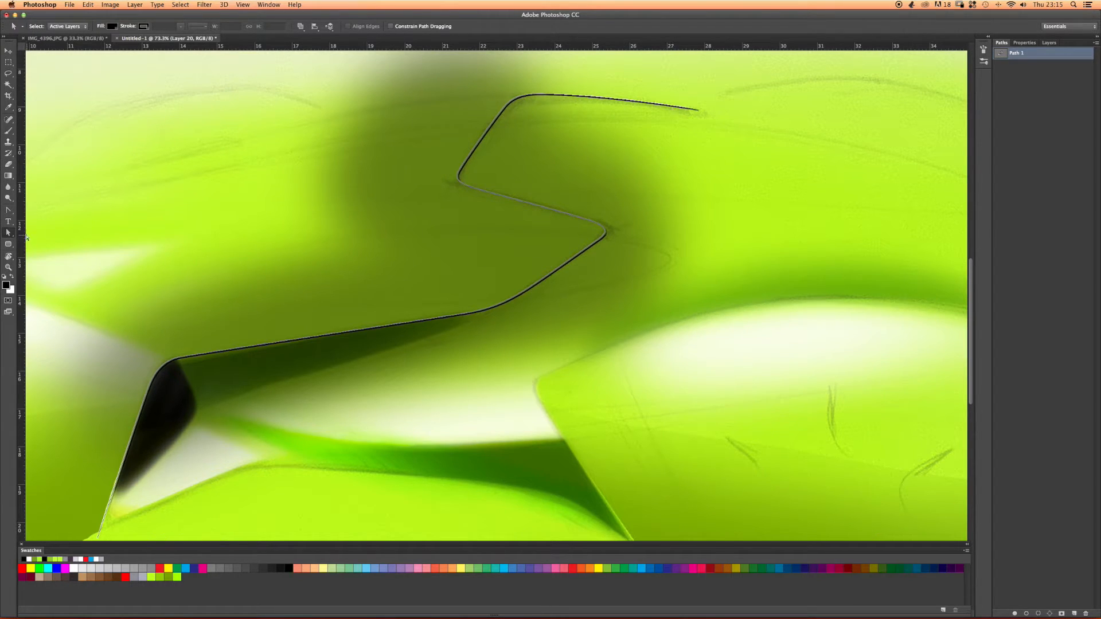
key("p")
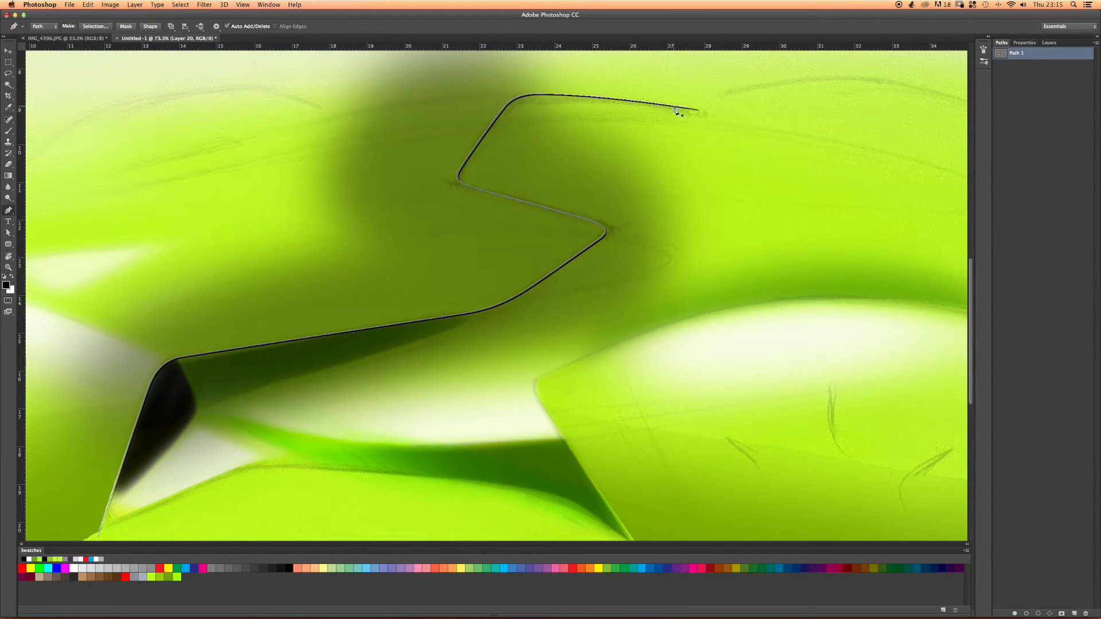
key("super+z")
left_click(8, 233)
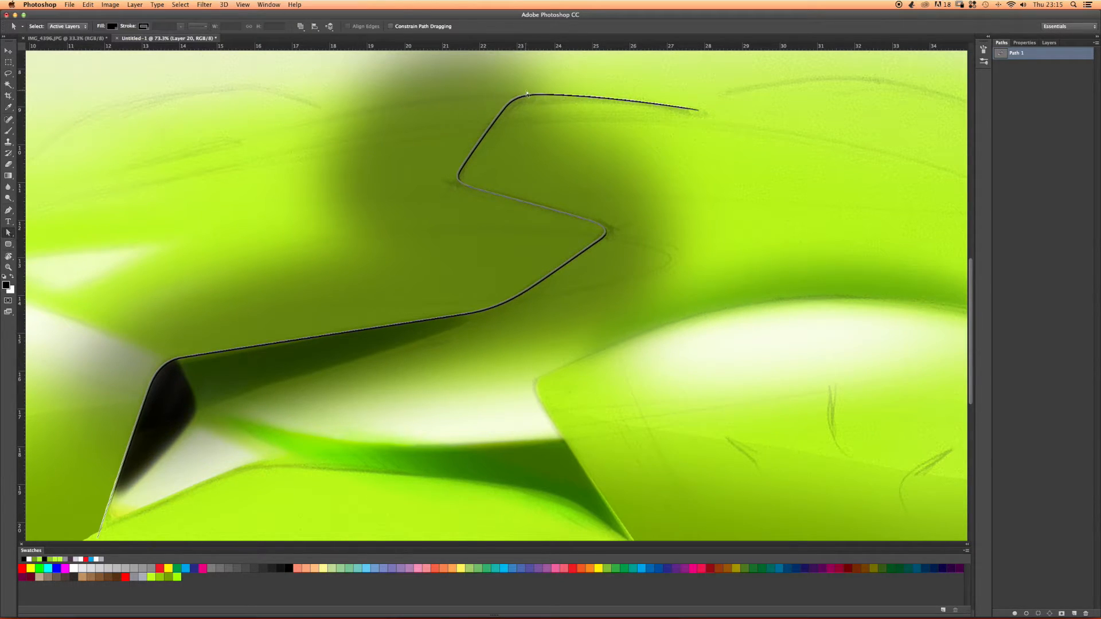
left_click(6, 212)
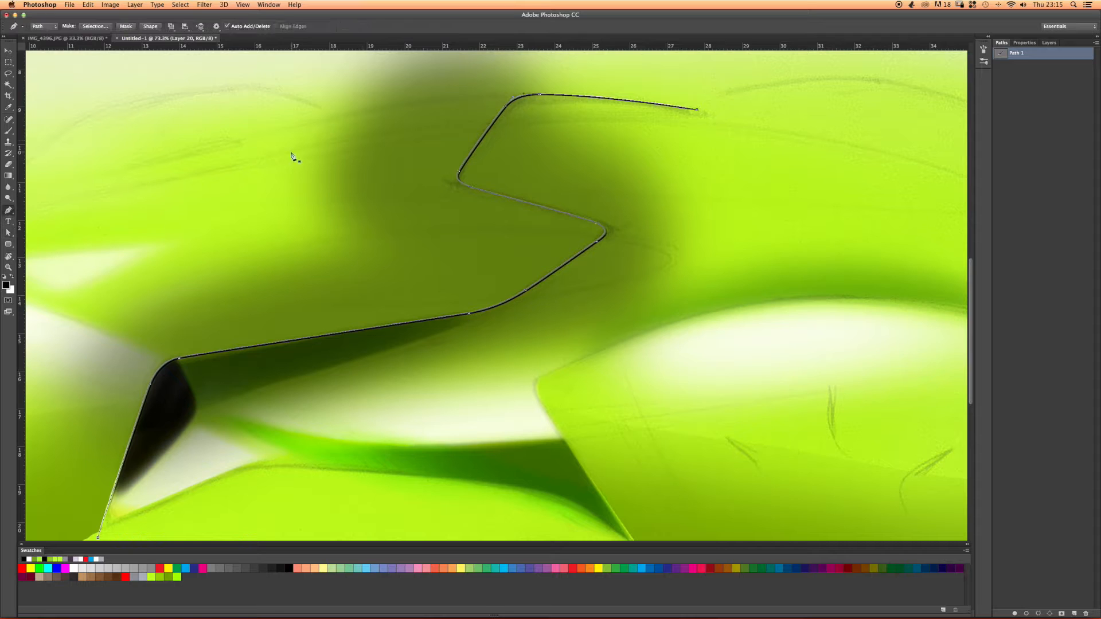
left_click(699, 111)
left_click_drag(705, 84, 705, 236)
left_click(713, 114)
left_click(91, 109)
scroll(118, 272, "down", 10)
scroll(118, 272, "left", 7)
left_click(166, 484)
left_click(281, 433)
left_click_drag(468, 246, 495, 346)
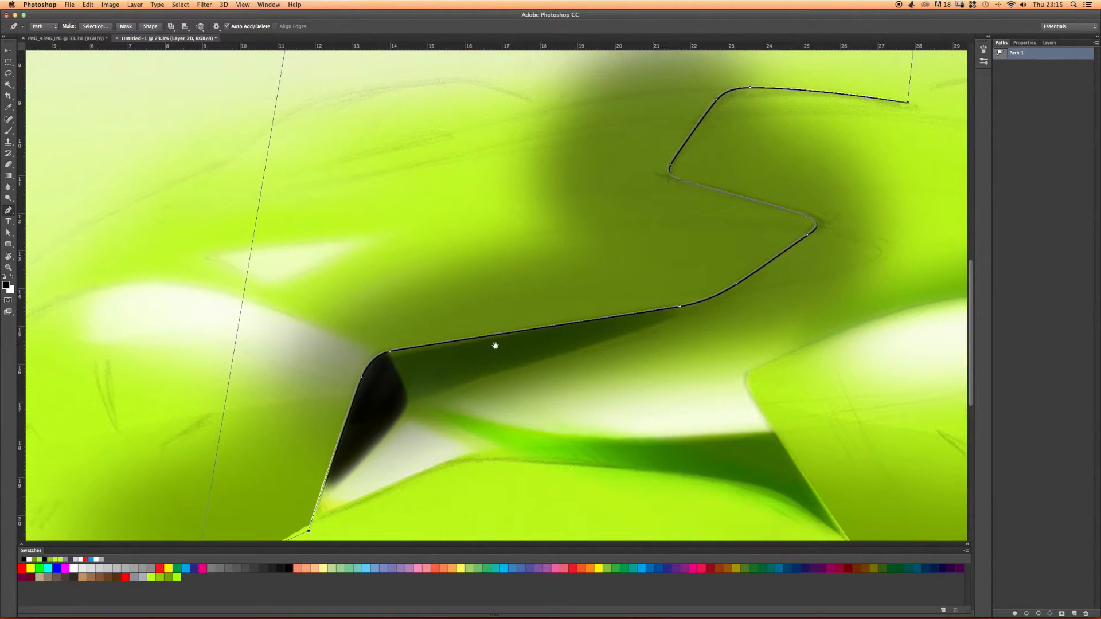
Load the closed path as a selection, delete the shadow inside it on Layer 20, and deselect.
left_click(1039, 613)
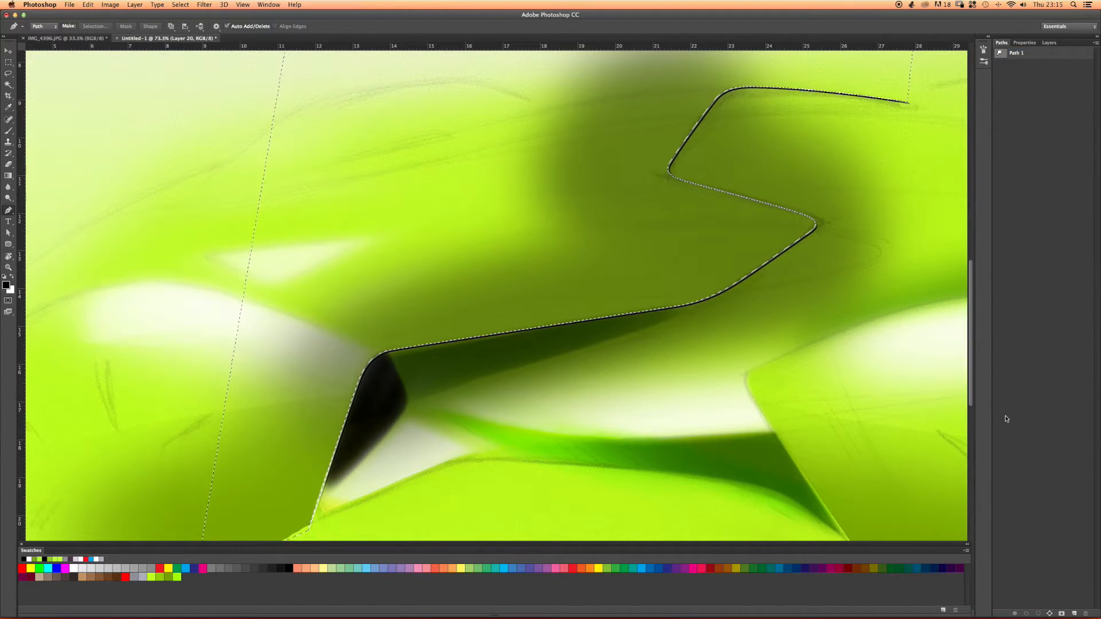
left_click(1049, 43)
left_click(1000, 104)
left_click(1000, 104)
left_click(999, 104)
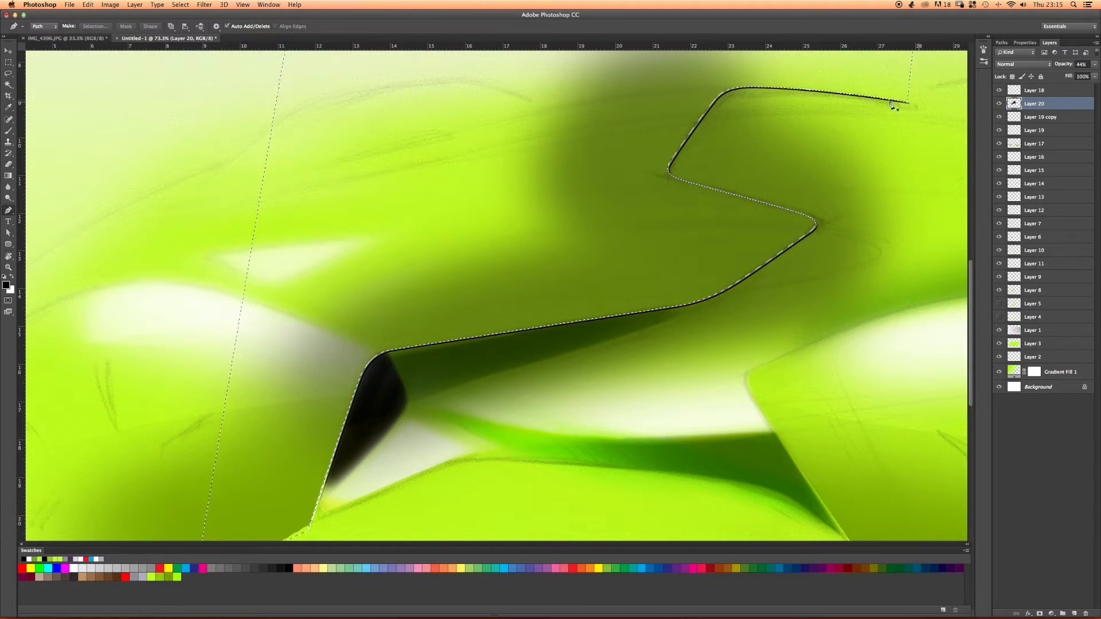
key("Delete")
key("super+d")
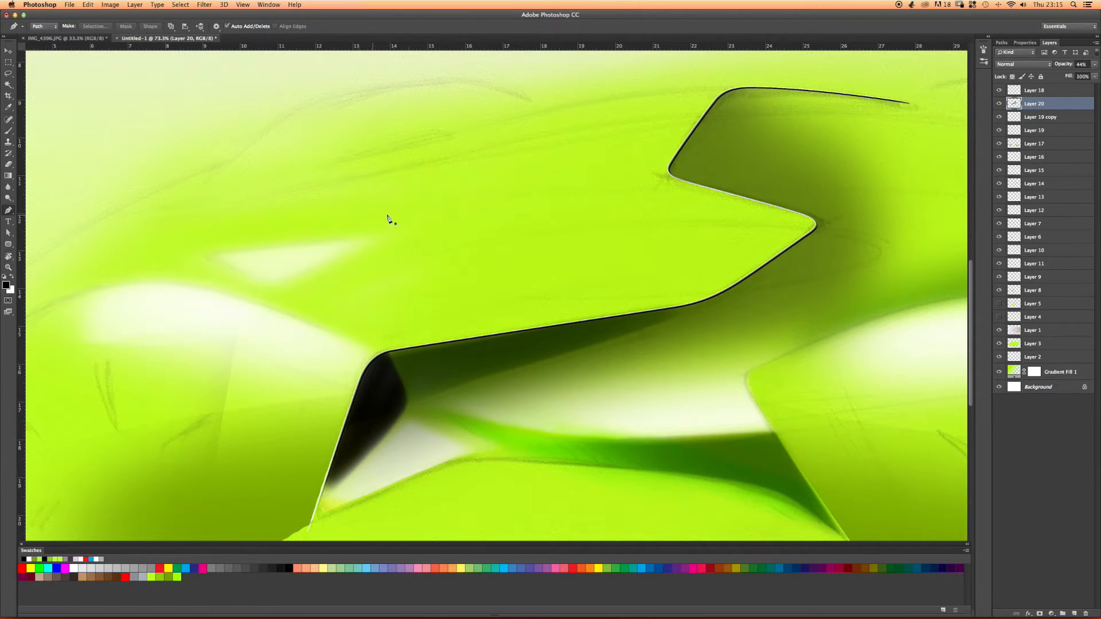
Try inverting the shadow layer's colour, then invert it back.
scroll(508, 223, "down", 5)
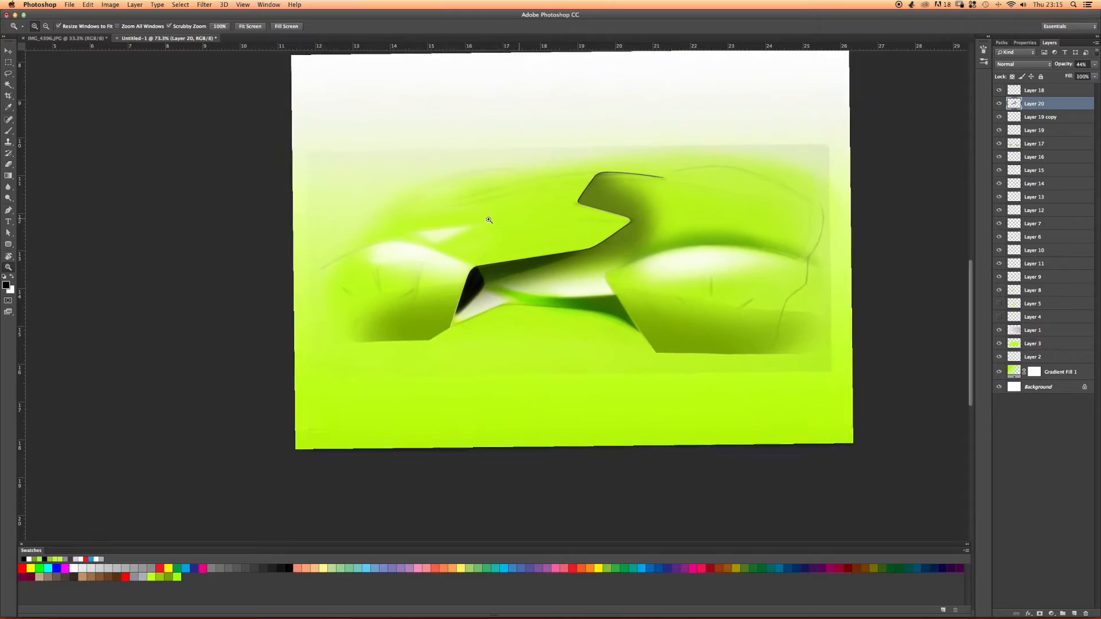
key("e")
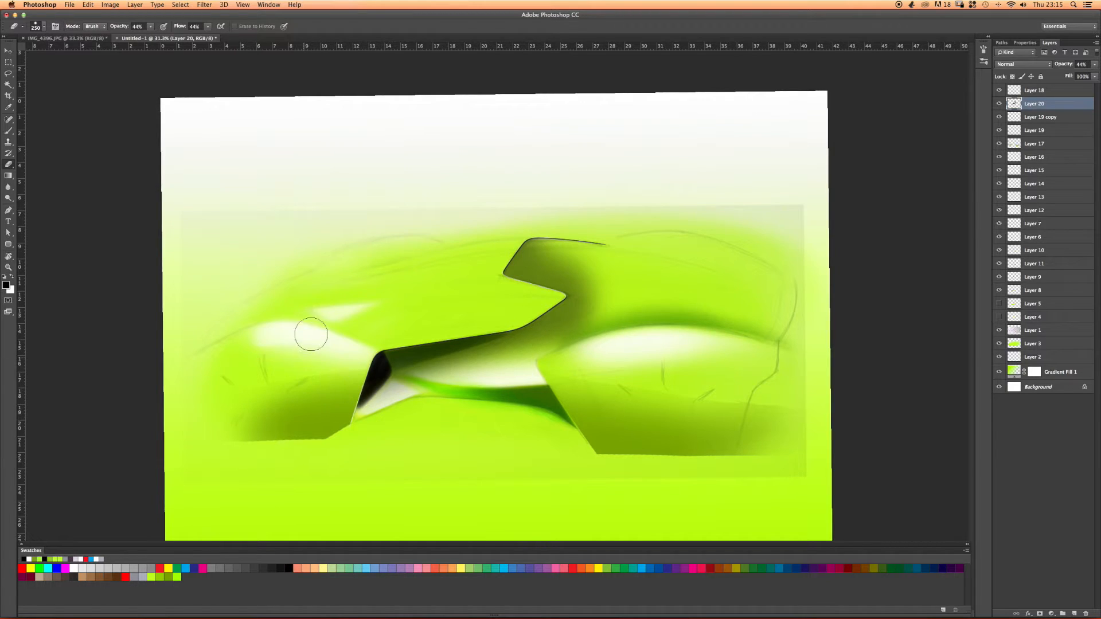
key("super+i")
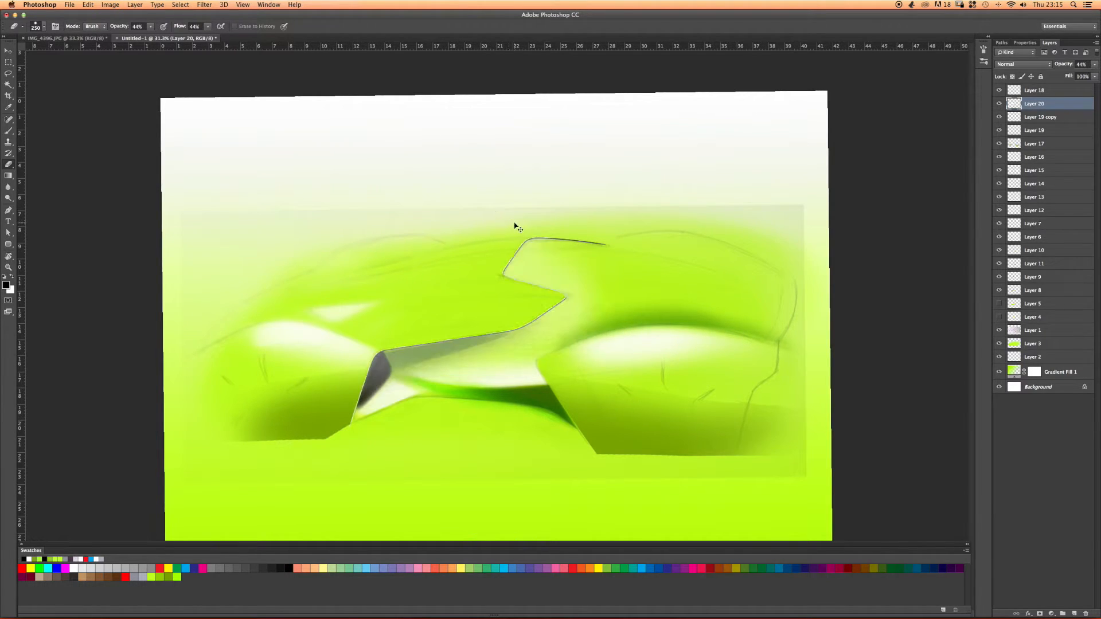
key("super+i")
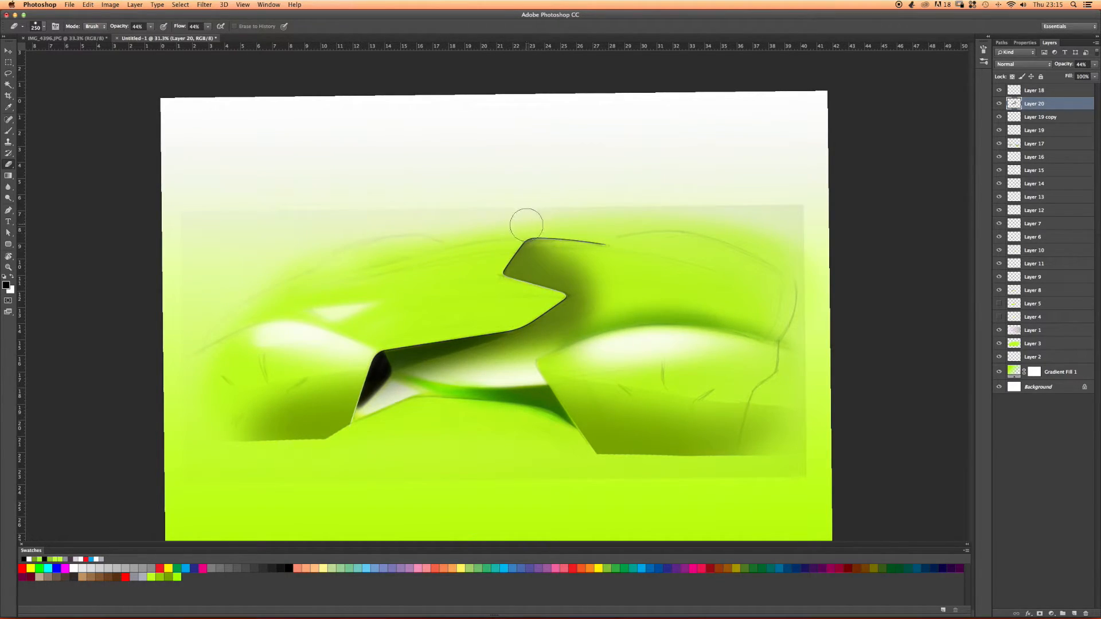
Soften the outer edge of the shadow beside the zigzag line with a very large soft eraser at 32% opacity.
right_click(515, 219)
left_click_drag(585, 259, 616, 239)
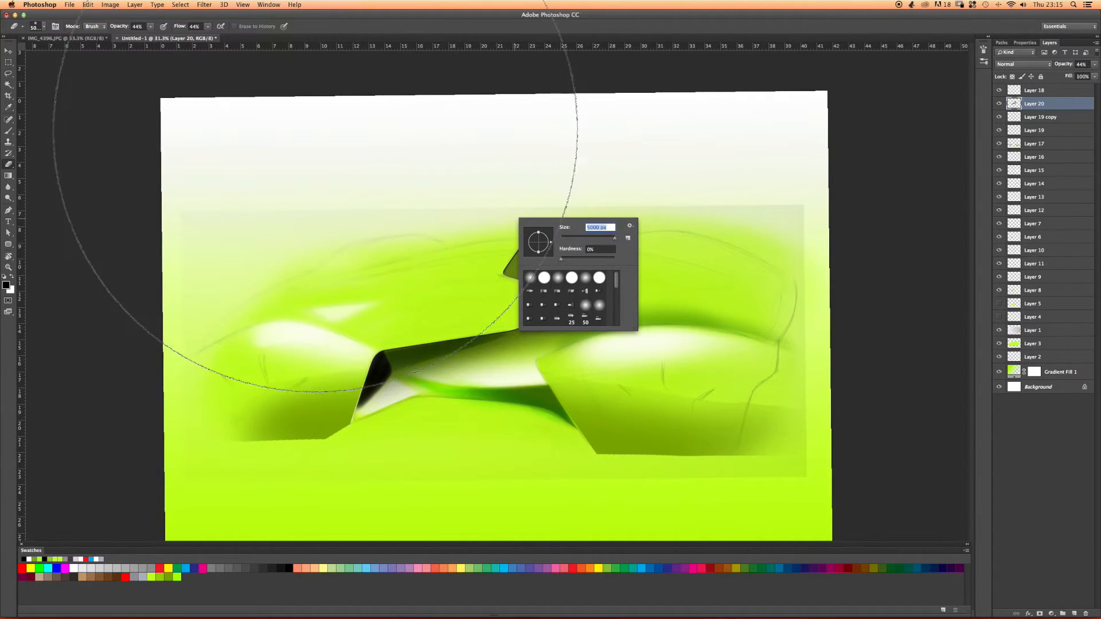
left_click(410, 186)
key("bracketleft")
key("bracketleft")
key("bracketleft")
key("bracketleft")
key("bracketleft")
key("bracketleft")
key("bracketleft")
key("bracketleft")
key("bracketleft")
key("bracketleft")
key("bracketleft")
key("bracketleft")
key("bracketleft")
key("bracketleft")
key("bracketleft")
key("bracketleft")
key("bracketleft")
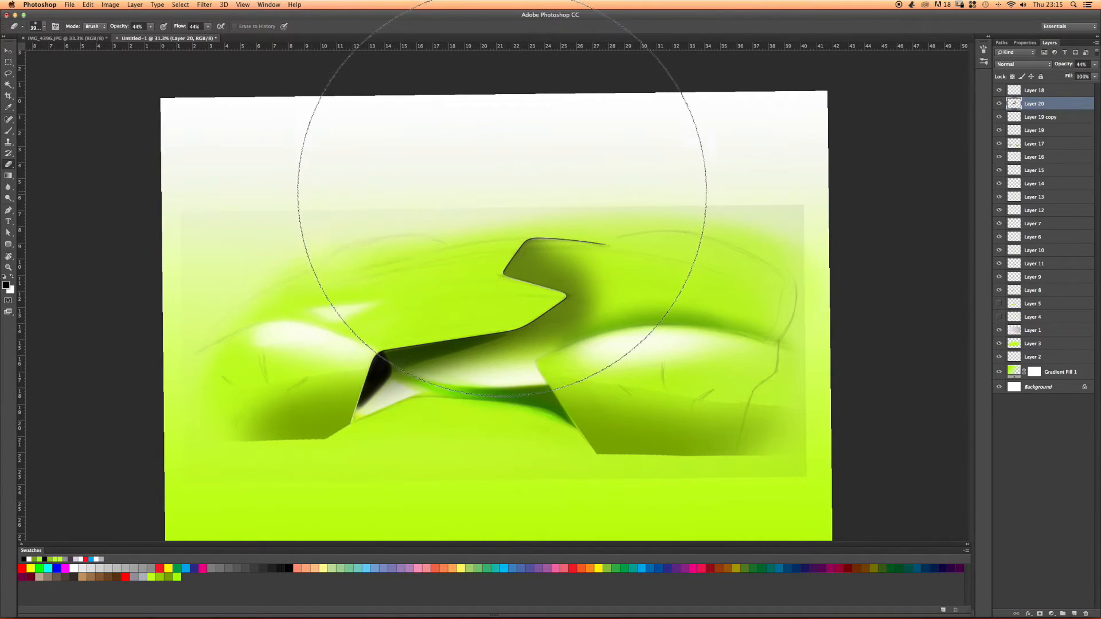
key("bracketleft")
key("bracketleft")
key("bracketleft")
key("bracketleft")
key("bracketleft")
key("bracketleft")
key("bracketleft")
key("bracketleft")
key("bracketleft")
key("bracketleft")
key("bracketleft")
key("bracketleft")
key("bracketleft")
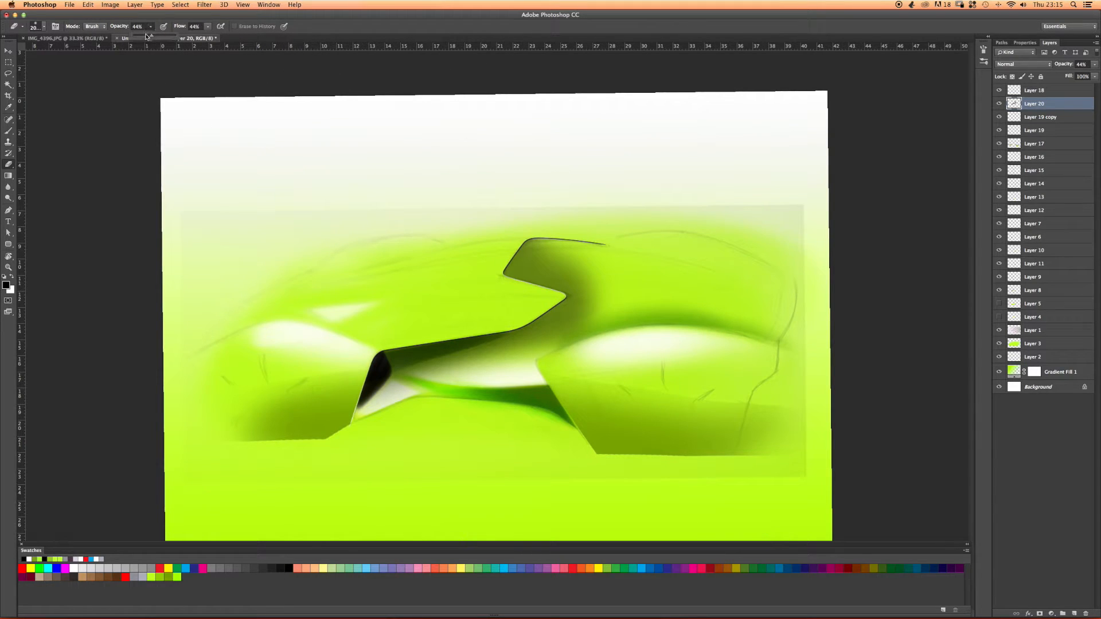
left_click_drag(146, 40, 146, 39)
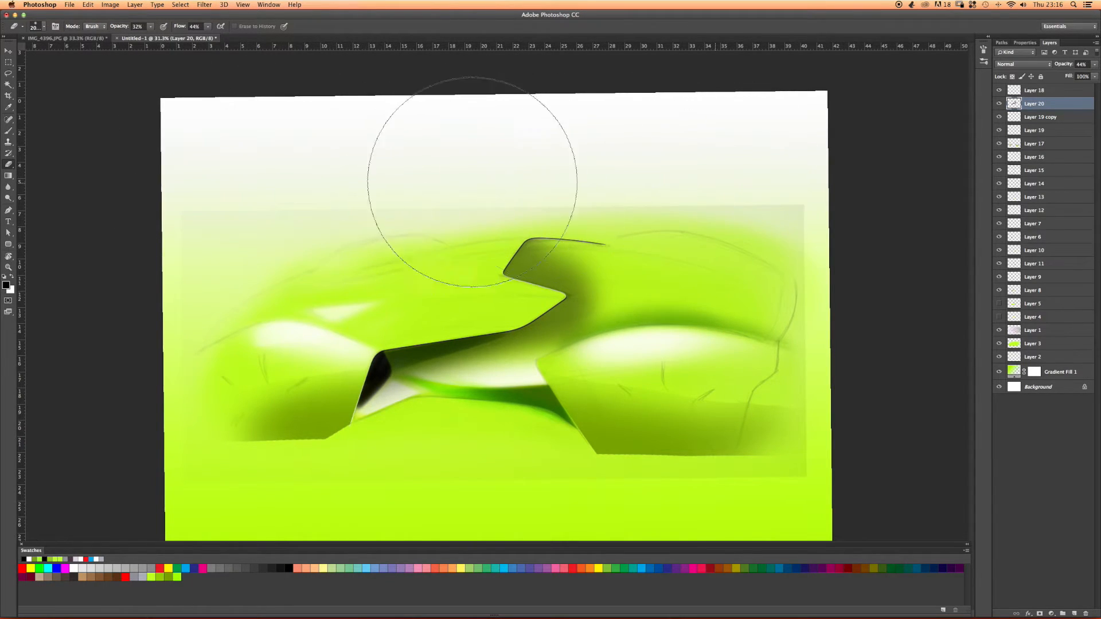
mouse_move(541, 192)
left_mouse_down()
mouse_move(658, 219)
mouse_move(716, 259)
left_mouse_up()
Thin the shadow down to a narrow fade along the panel line with a 300 px eraser at 32% opacity.
key("bracketleft")
key("bracketleft")
key("bracketleft")
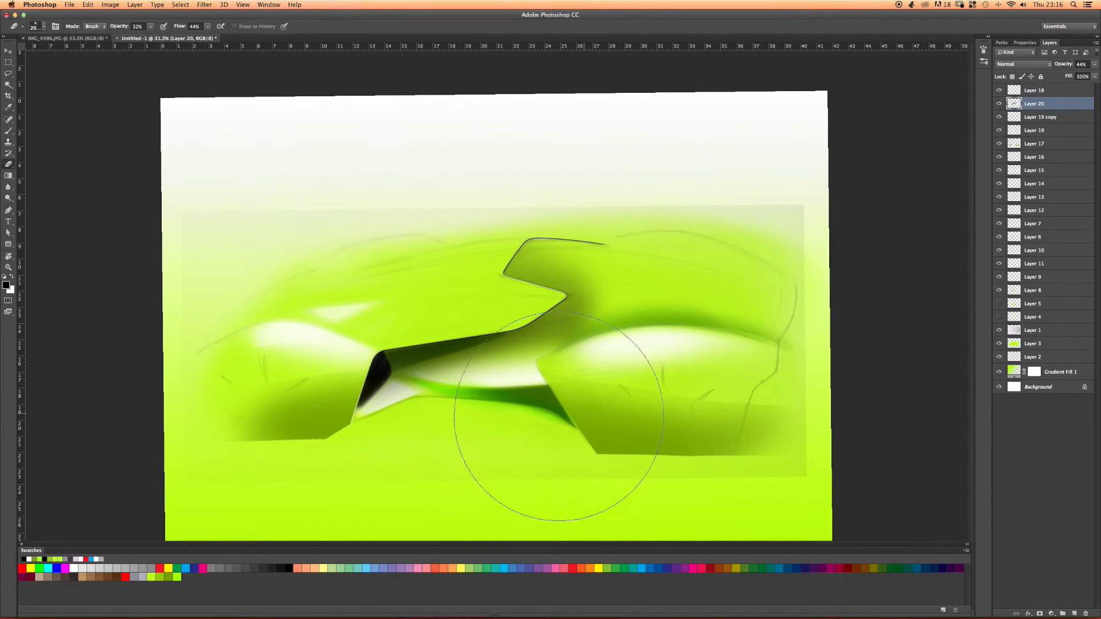
key("bracketleft")
key("bracketleft")
key("bracketleft")
key("bracketleft")
key("bracketleft")
key("bracketleft")
mouse_move(411, 398)
left_mouse_down()
mouse_move(483, 363)
mouse_move(423, 380)
left_mouse_up()
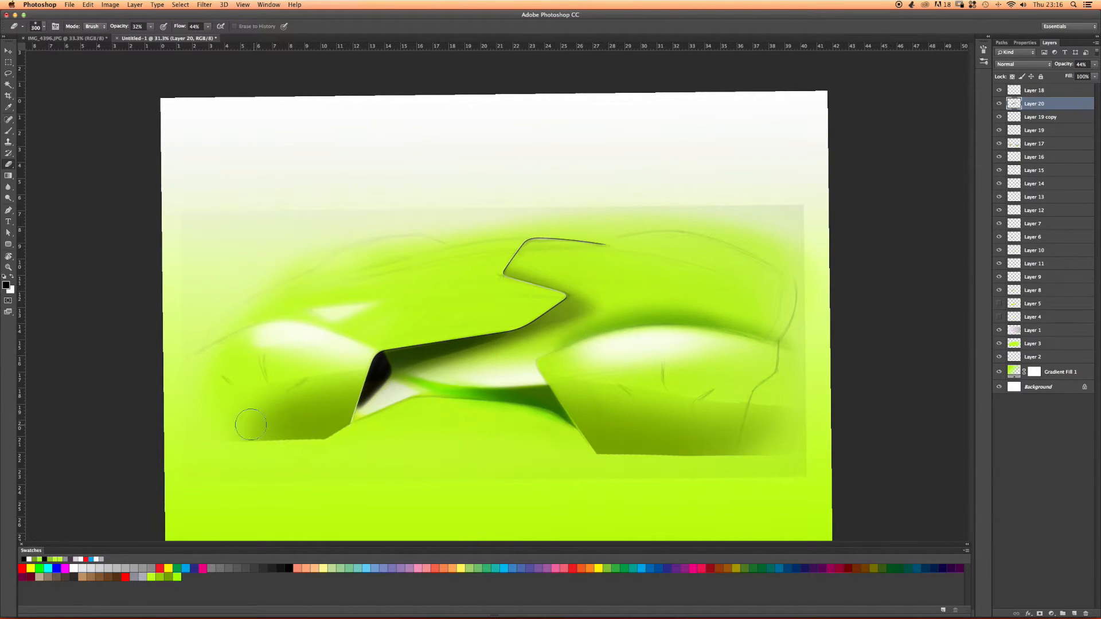
On a new layer, paint a soft black band along the panel line's lower diagonal with a 150 px brush at 37% opacity.
key("super+space")
left_click_drag(552, 329, 668, 345)
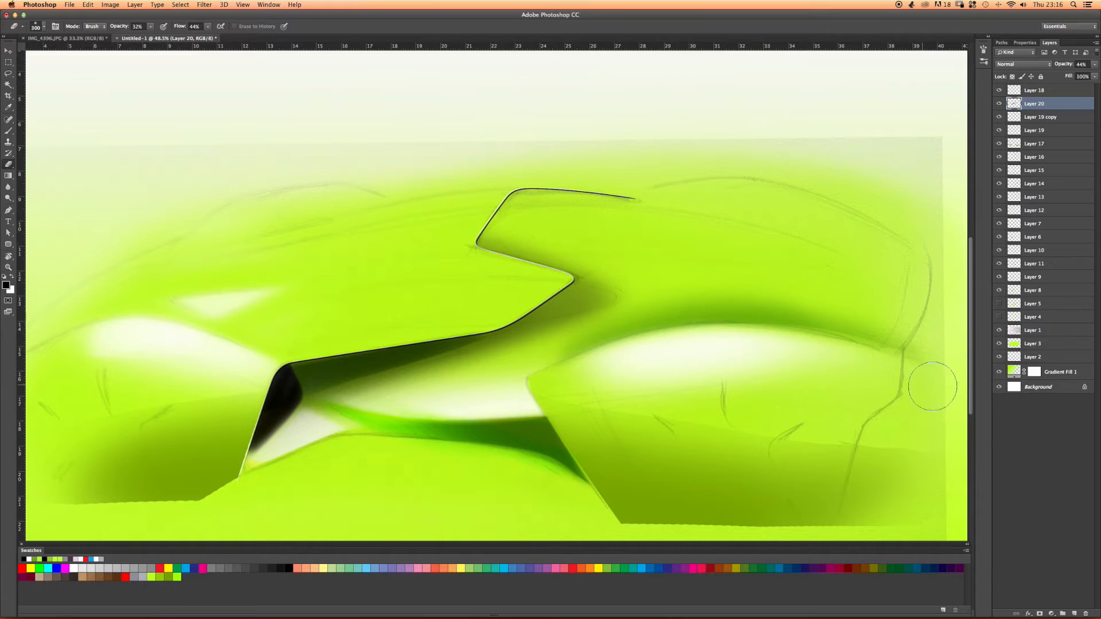
left_click(1075, 614)
key("b")
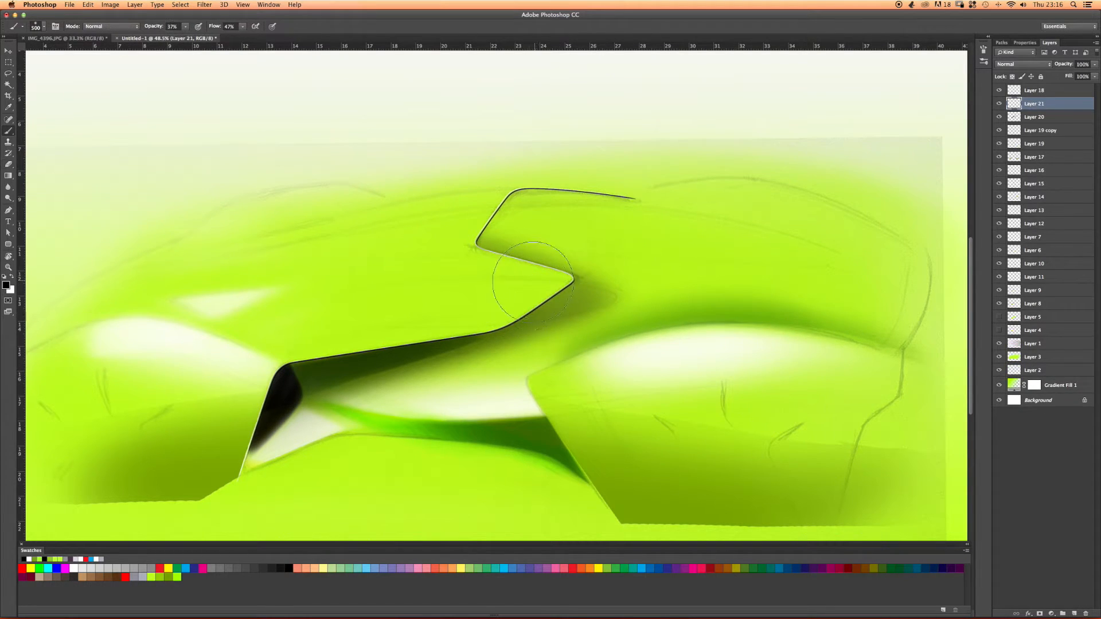
key("bracketleft")
mouse_move(563, 292)
left_mouse_down()
mouse_move(511, 319)
mouse_move(565, 288)
mouse_move(470, 339)
mouse_move(576, 291)
mouse_move(514, 311)
mouse_move(552, 286)
mouse_move(596, 300)
mouse_move(470, 337)
mouse_move(569, 296)
mouse_move(585, 300)
mouse_move(357, 365)
mouse_move(473, 332)
mouse_move(292, 367)
mouse_move(538, 318)
mouse_move(271, 371)
mouse_move(451, 331)
mouse_move(223, 387)
mouse_move(554, 320)
mouse_move(232, 389)
mouse_move(511, 327)
mouse_move(198, 412)
left_mouse_up()
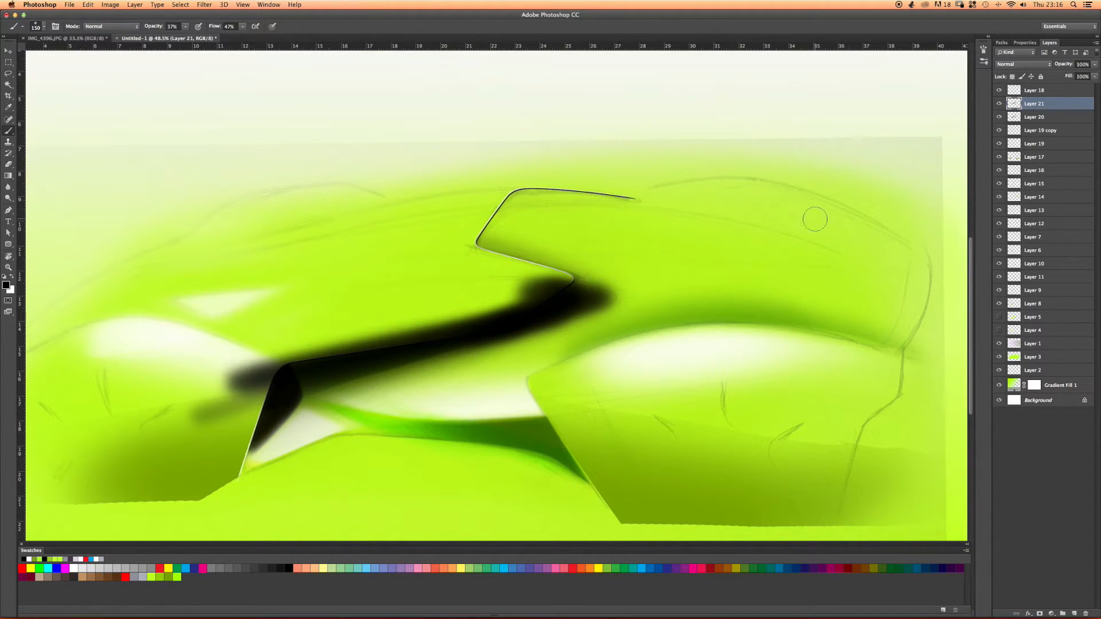
Load Path 1 as a selection and delete the part of the black band inside it.
left_click(1001, 42)
left_click(1007, 53)
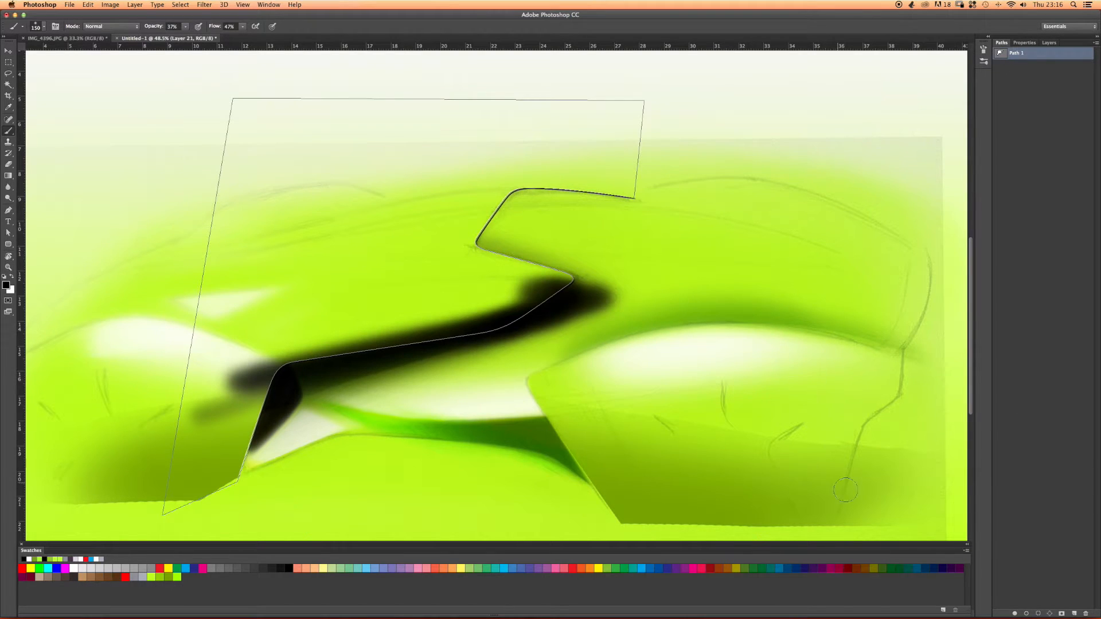
key("a")
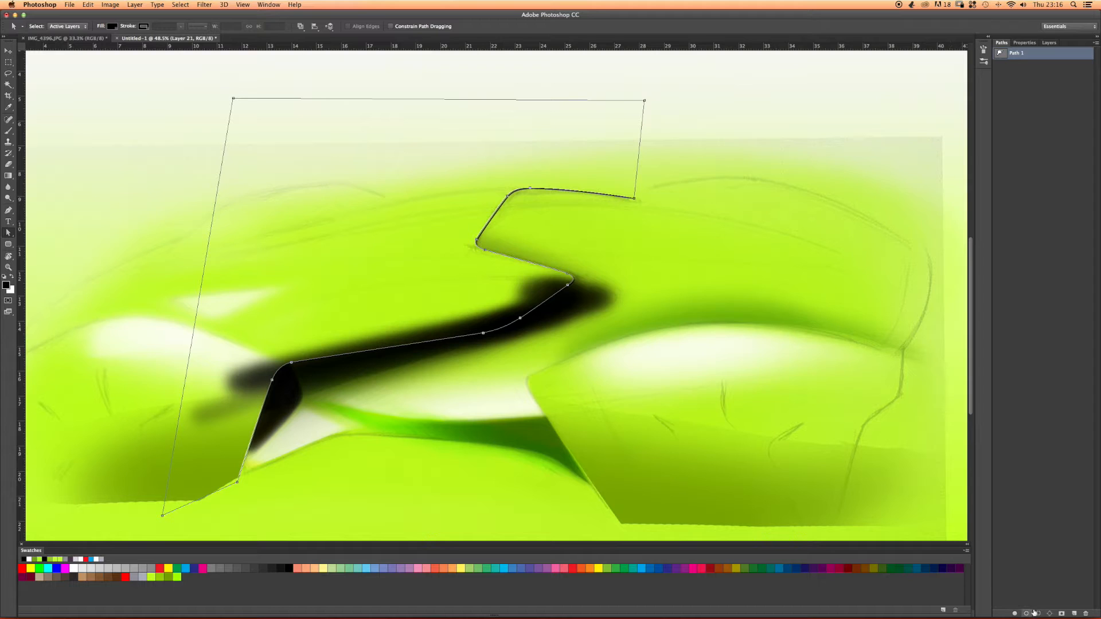
left_click(1039, 613)
key("Delete")
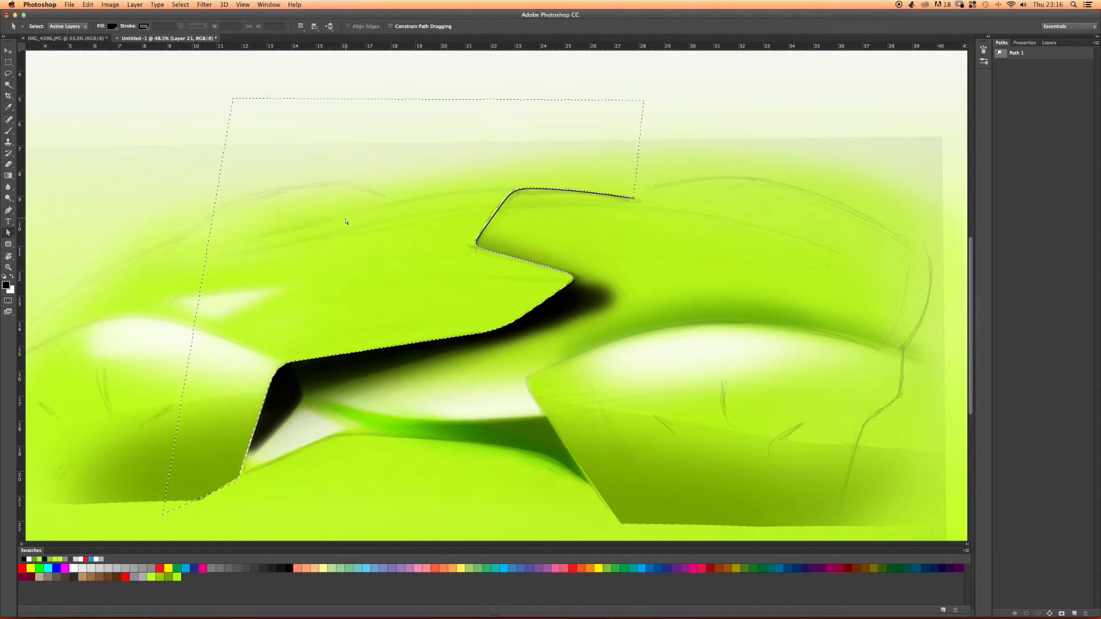
Deselect, and lightly erase the edge highlight on Layer 21 around the pointed tip and the lower black shadow.
key("super+d")
key("e")
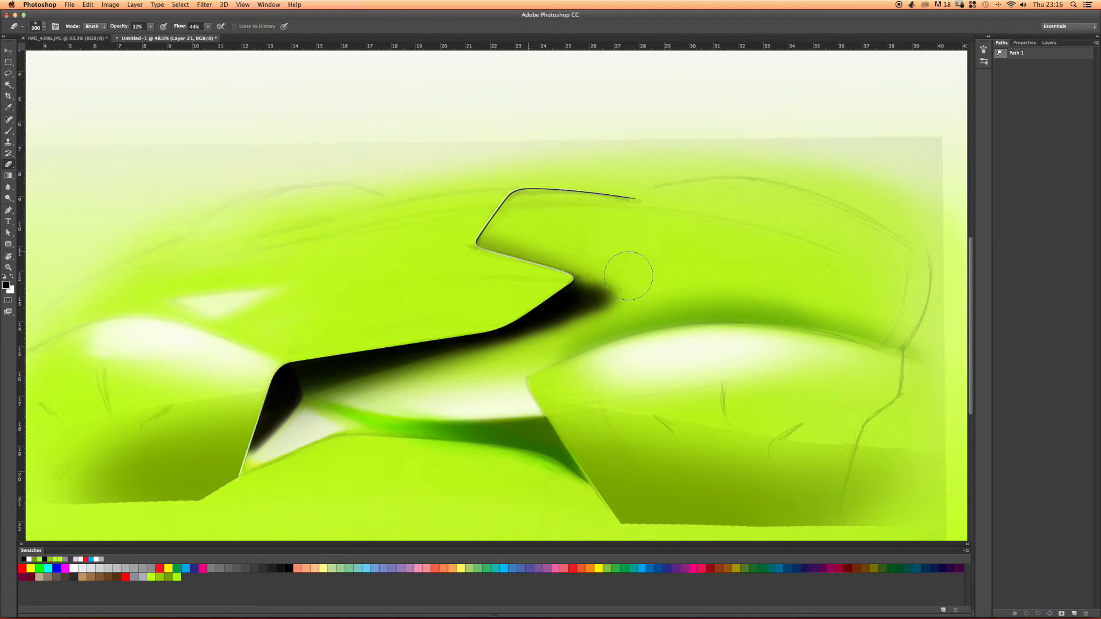
mouse_move(591, 269)
left_mouse_down()
mouse_move(579, 290)
mouse_move(633, 286)
left_mouse_up()
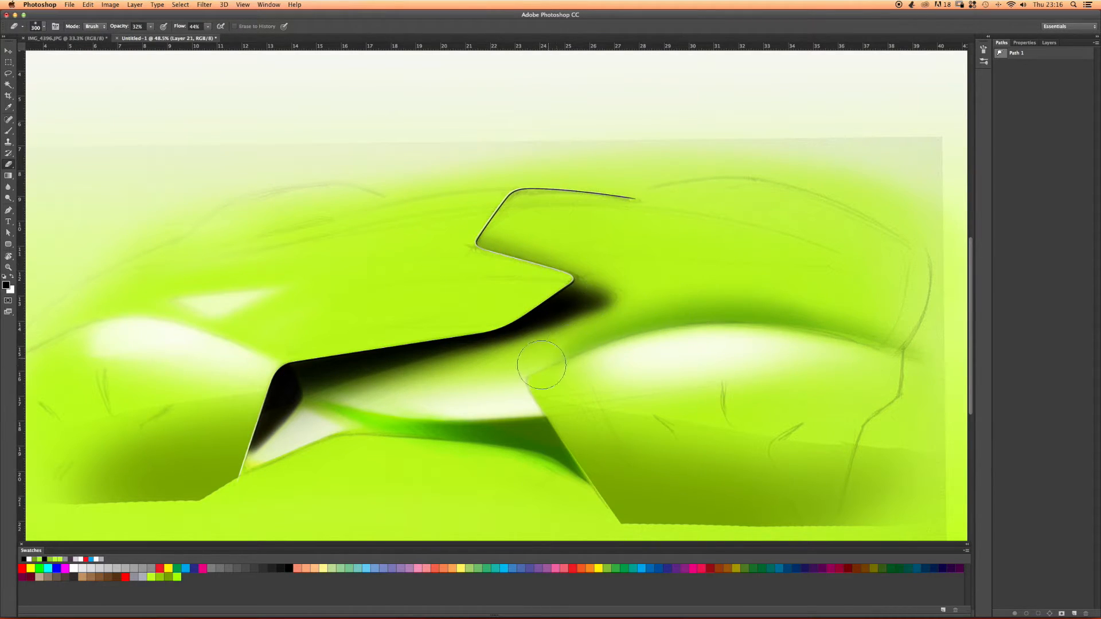
mouse_move(466, 371)
left_mouse_down()
mouse_move(541, 343)
mouse_move(518, 332)
mouse_move(318, 395)
left_mouse_up()
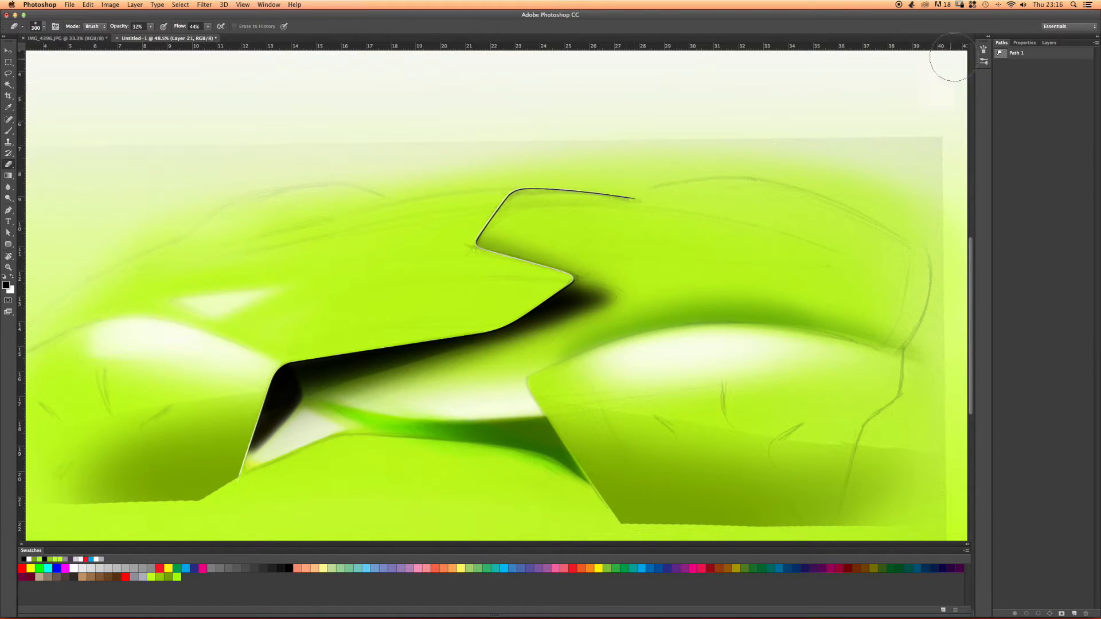
Set the opacity of Layer 21 to 87%.
left_click(1049, 42)
left_click(1094, 64)
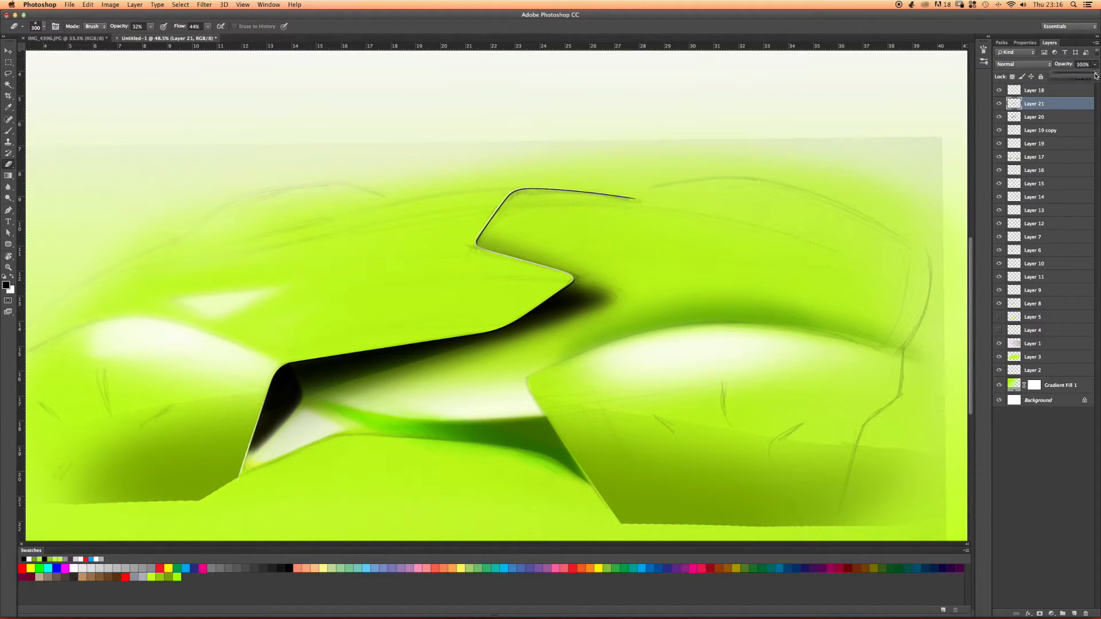
left_click_drag(1086, 78, 1089, 77)
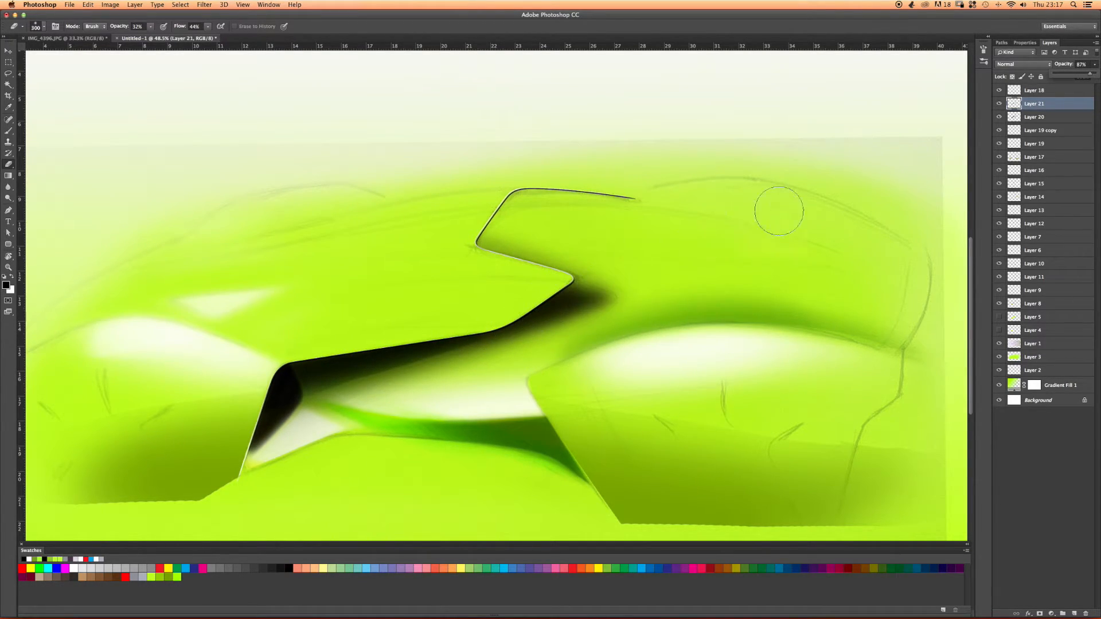
Load Path 1 as a selection covering the canvas area outside its outline.
left_click(1000, 44)
left_click(1015, 53)
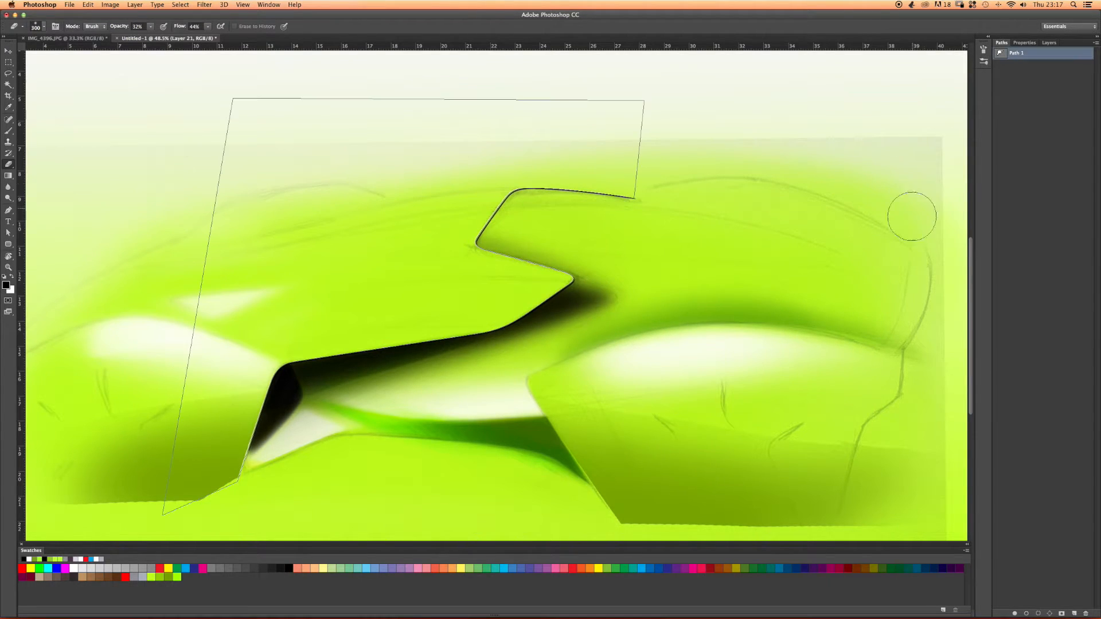
left_click(1039, 614)
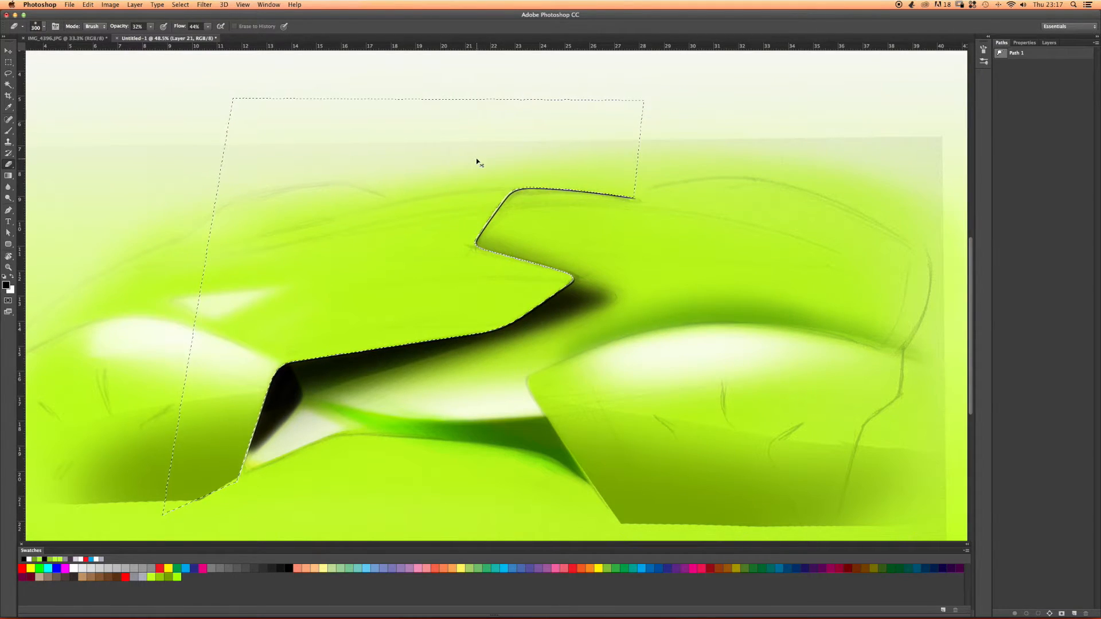
key("z")
left_click(348, 278, "alt")
key("e")
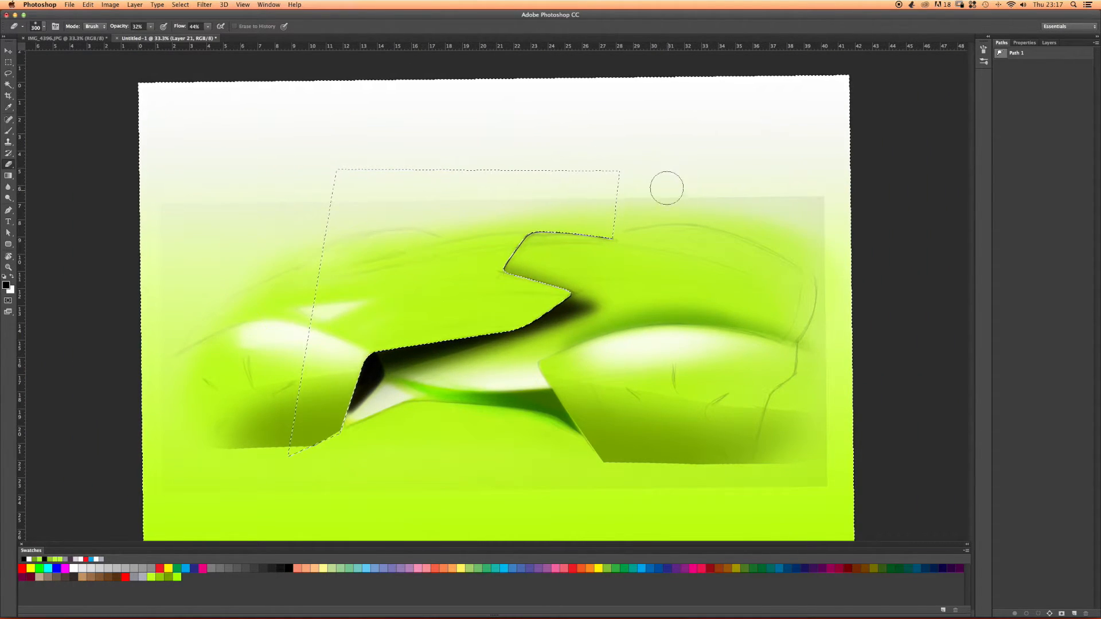
Add a new layer above Layer 21 and brush soft black shading into the notch's inner corner at 400 px.
left_click(1049, 43)
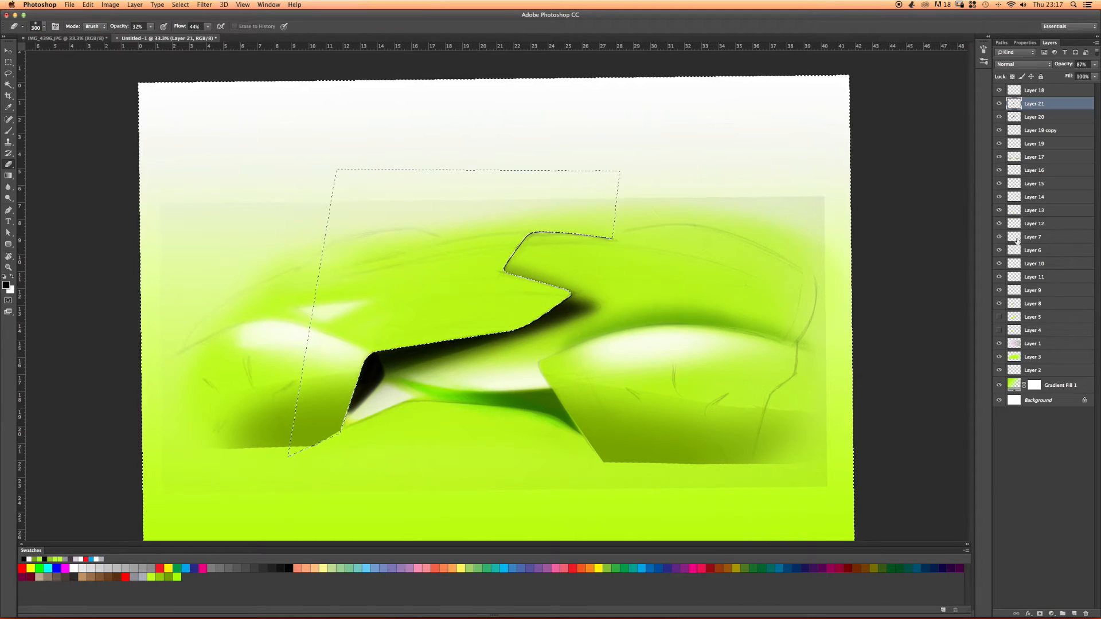
left_click(1074, 614)
key("b")
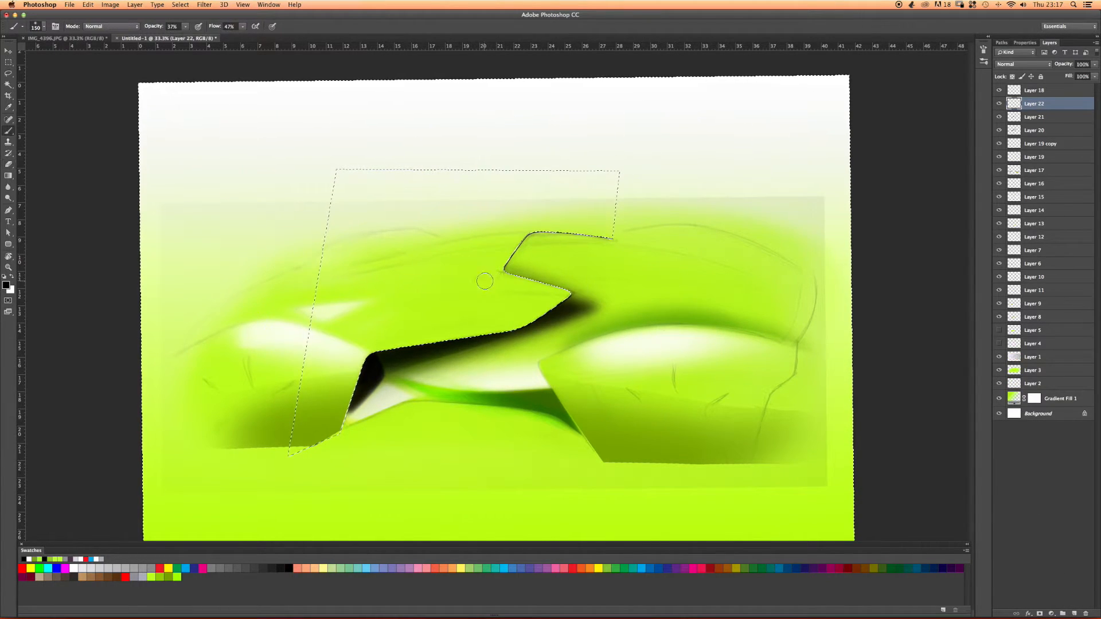
key("bracketright")
key("bracketright")
key("bracketright")
key("bracketright")
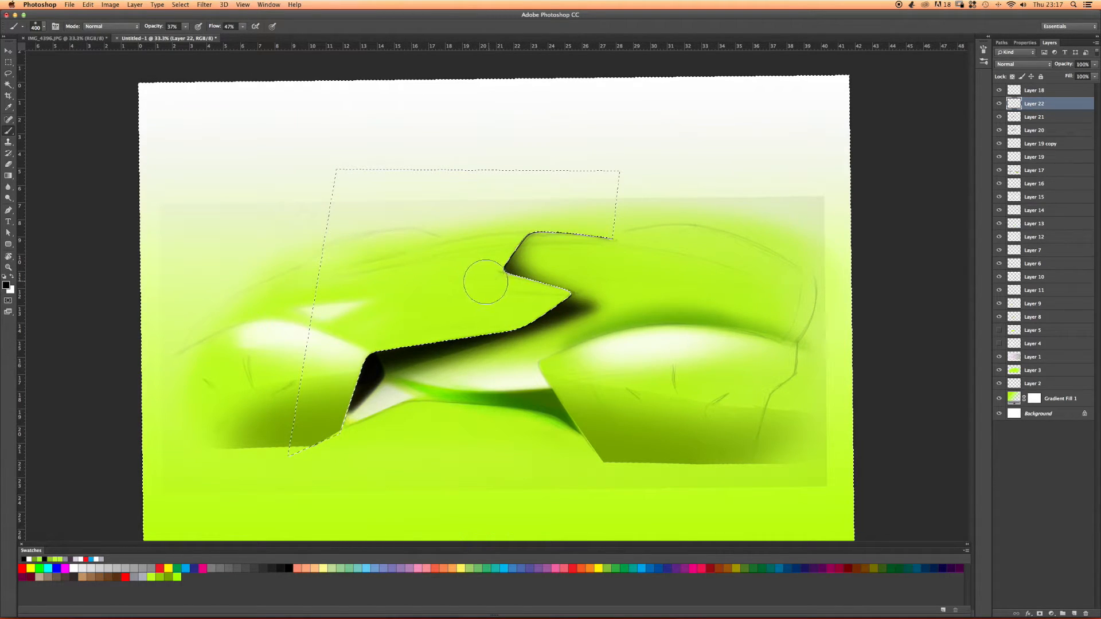
Paint denser black shading along the notch's lower edge with a 90 px soft brush.
key("z")
left_click_drag(491, 288, 514, 283)
key("b")
key("bracketleft")
key("bracketleft")
key("bracketleft")
key("bracketleft")
key("bracketleft")
key("bracketleft")
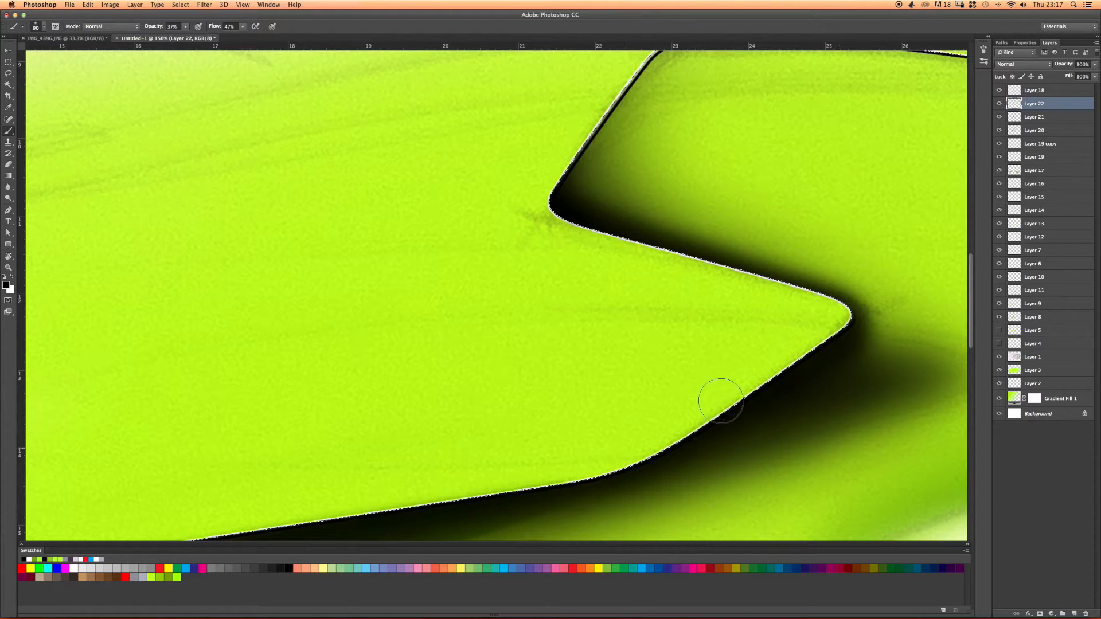
Extend the black shading around the pointed tip and strengthen the notch's lower edge with a 70 px brush.
scroll(472, 304, "down", 10)
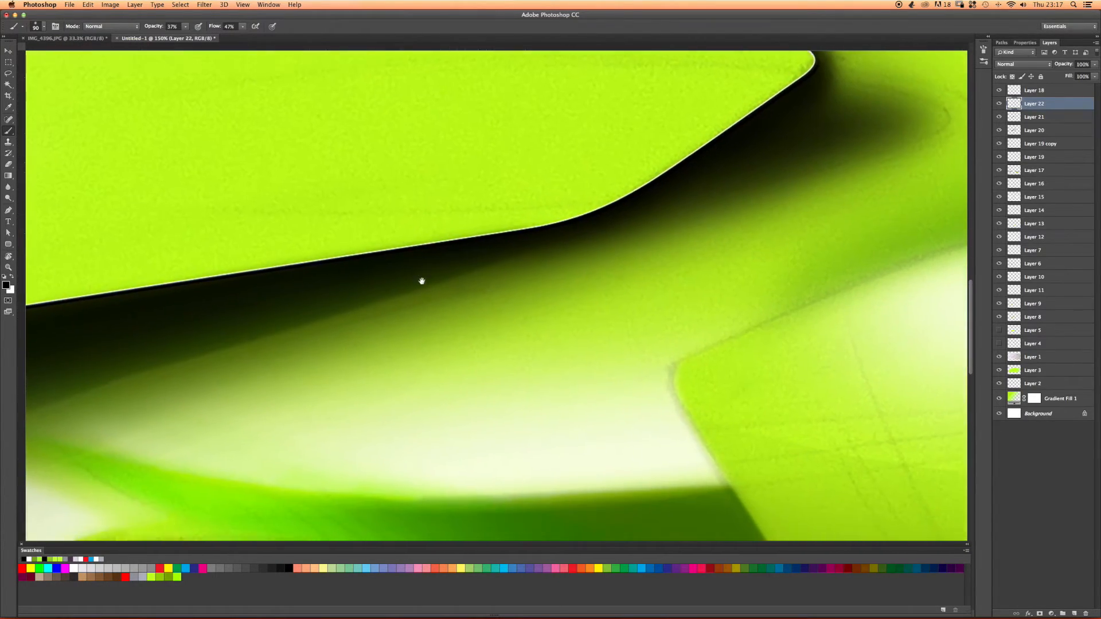
scroll(421, 278, "left", 5)
left_click_drag(571, 229, 577, 229)
mouse_move(863, 154)
left_mouse_down()
mouse_move(719, 206)
mouse_move(332, 272)
left_mouse_up()
mouse_move(687, 201)
left_mouse_down()
mouse_move(166, 302)
mouse_move(98, 362)
mouse_move(128, 326)
mouse_move(146, 336)
left_mouse_up()
left_click_drag(595, 172, 330, 400)
left_click_drag(625, 286, 616, 328)
mouse_move(714, 313)
left_mouse_down()
mouse_move(725, 332)
mouse_move(728, 308)
mouse_move(724, 344)
mouse_move(712, 310)
mouse_move(750, 318)
mouse_move(726, 331)
mouse_move(749, 317)
mouse_move(733, 316)
mouse_move(726, 344)
mouse_move(721, 311)
mouse_move(605, 267)
mouse_move(719, 294)
mouse_move(639, 273)
left_mouse_up()
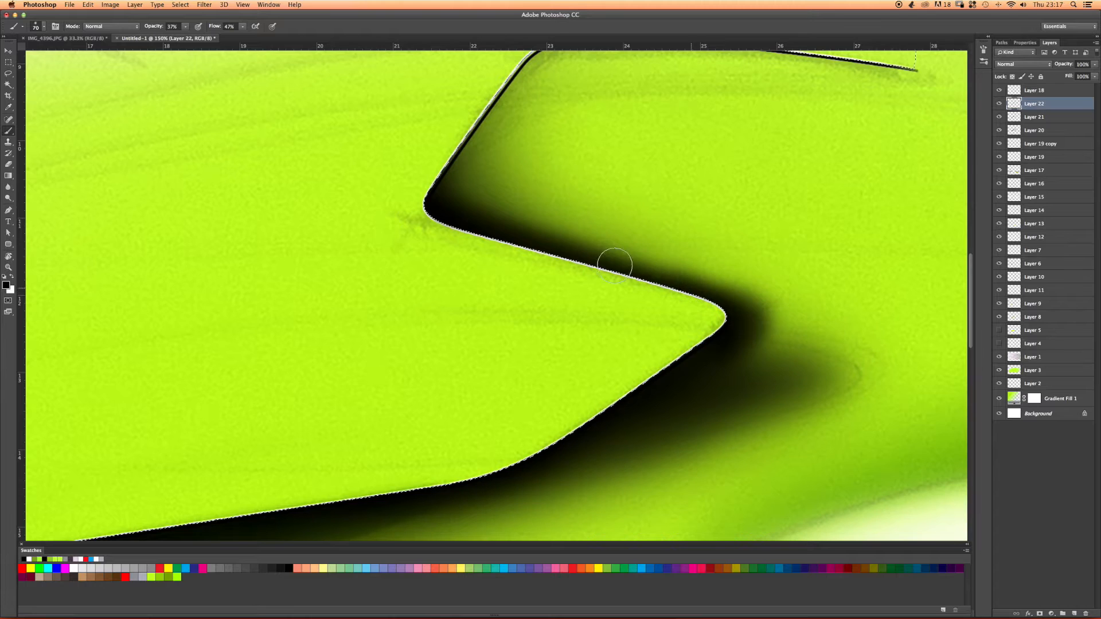
left_click_drag(438, 185, 468, 215)
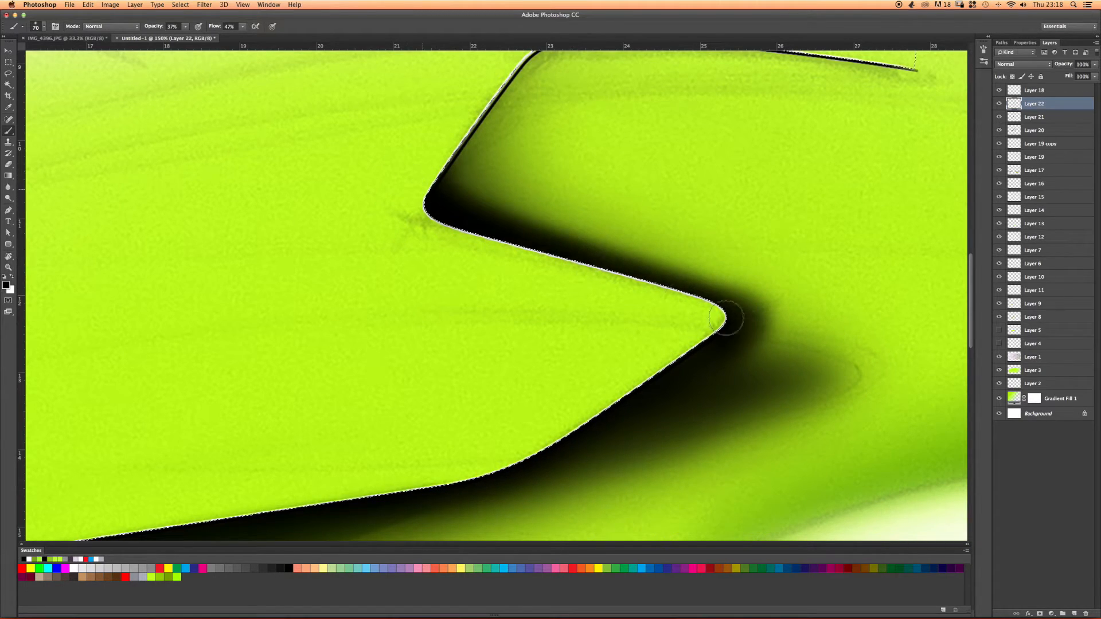
Paint a thick black band along the slanted edge between the notch corner and the roof line.
scroll(462, 320, "up", 5)
key("r")
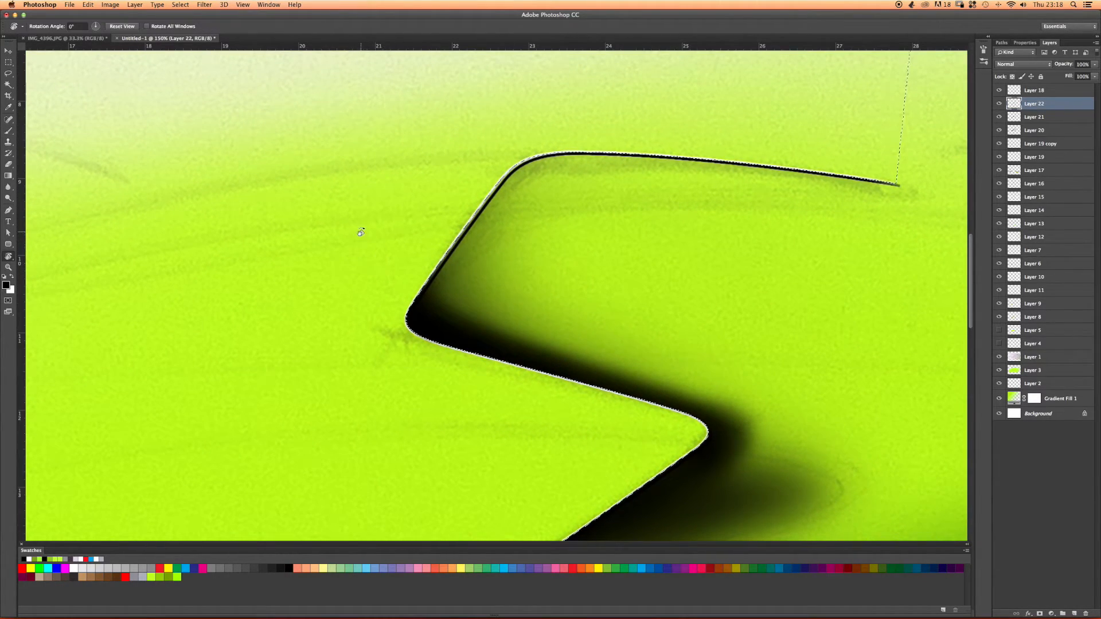
mouse_move(361, 232)
left_mouse_down()
mouse_move(413, 208)
mouse_move(660, 265)
left_mouse_up()
key("b")
left_click_drag(455, 248, 700, 270)
left_click_drag(471, 265, 683, 275)
mouse_move(488, 248)
left_mouse_down()
mouse_move(735, 322)
mouse_move(561, 250)
mouse_move(716, 325)
left_mouse_up()
mouse_move(452, 261)
left_mouse_down()
mouse_move(665, 286)
mouse_move(708, 318)
left_mouse_up()
Shade the underside of the roof line black from its outer end to the rounded corner, and deselect.
key("r")
mouse_move(658, 251)
left_mouse_down()
mouse_move(565, 190)
mouse_move(444, 184)
left_mouse_up()
left_click_drag(563, 179, 493, 227)
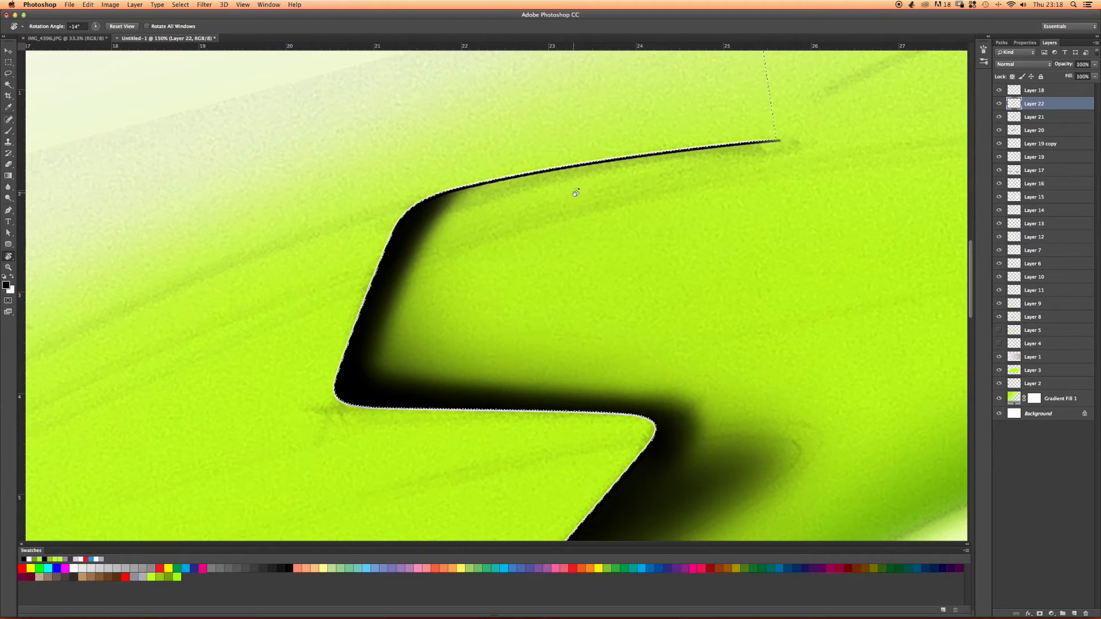
key("b")
left_click_drag(751, 146, 670, 155)
left_click_drag(747, 144, 596, 164)
left_click_drag(741, 138, 360, 228)
left_click_drag(692, 150, 438, 206)
left_click_drag(625, 164, 451, 201)
left_click_drag(714, 147, 430, 205)
left_click_drag(521, 162, 429, 198)
left_click_drag(686, 122, 418, 204)
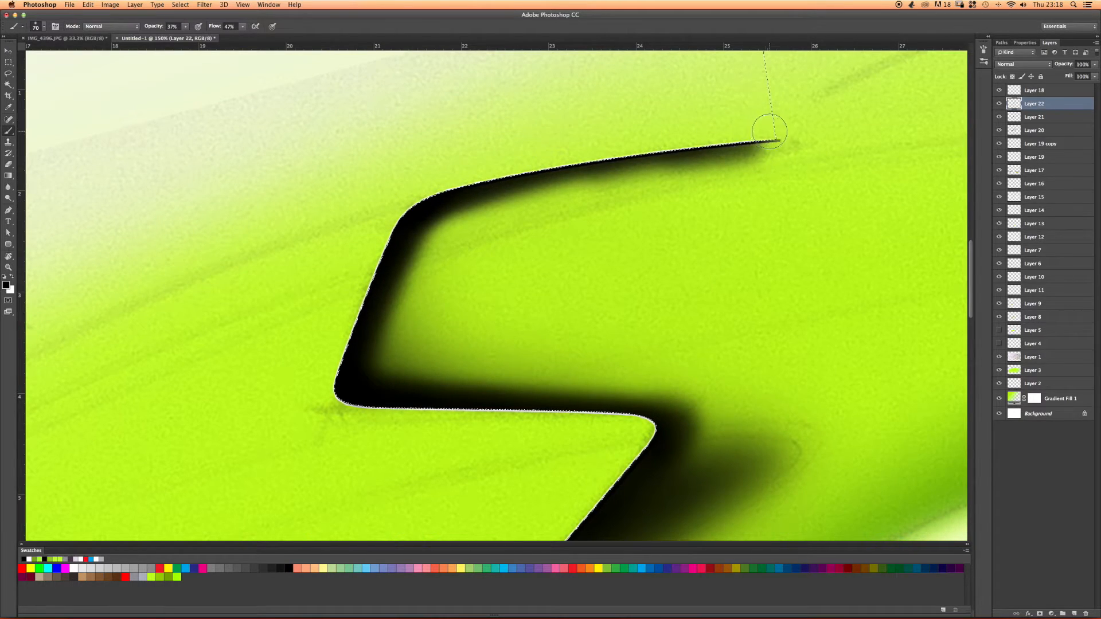
left_click_drag(746, 141, 466, 191)
key("z")
left_click_drag(433, 251, 283, 256)
key("b")
key("super+d")
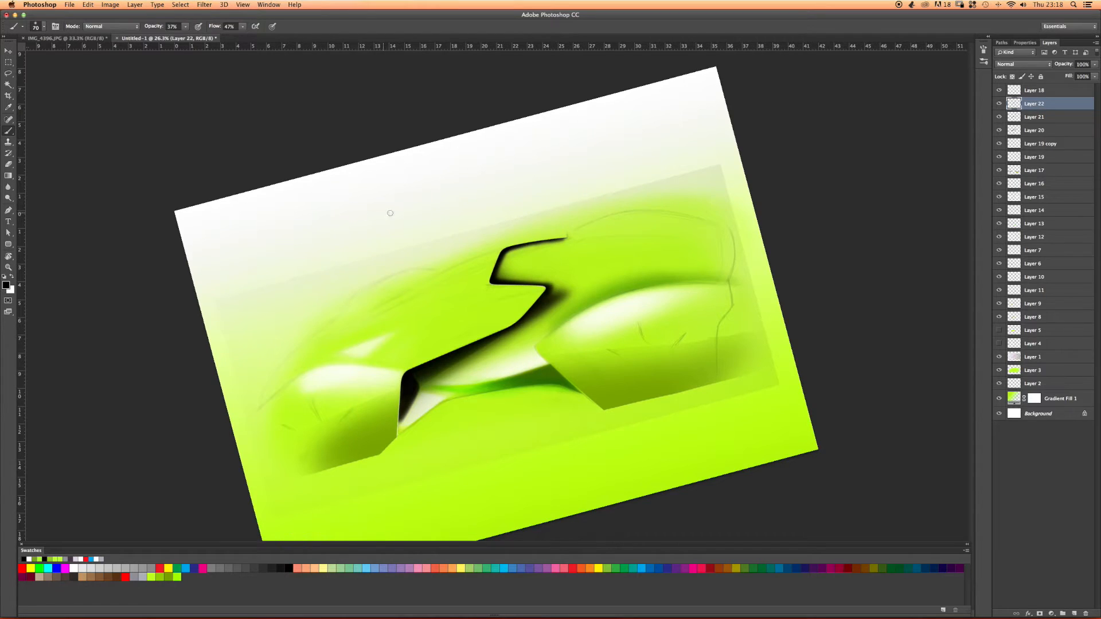
key("e")
key("bracketright")
key("bracketright")
key("bracketright")
key("bracketright")
right_click(571, 214)
left_click(367, 229)
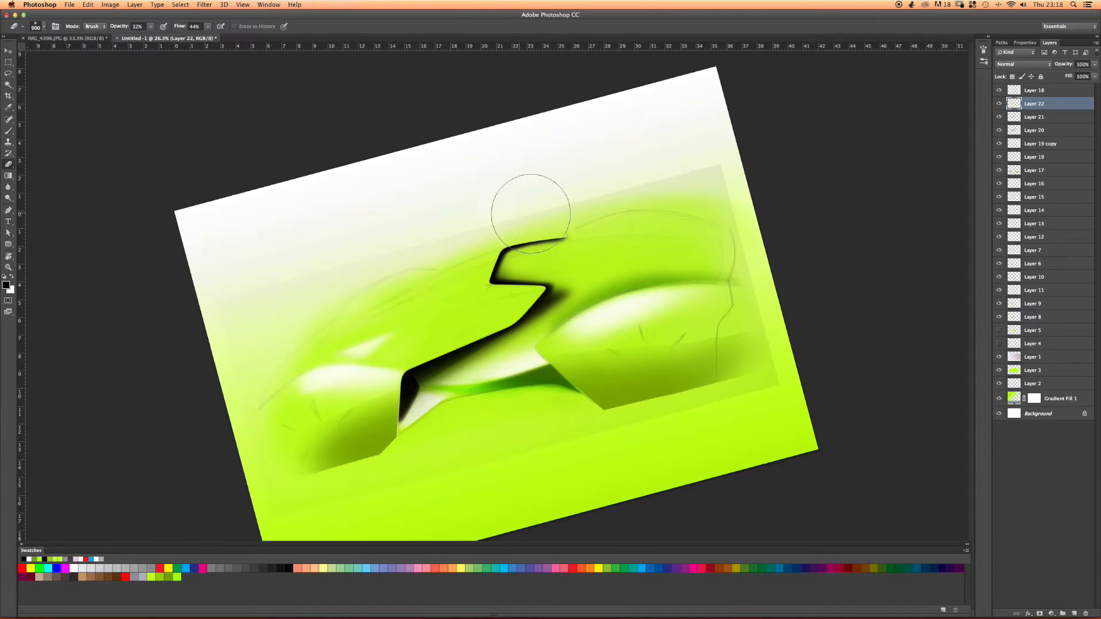
Soften the black shading beneath the outer end of the roof line with a 150 px eraser.
key("r")
left_click_drag(460, 191, 511, 179)
key("z")
left_click_drag(596, 227, 656, 231)
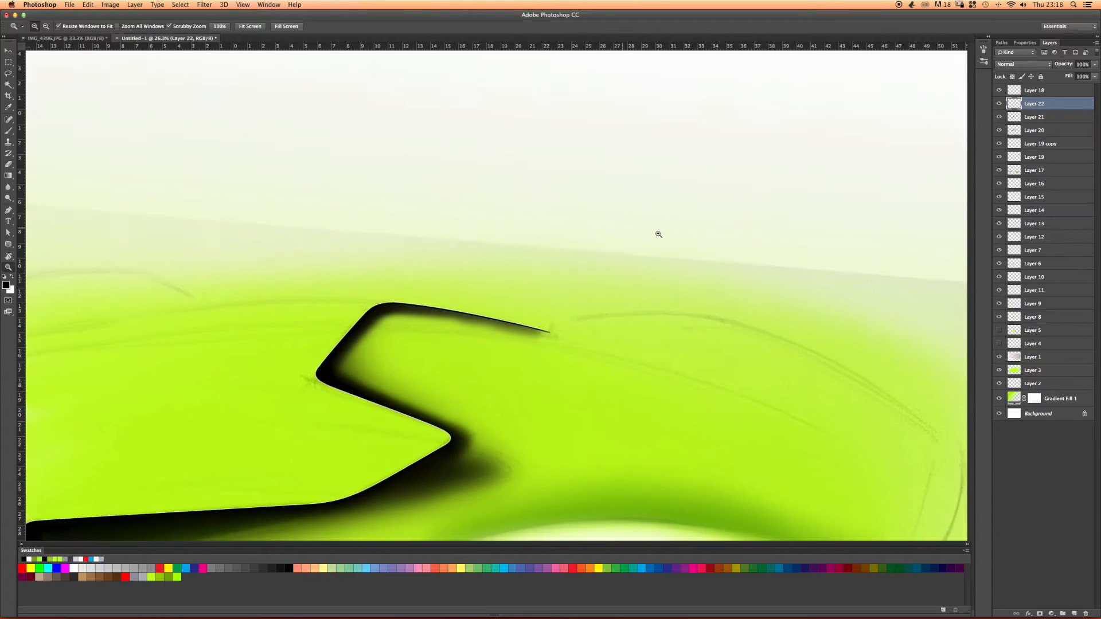
key("r")
key("e")
key("bracketleft")
key("bracketleft")
key("bracketleft")
key("bracketleft")
key("bracketleft")
key("bracketleft")
key("bracketleft")
key("bracketleft")
key("bracketleft")
key("bracketleft")
key("bracketleft")
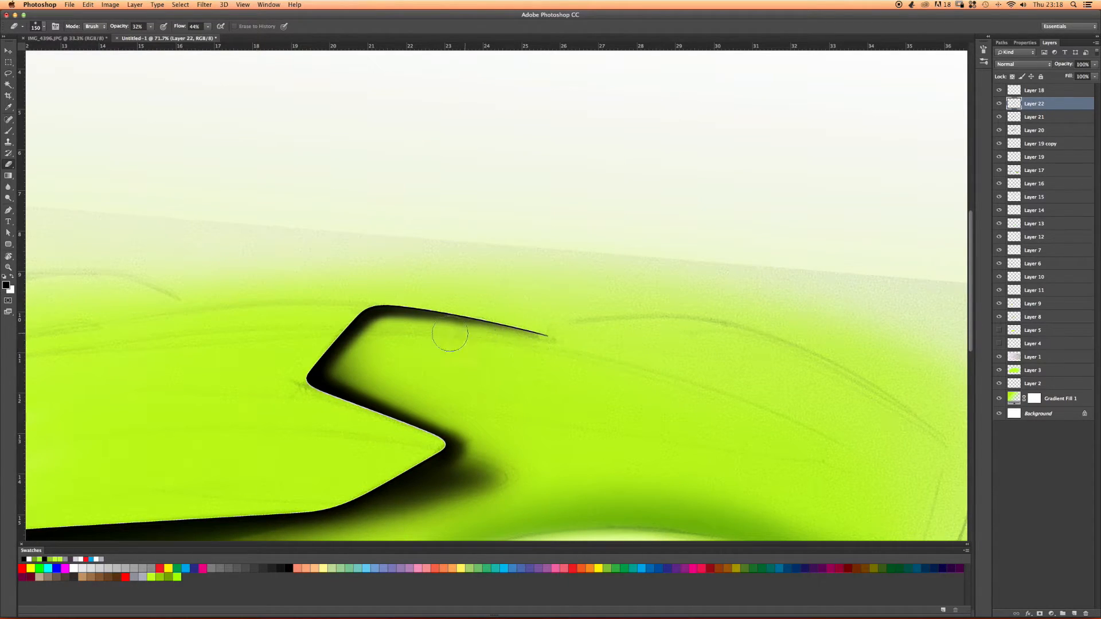
key("z")
mouse_move(496, 341)
left_mouse_down()
mouse_move(453, 341)
mouse_move(471, 341)
mouse_move(521, 283)
left_mouse_up()
key("e")
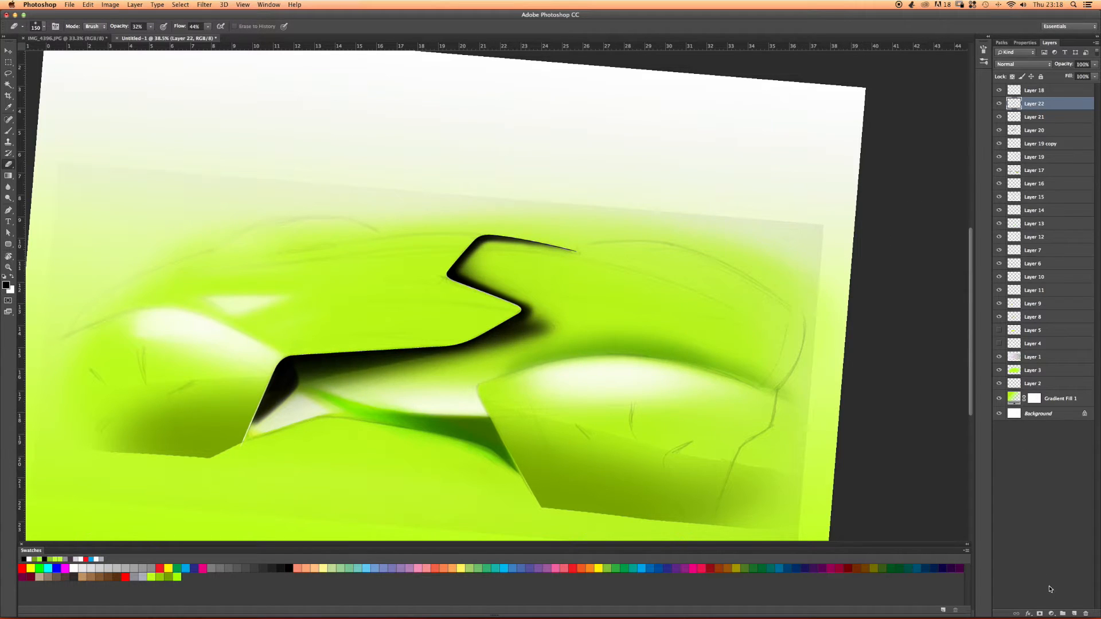
Add a new layer above Layer 22 and brush a broad white haze across the upper body at 1100 px.
left_click(1075, 614)
key("b")
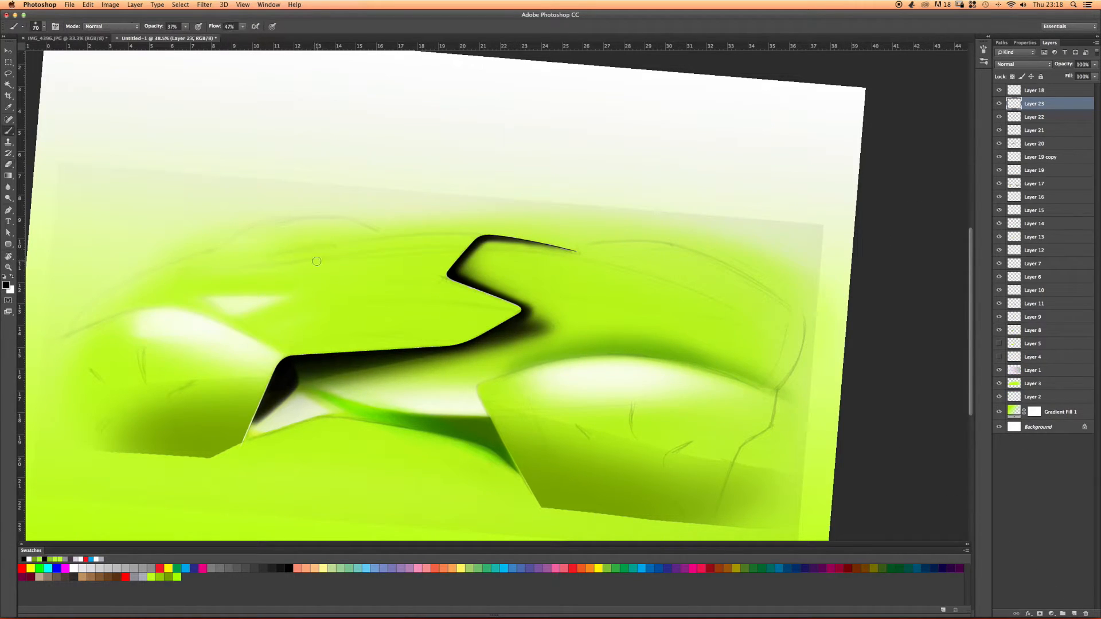
key("x")
key("bracketright")
key("bracketright")
key("bracketright")
key("bracketright")
key("bracketright")
key("bracketright")
key("bracketright")
key("bracketright")
key("bracketright")
right_click(339, 249)
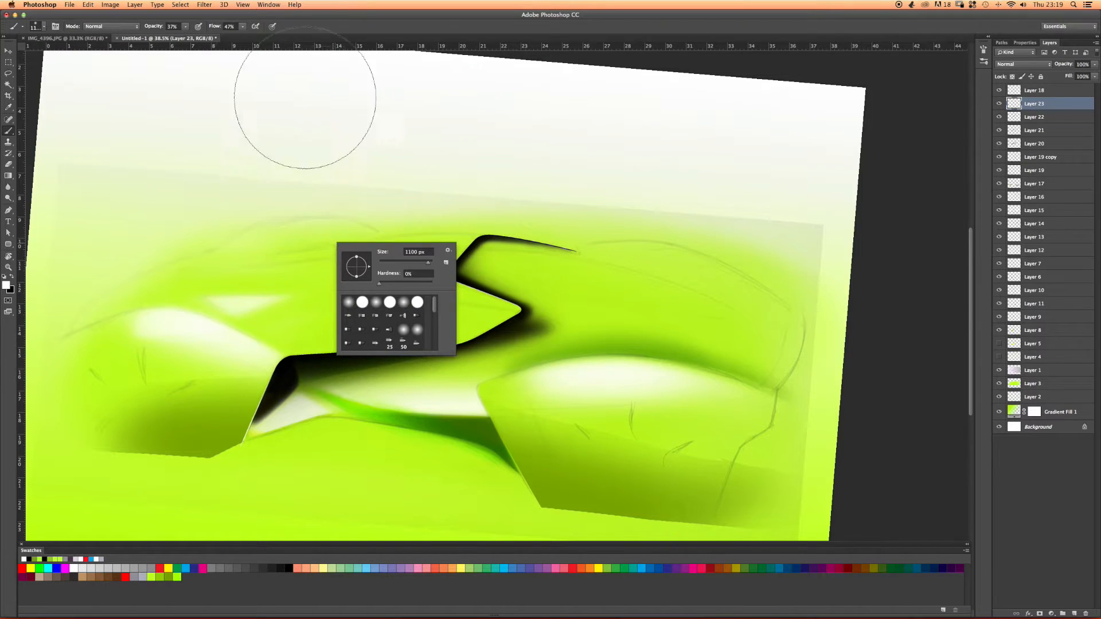
left_click(322, 9)
mouse_move(599, 325)
left_mouse_down()
mouse_move(432, 291)
mouse_move(217, 288)
mouse_move(595, 319)
mouse_move(218, 269)
mouse_move(427, 277)
mouse_move(559, 302)
mouse_move(448, 282)
mouse_move(92, 291)
mouse_move(370, 279)
mouse_move(621, 328)
mouse_move(313, 278)
left_mouse_up()
Build up a bright white highlight band across the middle of the upper body with a 300 px soft brush.
key("bracketleft")
key("bracketleft")
key("bracketleft")
key("bracketleft")
key("bracketleft")
key("bracketleft")
key("bracketleft")
key("bracketleft")
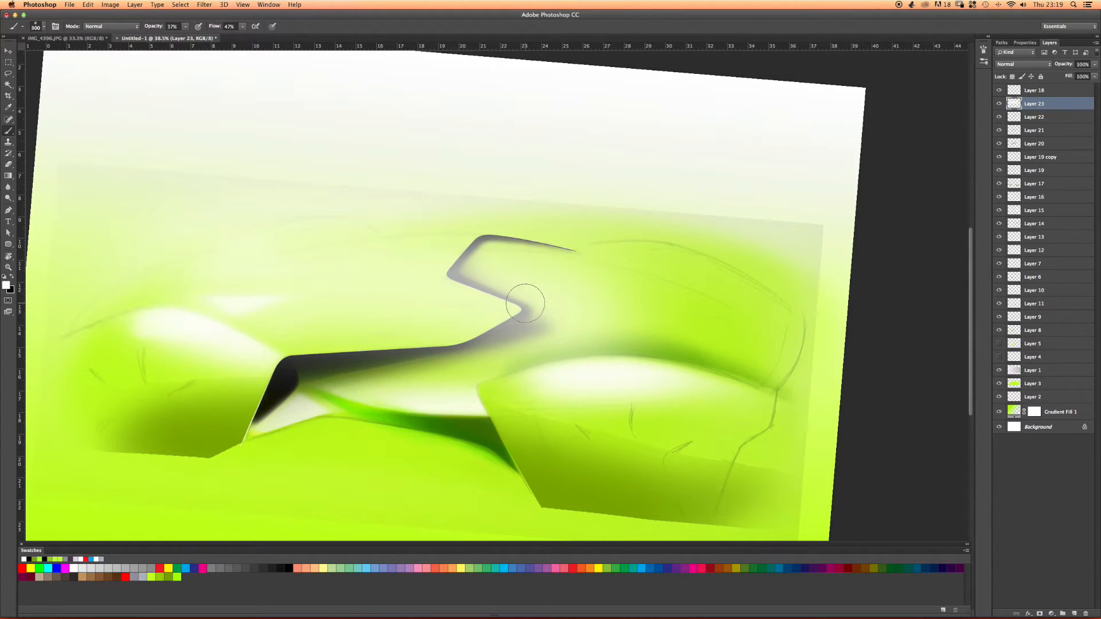
left_click_drag(537, 306, 345, 283)
mouse_move(571, 317)
left_mouse_down()
mouse_move(238, 292)
mouse_move(248, 292)
left_mouse_up()
left_click_drag(529, 302, 323, 282)
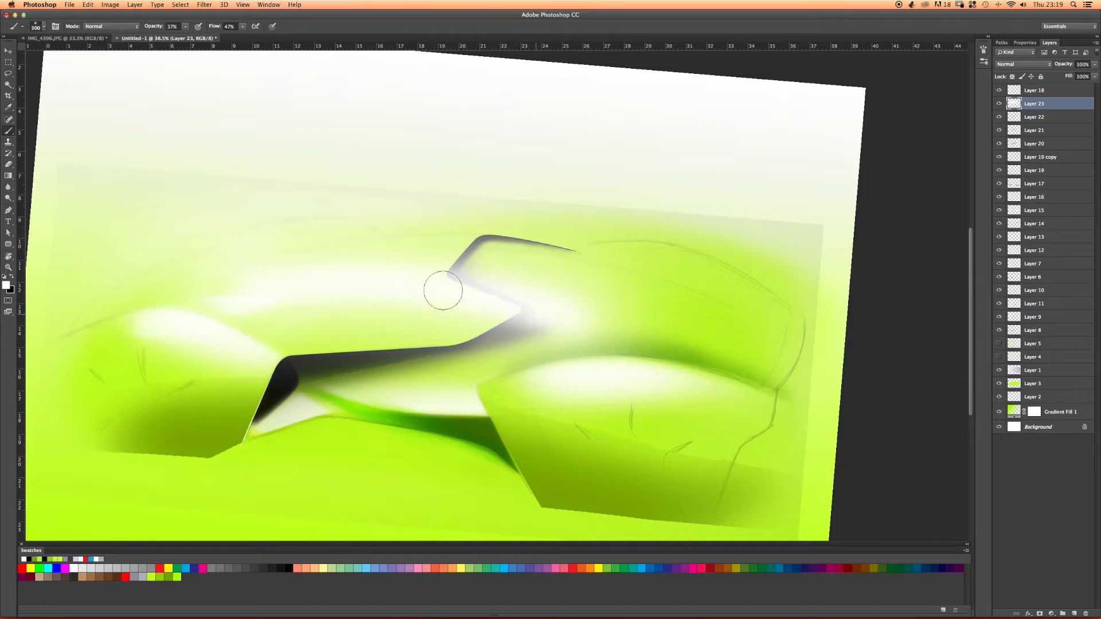
mouse_move(586, 342)
left_mouse_down()
mouse_move(236, 290)
mouse_move(521, 325)
mouse_move(219, 275)
left_mouse_up()
left_click_drag(558, 330, 265, 289)
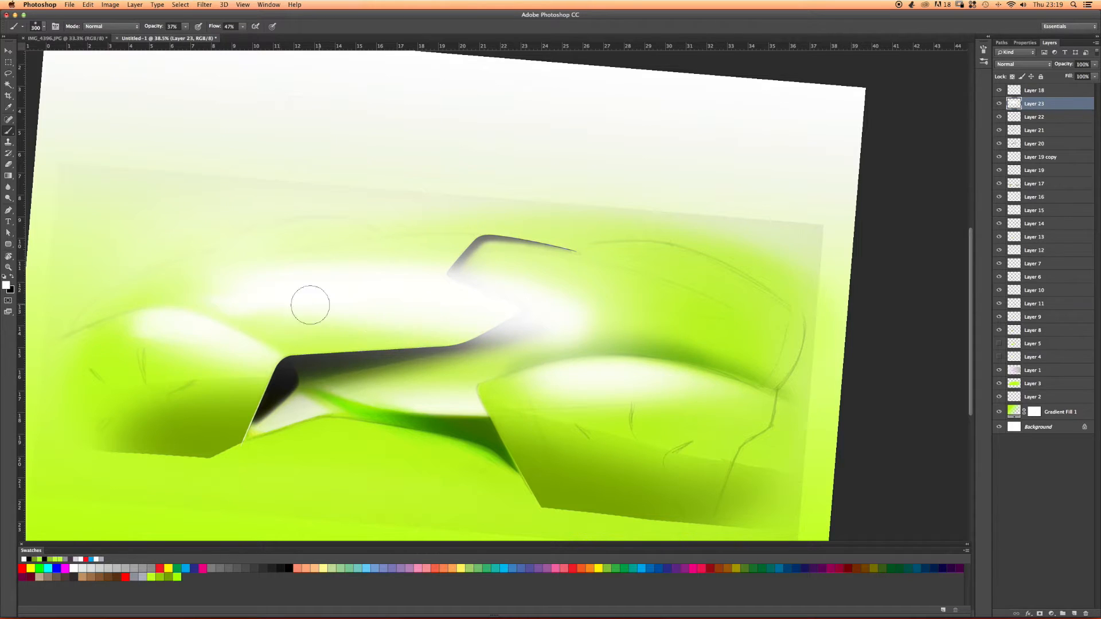
key("e")
right_click(350, 235)
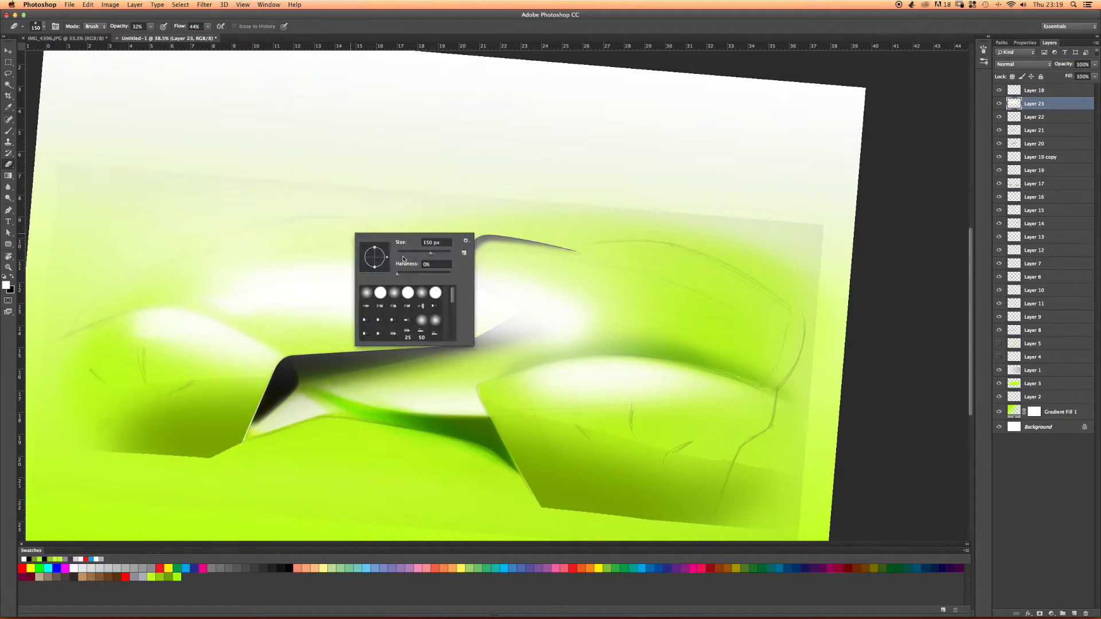
left_click(36, 127)
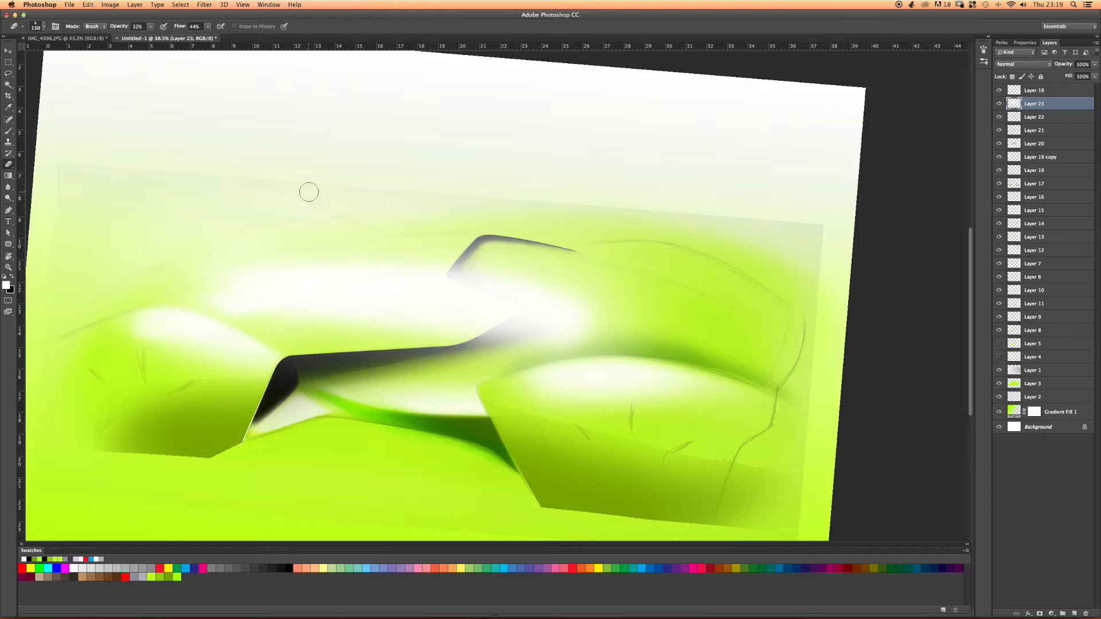
Draw a closed Pen path along the upper body's top contour, enclosing the empty canvas area above it.
key("r")
left_click_drag(334, 188, 322, 185)
left_click_drag(337, 240, 405, 222)
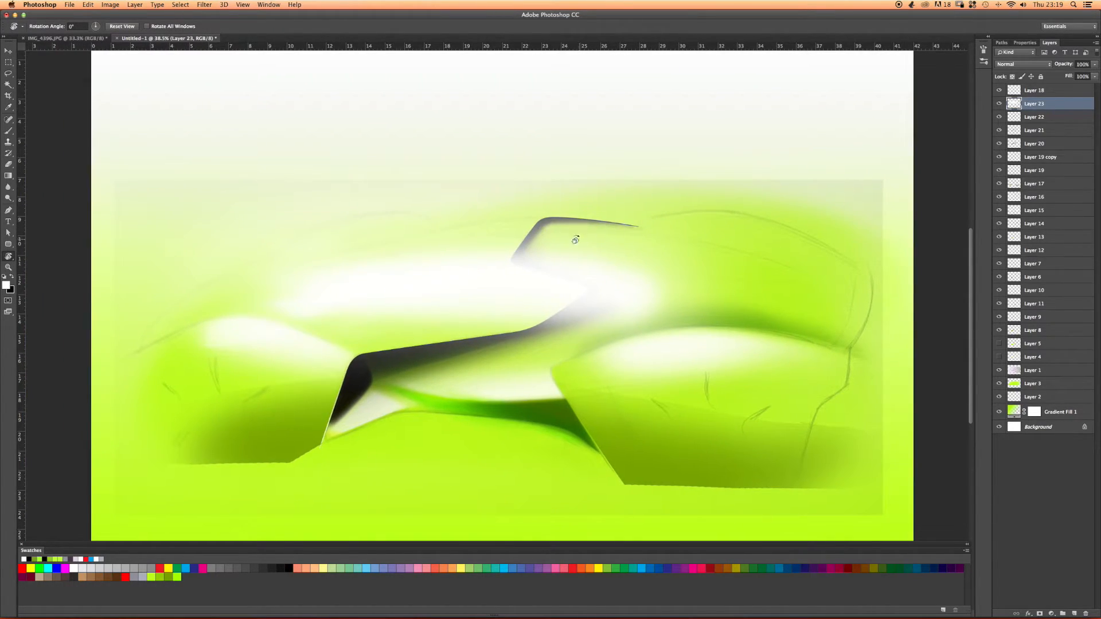
key("p")
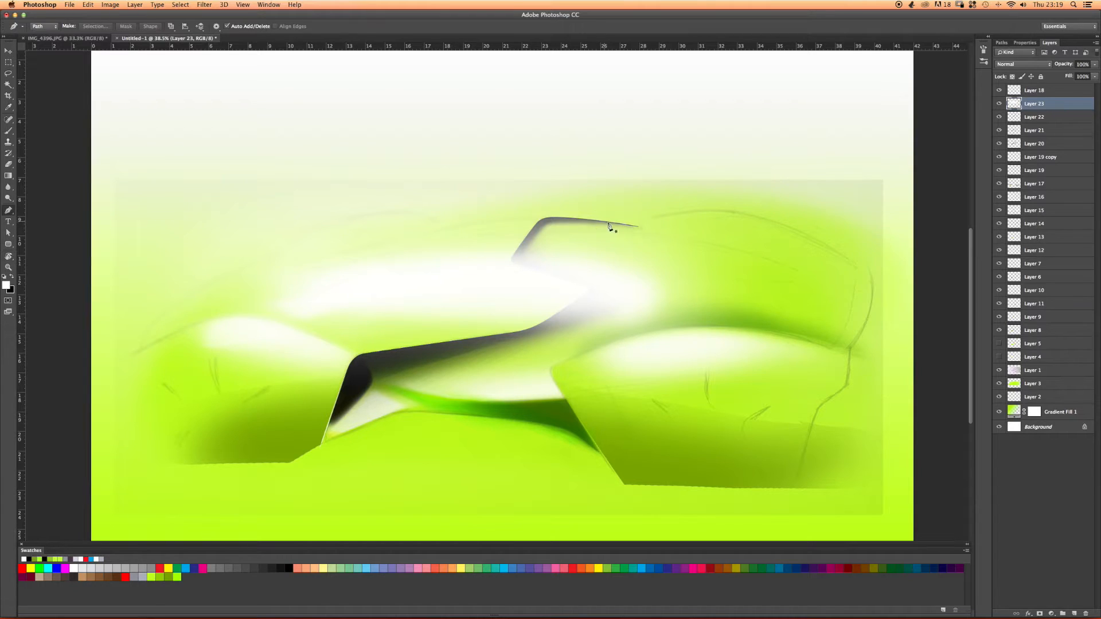
left_click(544, 239)
left_click(348, 267)
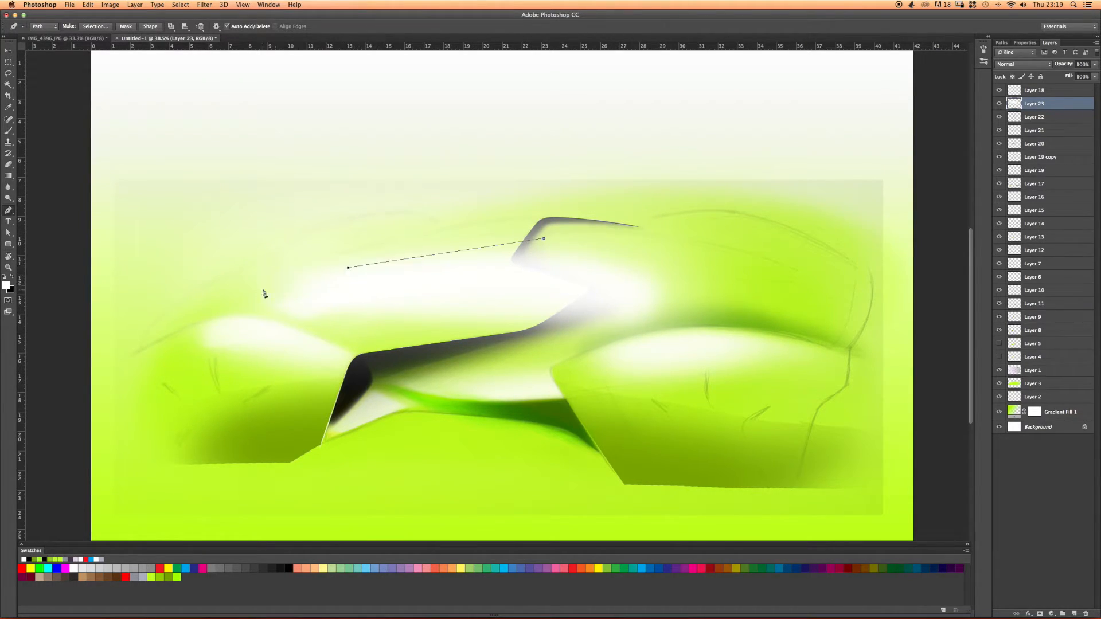
left_click(188, 298)
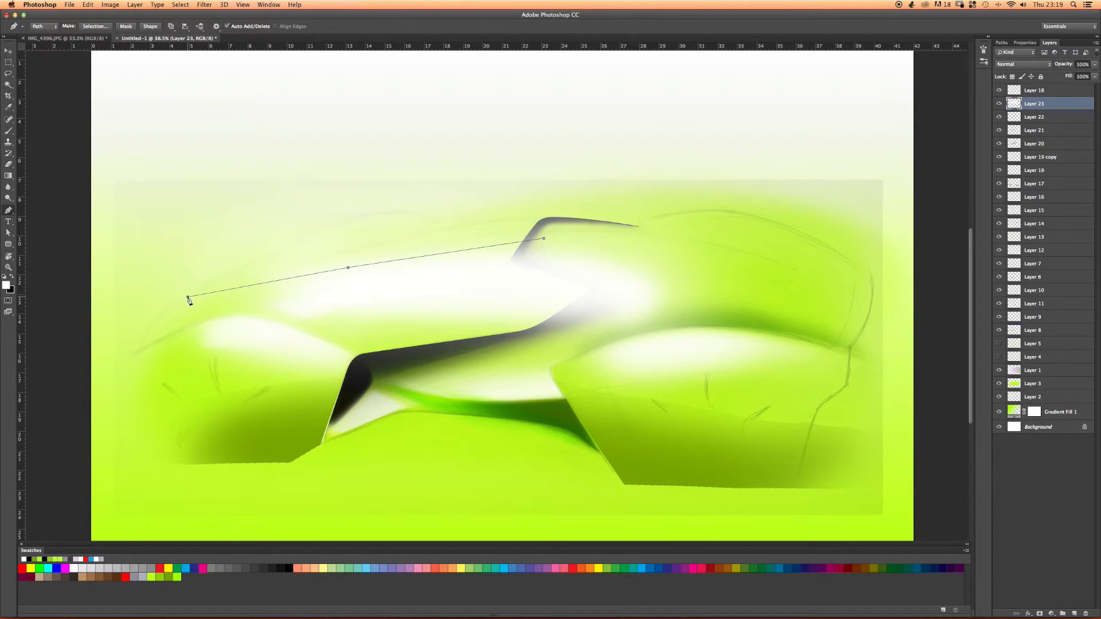
left_click(141, 349)
left_click(63, 352)
left_click(51, 81)
left_click(932, 72)
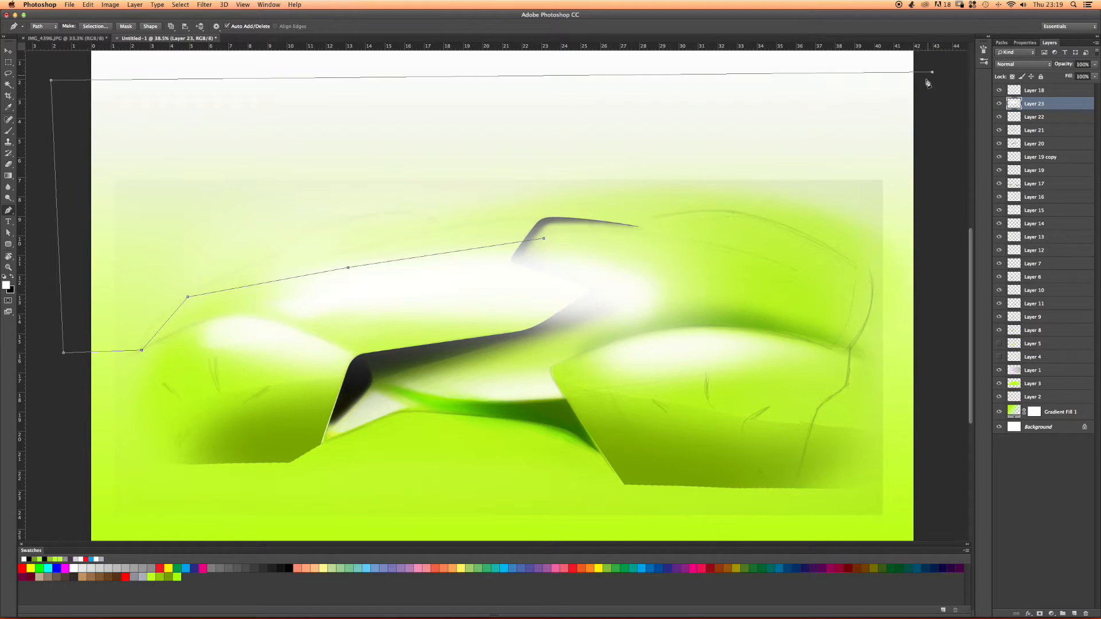
left_click(935, 278)
left_click(544, 240)
Convert the path's three anchors along the body contour into smooth curve points.
left_click(10, 215)
left_click(46, 247)
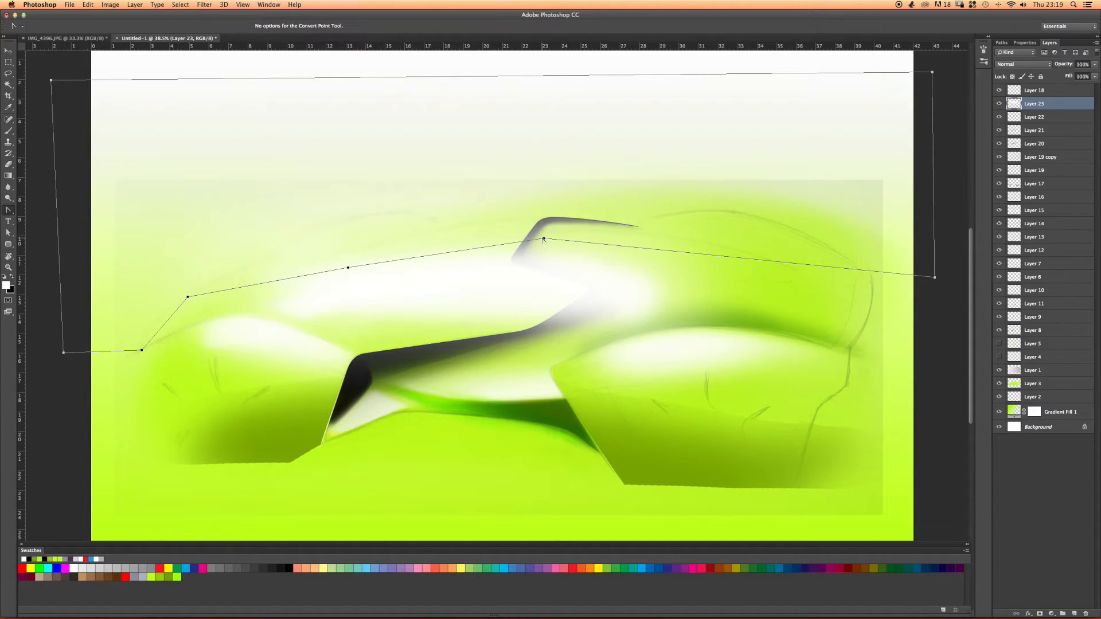
left_click_drag(545, 240, 473, 233)
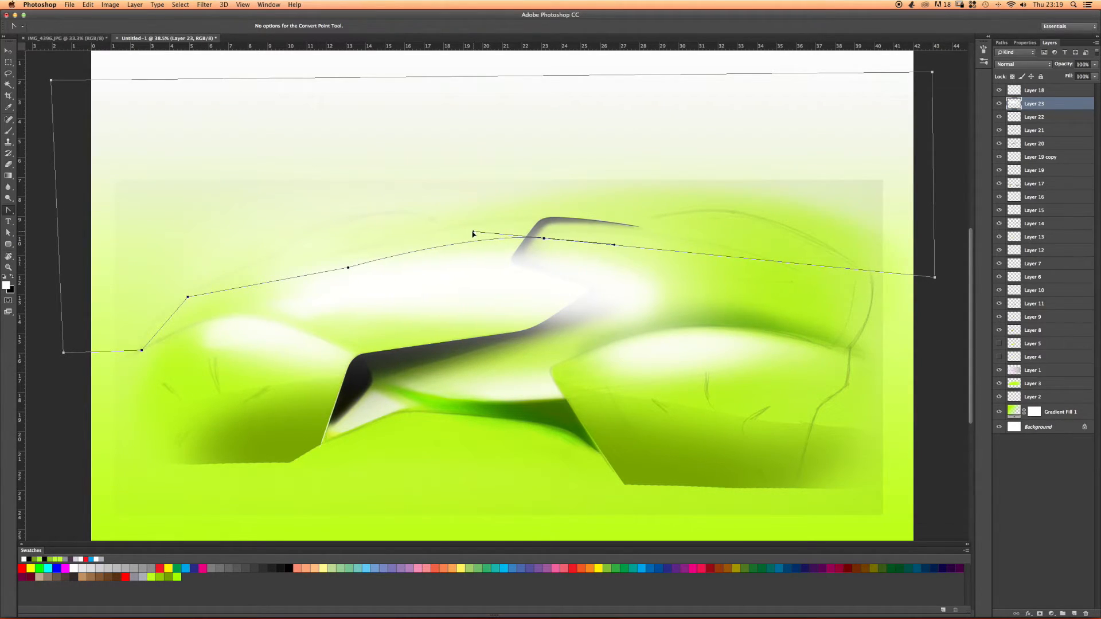
left_click_drag(348, 268, 296, 280)
mouse_move(188, 298)
left_mouse_down()
mouse_move(147, 317)
mouse_move(185, 303)
left_mouse_up()
Shift the contour's middle anchor towards the left end of the body and adjust the neighbouring curve handles.
key("a")
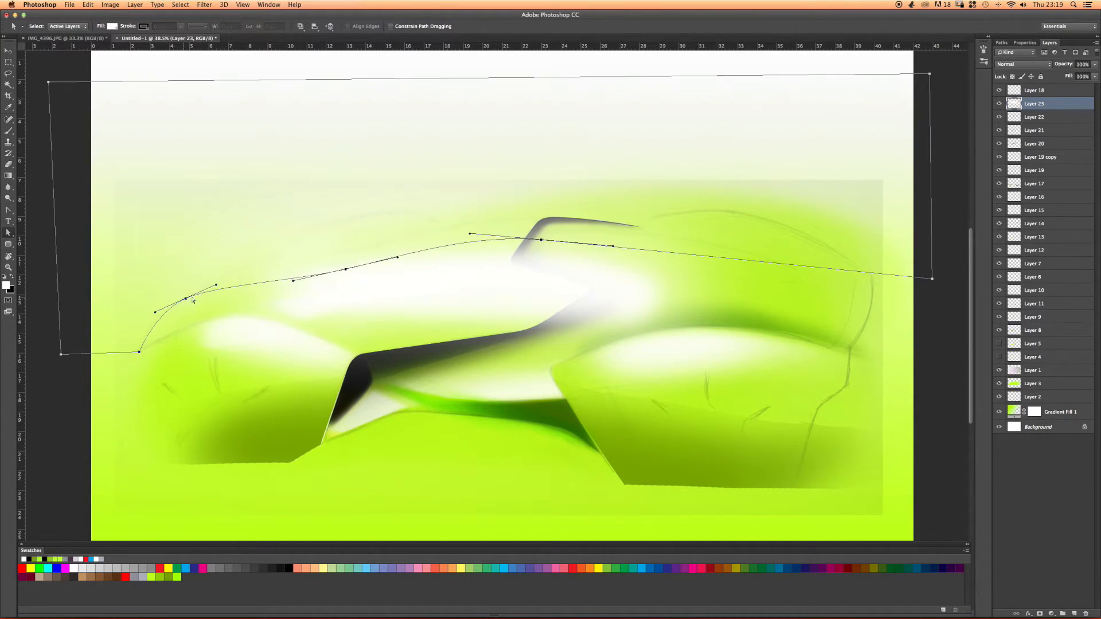
left_click(345, 269)
left_click_drag(398, 259, 306, 275)
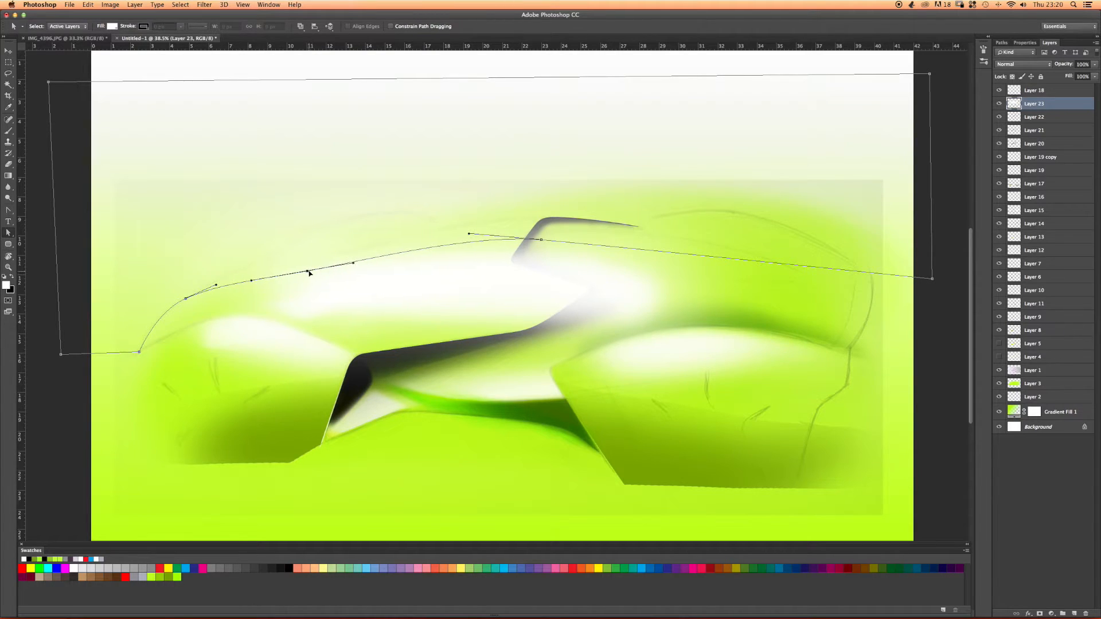
left_click_drag(217, 288, 213, 292)
left_click_drag(469, 235, 453, 233)
left_click_drag(539, 241, 532, 236)
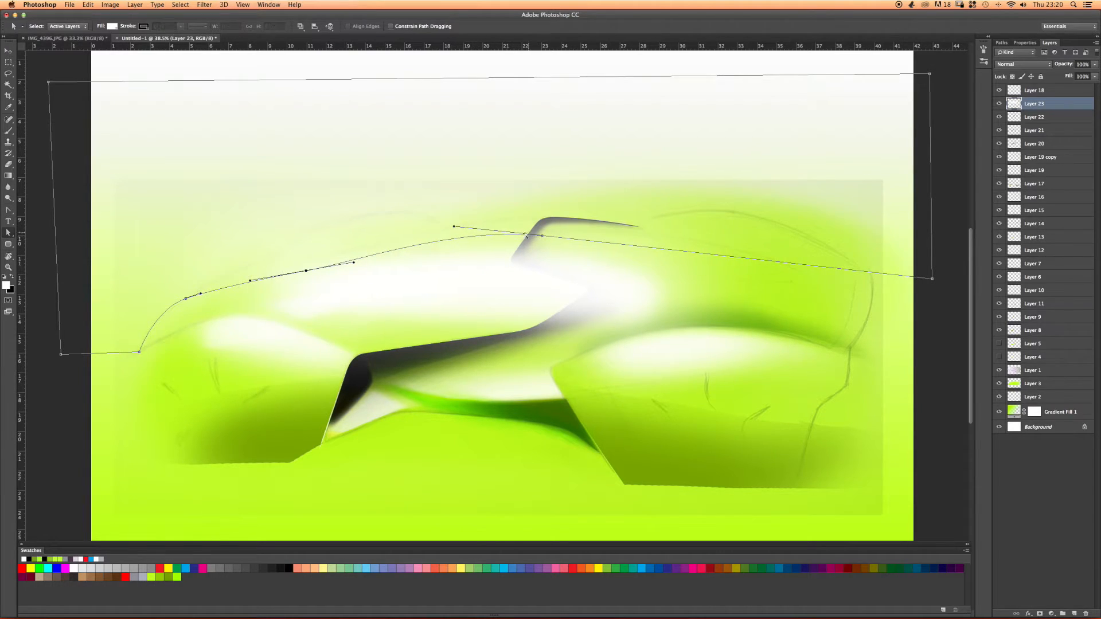
Raise the path's peak anchor towards the rounded roof corner and lower the two left contour anchors to refine the curve.
left_click(461, 227)
left_click(529, 236)
left_click_drag(538, 240, 533, 234)
left_click_drag(441, 221, 427, 219)
left_click_drag(541, 234, 553, 234)
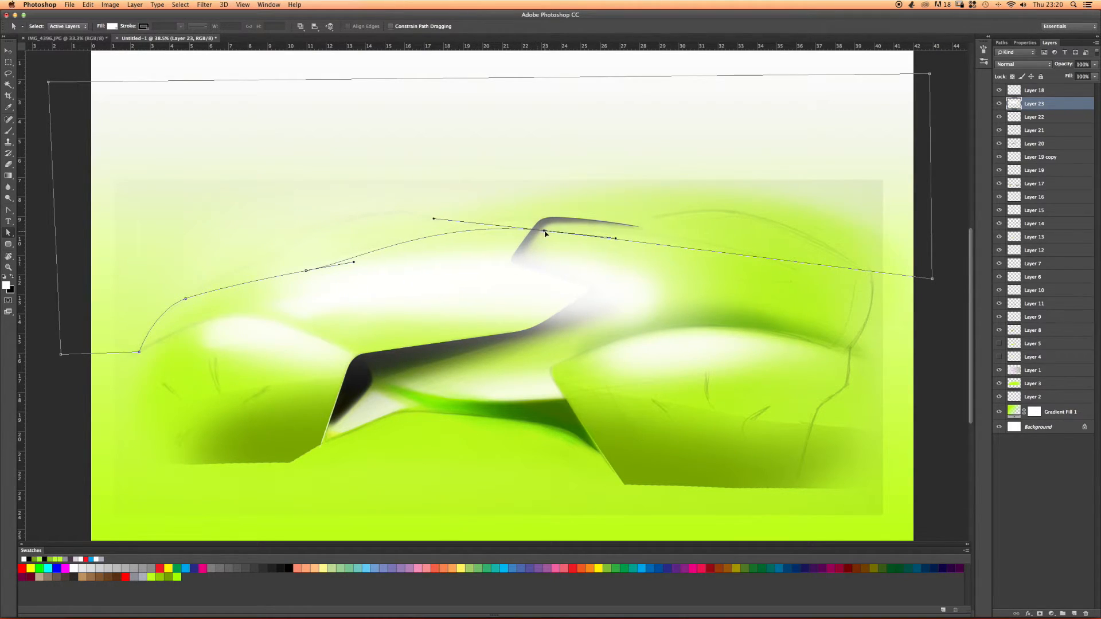
left_click_drag(303, 274, 287, 279)
left_click_drag(186, 299, 186, 306)
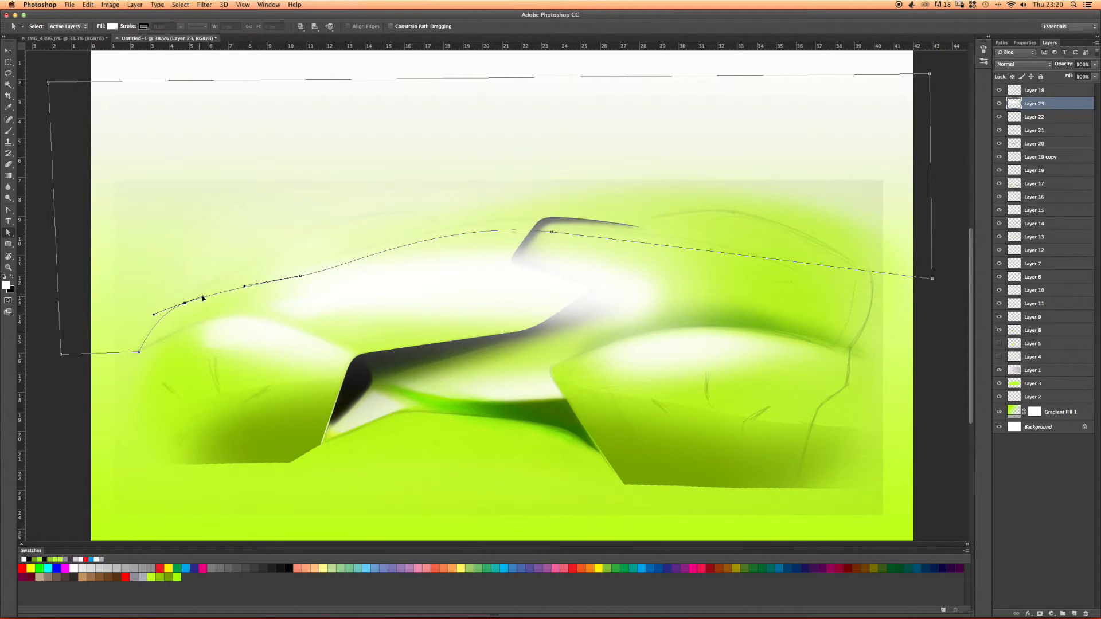
left_click(263, 283)
Save the work path as Path 2 and load it as a selection.
left_click(1001, 43)
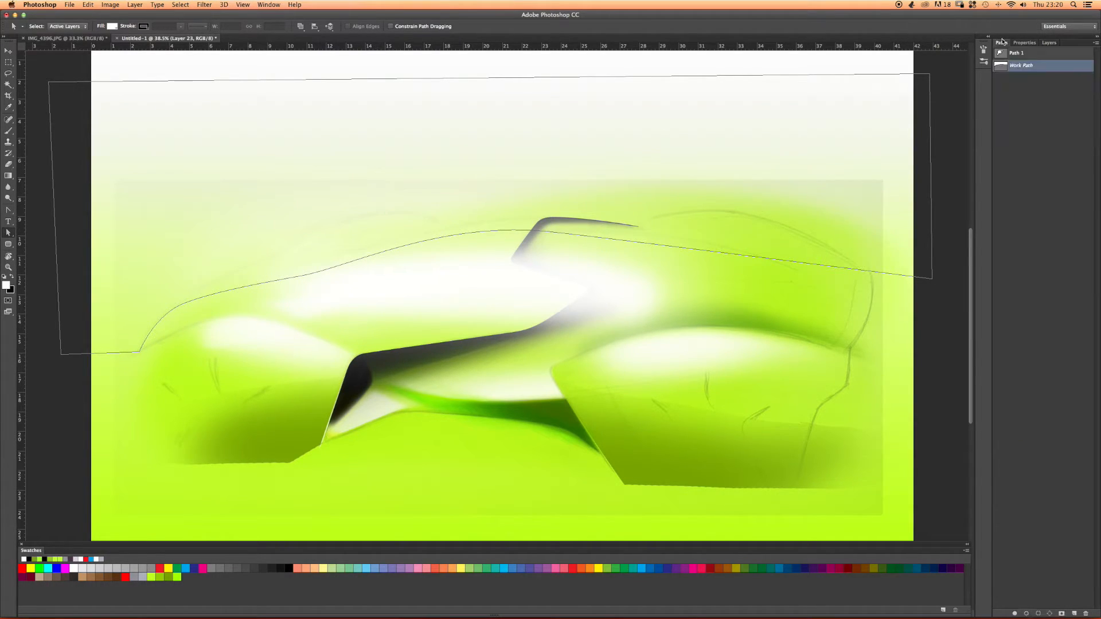
double_click(1018, 66)
key("Return")
left_click(1038, 615)
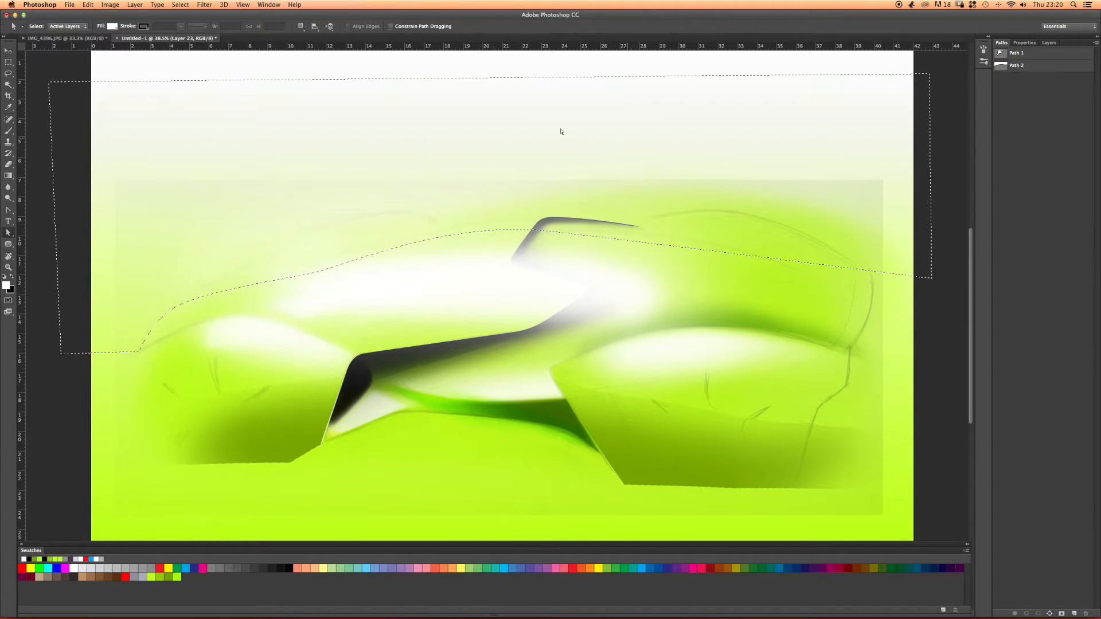
Delete the white haze on Layer 23 inside the selection above the body contour, and deselect.
left_click(1049, 42)
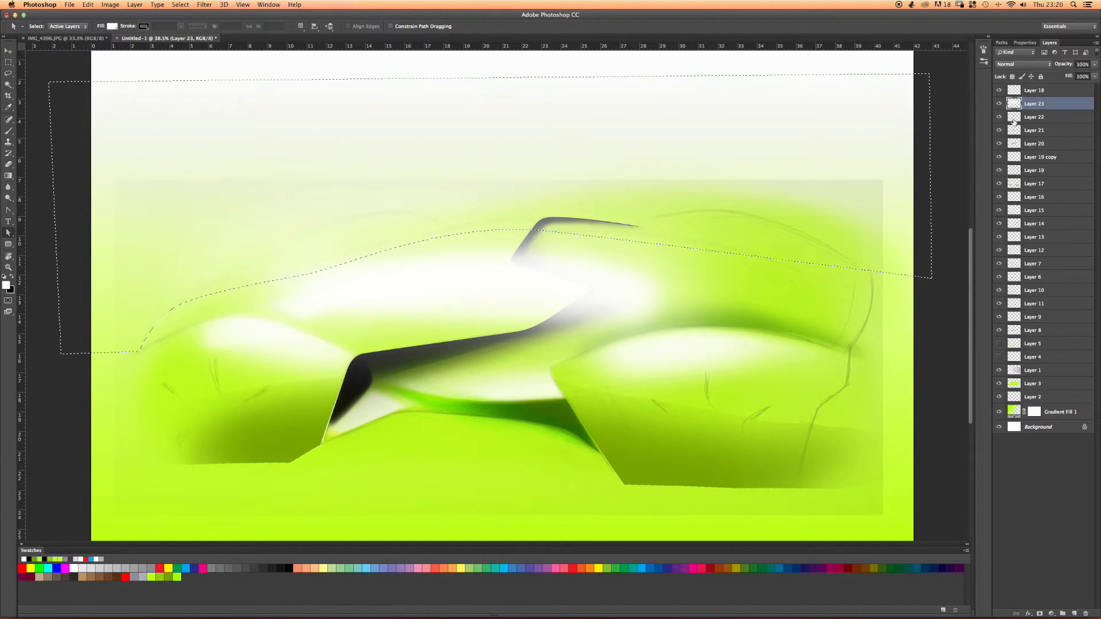
key("Delete")
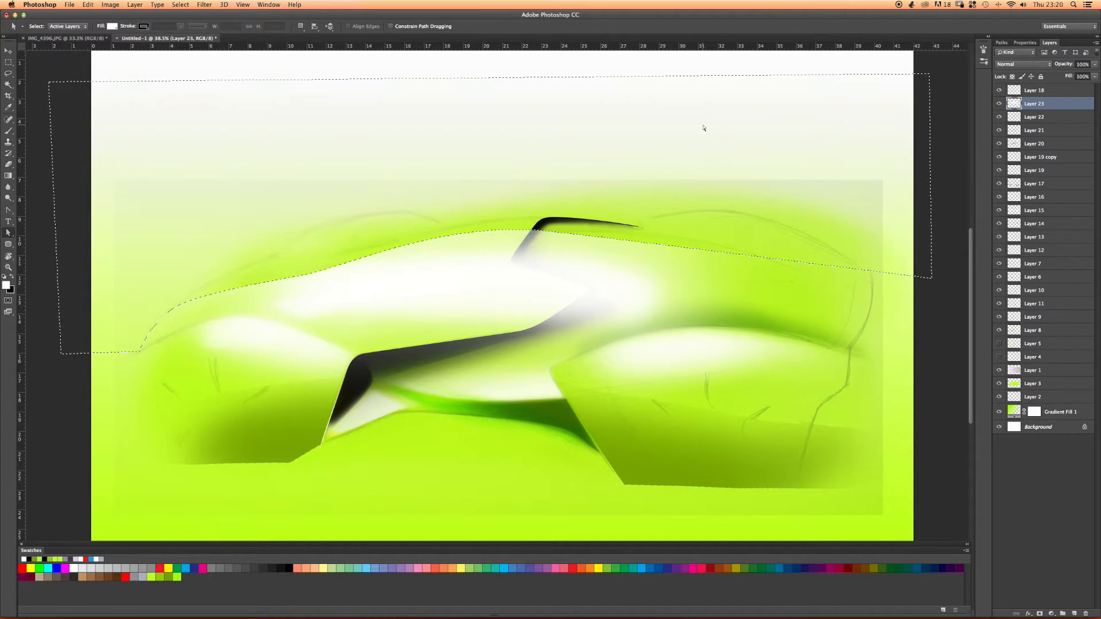
key("super+d")
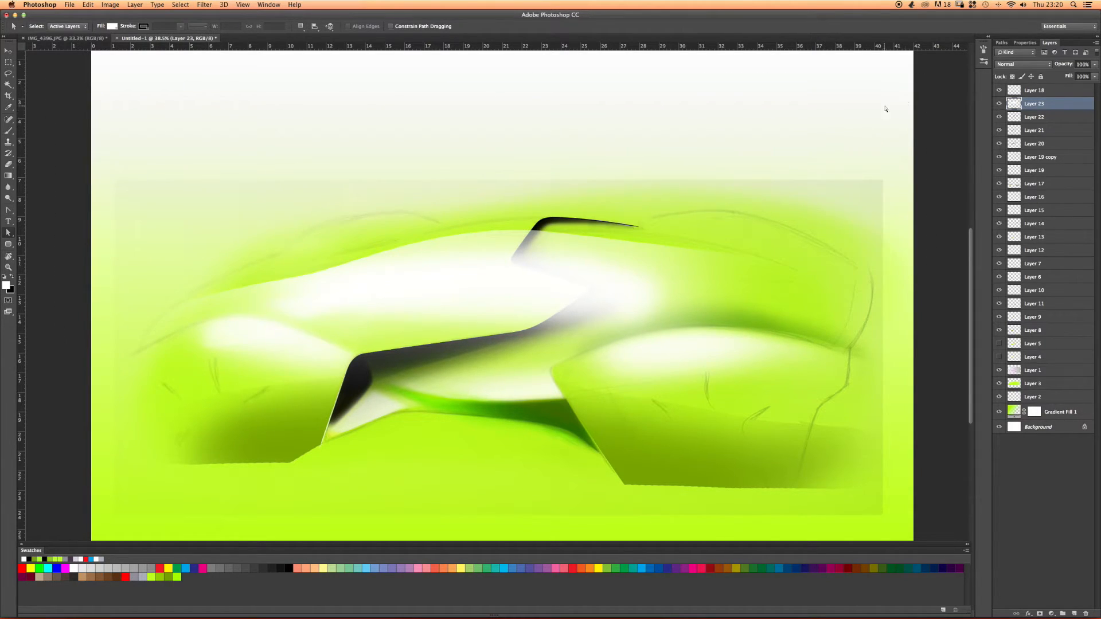
Load Path 1 as a selection and invert it to cover everything outside the path.
left_click(1001, 42)
left_click(995, 54)
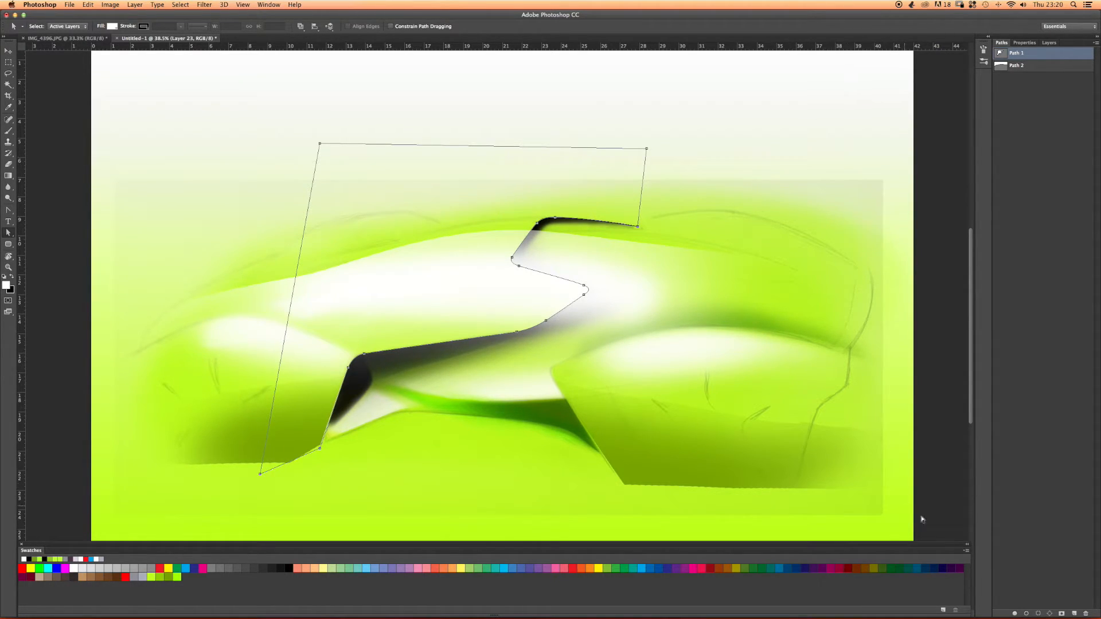
left_click(1027, 612)
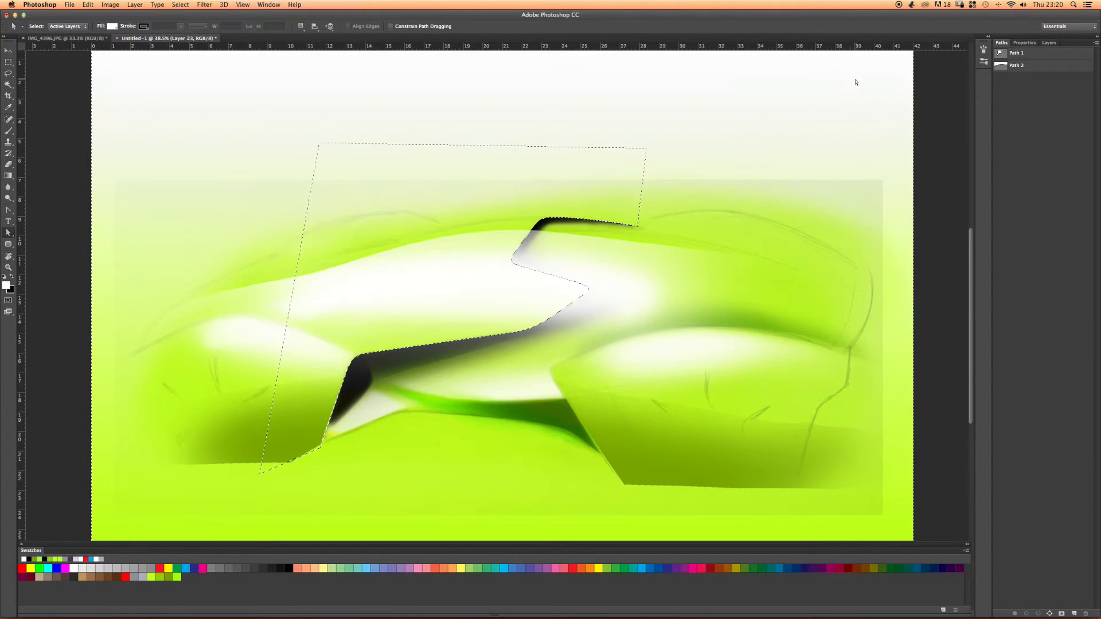
Erase the white spill over the black shading and rear body with a large soft eraser of 600 to 800 px, and deselect.
key("e")
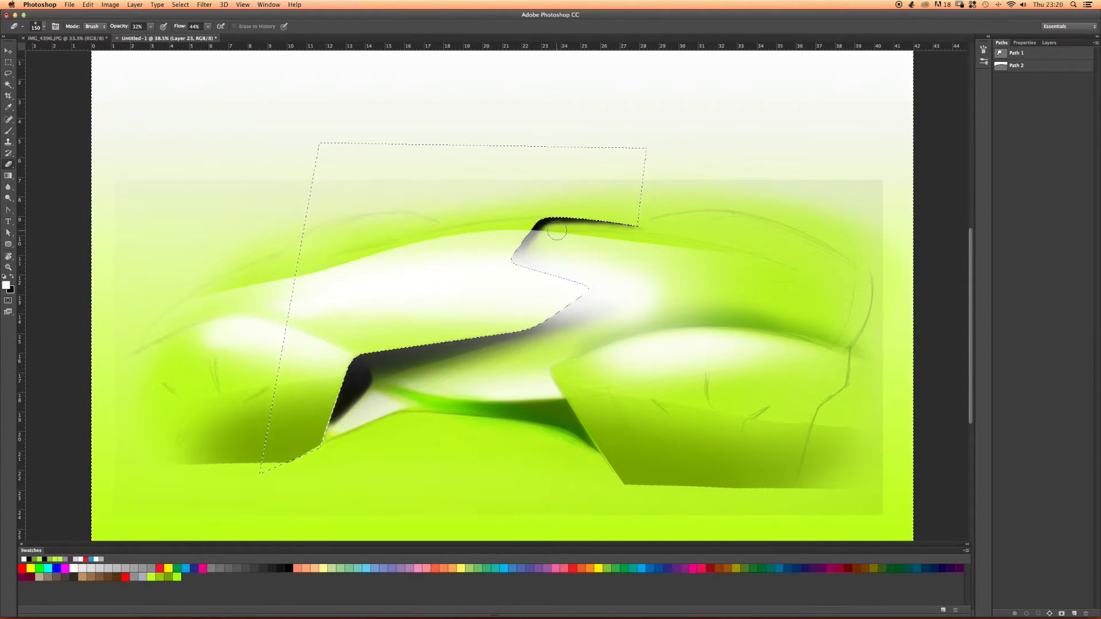
key("bracketright")
key("bracketright")
key("bracketright")
key("bracketright")
key("bracketright")
key("bracketright")
key("bracketright")
key("bracketright")
key("bracketright")
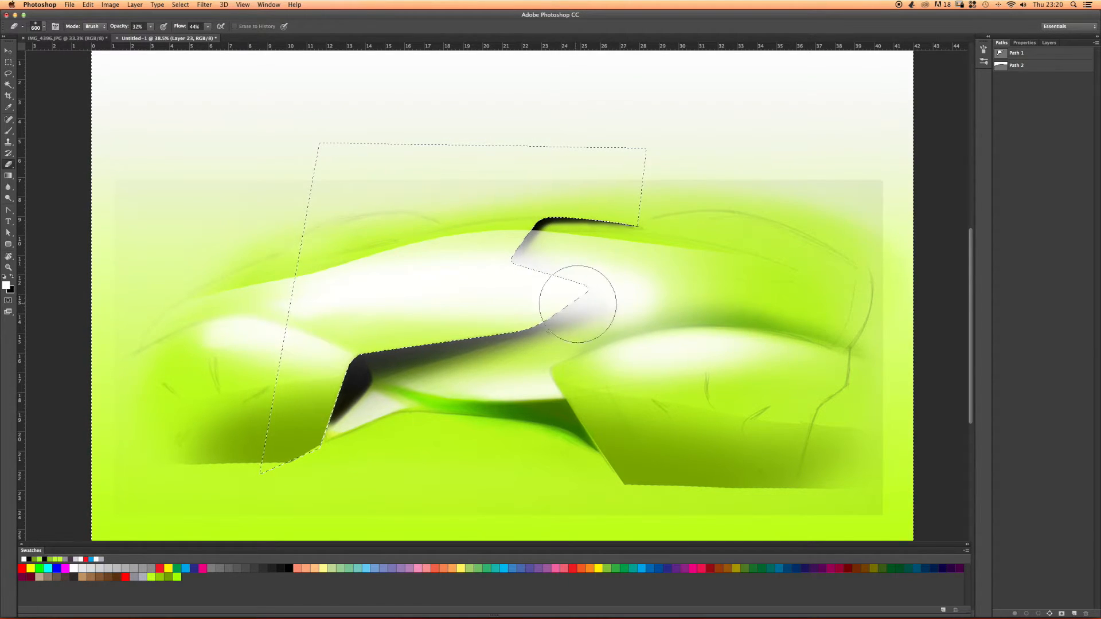
mouse_move(531, 250)
left_mouse_down()
mouse_move(602, 241)
mouse_move(733, 254)
left_mouse_up()
mouse_move(498, 244)
left_mouse_down()
mouse_move(693, 252)
mouse_move(729, 306)
left_mouse_up()
mouse_move(415, 348)
left_mouse_down()
mouse_move(737, 267)
mouse_move(553, 222)
mouse_move(504, 317)
mouse_move(516, 295)
mouse_move(755, 300)
mouse_move(455, 308)
mouse_move(490, 246)
mouse_move(537, 308)
mouse_move(577, 274)
left_mouse_up()
key("ctrl+d")
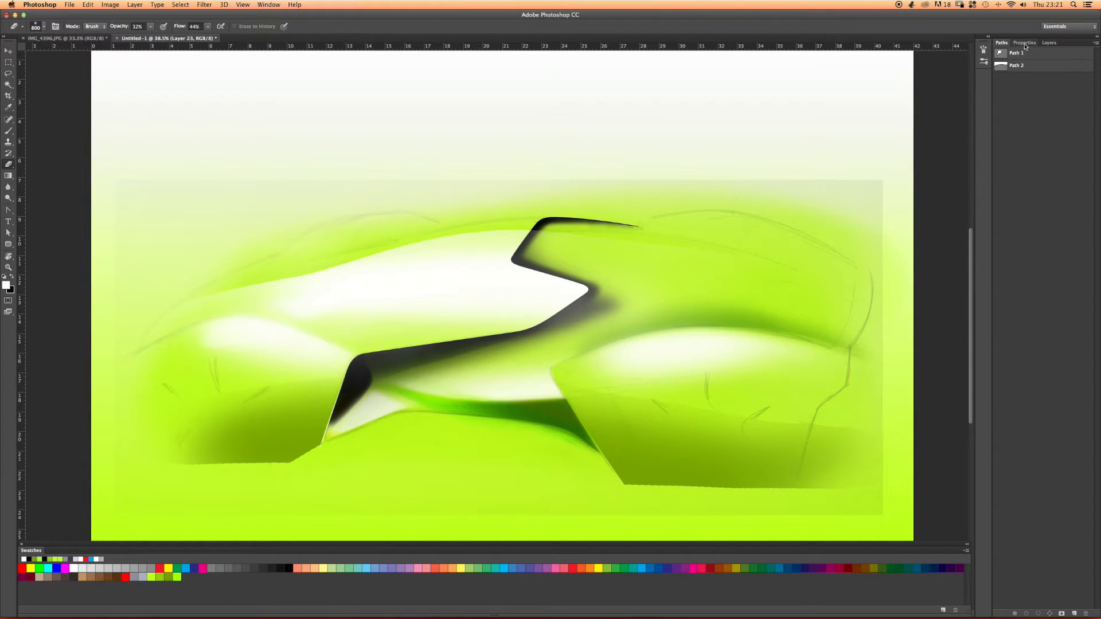
Move Layer 23 below Layer 19 copy in the layer stack.
left_click(1050, 43)
left_click_drag(1035, 107, 1031, 171)
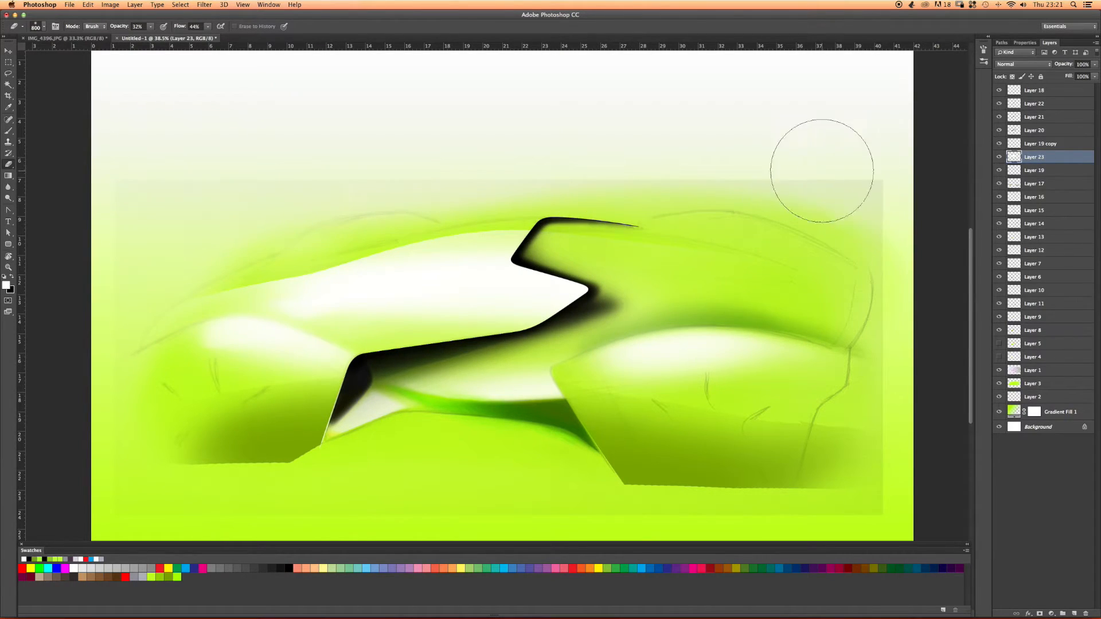
key("z")
left_click_drag(538, 229, 600, 231)
key("e")
key("bracketleft")
key("bracketleft")
key("bracketleft")
key("bracketleft")
key("bracketleft")
key("bracketleft")
key("bracketleft")
key("bracketleft")
key("bracketleft")
key("bracketleft")
key("bracketleft")
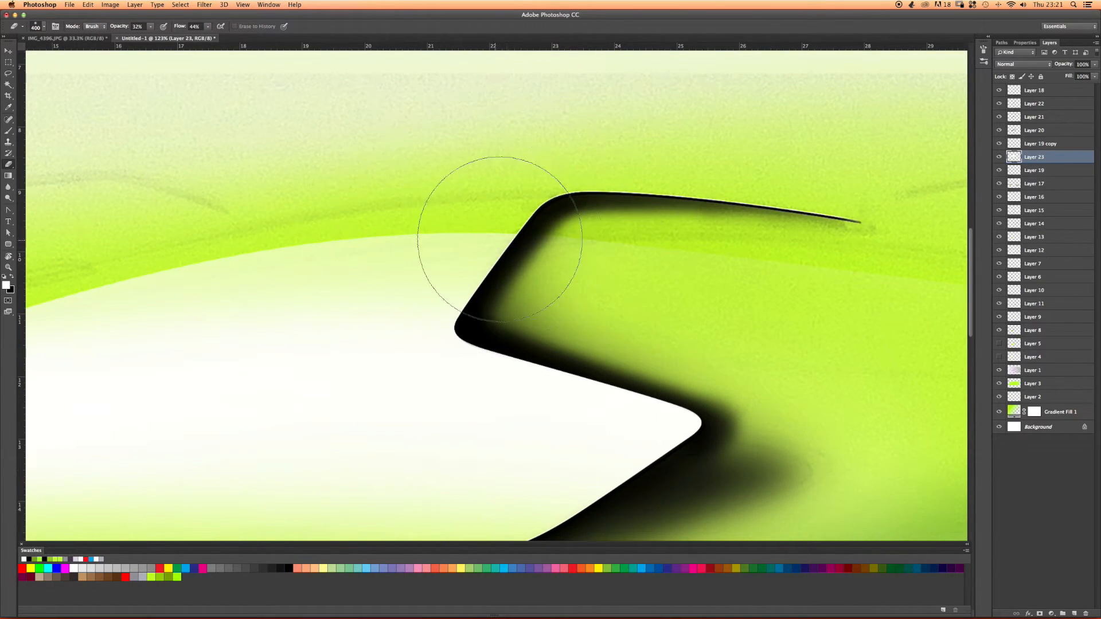
key("bracketleft")
key("bracketleft")
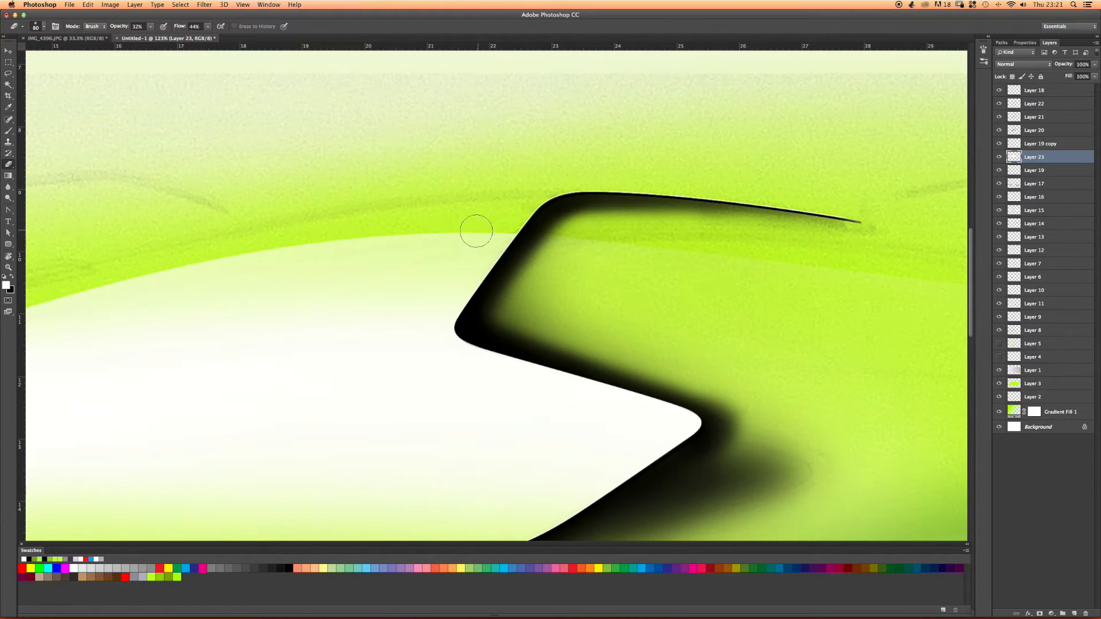
mouse_move(456, 324)
left_mouse_down()
mouse_move(420, 325)
mouse_move(418, 315)
left_mouse_up()
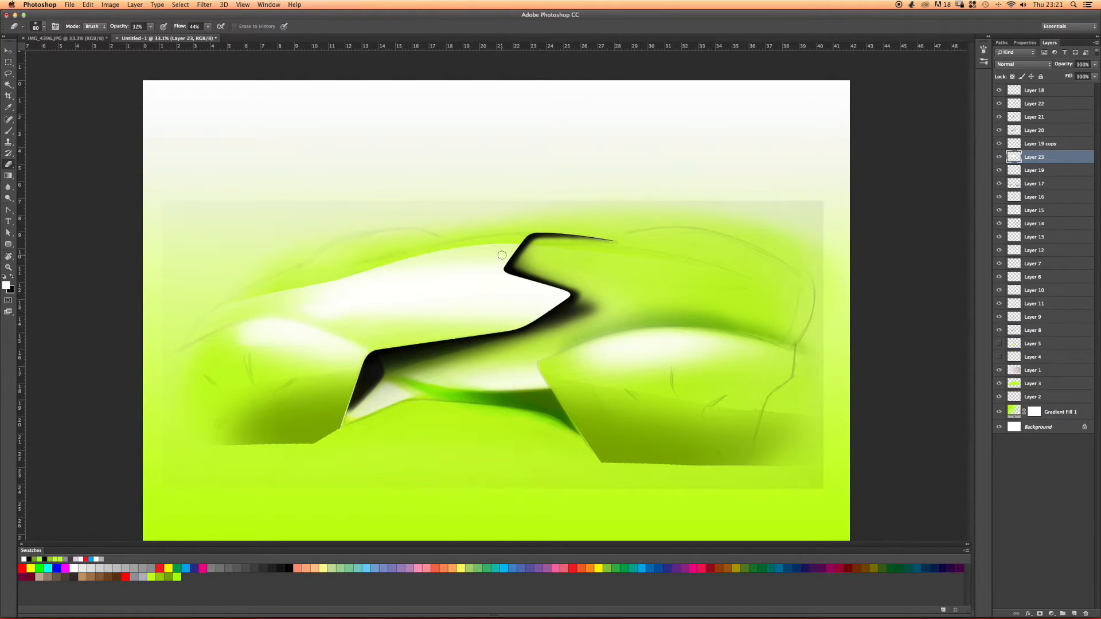
Nudge the white highlight on Layer 23 slightly left, leaving a thin green gap along the black shading.
key("v")
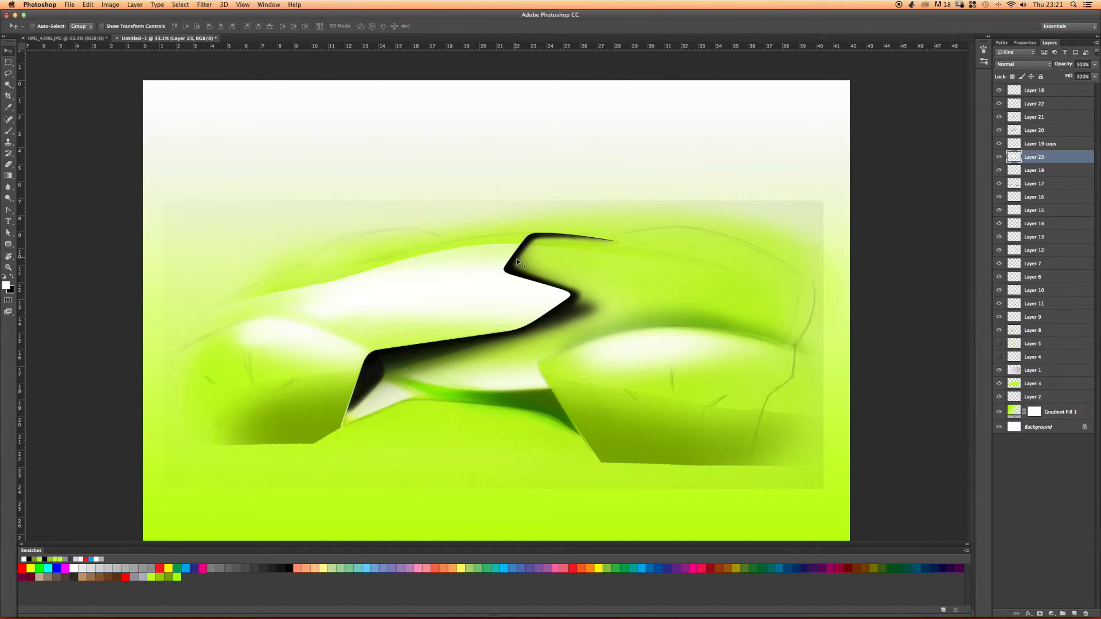
left_click_drag(515, 261, 528, 244)
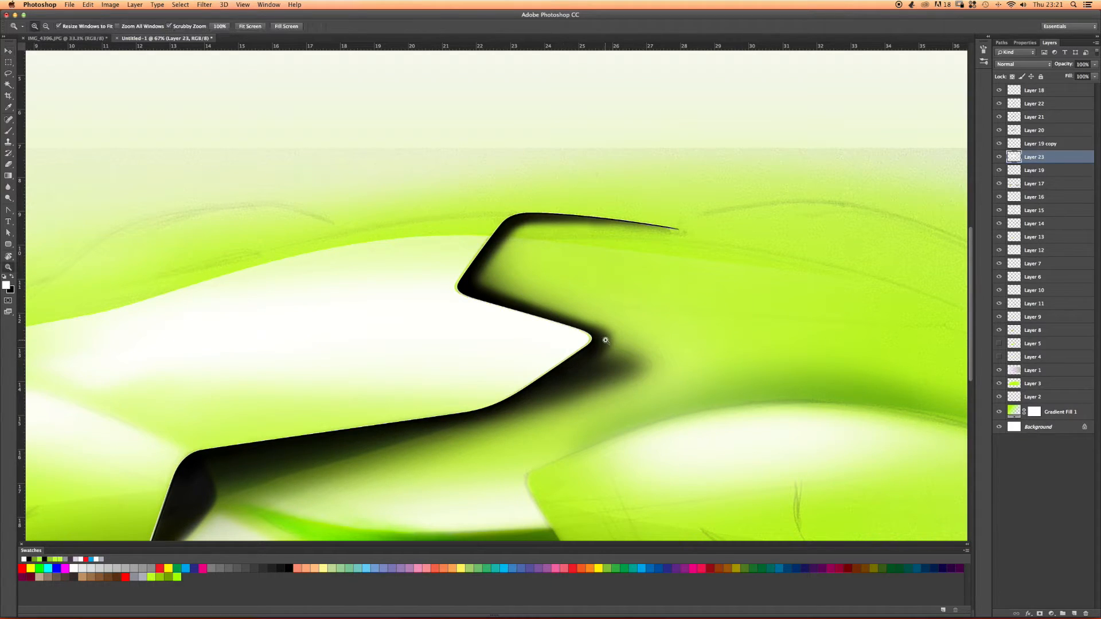
left_click_drag(606, 338, 633, 339)
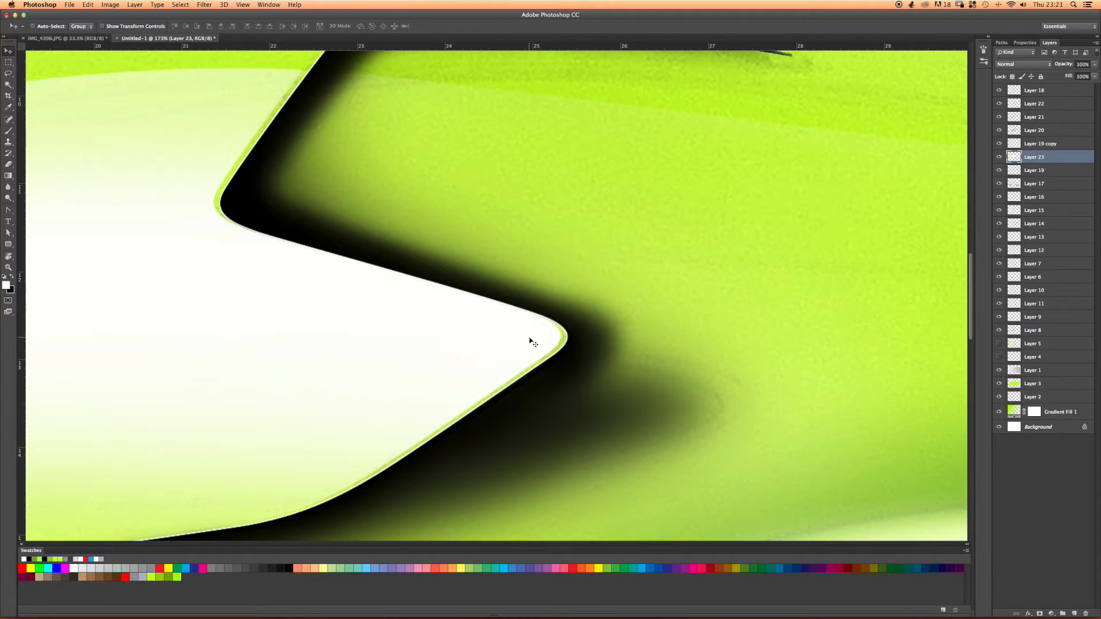
scroll(337, 238, "up", 3)
scroll(337, 239, "left", 2)
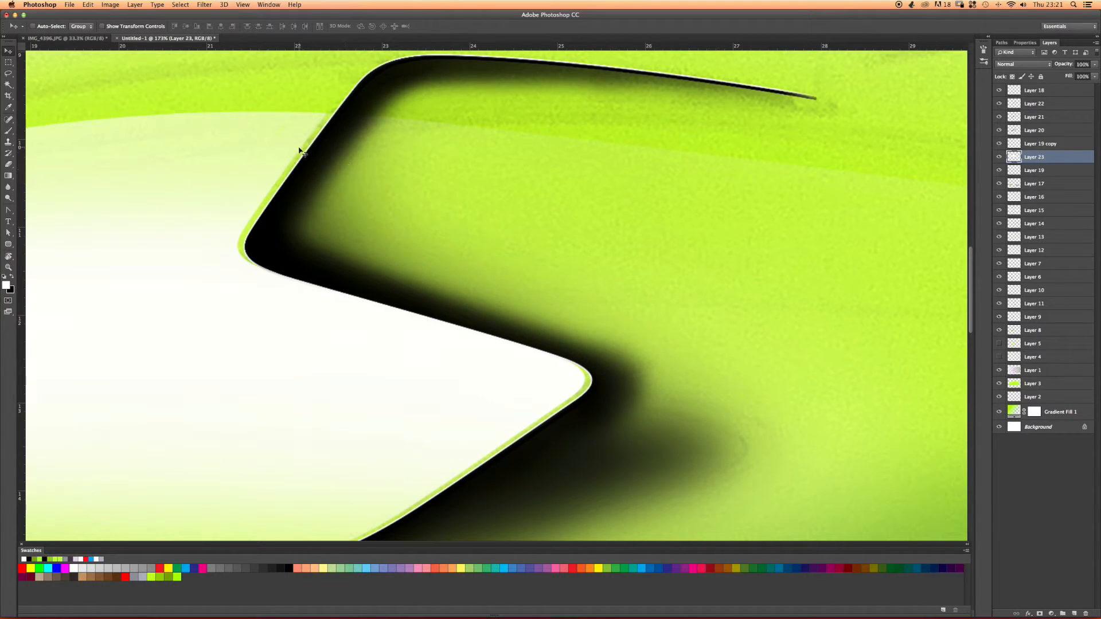
left_click_drag(331, 242, 293, 247)
left_click_drag(203, 314, 338, 260)
left_click_drag(238, 285, 344, 253)
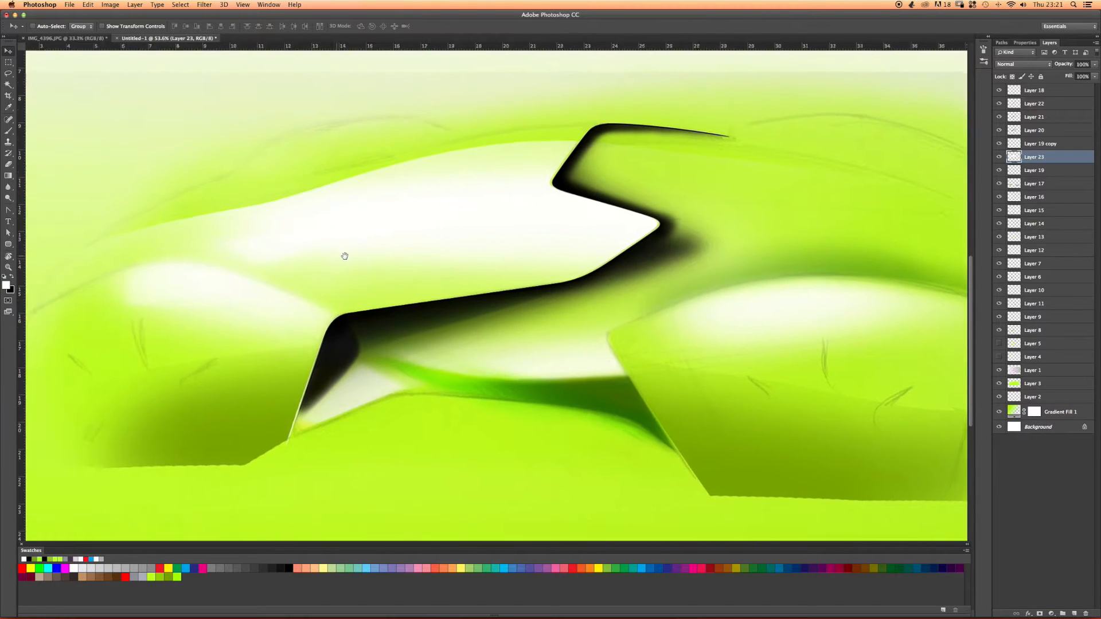
Fade the left end and lower part of the white highlight on Layer 23 with a 600 px soft eraser.
key("e")
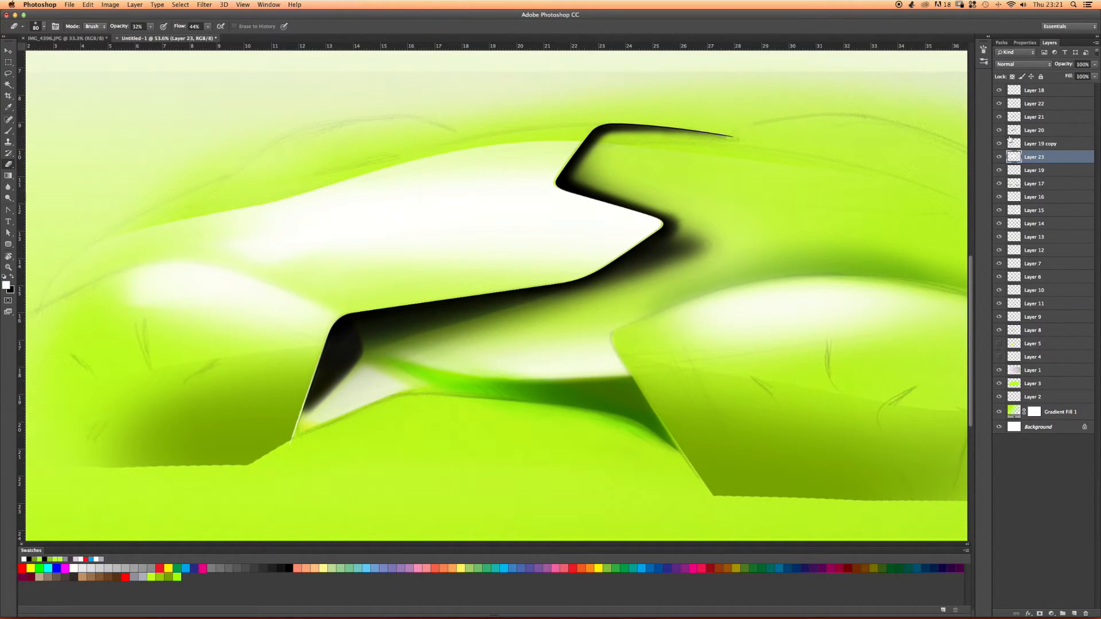
key("bracketright")
key("bracketright")
key("bracketright")
key("bracketright")
key("bracketright")
key("bracketright")
key("bracketright")
key("bracketright")
key("bracketright")
key("bracketright")
key("bracketright")
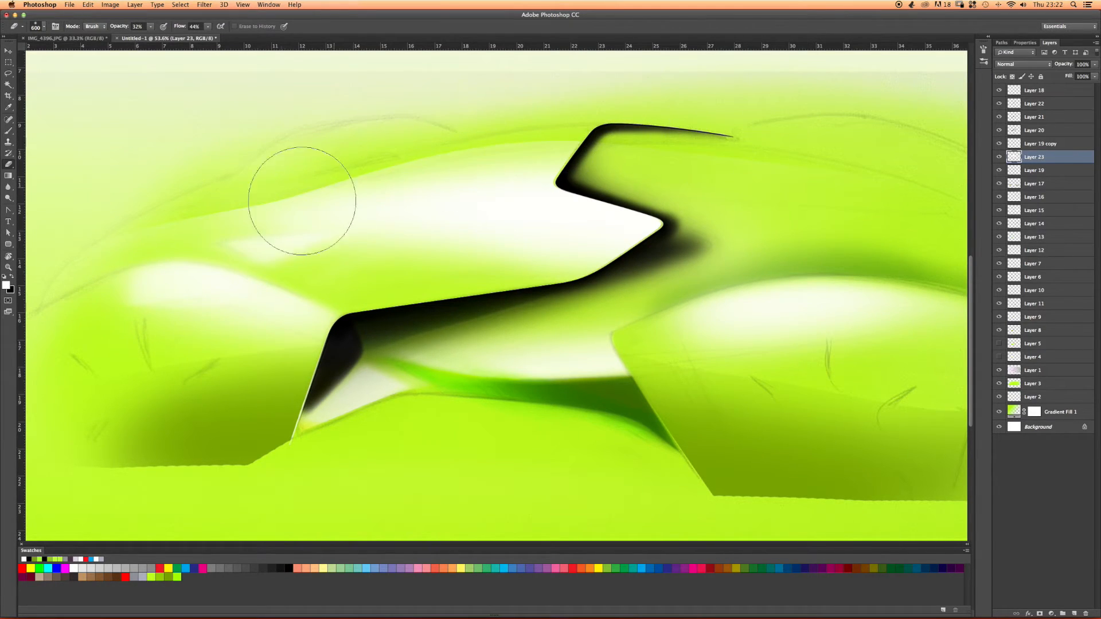
mouse_move(378, 230)
left_mouse_down()
mouse_move(346, 224)
mouse_move(334, 199)
left_mouse_up()
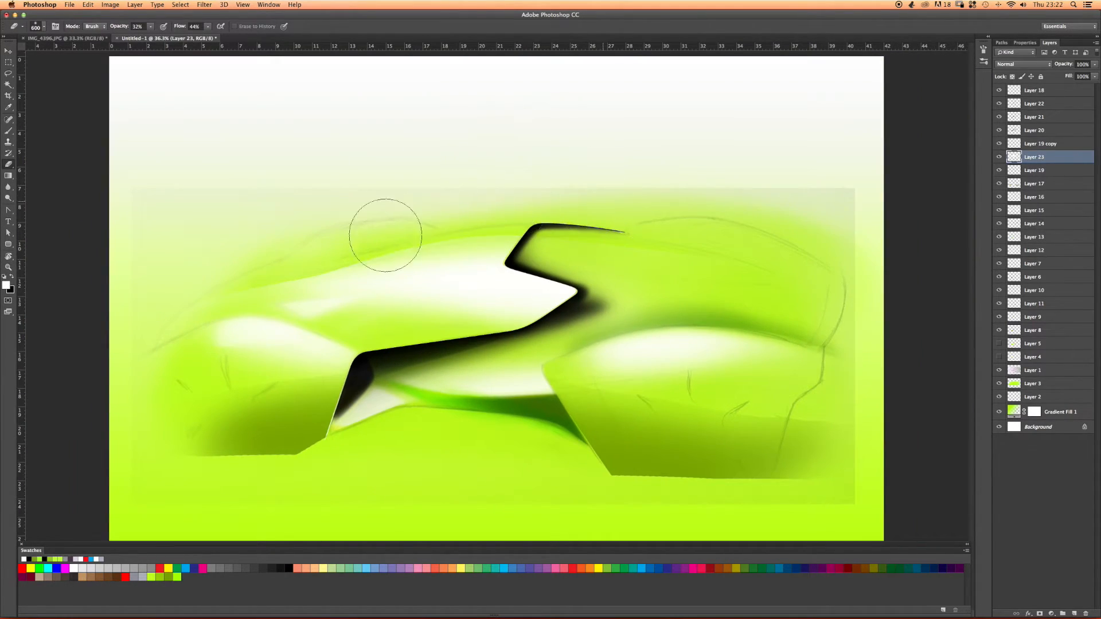
key("z")
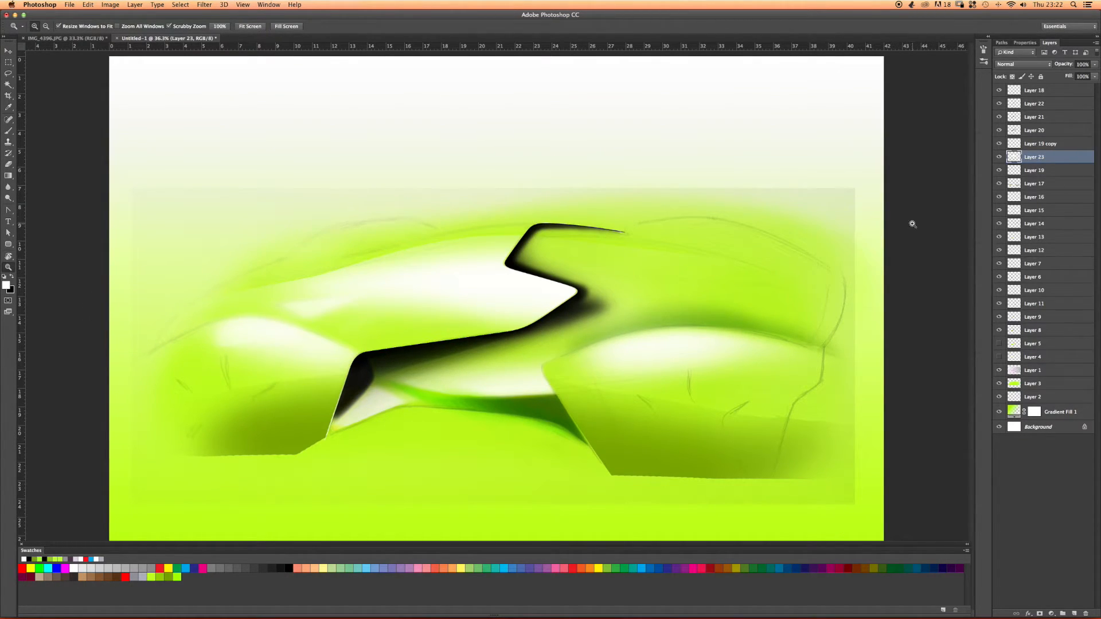
Add a new layer above Layer 23 and set the foreground colour to dark olive green.
left_click(1075, 614)
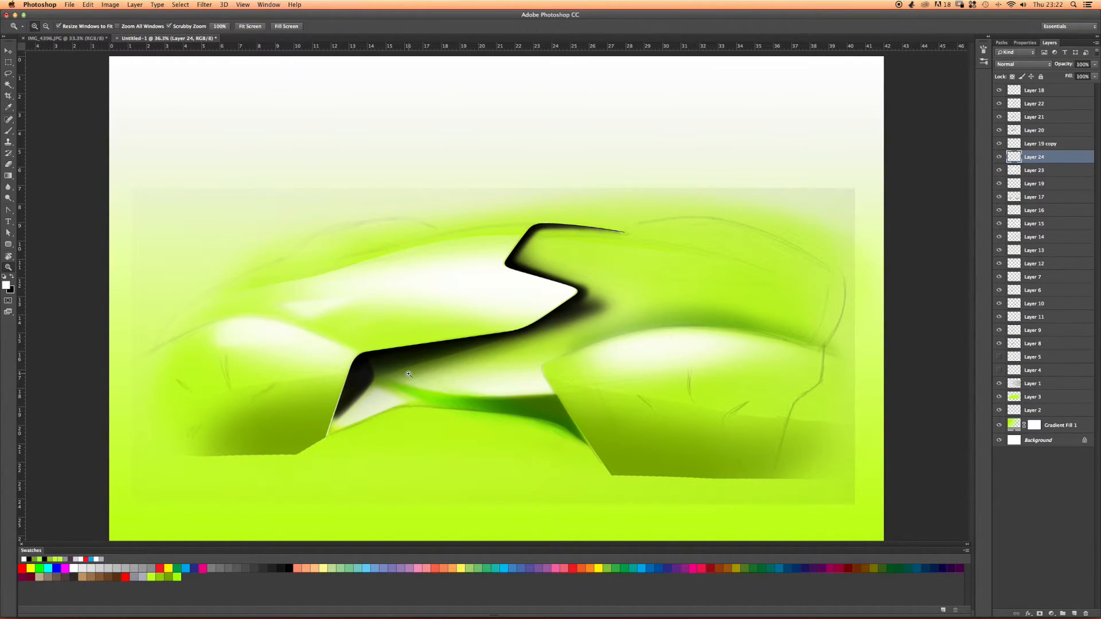
left_click(178, 568)
key("b")
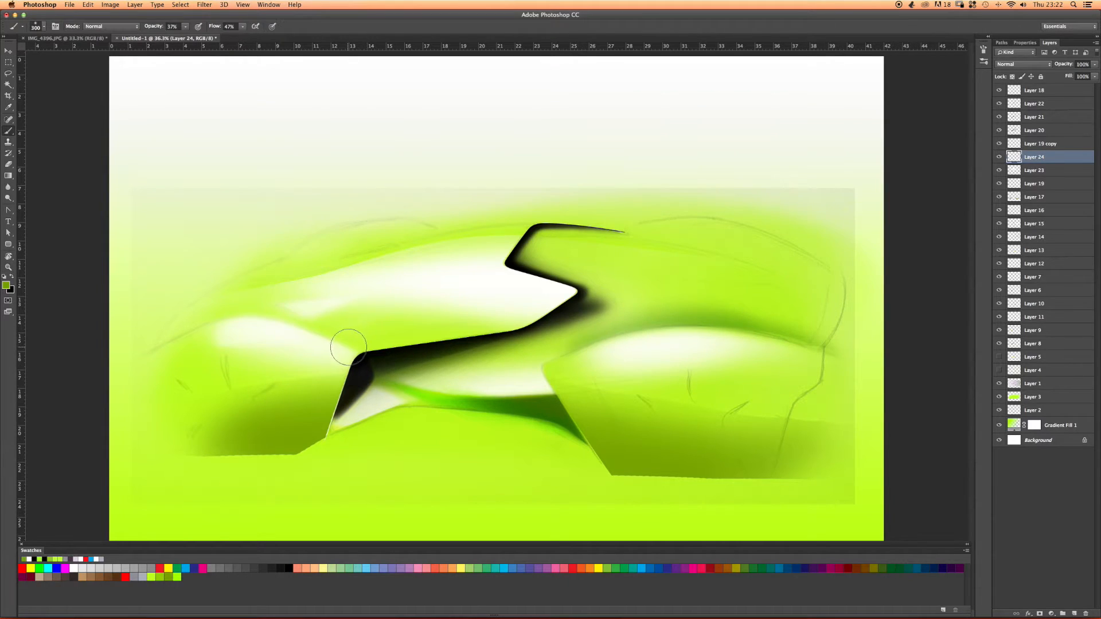
Draw a closed pen path from the front tip over the front fender, along the black shading, and back across the white highlight.
key("p")
left_click(146, 354)
left_click(244, 316)
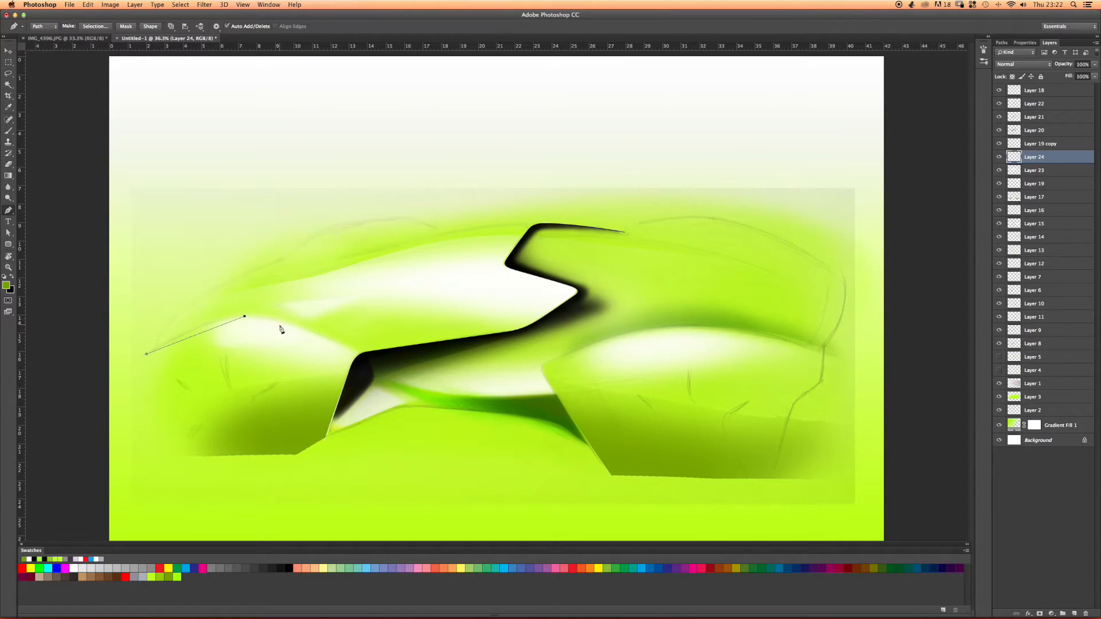
left_click_drag(351, 349, 366, 349)
left_click(507, 331)
left_click(537, 318)
left_click(513, 316)
left_click(363, 295)
left_click(192, 308)
left_click(147, 354)
Convert the path's corner anchors to smooth curves that follow the fender arch, the rear end and the upper edge.
left_click(9, 235)
left_click(7, 211)
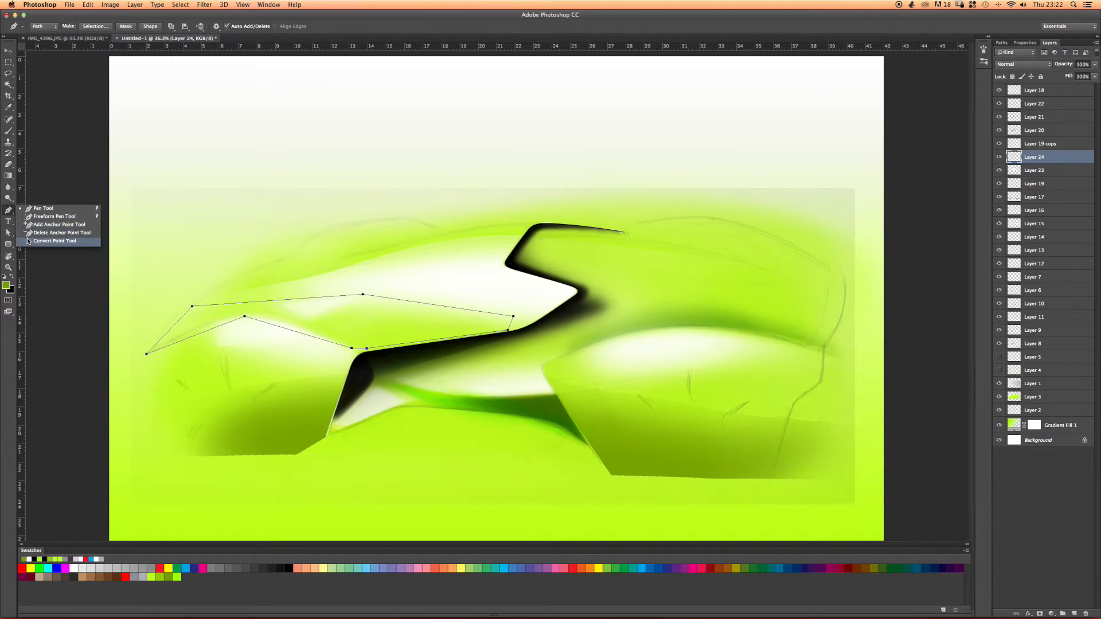
left_click(52, 242)
left_click_drag(245, 317, 280, 313)
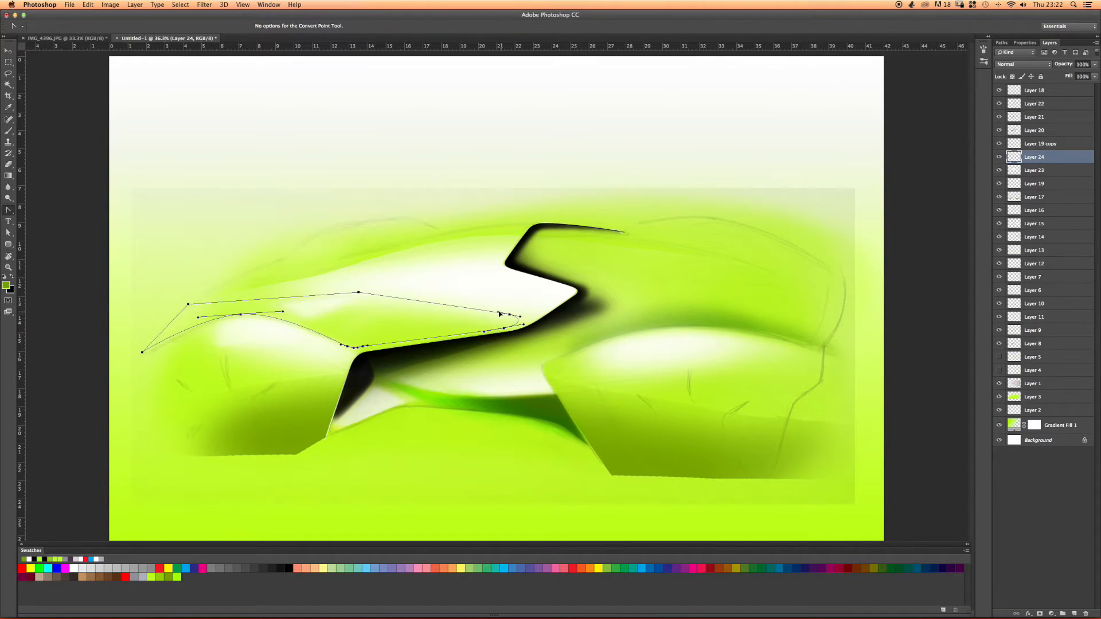
left_click_drag(350, 293, 330, 289)
left_click_drag(188, 306, 159, 329)
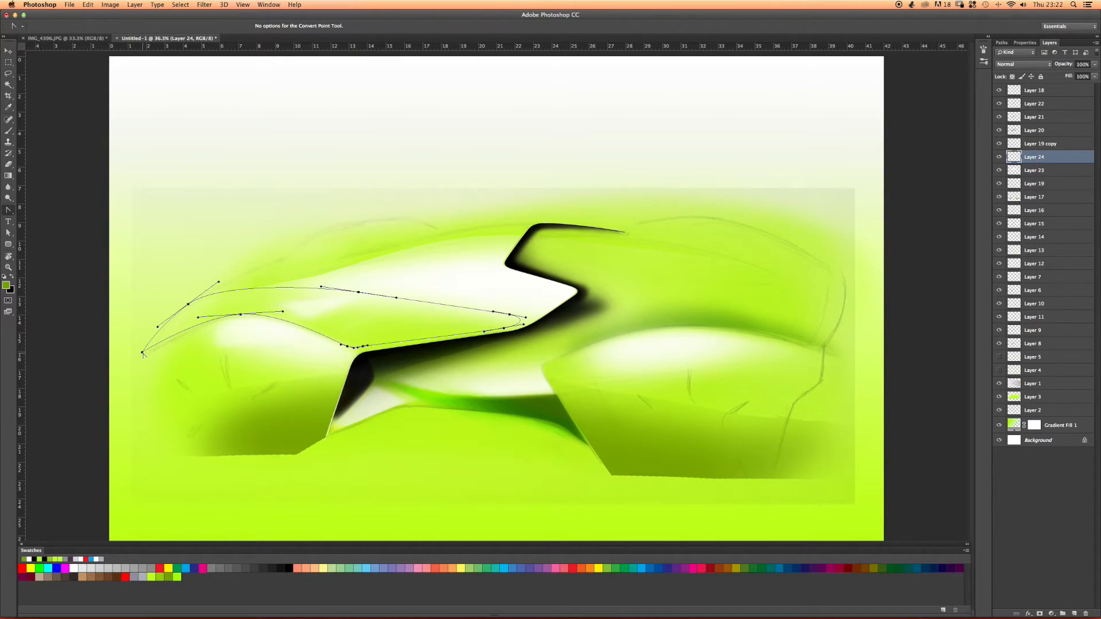
Adjust the path's front tip and fender anchors to fit the sketched fender line.
key("a")
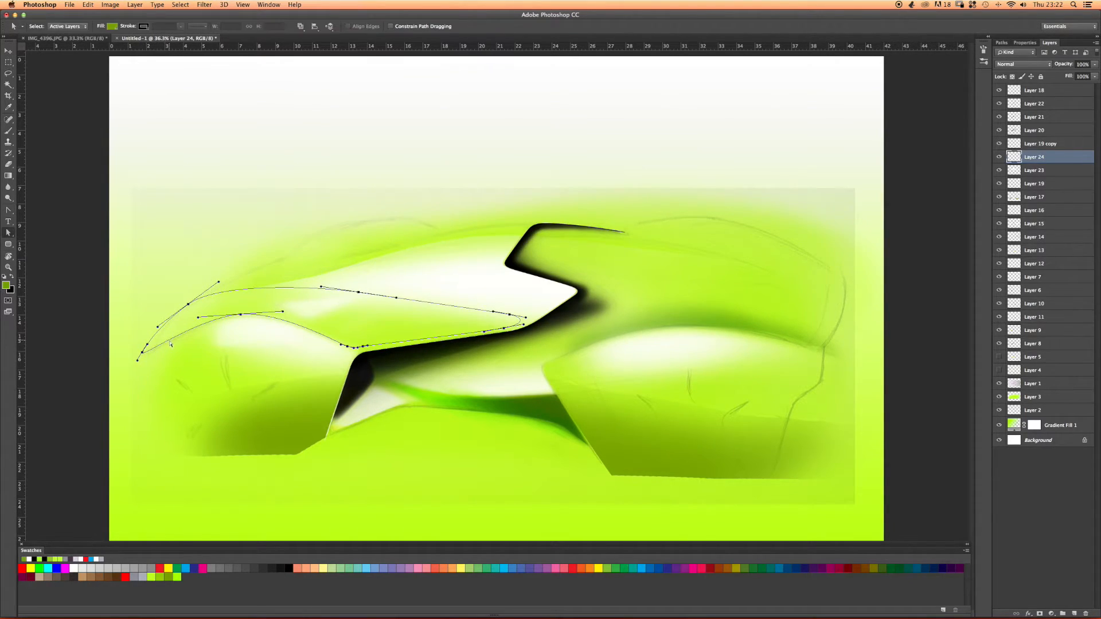
left_click(165, 344)
left_click(143, 356)
left_click_drag(146, 359, 151, 356)
left_click_drag(242, 318, 240, 319)
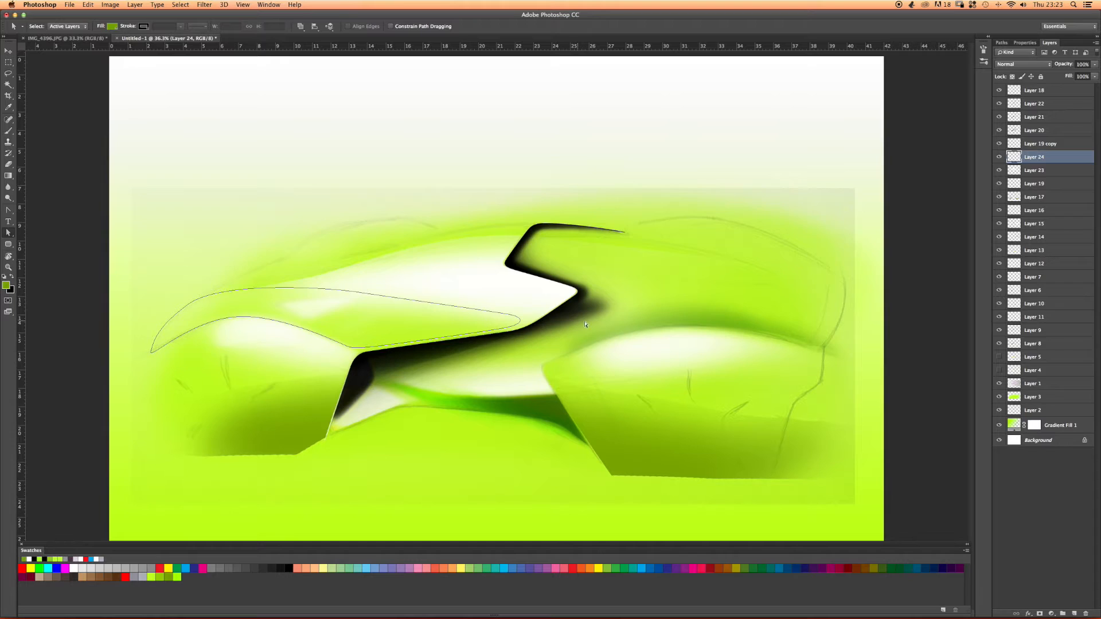
Save the work path as Path 3 and load it as a selection.
left_click(1001, 43)
double_click(1016, 78)
key("Escape")
left_click(1037, 613)
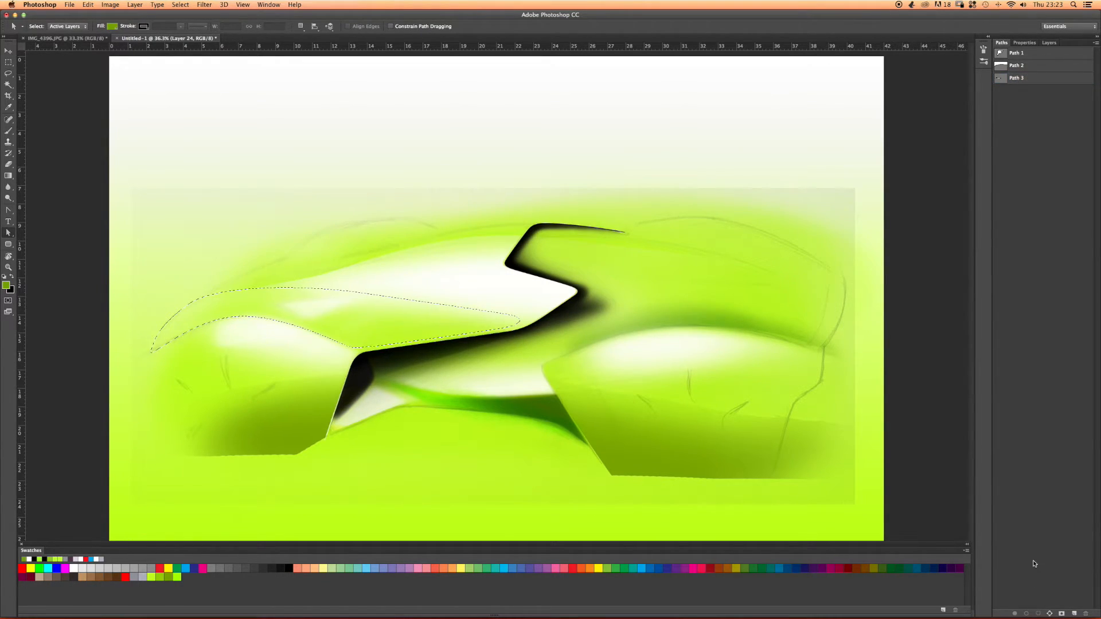
left_click(1048, 43)
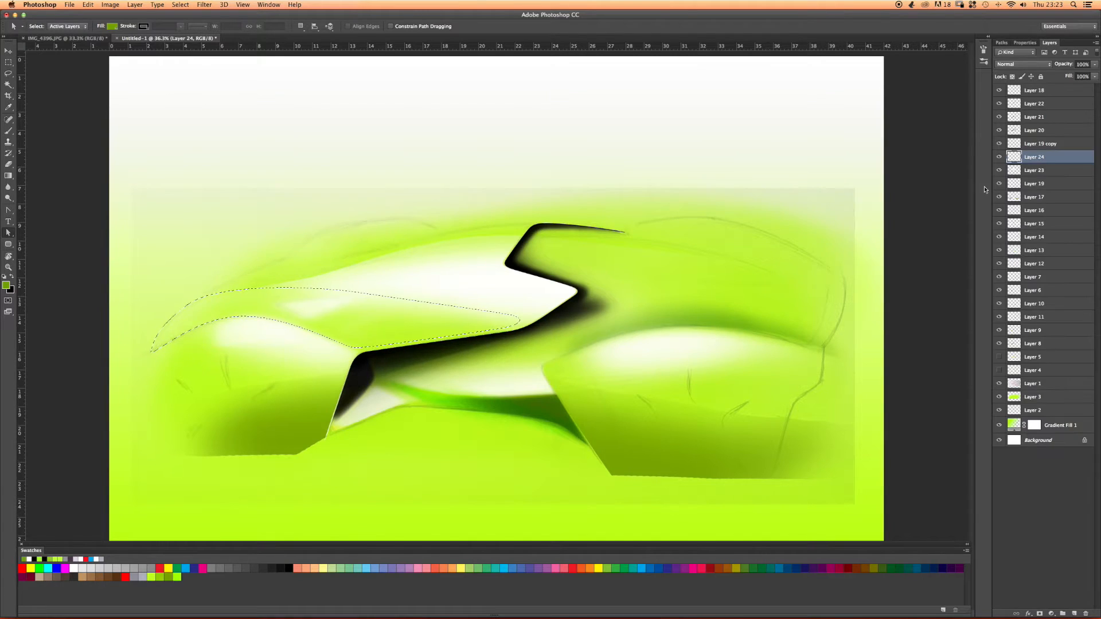
Add a new layer and paint dark green shading inside the selection with a 700 px soft brush.
left_click(1074, 613)
key("b")
key("bracketright")
key("bracketright")
key("bracketright")
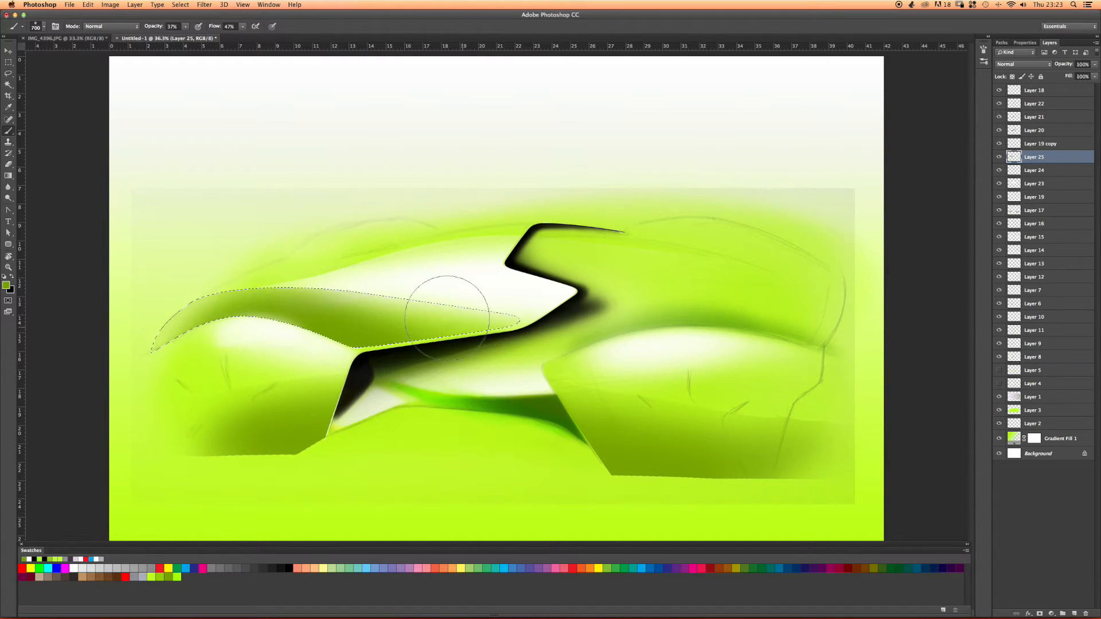
left_click_drag(344, 295, 694, 370)
left_click_drag(258, 321, 693, 364)
Examine the edge between the front fender highlight and the green shading, checking which upper layer holds the white spill.
key("super+space")
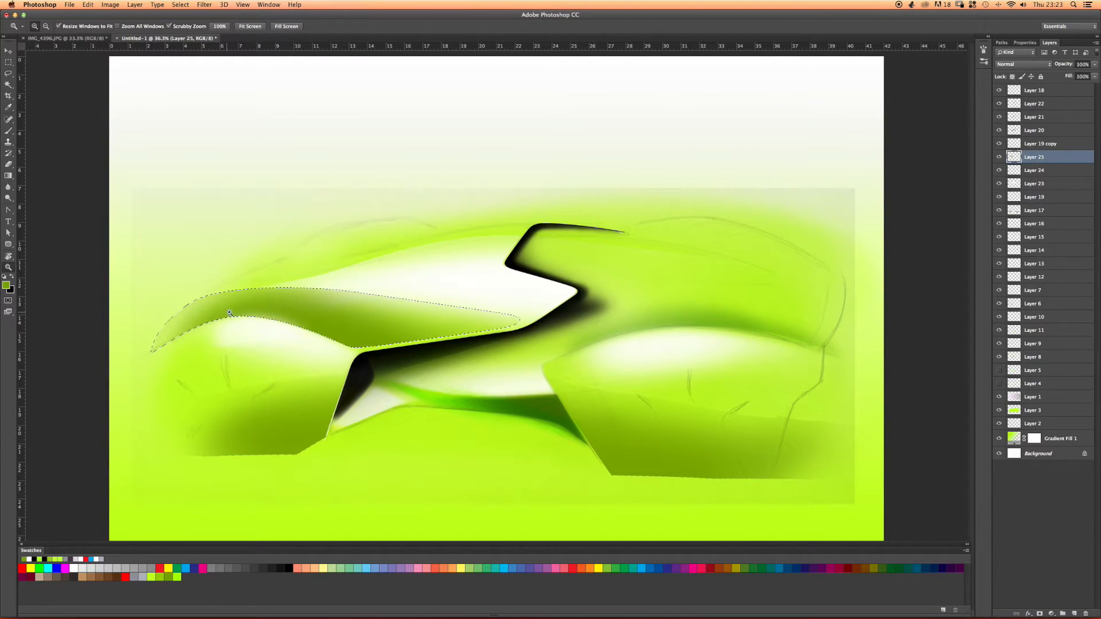
left_click_drag(229, 316, 273, 337)
key("super+d")
key("super+space")
left_click_drag(618, 333, 579, 333)
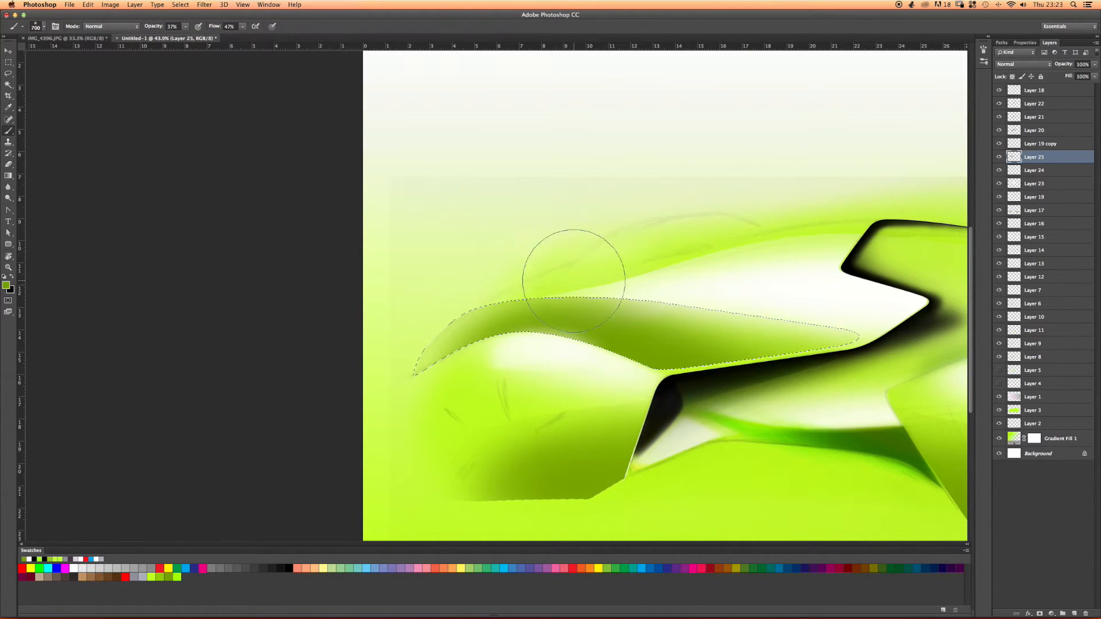
key("super+space")
left_click_drag(540, 336, 566, 335)
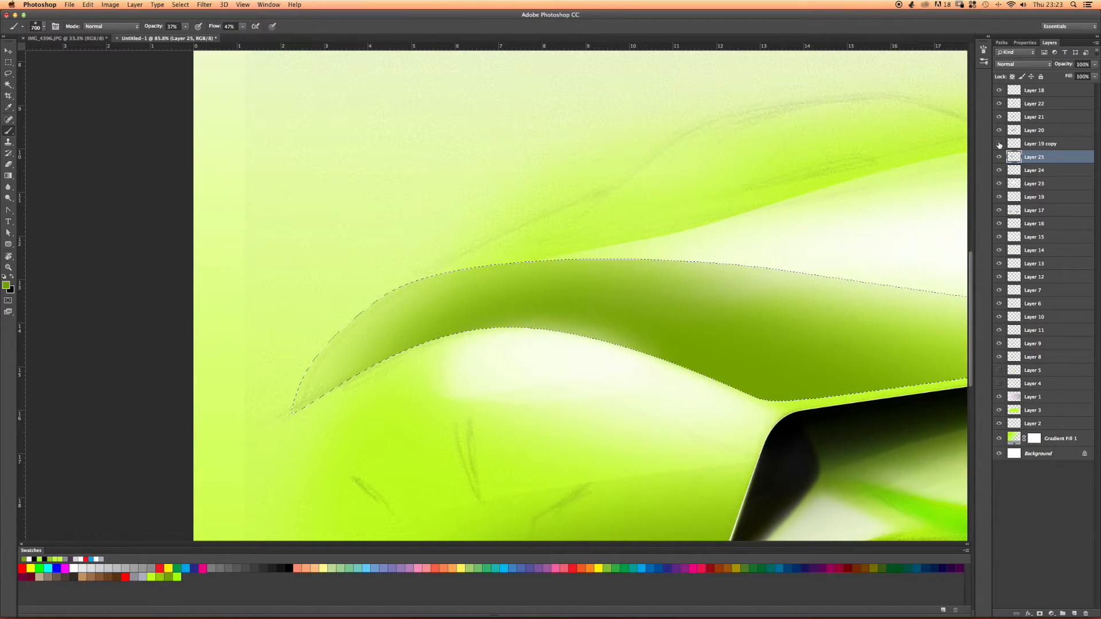
left_click(1000, 144)
left_click(1000, 131)
left_click(999, 132)
left_click(999, 103)
left_click(1000, 103)
left_click(999, 90)
left_click(999, 90)
Clear the white spill on Layer 18 inside the selection and deselect.
key("super+d")
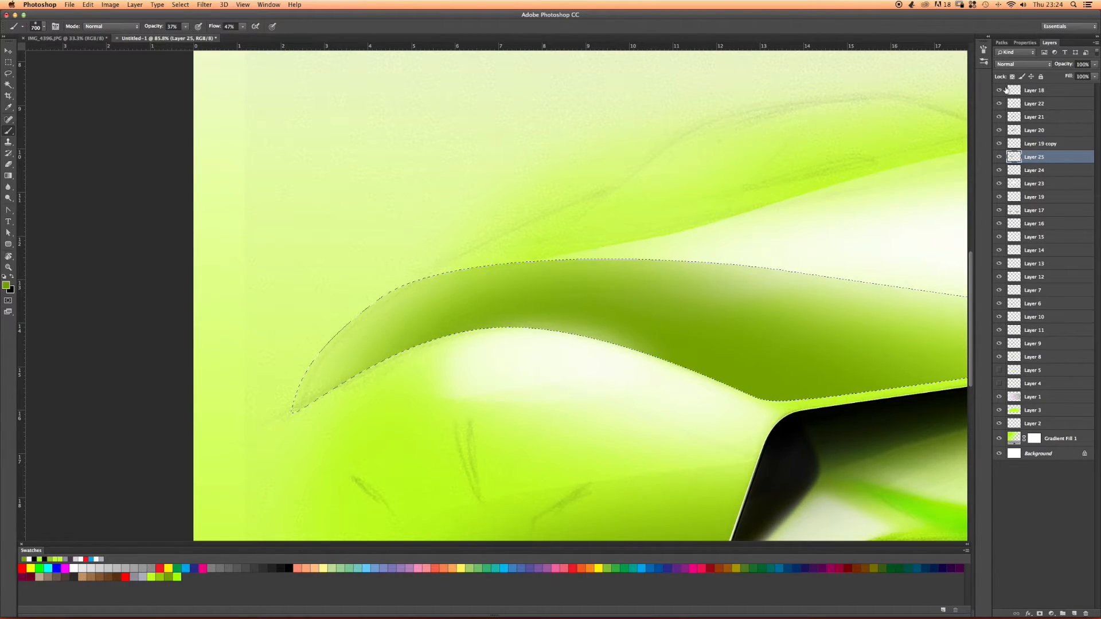
left_click(1010, 92)
left_click(1010, 92, "super")
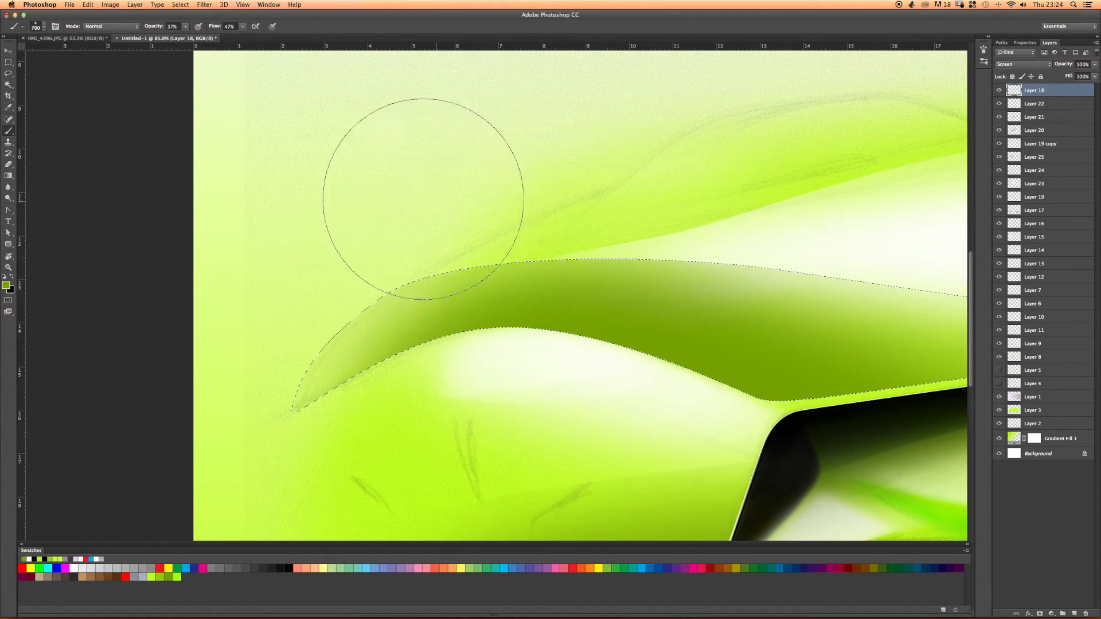
key("super+d")
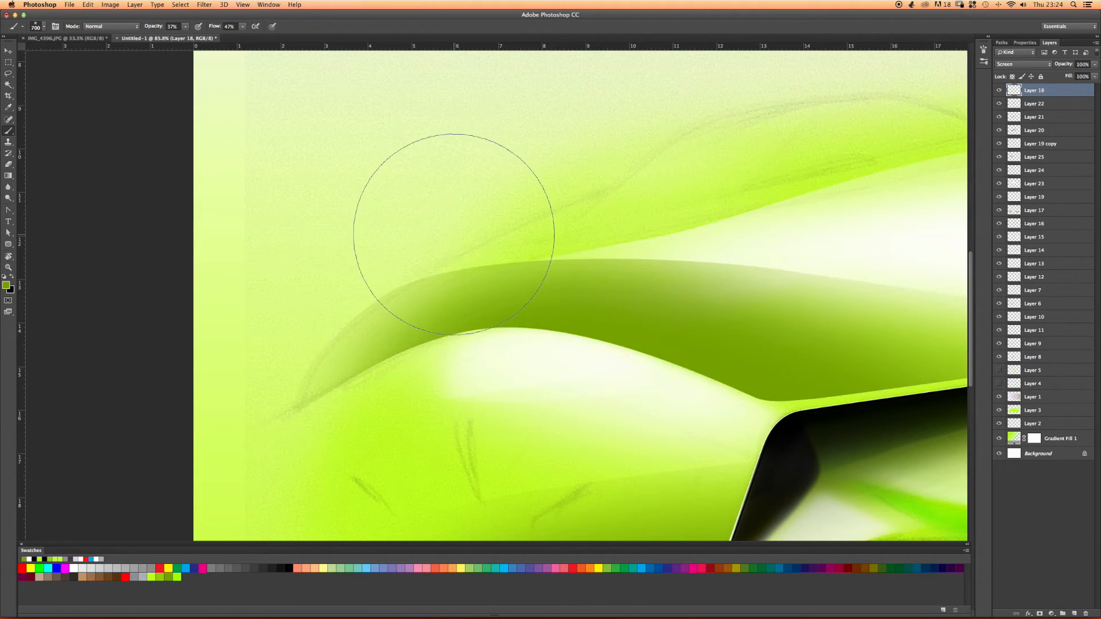
Fade the upper edge of the dark green shading on Layer 25 with a 900 px soft eraser.
left_click_drag(638, 286, 421, 245)
left_click(999, 158)
left_click(999, 158)
left_click(1020, 164)
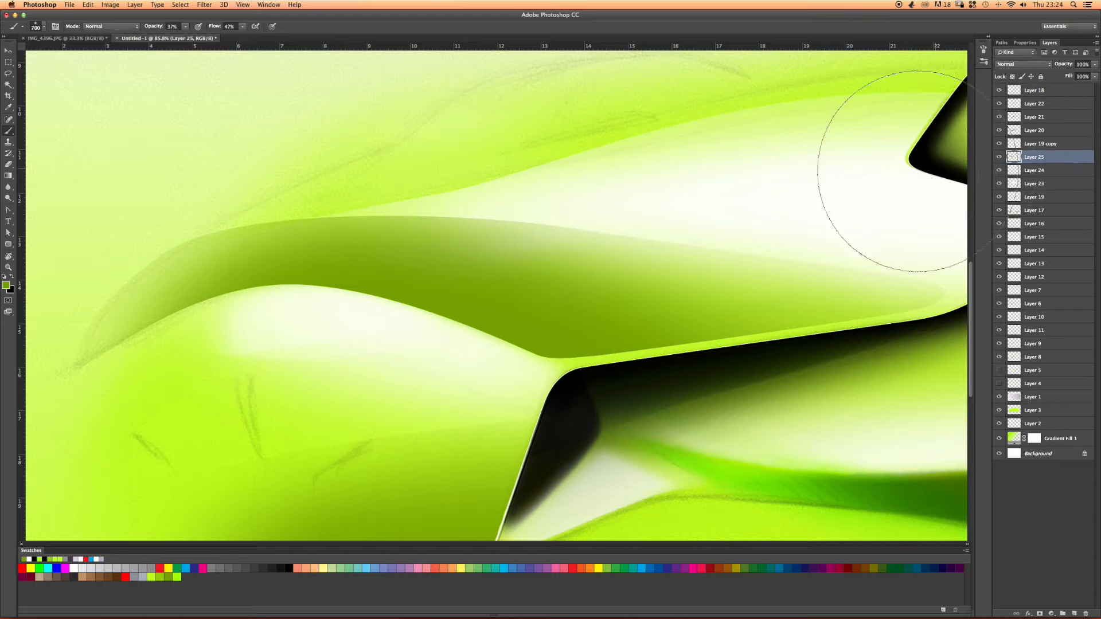
key("z")
left_click(435, 282, "alt")
key("e")
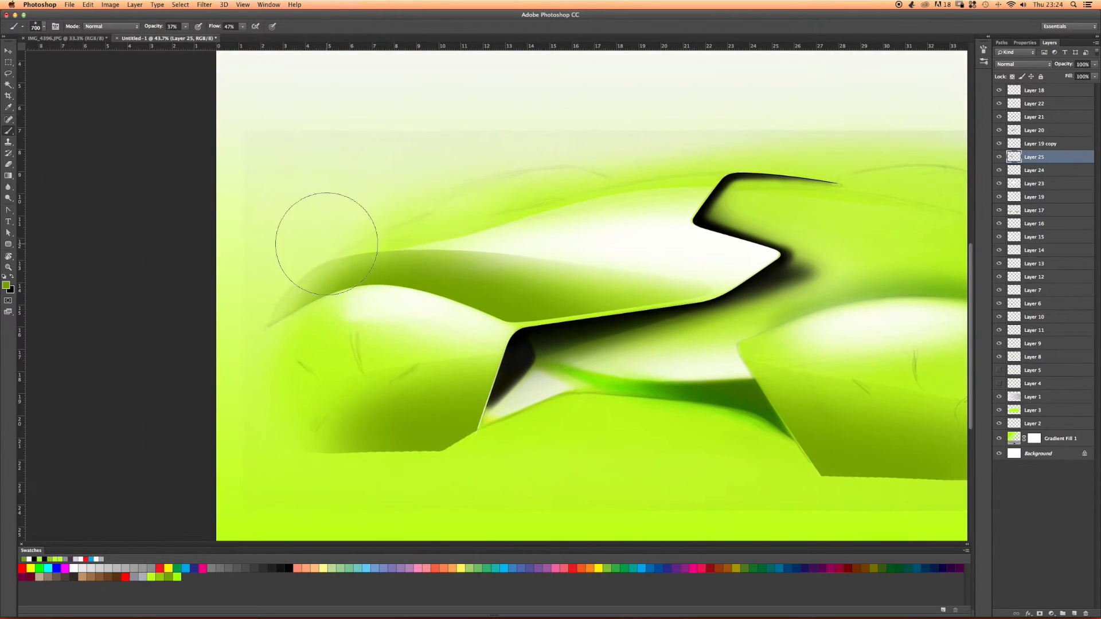
key("bracketright")
key("bracketright")
key("bracketright")
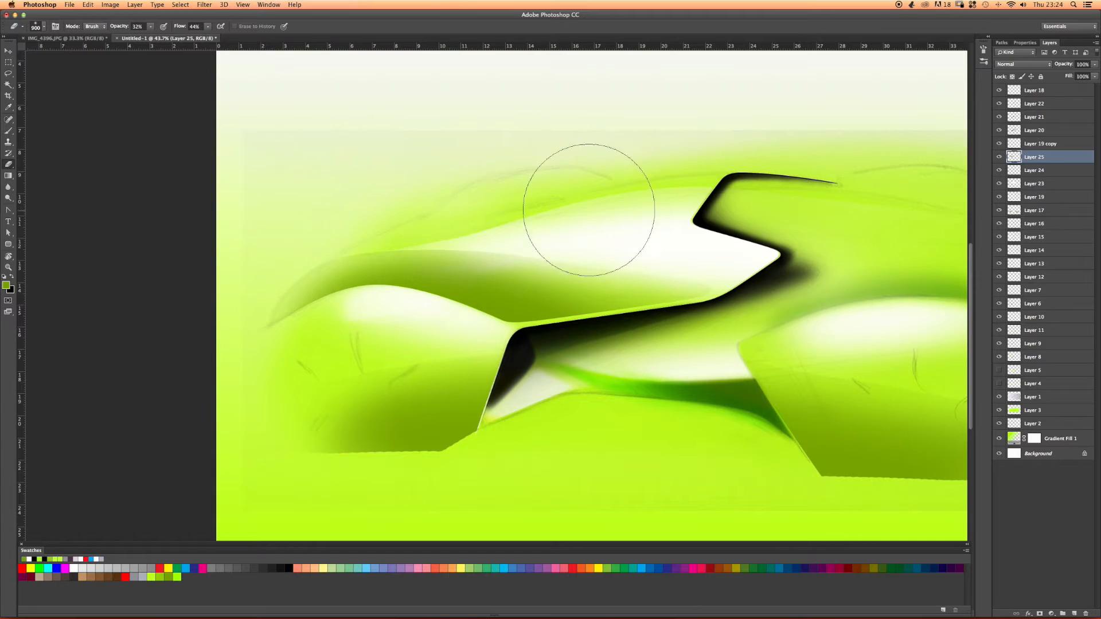
Soften the front tip of the Layer 25 shading with a 300 px soft eraser.
key("bracketleft")
key("bracketleft")
key("bracketleft")
key("bracketleft")
key("bracketleft")
key("bracketleft")
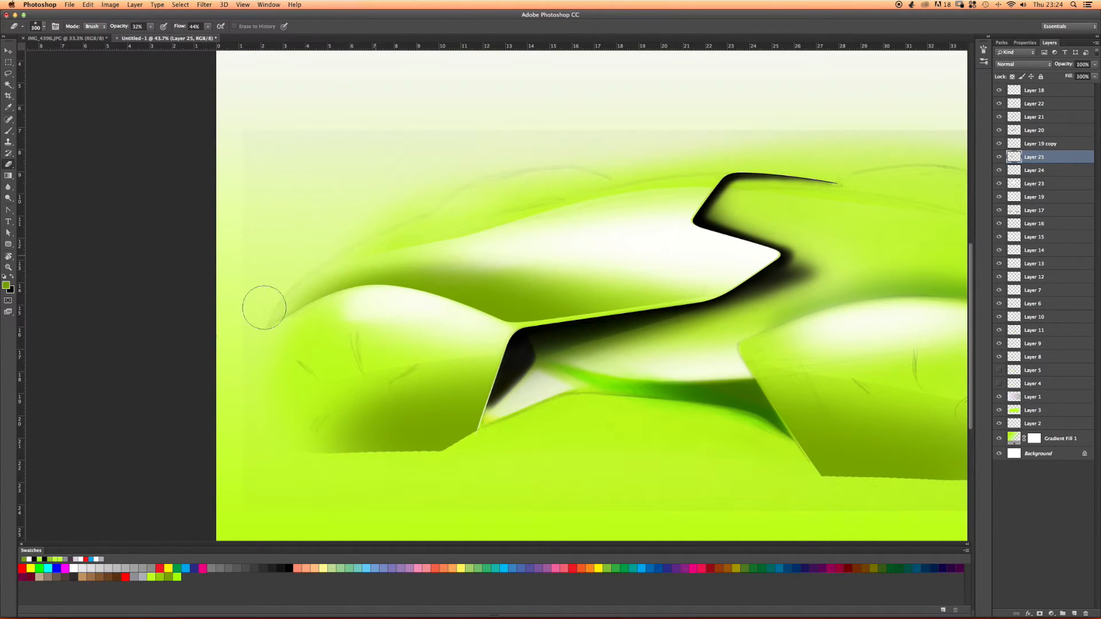
Lighten the front half of the Layer 25 shading above the fender with a 700 px soft eraser.
key("bracketright")
key("bracketright")
key("bracketright")
key("bracketright")
key("bracketright")
key("bracketright")
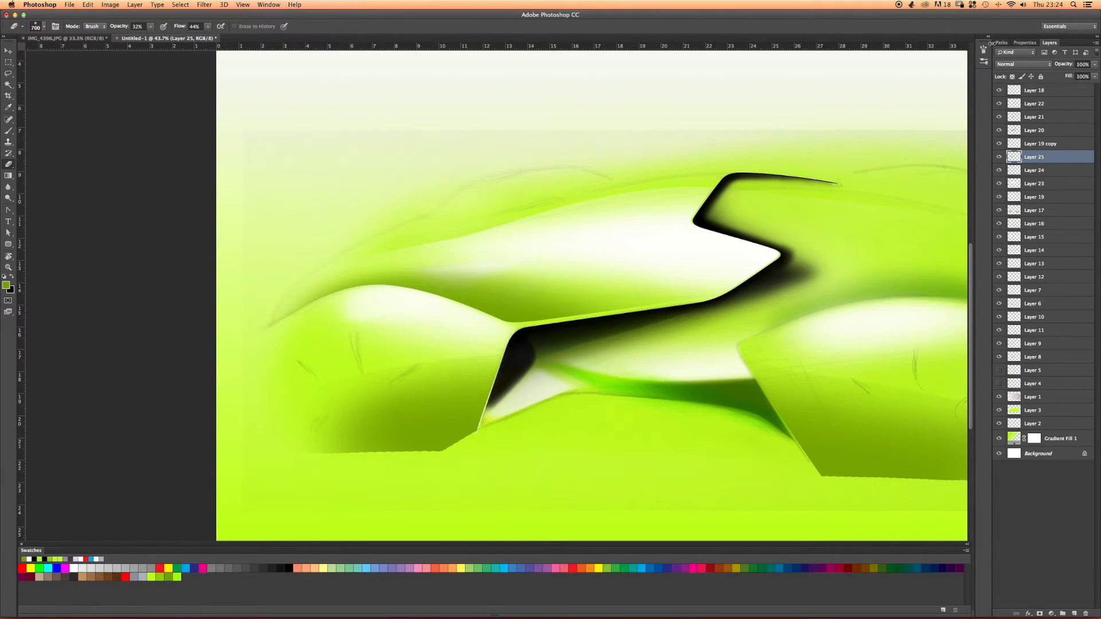
Load Path 3 as a selection and paint more dark green shading above the fender on a new layer over Layer 25.
left_click(1000, 43)
left_click(999, 79)
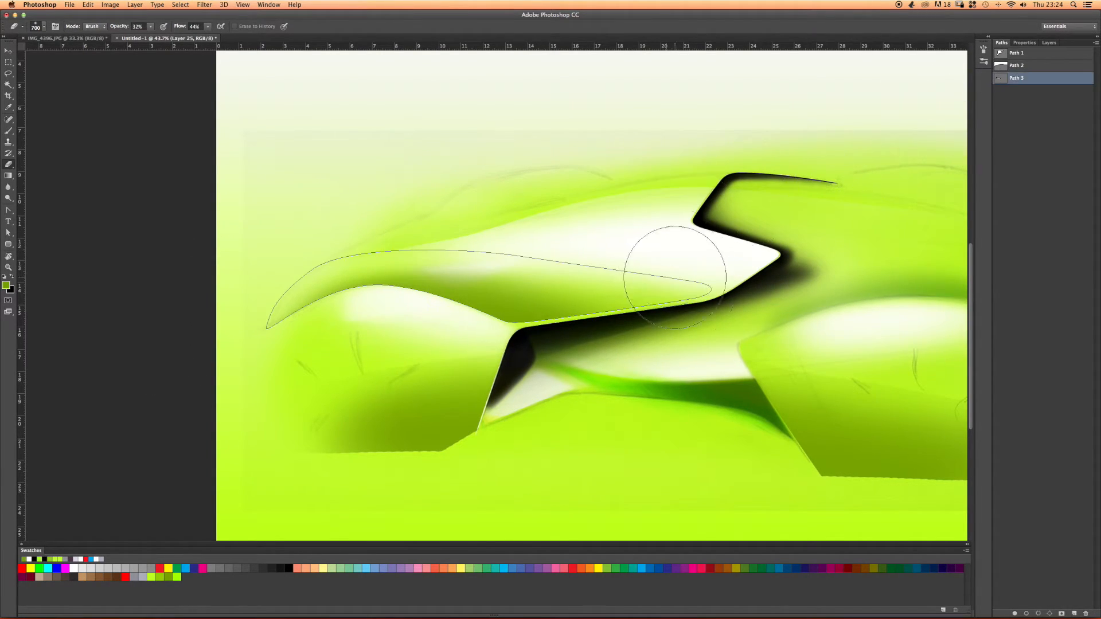
left_click(1038, 614)
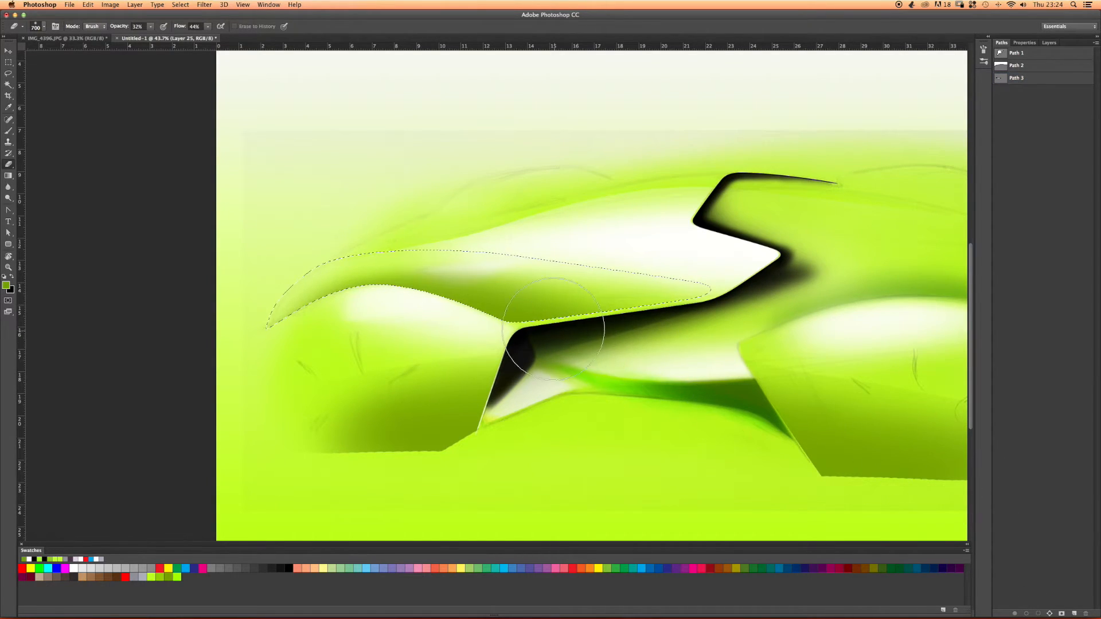
key("b")
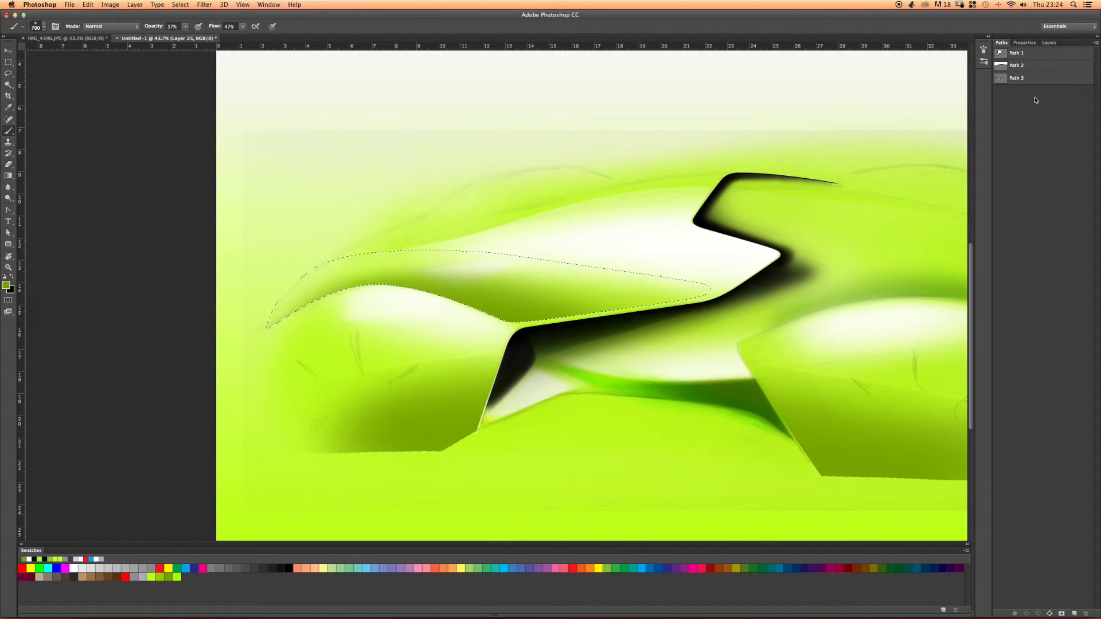
left_click(1047, 43)
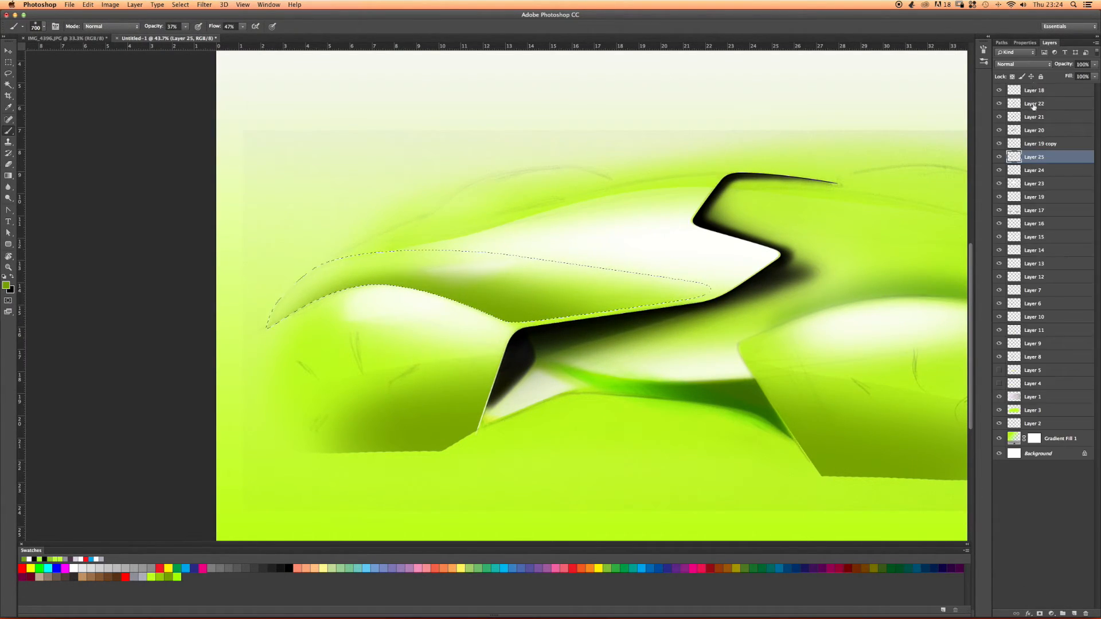
left_click(1075, 613)
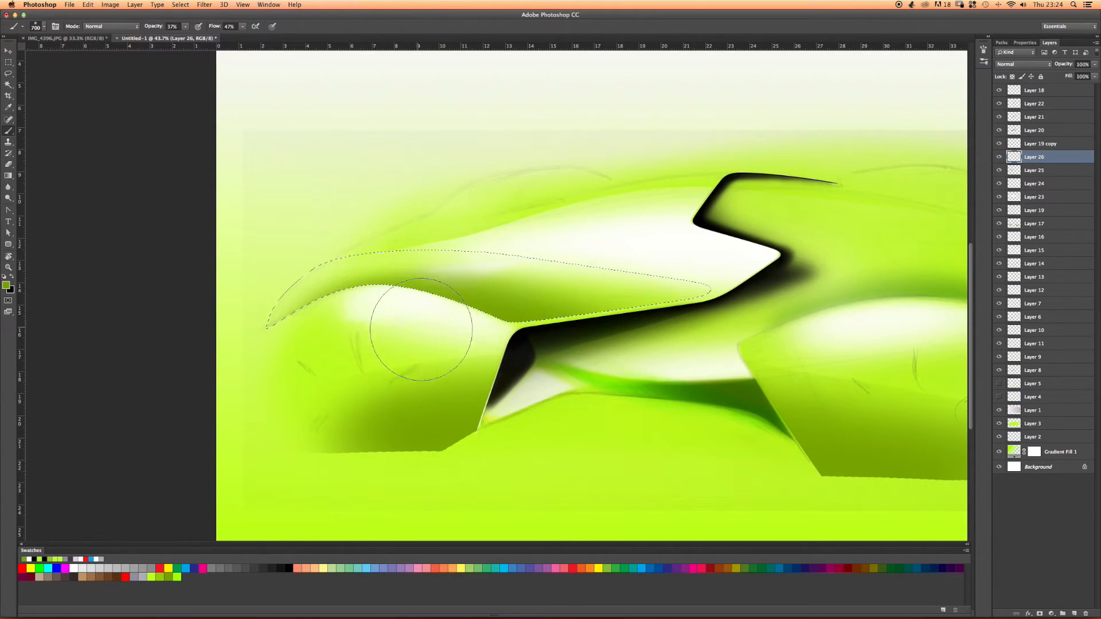
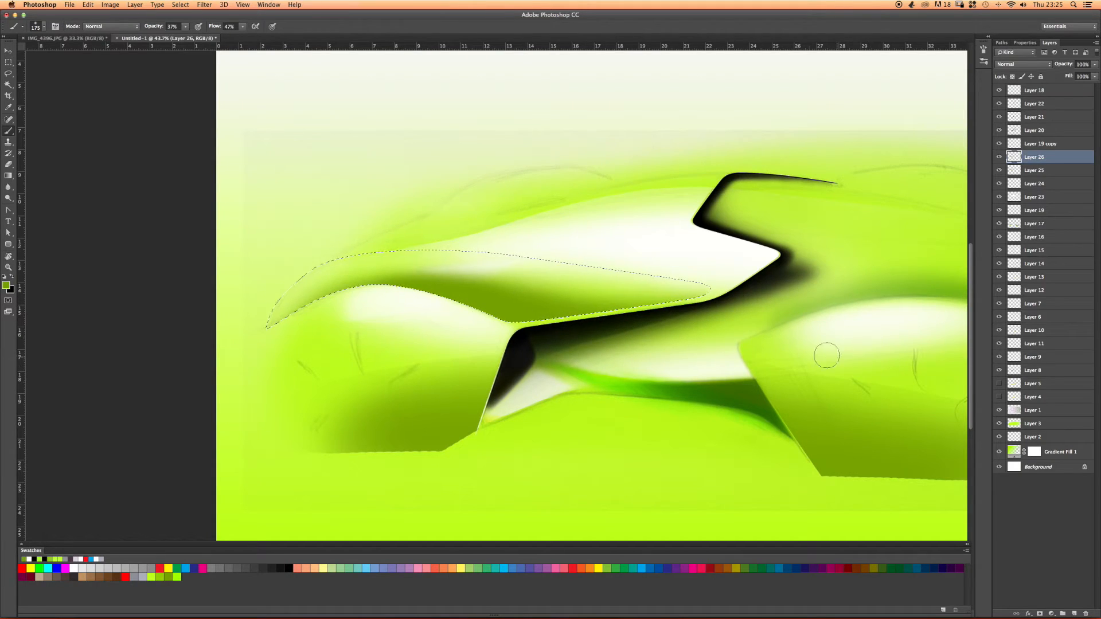
Deselect and set the blend mode of Layer 26 to Multiply.
key("super+d")
left_click(1002, 43)
left_click(1049, 43)
left_click(1004, 67)
left_click(1003, 93)
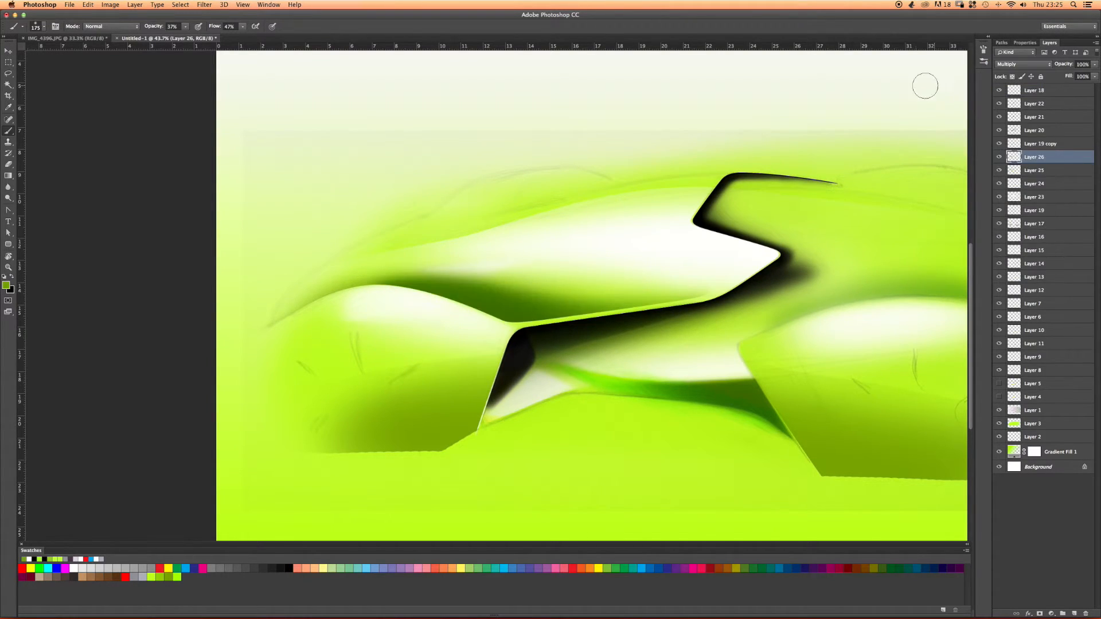
Fade the front end of the Layer 26 shading with a 700 px soft eraser.
key("e")
mouse_move(285, 280)
left_mouse_down()
mouse_move(644, 254)
mouse_move(660, 261)
mouse_move(575, 256)
mouse_move(710, 287)
mouse_move(694, 305)
mouse_move(619, 299)
mouse_move(540, 260)
mouse_move(575, 247)
mouse_move(520, 243)
mouse_move(669, 310)
mouse_move(475, 252)
mouse_move(445, 254)
mouse_move(678, 300)
mouse_move(451, 253)
mouse_move(476, 266)
mouse_move(385, 255)
mouse_move(579, 280)
mouse_move(223, 266)
left_mouse_up()
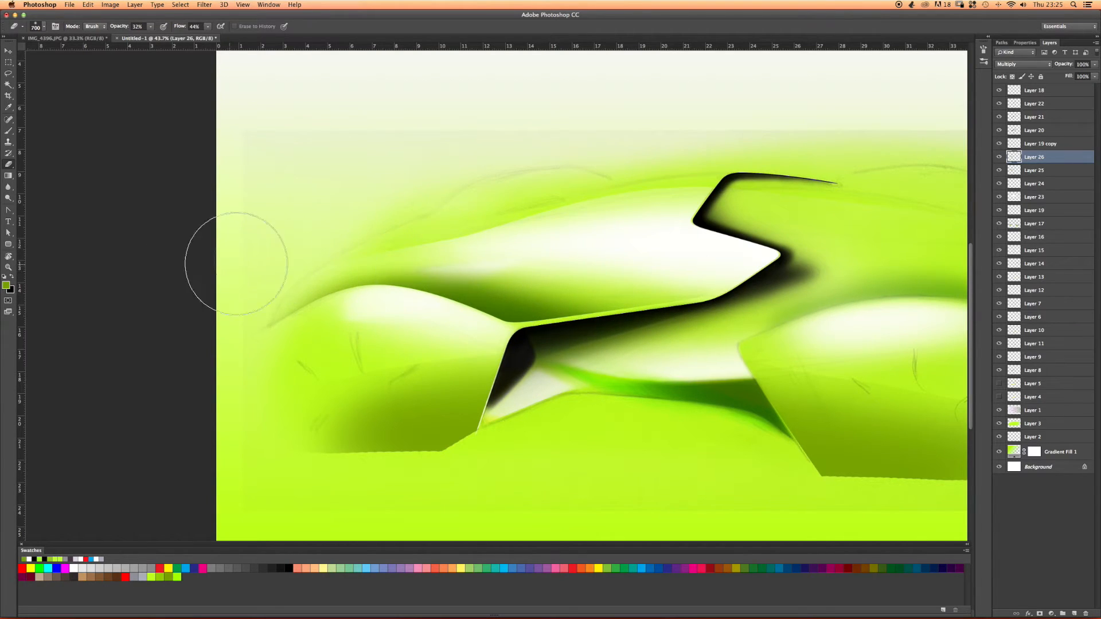
key("z")
mouse_move(498, 301)
left_mouse_down()
mouse_move(467, 302)
mouse_move(502, 297)
left_mouse_up()
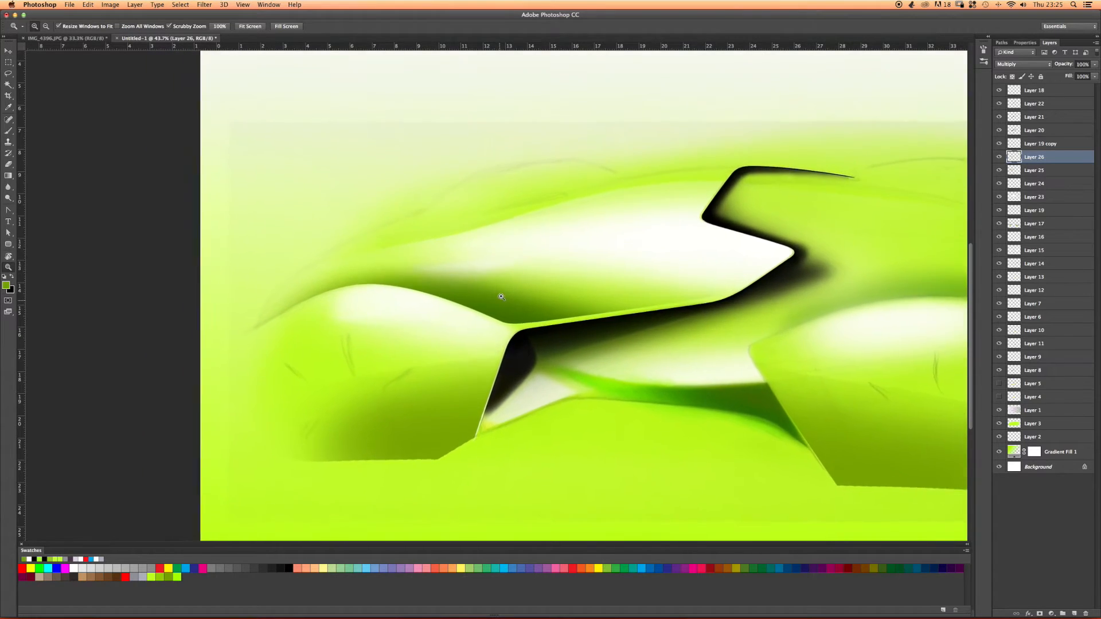
key("e")
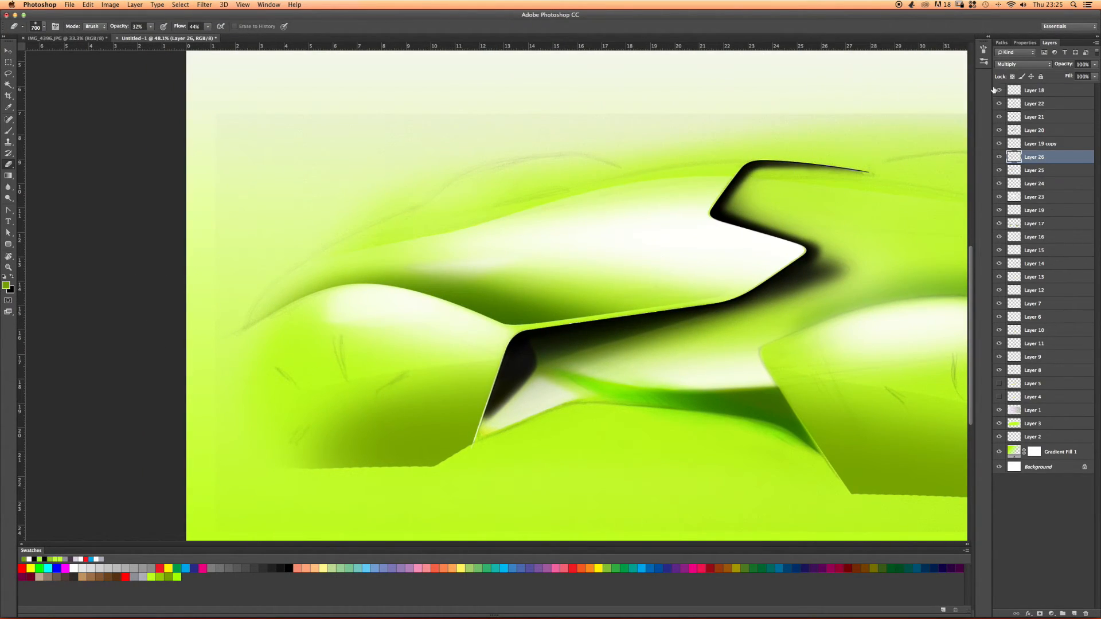
Select Layer 18 and draw an ellipse path about 524 by 220 px over the front fender highlight.
left_click(1006, 94)
key("v")
left_click_drag(366, 295, 321, 287)
key("z")
key("v")
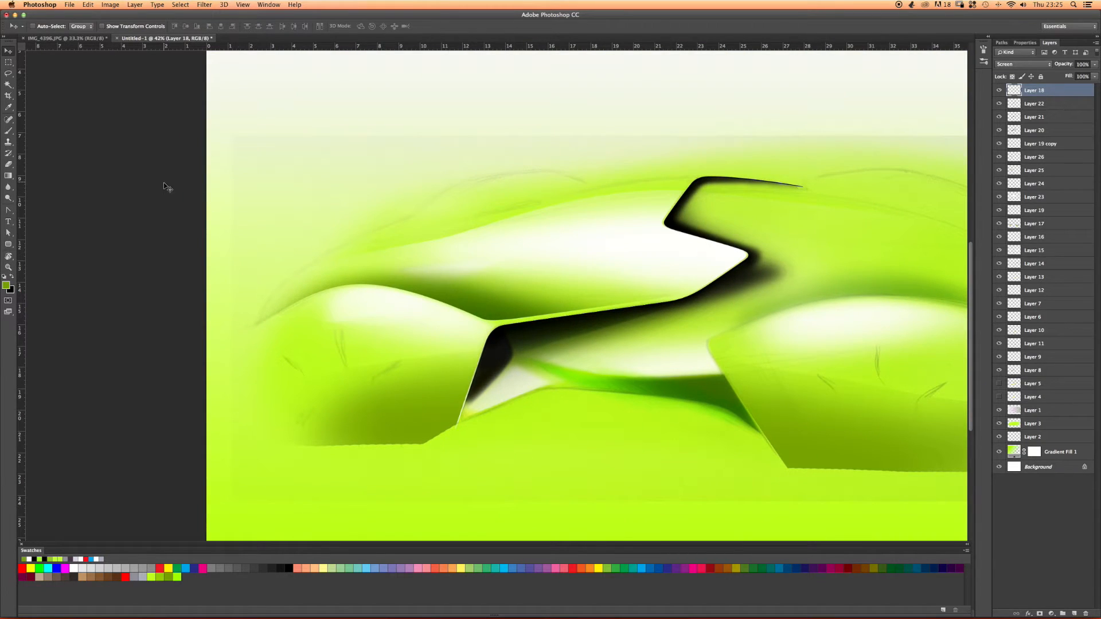
left_click_drag(8, 244, 38, 261)
left_click(45, 27)
left_click(44, 27)
left_click_drag(316, 298, 410, 338)
Move the ellipse path up onto the front fender highlight and flatten it to about 181 px high.
key("a")
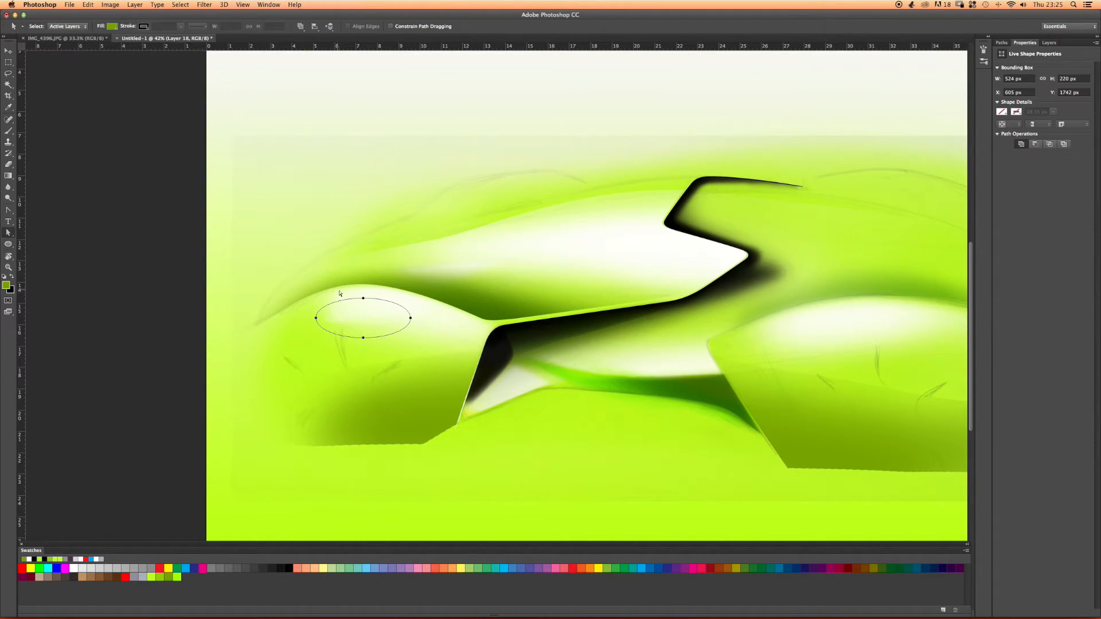
mouse_move(360, 303)
left_mouse_down()
mouse_move(354, 291)
mouse_move(356, 320)
left_mouse_up()
key("ctrl+t")
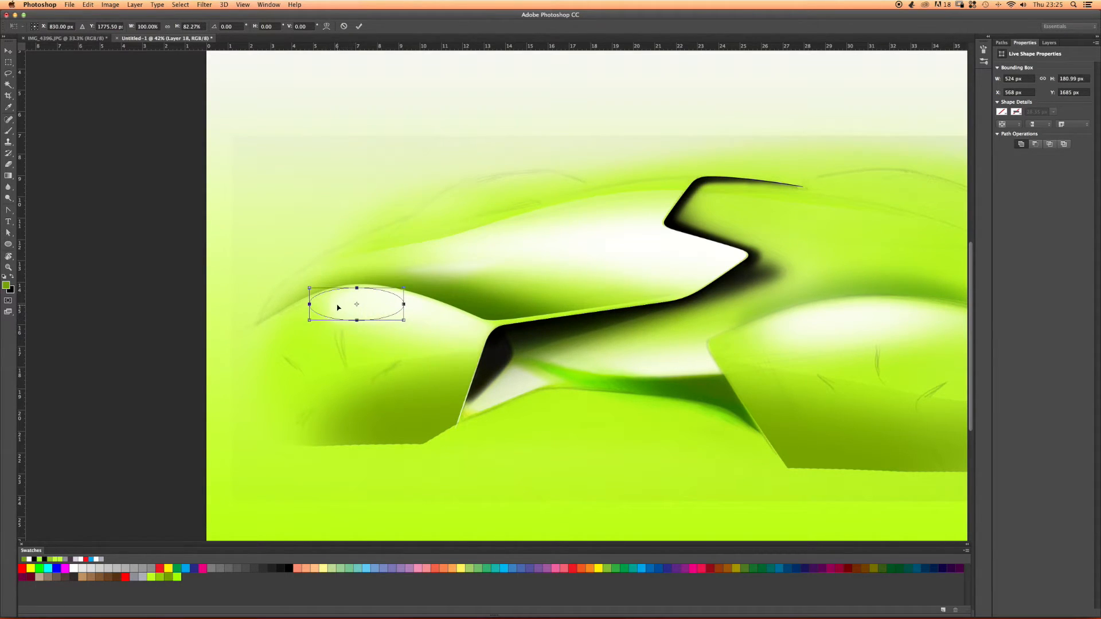
key("Return")
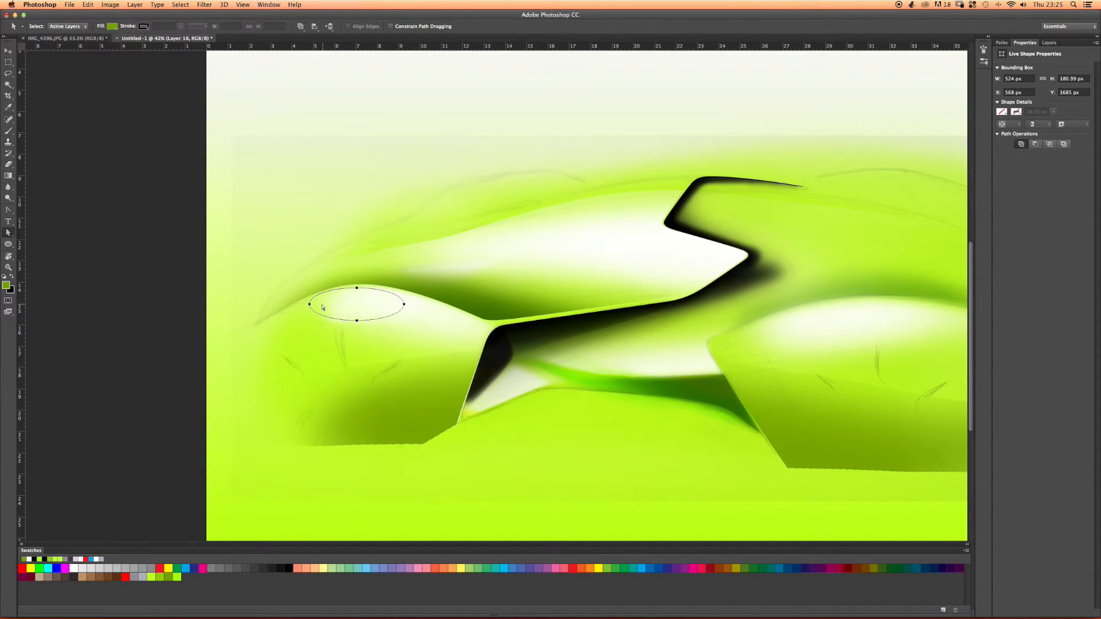
Duplicate the ellipse path and scale the copy down inside the original on the front fender highlight.
left_click_drag(320, 316, 340, 297)
key("ctrl+t")
key("Return")
key("Return")
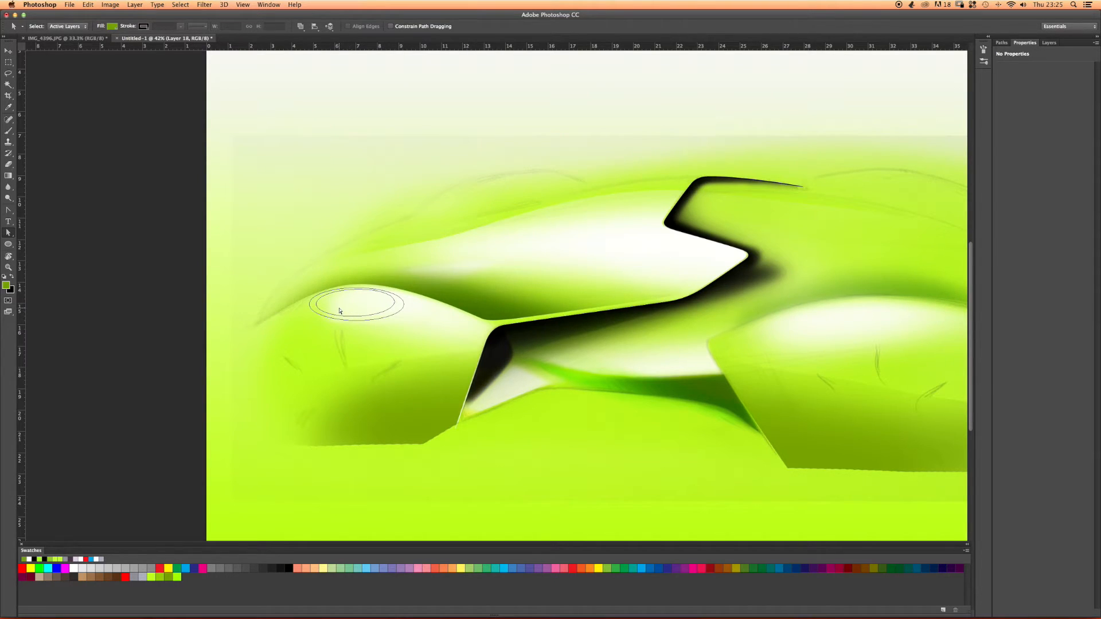
Reshape both ellipse paths into a bean-like form by raising their lower edges and stretching the outer ends along the fender curve.
left_click_drag(356, 319, 339, 310)
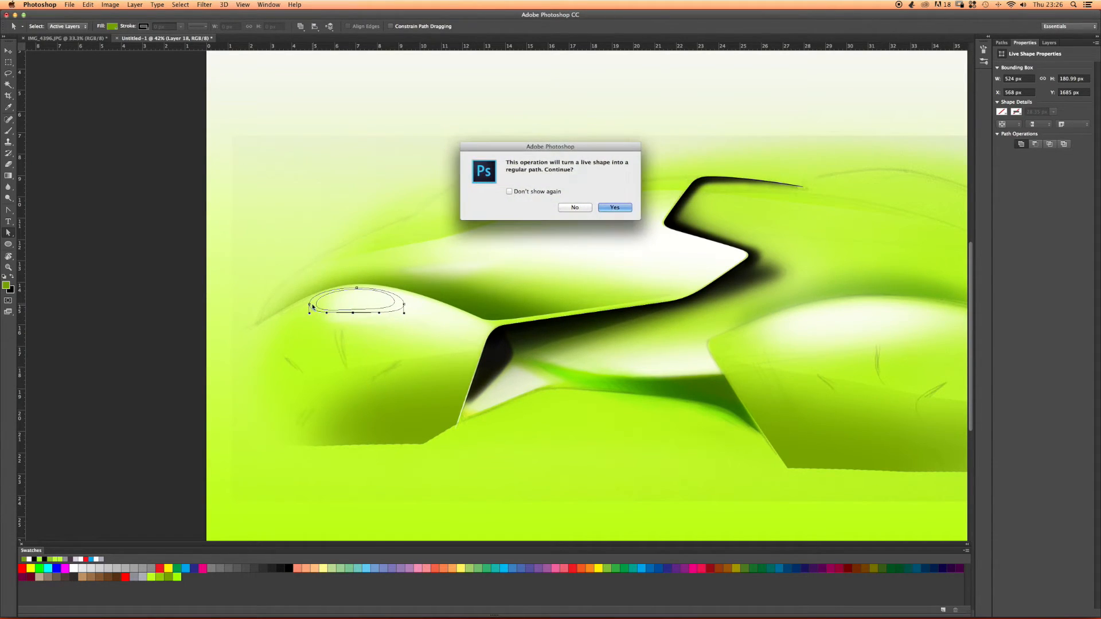
key("Return")
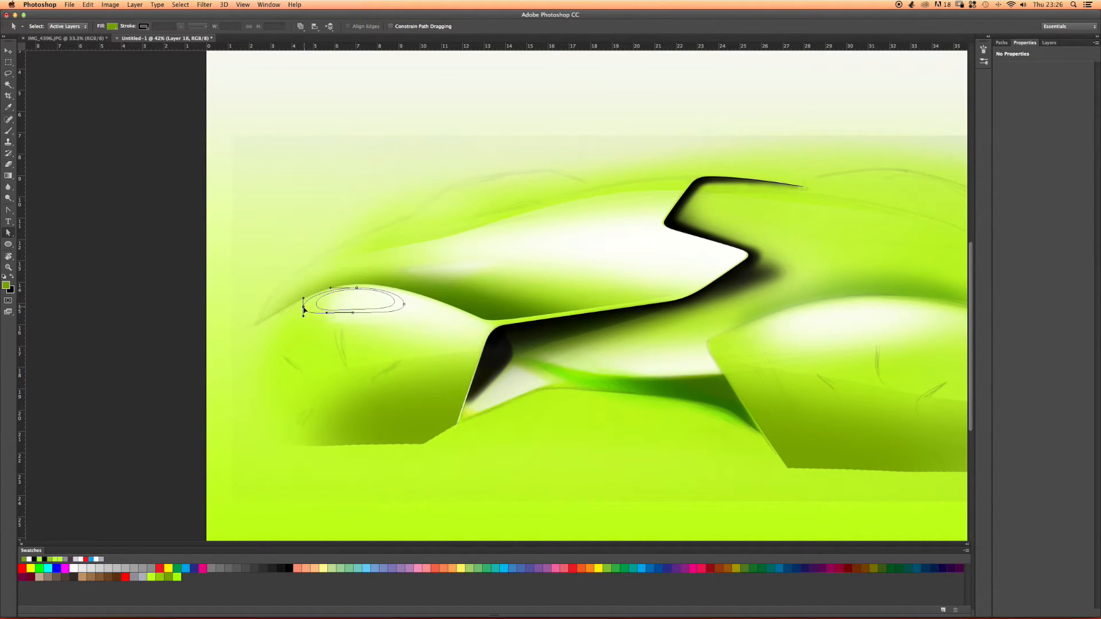
left_click_drag(403, 307, 414, 308)
left_click_drag(352, 311, 354, 311)
left_click_drag(355, 311, 354, 310)
mouse_move(453, 320)
left_mouse_down()
mouse_move(412, 317)
mouse_move(434, 319)
left_mouse_up()
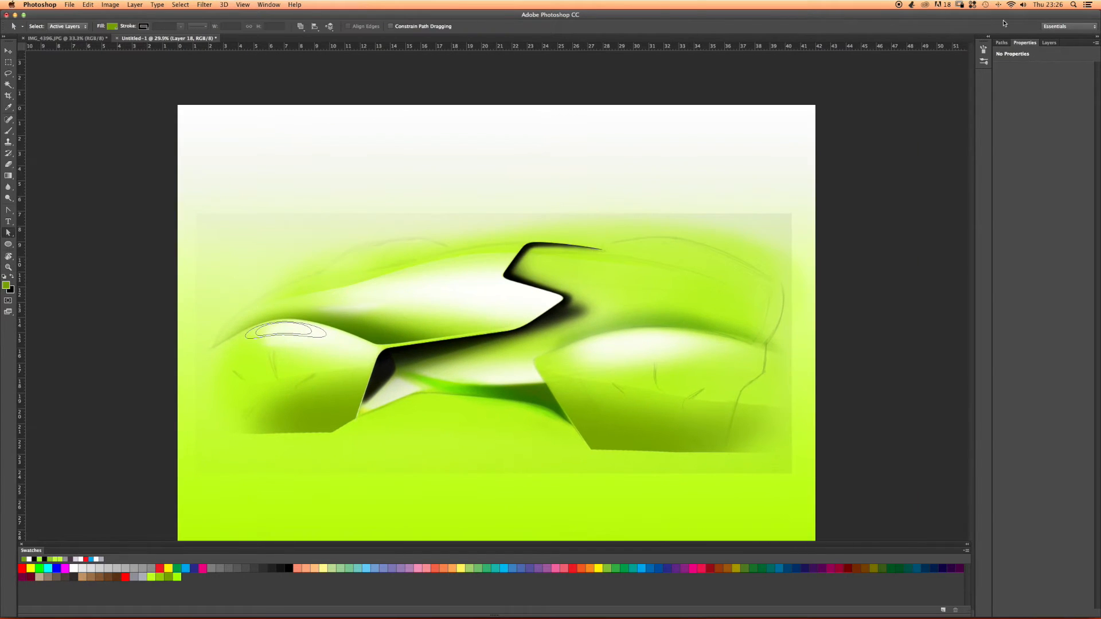
Save the work path as Path 4 and load its outer shape as a selection.
left_click(1002, 43)
double_click(1009, 90)
key("Return")
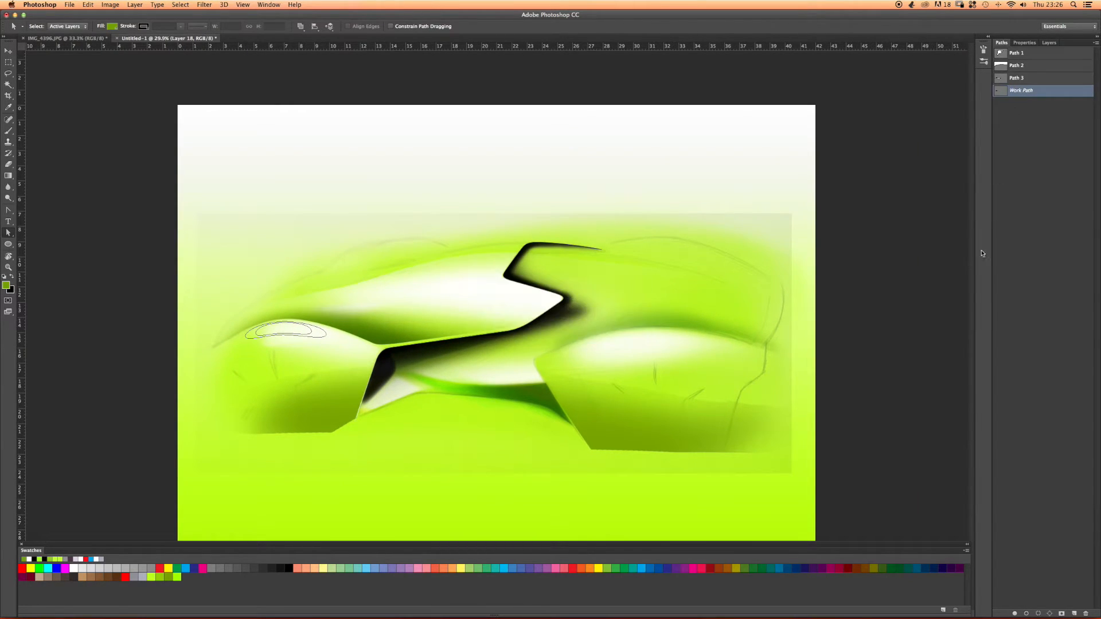
left_click(1038, 613)
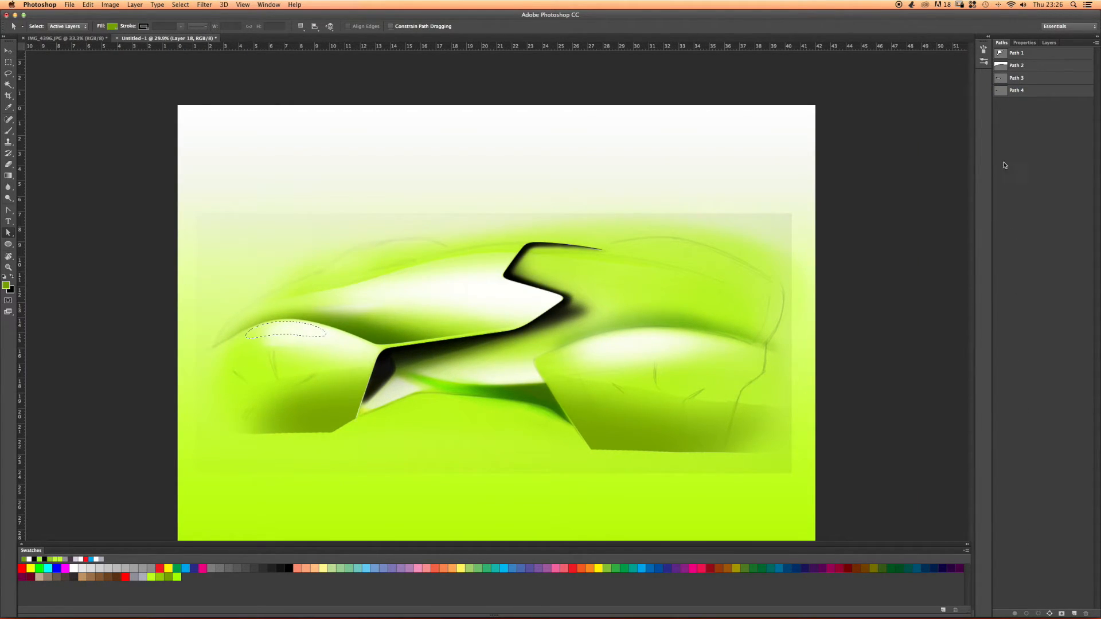
Paint the selection white with a 500 px soft brush on a new layer above Layer 18, and deselect.
left_click(1047, 43)
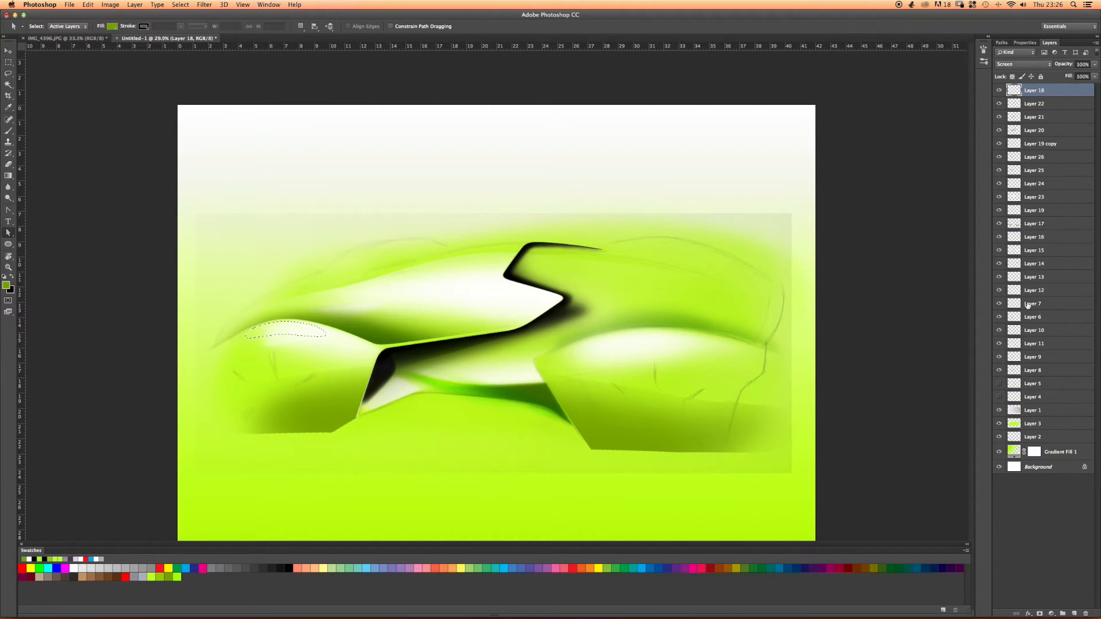
left_click(1075, 612)
key("b")
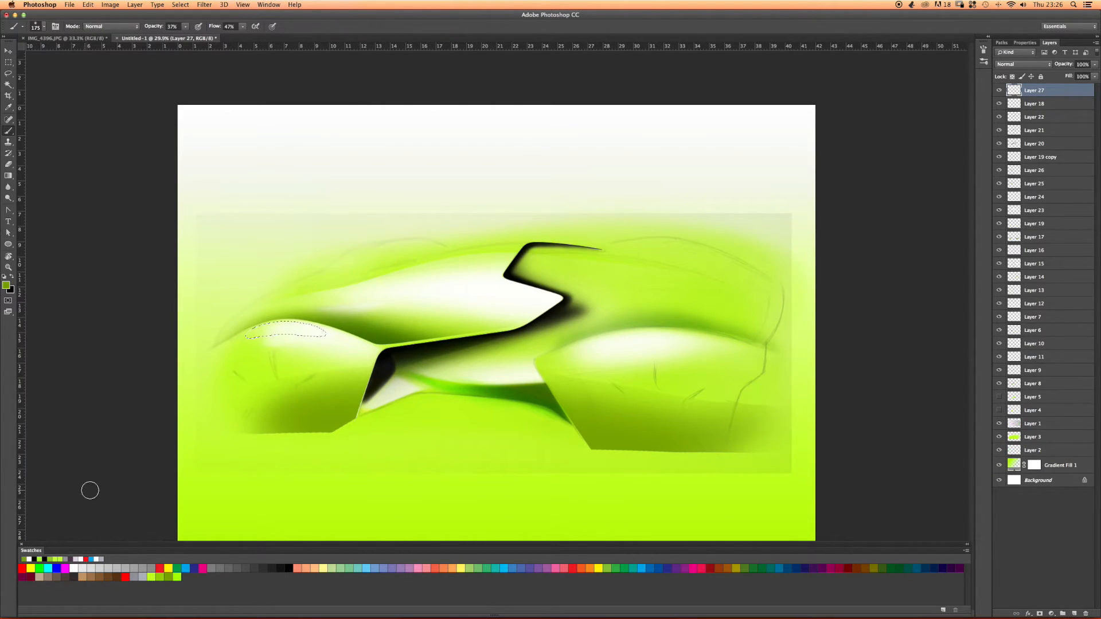
left_click(74, 567)
mouse_move(245, 344)
left_mouse_down()
mouse_move(232, 339)
mouse_move(266, 333)
mouse_move(205, 335)
left_mouse_up()
key("super+d")
Load the inner shape of Path 4 as a selection, clear the white inside it on Layer 27, and deselect.
left_click(1000, 43)
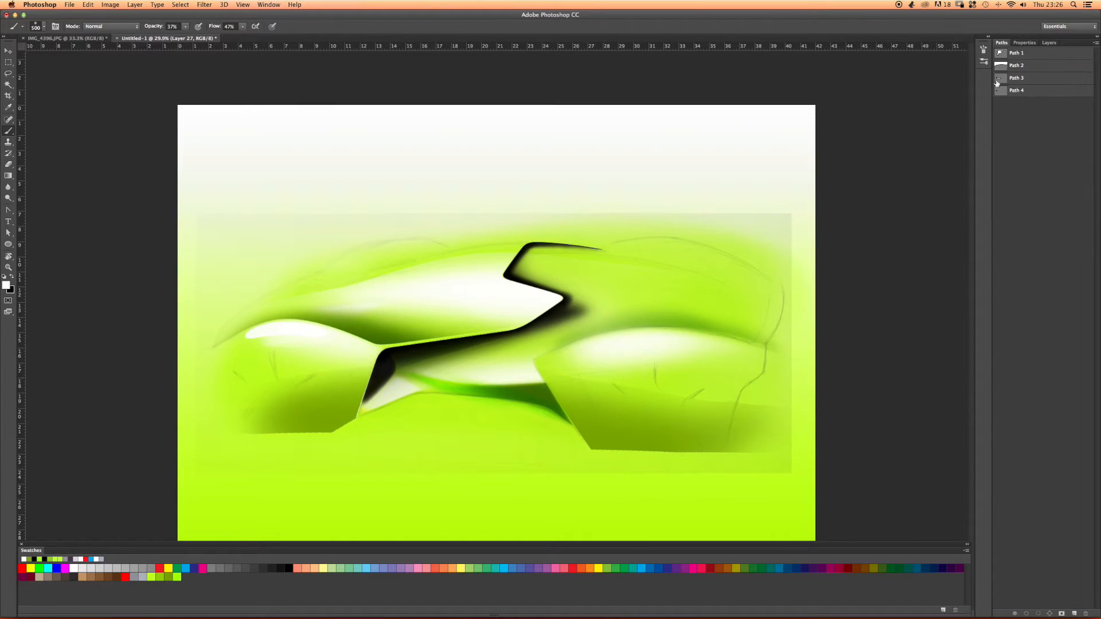
left_click(1005, 93)
key("a")
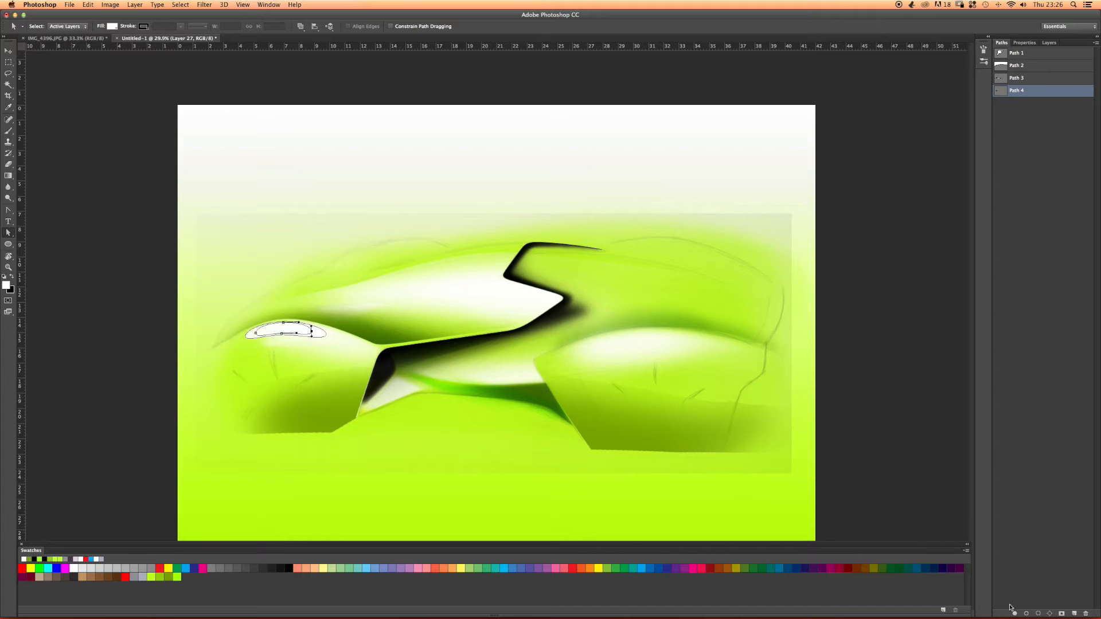
left_click(1038, 612)
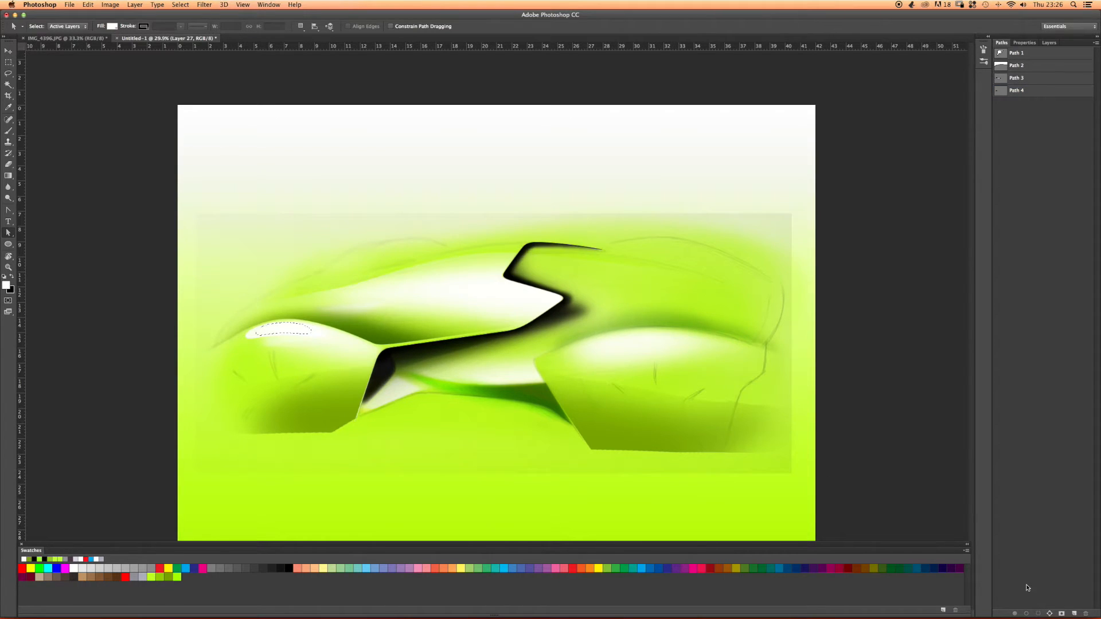
left_click(1045, 43)
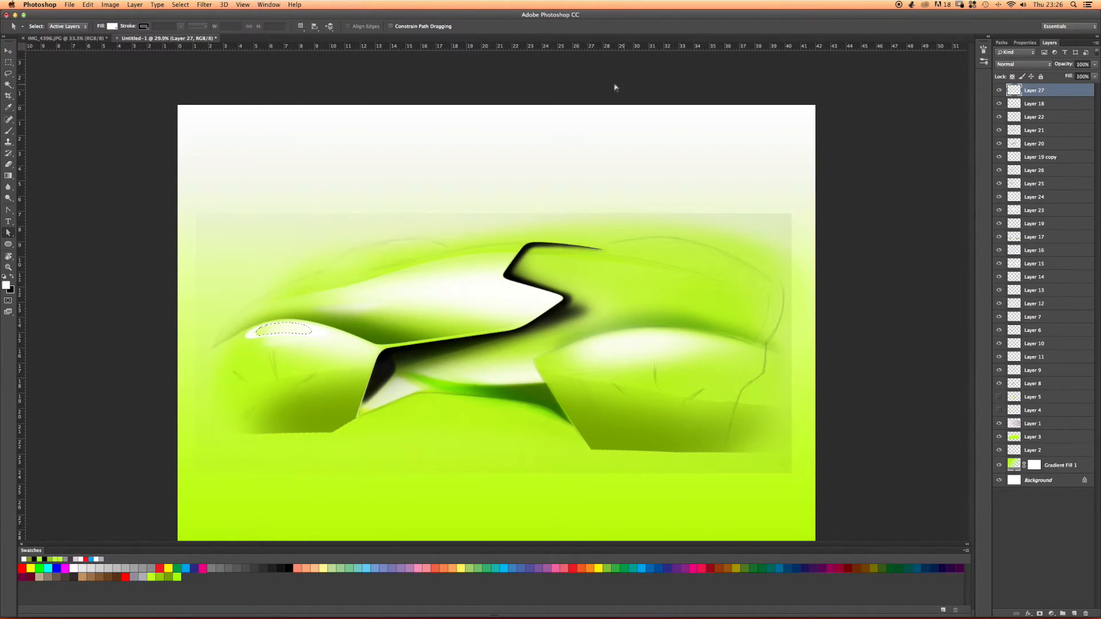
key("super+d")
Enlarge the white ring reflection on Layer 27 with Free Transform so it spans more of the front fender.
scroll(275, 304, "up", 5)
key("e")
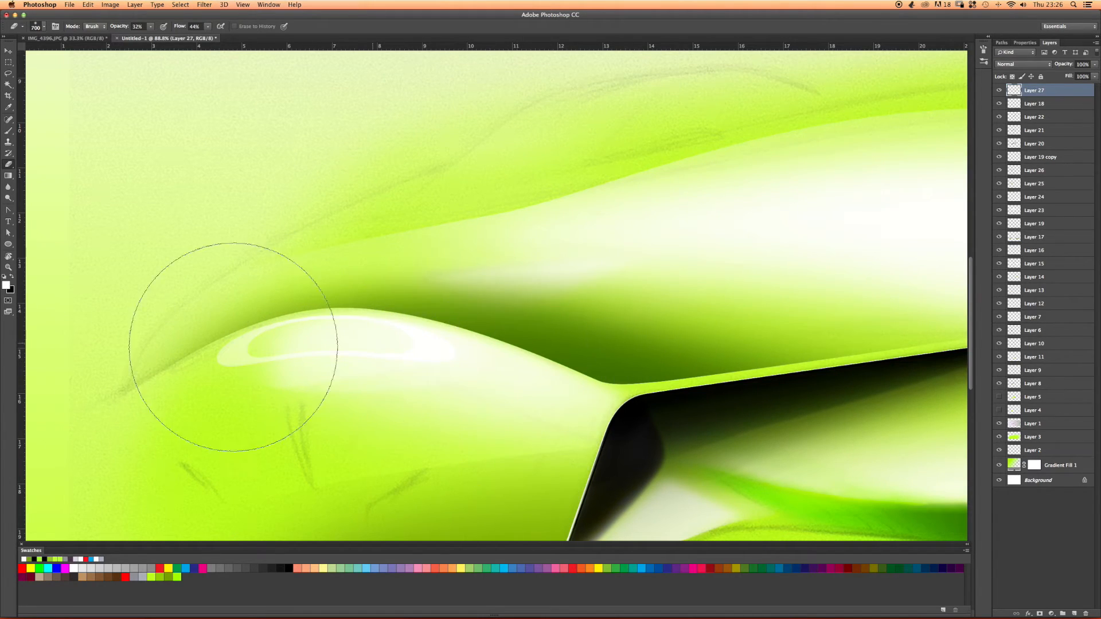
key("super+t")
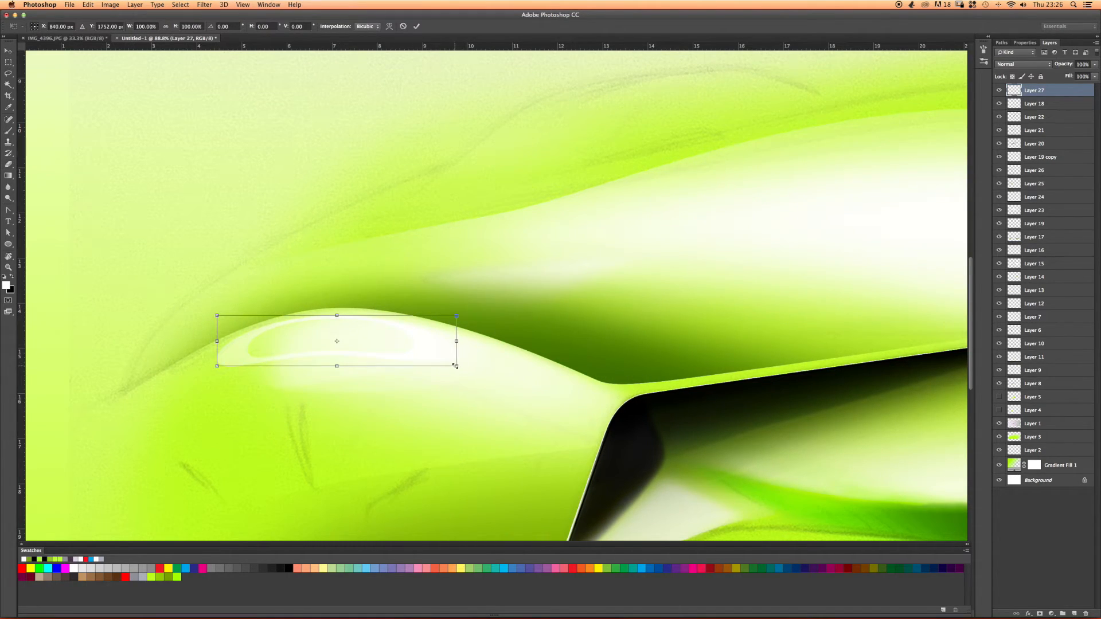
left_click_drag(457, 367, 523, 383)
left_click_drag(217, 383, 166, 391)
left_click_drag(270, 367, 281, 367)
key("Return")
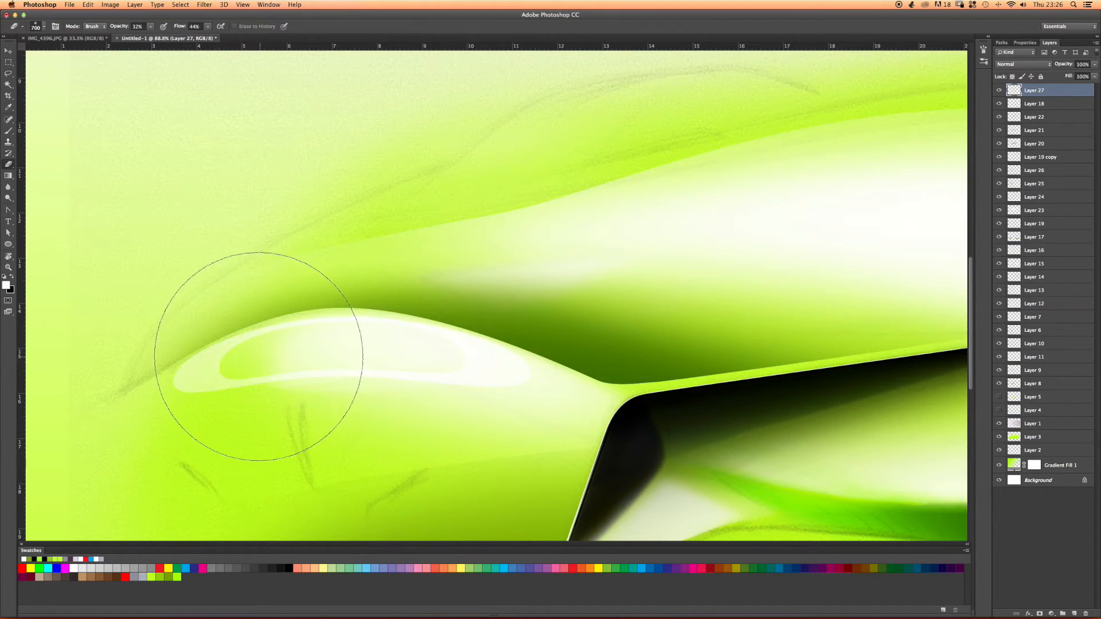
Fade parts of the fender ring reflection on Layer 27 with a 700 px soft eraser.
mouse_move(369, 374)
left_mouse_down()
mouse_move(330, 374)
mouse_move(430, 410)
mouse_move(228, 368)
mouse_move(309, 392)
mouse_move(251, 385)
mouse_move(333, 402)
mouse_move(424, 407)
mouse_move(301, 406)
left_mouse_up()
mouse_move(570, 310)
left_mouse_down()
mouse_move(509, 290)
mouse_move(419, 289)
left_mouse_up()
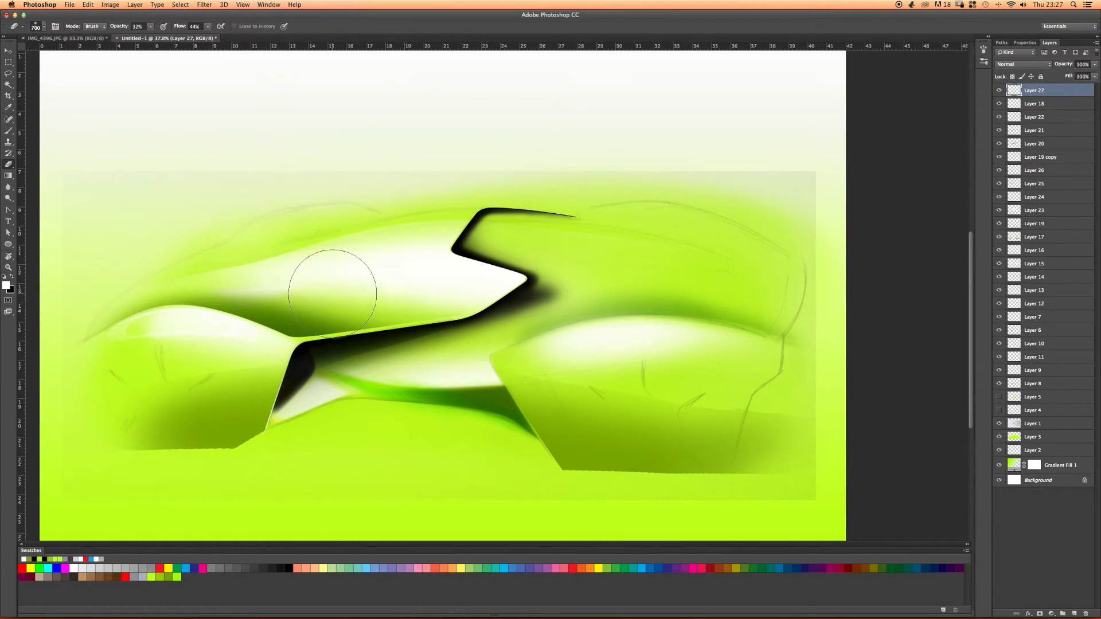
key("b")
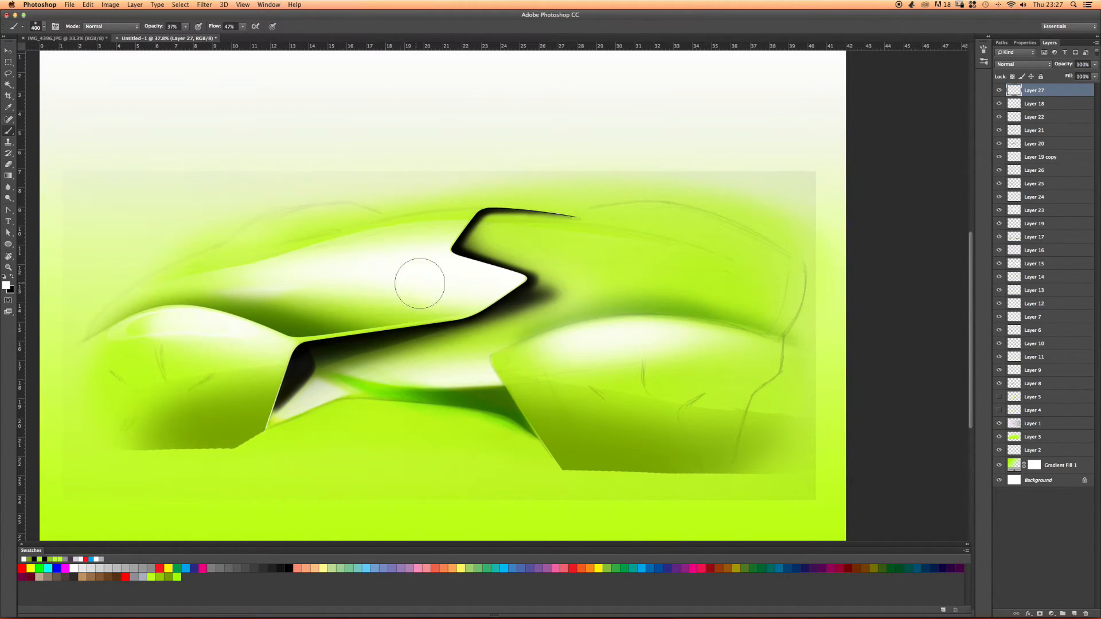
Draw a closed pen path on the white body highlight beside the black line, and refine its curves and pointed corner.
key("p")
left_click(508, 287)
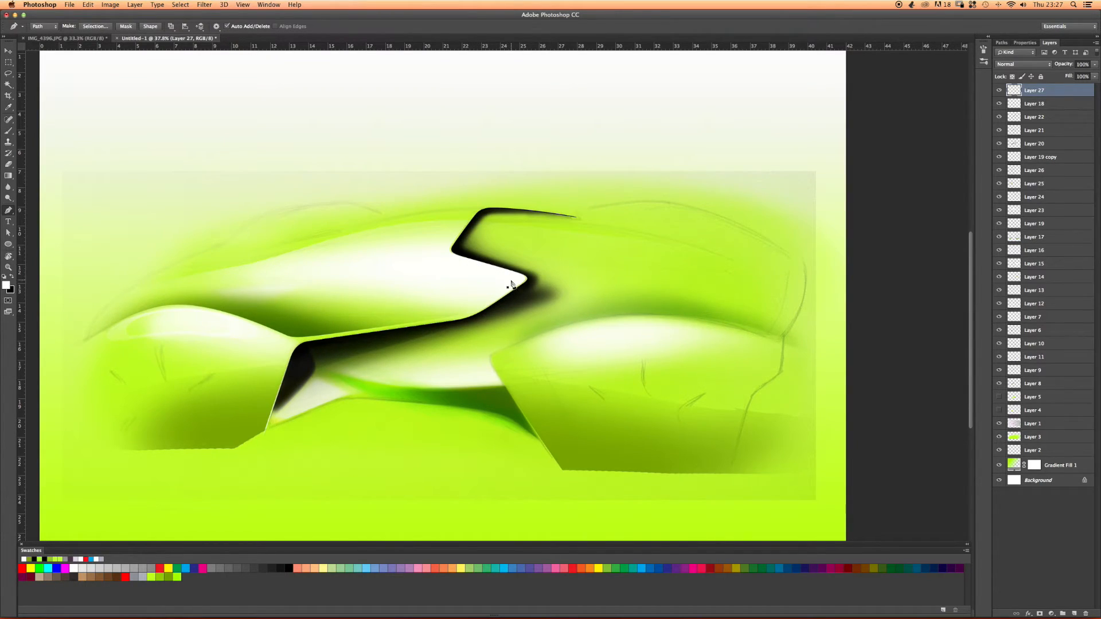
left_click(374, 269)
left_click(444, 308)
left_click_drag(7, 215, 51, 247)
left_click_drag(374, 268, 295, 280)
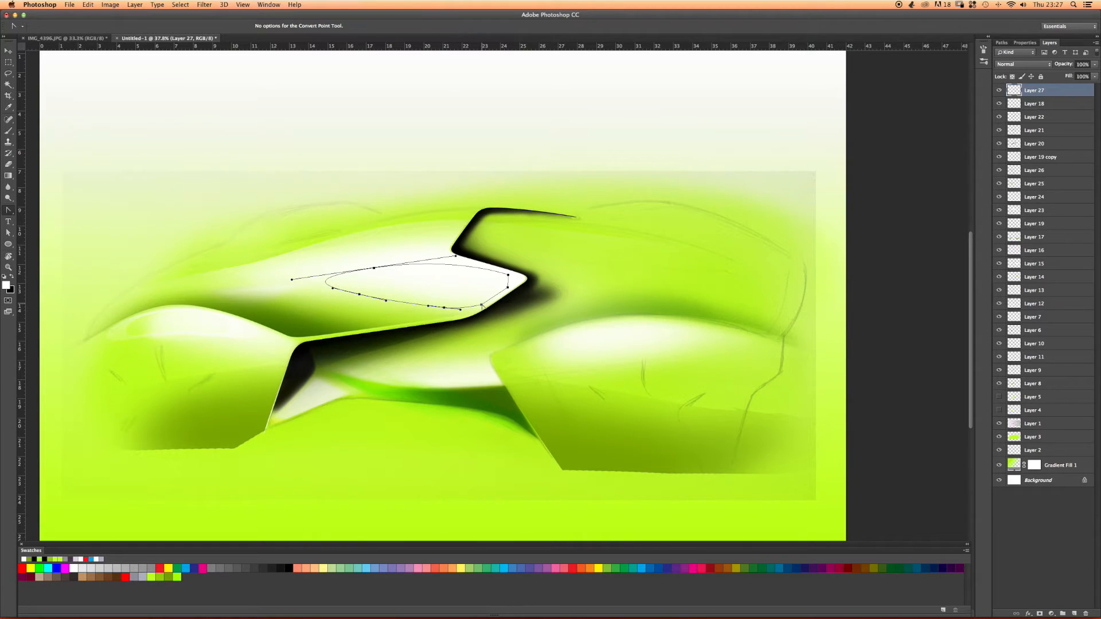
left_click_drag(507, 288, 506, 289)
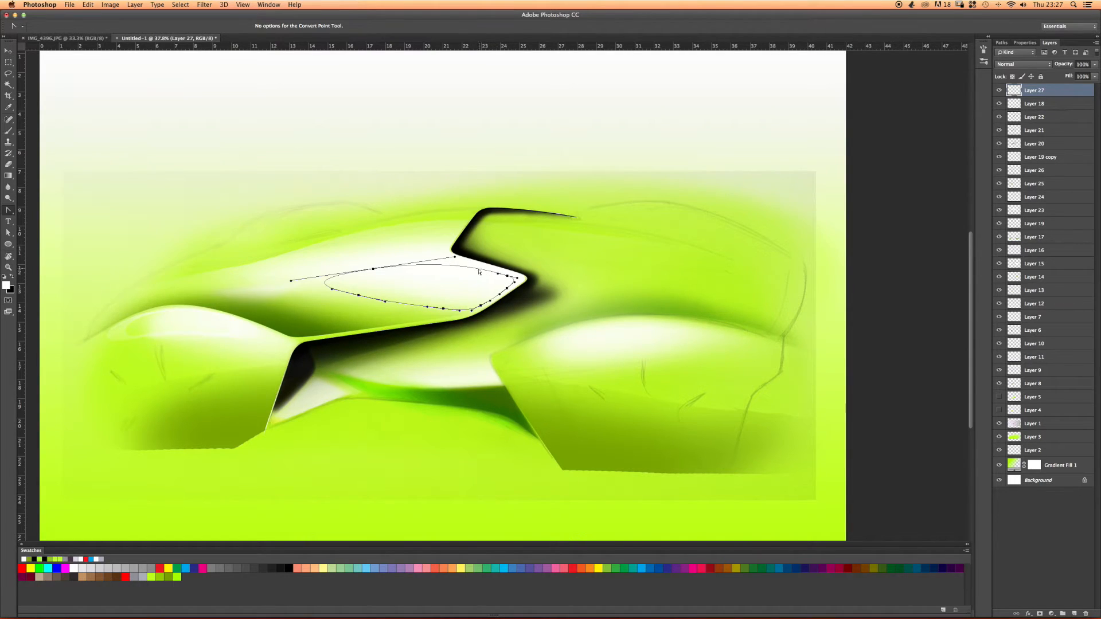
key("a")
left_click(496, 274)
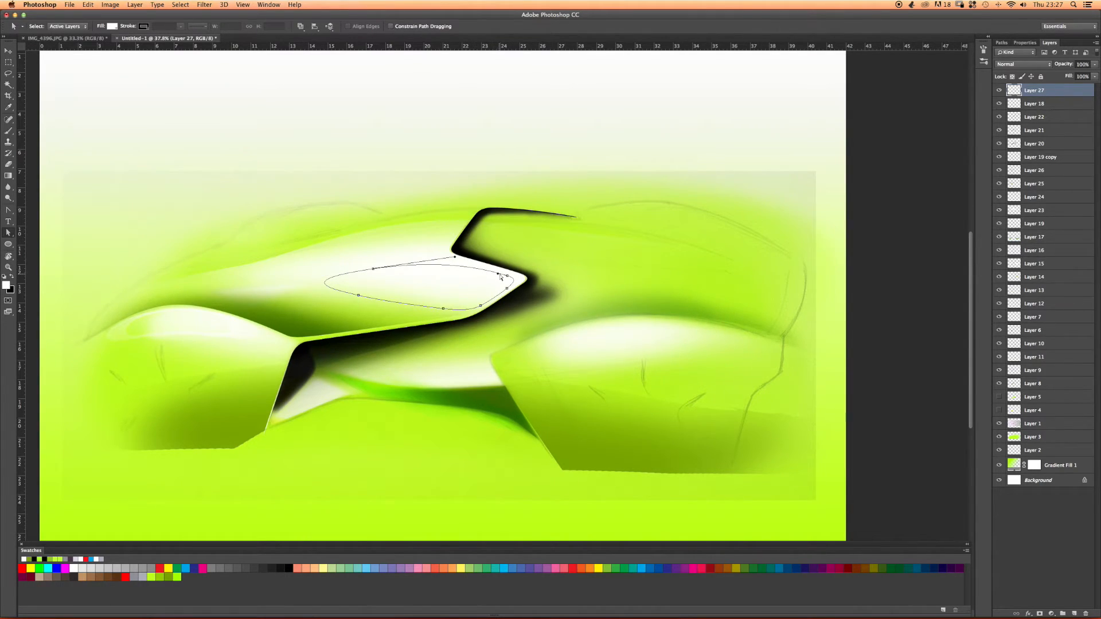
left_click_drag(506, 277, 515, 280)
Duplicate the closed path on the body highlight, offsetting the copy slightly from the original.
left_click(421, 265)
left_click(410, 286)
left_click(409, 268)
left_click(403, 272)
left_click_drag(386, 269, 398, 273)
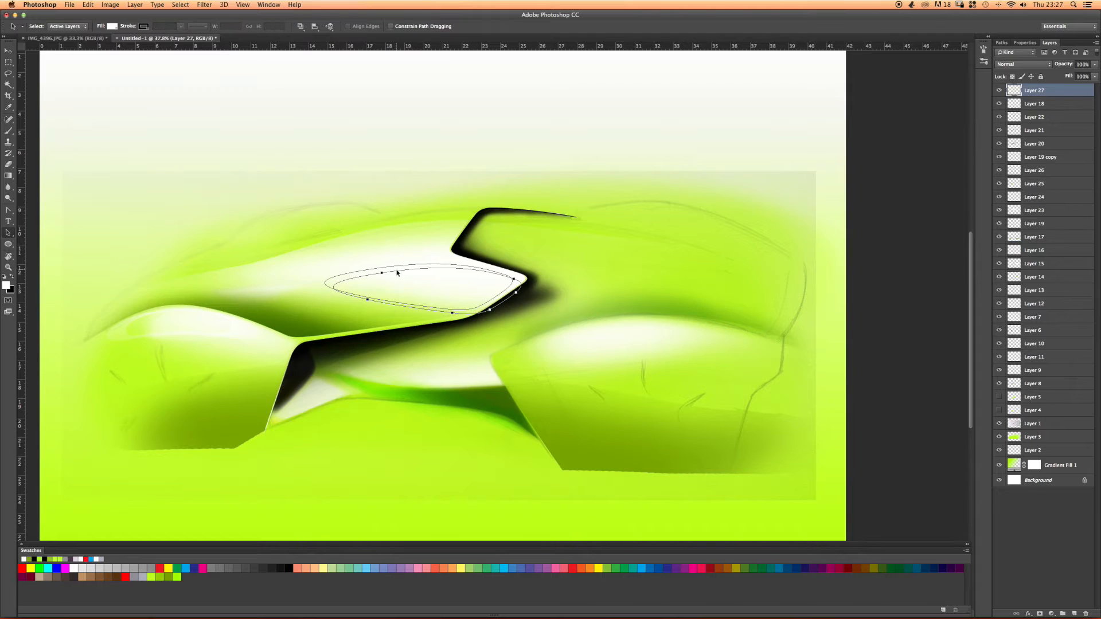
Scale down and narrow the copied path with Free Transform so it sits inside the original.
key("super+t")
left_click_drag(520, 313, 504, 309)
left_click_drag(392, 284, 399, 283)
key("Return")
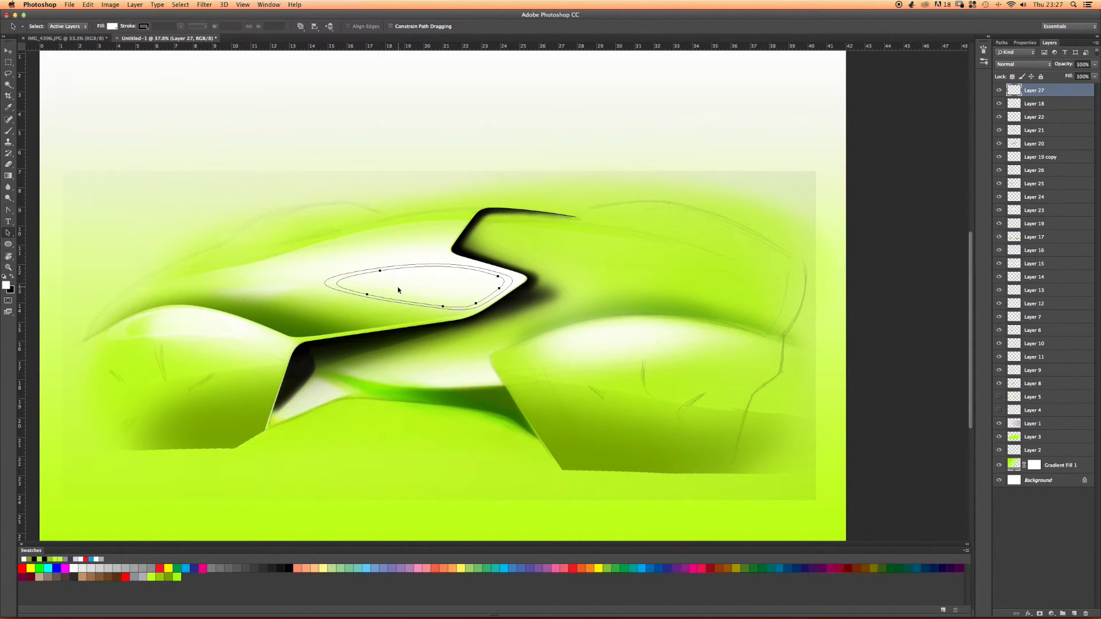
key("super+t")
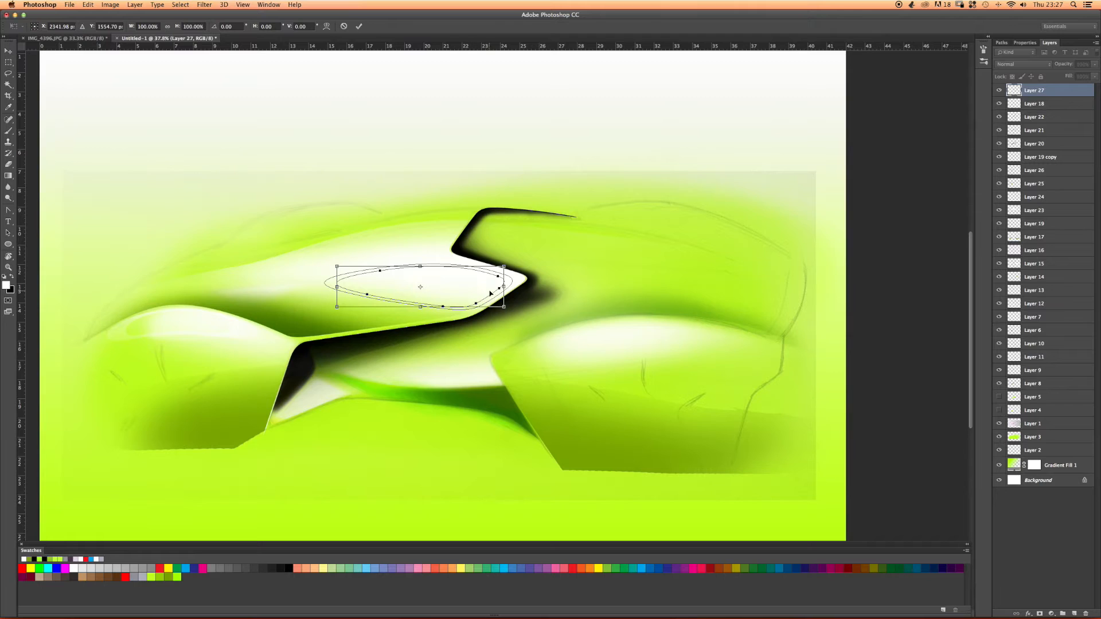
left_click_drag(503, 287, 496, 288)
key("Return")
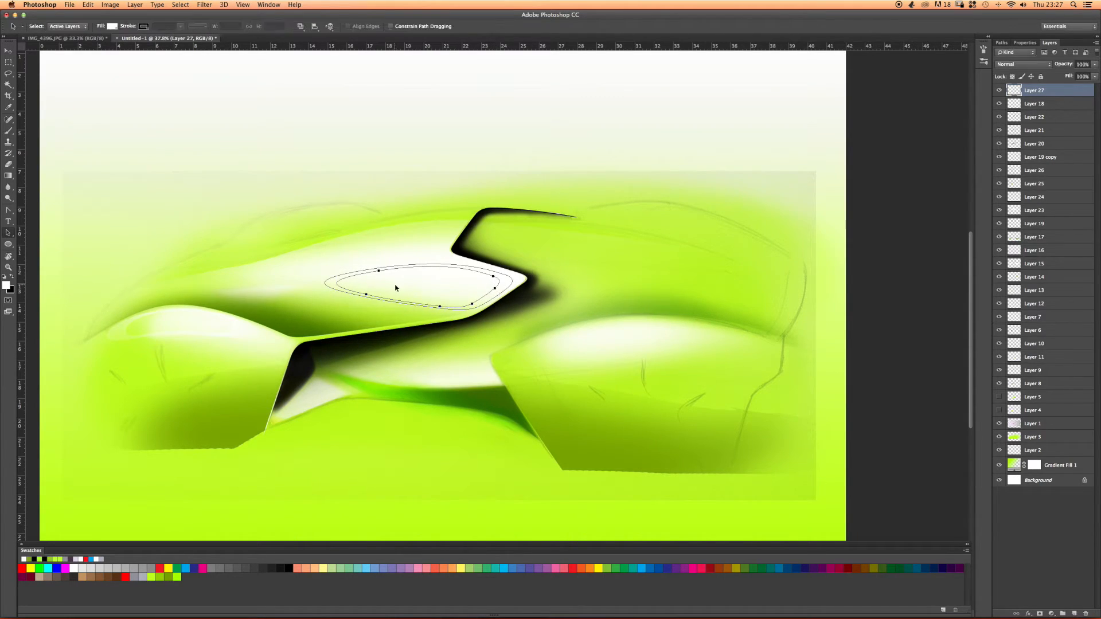
Save the work path as Path 5 and load its nested shapes as a ring-shaped selection.
key("v")
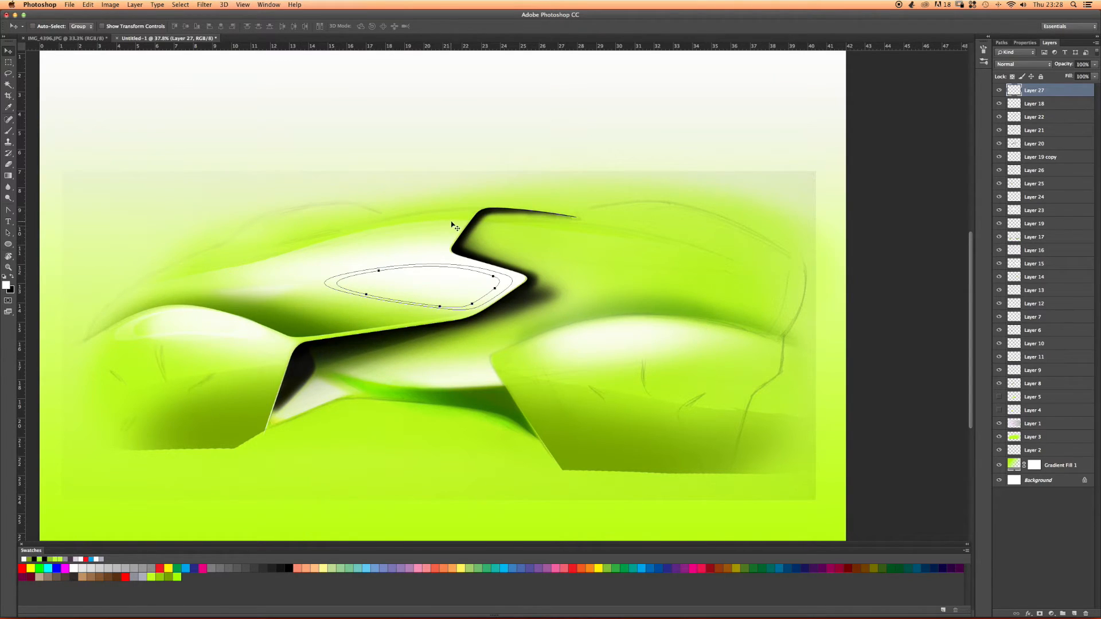
key("a")
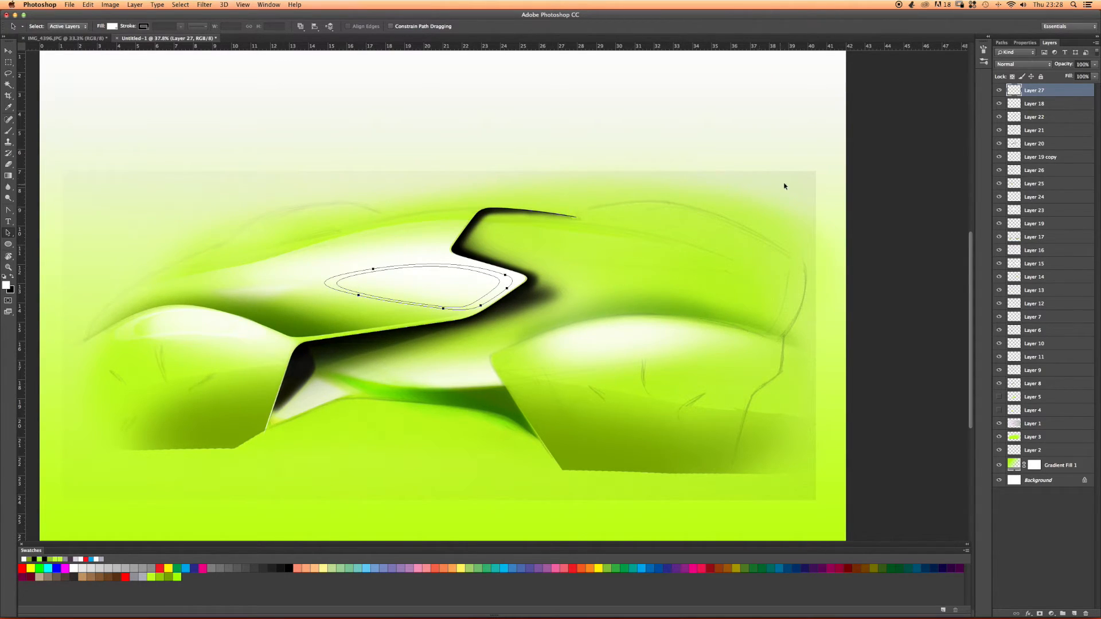
left_click(1002, 43)
double_click(1019, 108)
key("Return")
left_click(1038, 614)
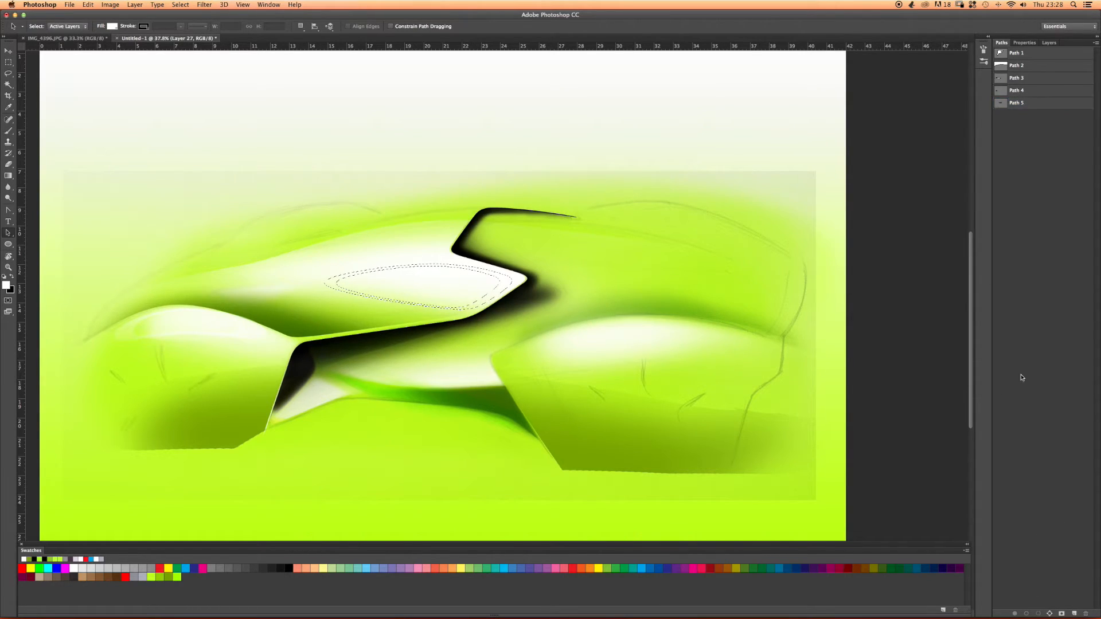
Paint white inside the ring selection with an 800 px soft brush on a new layer above Layer 27, and deselect.
left_click(1049, 43)
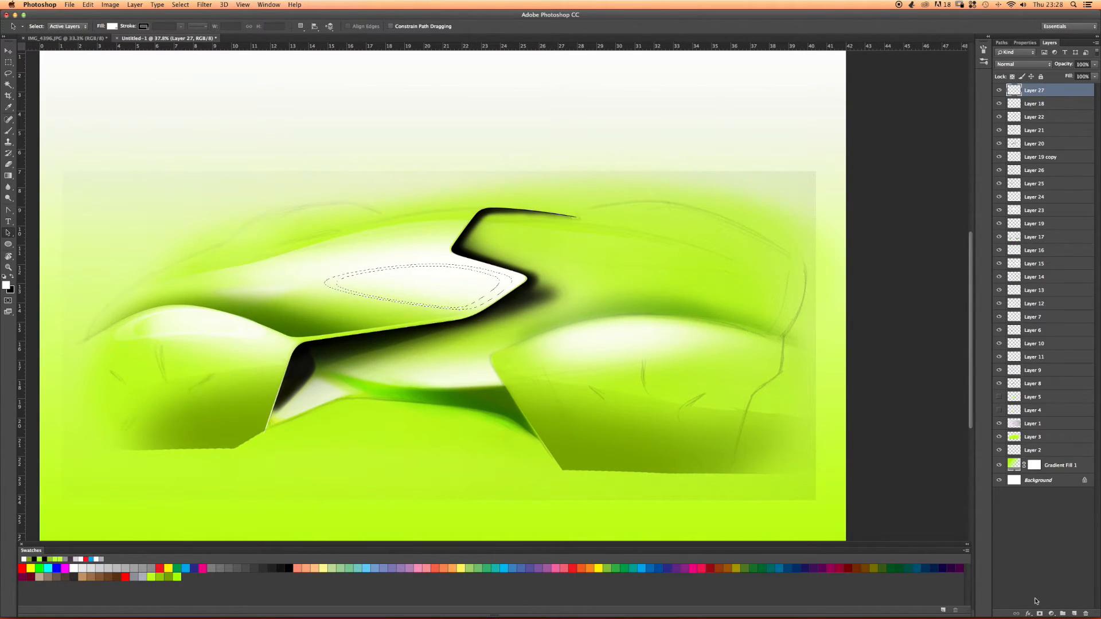
left_click(1075, 613)
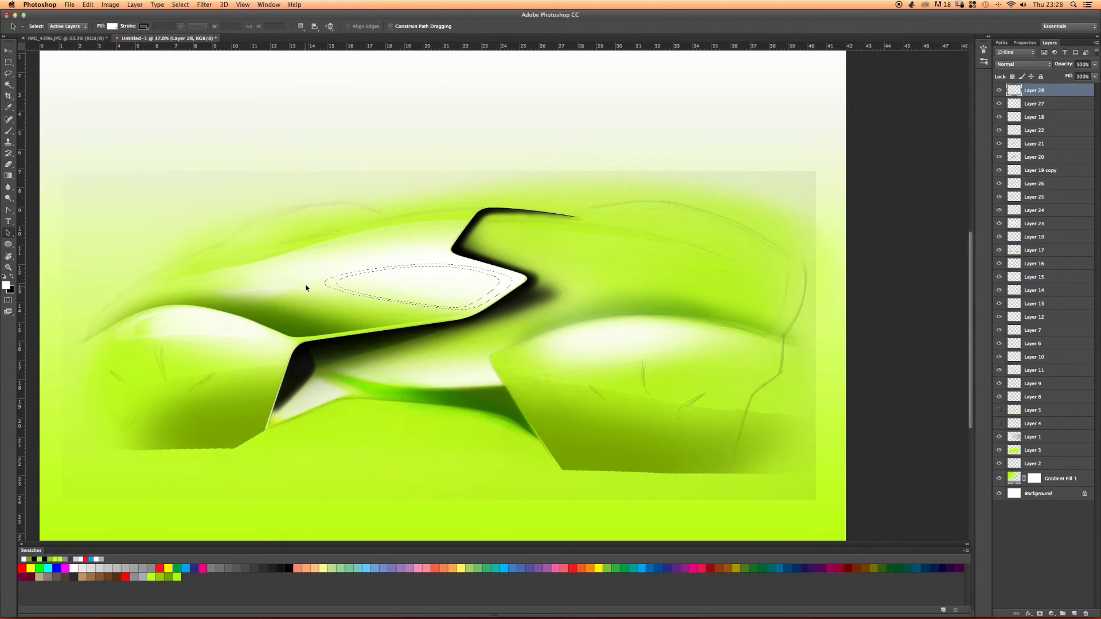
key("b")
key("bracketright")
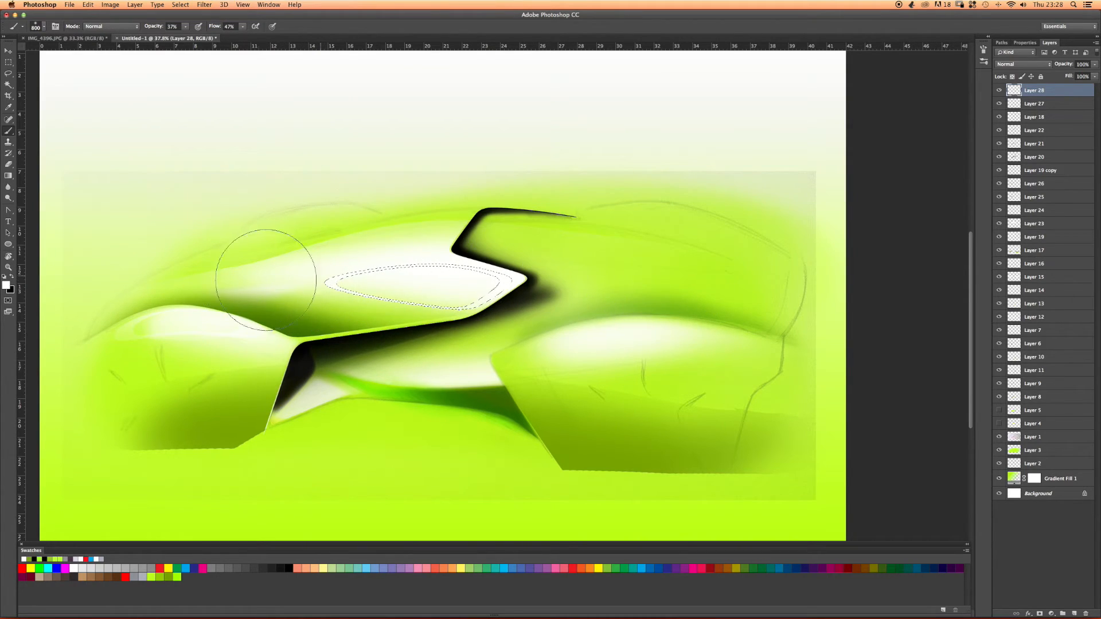
key("ctrl+d")
Check the white ring reflection on the body highlight up close and in the whole sketch.
key("z")
mouse_move(388, 275)
left_mouse_down()
mouse_move(408, 273)
mouse_move(374, 239)
mouse_move(413, 273)
left_mouse_up()
key("e")
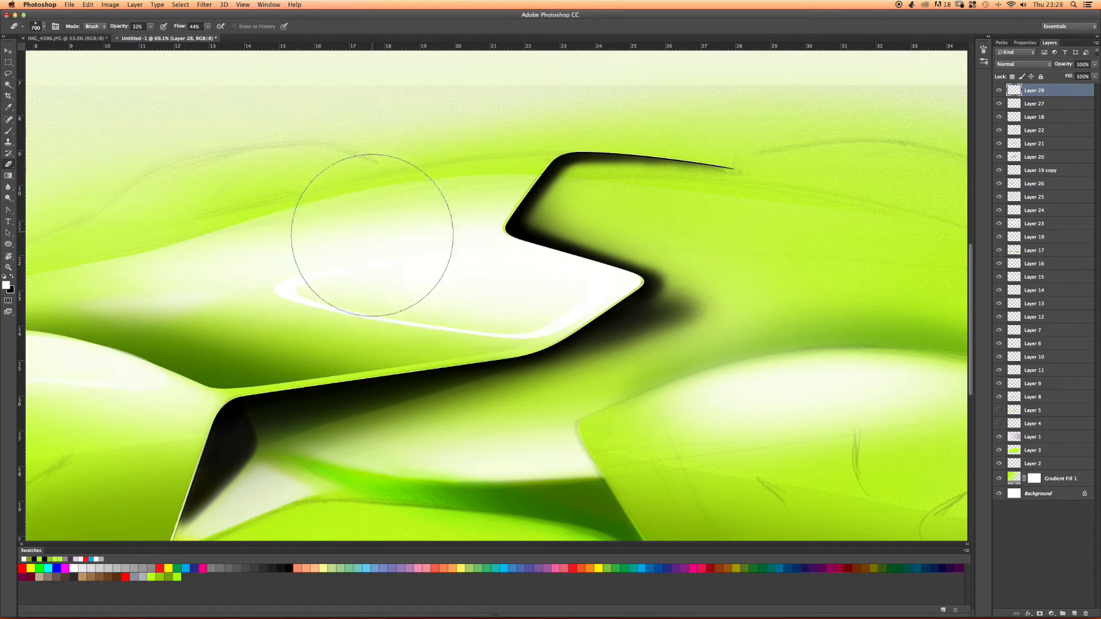
key("z")
left_click_drag(412, 284, 381, 278)
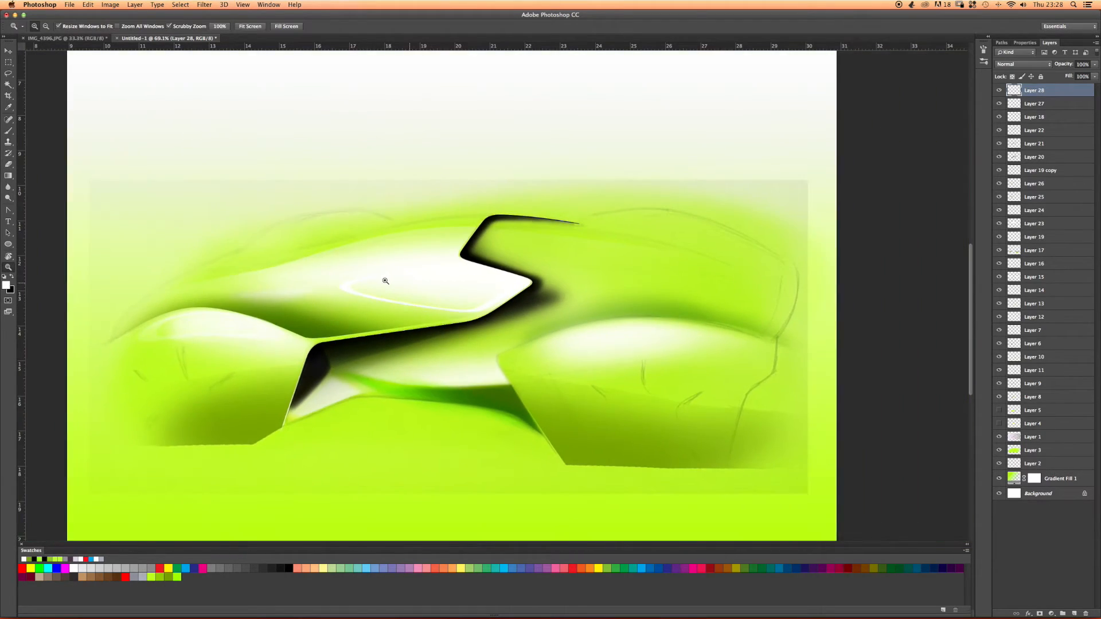
key("e")
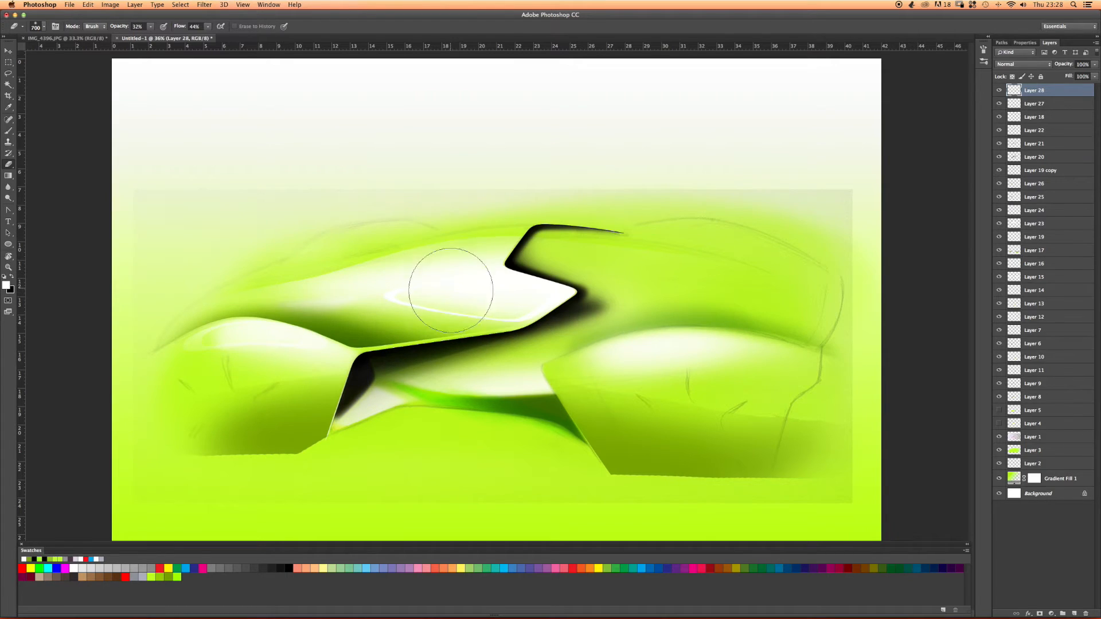
key("bracketright")
key("bracketright")
key("bracketright")
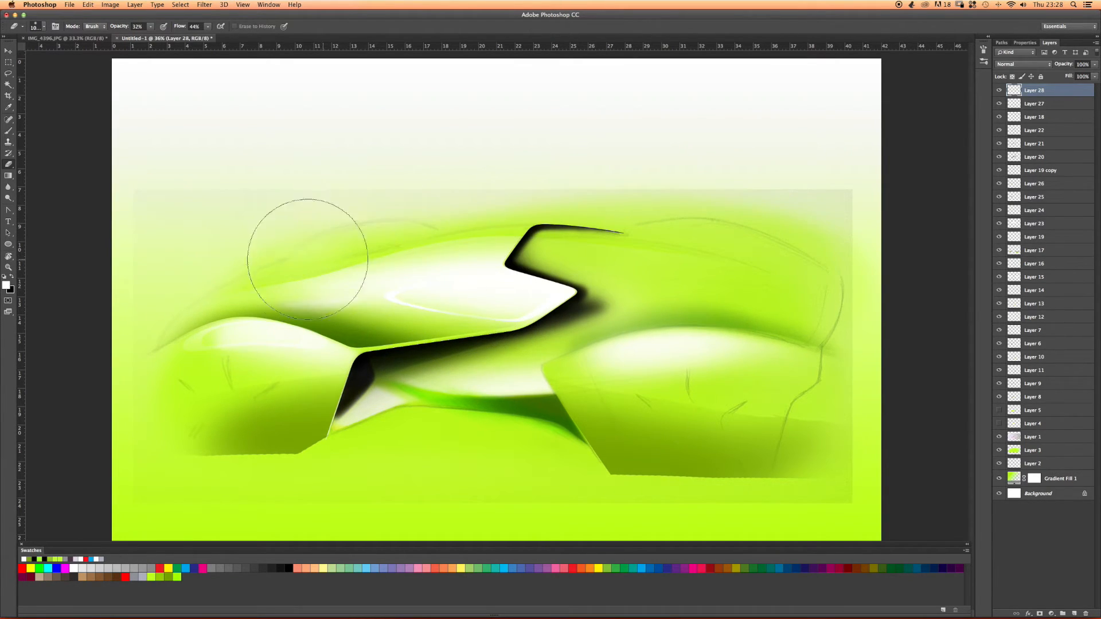
key("z")
mouse_move(483, 287)
left_mouse_down()
mouse_move(470, 288)
mouse_move(489, 287)
mouse_move(477, 300)
mouse_move(406, 276)
left_mouse_up()
key("e")
key("space")
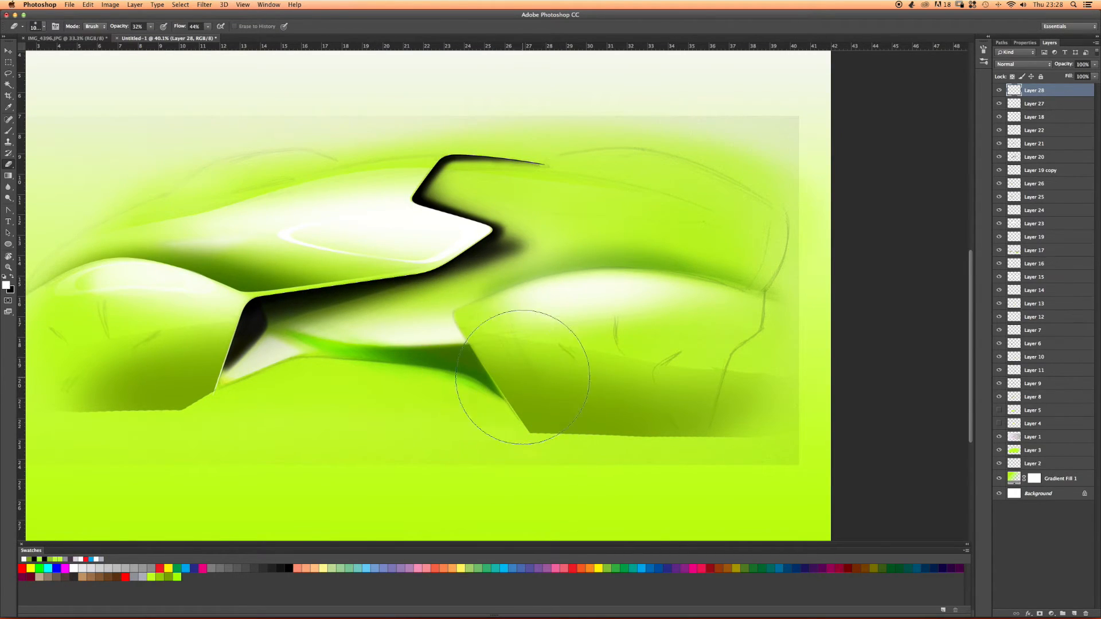
Paint black with a 250 px soft brush on a new layer above Layer 28, where the green sill meets the rear wheel panel.
key("b")
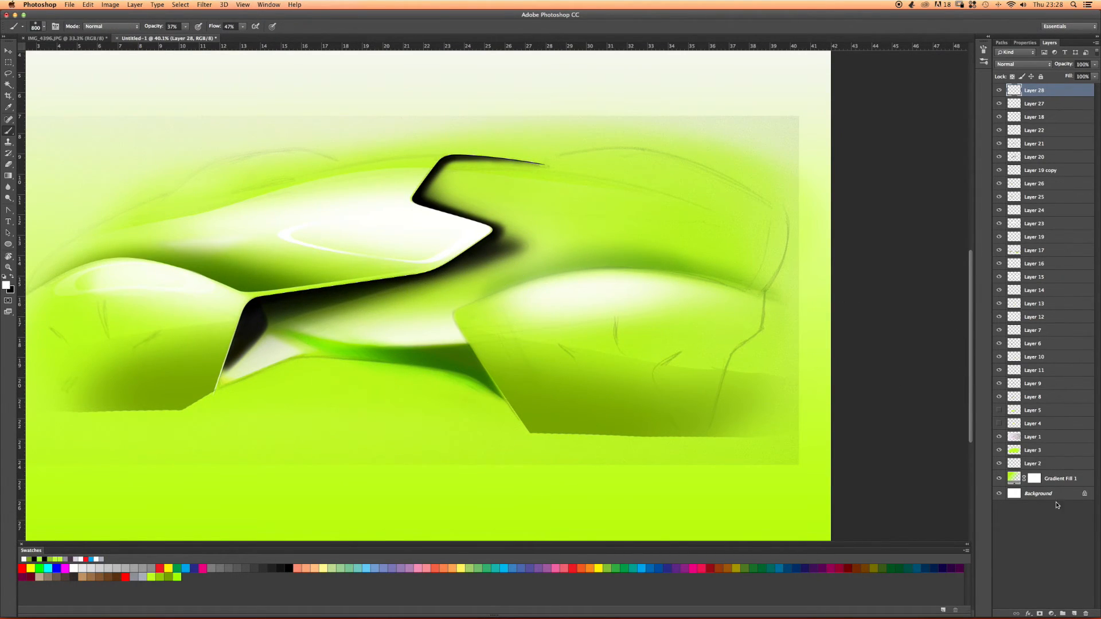
left_click(1073, 610)
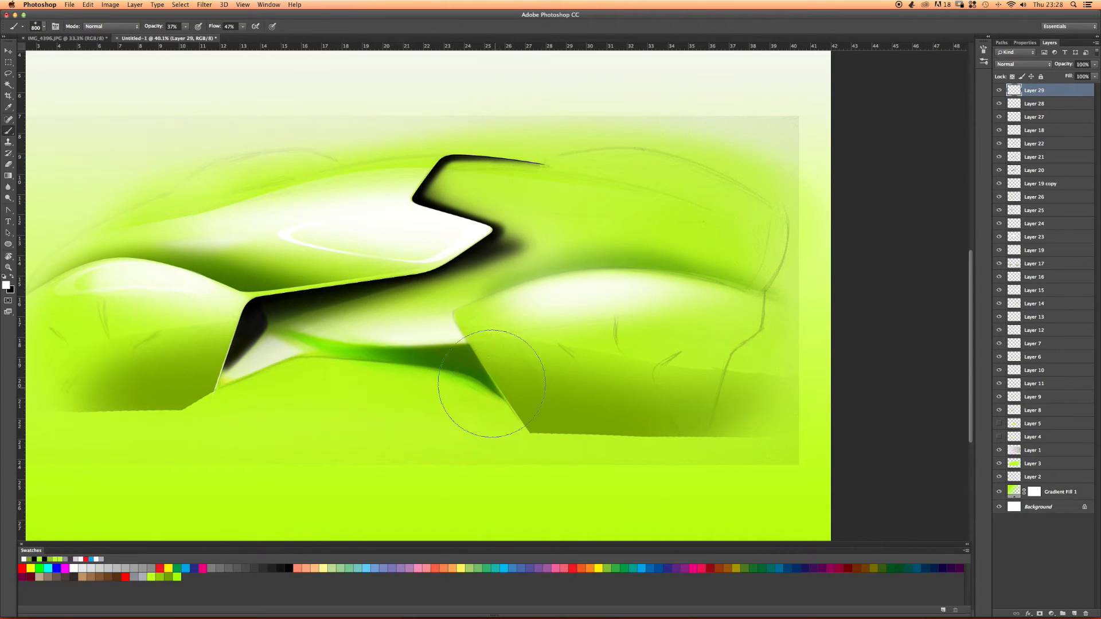
left_click(13, 278)
key("bracketleft")
key("bracketleft")
key("bracketleft")
key("bracketleft")
key("bracketleft")
key("bracketleft")
mouse_move(477, 338)
left_mouse_down()
mouse_move(506, 395)
mouse_move(476, 380)
mouse_move(482, 369)
mouse_move(455, 338)
mouse_move(493, 412)
mouse_move(430, 367)
mouse_move(447, 376)
mouse_move(437, 345)
mouse_move(387, 351)
left_mouse_up()
Trim the black's upper edge with a 100 px eraser, and set the eraser's hardness, opacity and flow to 100%.
key("e")
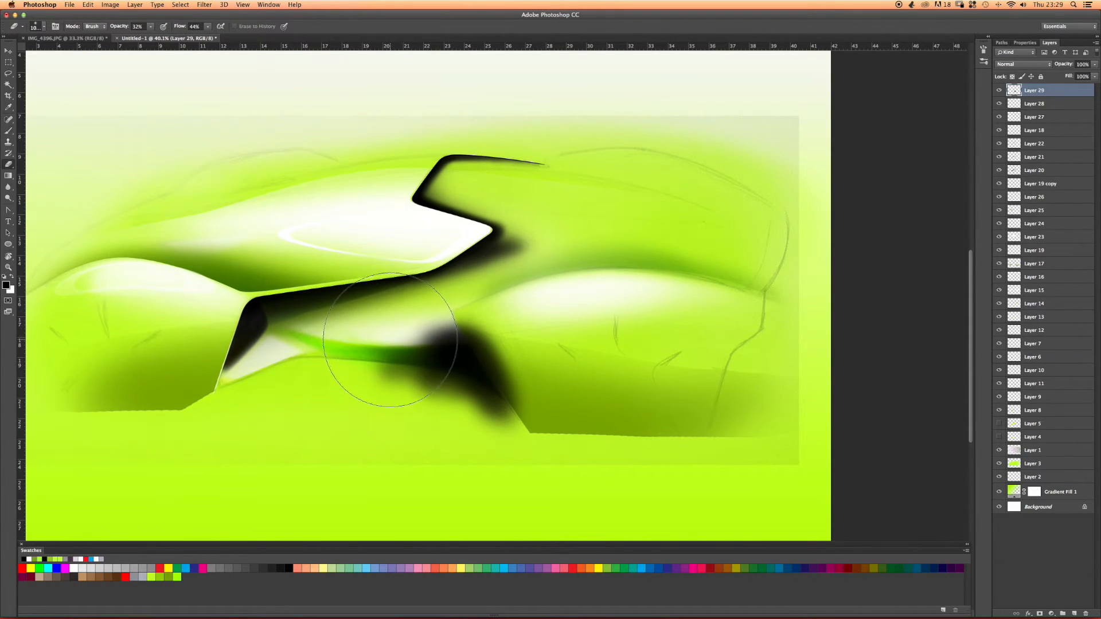
key("bracketleft")
key("bracketleft")
key("bracketleft")
key("bracketleft")
key("bracketleft")
key("bracketleft")
left_click_drag(427, 341, 416, 344)
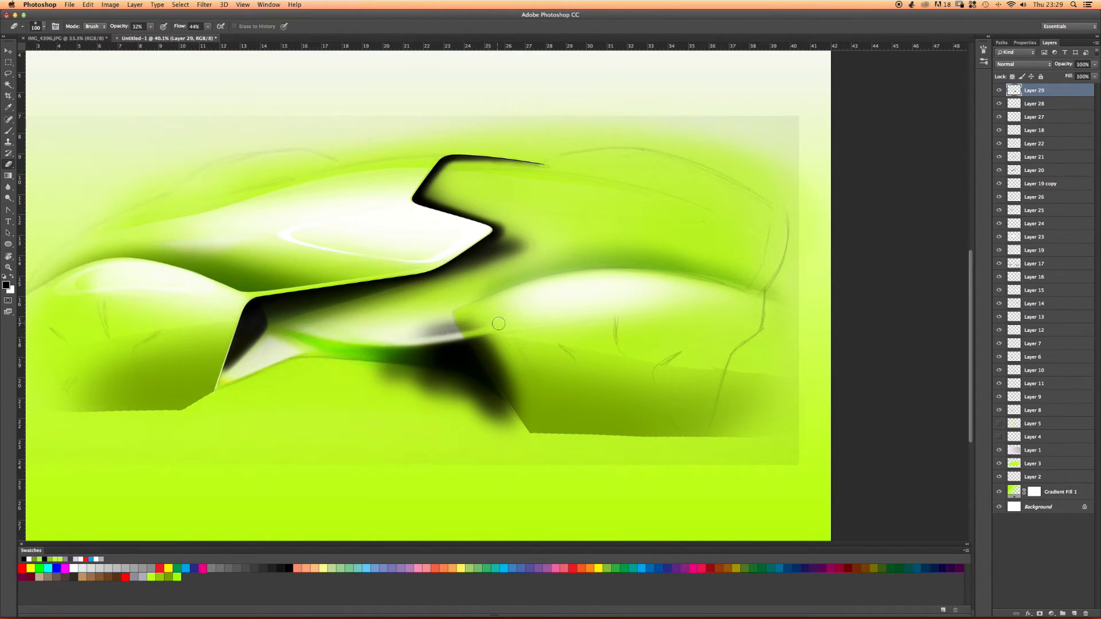
left_click_drag(482, 357, 518, 358)
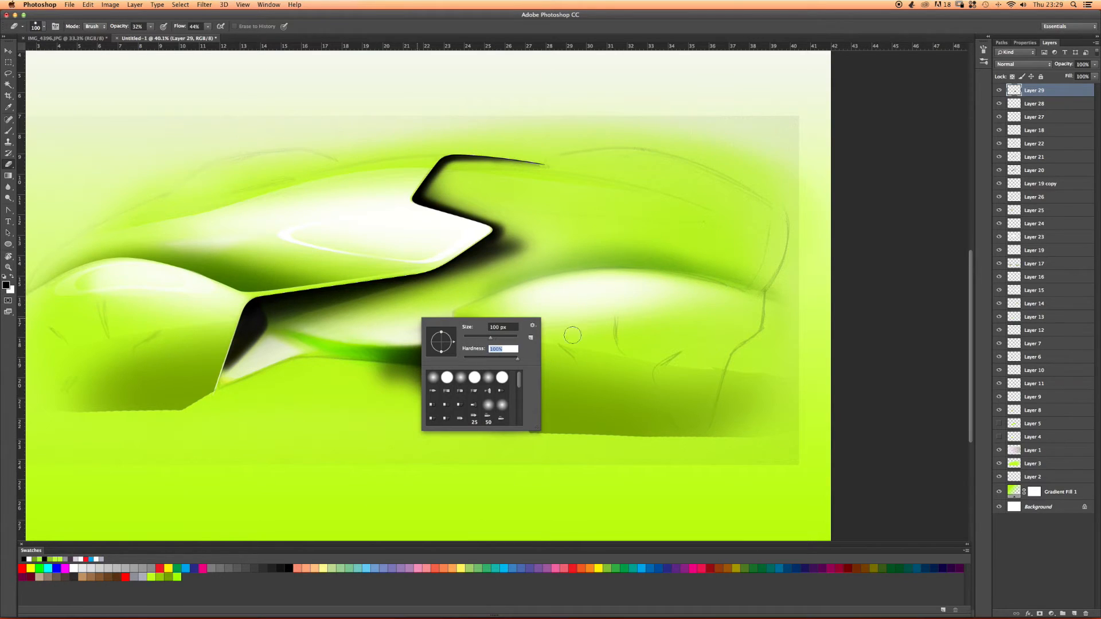
left_click_drag(150, 27, 232, 35)
Erase the black spilling onto the light band above the sill and onto the rear wheel panel.
mouse_move(414, 329)
left_mouse_down()
mouse_move(487, 318)
mouse_move(384, 334)
left_mouse_up()
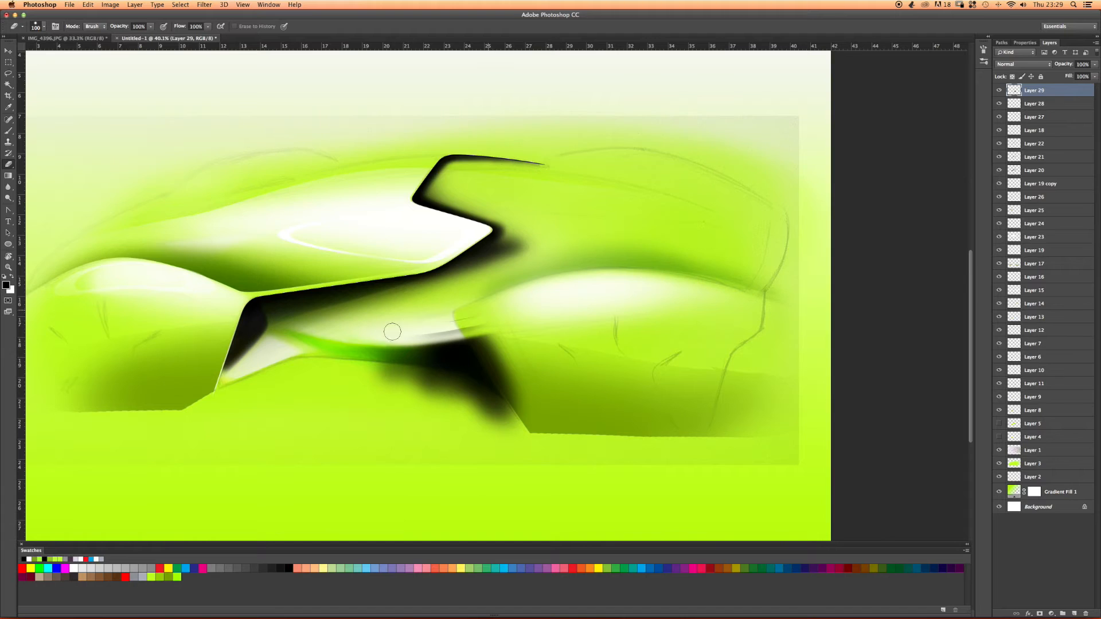
mouse_move(482, 317)
left_mouse_down()
mouse_move(416, 332)
mouse_move(501, 324)
mouse_move(398, 340)
left_mouse_up()
mouse_move(493, 330)
left_mouse_down()
mouse_move(534, 378)
mouse_move(545, 412)
mouse_move(477, 319)
mouse_move(555, 442)
mouse_move(470, 323)
mouse_move(549, 443)
left_mouse_up()
key("bracketright")
key("bracketright")
key("bracketright")
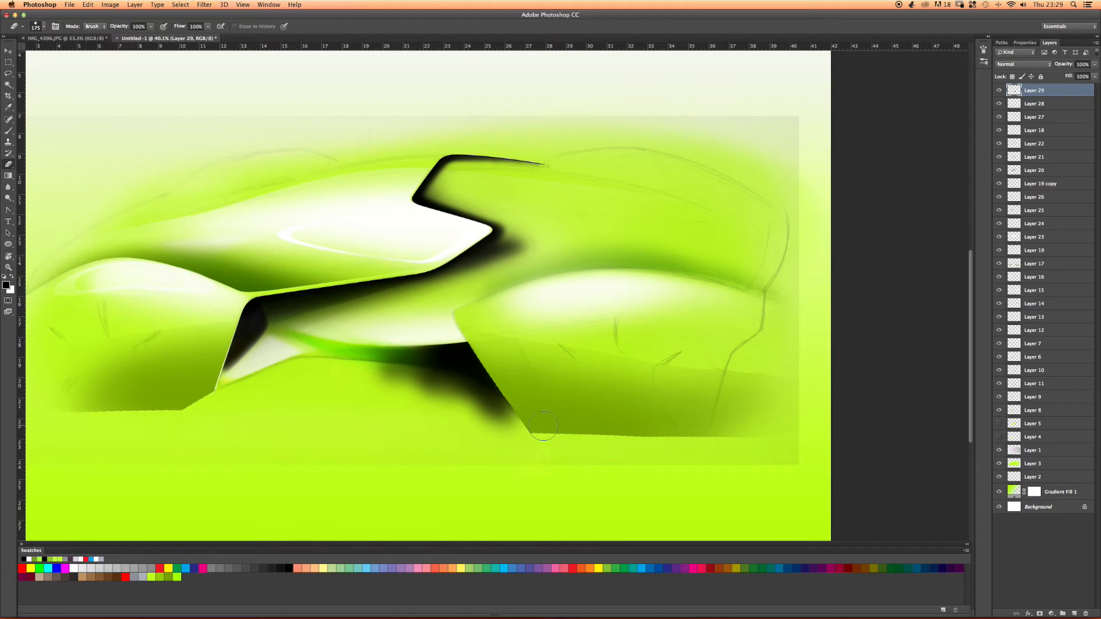
Erase the black spilling below the sill's lower curve, using a small hard eraser.
key("bracketleft")
mouse_move(358, 366)
left_mouse_down()
mouse_move(397, 372)
mouse_move(340, 366)
mouse_move(440, 376)
left_mouse_up()
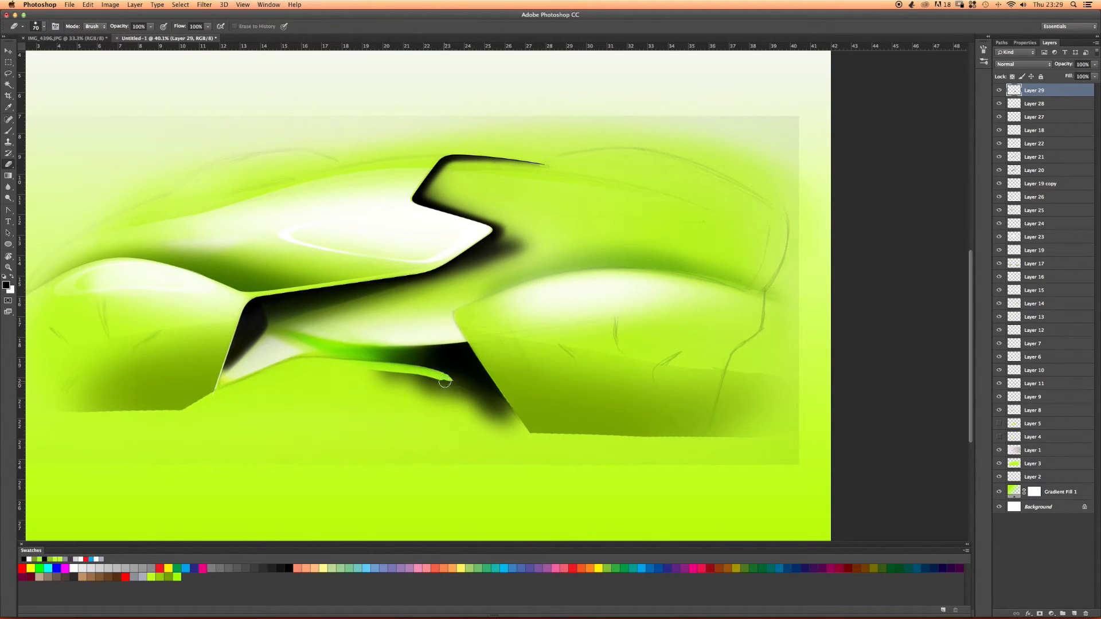
left_click_drag(435, 374, 541, 424)
mouse_move(426, 378)
left_mouse_down()
mouse_move(501, 408)
mouse_move(420, 377)
mouse_move(523, 428)
mouse_move(360, 369)
mouse_move(429, 382)
mouse_move(505, 415)
mouse_move(347, 380)
left_mouse_up()
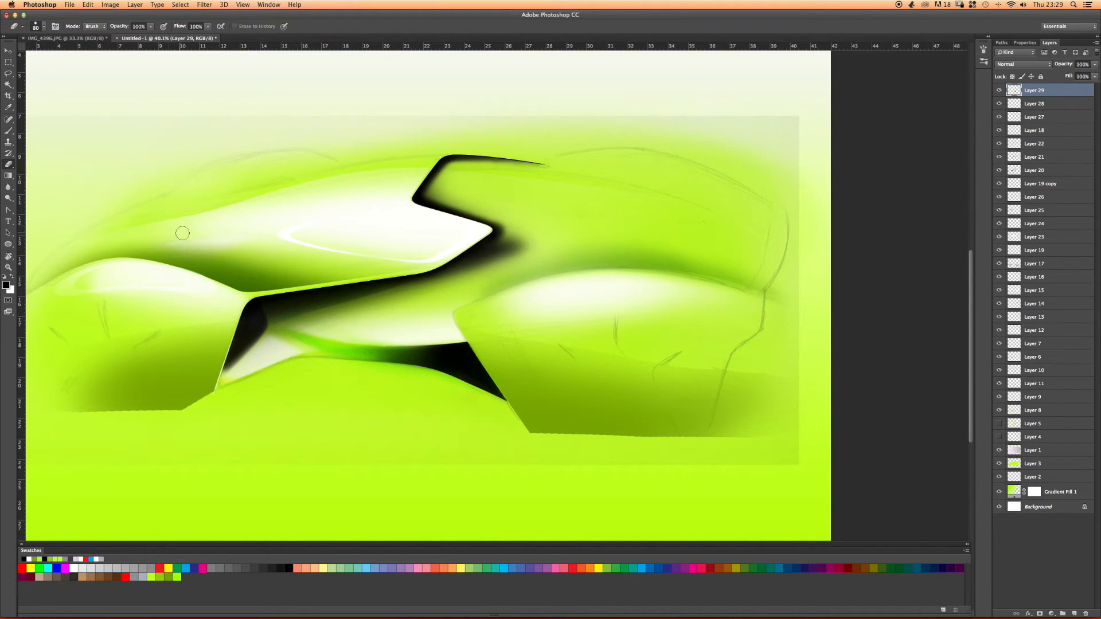
Soften the eraser tip, enlarge it considerably, and fade the end of the black shading toward the green sill.
key("bracketright")
key("bracketright")
key("bracketright")
key("bracketright")
key("bracketright")
key("bracketright")
key("bracketright")
key("bracketright")
key("bracketright")
key("bracketright")
key("bracketright")
key("bracketright")
right_click(370, 320)
left_click_drag(400, 352, 376, 351)
key("Return")
key("bracketright")
key("bracketright")
key("bracketright")
key("bracketright")
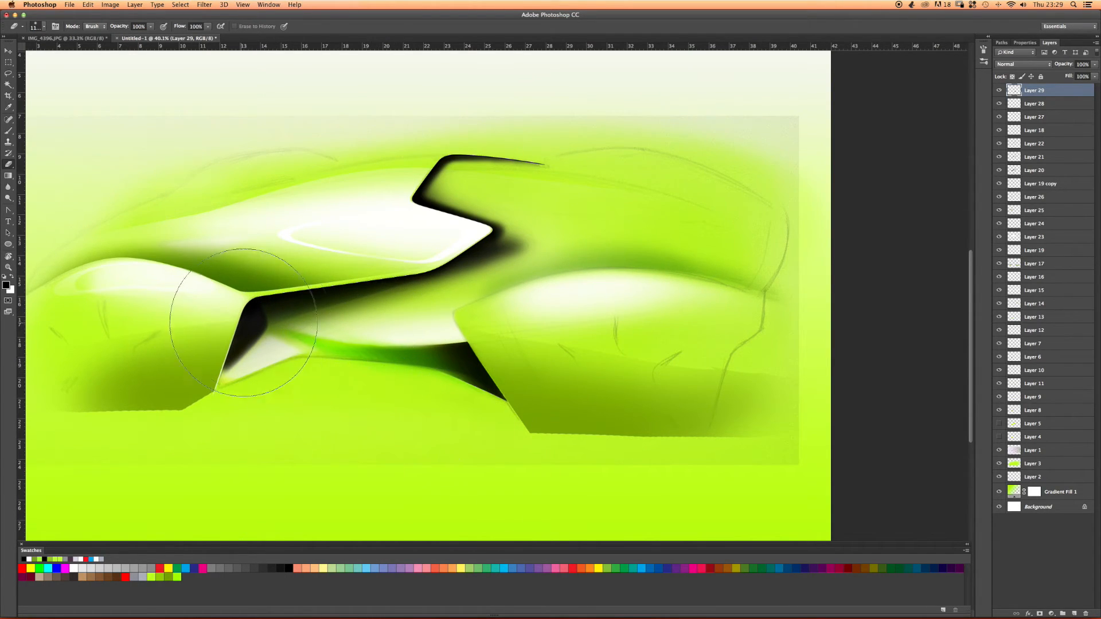
Fade the lower edge of the black shading with a 100 px soft eraser.
key("bracketleft")
key("bracketleft")
key("bracketleft")
key("bracketleft")
key("bracketleft")
key("bracketleft")
key("bracketleft")
key("bracketleft")
key("bracketleft")
key("bracketleft")
key("bracketleft")
key("bracketleft")
left_click_drag(433, 375, 471, 385)
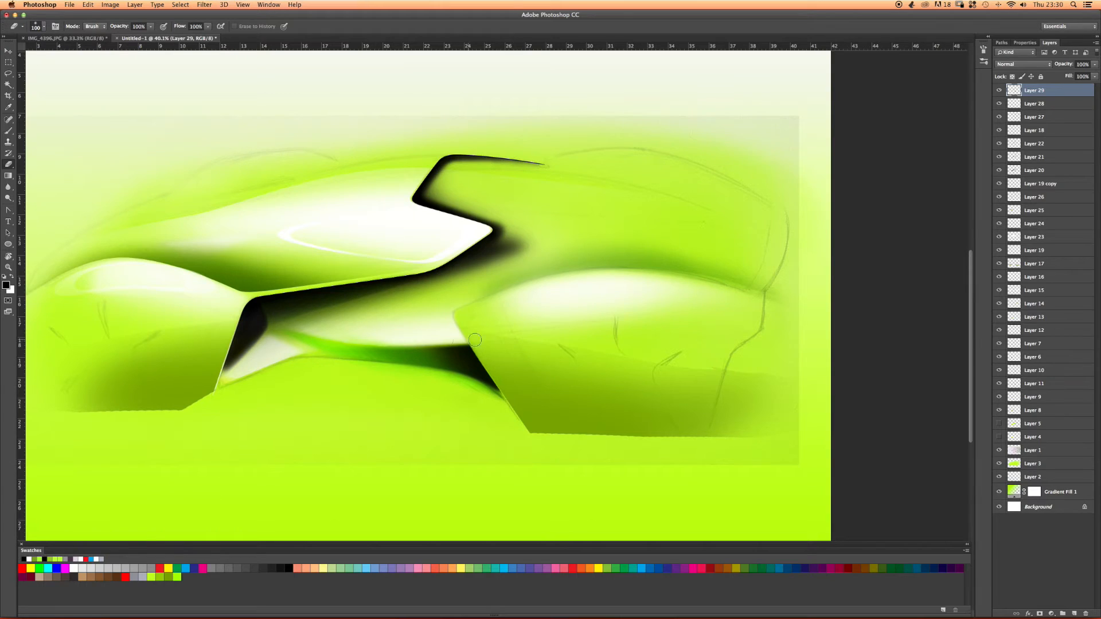
Clean up the black shading along the rear wheel panel's slanted edge with a 70 px eraser.
key("bracketleft")
key("bracketleft")
key("bracketleft")
mouse_move(522, 417)
left_mouse_down()
mouse_move(452, 319)
mouse_move(438, 318)
mouse_move(453, 317)
left_mouse_up()
left_click_drag(357, 269, 433, 313)
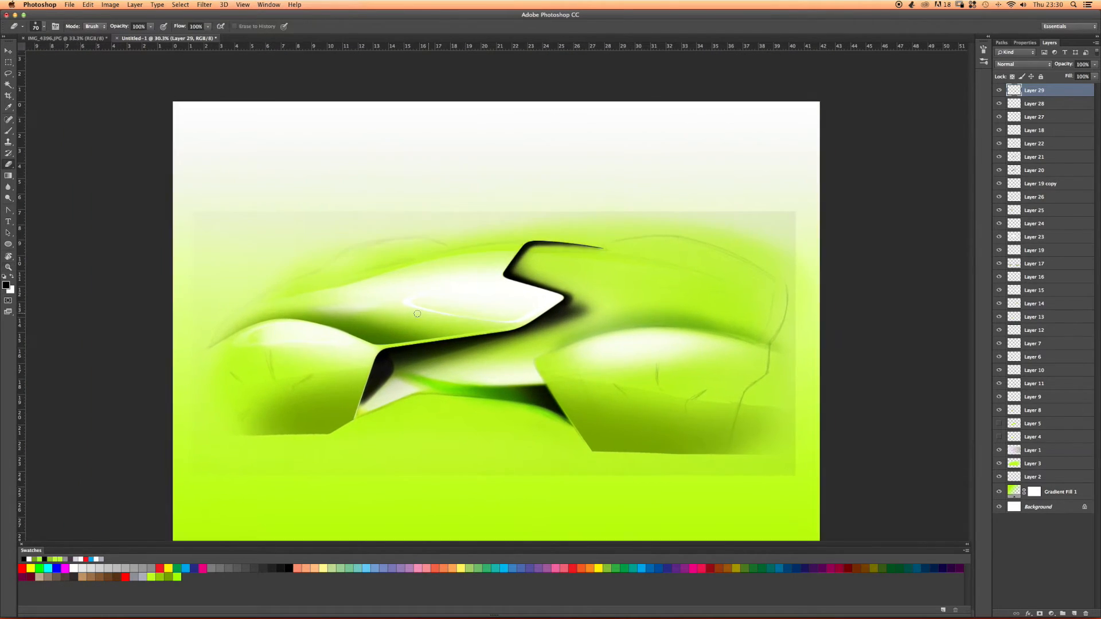
Add a new layer above Layer 29 and set the brush size to 700 px.
key("b")
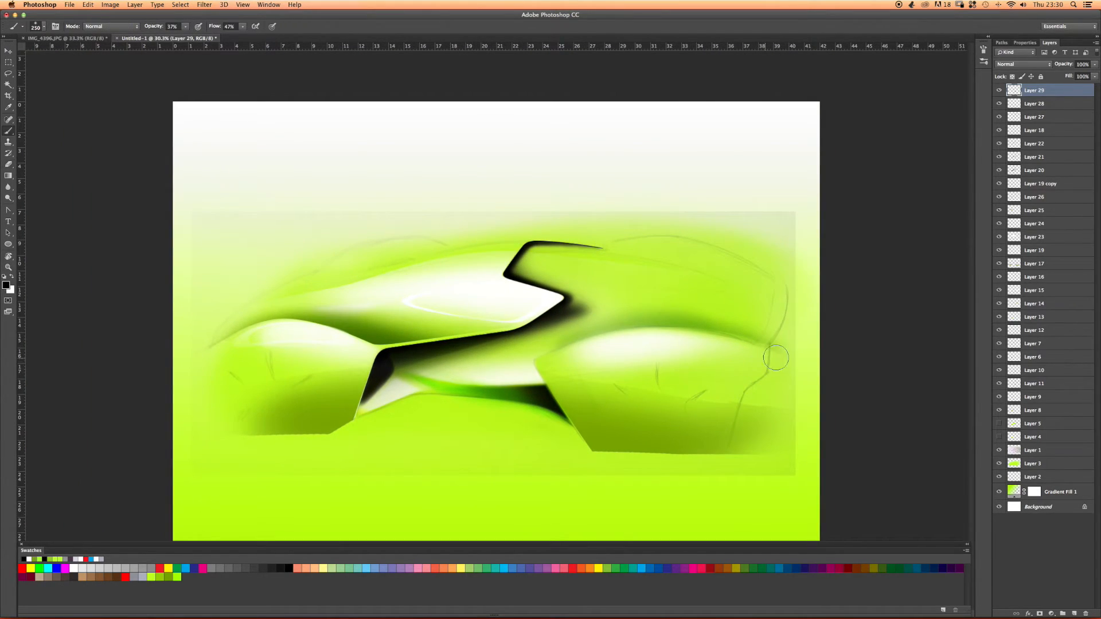
left_click(1080, 610)
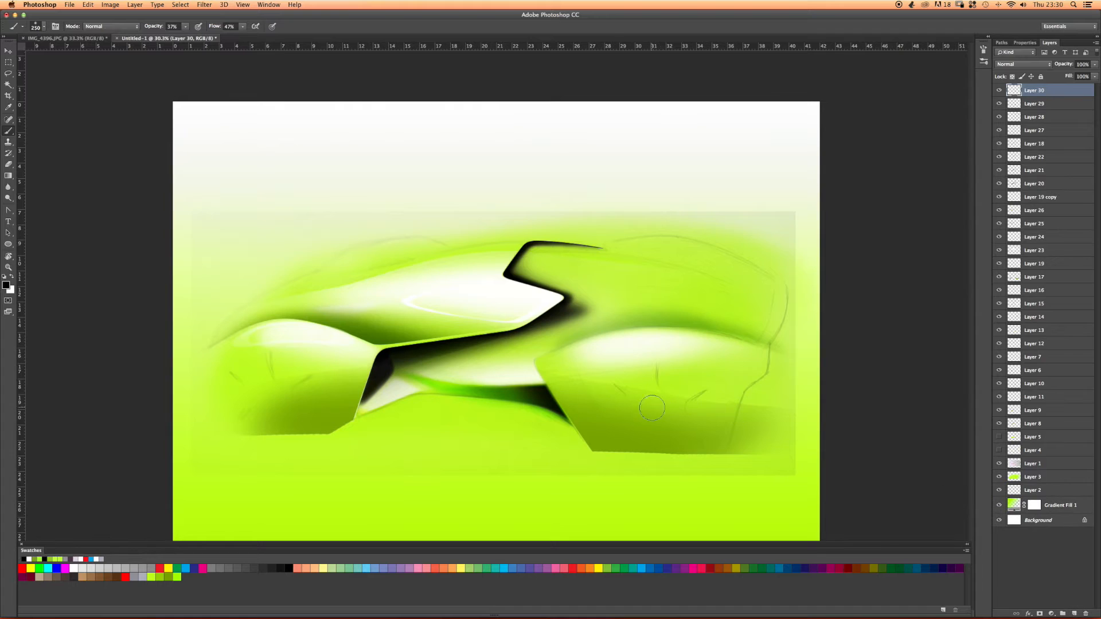
key("bracketright")
key("bracketright")
key("bracketright")
key("bracketright")
key("bracketright")
key("z")
key("b")
Identify the body highlight's layer by toggling layer visibility, and reduce the opacity of Layer 23 to 82%.
left_click(999, 158)
left_click(999, 157)
left_click(998, 144)
left_click(998, 144)
left_click(1000, 212)
left_click(1000, 211)
left_click(1000, 225)
left_click(1000, 225)
left_click(1009, 253)
left_click(999, 251)
left_click(999, 251)
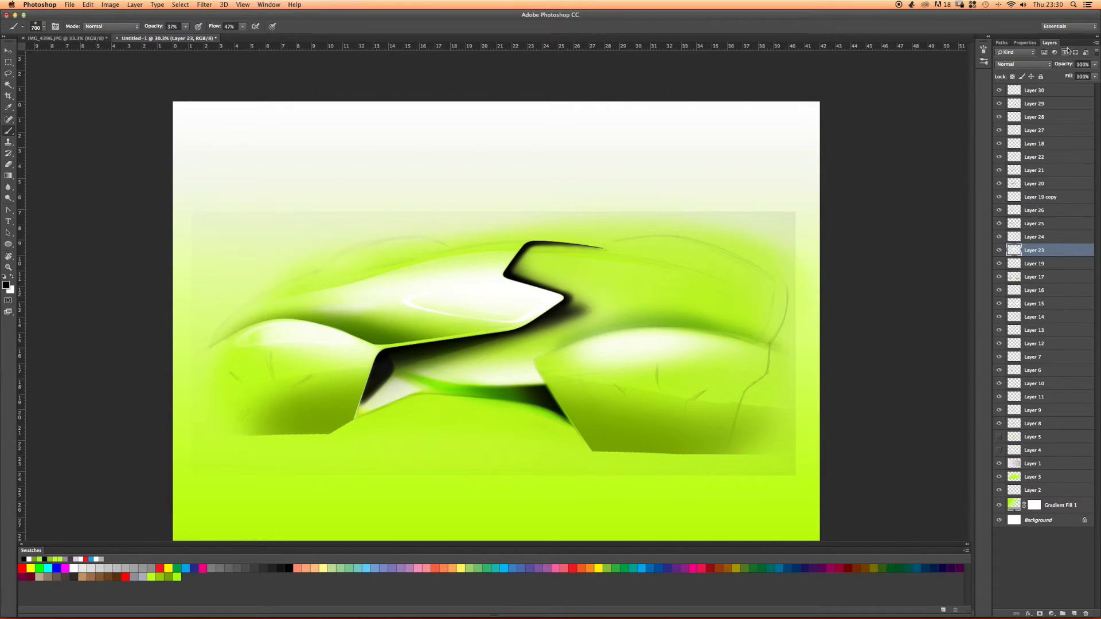
left_click(1095, 65)
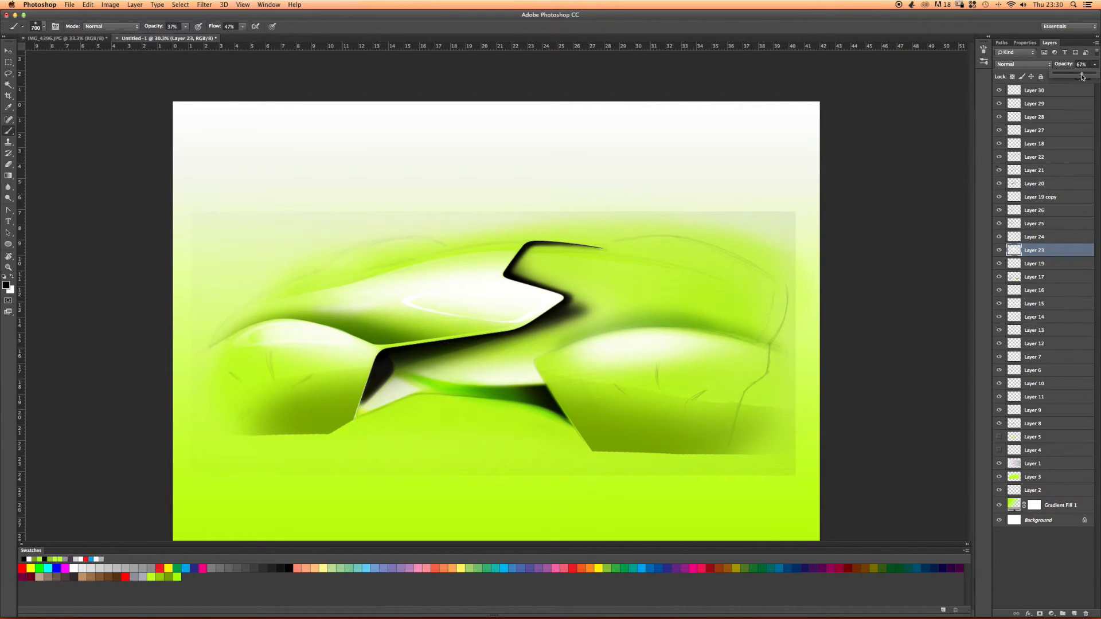
left_click_drag(1082, 77, 1080, 76)
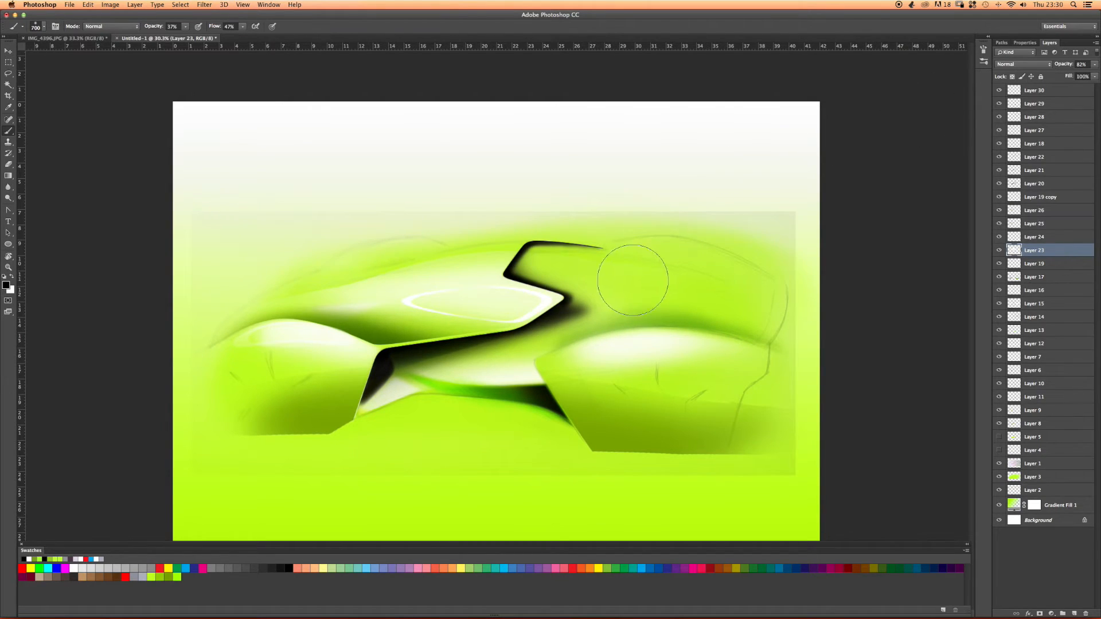
Add a new layer above Layer 30 for shading the rear wheel arch.
scroll(634, 290, "down", 2)
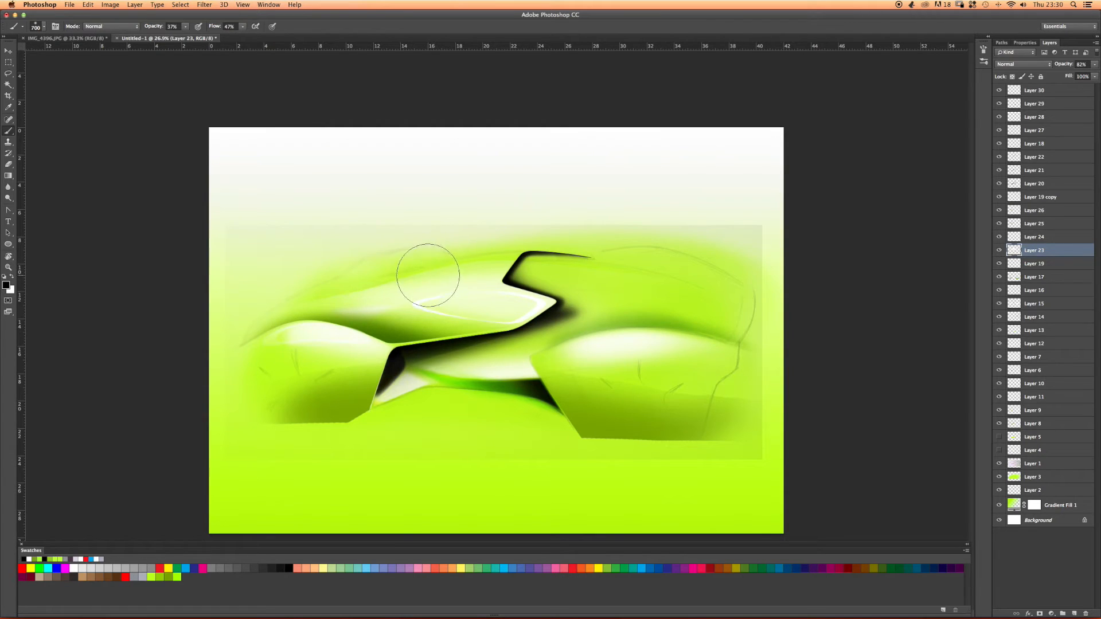
key("z")
left_click_drag(425, 254, 607, 254)
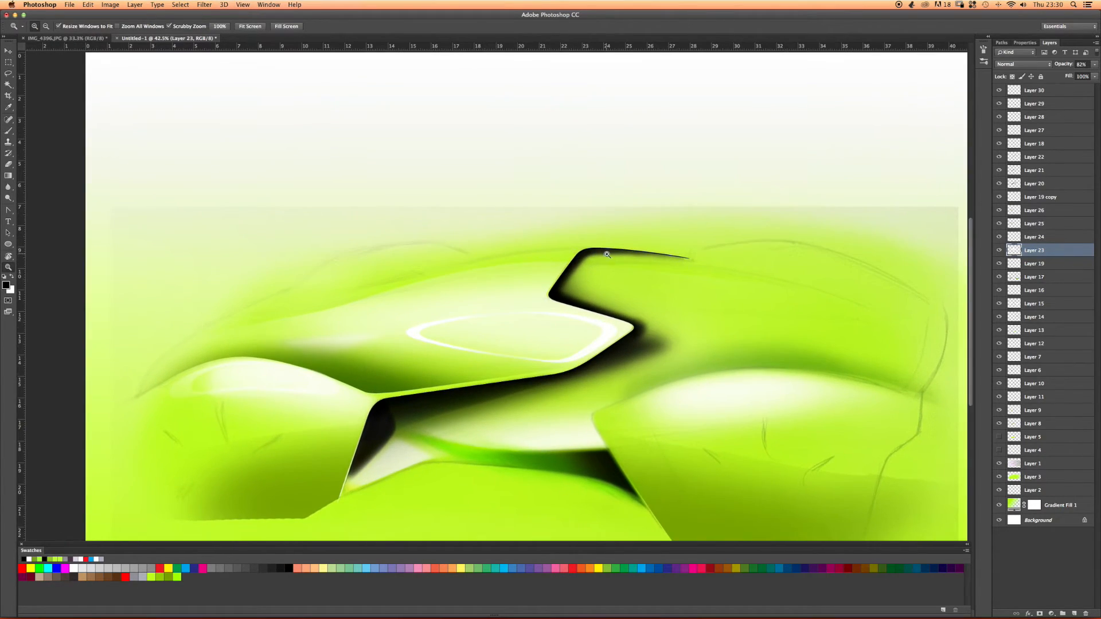
key("b")
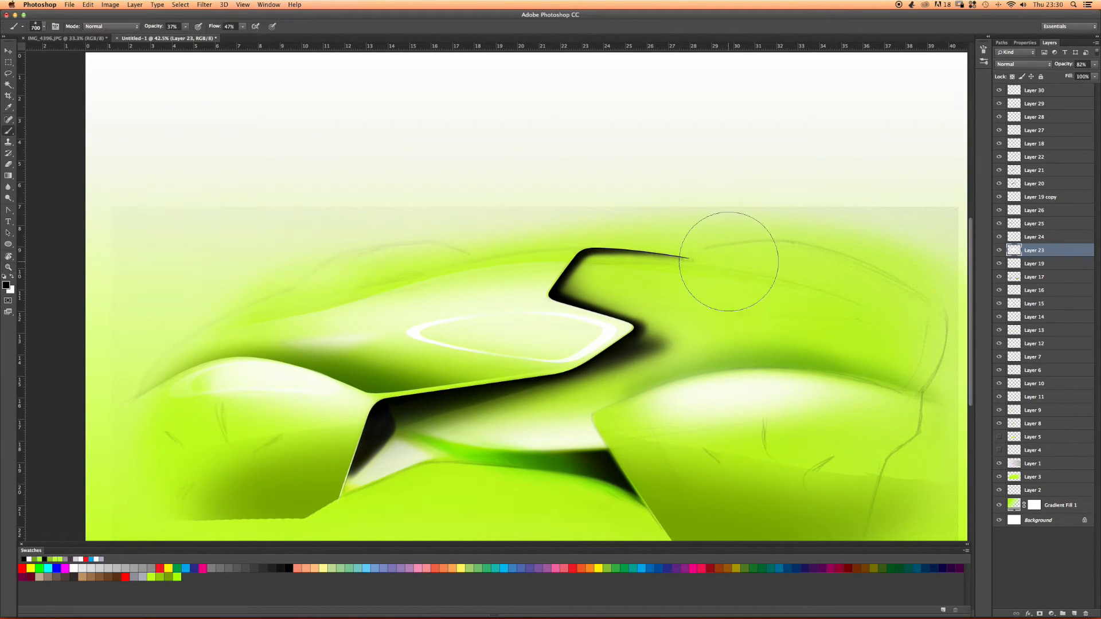
left_click(1015, 92)
left_click(1073, 613)
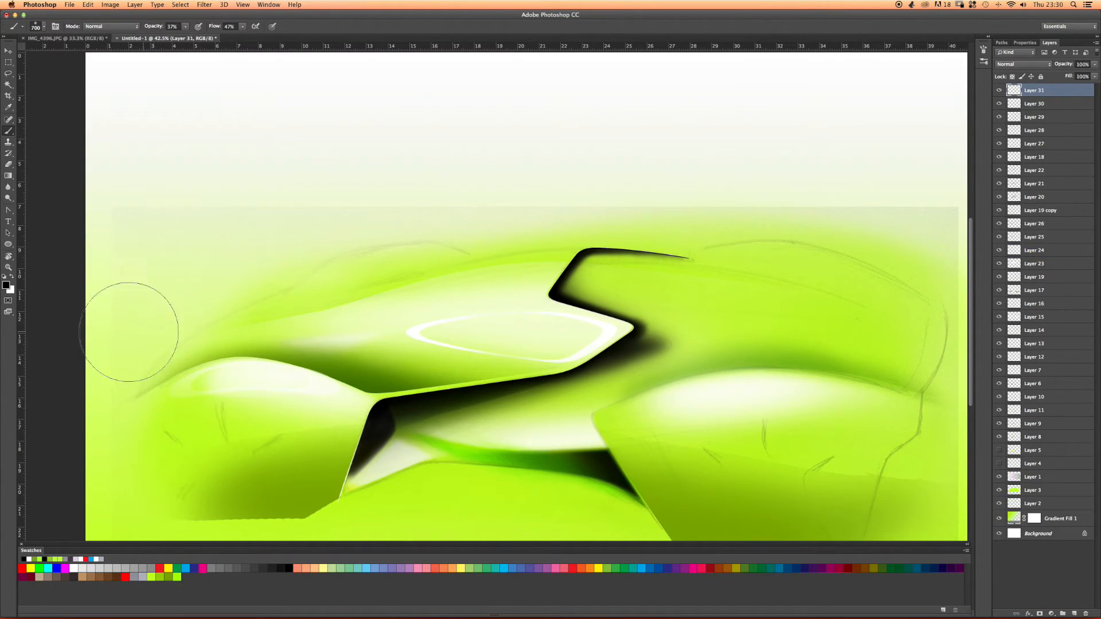
Paint a dark green arc along the top of the rear wheel arch with a 200 px brush, and set Layer 31 to Multiply.
left_click(175, 570)
key("bracketleft")
key("bracketleft")
key("bracketleft")
key("bracketleft")
key("bracketleft")
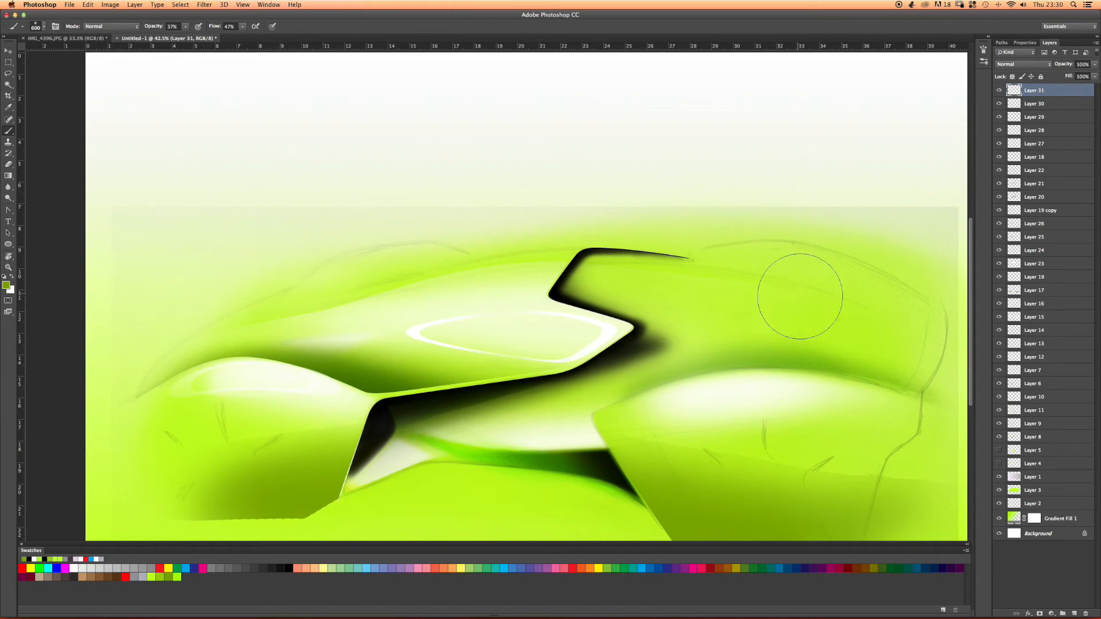
mouse_move(680, 395)
left_mouse_down()
mouse_move(807, 367)
mouse_move(646, 398)
mouse_move(753, 366)
mouse_move(701, 372)
mouse_move(719, 377)
mouse_move(702, 368)
mouse_move(714, 380)
mouse_move(709, 368)
mouse_move(701, 387)
mouse_move(830, 377)
left_mouse_up()
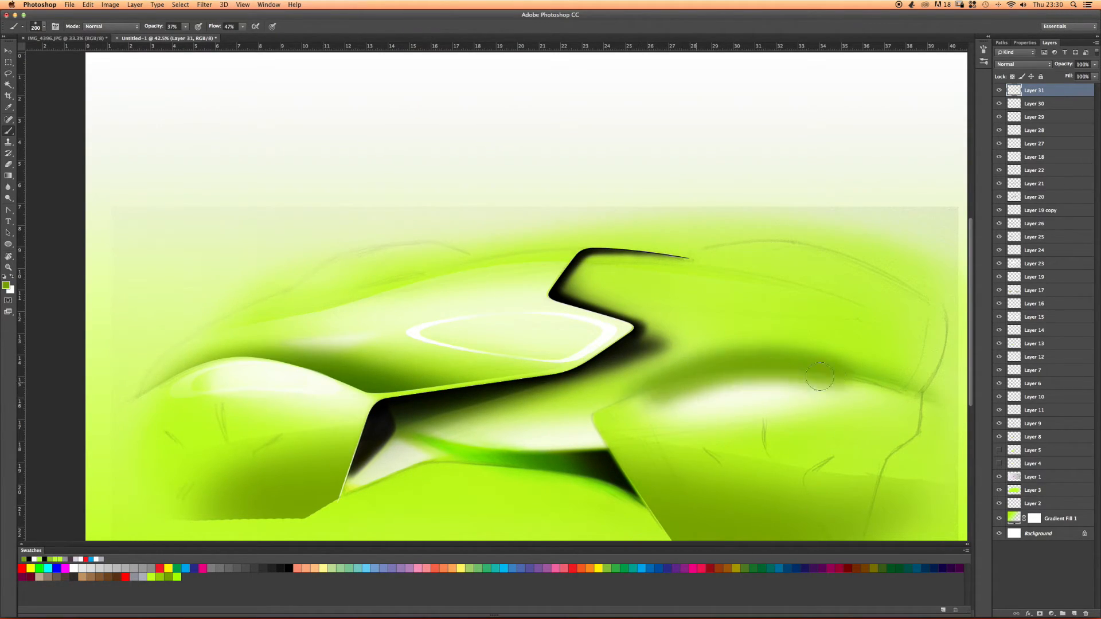
mouse_move(658, 391)
left_mouse_down()
mouse_move(749, 366)
mouse_move(793, 373)
mouse_move(765, 361)
mouse_move(663, 399)
mouse_move(690, 365)
mouse_move(662, 396)
left_mouse_up()
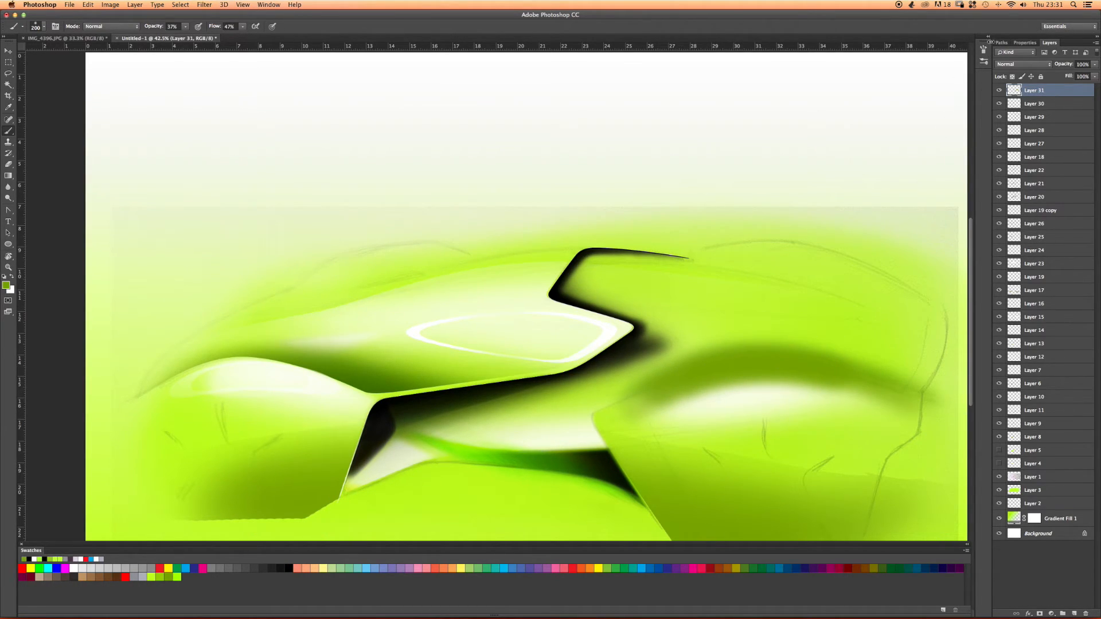
left_click(1003, 65)
left_click(1003, 90)
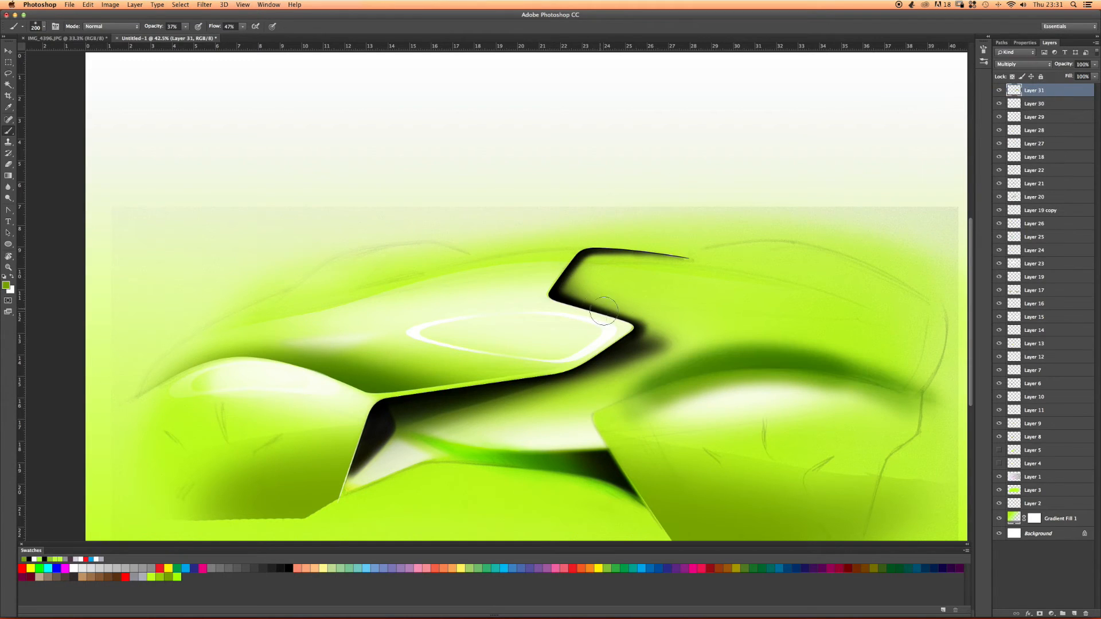
Draw a pen path around the rear wheel panel, following its arched top, notched rear edge and flat base.
key("p")
left_click(599, 434)
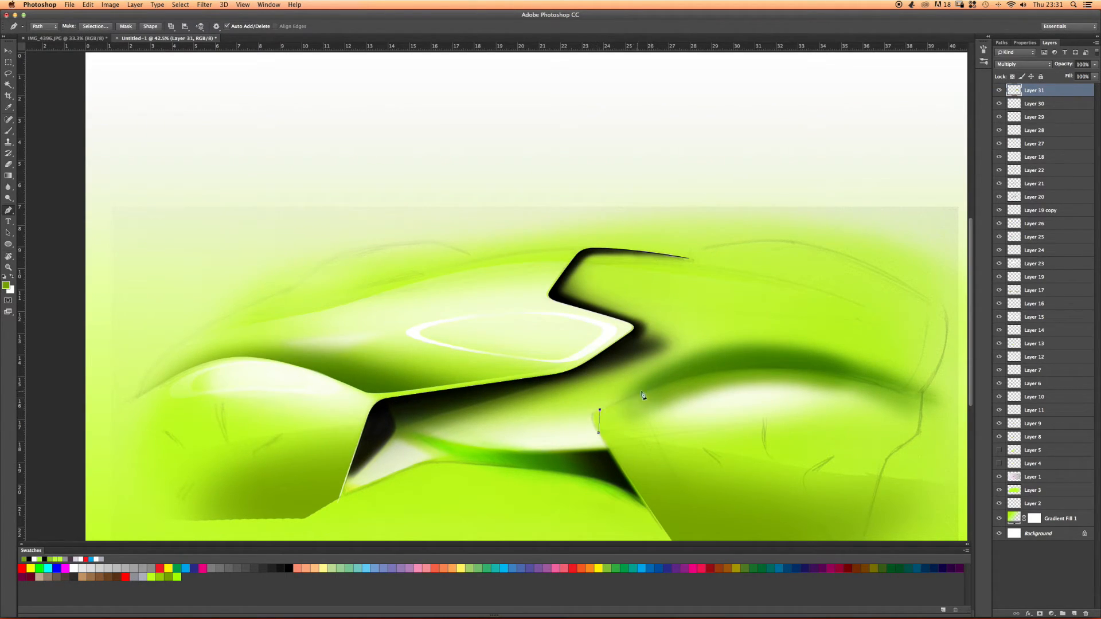
left_click(750, 368)
left_click_drag(783, 508, 752, 398)
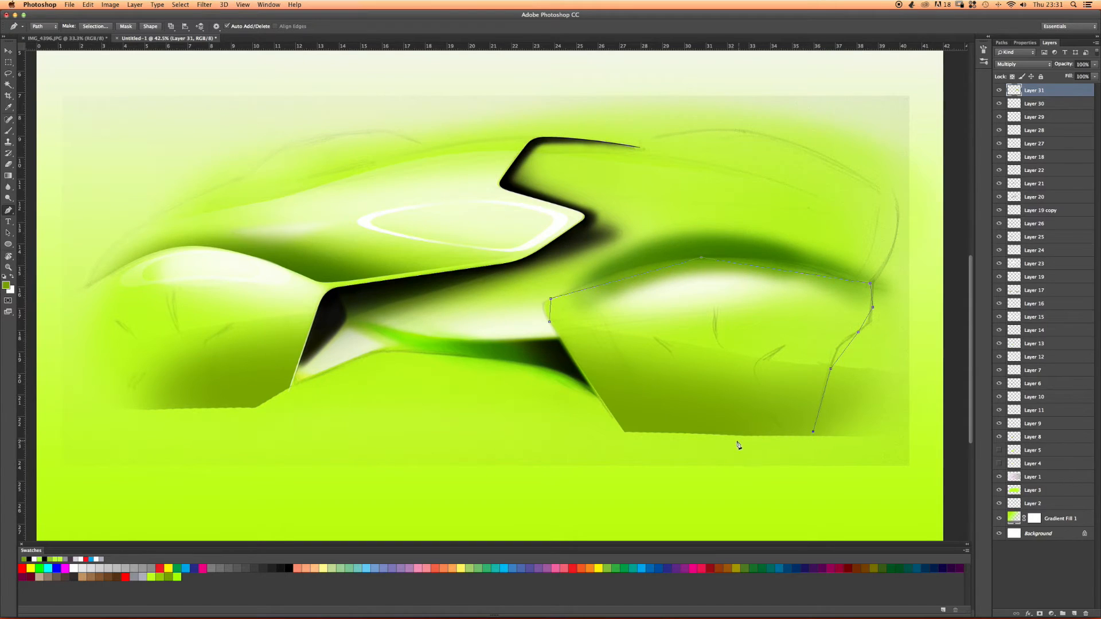
left_click(626, 433)
Curve the path's arched top, rounded front corner and rear notch with the Convert Point tool.
left_click(8, 211)
left_click(39, 245)
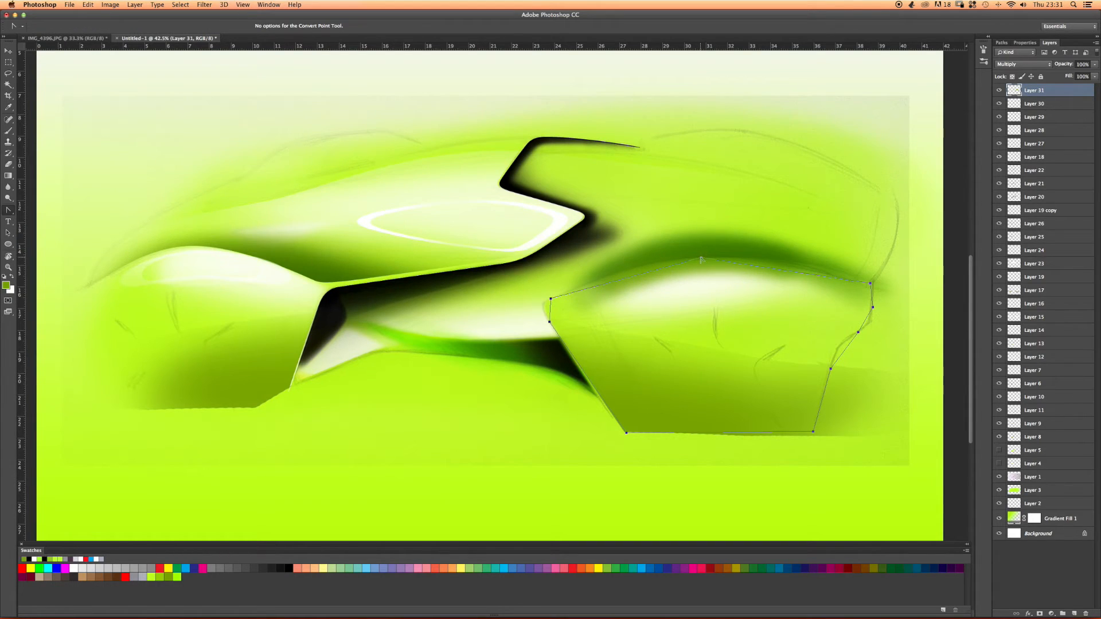
left_click_drag(743, 258, 791, 257)
left_click_drag(551, 299, 567, 293)
left_click_drag(848, 340, 844, 343)
left_click_drag(831, 380, 829, 388)
Fine-tune the anchors and handles at the path's rear notch and arch top with Direct Selection, and show the document's paths.
key("a")
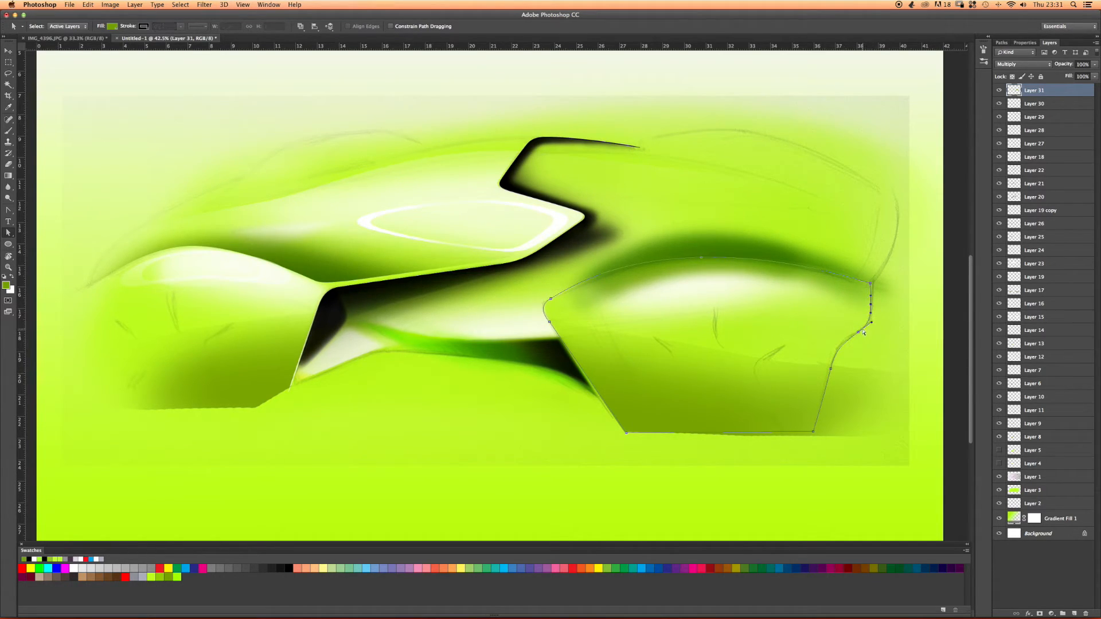
left_click_drag(858, 335, 856, 335)
left_click(708, 260)
left_click_drag(790, 258, 797, 254)
left_click_drag(702, 259, 708, 256)
left_click(1001, 42)
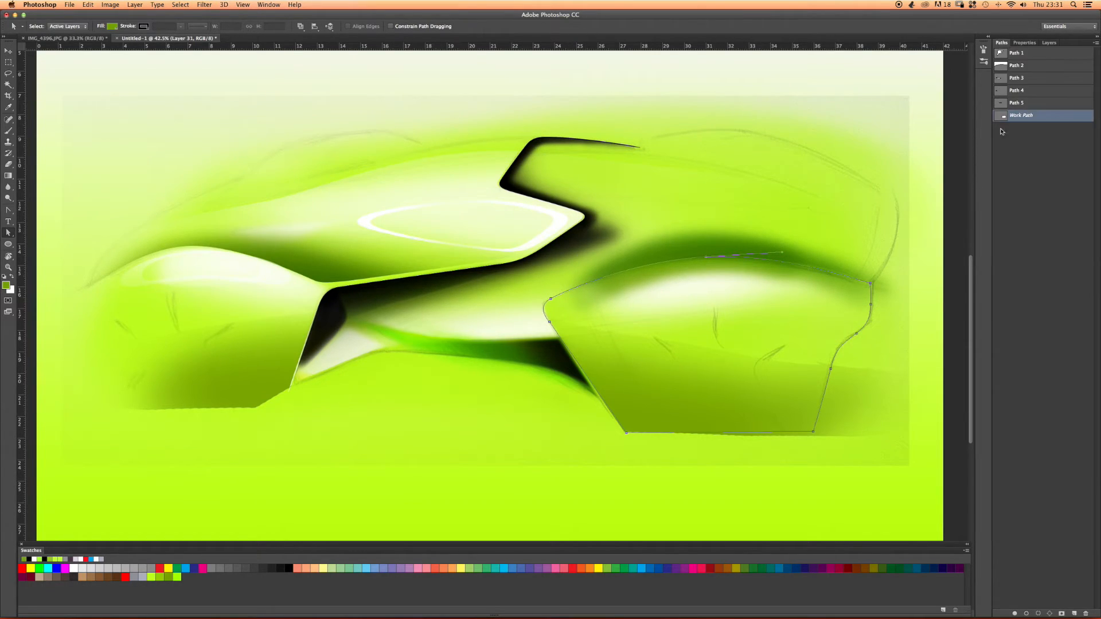
Load the rear wheel panel's path as a selection, save it as Path 6, clear the dark green shading inside, and deselect.
left_click(1038, 612)
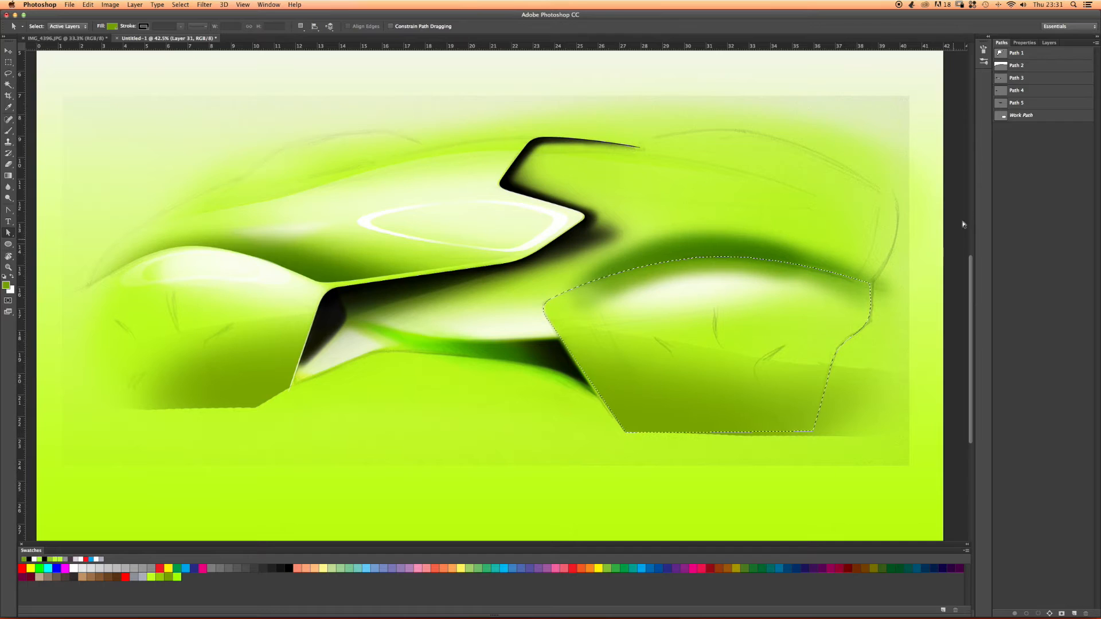
double_click(1019, 115)
key("Return")
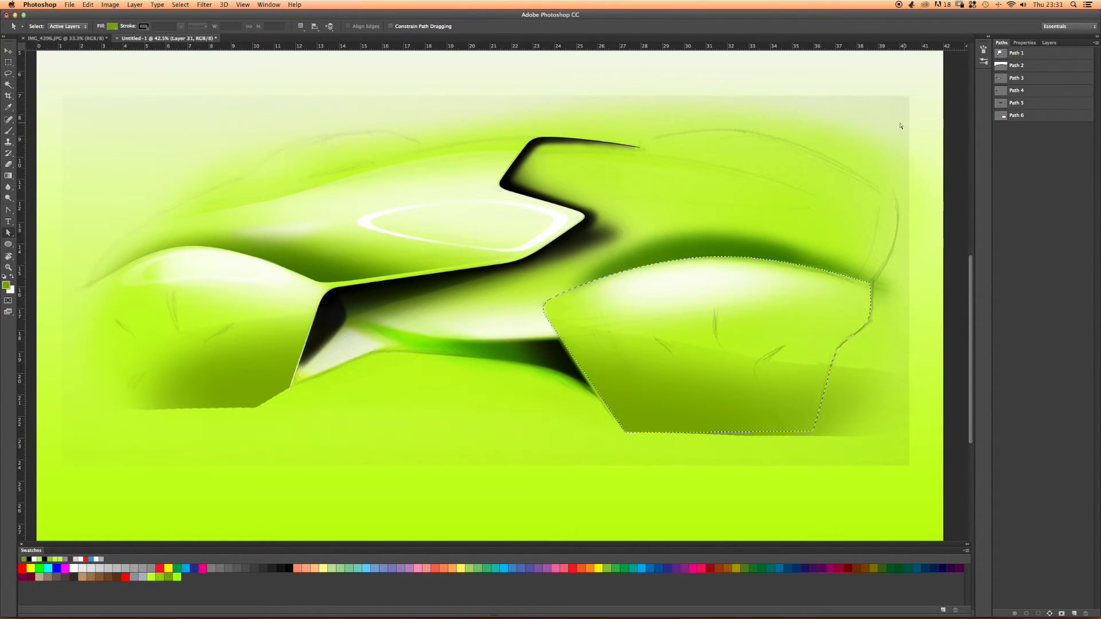
key("super+d")
Thin and soften the outer edge of the dark green wheel arch shading with a 300 px eraser.
key("e")
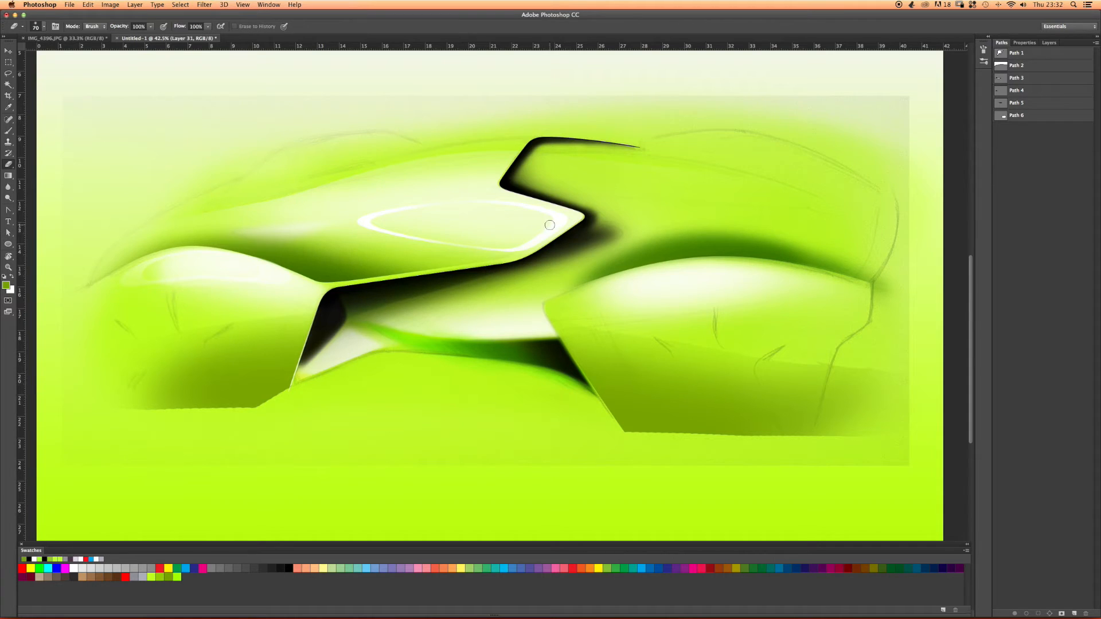
key("bracketright")
key("bracketright")
key("bracketright")
key("bracketright")
key("bracketright")
key("bracketright")
key("bracketright")
key("bracketright")
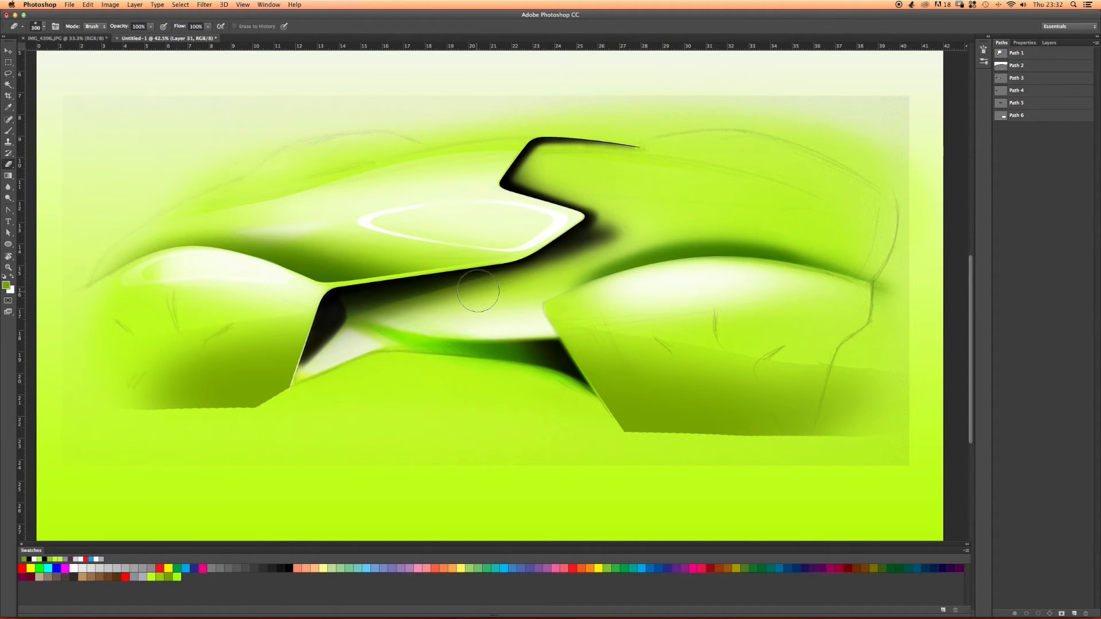
left_click_drag(577, 234, 584, 232)
left_click_drag(636, 195, 550, 231)
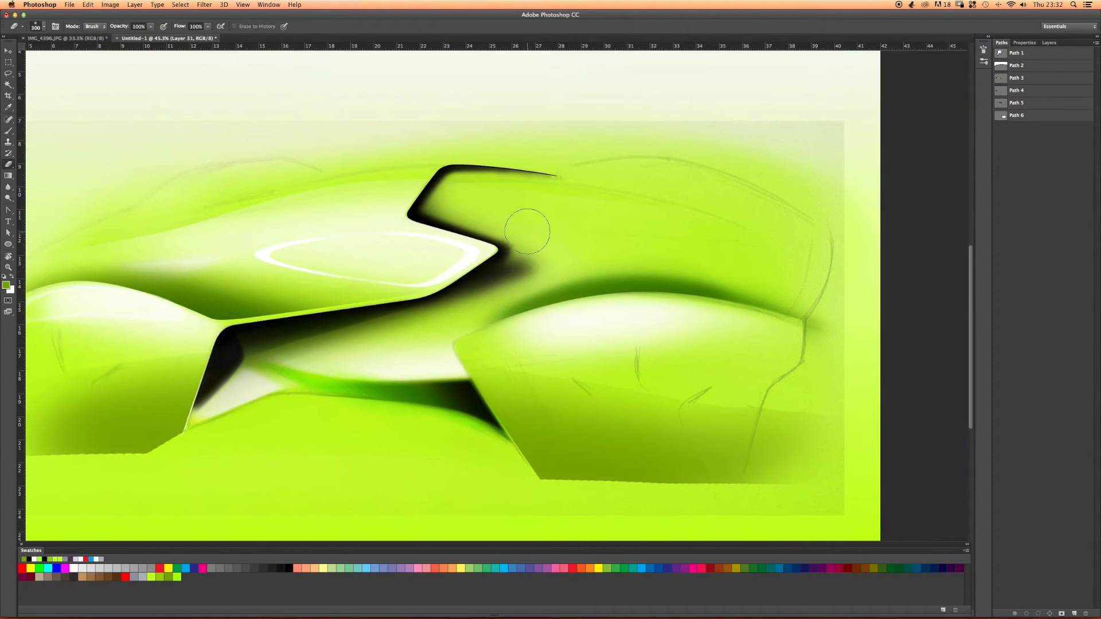
Paint a broad dark green band along the rear shoulder on a new layer with a 200 px brush.
key("b")
left_click(1050, 42)
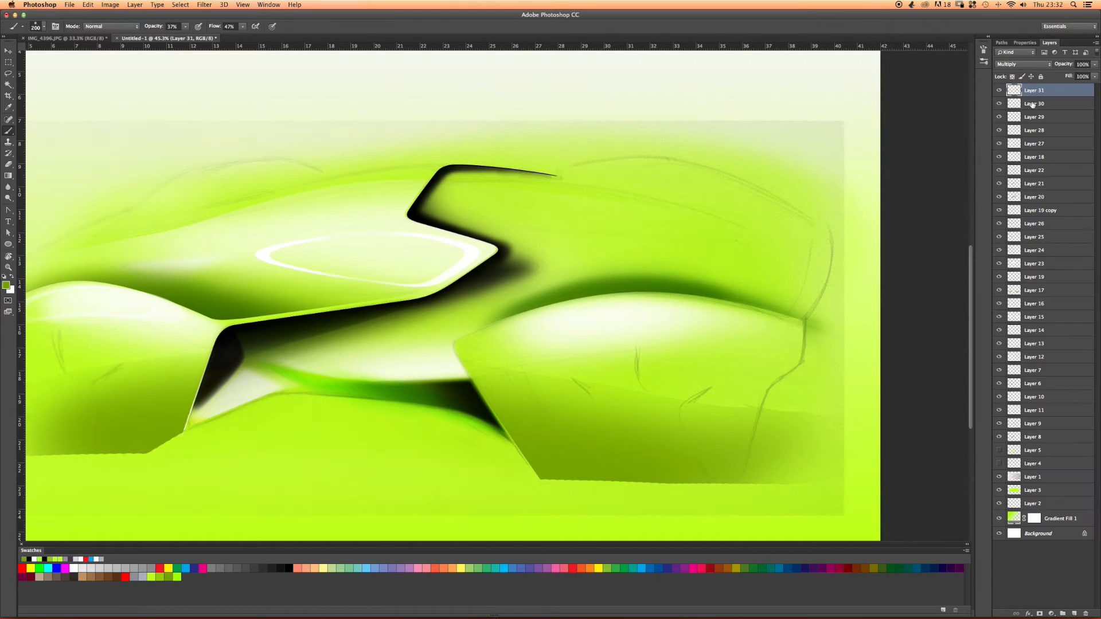
left_click(1074, 615)
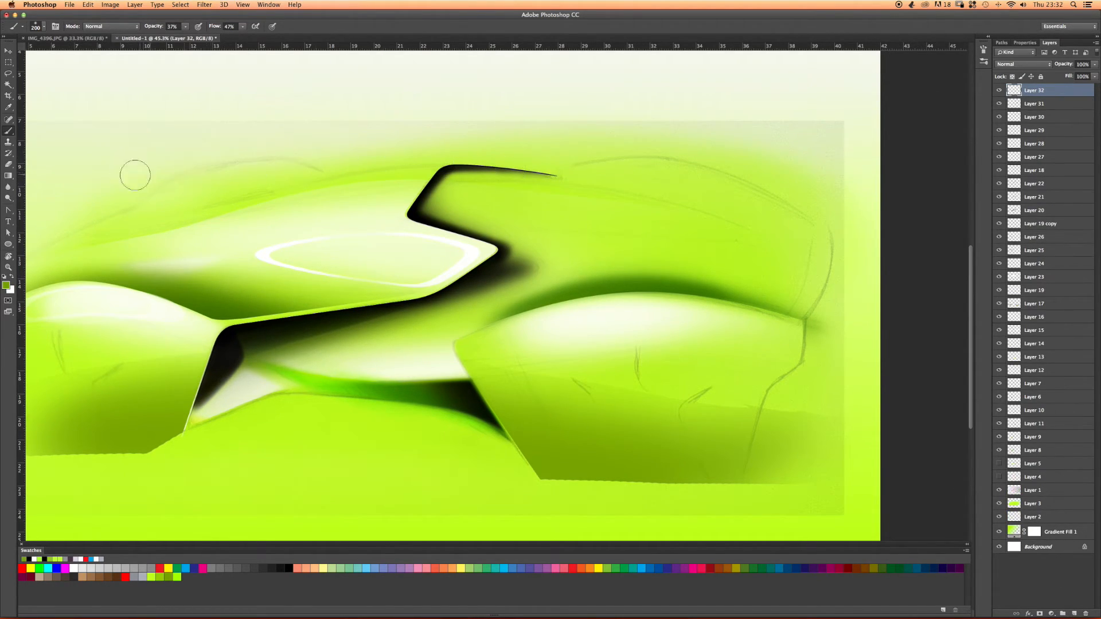
mouse_move(513, 179)
left_mouse_down()
mouse_move(696, 213)
mouse_move(669, 206)
mouse_move(849, 267)
left_mouse_up()
left_click_drag(513, 174, 843, 262)
mouse_move(492, 171)
left_mouse_down()
mouse_move(895, 271)
mouse_move(802, 252)
mouse_move(877, 275)
left_mouse_up()
left_click_drag(432, 176, 921, 307)
left_click_drag(466, 161, 923, 281)
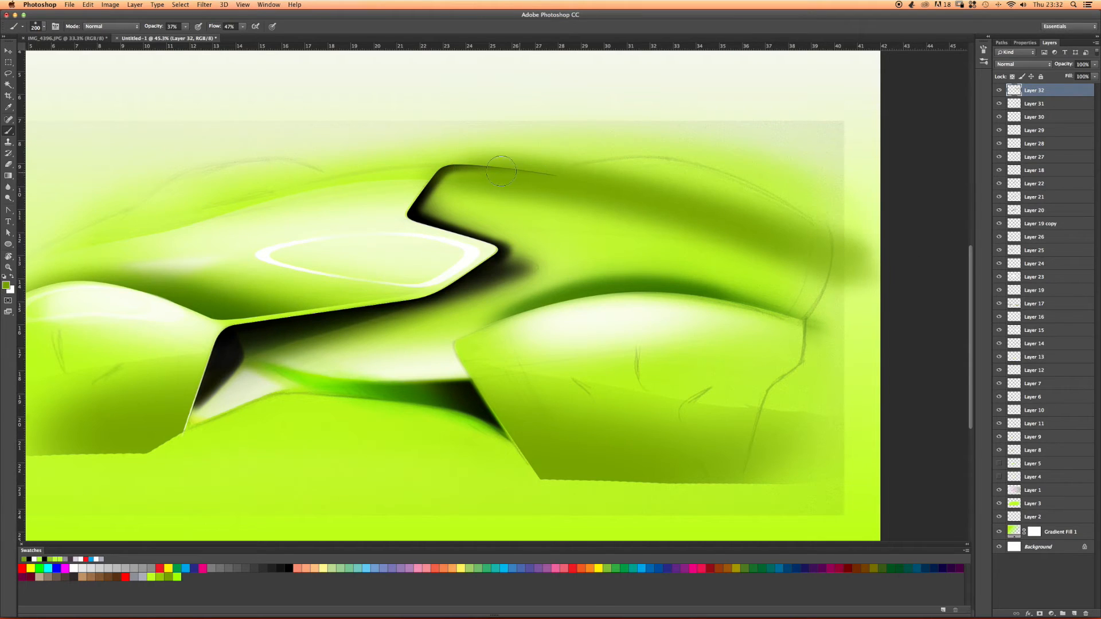
Trim the lower and upper edges of the shoulder band with a 300 px eraser, leaving a narrow tapering curve.
key("e")
left_click_drag(460, 207, 818, 279)
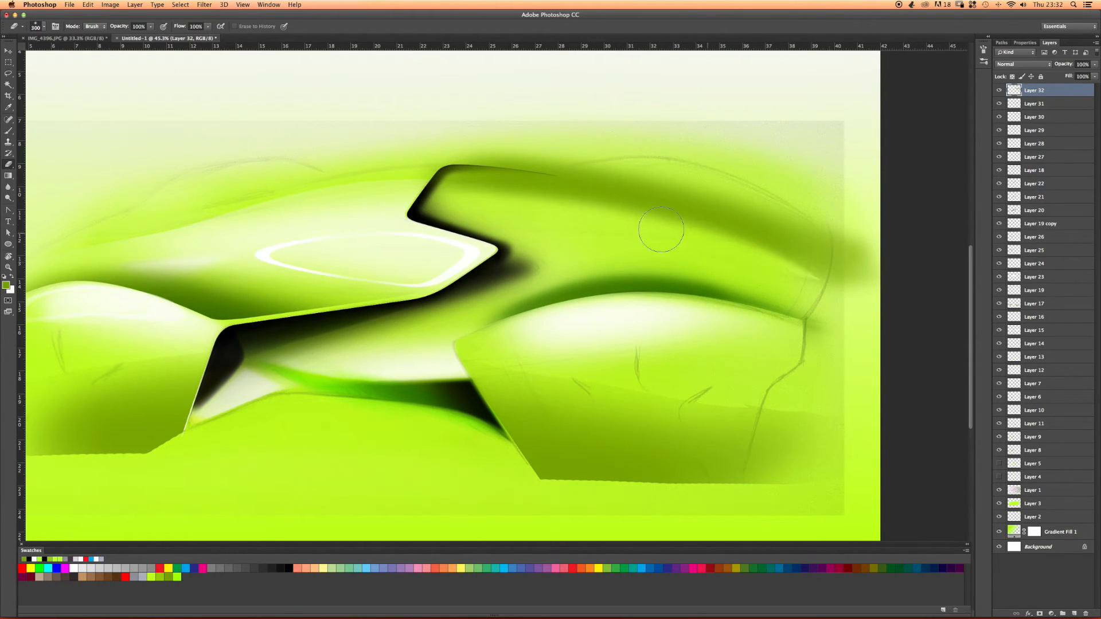
right_click(661, 243)
mouse_move(421, 223)
left_mouse_down()
mouse_move(468, 215)
mouse_move(917, 315)
left_mouse_up()
left_click_drag(626, 241, 949, 330)
mouse_move(437, 147)
left_mouse_down()
mouse_move(535, 143)
mouse_move(801, 172)
left_mouse_up()
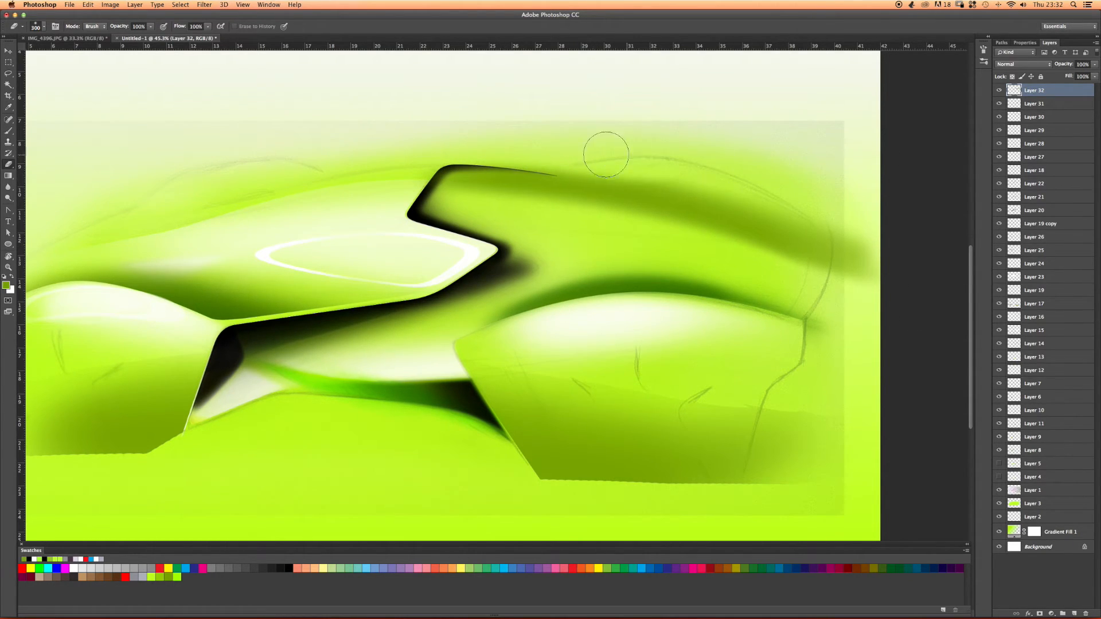
Move Layer 32 directly above Layer 23 and lower its opacity to 53%.
left_click_drag(1031, 92, 1018, 267)
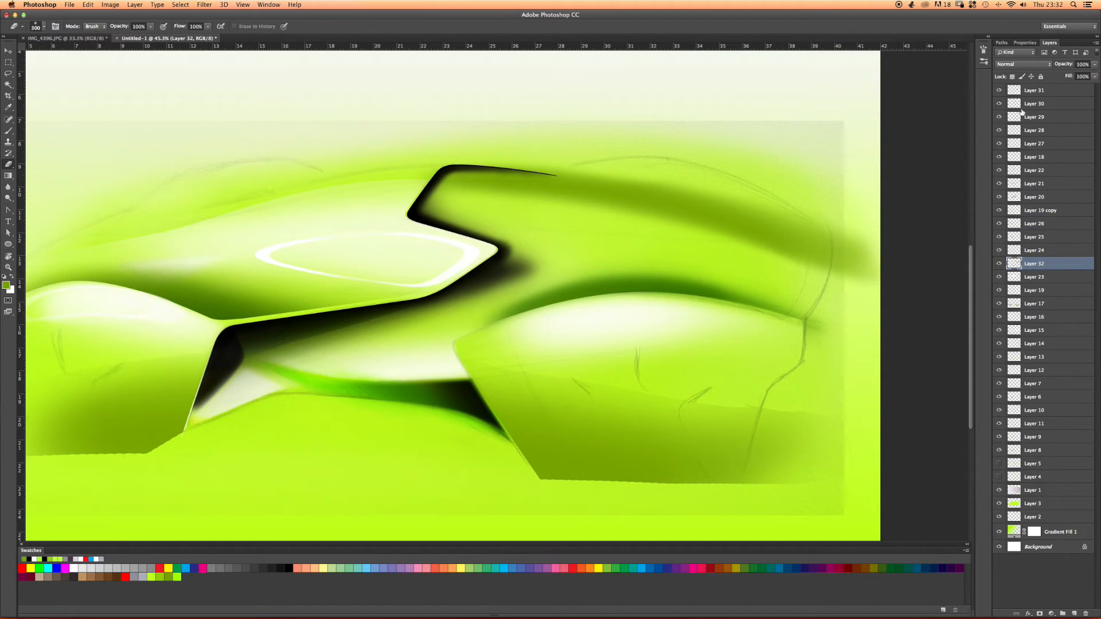
left_click(1096, 67)
left_click_drag(1077, 75, 1078, 75)
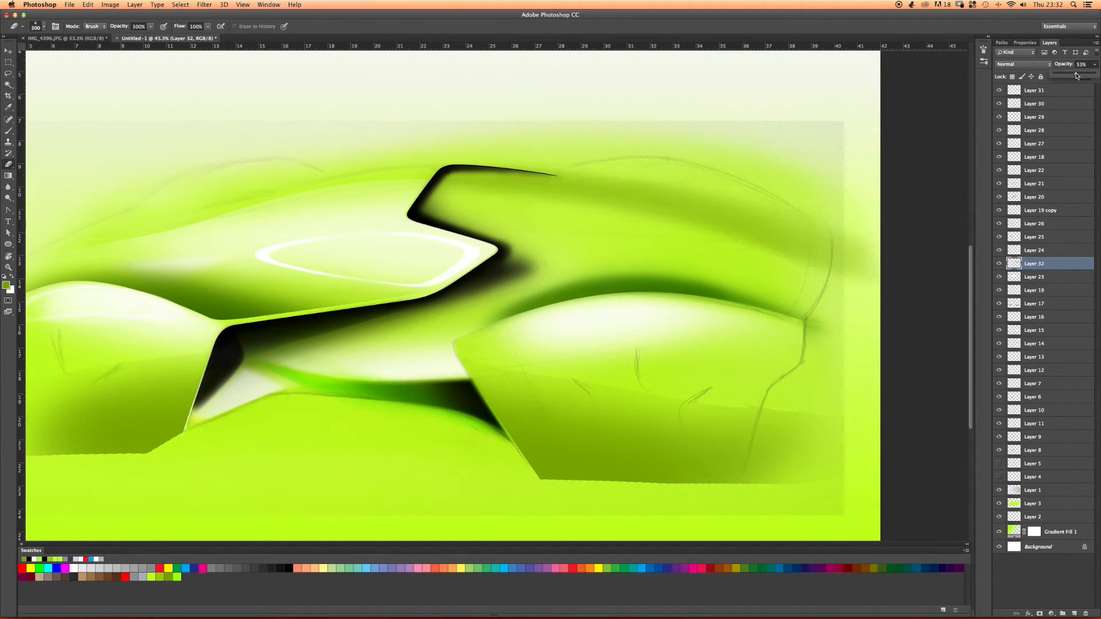
Paint thin forked green lines behind the black roof edge on a new layer with a 35 px brush.
left_click(1074, 615)
left_click(1074, 614)
key("b")
key("bracketleft")
key("bracketleft")
key("bracketleft")
key("bracketleft")
key("bracketleft")
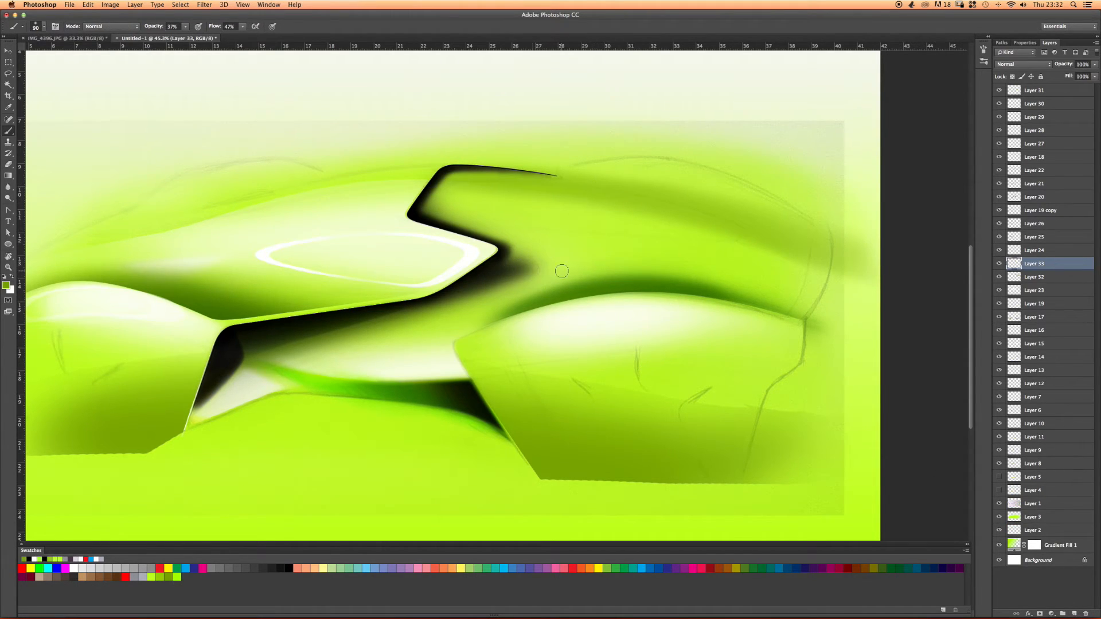
key("bracketleft")
mouse_move(561, 176)
left_mouse_down()
mouse_move(689, 203)
mouse_move(622, 184)
left_mouse_up()
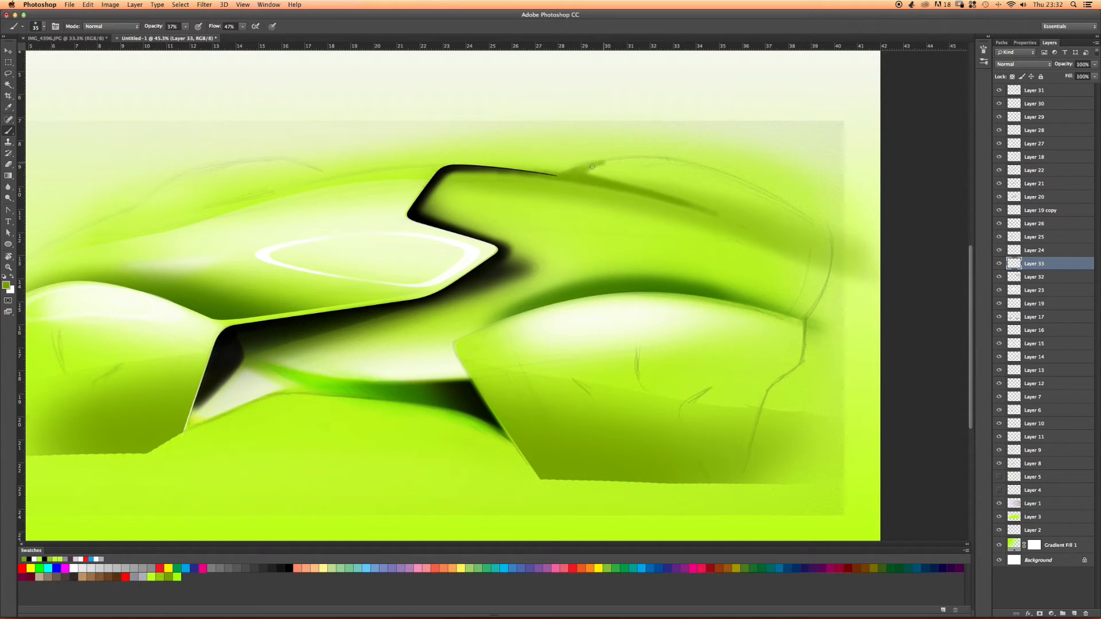
left_click_drag(575, 172, 670, 161)
left_click_drag(596, 164, 717, 171)
Fade the rear ends of the forked green lines with a soft 600 to 800 px eraser.
key("e")
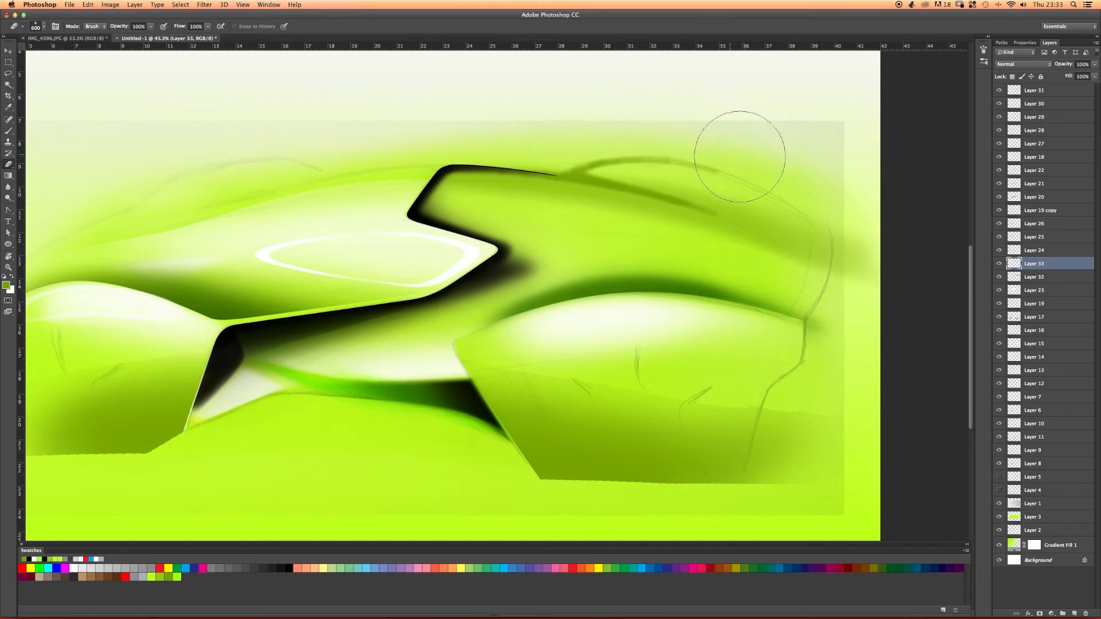
left_click_drag(782, 196, 762, 198)
mouse_move(694, 157)
left_mouse_down()
mouse_move(552, 129)
mouse_move(648, 132)
mouse_move(609, 129)
left_mouse_up()
left_click_drag(828, 229, 587, 117)
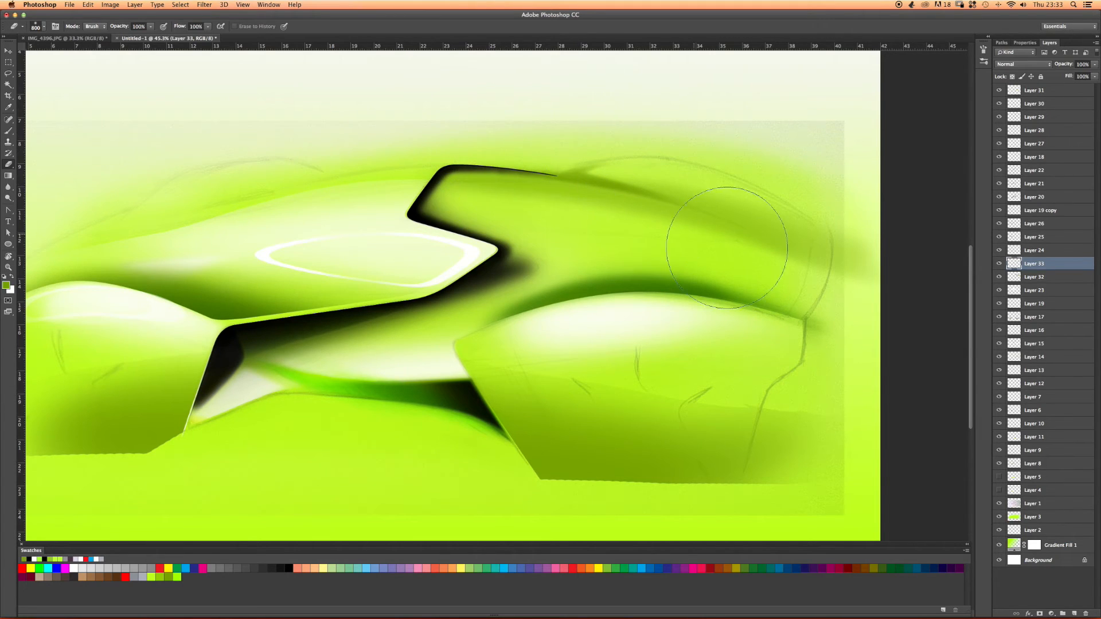
Repaint the forked roof lines with a 20 px brush on a new layer, and set Layer 34 to Multiply.
left_click(1071, 614)
key("b")
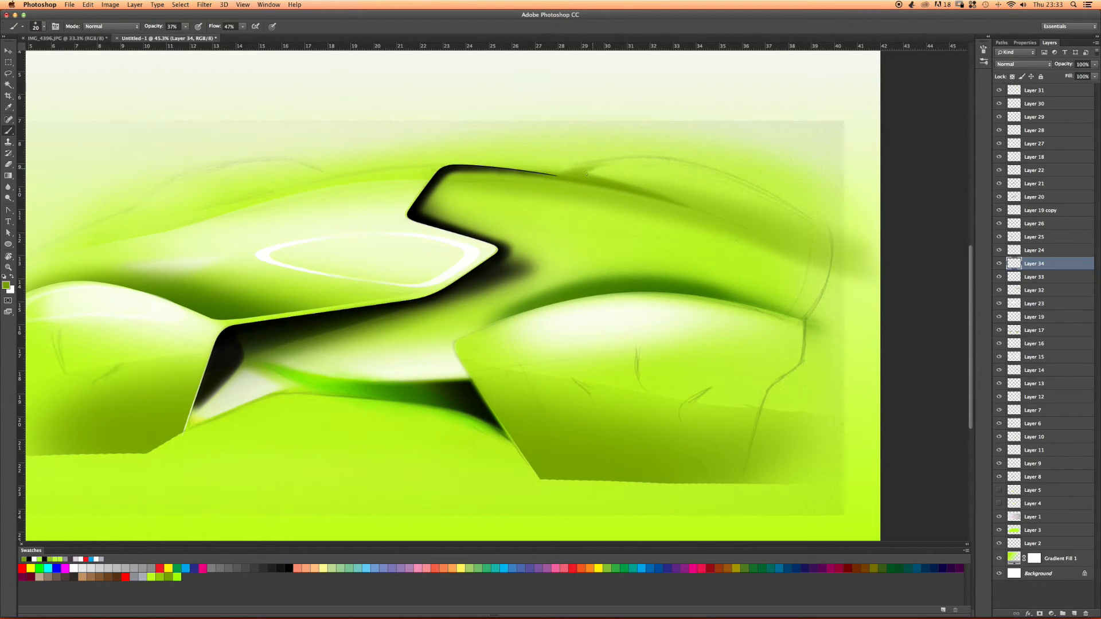
mouse_move(590, 172)
left_mouse_down()
mouse_move(735, 166)
mouse_move(597, 167)
mouse_move(705, 169)
mouse_move(633, 162)
left_mouse_up()
left_click_drag(700, 166, 595, 168)
left_click(1010, 64)
left_click(1010, 96)
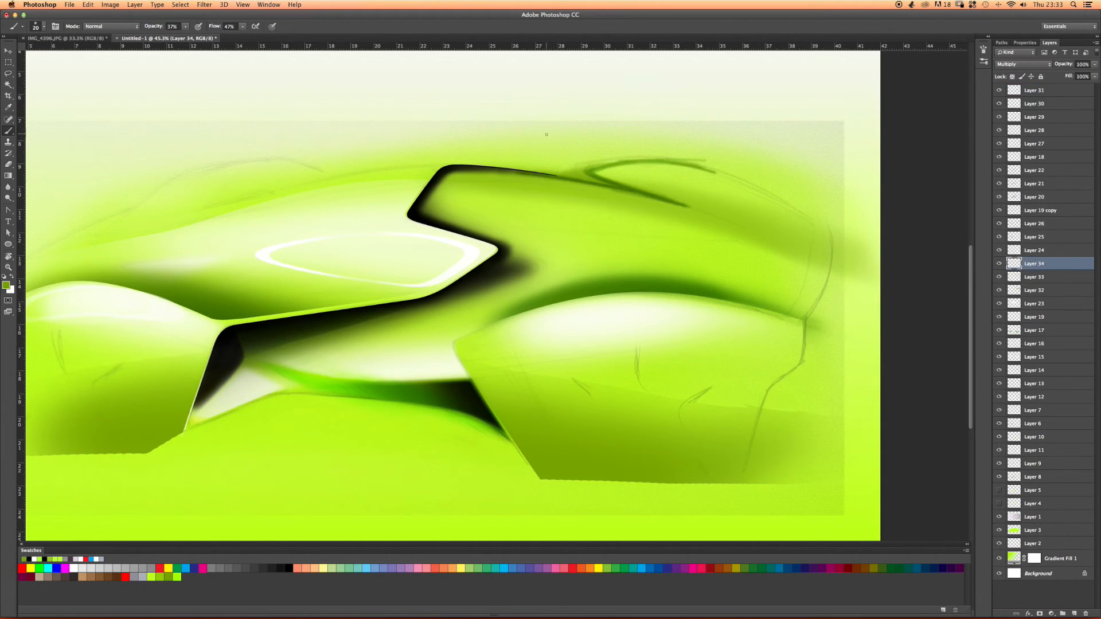
Fade the rear ends of the Multiply roof lines with an 800 px eraser.
key("e")
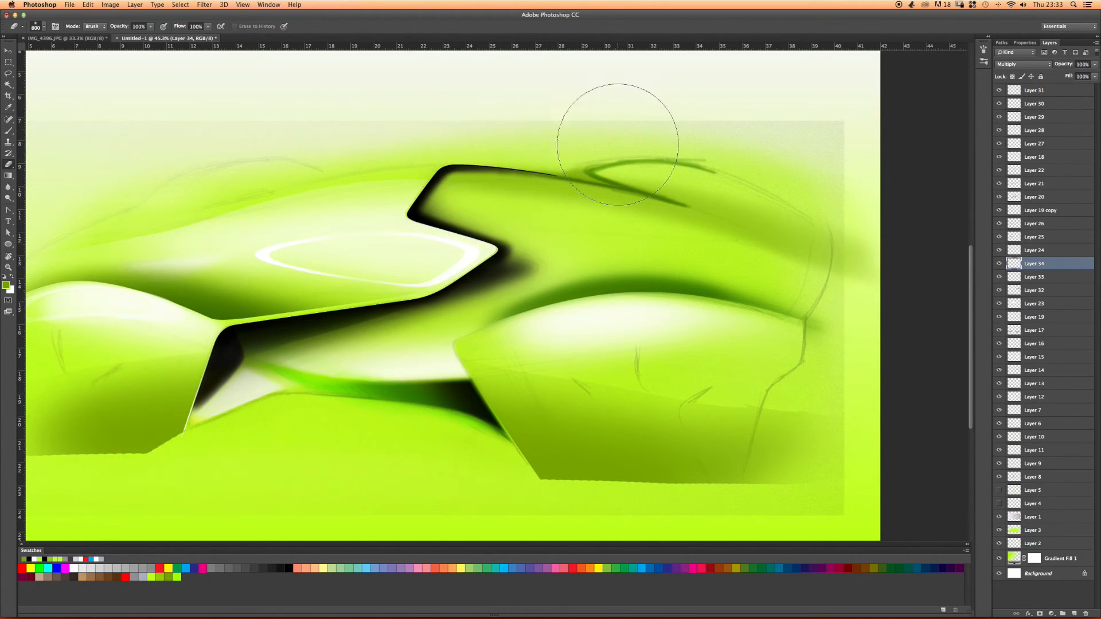
mouse_move(625, 105)
left_mouse_down()
mouse_move(803, 142)
mouse_move(785, 151)
mouse_move(636, 112)
mouse_move(696, 143)
mouse_move(708, 174)
mouse_move(749, 209)
left_mouse_up()
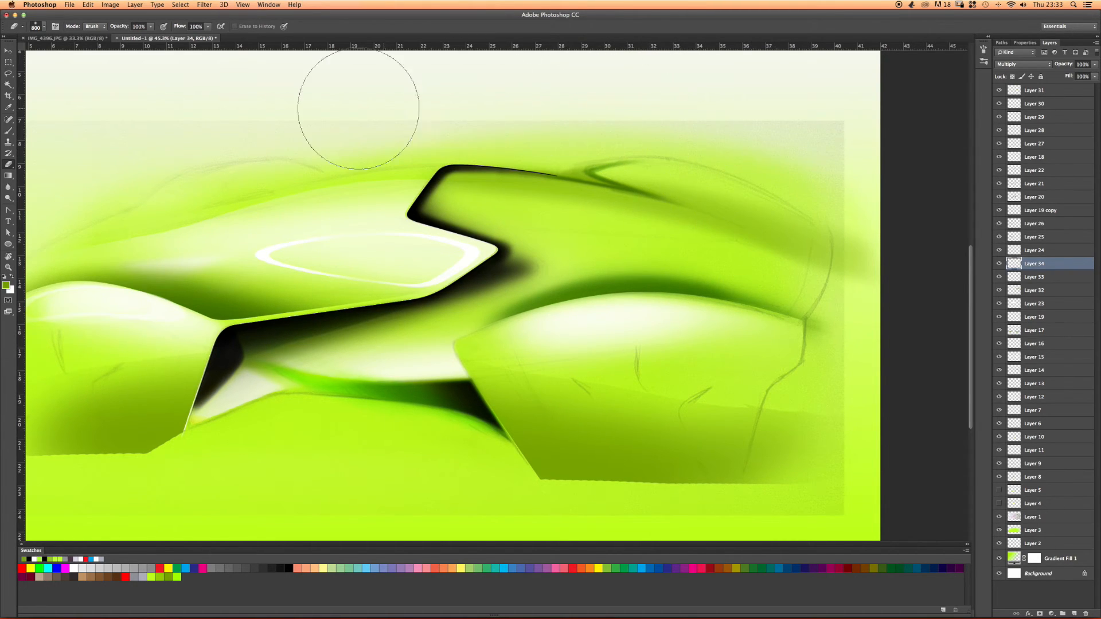
key("z")
mouse_move(596, 171)
left_mouse_down()
mouse_move(521, 170)
mouse_move(559, 168)
mouse_move(548, 168)
left_mouse_up()
key("e")
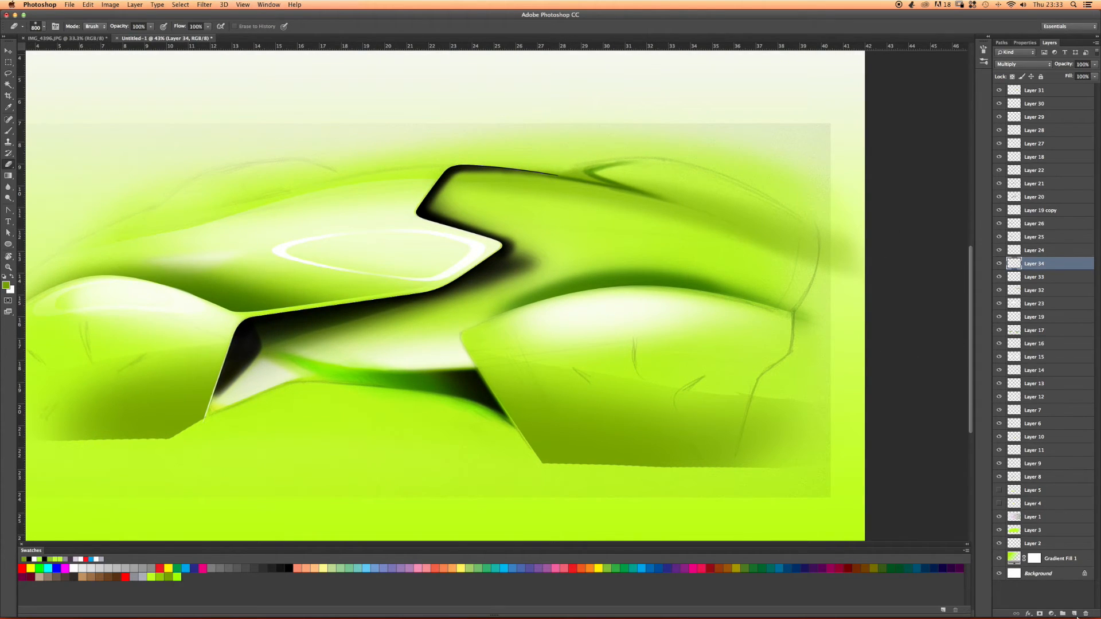
Paint a soft white highlight inside the rear roof fork on a new layer with a 150 px brush.
left_click(1076, 616)
key("b")
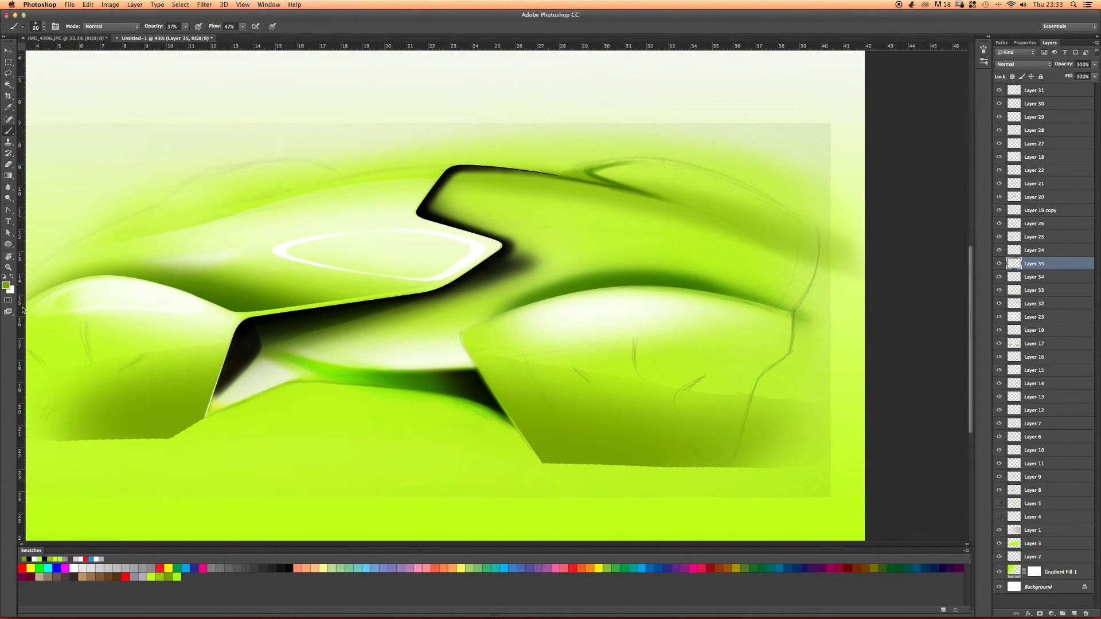
left_click(15, 277)
key("bracketright")
key("bracketright")
key("bracketright")
key("bracketright")
key("bracketright")
key("bracketright")
right_click(658, 177)
mouse_move(641, 170)
left_mouse_down()
mouse_move(670, 183)
mouse_move(632, 175)
mouse_move(684, 179)
mouse_move(611, 172)
mouse_move(805, 209)
left_mouse_up()
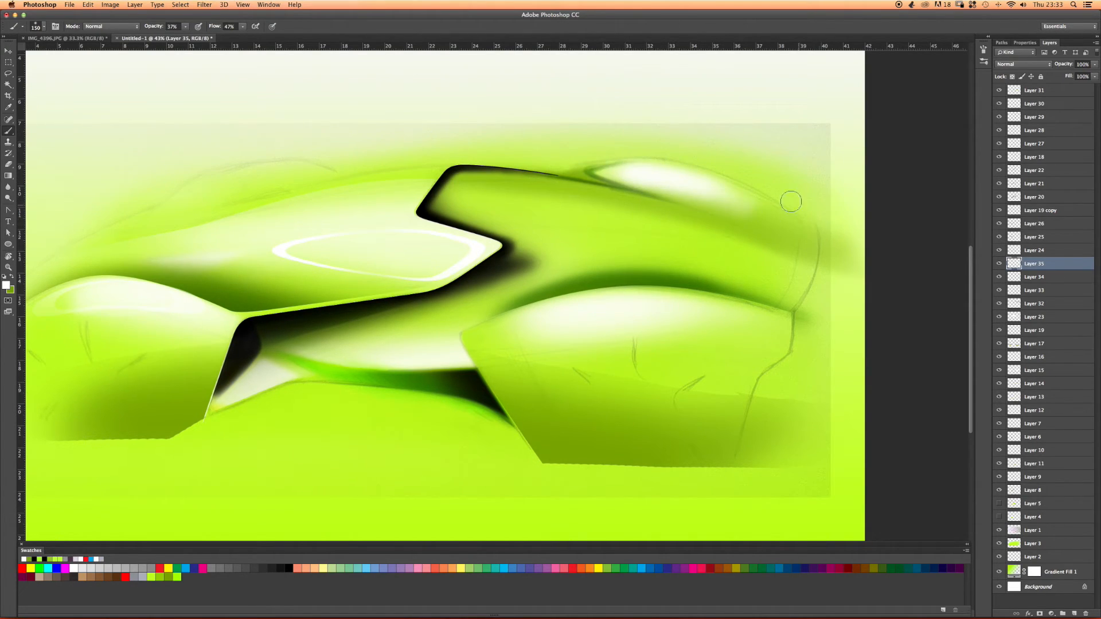
Trim the lower and rear edges of the white roof highlight with a 250 px eraser.
key("e")
key("bracketleft")
key("bracketleft")
key("bracketleft")
key("bracketleft")
key("bracketleft")
key("bracketleft")
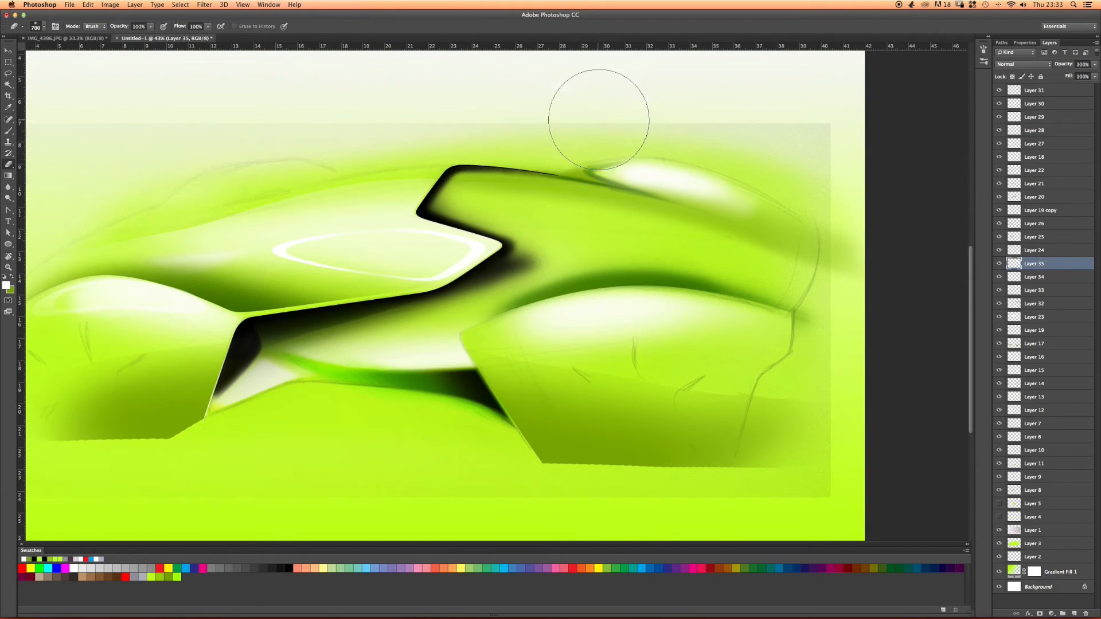
left_click_drag(757, 212, 711, 204)
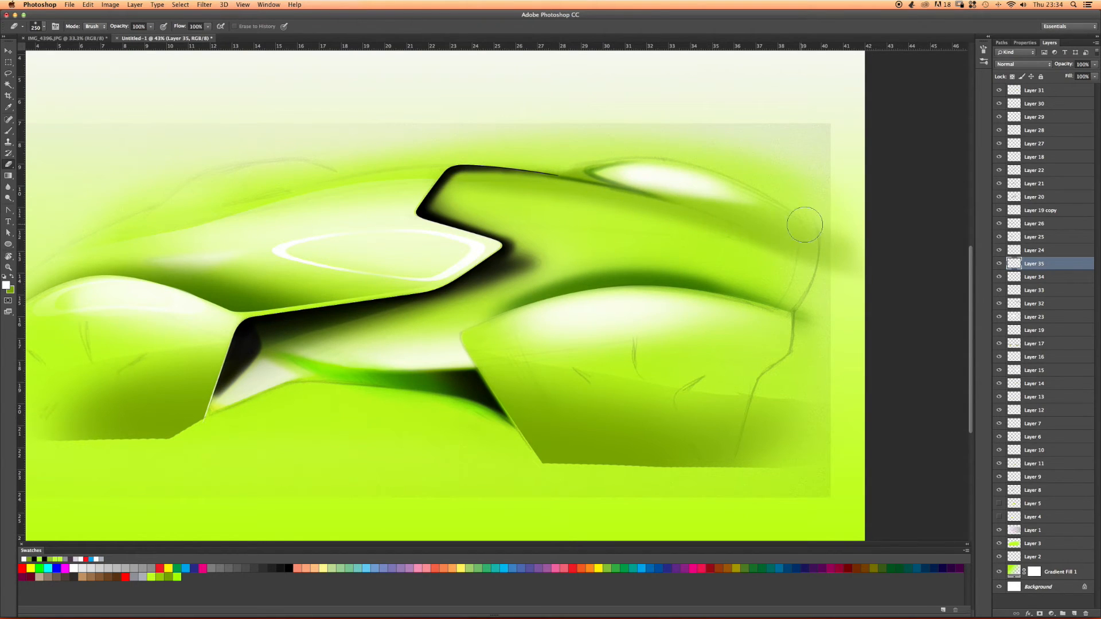
left_click_drag(824, 217, 534, 186)
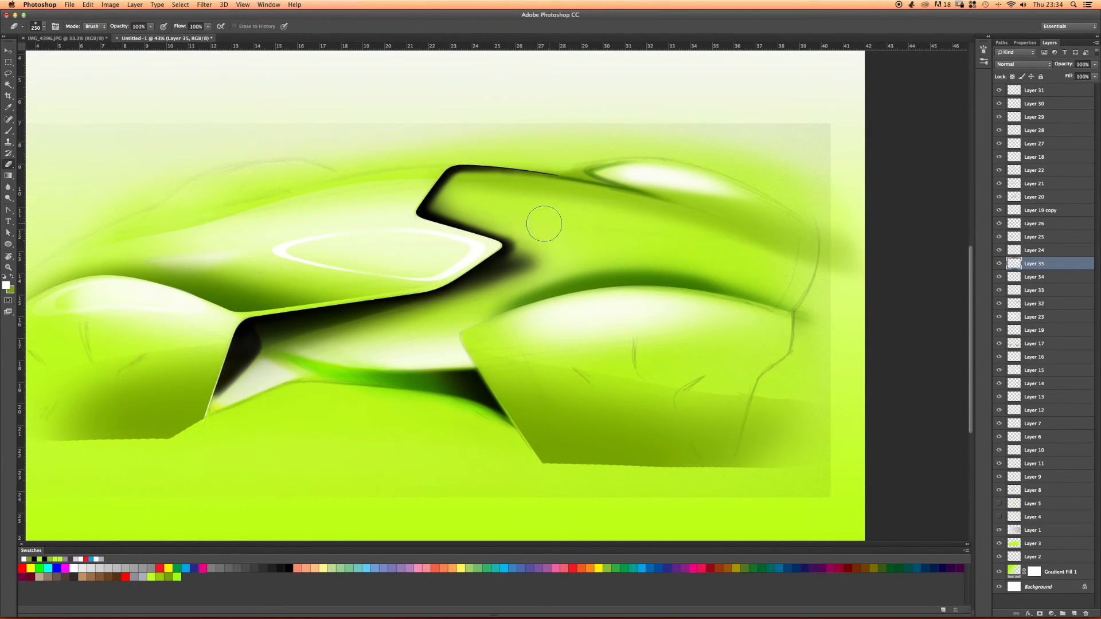
Add a new layer directly above the white roof highlight's layer.
key("z")
left_click(571, 226, "alt")
key("e")
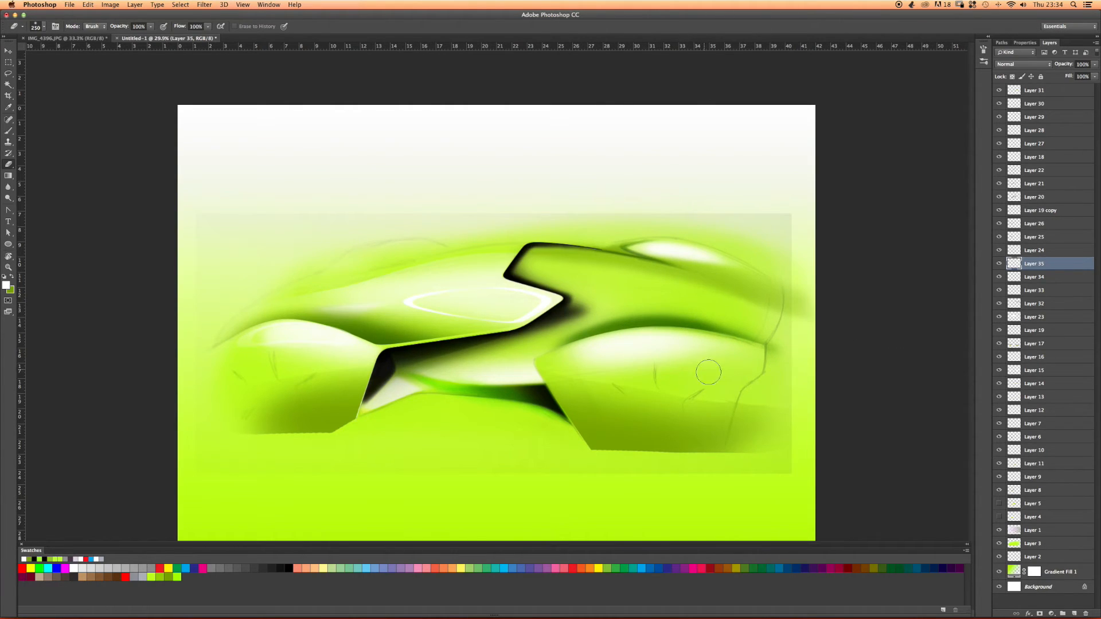
left_click(1075, 614)
key("z")
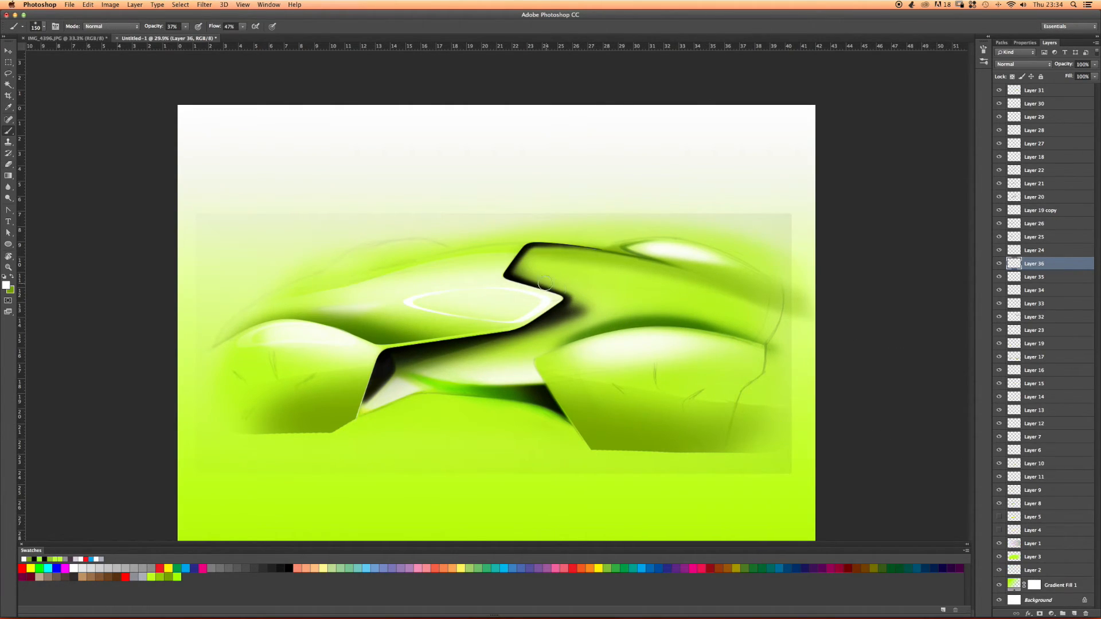
left_click_drag(536, 281, 596, 280)
key("b")
left_click_drag(682, 336, 473, 285)
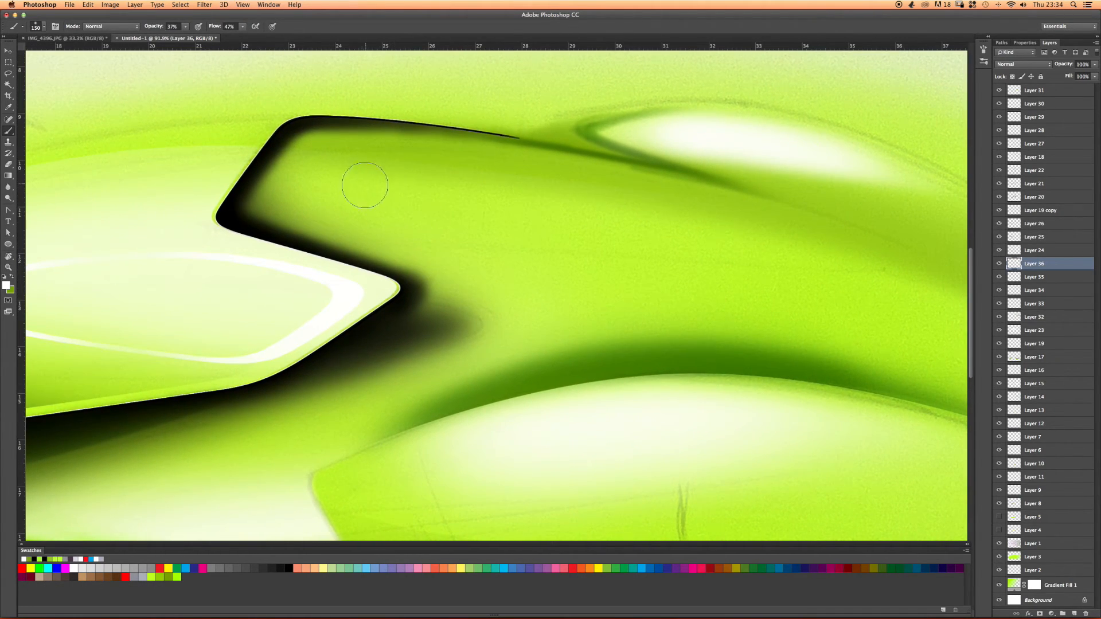
Draw a closed pen path from the black roof notch around the dark shadow's tip and down across the rear wheel panel.
key("p")
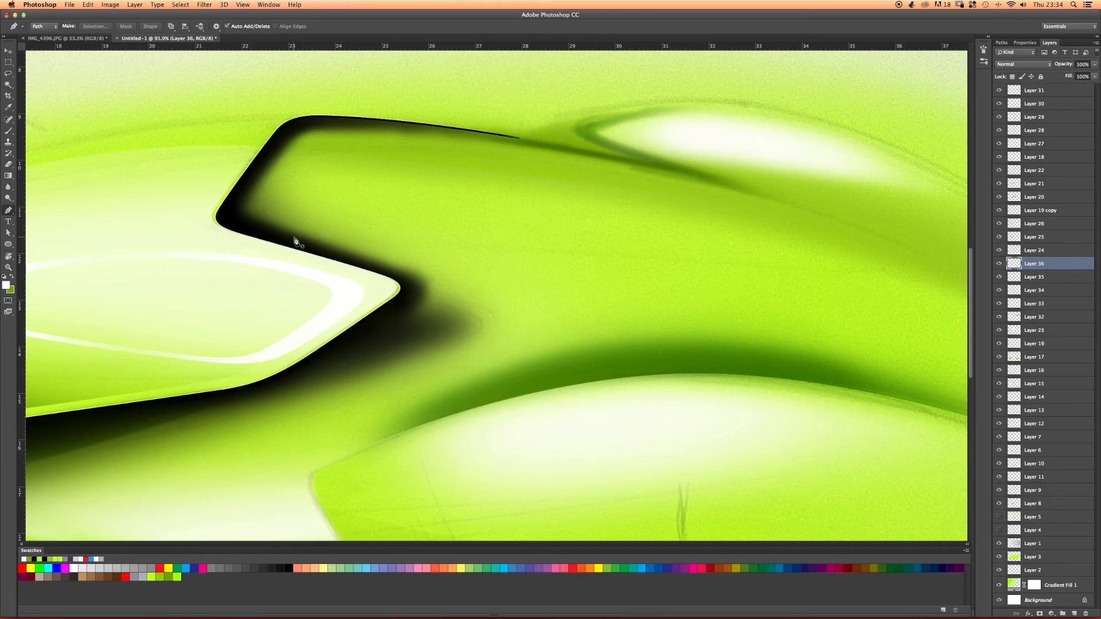
left_click(252, 227)
left_click(537, 268)
left_click(540, 323)
left_click(444, 368)
left_click(463, 413)
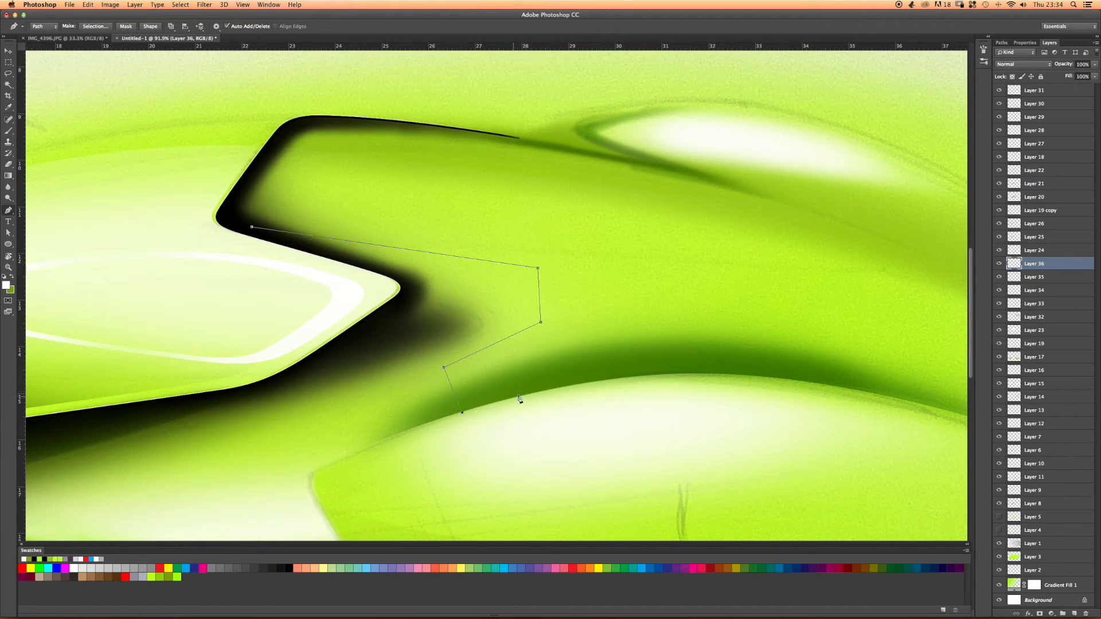
left_click(737, 377)
left_click(790, 498)
left_click(344, 523)
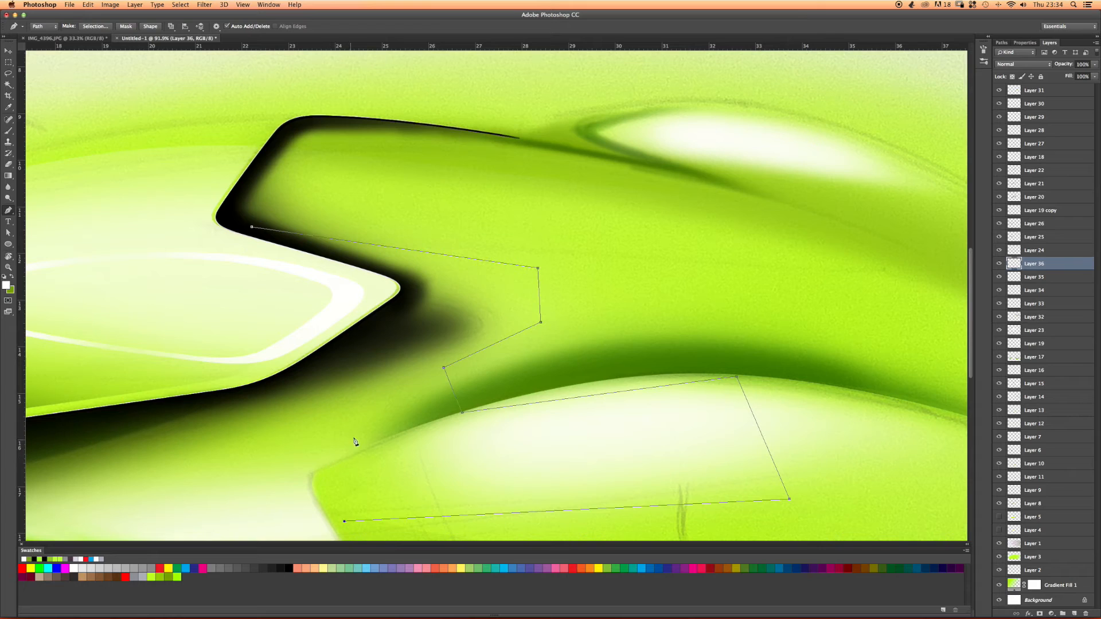
left_click(433, 362)
left_click(500, 303)
left_click(238, 249)
left_click(252, 227)
Convert the path's corner points to smooth curves at the roof notch, around the dark shadow and along the rear wheel panel.
key("a")
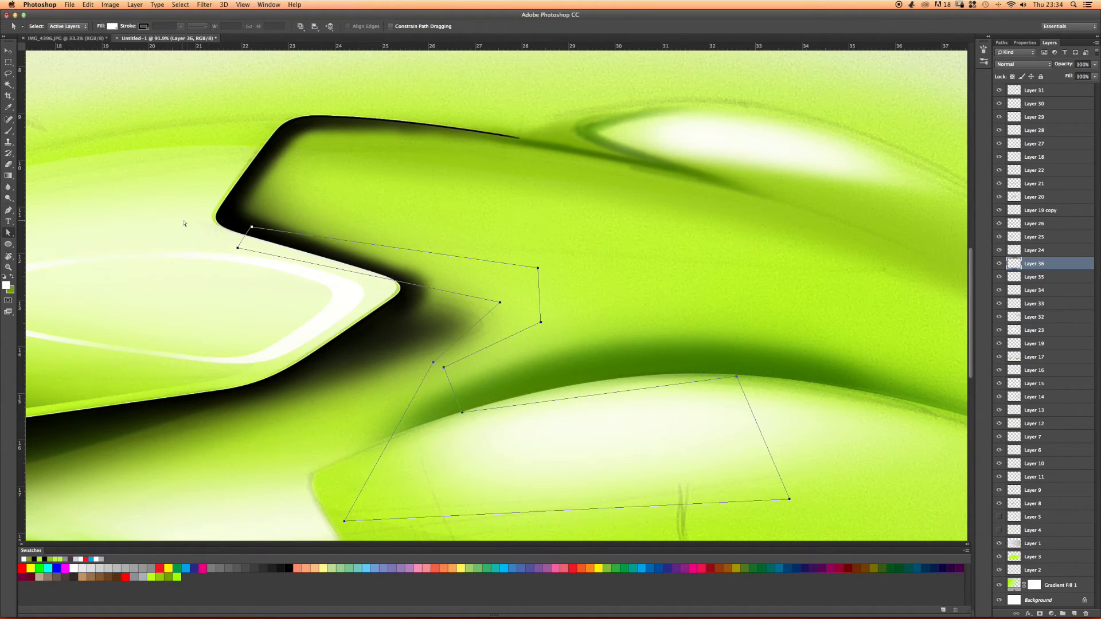
left_click_drag(245, 239, 197, 223)
left_click(9, 210)
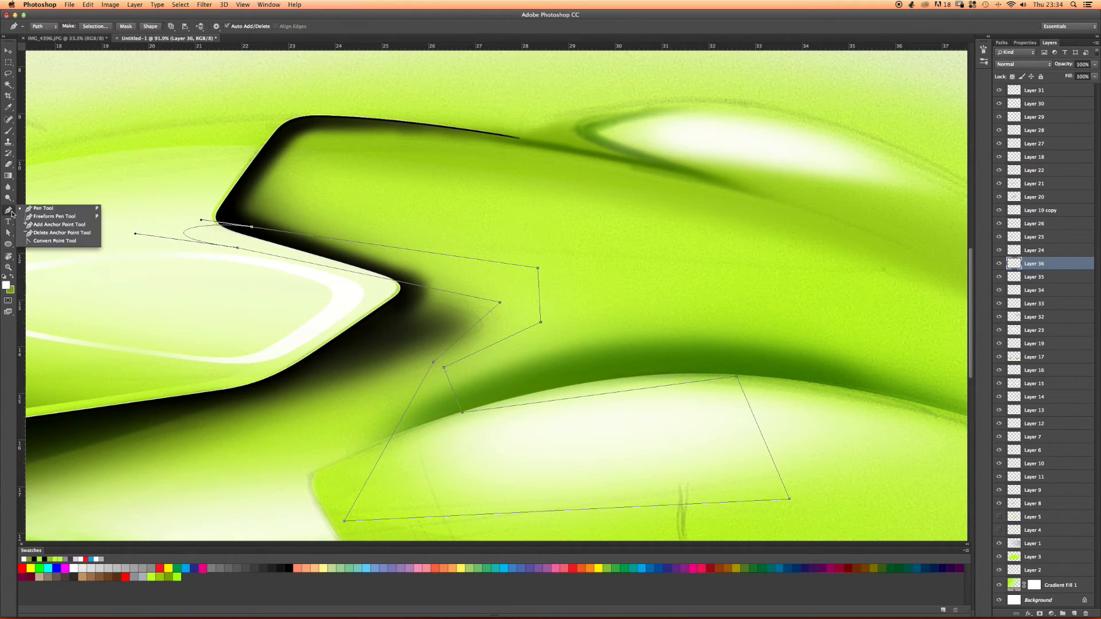
left_click(38, 241)
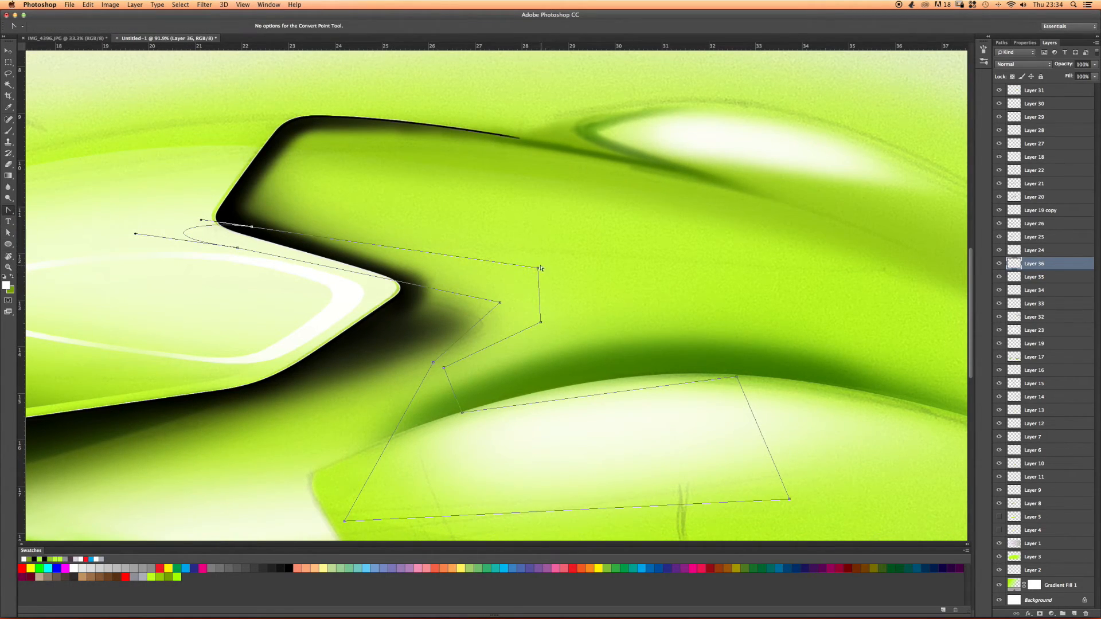
left_click_drag(538, 269, 614, 279)
left_click_drag(541, 323, 474, 348)
left_click_drag(496, 301, 444, 272)
left_click_drag(433, 363, 501, 426)
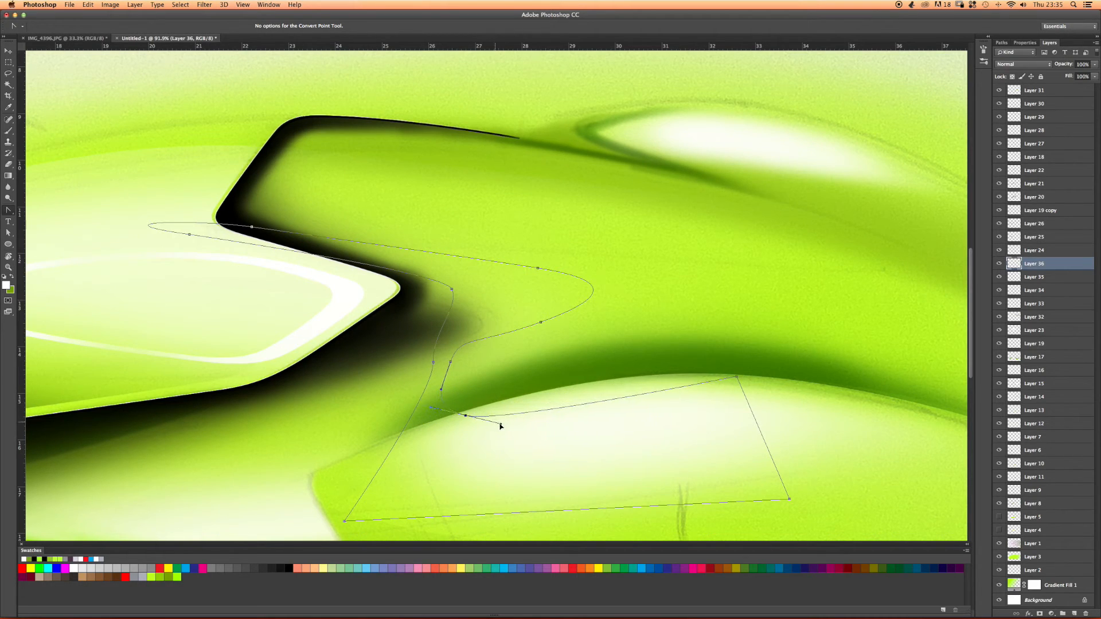
left_click_drag(345, 520, 295, 472)
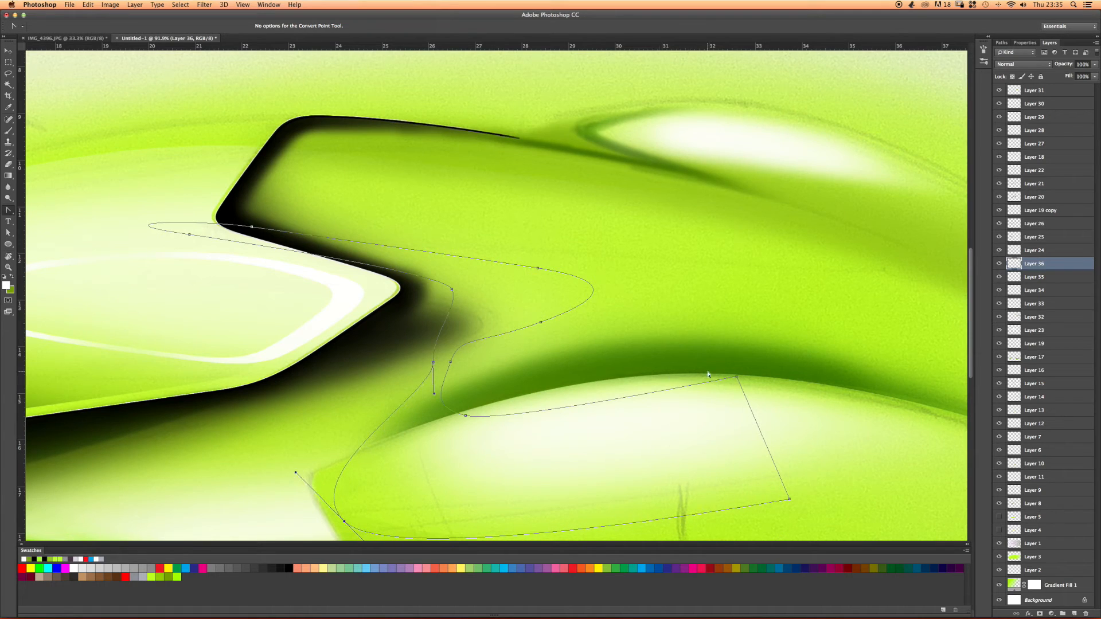
left_click_drag(737, 377, 746, 381)
Shift the path's lower fold and its handles so that it follows the front edge of the rear wheel arch.
key("a")
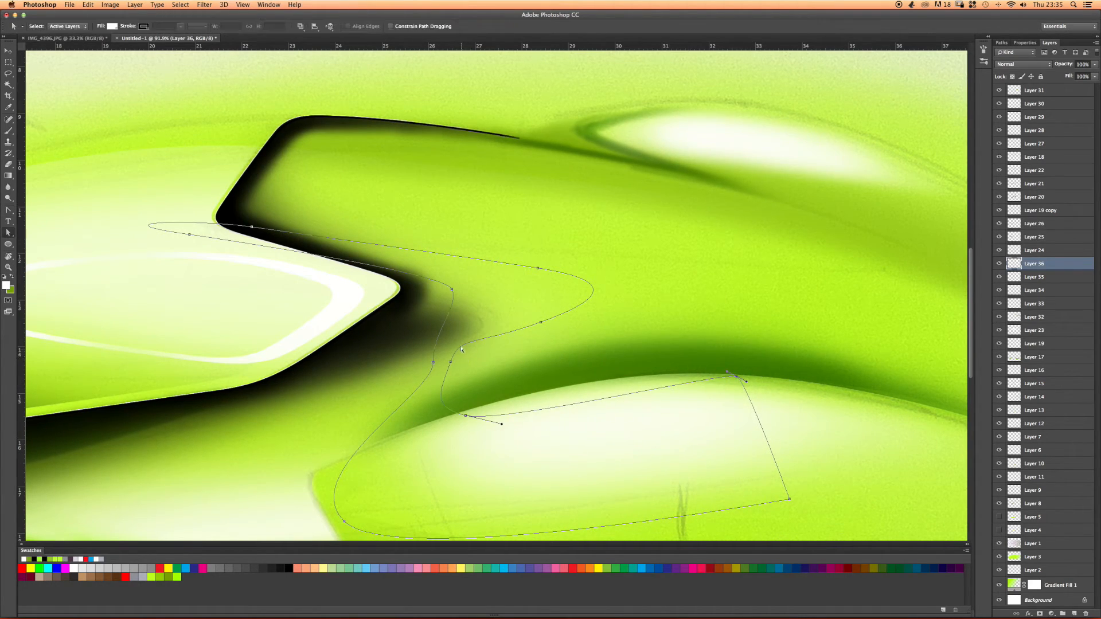
left_click_drag(455, 397, 509, 385)
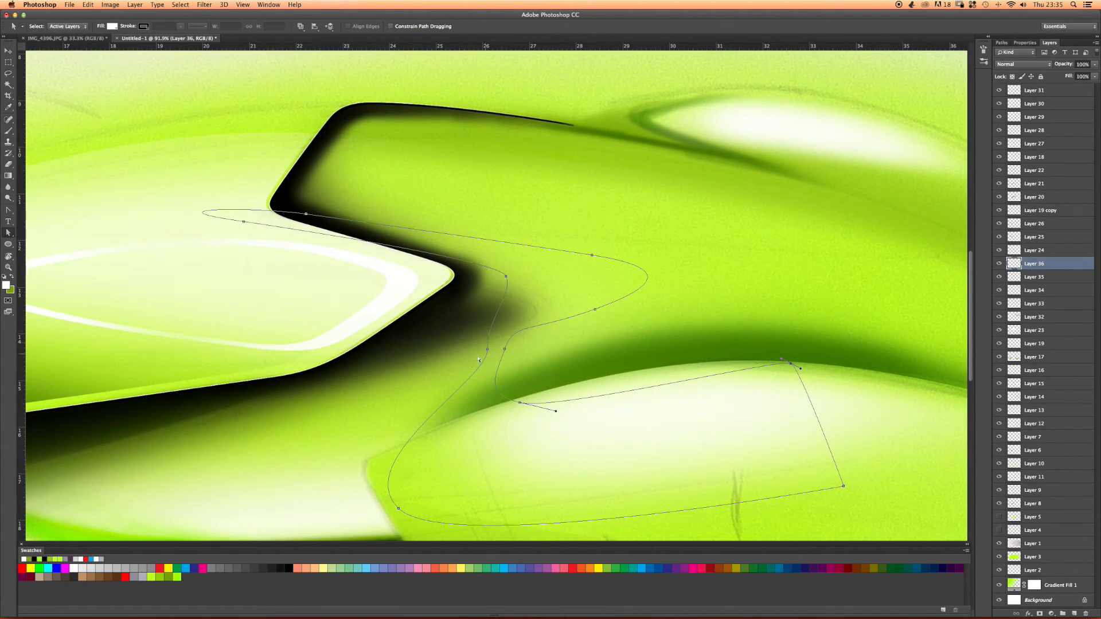
left_click_drag(519, 402, 493, 404)
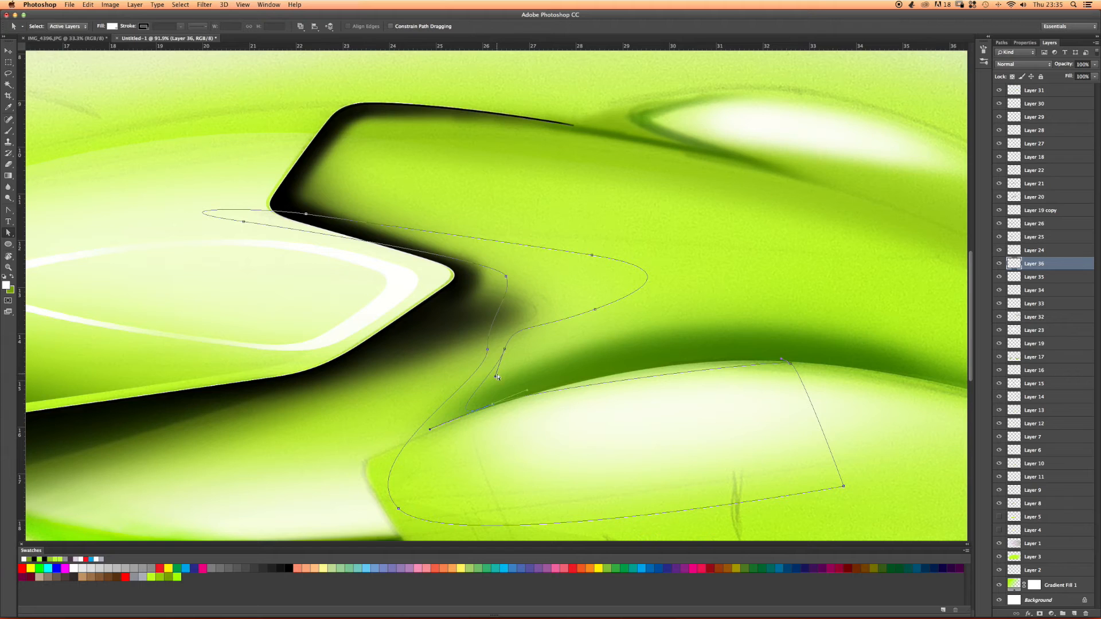
left_click_drag(496, 377, 438, 412)
Stretch the path's outer bend rearward over the dark green wheel arch shadow into a longer, narrower tip.
left_click_drag(598, 314, 647, 320)
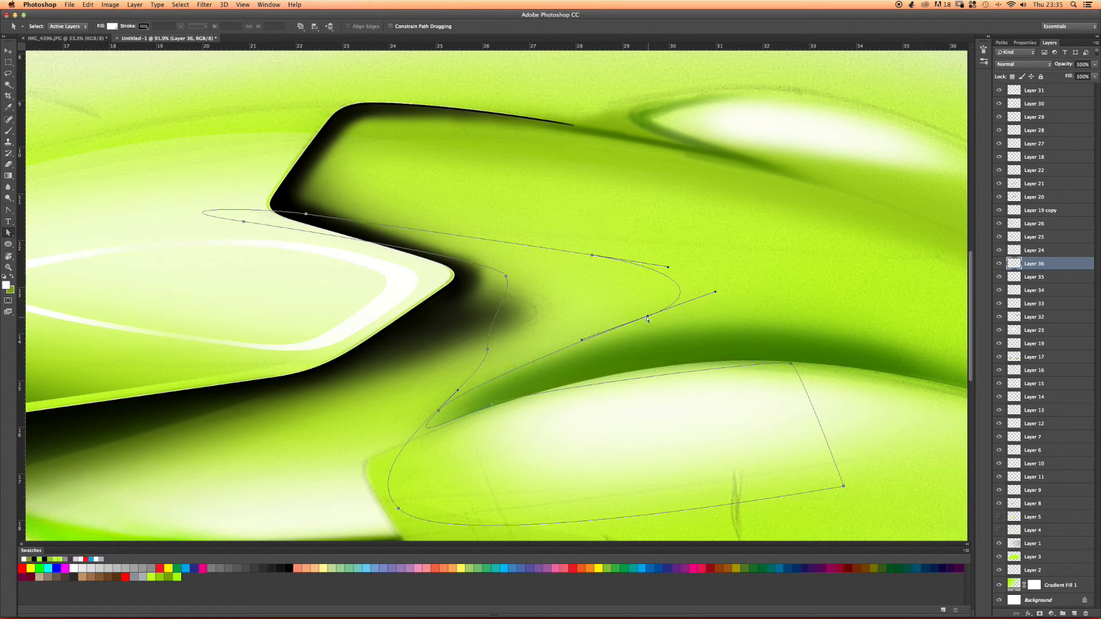
left_click(727, 299)
left_click(651, 316)
left_click_drag(647, 318, 639, 326)
left_click_drag(707, 303, 745, 301)
left_click_drag(669, 266, 772, 302)
left_click_drag(640, 326, 631, 335)
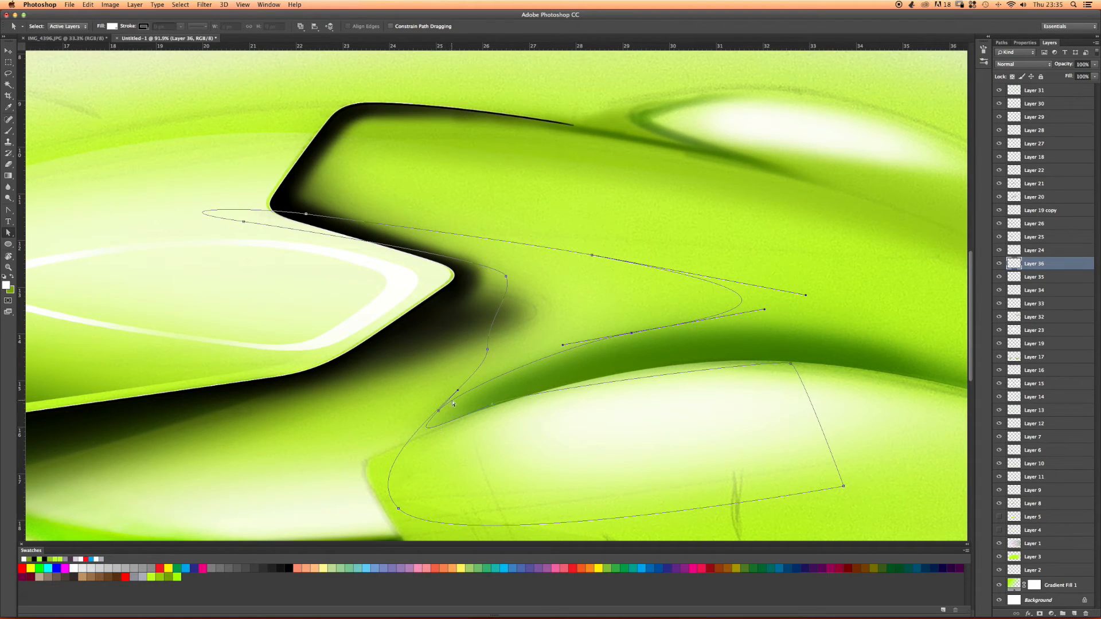
Reshape the path's inner curve to swing behind the dark shadow's tip, roughly parallel to the outer curve.
left_click(429, 424)
left_click_drag(489, 382, 383, 420)
left_click(487, 349)
left_click_drag(487, 352, 549, 350)
left_click_drag(515, 296, 757, 297)
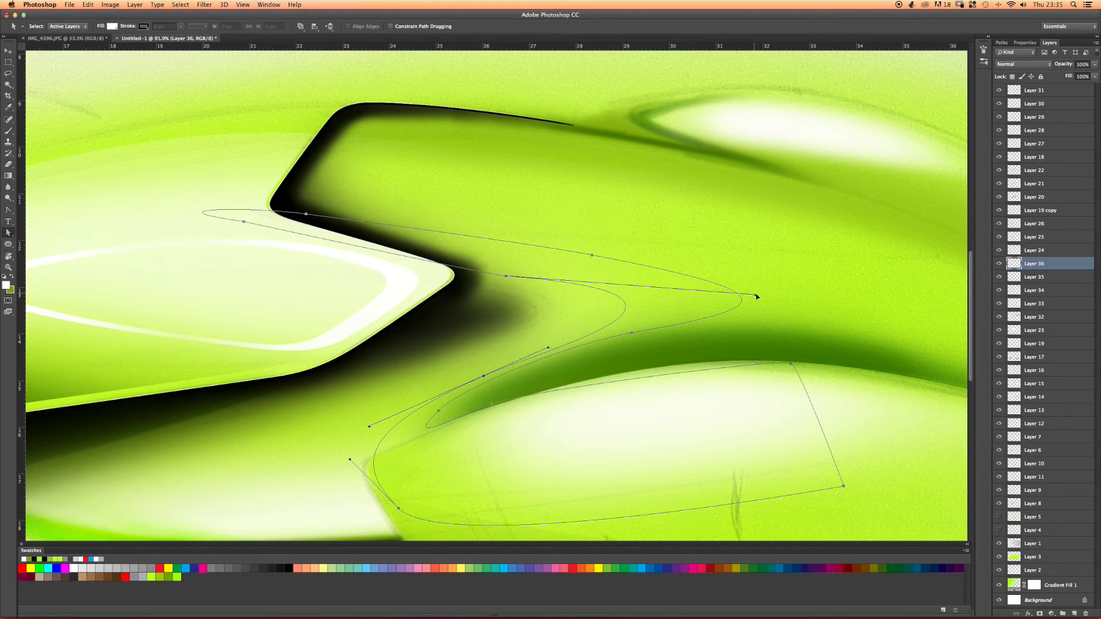
left_click_drag(505, 277, 546, 255)
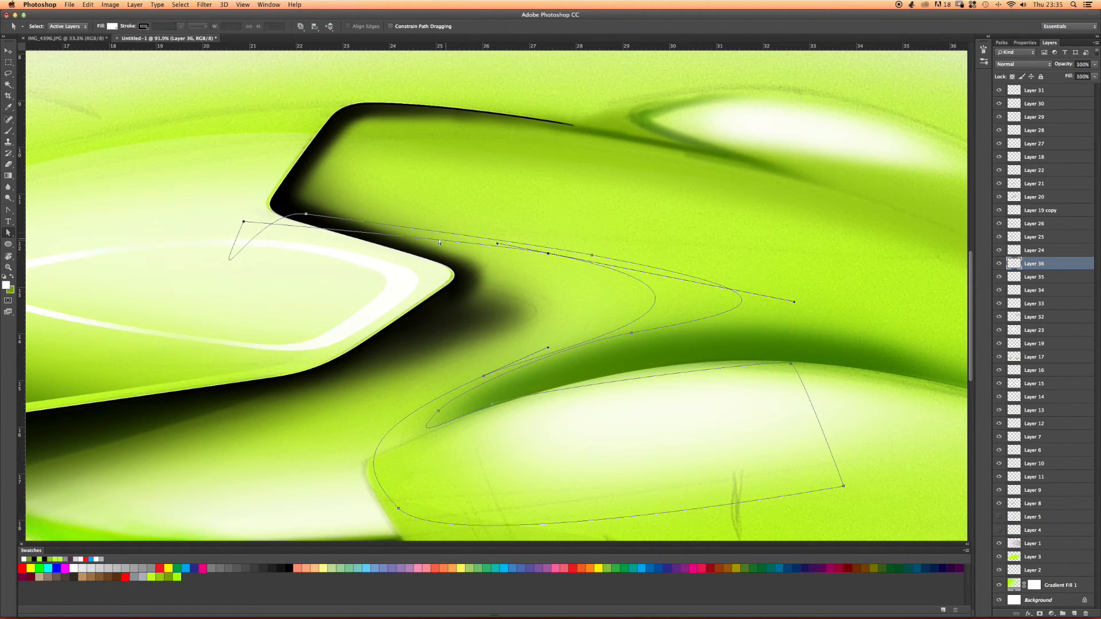
Flatten the path's front end into a thin sliver ahead of the black roof notch and smooth both edges behind it.
left_click_drag(202, 319, 27, 218)
left_click_drag(307, 215, 242, 216)
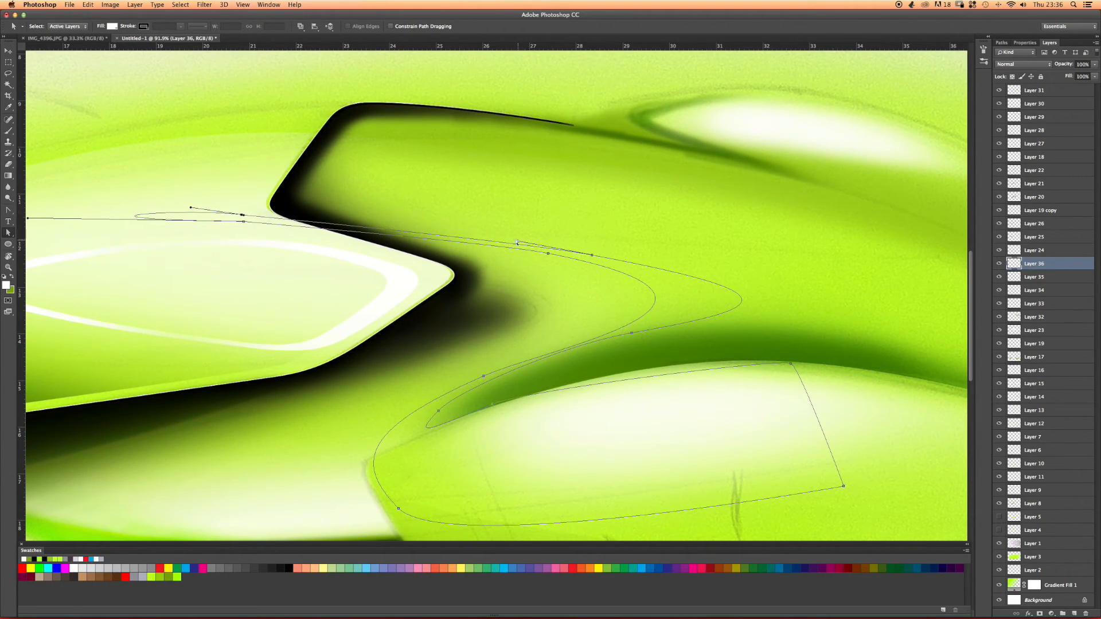
left_click(518, 243)
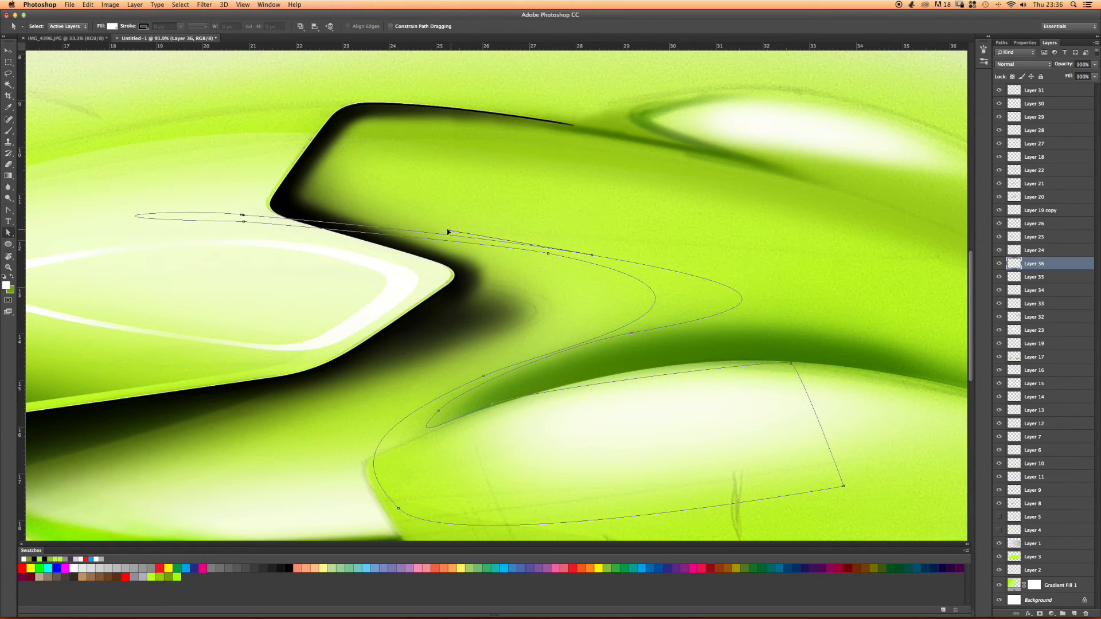
left_click(267, 225)
left_click_drag(498, 244, 411, 234)
left_click(449, 243)
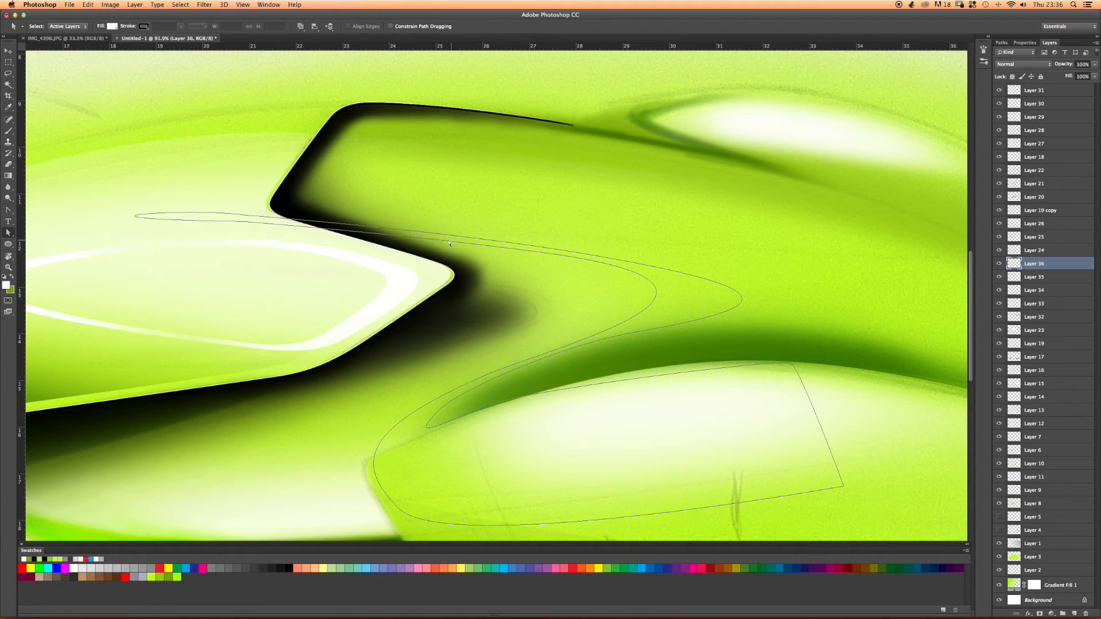
Fine-tune the handles of the inner bend and its lower anchor to even out the band between the two curves.
left_click(635, 264)
mouse_move(795, 292)
left_mouse_down()
mouse_move(829, 290)
mouse_move(813, 288)
left_mouse_up()
left_click_drag(630, 334, 630, 339)
left_click(484, 378)
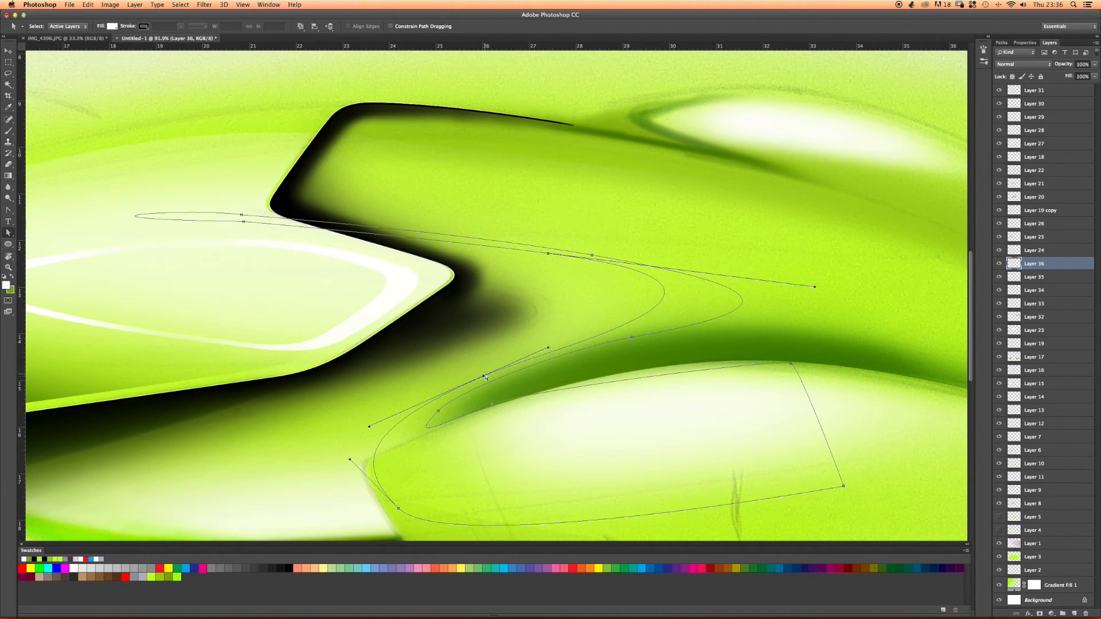
left_click_drag(549, 349, 559, 339)
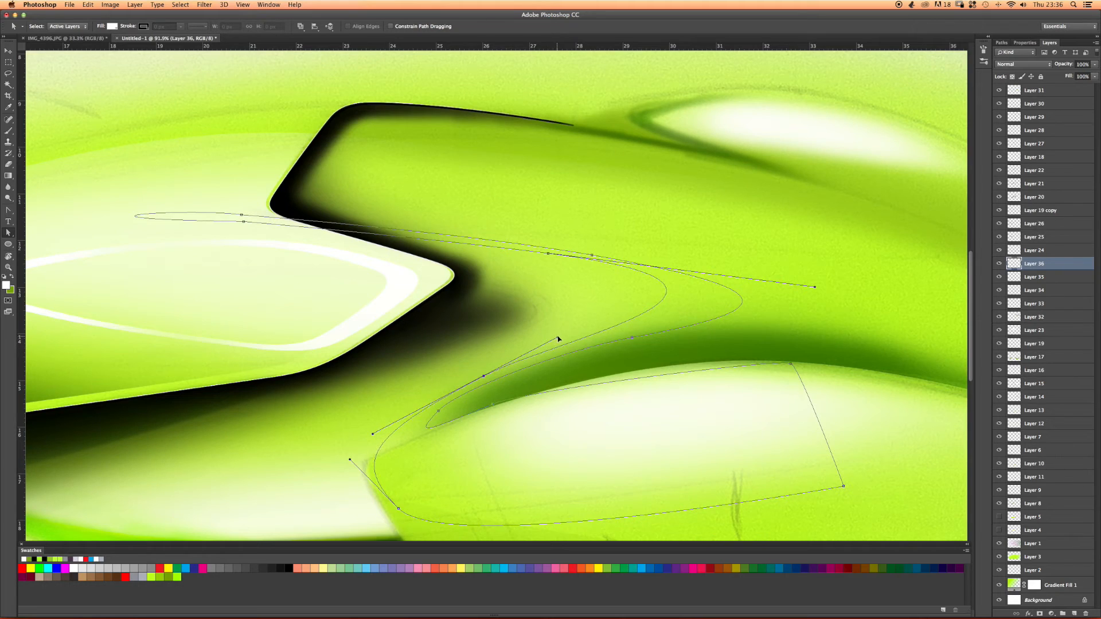
left_click(446, 406)
left_click(518, 380)
left_click(483, 377)
left_click(483, 376)
mouse_move(560, 340)
left_mouse_down()
mouse_move(536, 352)
mouse_move(563, 356)
left_mouse_up()
left_click(574, 353)
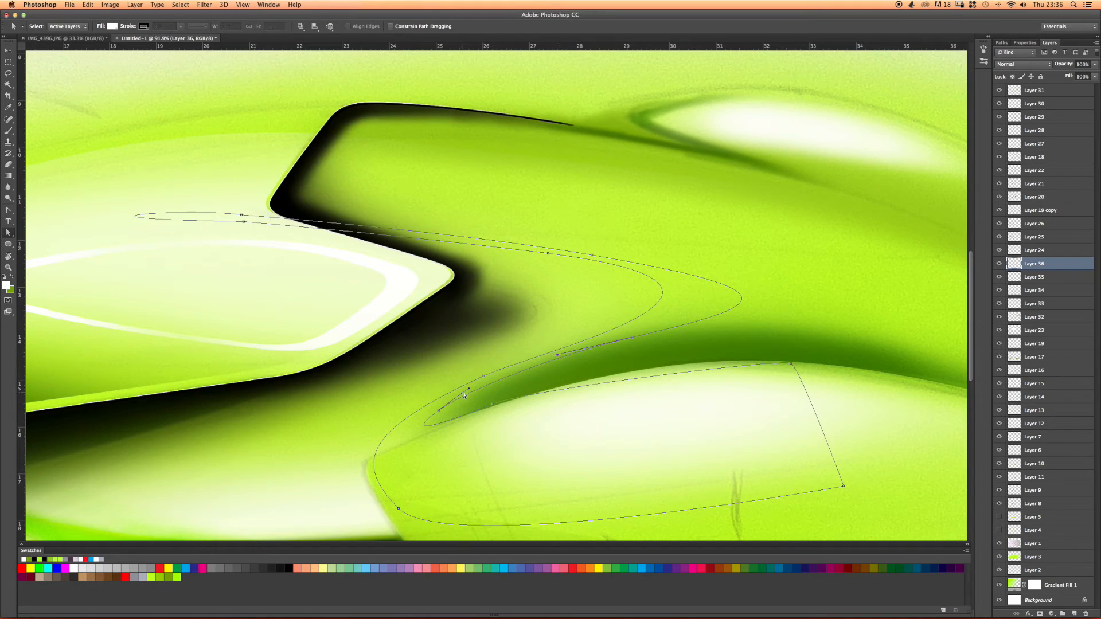
Tighten the path's small lower fold against the front edge of the rear wheel arch by adjusting its anchors and handles.
left_click_drag(471, 387, 450, 403)
left_click(411, 386)
left_click_drag(528, 393, 656, 352)
left_click_drag(493, 404, 492, 408)
Move the outer curve's upper anchor forward and lengthen its handle to push the outer tip further rearward.
left_click(594, 256)
left_click_drag(591, 256, 588, 252)
left_click_drag(447, 229, 436, 235)
left_click_drag(589, 254, 562, 251)
left_click_drag(776, 277, 914, 291)
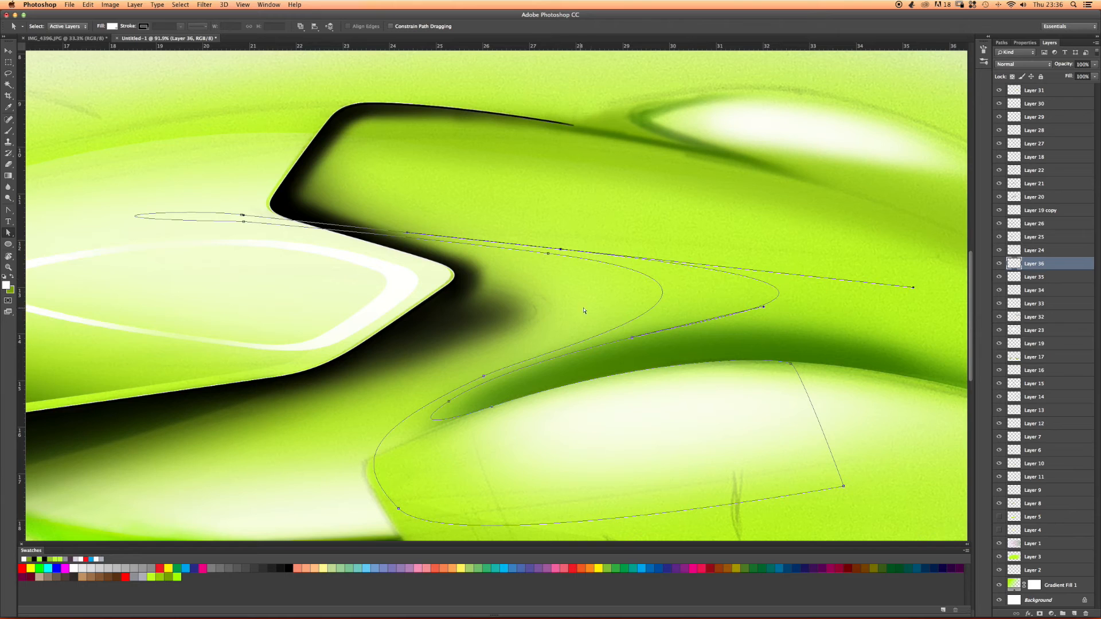
Move the inner curve's lower anchor forward and adjust its handles to wrap around the rear wheel panel's front corner.
left_click(575, 288)
left_click(501, 378)
left_click_drag(558, 356, 555, 358)
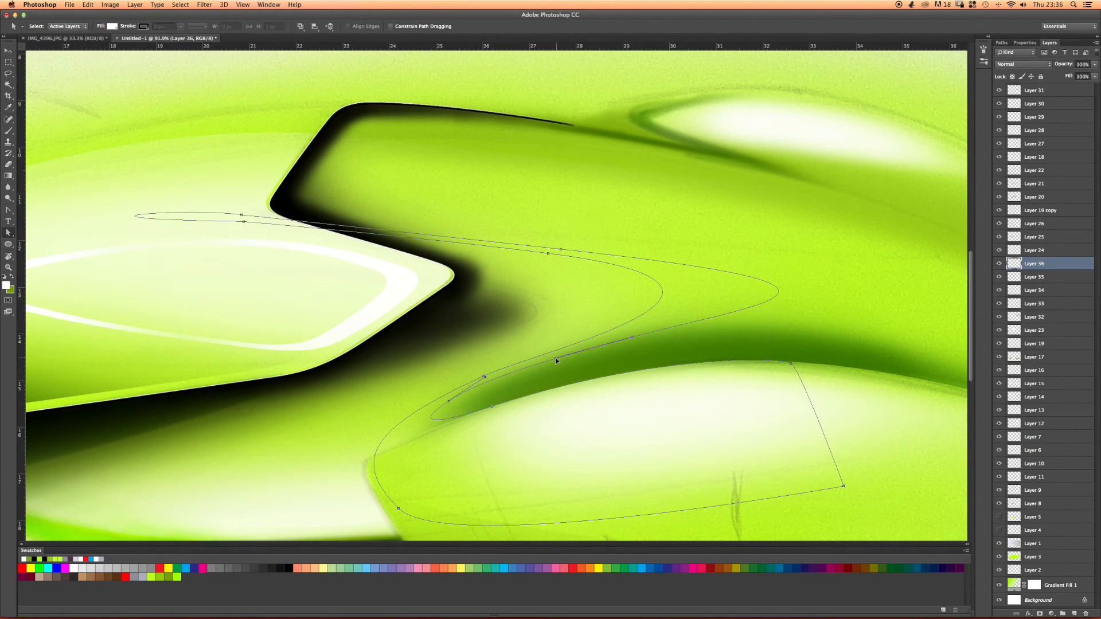
left_click(482, 378)
left_click_drag(535, 351, 550, 349)
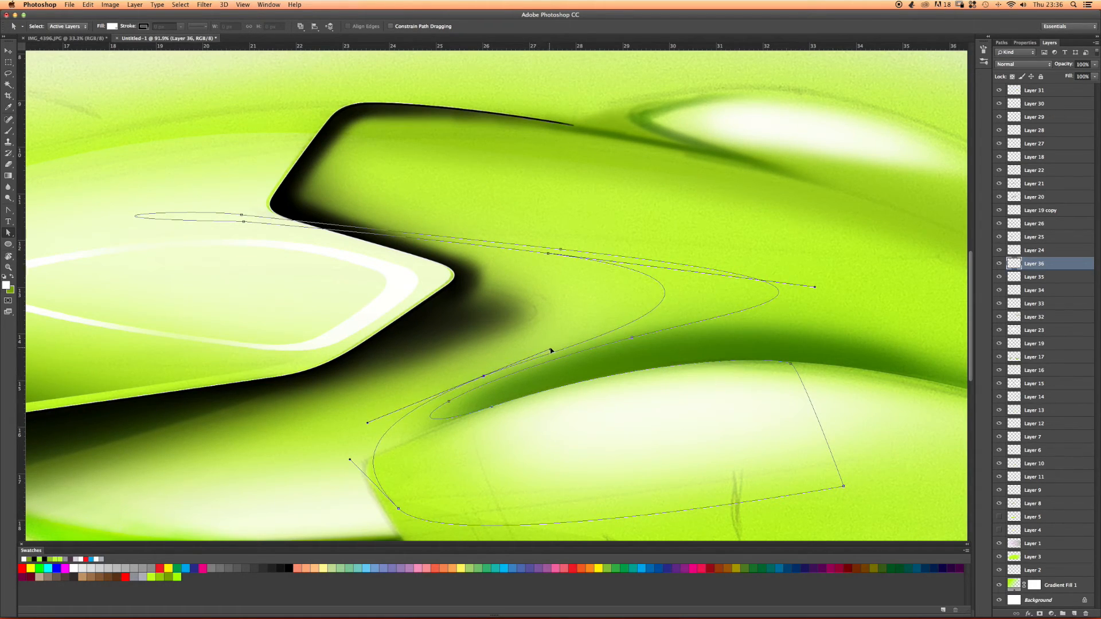
left_click_drag(367, 423, 357, 424)
left_click_drag(484, 378, 450, 391)
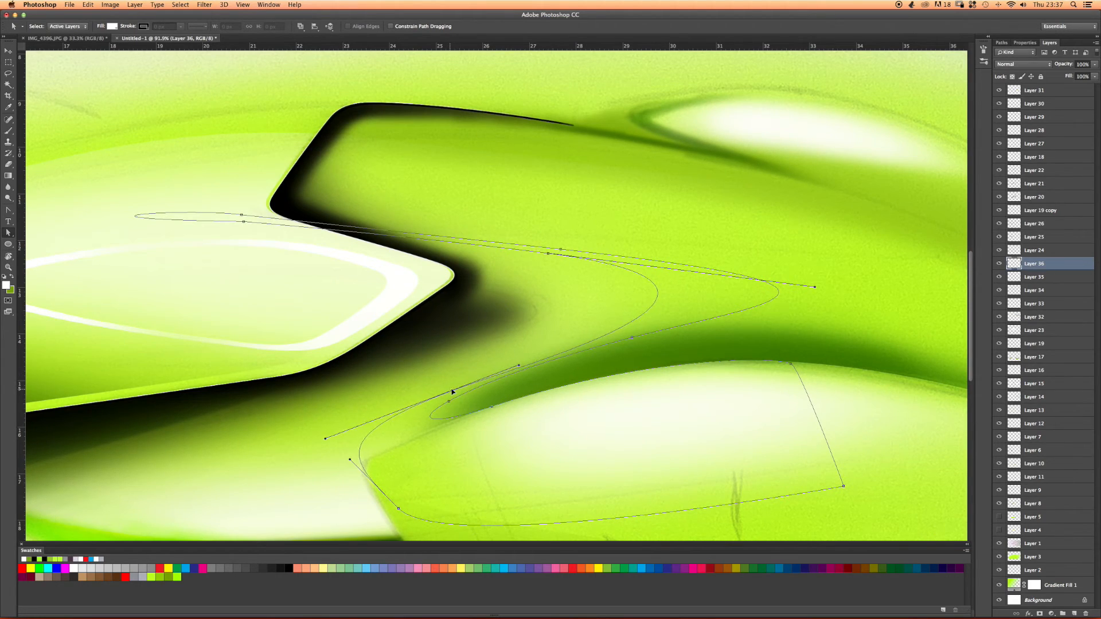
left_click_drag(519, 365, 524, 360)
left_click_drag(350, 460, 351, 452)
left_click(374, 391)
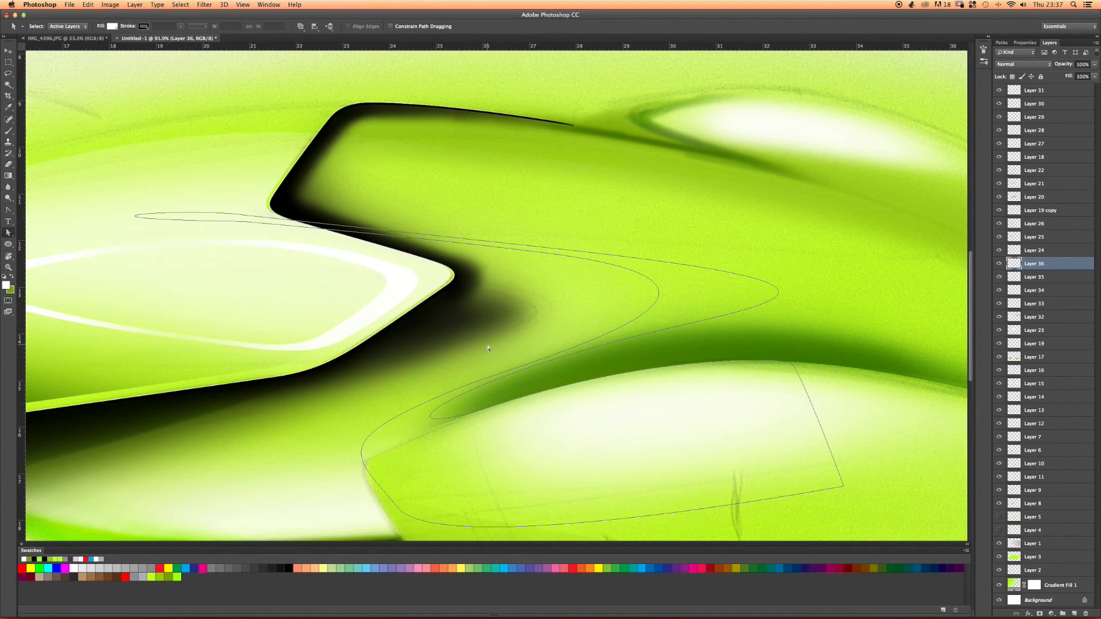
Push the tip of the path's inner bend slightly rearward to narrow the band behind the dark shadow.
key("super+0")
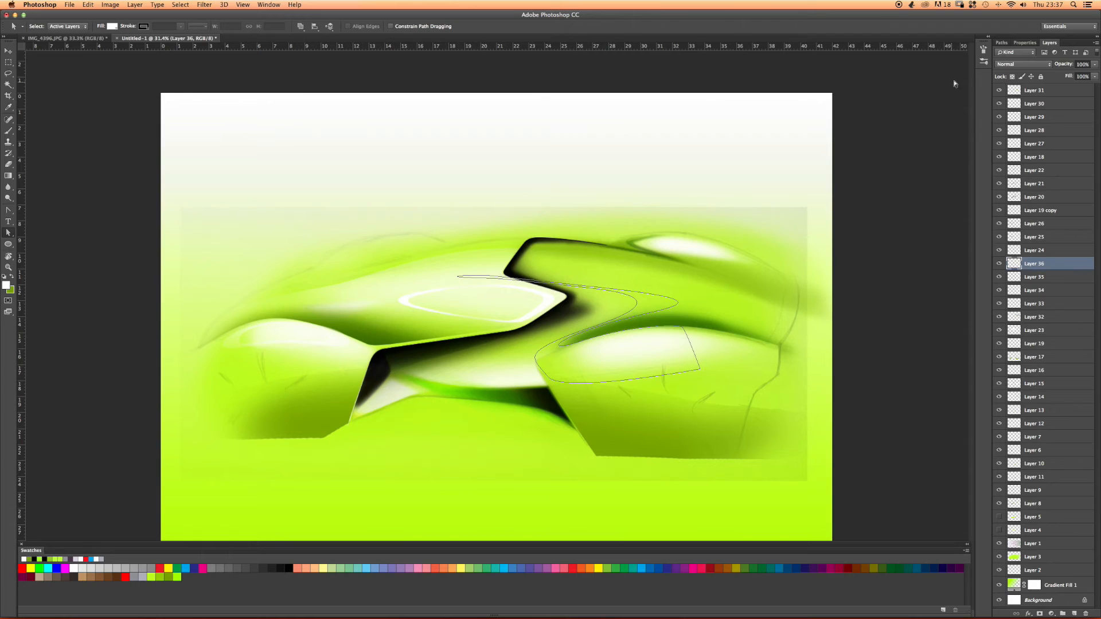
left_click(637, 307)
left_click_drag(593, 329, 642, 310)
left_click(550, 316)
Load the work path as a selection and add a new layer above Layer 36.
left_click(1002, 43)
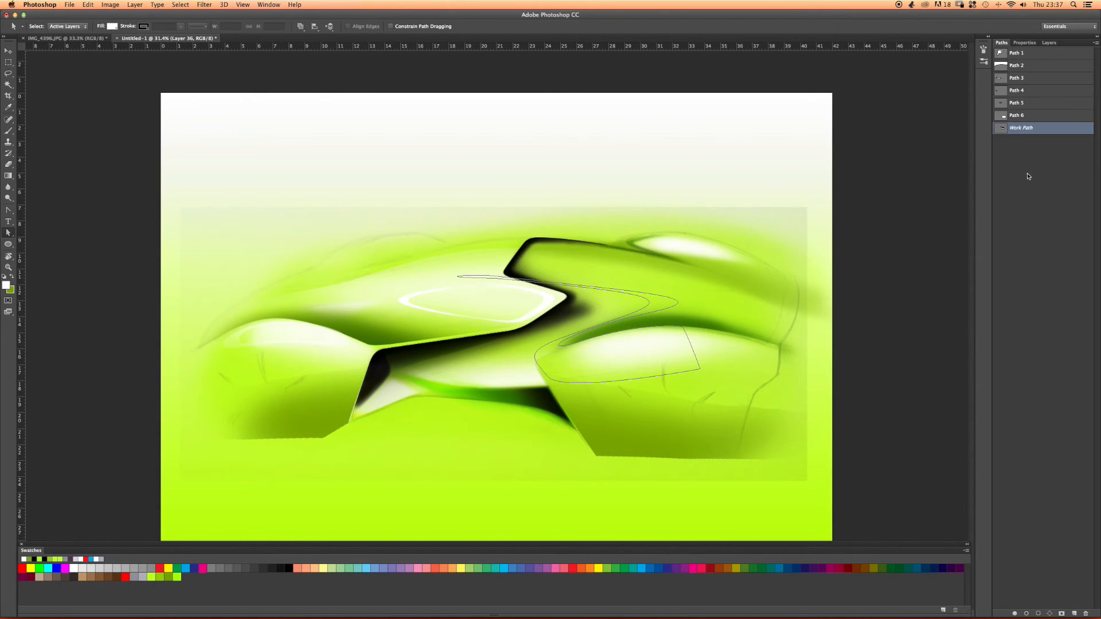
left_click(1038, 614)
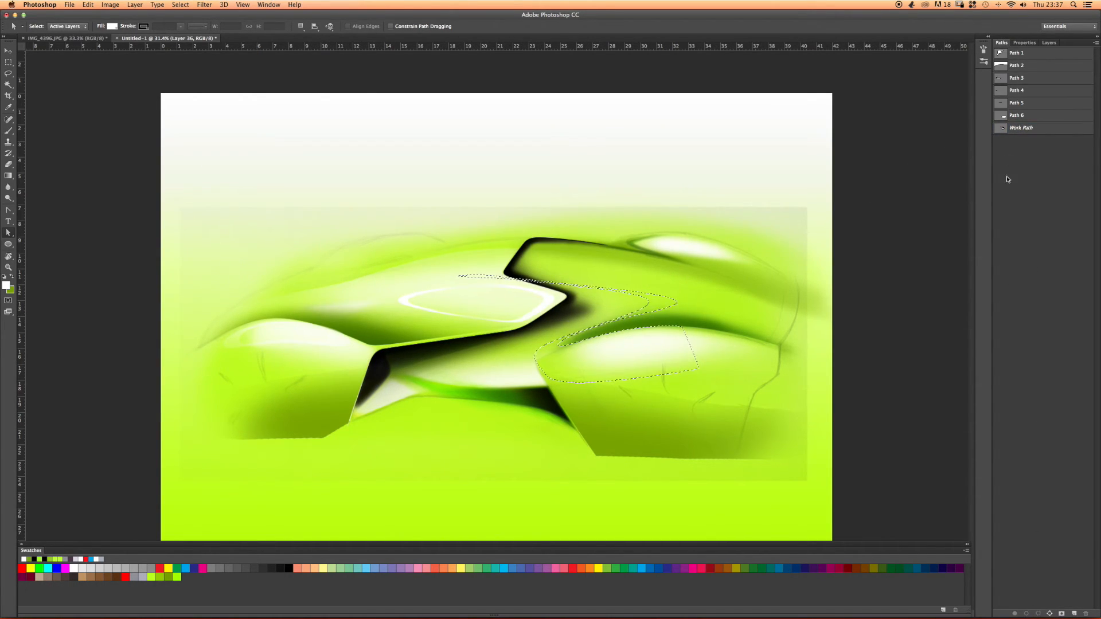
left_click(1049, 43)
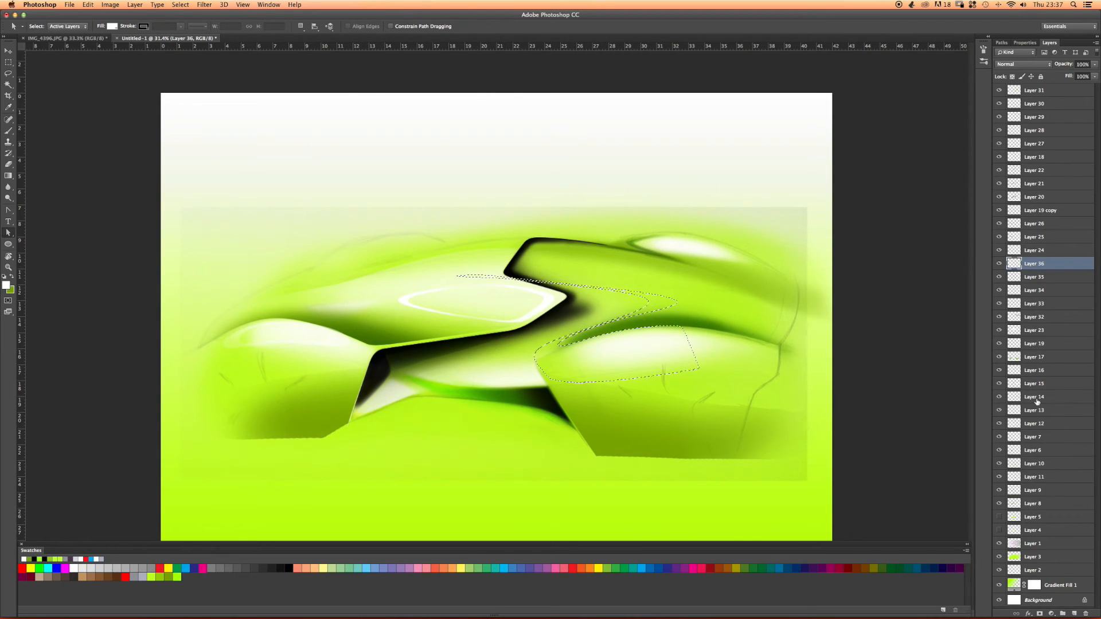
left_click(1075, 613)
Paint a soft white reflection in the rear tip of the selected band with a much larger brush, and deselect.
key("b")
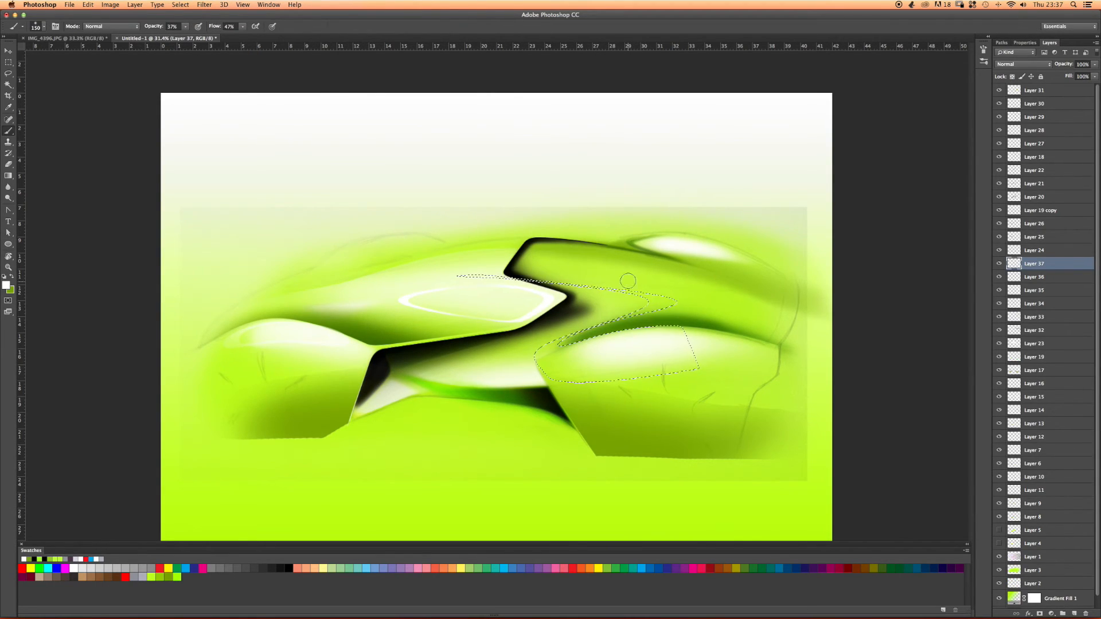
key("bracketright")
key("bracketright")
key("bracketright")
key("bracketright")
key("bracketright")
key("bracketright")
key("bracketright")
key("bracketright")
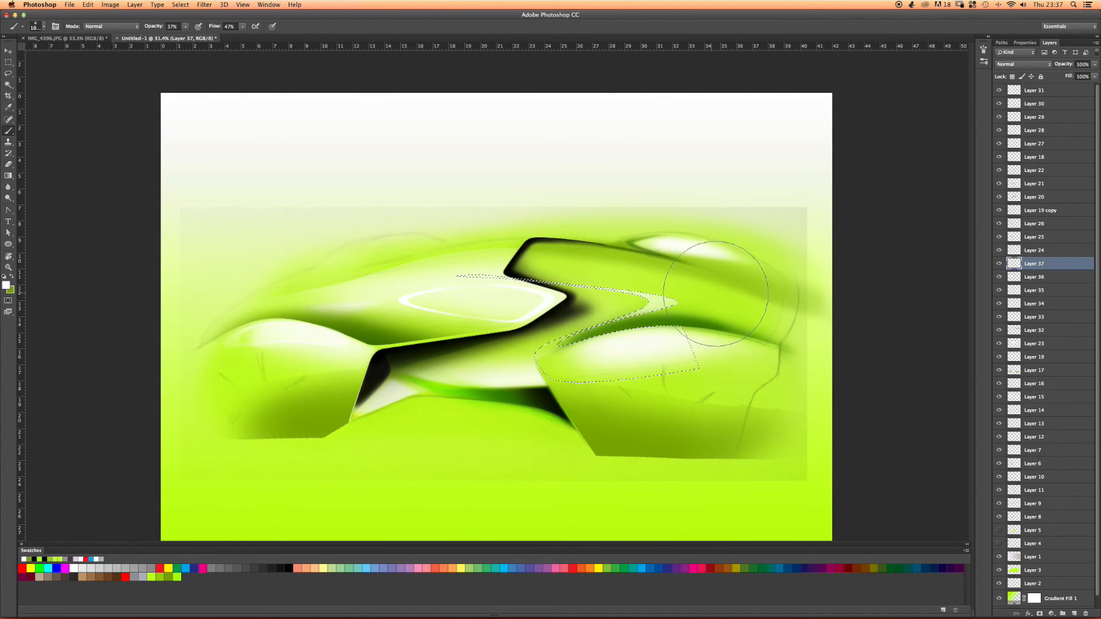
key("super+d")
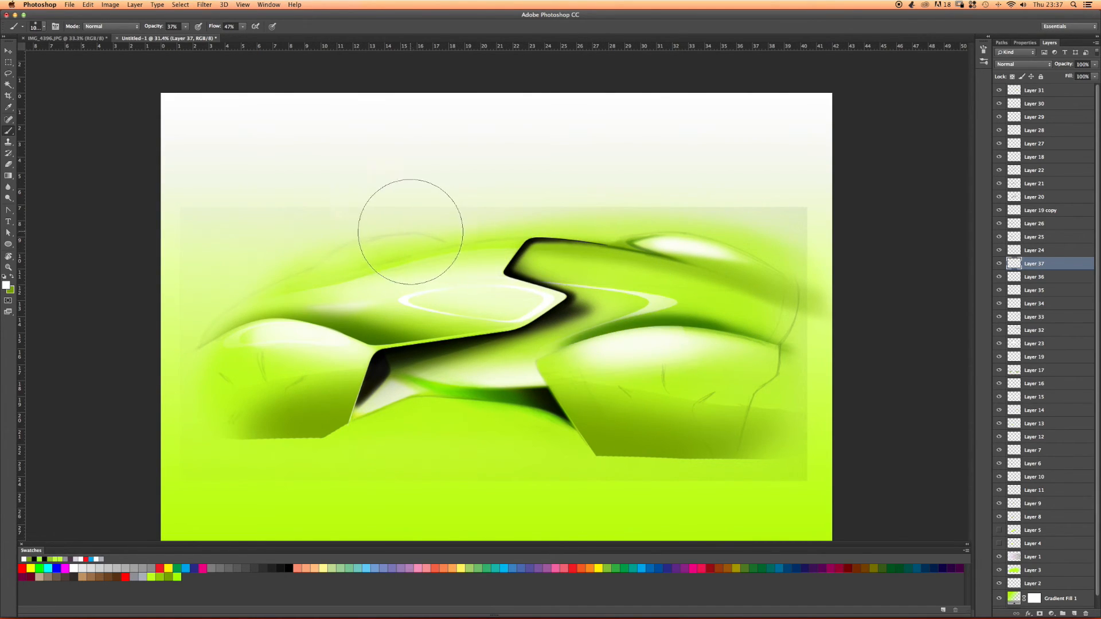
Fade the white reflection behind the dark shadow with a greatly enlarged soft eraser.
key("e")
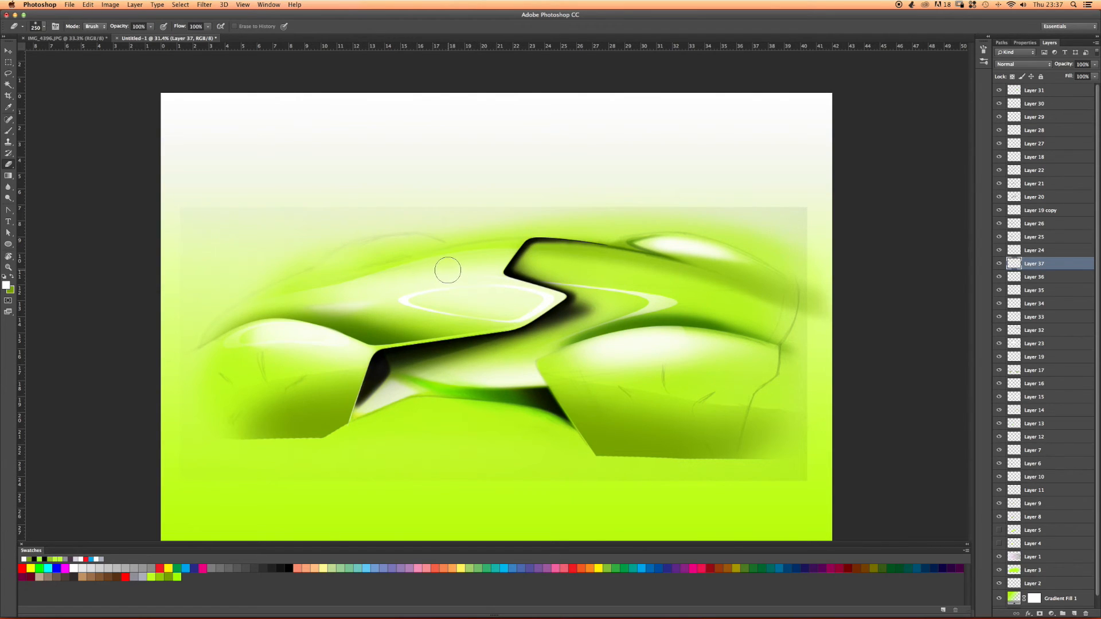
key("]")
key("]")
key("]")
key("]")
key("]")
key("]")
left_click_drag(857, 257, 852, 261)
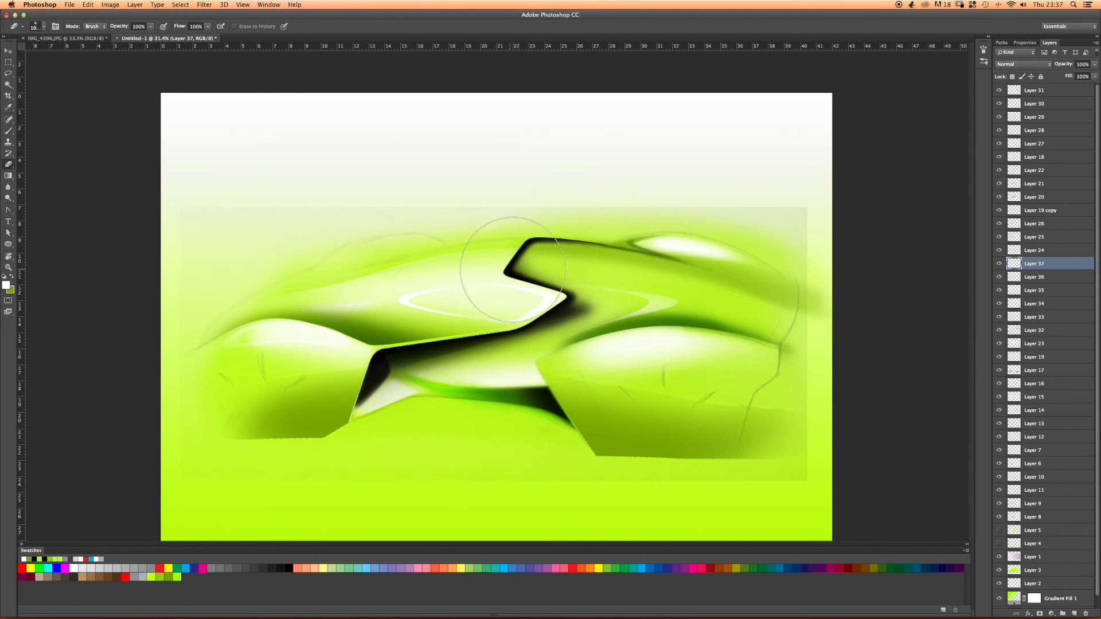
scroll(583, 285, "up", 3)
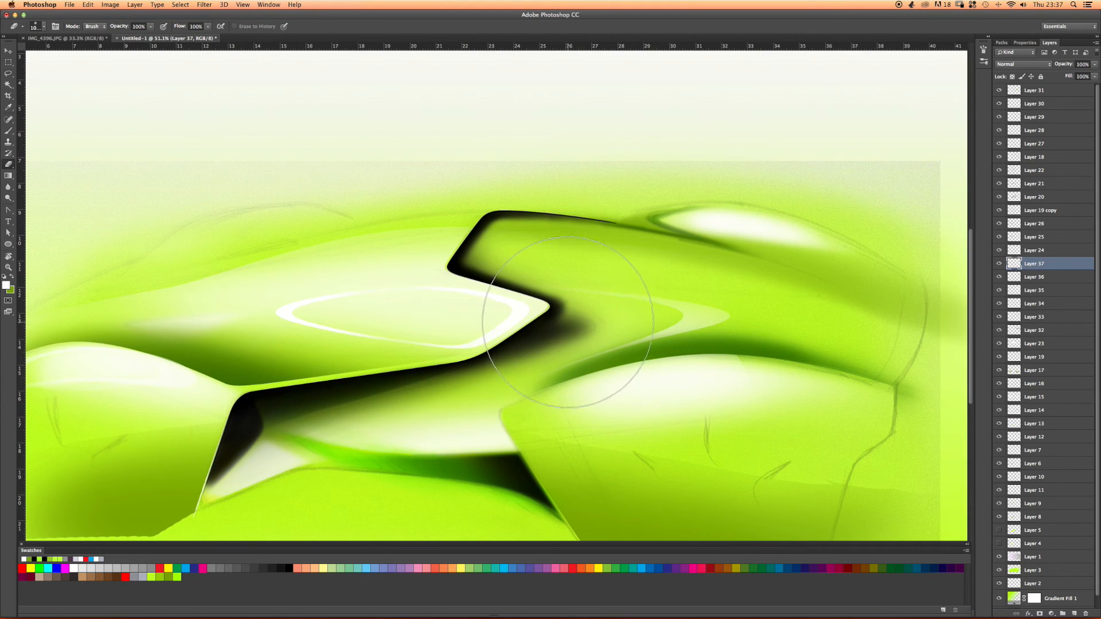
scroll(613, 350, "down", 3)
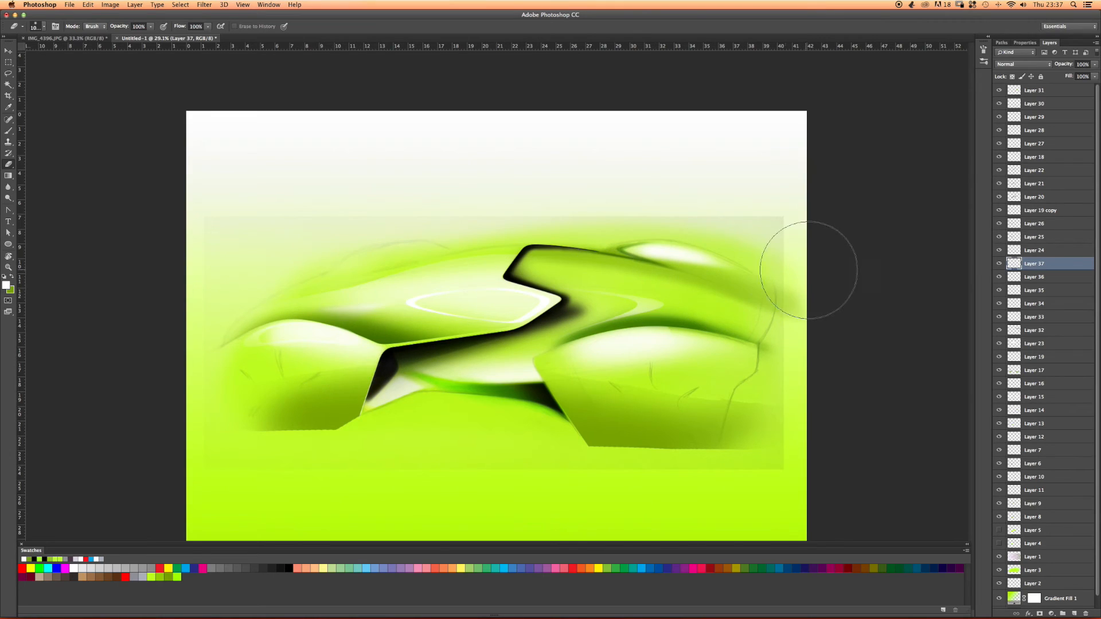
left_click_drag(1098, 121, 1098, 252)
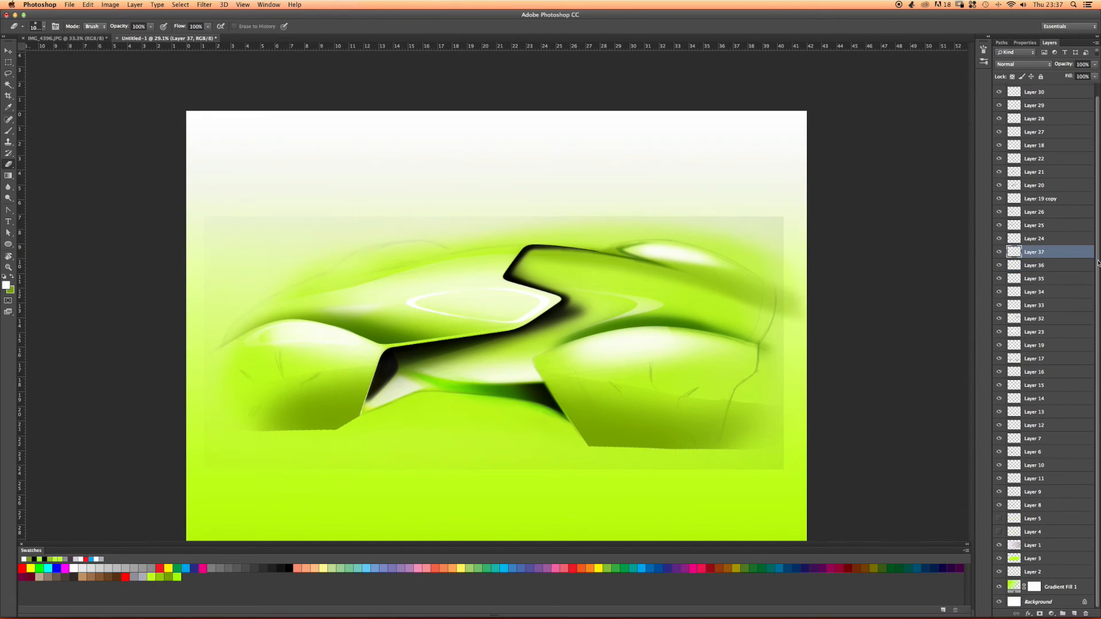
Select Layer 1 with its sketch shown and draw an elliptical path about 1017 × 800 px over the rear wheel.
left_click(999, 545)
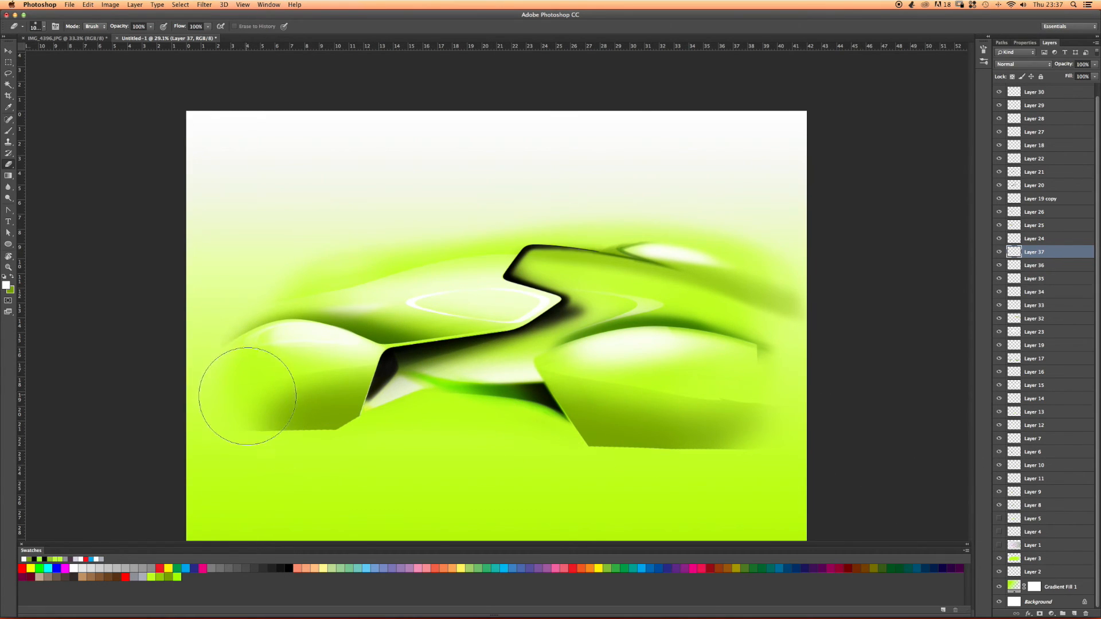
key("u")
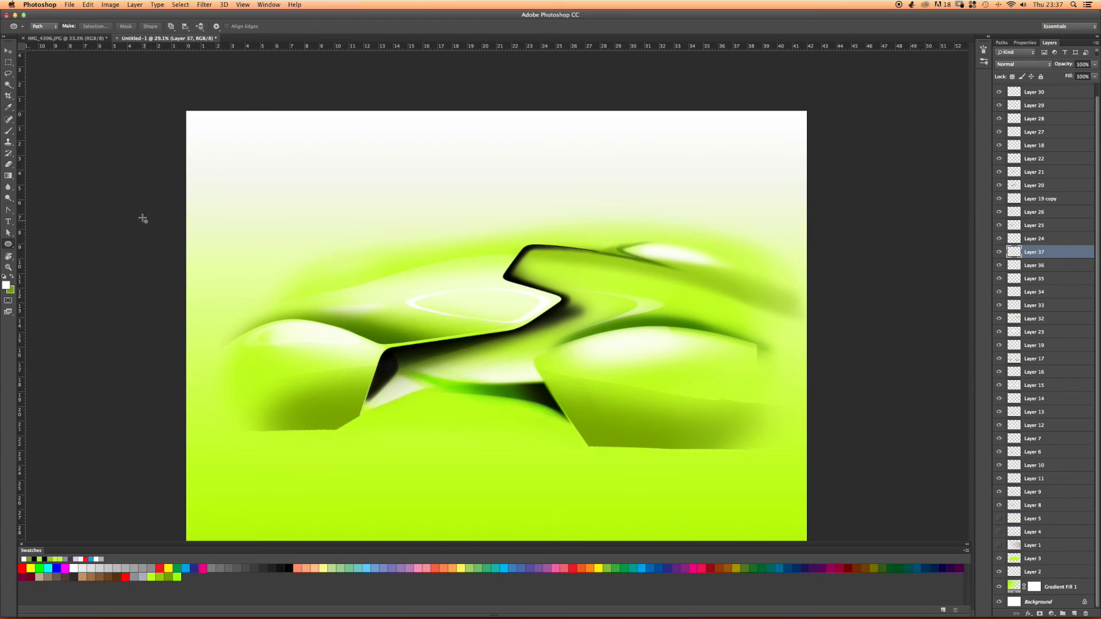
left_click(999, 546)
left_click(1008, 542)
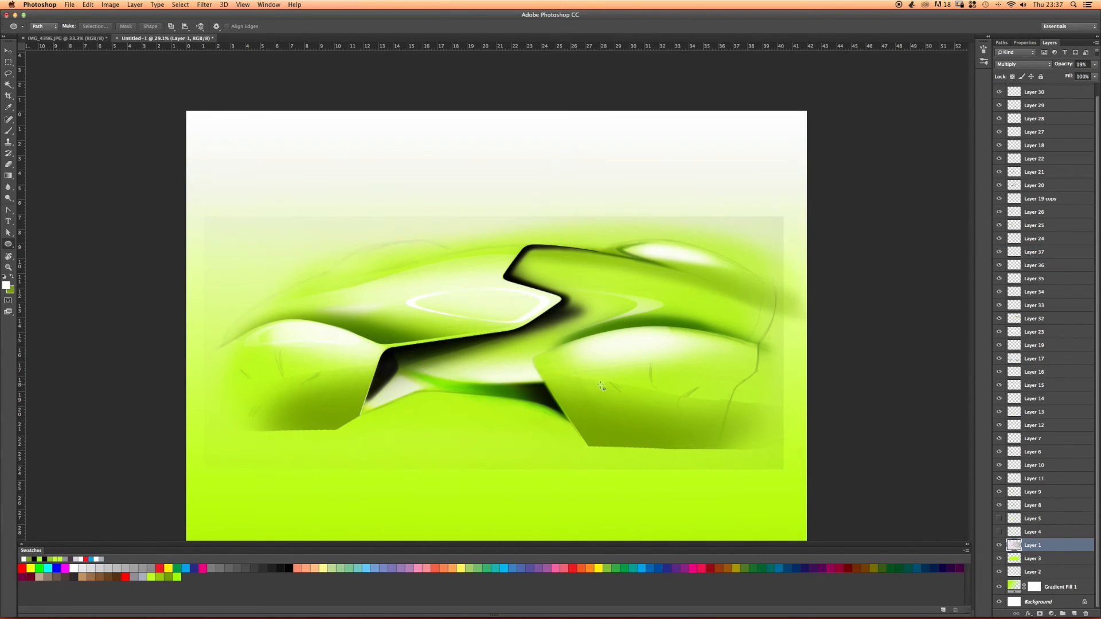
left_click_drag(592, 376, 722, 477)
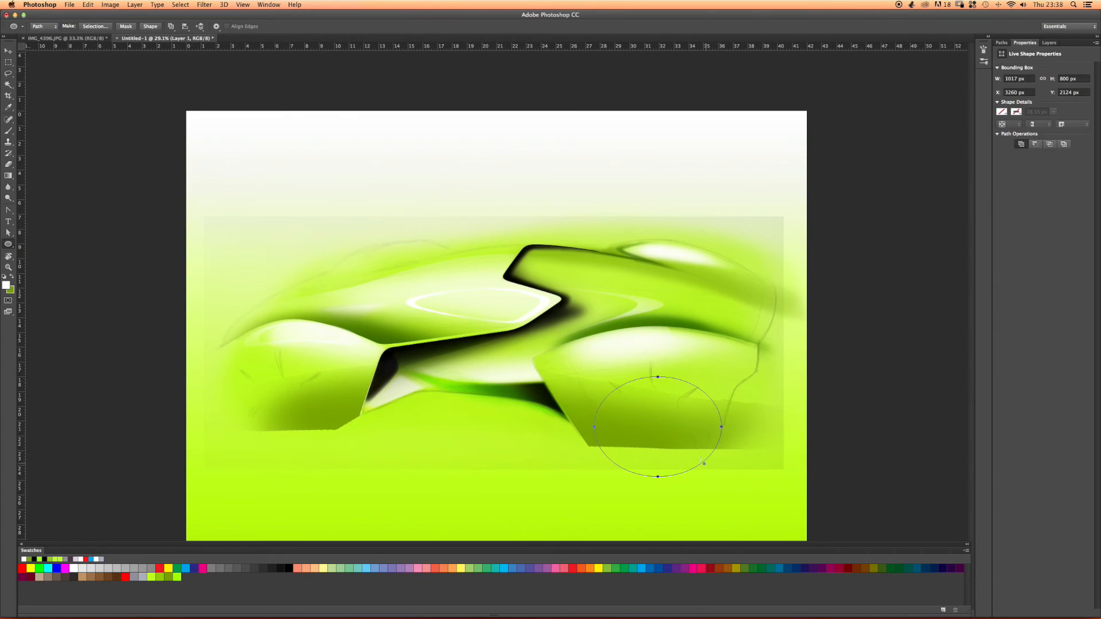
Move the ellipse slightly up and forward on the rear wheel and rotate it a little clockwise.
key("a")
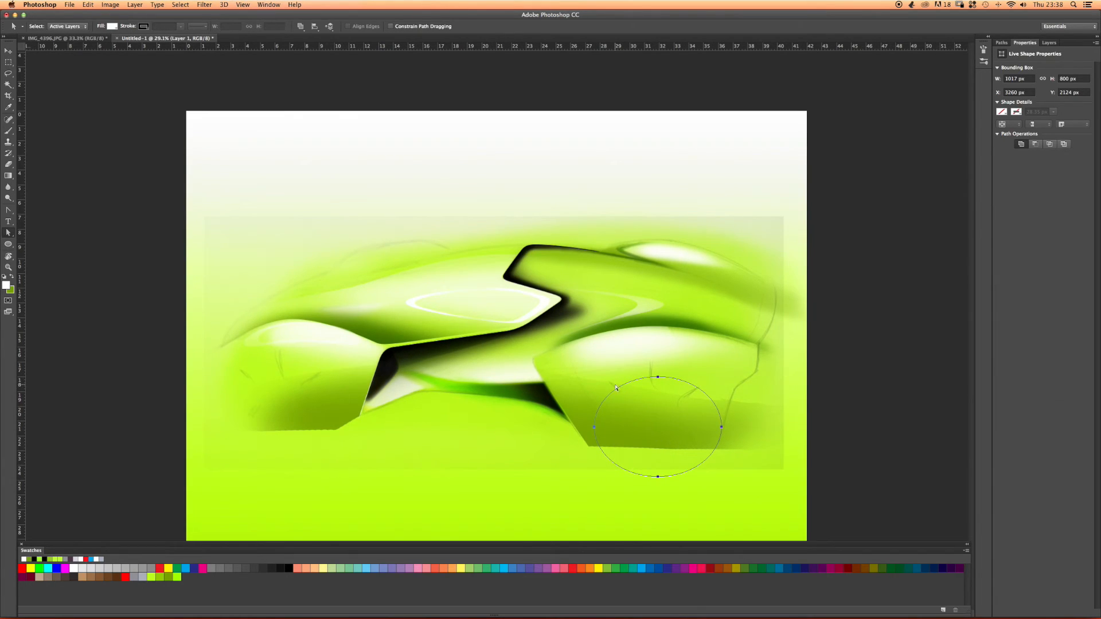
left_click_drag(616, 388, 608, 376)
key("super+t")
left_click_drag(566, 296, 597, 277)
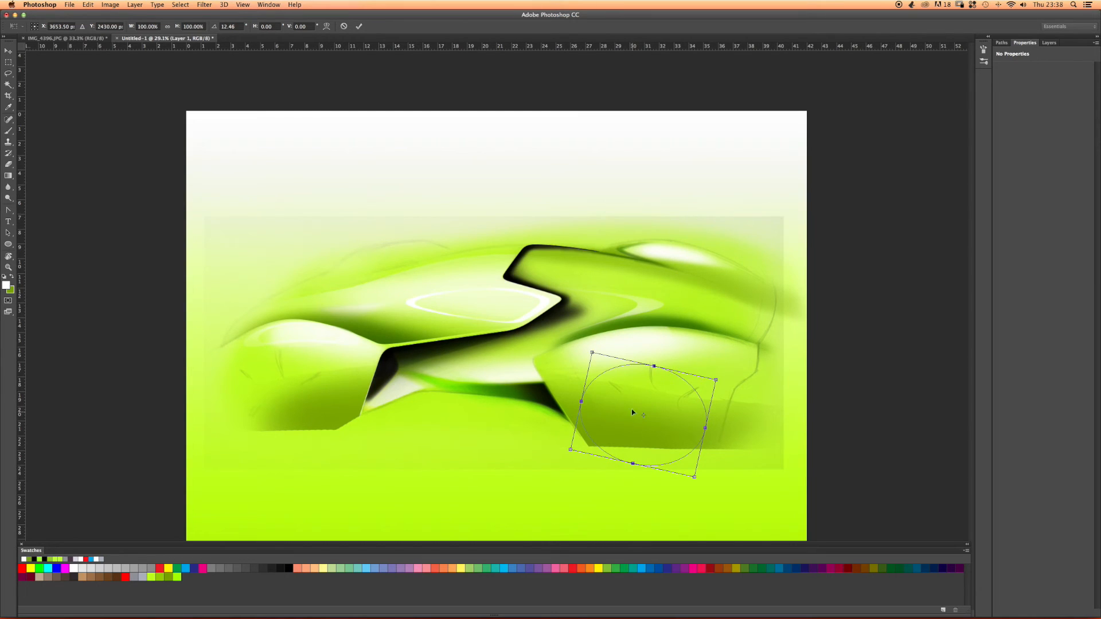
left_click_drag(624, 304, 619, 303)
key("a")
key("Return")
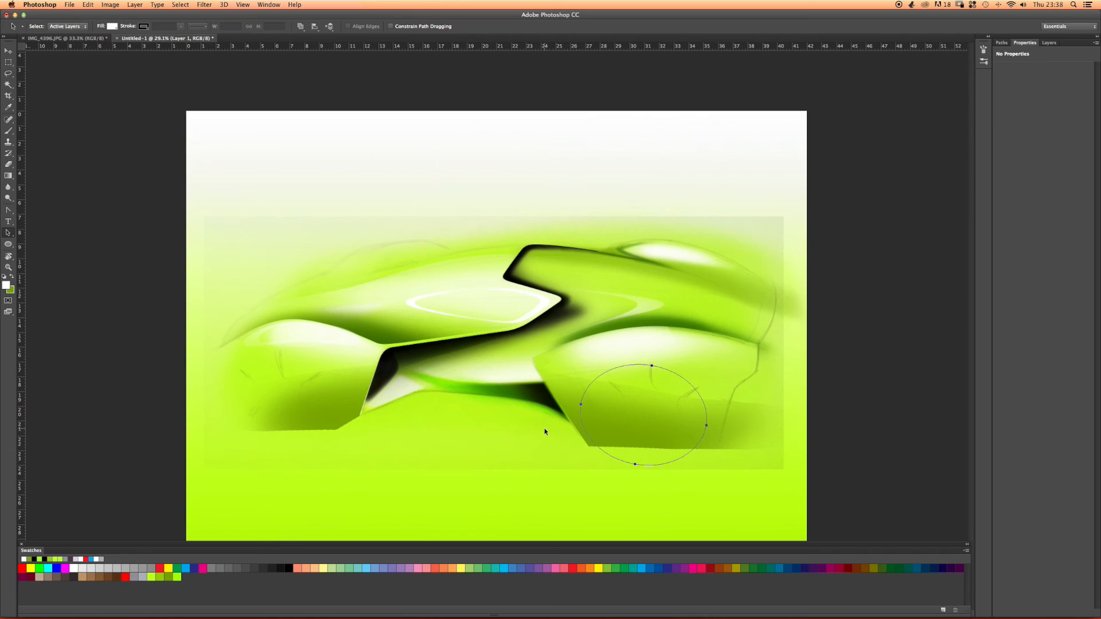
Copy the ellipse onto the front wheel, scale it to about 91% × 93%, rotate it about 25° and fine-tune its fit.
left_click_drag(584, 428, 229, 393)
key("super+t")
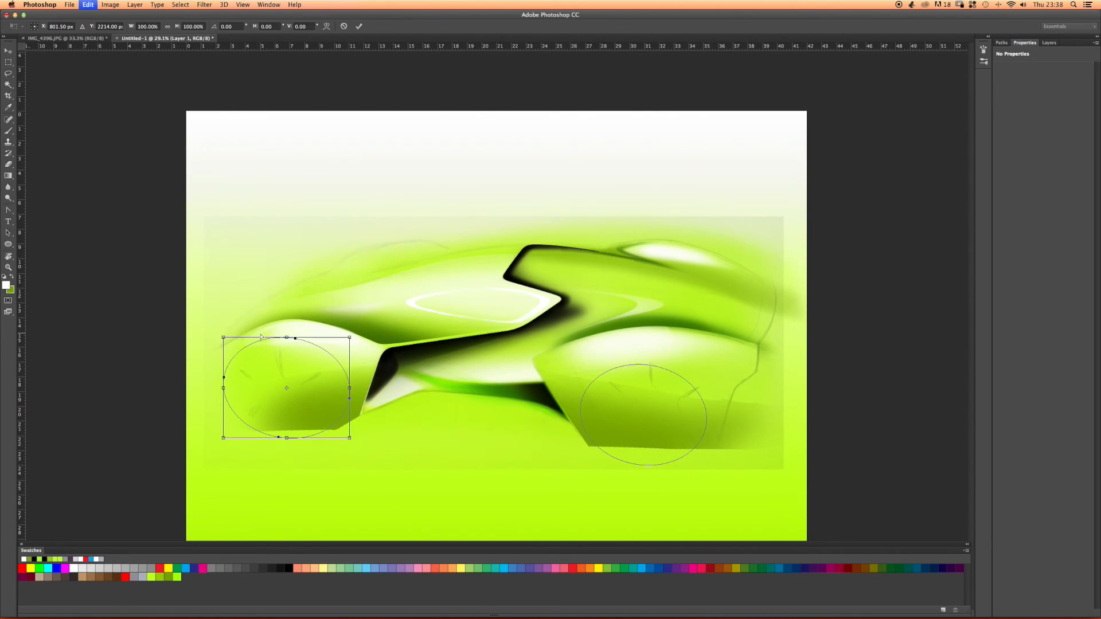
left_click_drag(248, 290, 293, 283)
left_click_drag(250, 314, 256, 324)
left_click_drag(273, 383, 269, 383)
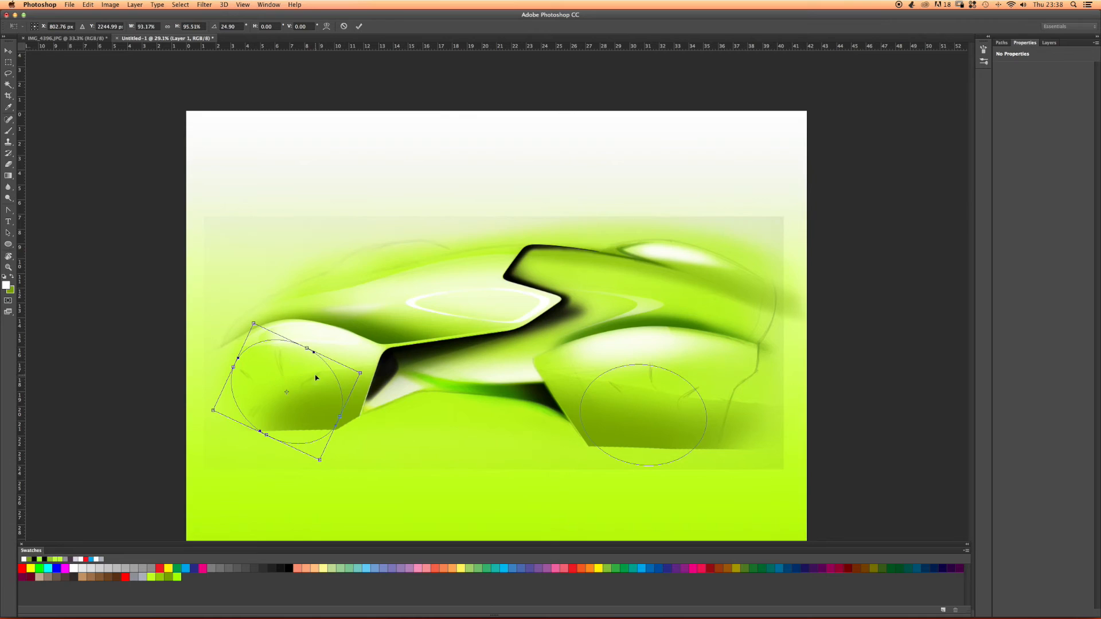
left_click_drag(375, 343, 376, 342)
left_click_drag(255, 322, 255, 327)
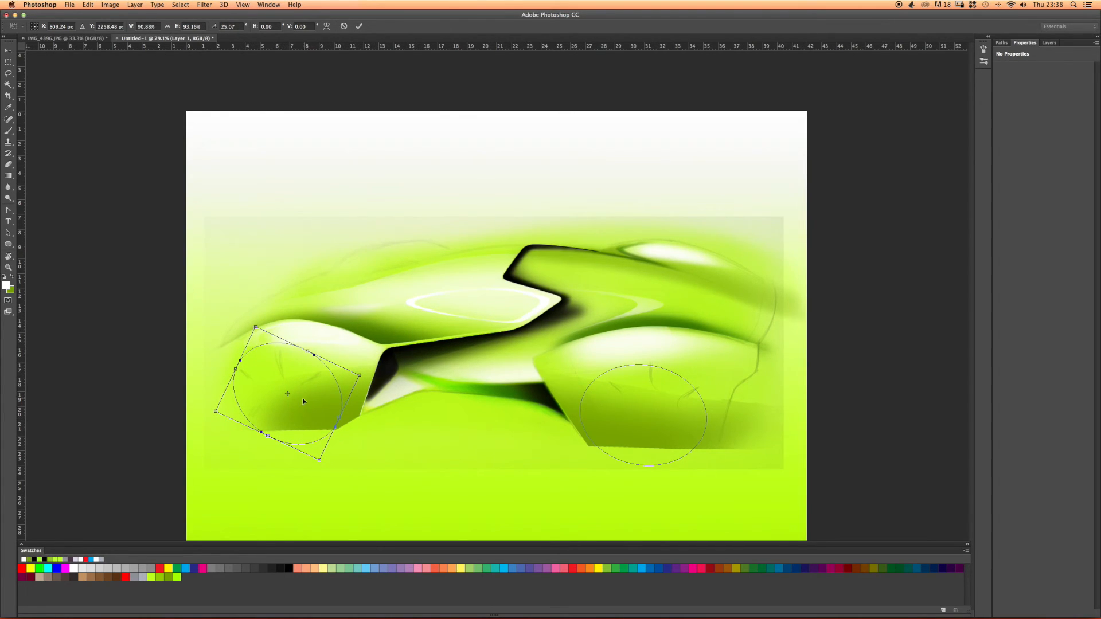
key("Return")
key("super+t")
left_click_drag(189, 328, 181, 345)
key("Return")
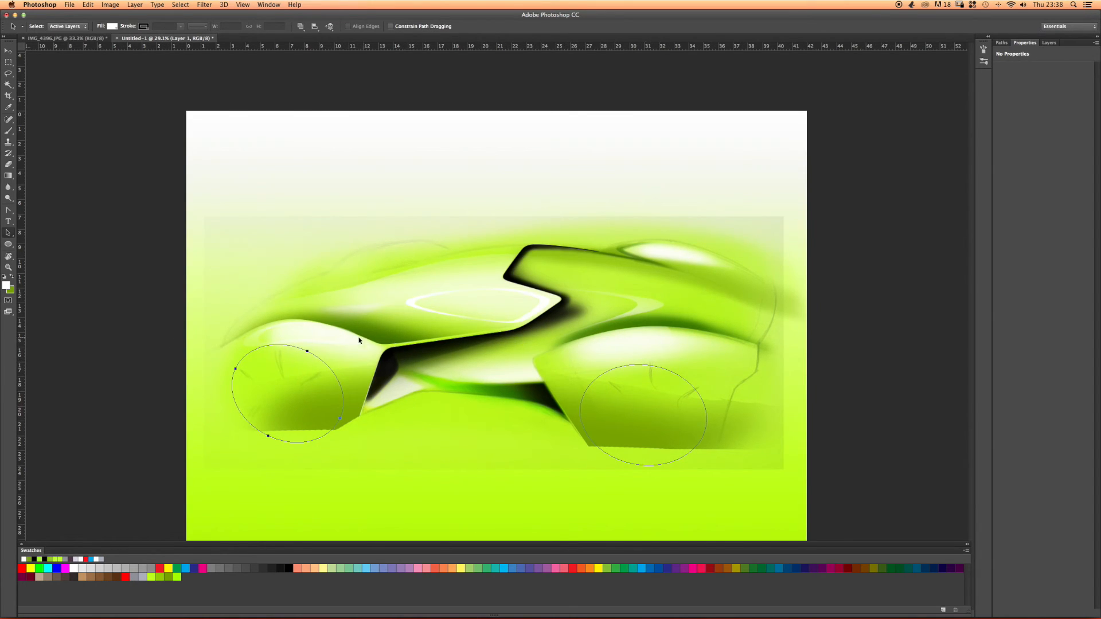
Duplicate the front wheel's ellipse and shrink the copy to form a slightly smaller ellipse inside it.
left_click_drag(265, 350, 264, 354)
key("super+t")
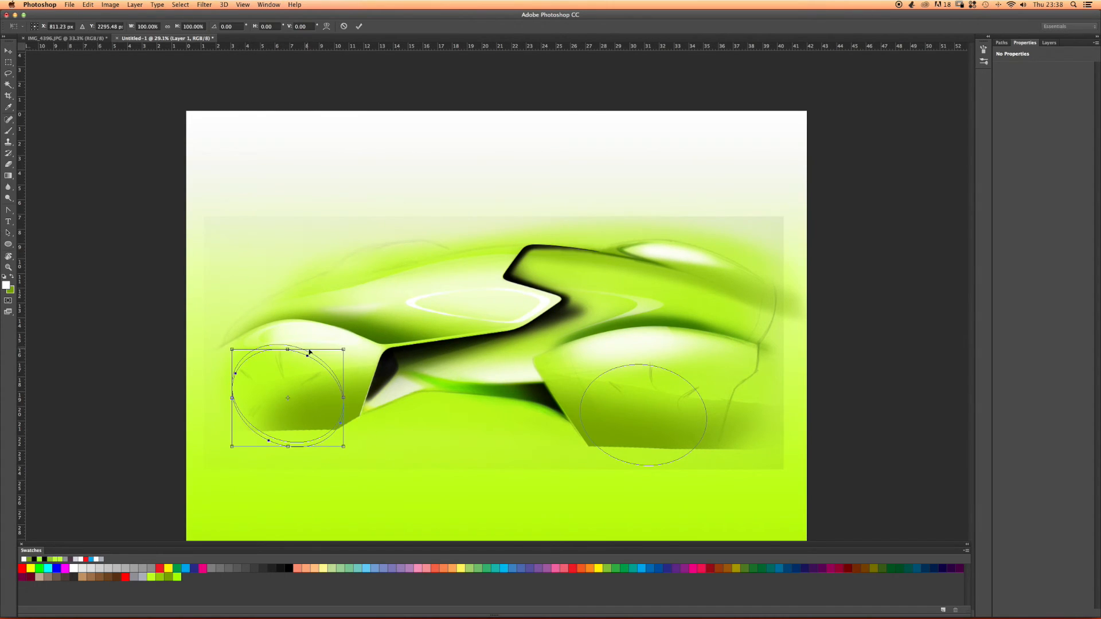
left_click_drag(343, 348, 330, 360)
left_click_drag(273, 383, 276, 379)
key("Return")
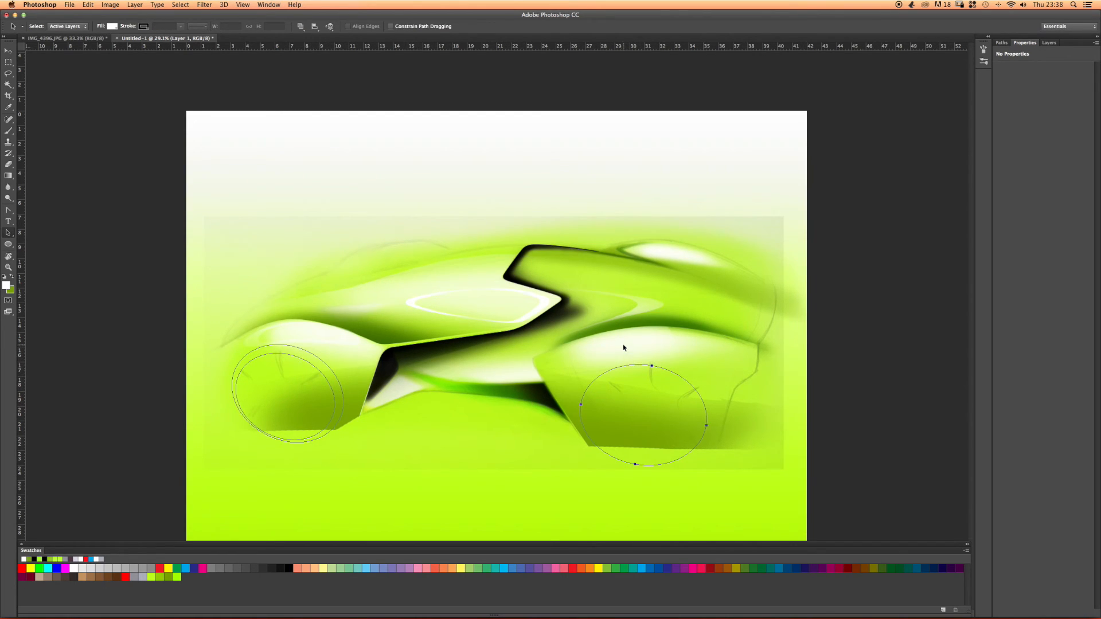
Readjust the rear wheel's ellipse and make a slightly smaller copy of it as the inner ellipse.
key("super+t")
left_click_drag(569, 280, 563, 283)
key("Return")
left_click_drag(625, 370, 651, 413)
key("super+t")
key("Return")
Enlarge the rear wheel's outer ellipse to about 103.6% in width and height.
key("super+t")
left_click_drag(580, 364, 577, 363)
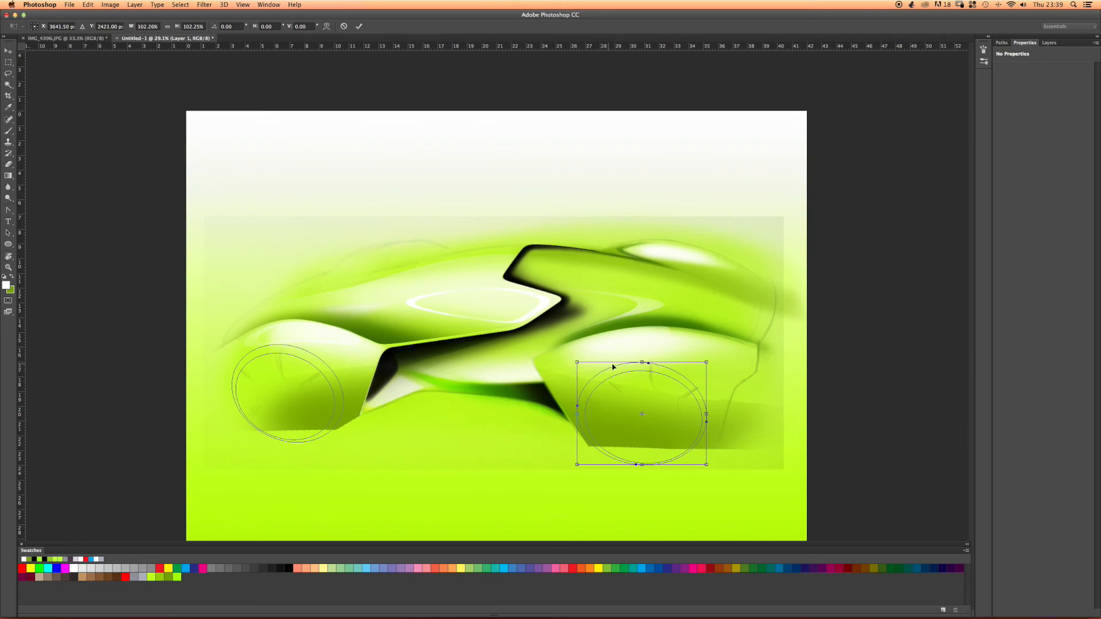
left_click_drag(706, 362, 708, 361)
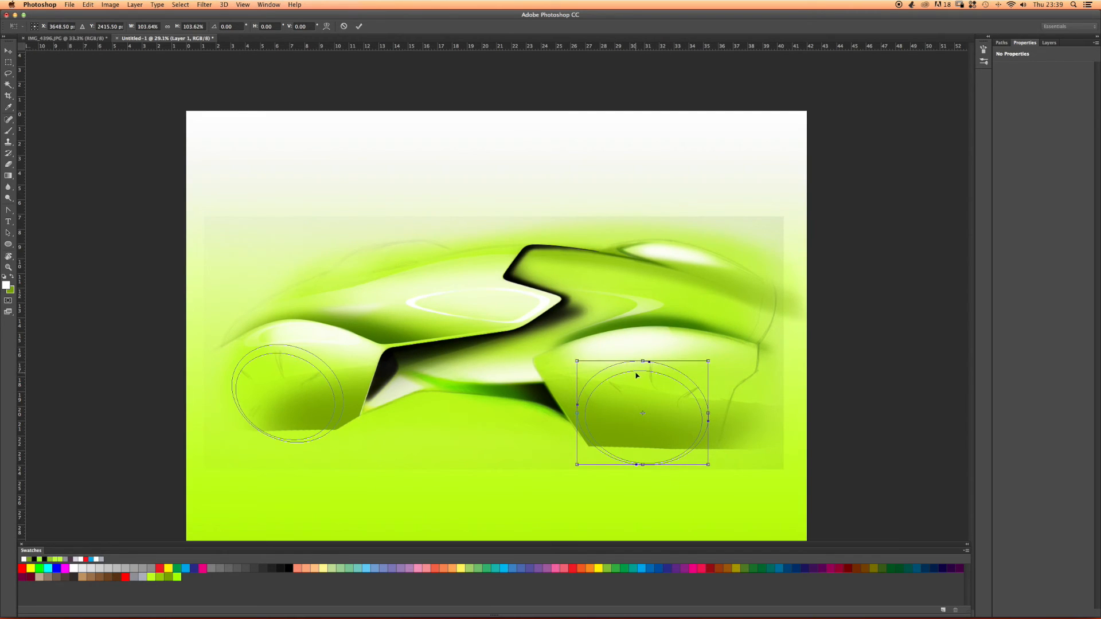
key("Return")
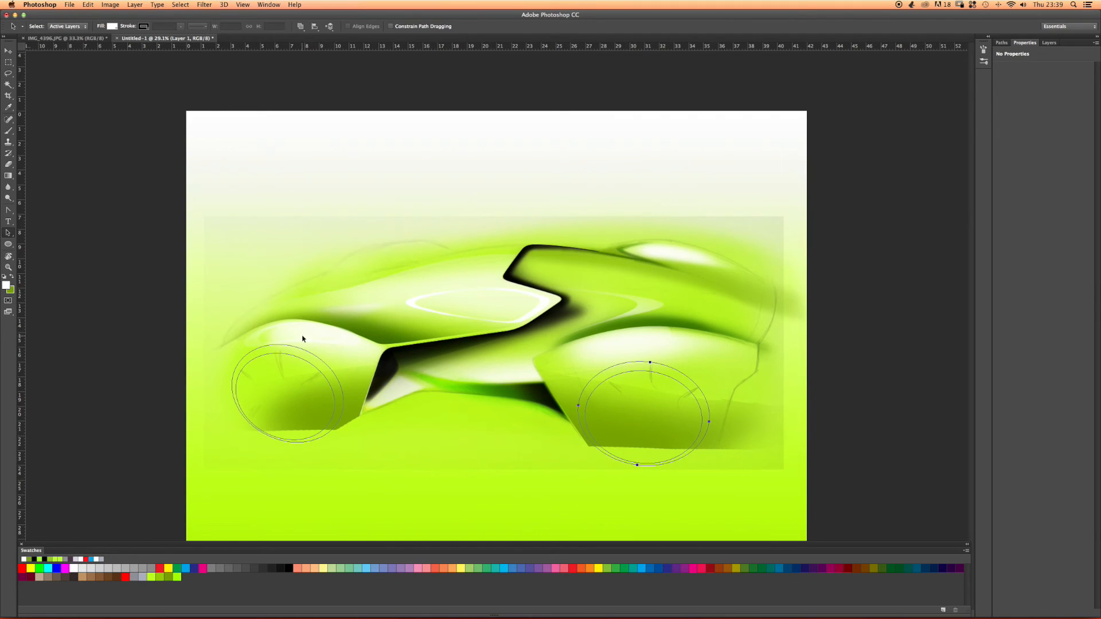
Load the two outer wheel ellipses as a selection and add a new layer at the top of the layer stack.
left_click(1001, 43)
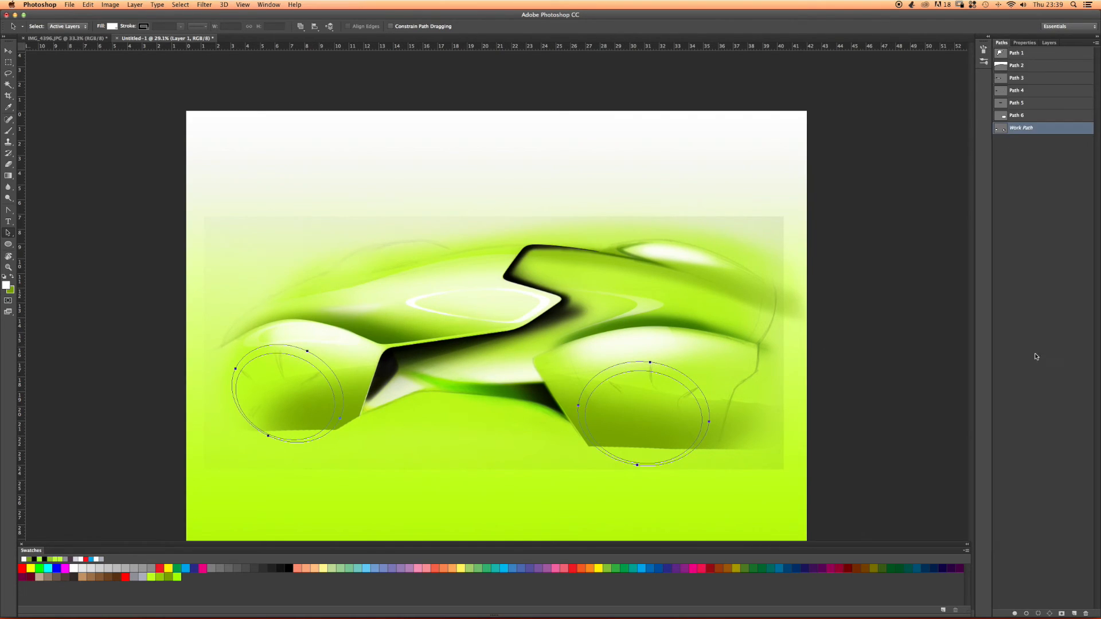
left_click(1039, 613)
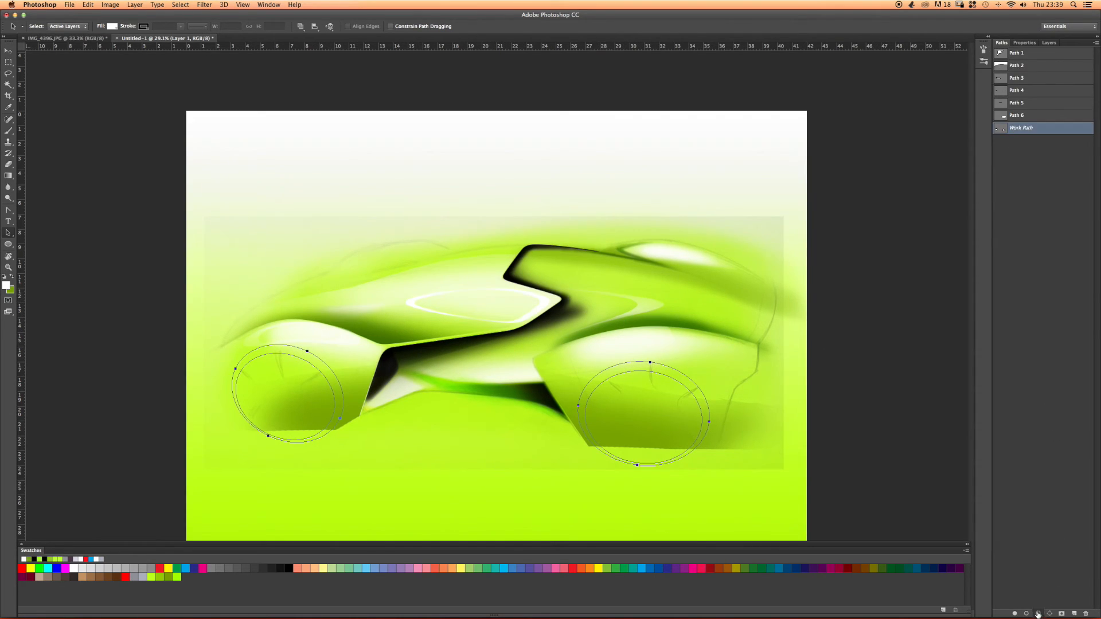
left_click(1050, 42)
left_click(1075, 613)
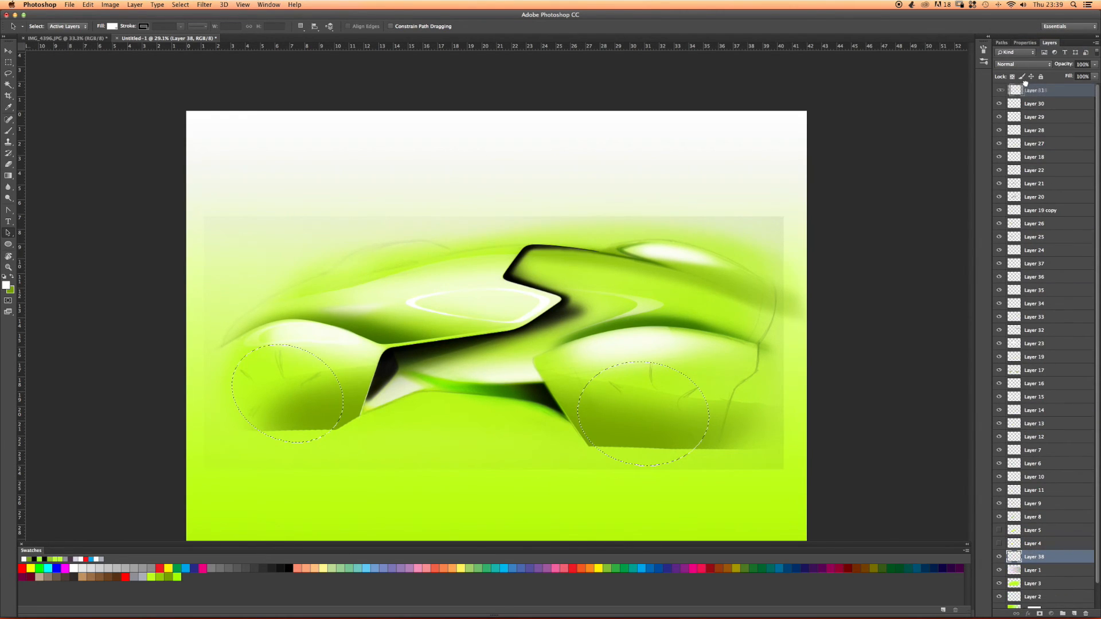
key("super+shift+bracketright")
Paint both selected wheels with a large soft black brush, fading towards their lower edges, and deselect.
key("b")
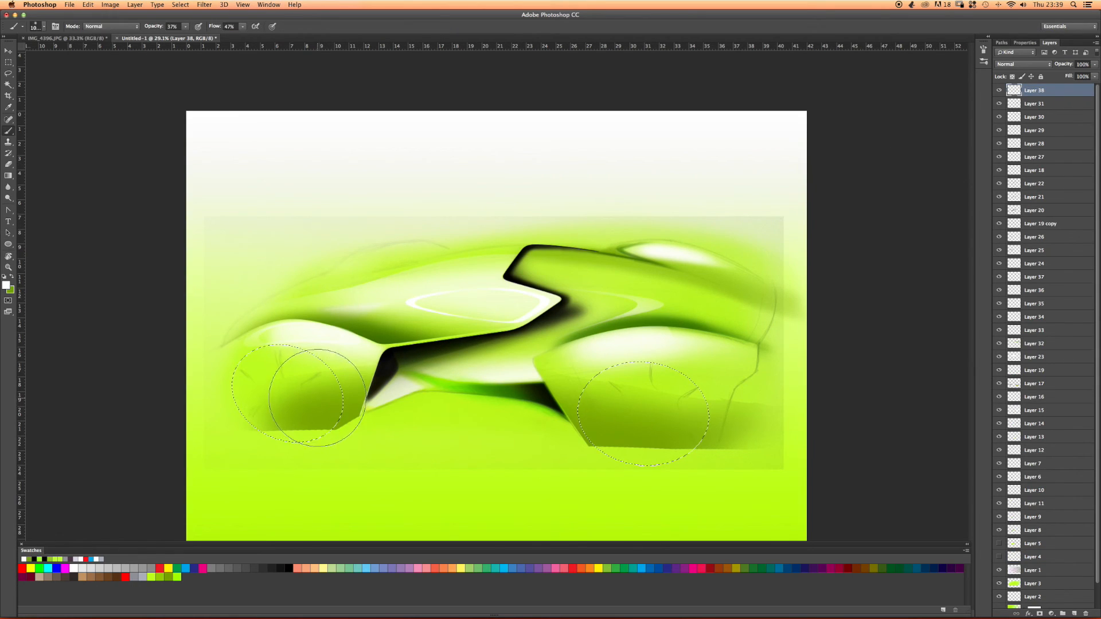
left_click(282, 567)
mouse_move(390, 362)
left_mouse_down()
mouse_move(343, 356)
mouse_move(296, 326)
mouse_move(329, 361)
mouse_move(301, 337)
mouse_move(269, 340)
mouse_move(332, 371)
mouse_move(343, 328)
mouse_move(646, 324)
mouse_move(626, 331)
mouse_move(683, 343)
mouse_move(585, 341)
mouse_move(670, 345)
mouse_move(691, 355)
mouse_move(593, 355)
mouse_move(706, 376)
mouse_move(647, 360)
mouse_move(637, 343)
mouse_move(684, 355)
mouse_move(652, 348)
mouse_move(626, 379)
left_mouse_up()
key("super+d")
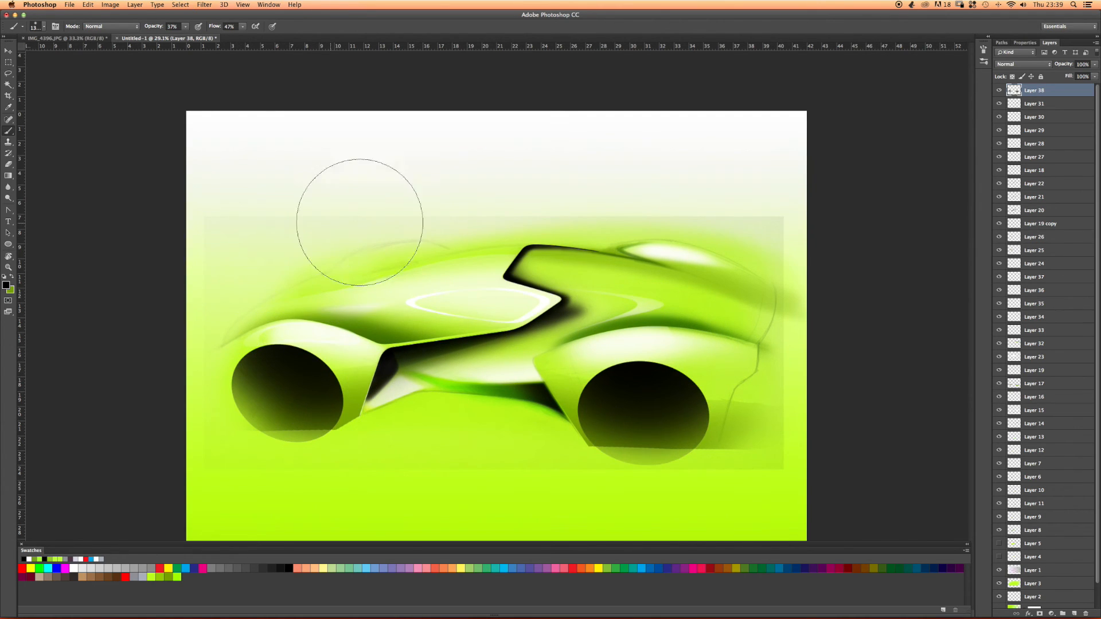
Fade out the lower edges of both black wheel fills on Layer 38 with a soft eraser.
left_click(1002, 43)
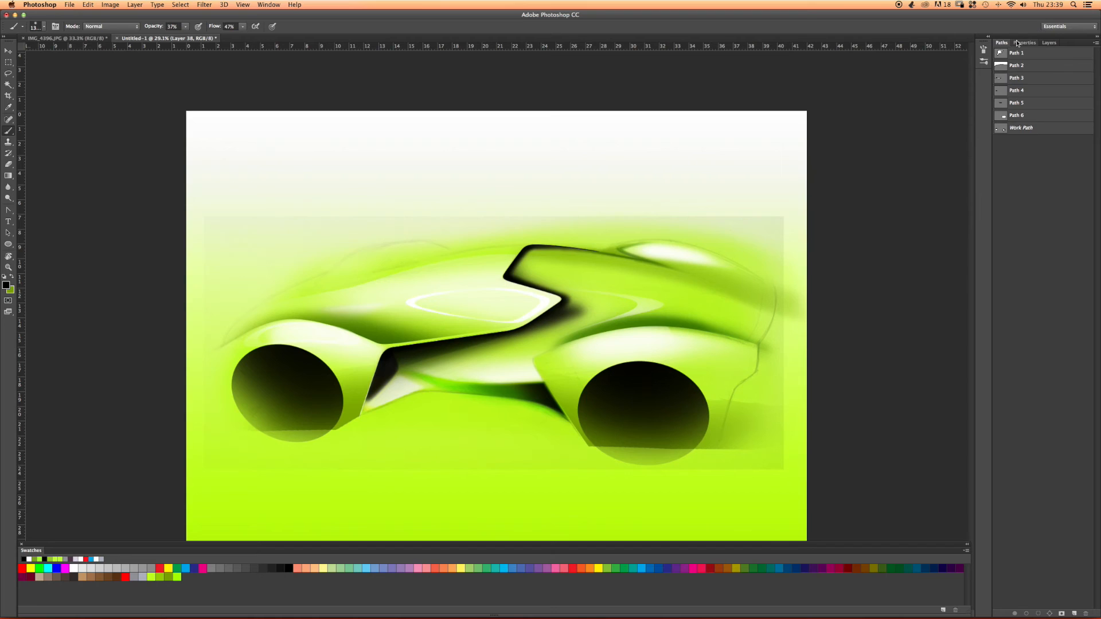
left_click(1050, 43)
key("e")
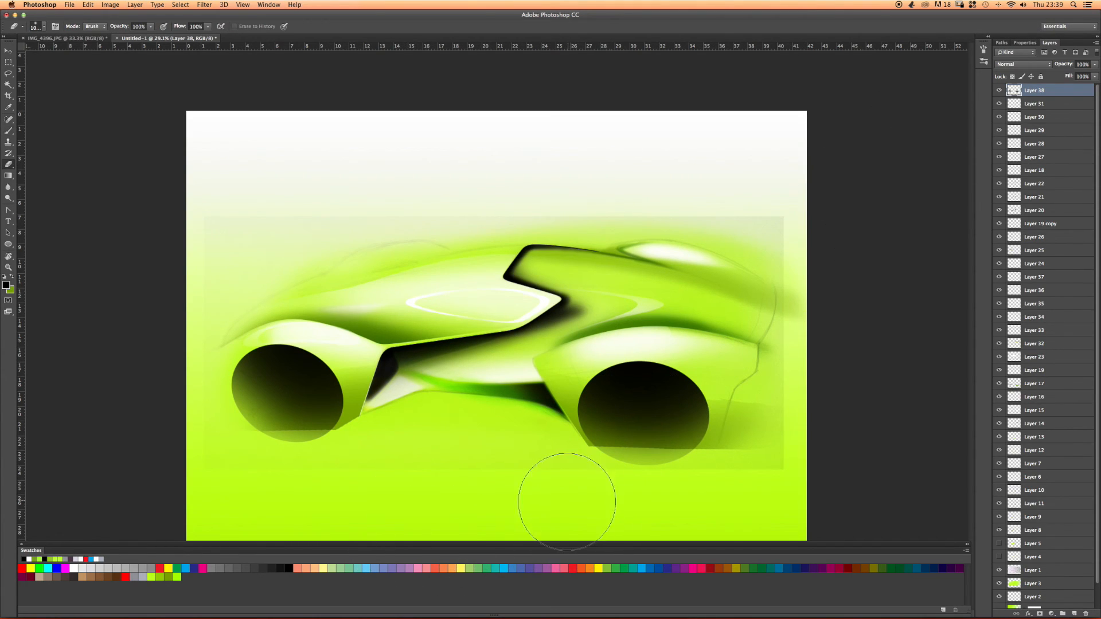
left_click_drag(532, 474, 775, 477)
mouse_move(164, 436)
left_mouse_down()
mouse_move(296, 457)
mouse_move(373, 450)
mouse_move(210, 445)
left_mouse_up()
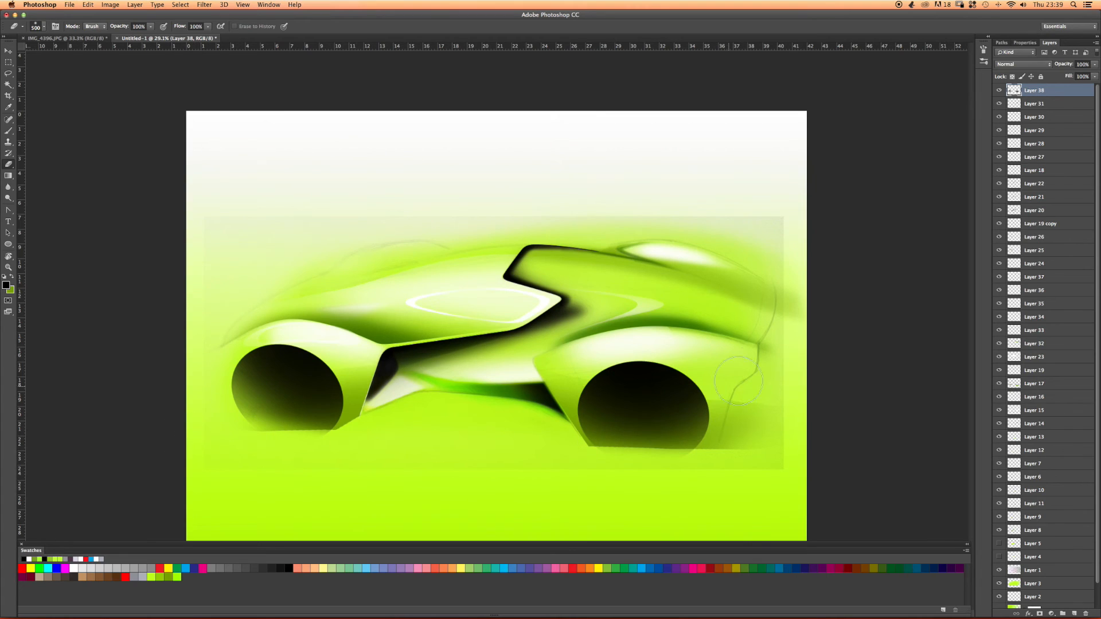
Activate the work path and select both inner wheel ellipses.
left_click(1002, 44)
left_click(1005, 128)
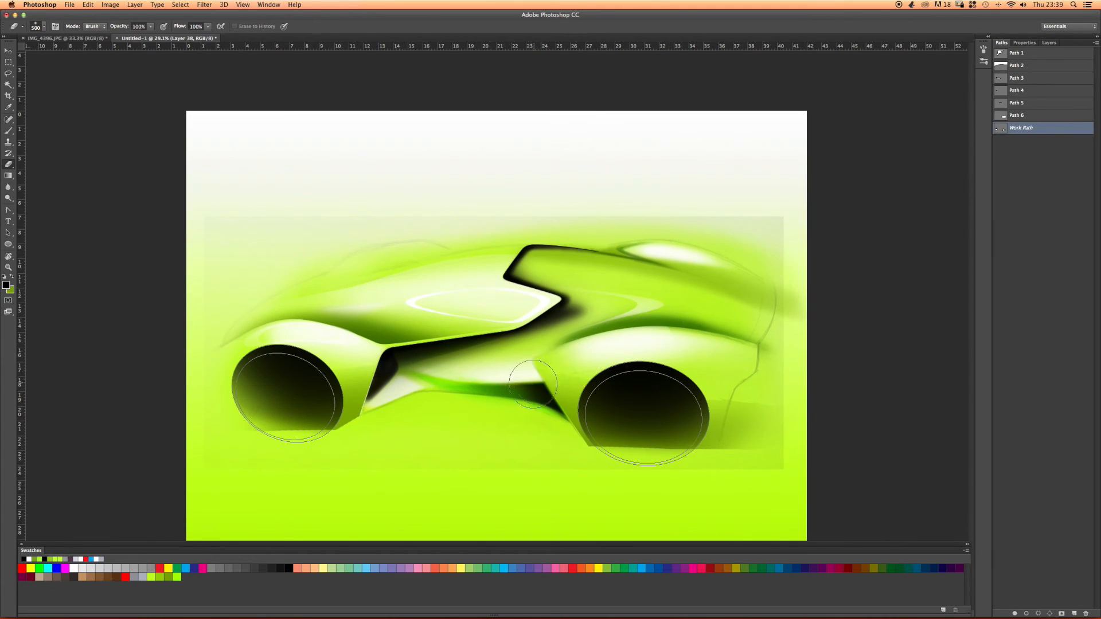
key("a")
left_click(649, 373)
left_click(301, 359, "shift")
Shrink the brush to 3 px and set its opacity and flow to 100%.
key("b")
key("bracketleft")
key("bracketleft")
key("bracketleft")
key("bracketleft")
key("bracketleft")
key("bracketleft")
key("bracketleft")
key("bracketleft")
key("bracketleft")
key("bracketleft")
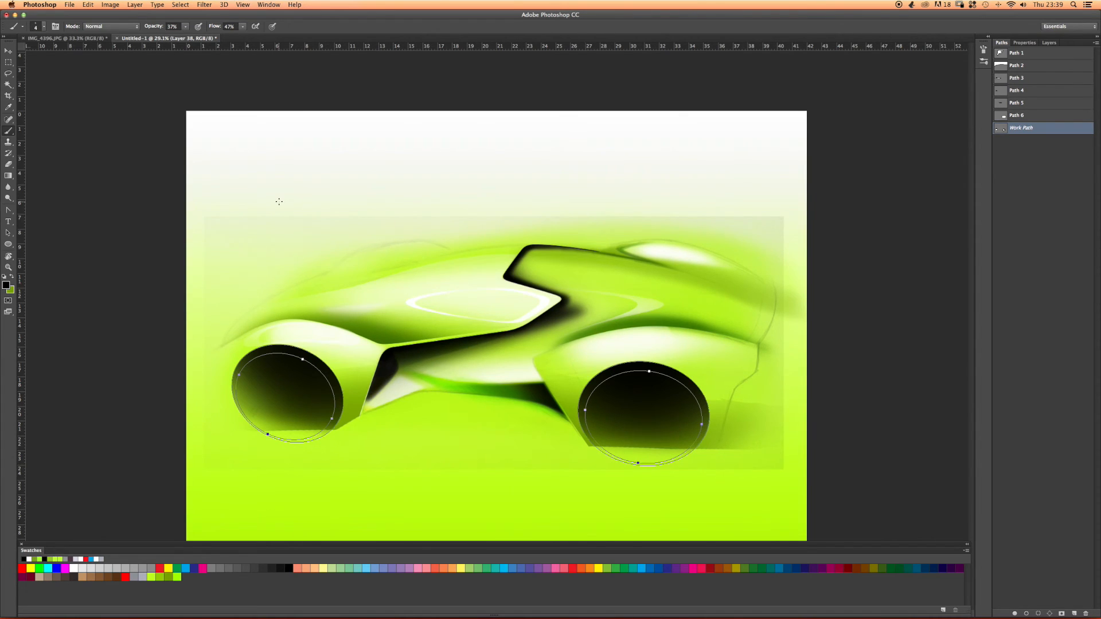
left_click_drag(186, 27, 287, 42)
Add a new layer above Layer 38 and save the work path as Path 7.
left_click(1048, 44)
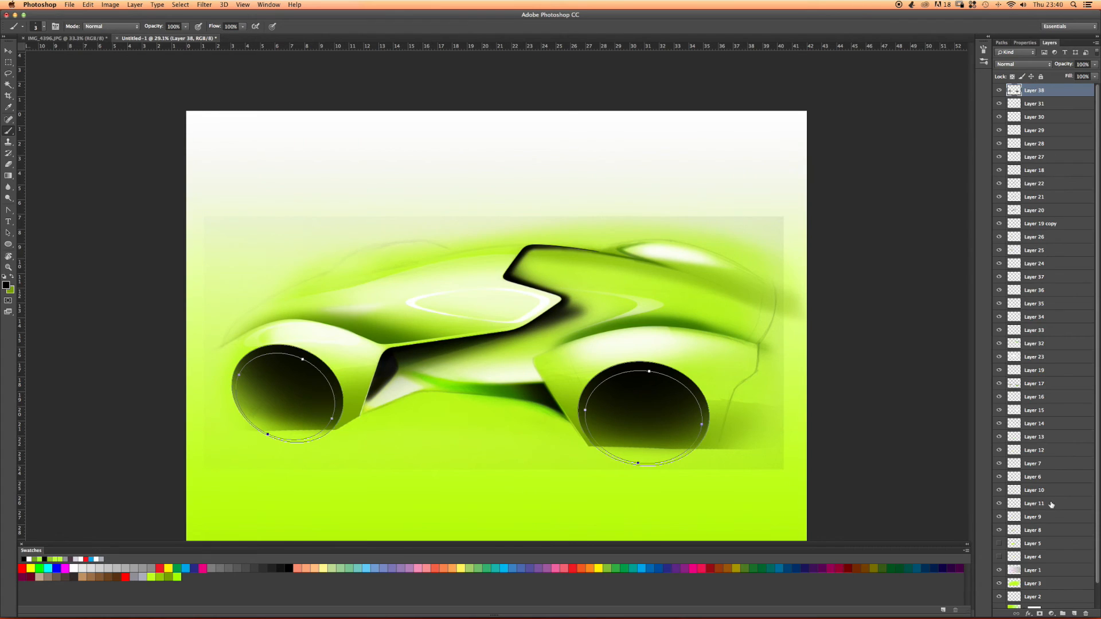
left_click(1075, 614)
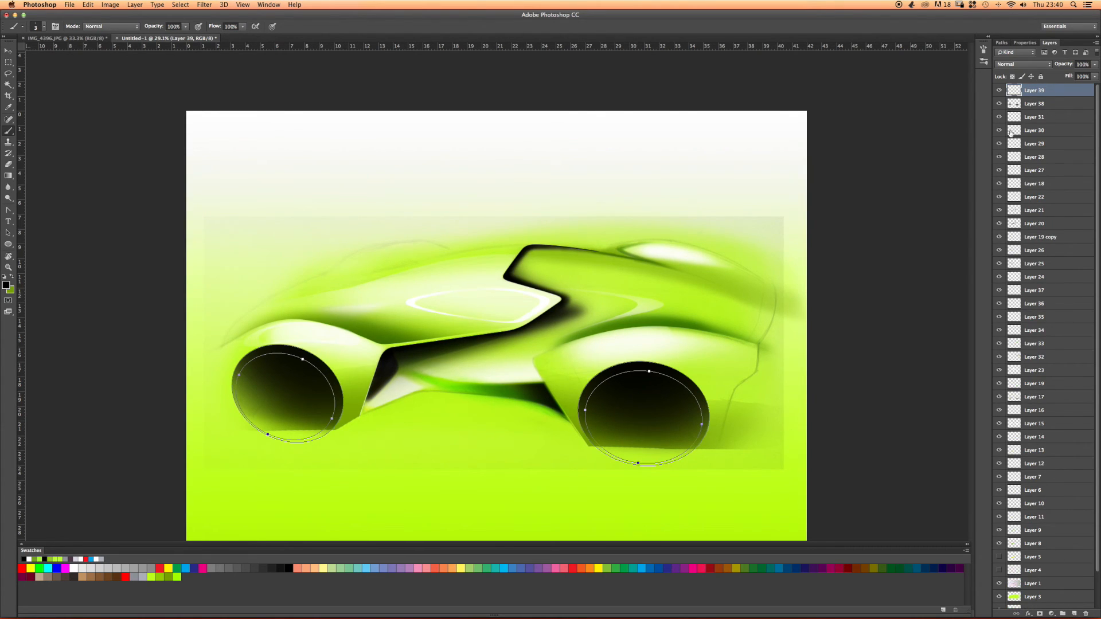
left_click(1002, 43)
double_click(1018, 128)
key("Return")
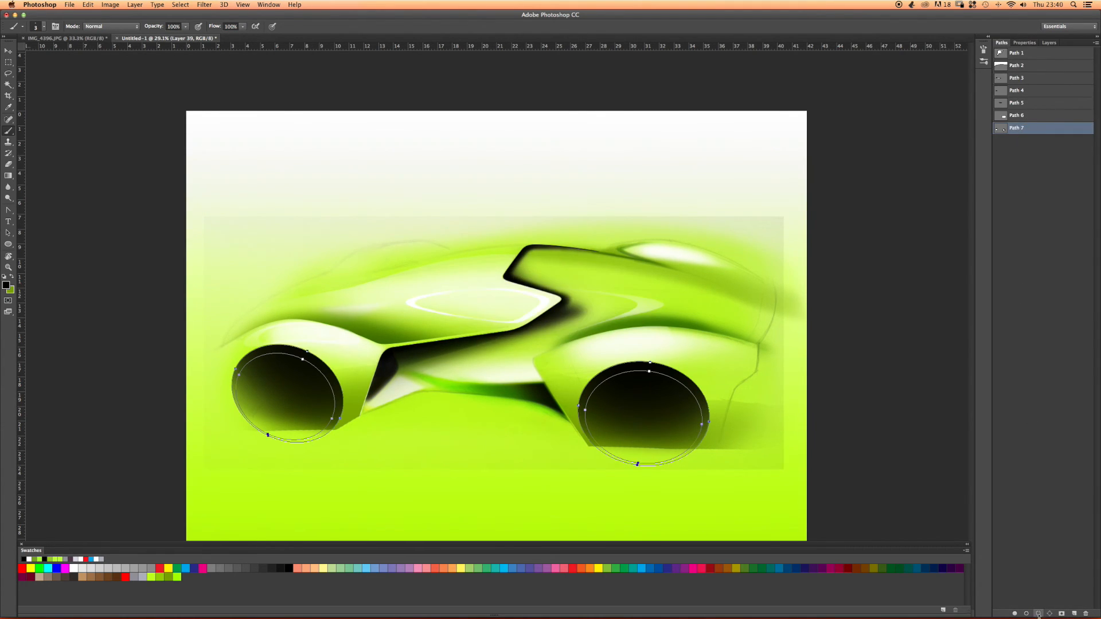
Stroke the Path 7 ellipses with the black 3 px brush and try inverting the outline colour.
left_click(1027, 614)
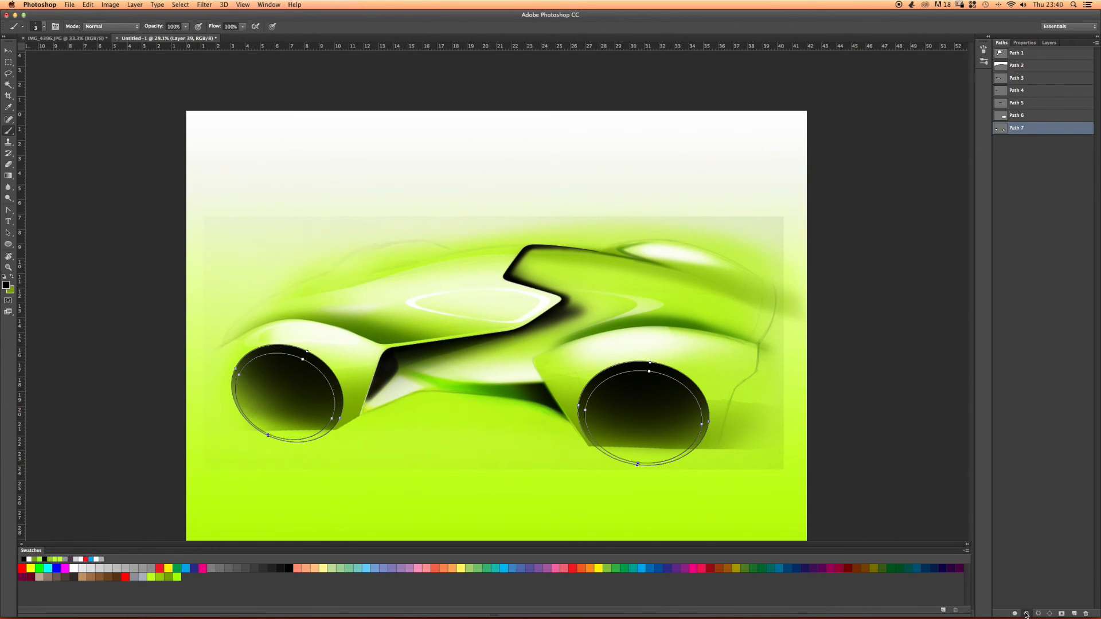
left_click(1024, 571)
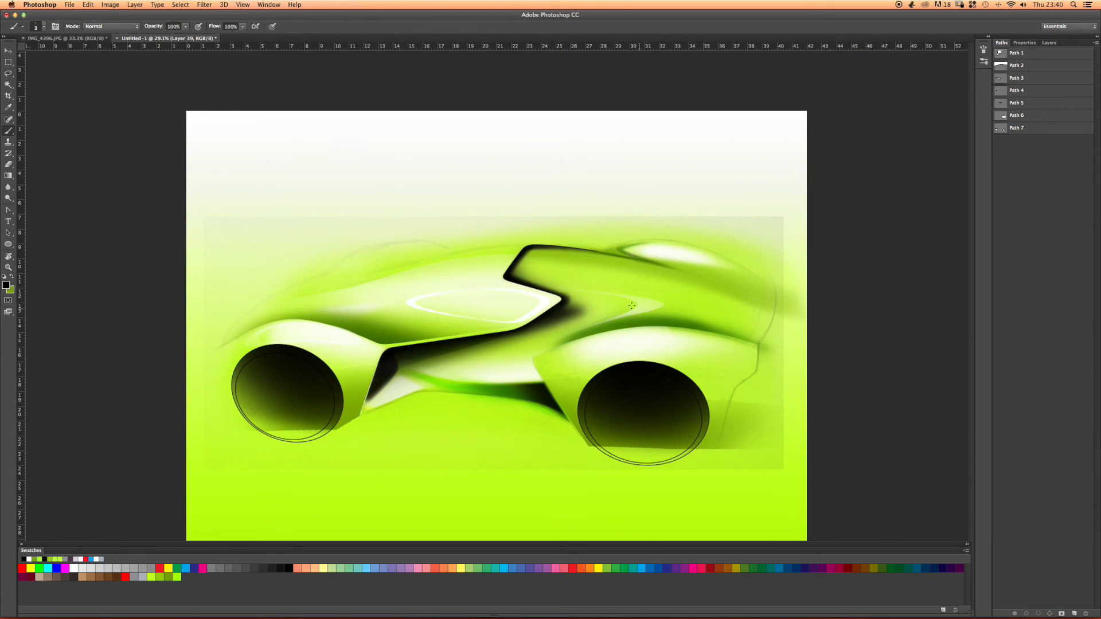
key("super+i")
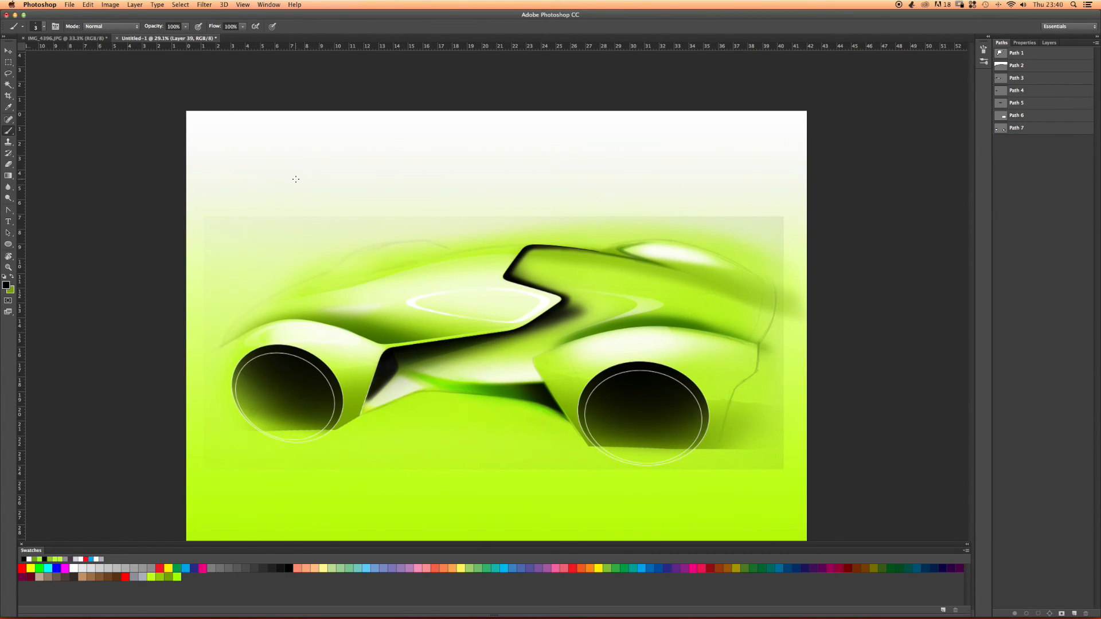
key("super+z")
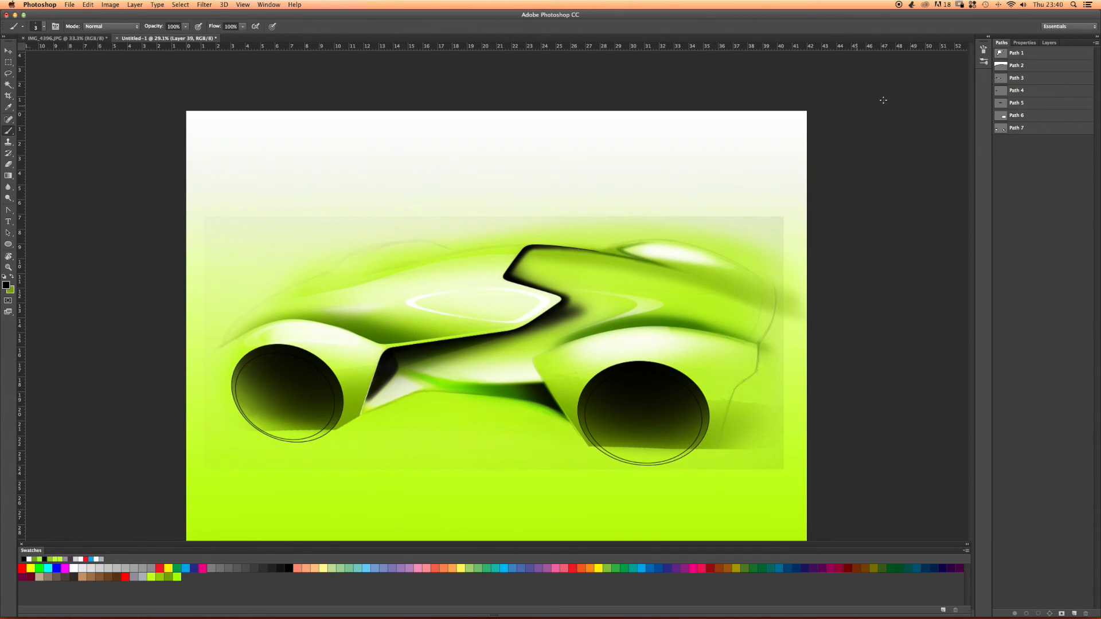
Delete the layer holding the stroked wheel outlines and reactivate Path 7.
left_click(1049, 43)
key("BackSpace")
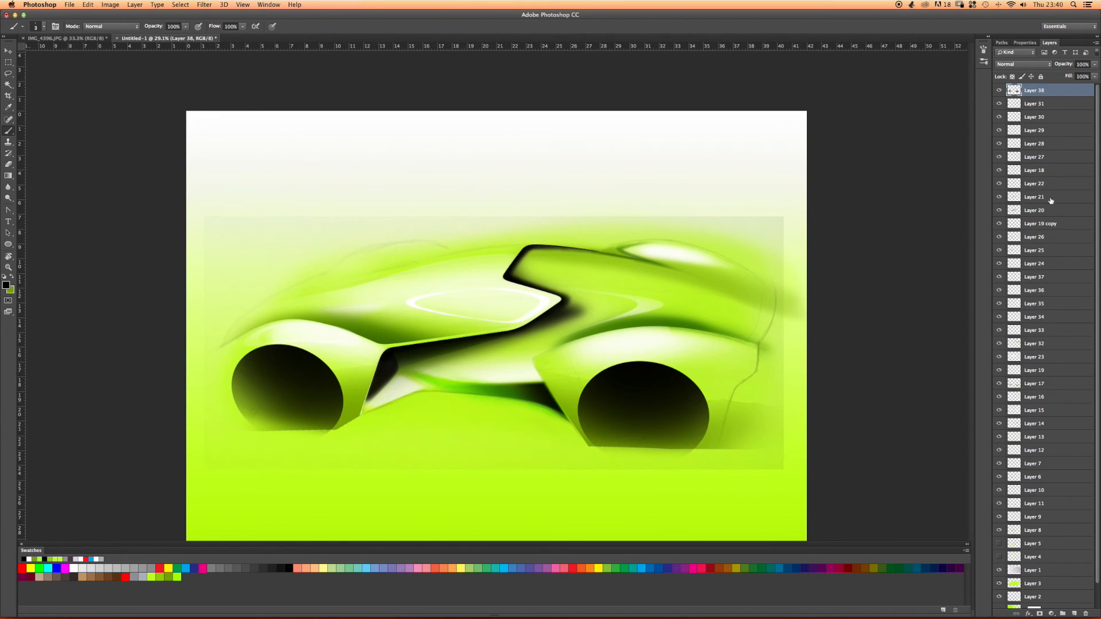
left_click(1002, 43)
left_click(1017, 128)
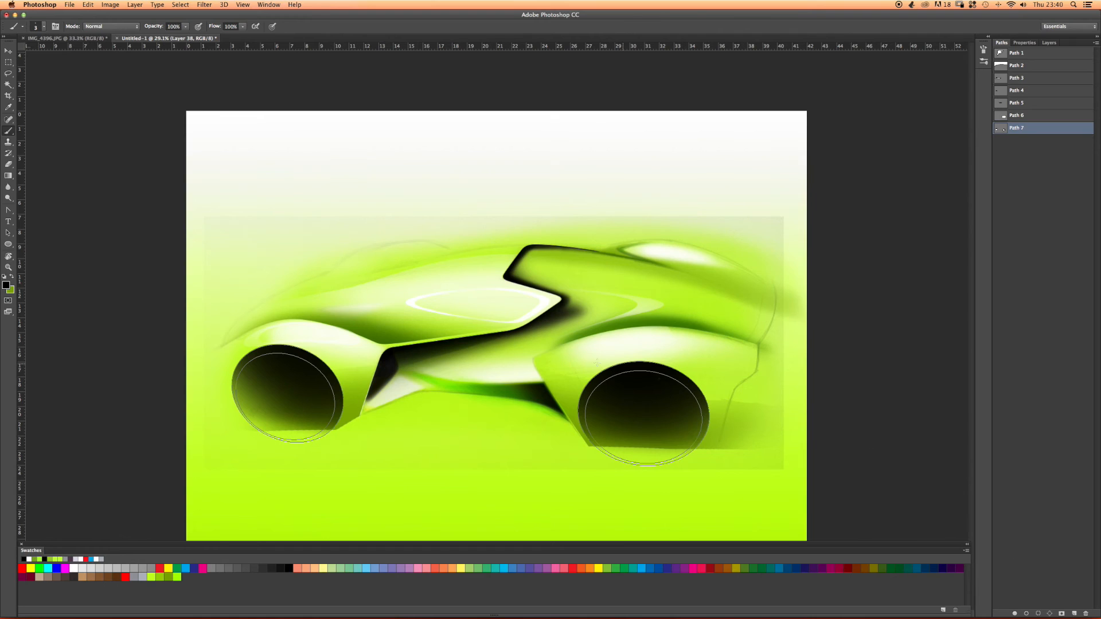
Add a new layer above Layer 38 while keeping Path 7 active.
key("a")
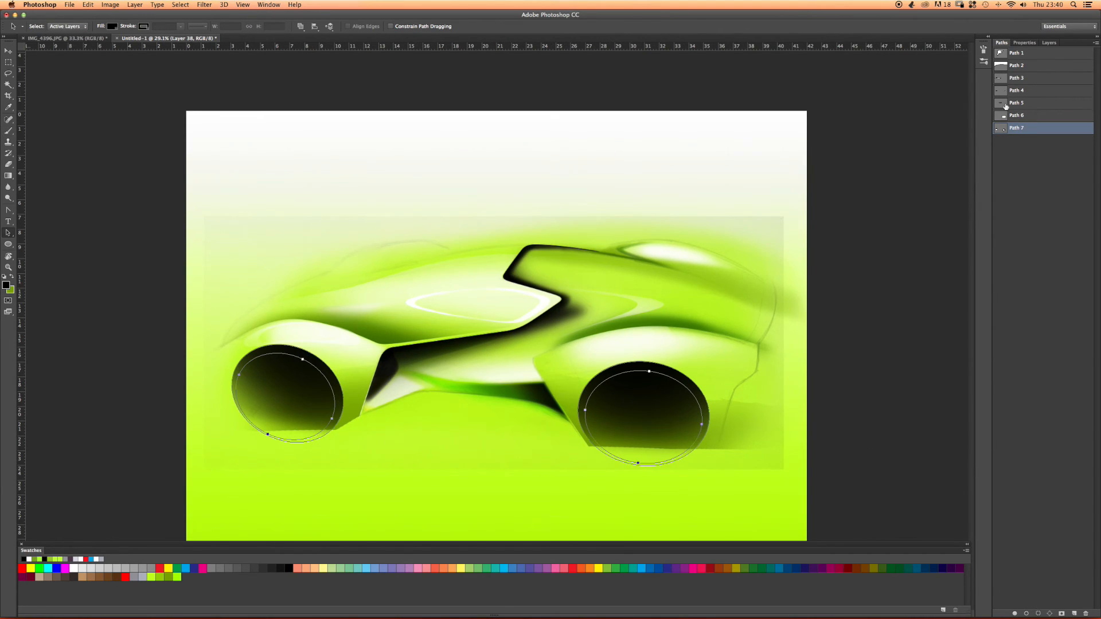
left_click(1044, 43)
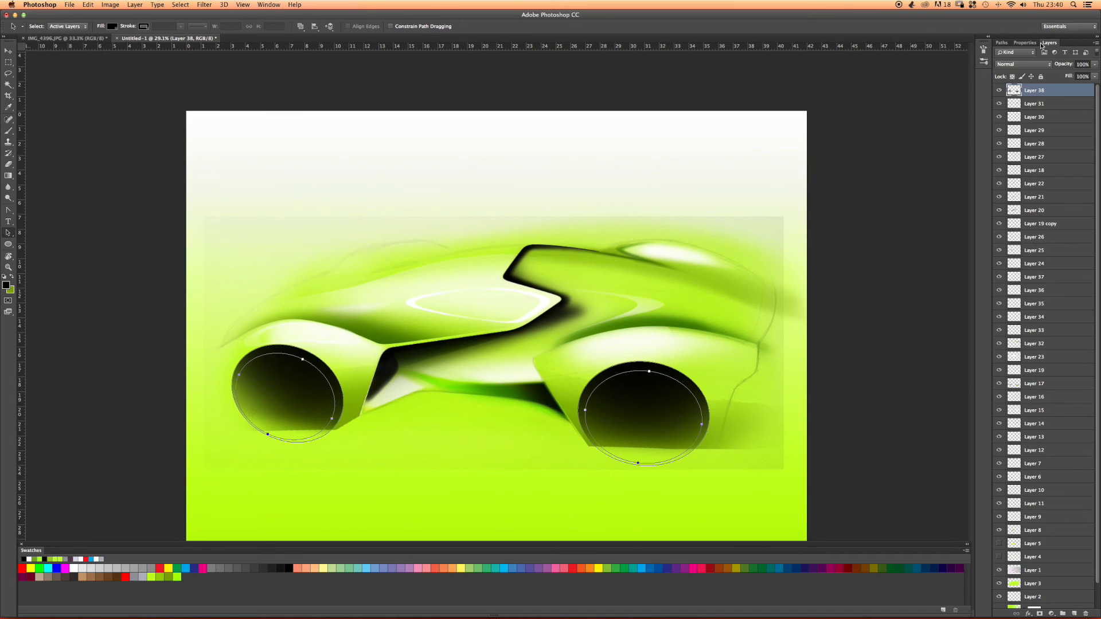
left_click(1074, 614)
left_click(1000, 43)
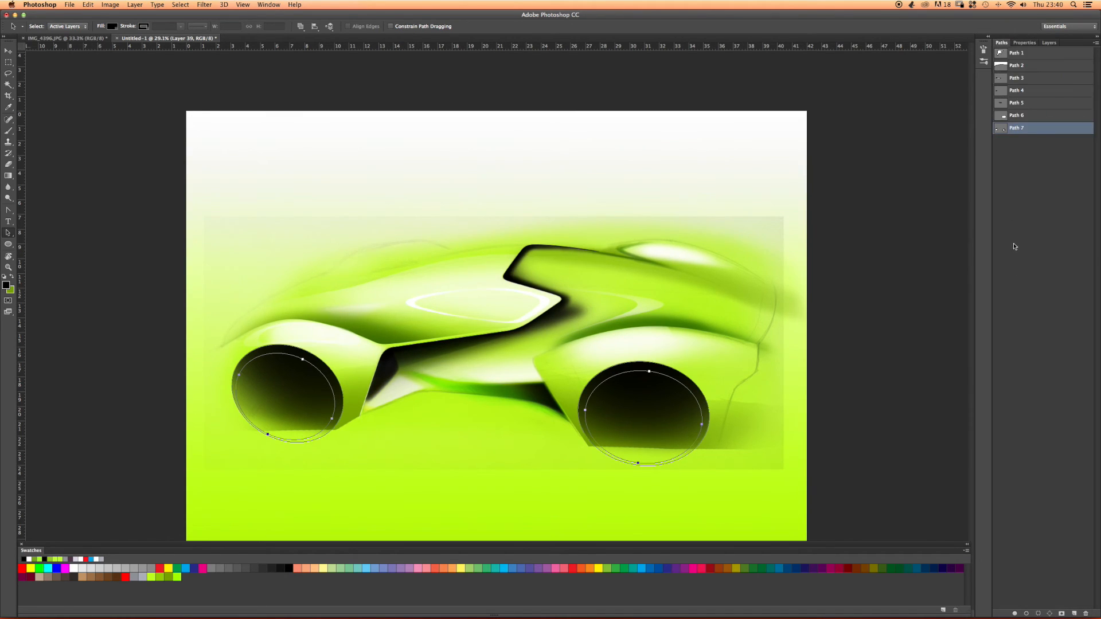
Try stroking the Path 7 wheel ellipses with the black 3 px brush and undo the strokes.
left_click(1026, 614)
key("b")
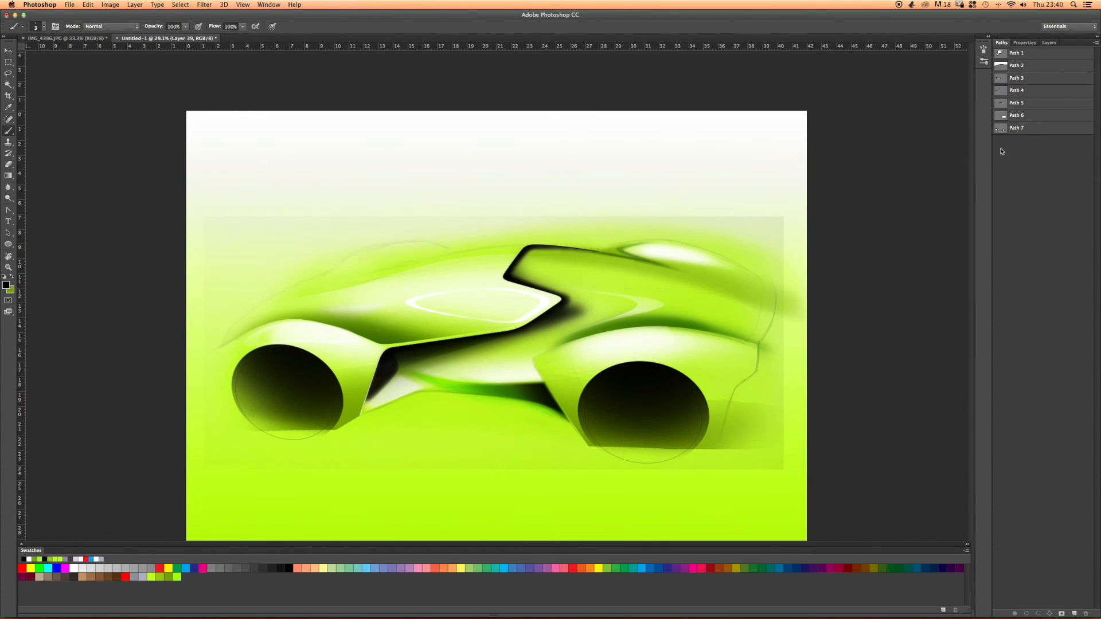
left_click(1004, 131)
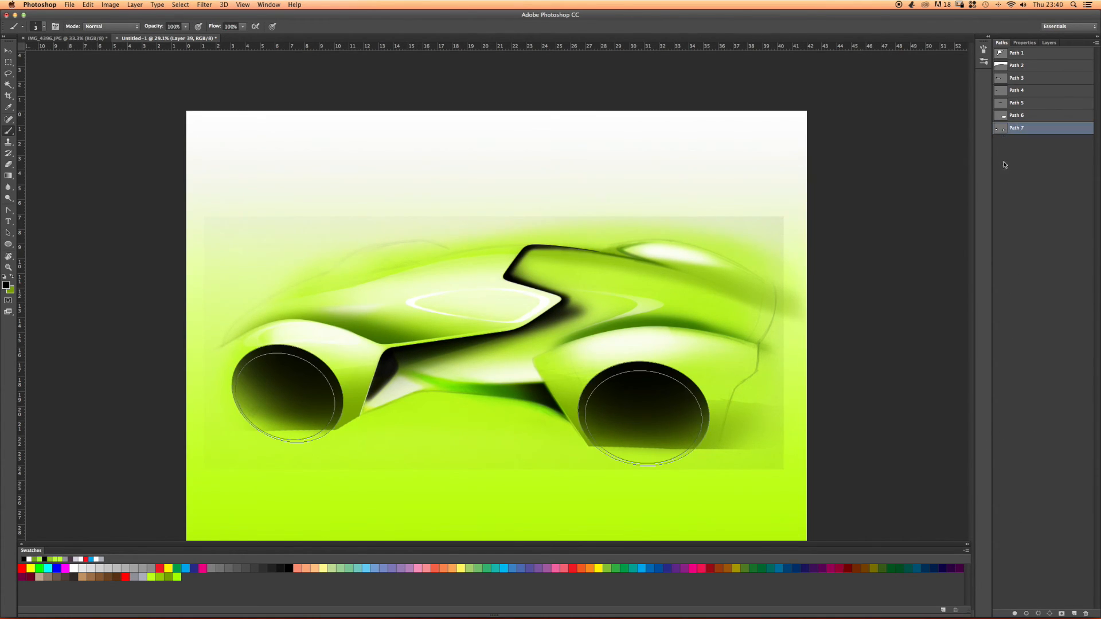
left_click(1025, 615)
left_click(1025, 615)
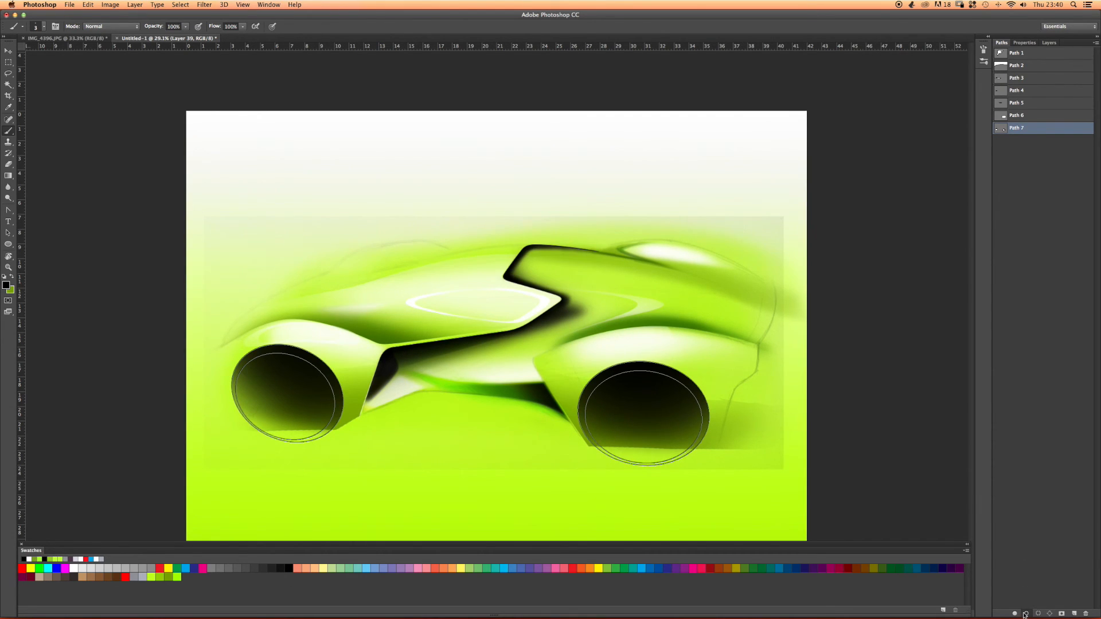
left_click(1027, 578)
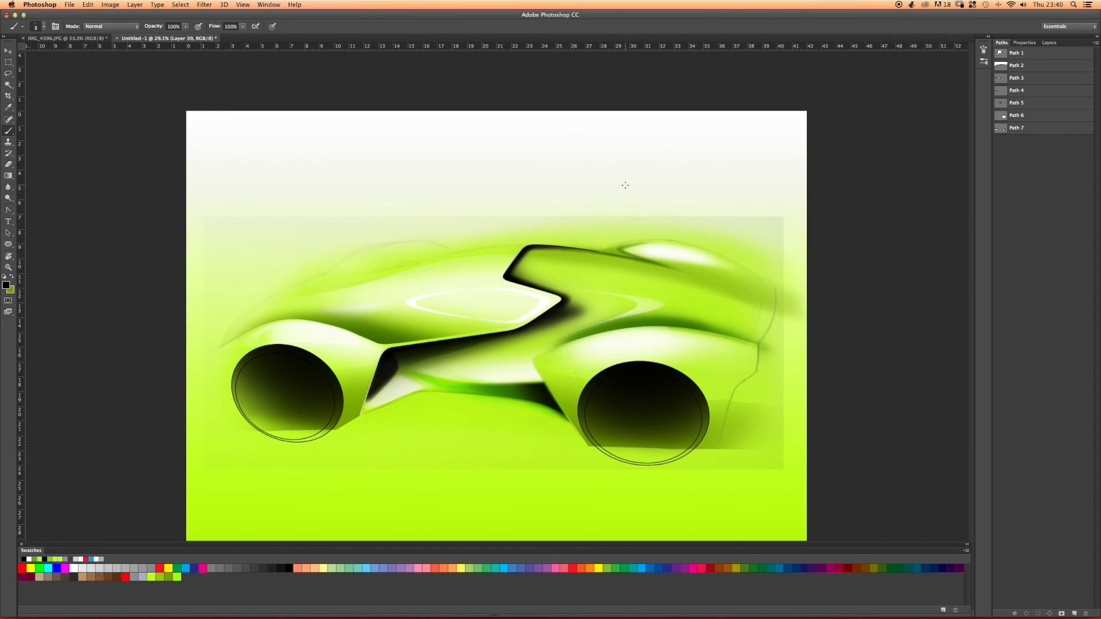
key("super+z")
key("alt+super+z")
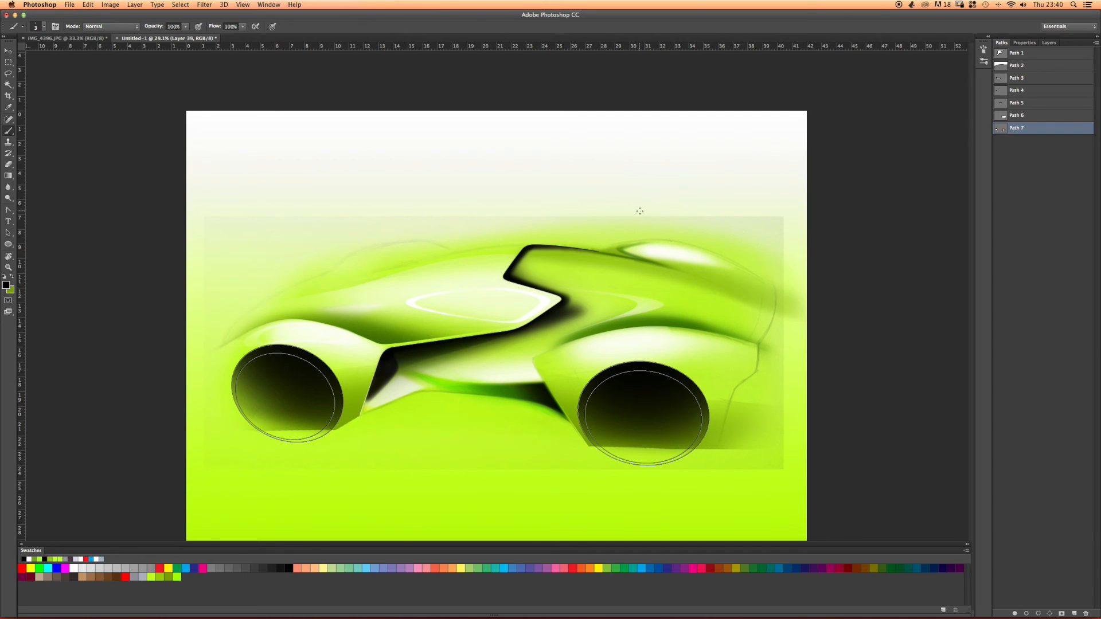
key("alt+super+z")
Stroke the Path 7 ellipses on Layer 39 with a black 4 px brush and turn the outlines white.
left_click(1043, 44)
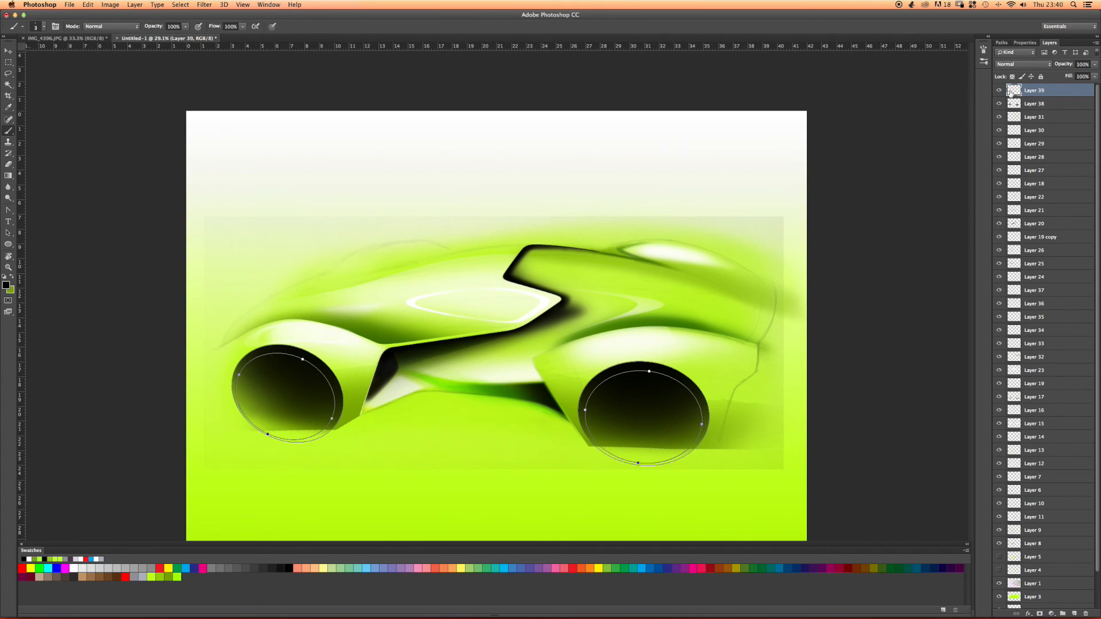
left_click(1001, 43)
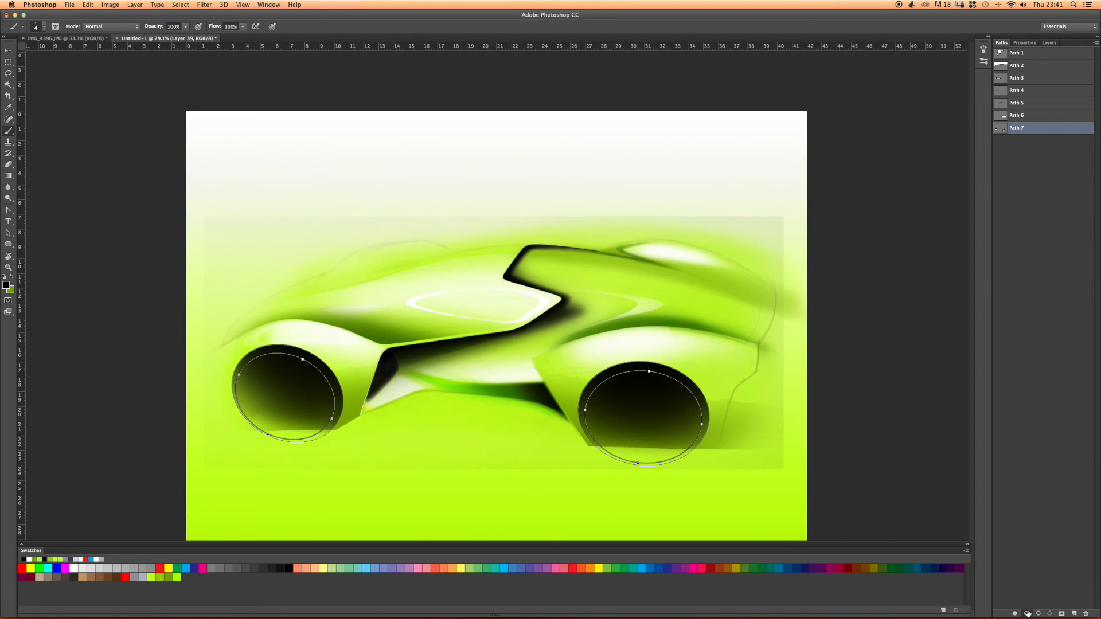
left_click(1031, 558)
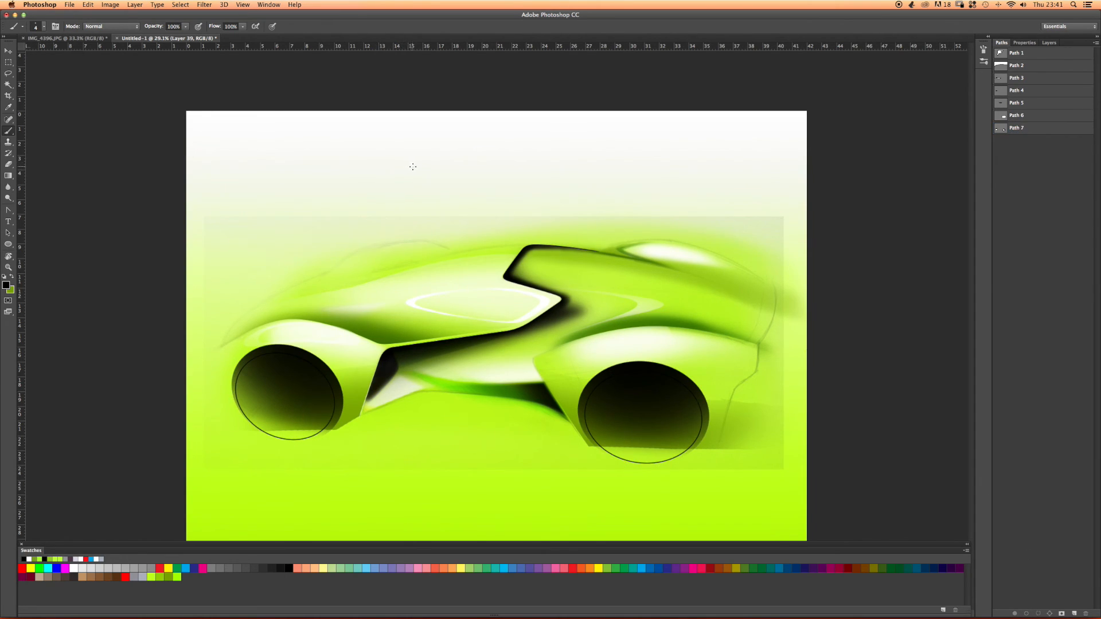
left_click(1049, 42)
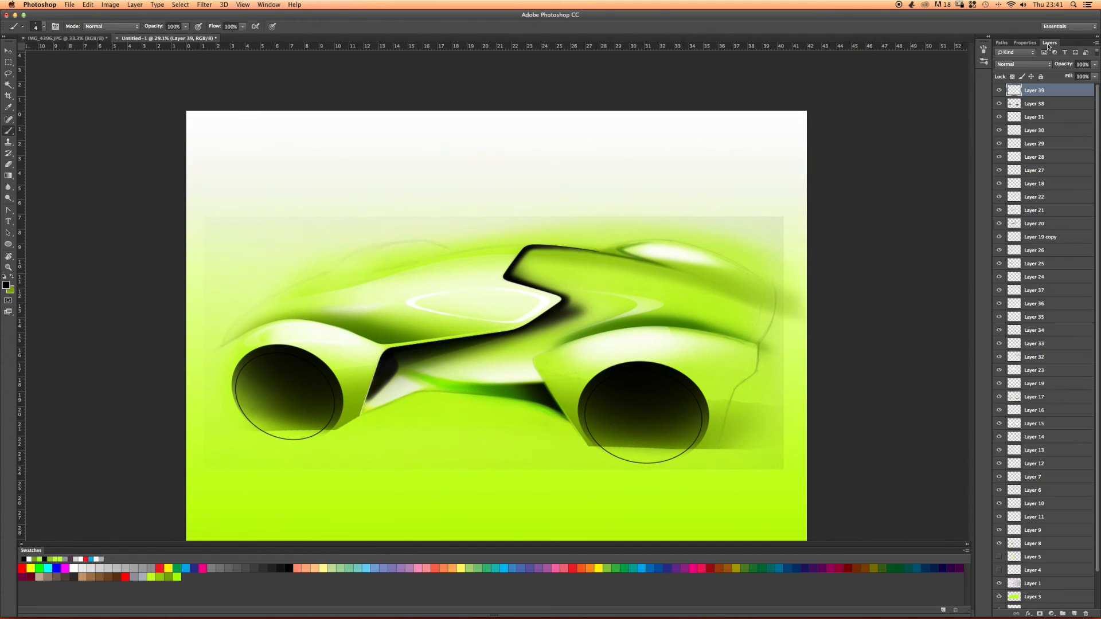
key("super+u")
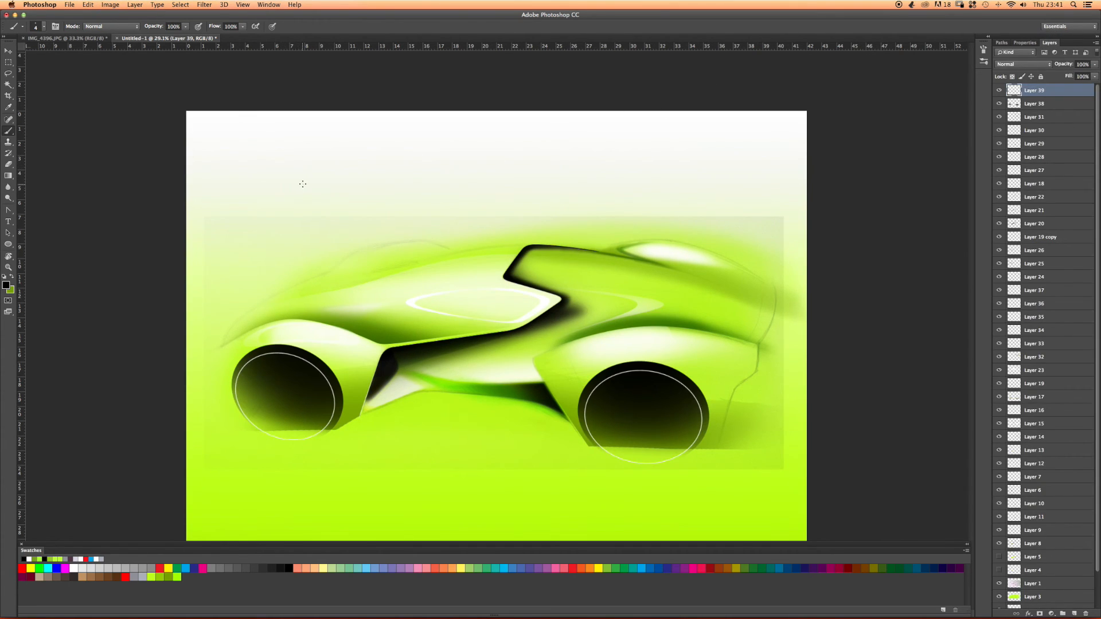
Fade out the bottoms of both white wheel outlines with a soft 500 px eraser and reduce the eraser size.
key("e")
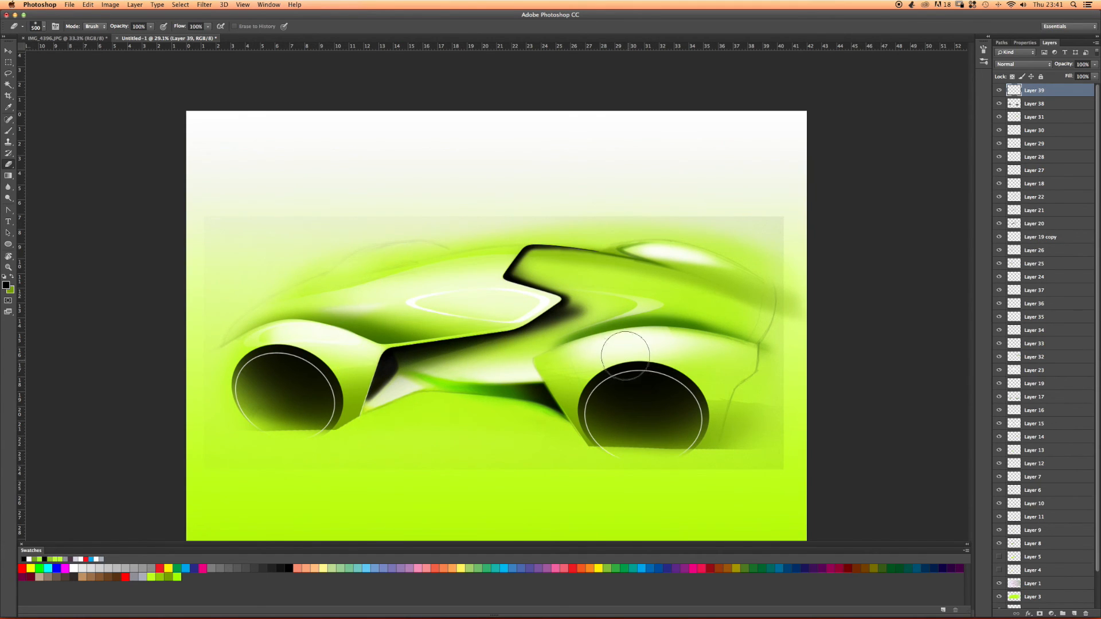
key("bracketleft")
right_click(597, 339)
left_click_drag(663, 357, 645, 355)
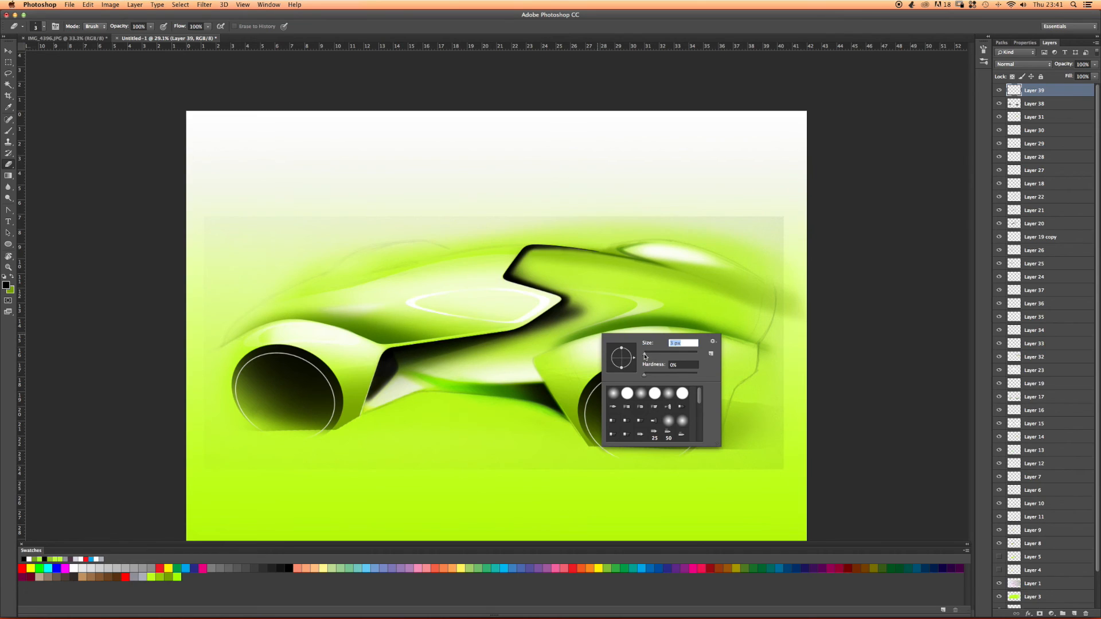
left_click(144, 328)
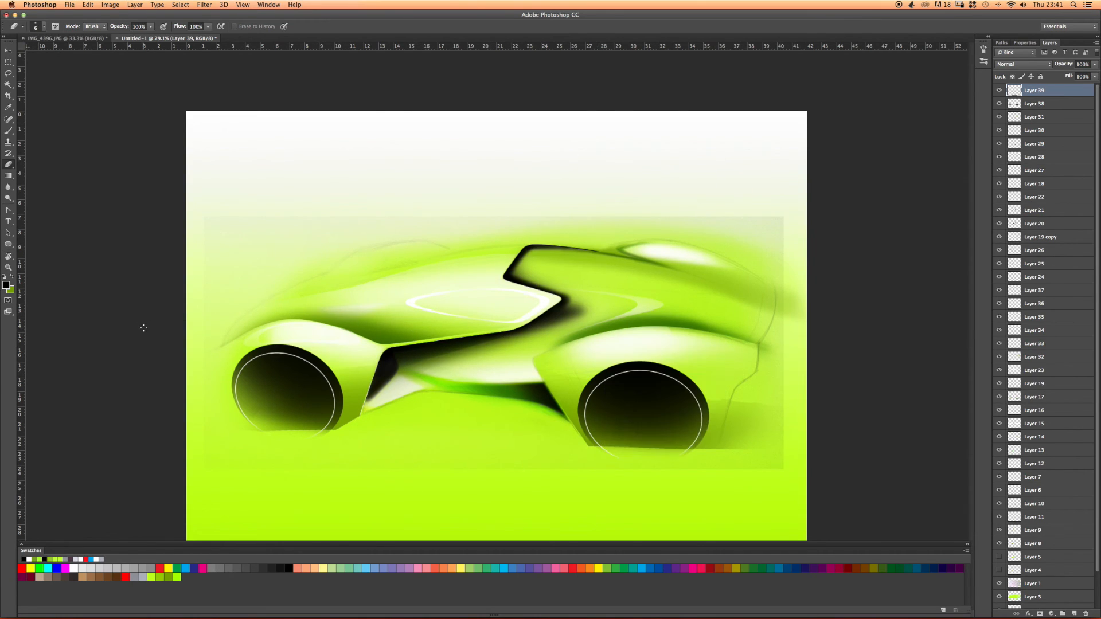
Set the foreground colour to white and dab a small highlight on the top of the rear wheel's outline.
left_click(74, 568)
key("z")
left_click_drag(673, 366, 711, 363)
key("e")
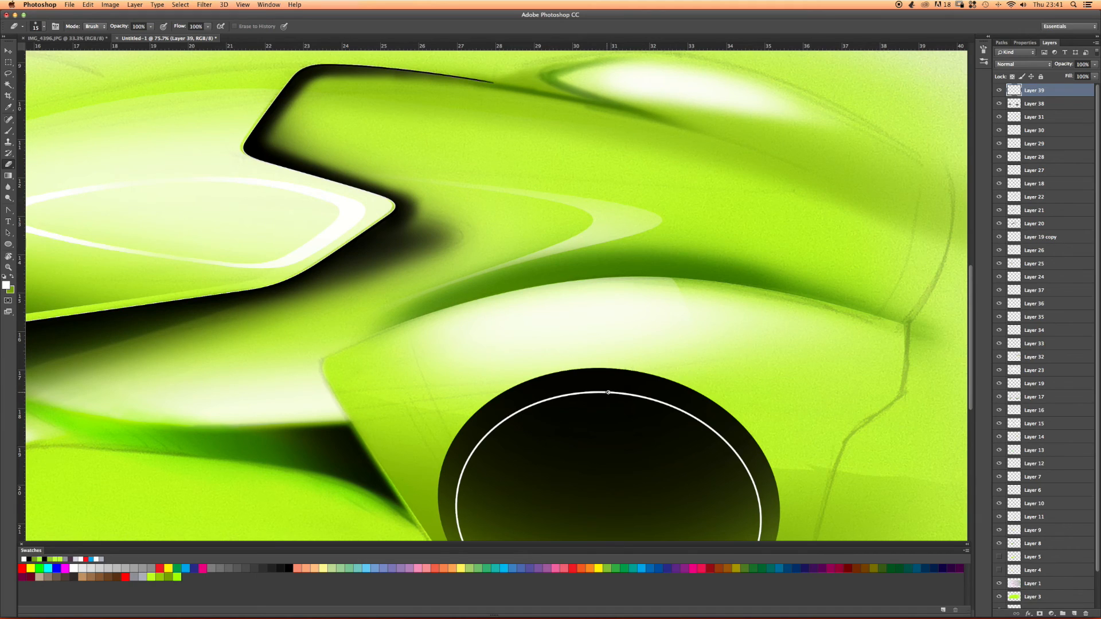
key("super+z")
key("b")
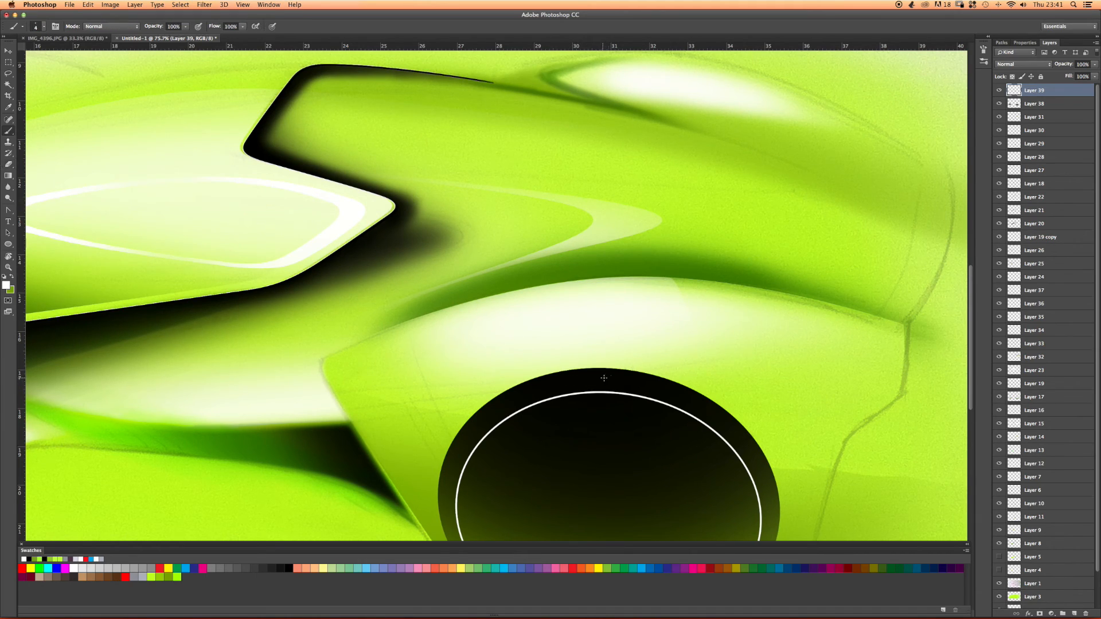
right_click(599, 390)
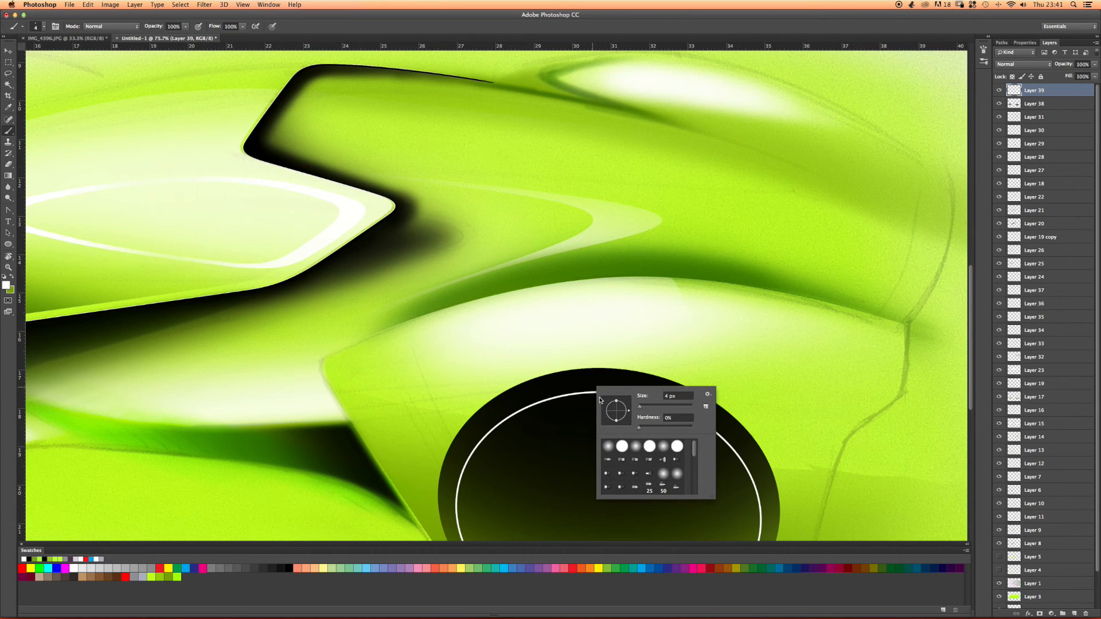
left_click(575, 393)
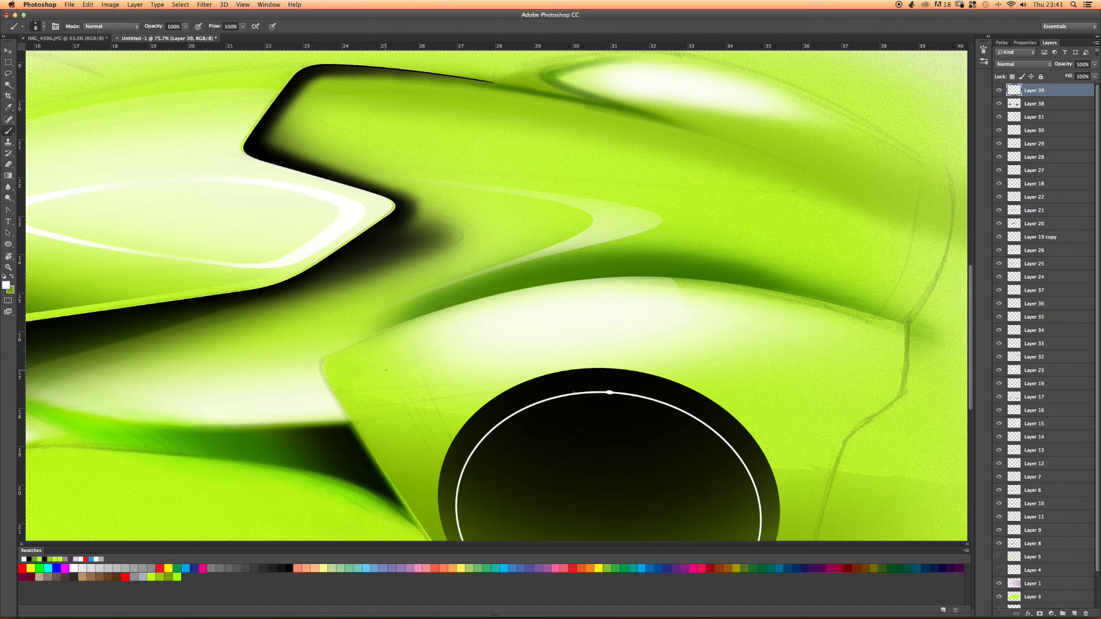
Dab small white highlights on the front wheel outline's upper and lower edges and at the bottom of the rear wheel's outline.
left_click_drag(184, 323, 714, 339)
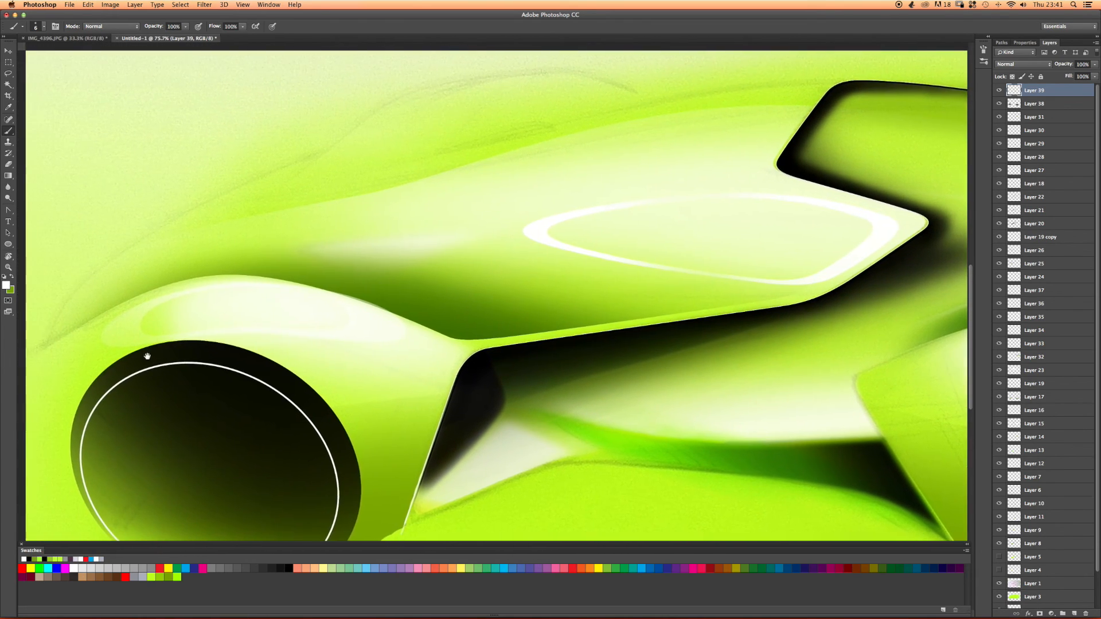
left_click_drag(144, 354, 163, 354)
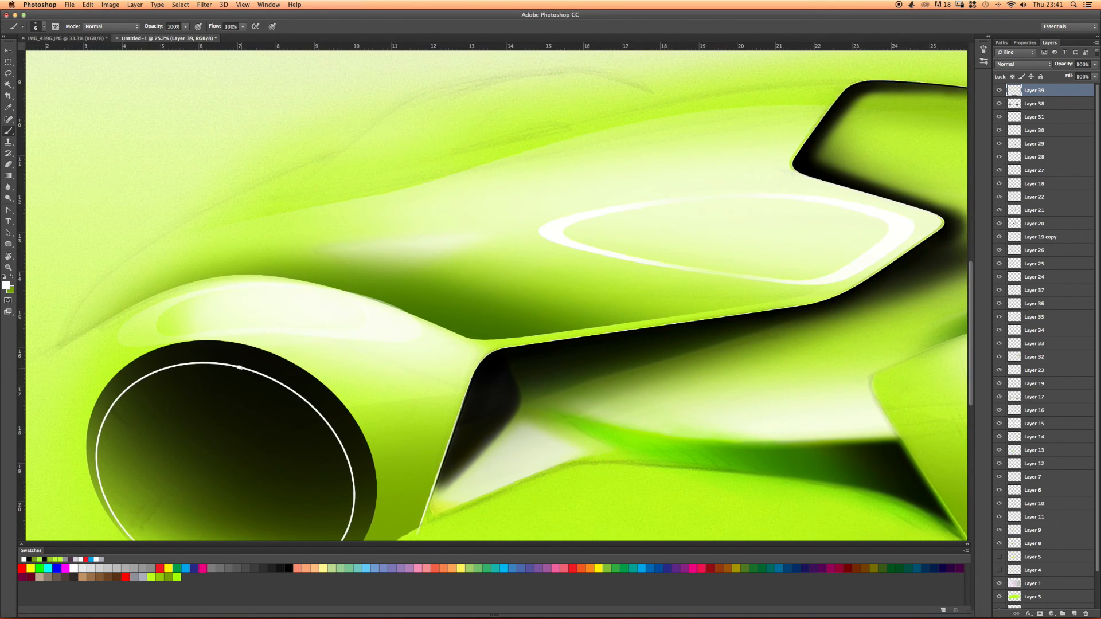
left_click_drag(287, 415, 340, 328)
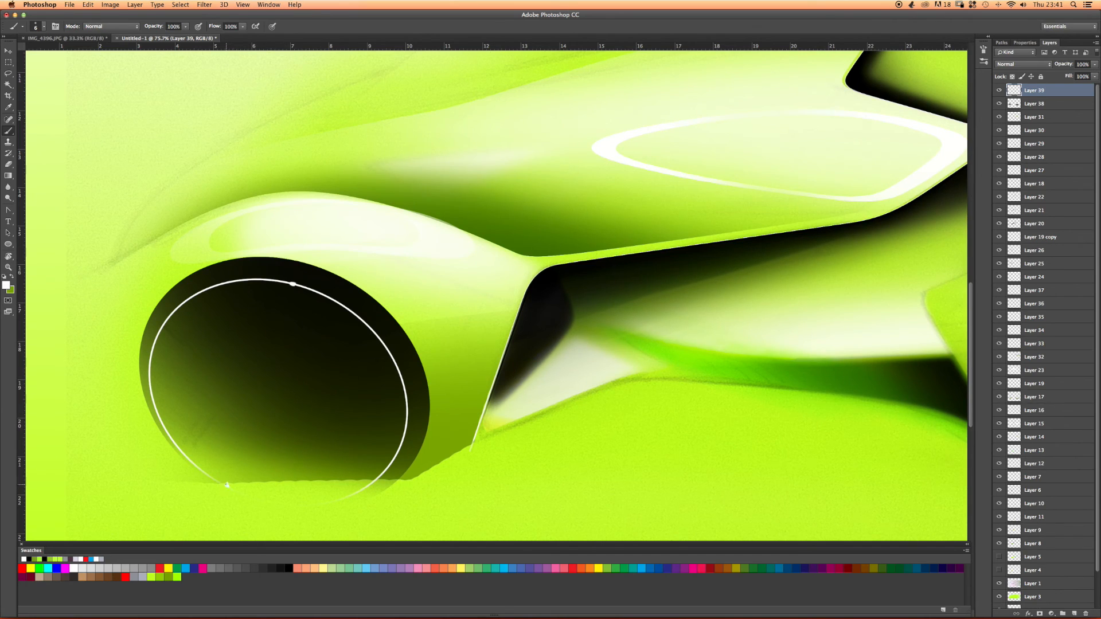
left_click_drag(718, 294, 491, 270)
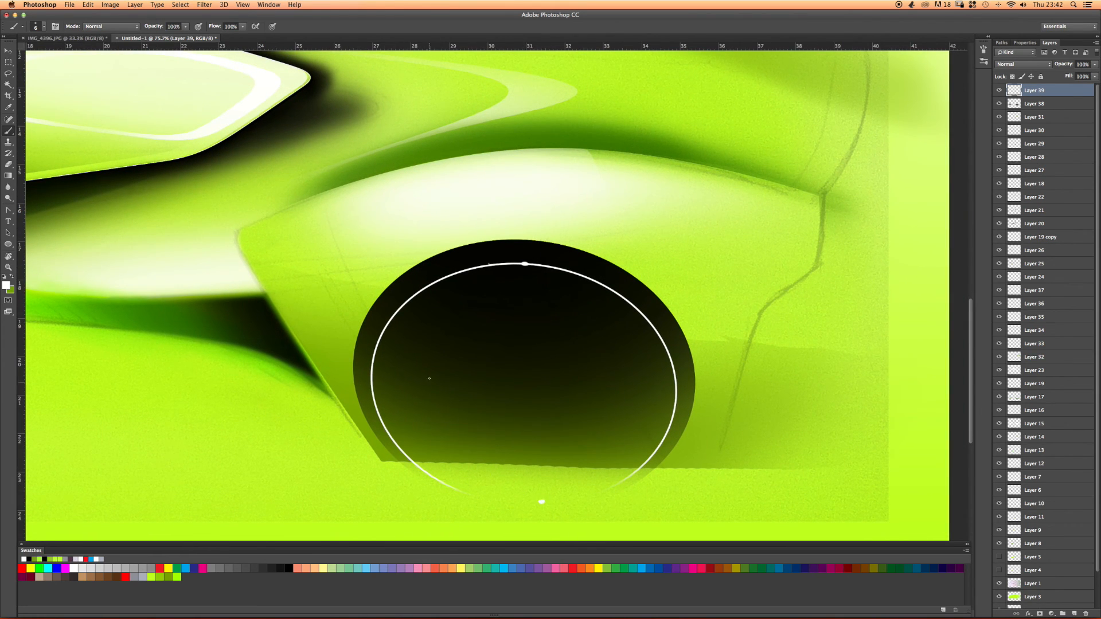
Add a new layer above Layer 39 and dab a soft white hub dot at the centre of the rear wheel.
mouse_move(465, 259)
left_mouse_down()
mouse_move(429, 258)
mouse_move(504, 279)
left_mouse_up()
left_click(1074, 613)
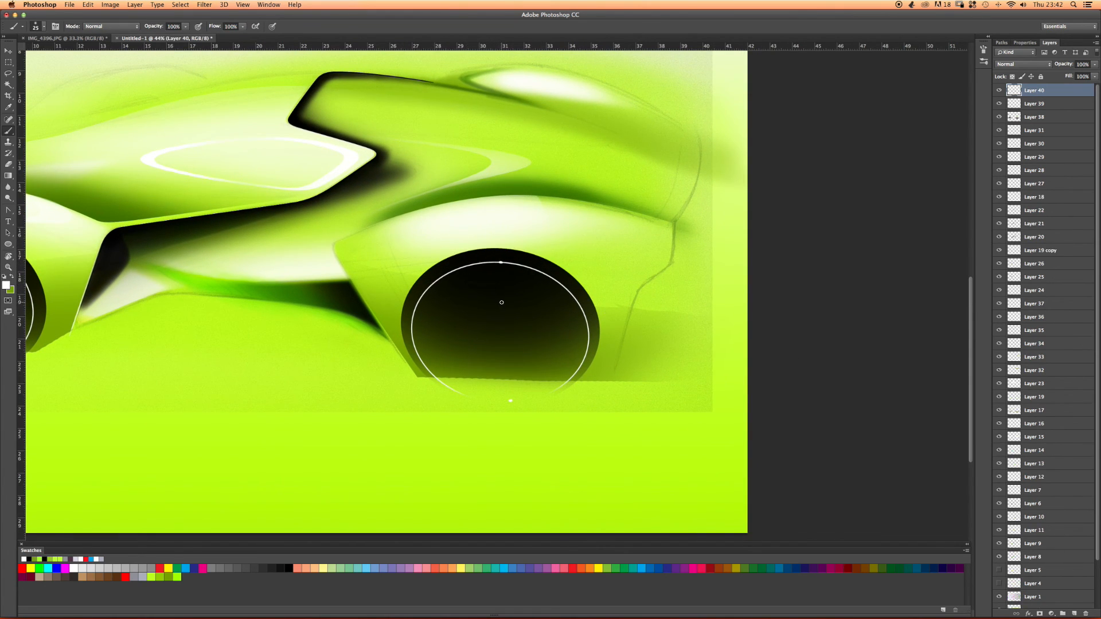
key("bracketright")
left_click(500, 314)
Harden the white brush, shrink it to 10 px and paint five pairs of spokes inside the rear wheel's outline.
key("bracketleft")
key("bracketleft")
right_click(493, 278)
left_click_drag(555, 314, 570, 313)
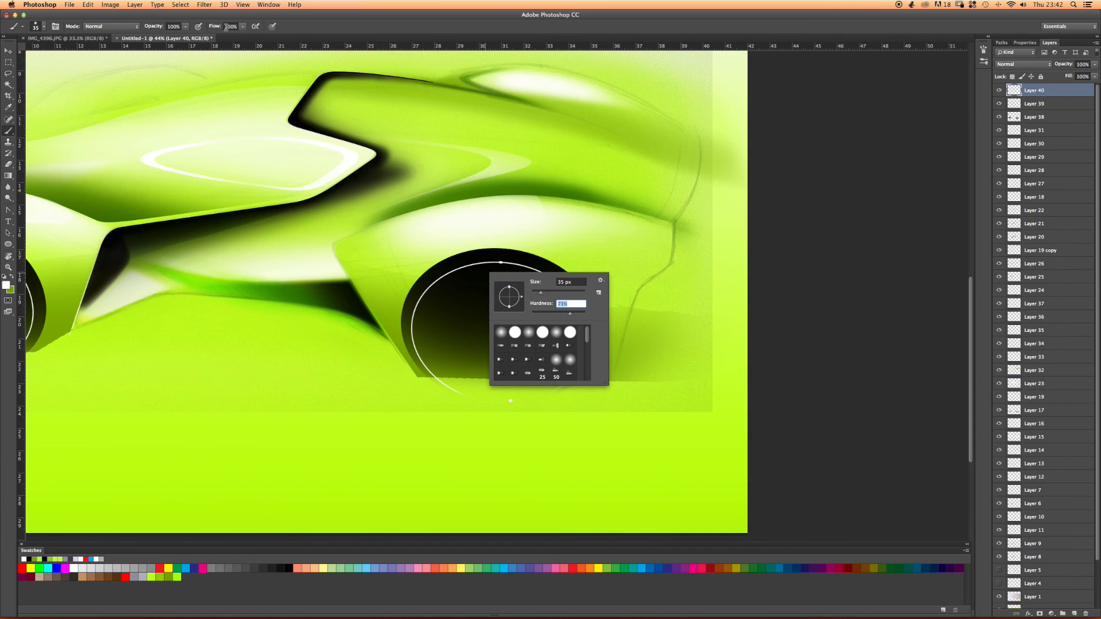
key("Return")
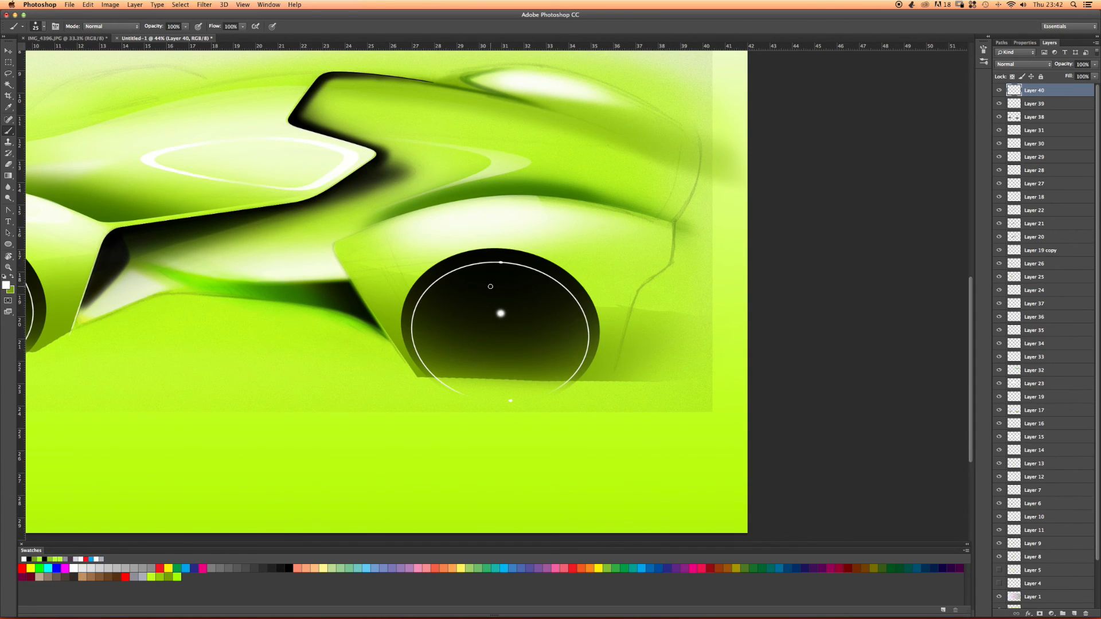
mouse_move(485, 263)
left_mouse_down()
mouse_move(493, 304)
mouse_move(509, 297)
left_mouse_up()
mouse_move(512, 264)
left_mouse_down()
mouse_move(511, 302)
mouse_move(568, 307)
mouse_move(531, 312)
mouse_move(582, 305)
mouse_move(563, 331)
mouse_move(536, 324)
mouse_move(598, 333)
left_mouse_up()
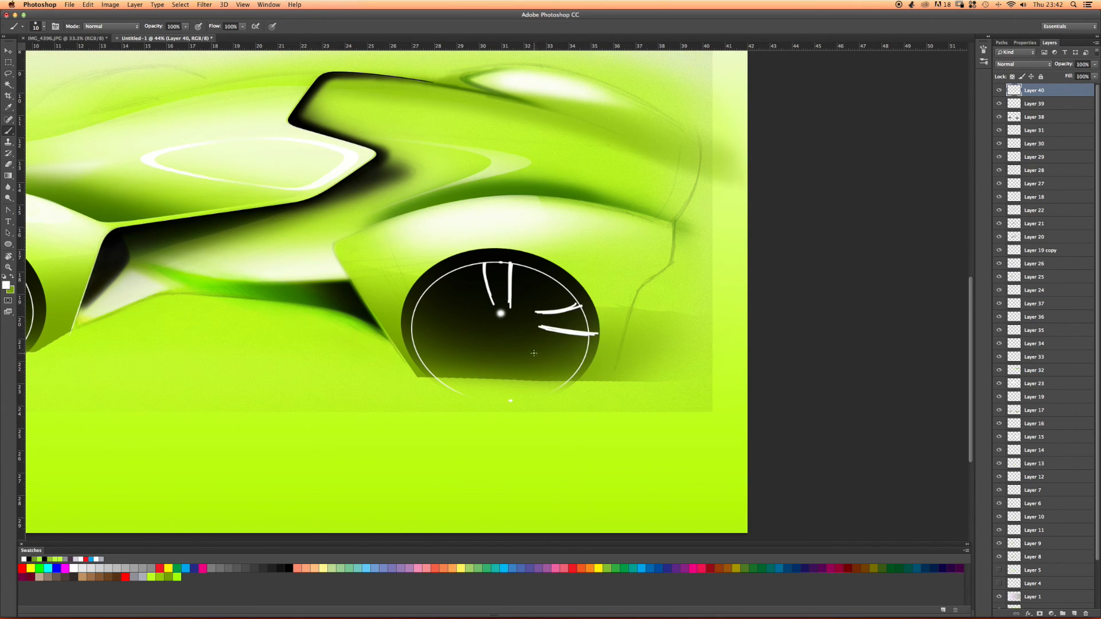
mouse_move(529, 342)
left_mouse_down()
mouse_move(576, 380)
mouse_move(561, 374)
mouse_move(552, 405)
left_mouse_up()
left_click_drag(482, 308, 416, 302)
left_click_drag(475, 320, 414, 334)
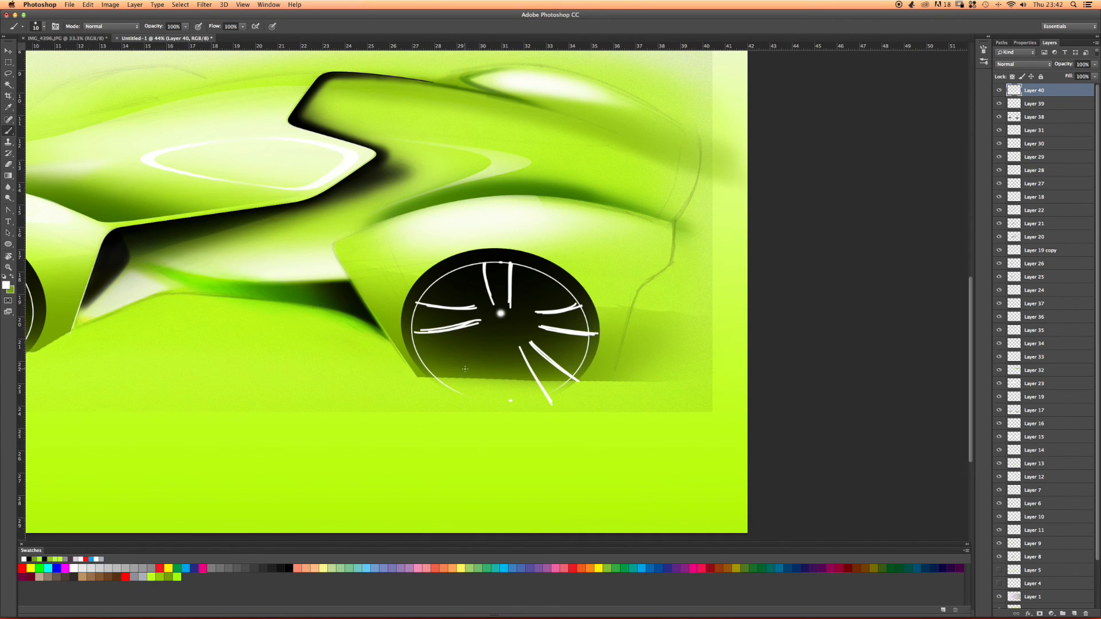
left_click_drag(485, 332, 439, 377)
left_click_drag(489, 329, 436, 384)
left_click_drag(505, 336, 467, 399)
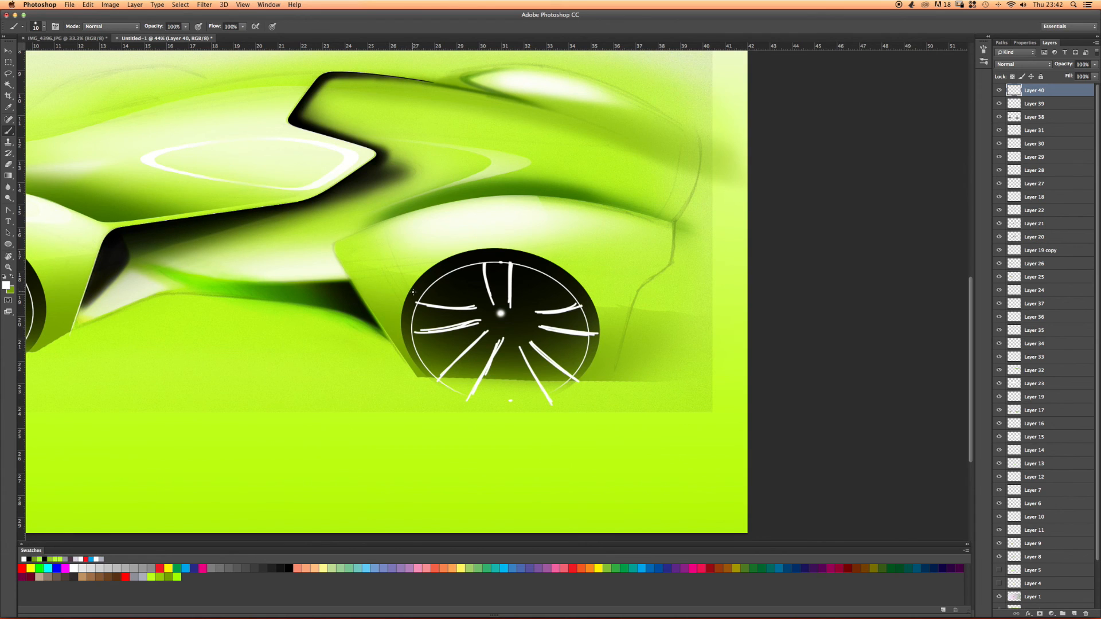
Paint five matching pairs of white spokes inside the front wheel's outline with the 10 px brush.
key("z")
mouse_move(411, 293)
left_mouse_down()
mouse_move(372, 289)
mouse_move(413, 293)
left_mouse_up()
key("b")
scroll(244, 323, "left", 8)
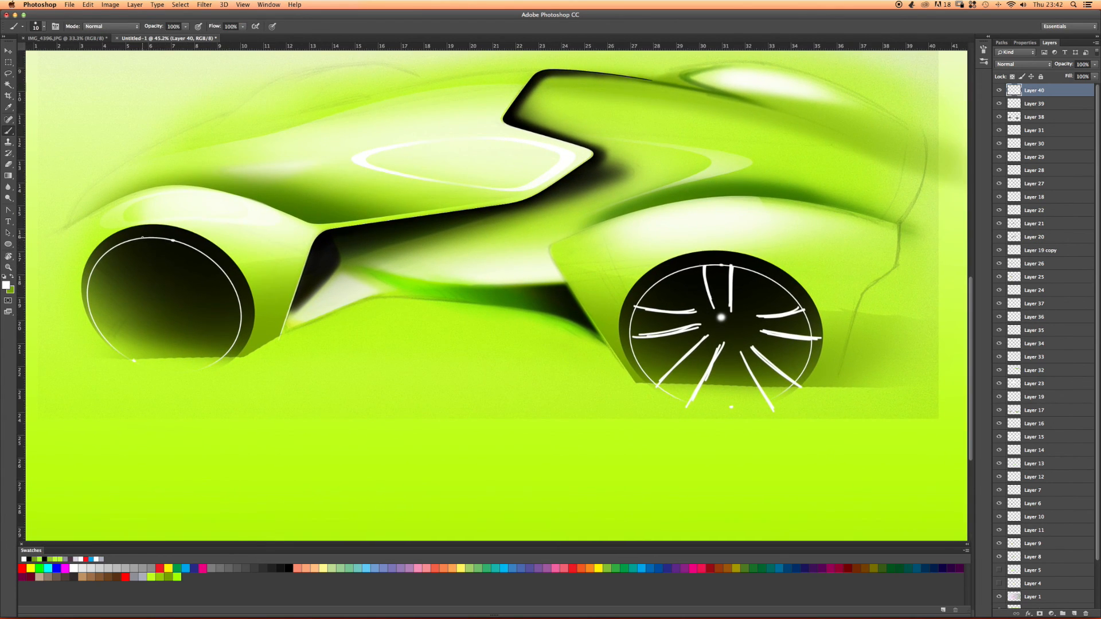
left_click_drag(130, 235, 241, 365)
left_click_drag(185, 318, 224, 387)
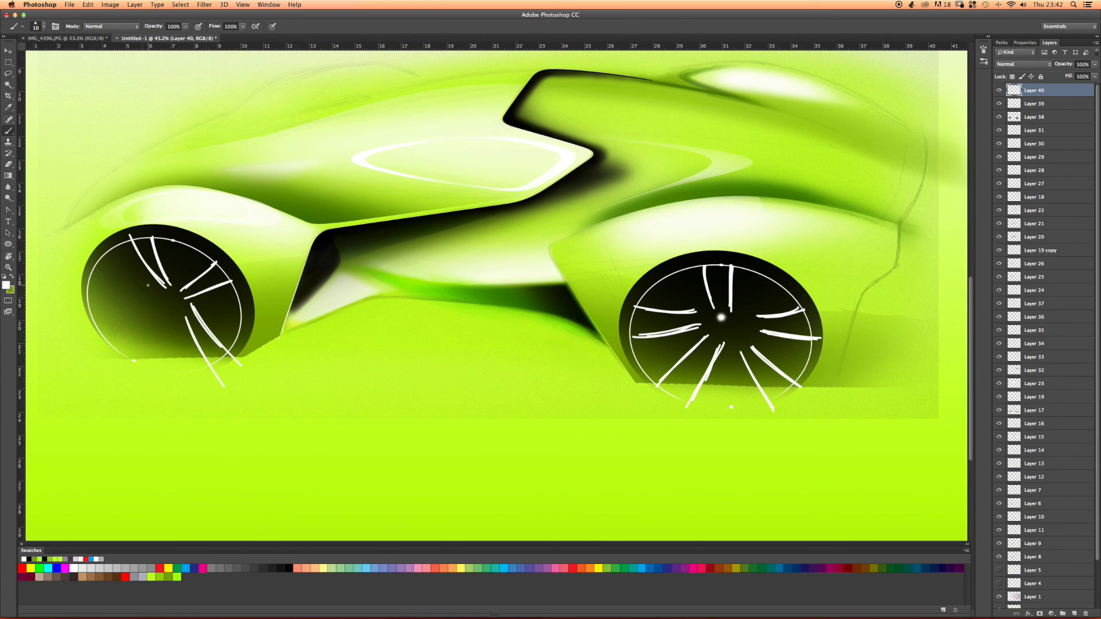
left_click_drag(86, 282, 160, 288)
mouse_move(86, 304)
left_mouse_down()
mouse_move(154, 299)
mouse_move(87, 305)
mouse_move(120, 363)
left_mouse_up()
left_click_drag(168, 318, 144, 381)
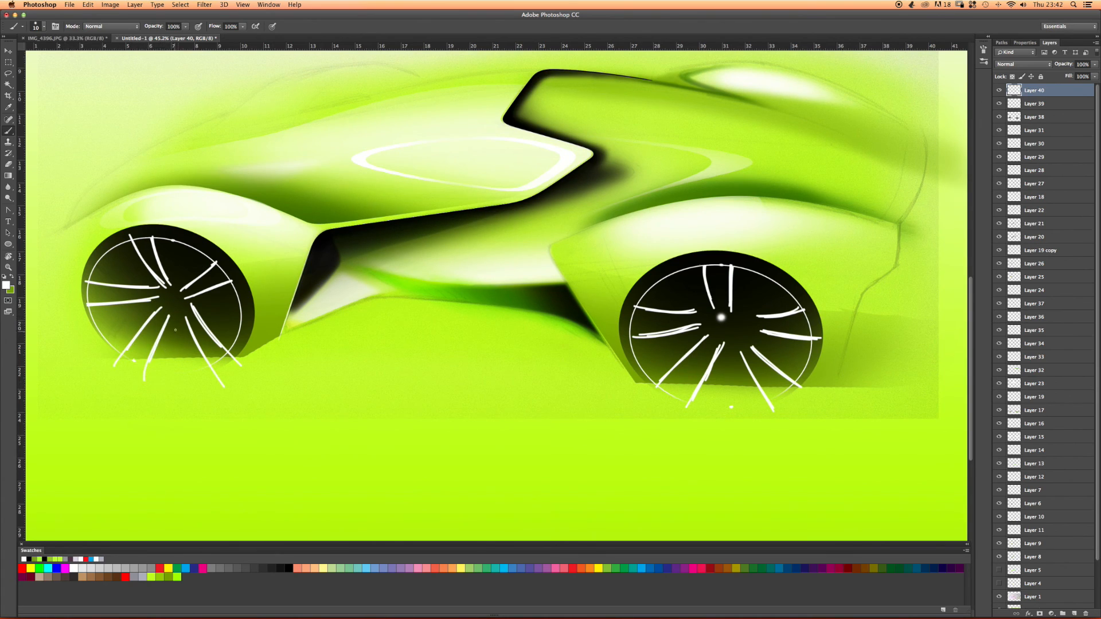
Fade the inner ends of the front wheel's spokes around the hub with a soft 250 px eraser at 39% opacity and 48% flow.
key("e")
right_click(168, 302)
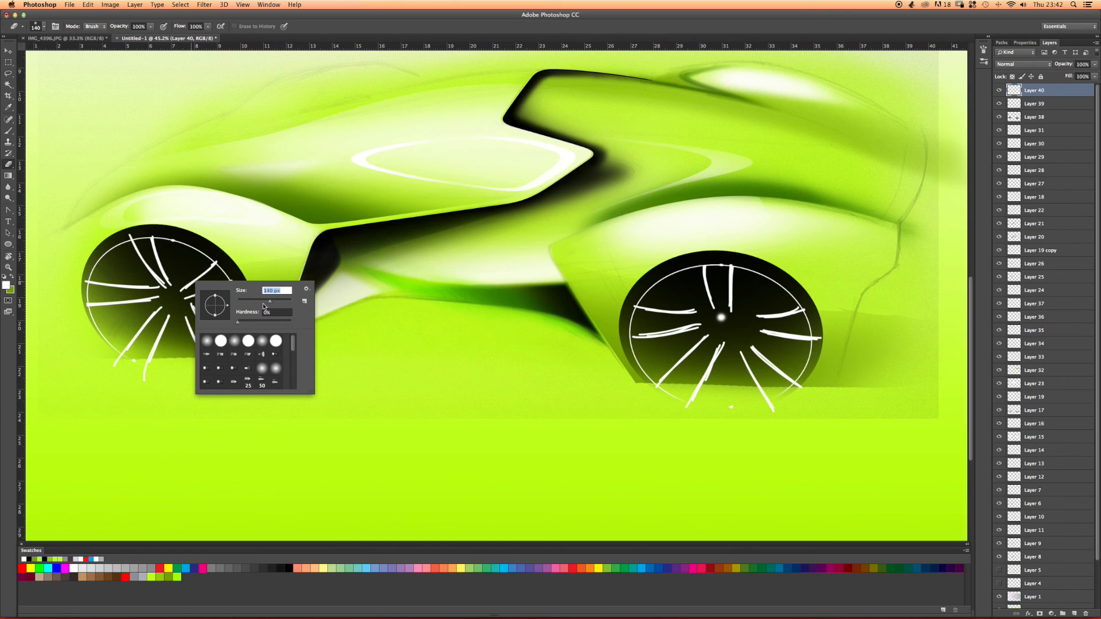
type("250")
key("Return")
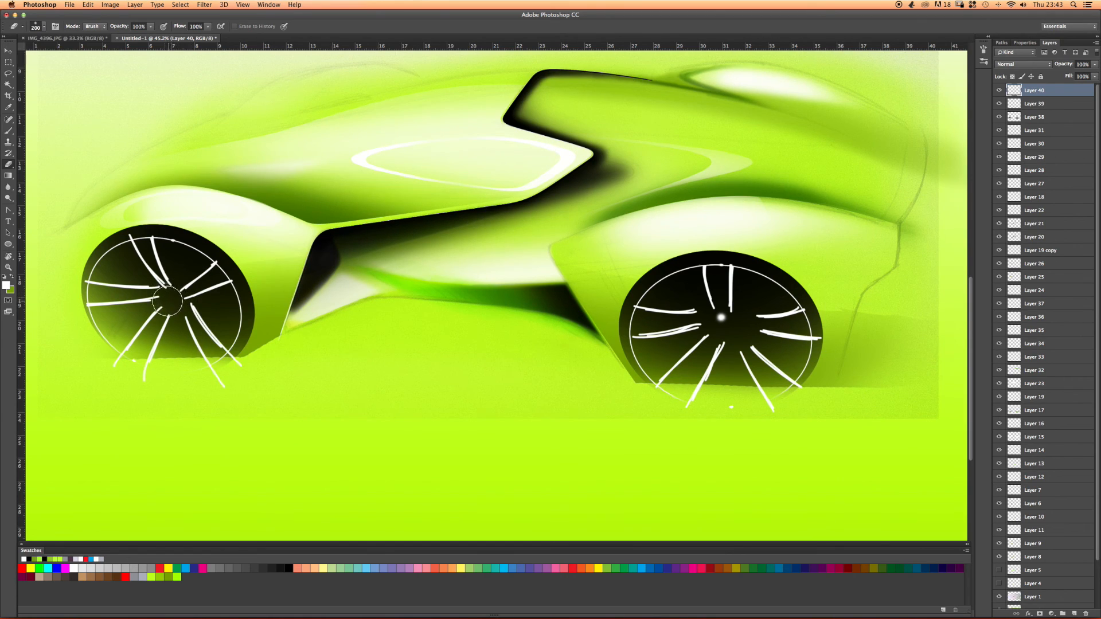
left_click(167, 292)
left_click(151, 27)
left_click_drag(151, 35, 126, 38)
left_click(209, 28)
left_click_drag(210, 36, 188, 37)
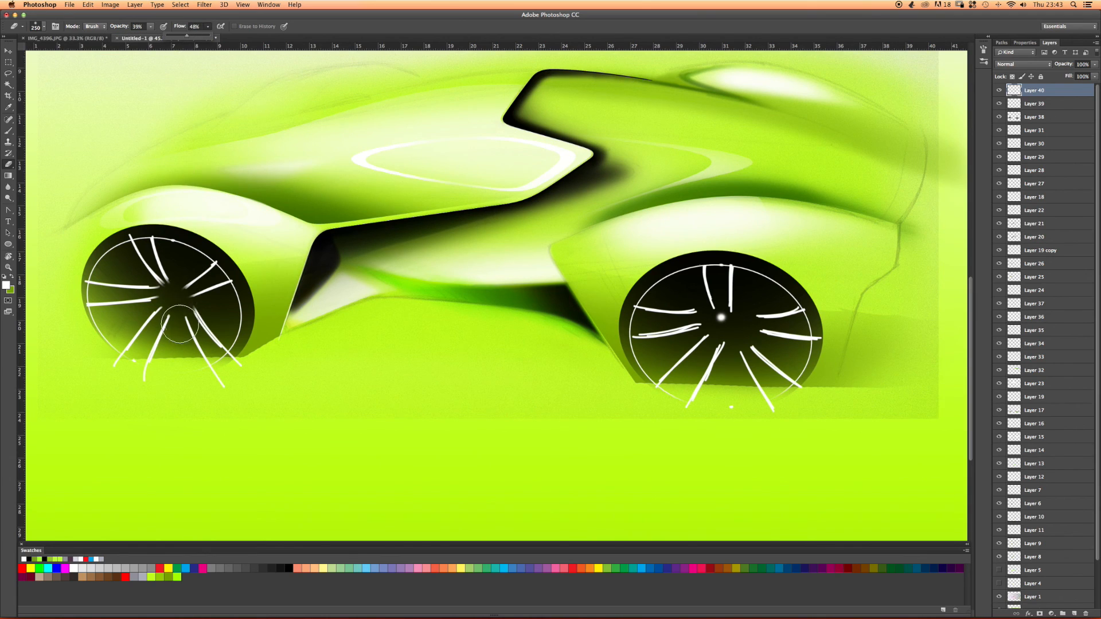
mouse_move(143, 297)
left_mouse_down()
mouse_move(158, 325)
mouse_move(144, 305)
mouse_move(161, 286)
mouse_move(172, 315)
mouse_move(159, 309)
left_mouse_up()
Enlarge the soft eraser and fade the rear wheel's hub dot and the inner ends of its spokes.
key("bracketright")
key("bracketright")
key("bracketright")
key("bracketright")
key("bracketright")
key("bracketleft")
key("bracketleft")
key("bracketleft")
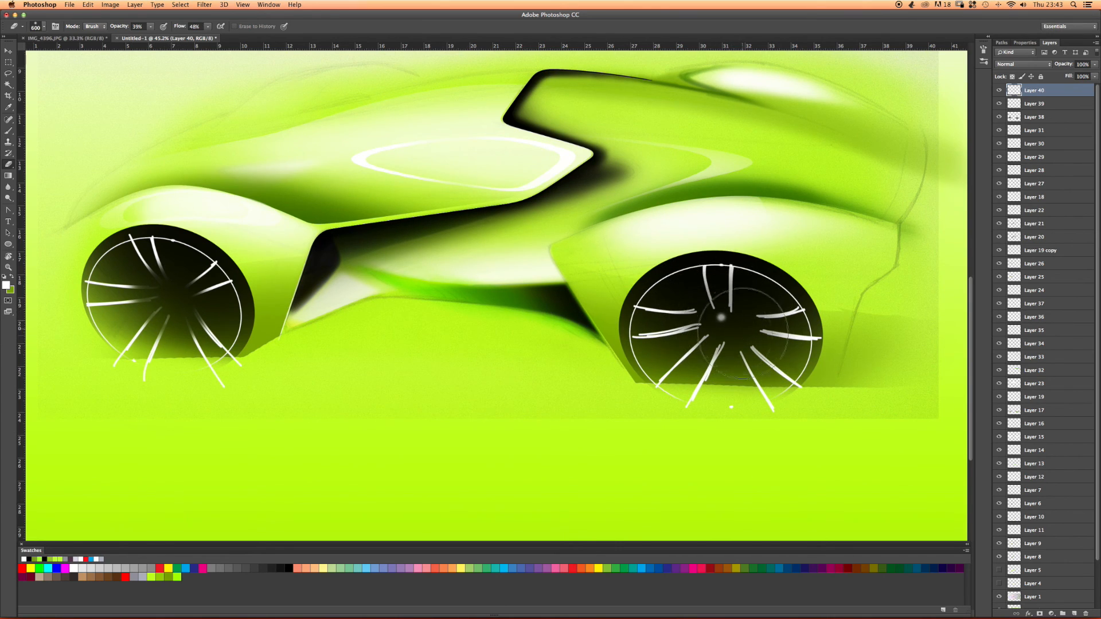
mouse_move(709, 313)
left_mouse_down()
mouse_move(758, 333)
mouse_move(716, 339)
mouse_move(698, 327)
mouse_move(699, 307)
mouse_move(731, 357)
mouse_move(686, 331)
mouse_move(709, 339)
left_mouse_up()
key("z")
mouse_move(344, 263)
left_mouse_down()
mouse_move(326, 265)
mouse_move(356, 268)
left_mouse_up()
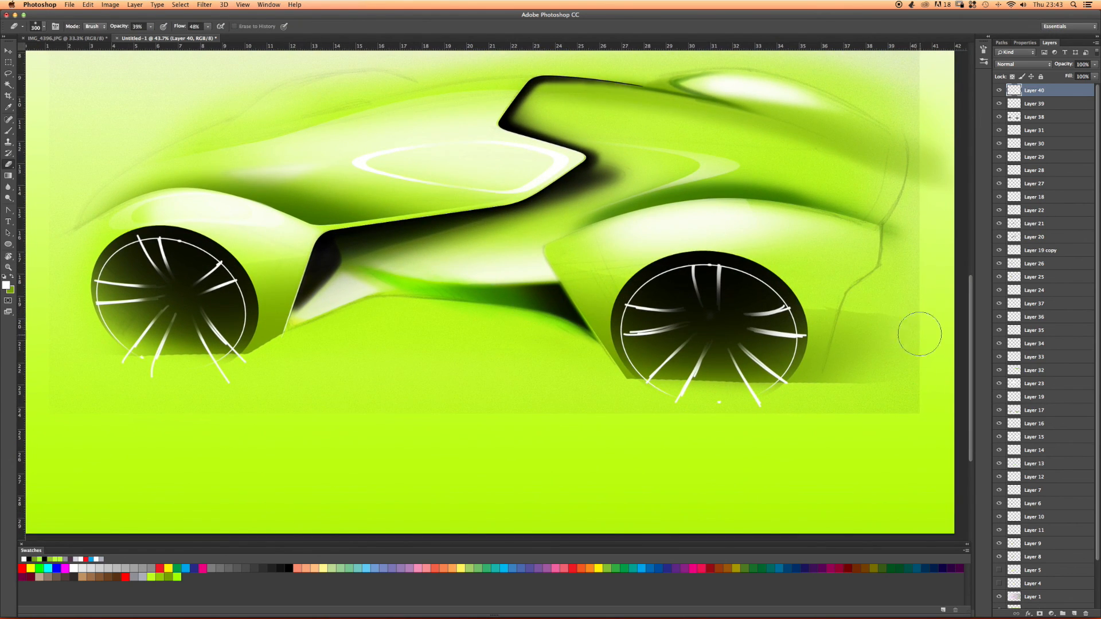
Load Path 7, the two wheel outlines, as a selection and add a new layer directly above Layer 39.
left_click(1001, 42)
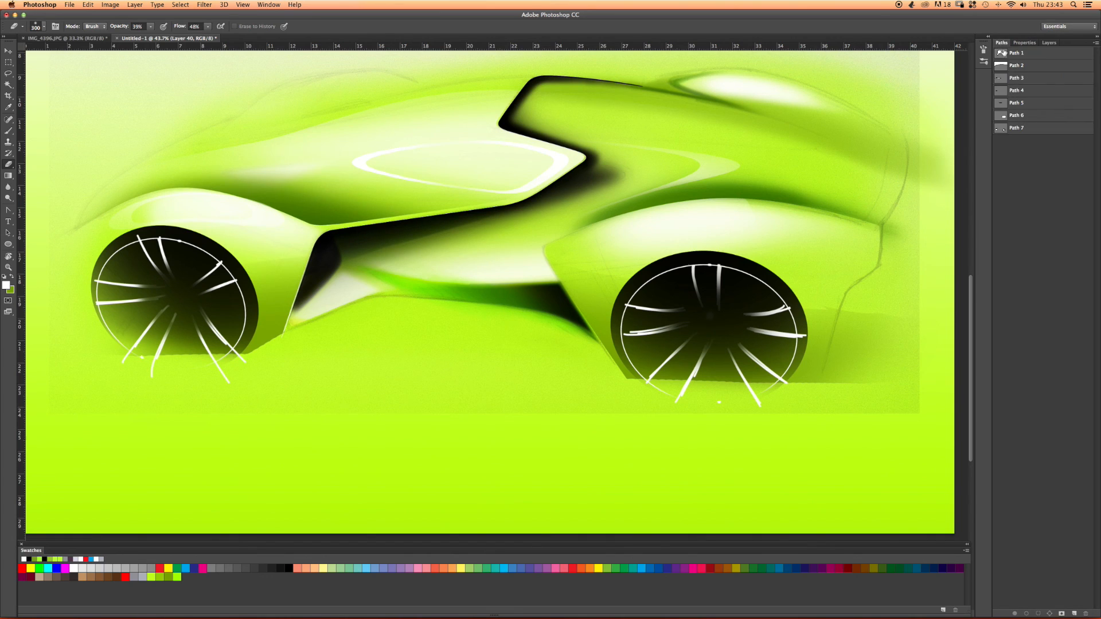
left_click(1005, 127)
key("a")
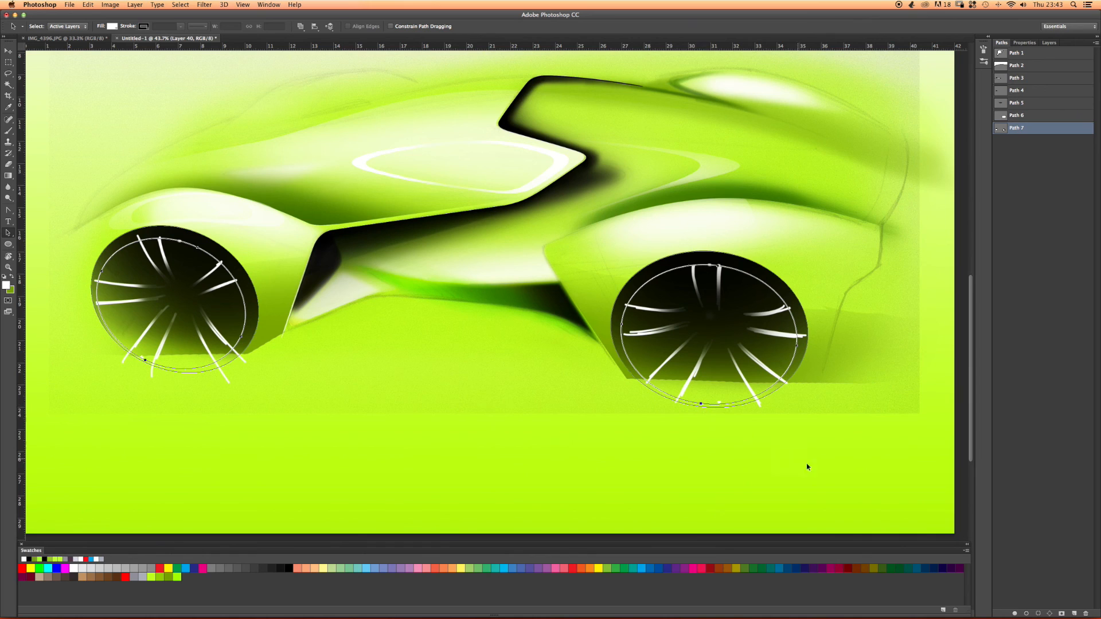
left_click(1038, 614)
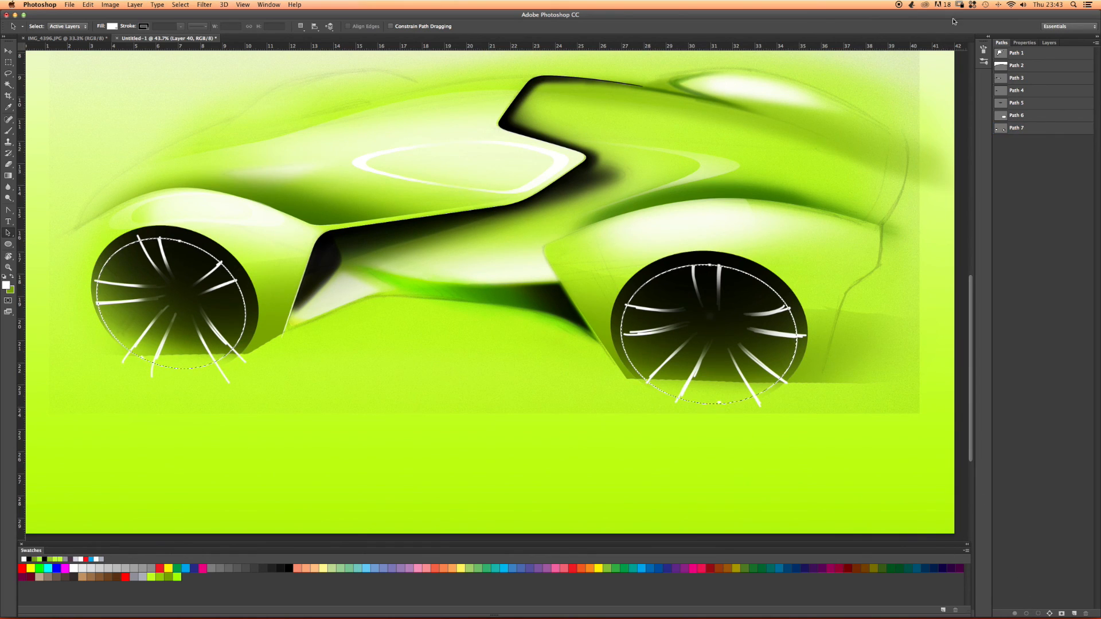
left_click(1048, 43)
left_click(1032, 104)
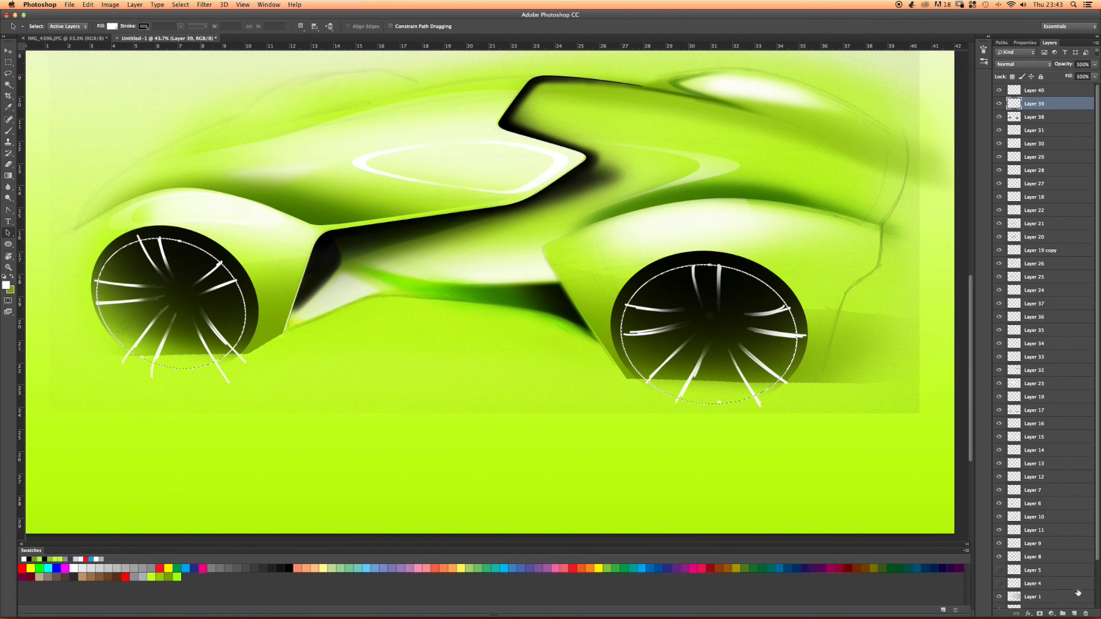
left_click(1075, 613)
Paint a soft white glow along the lower inside edges of both selected wheels with a 400 px, 0% hardness brush at 45% opacity, then deselect.
key("b")
key("bracketright")
key("bracketright")
key("bracketright")
key("bracketright")
key("bracketright")
key("bracketright")
key("bracketright")
key("bracketright")
key("bracketright")
key("bracketright")
key("bracketright")
key("bracketright")
right_click(104, 296)
left_click(150, 335)
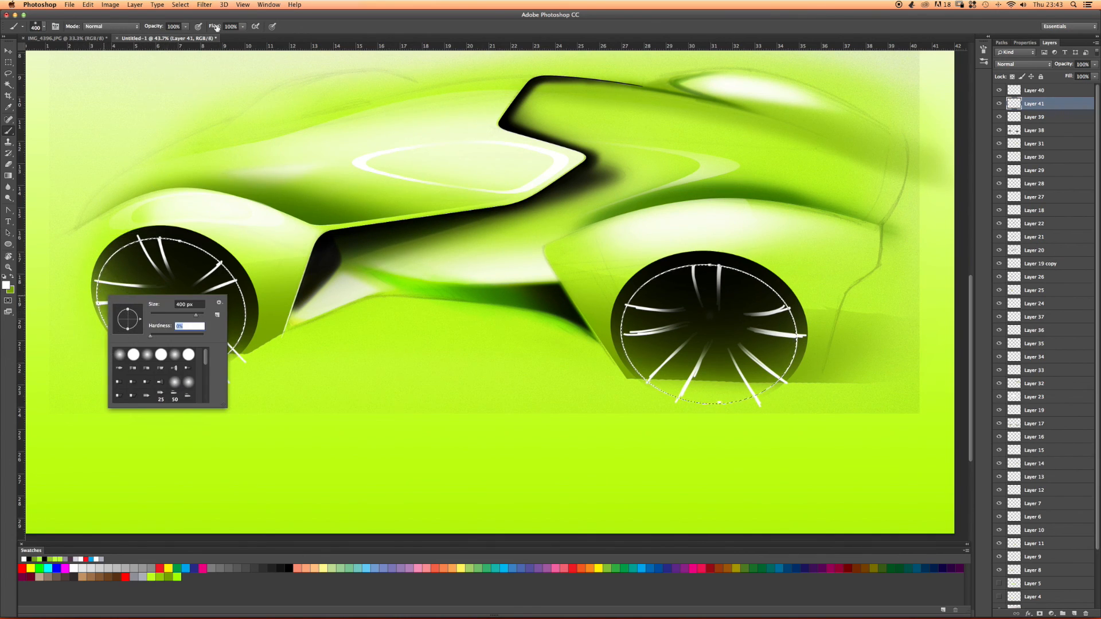
left_click(185, 27)
left_click(165, 37)
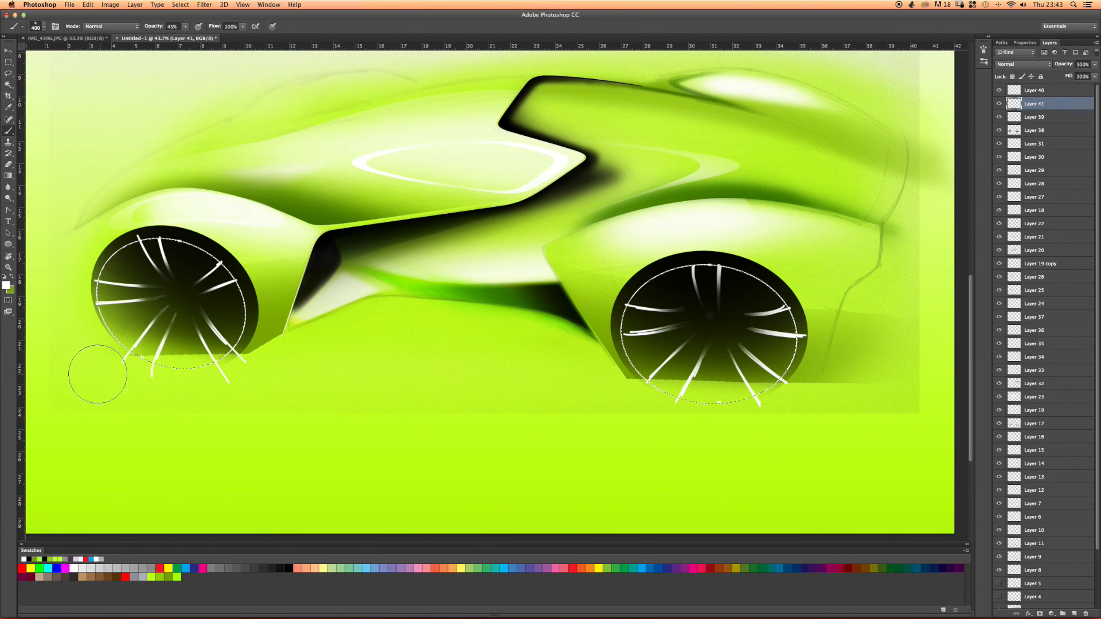
left_click_drag(109, 367, 245, 325)
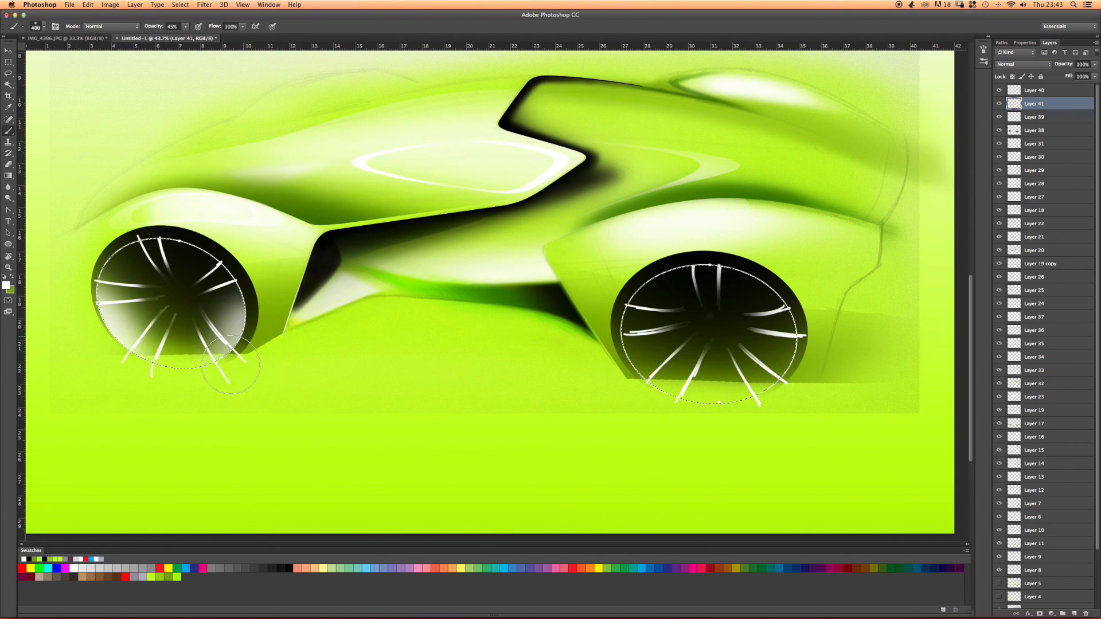
left_click_drag(584, 365, 637, 392)
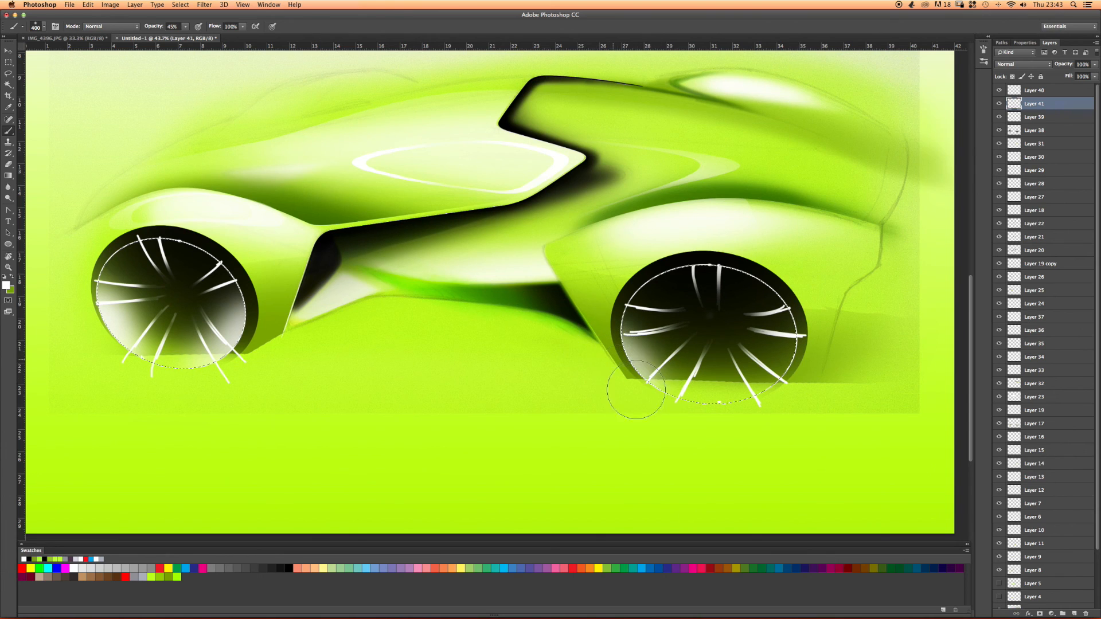
left_click_drag(713, 420, 764, 396)
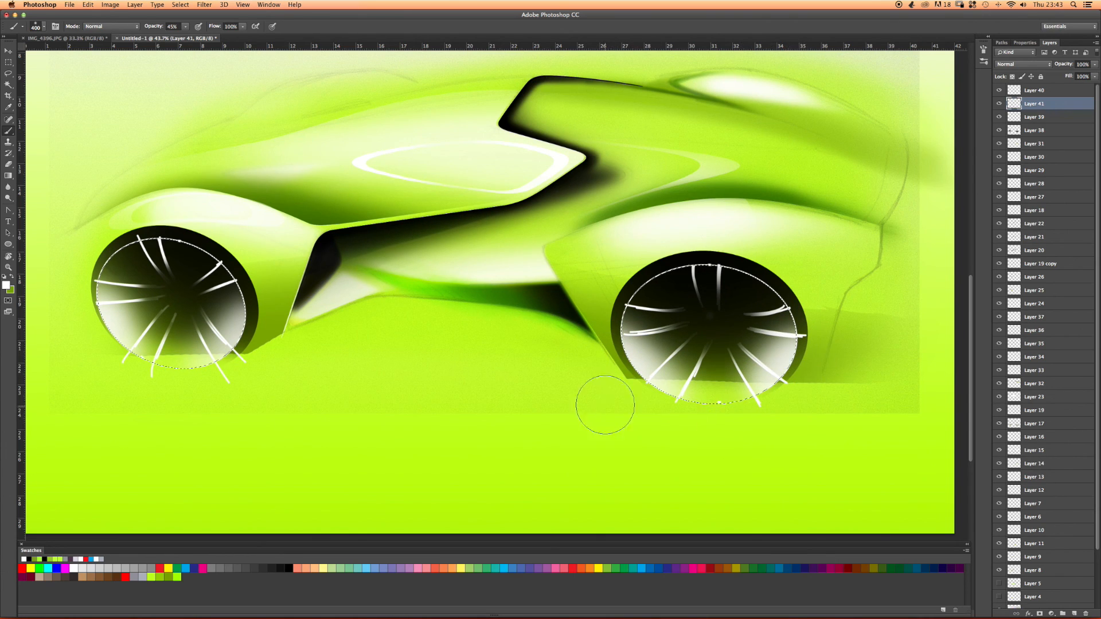
key("super+d")
Reduce the opacity of the wheel glow on Layer 41 to 37%.
key("e")
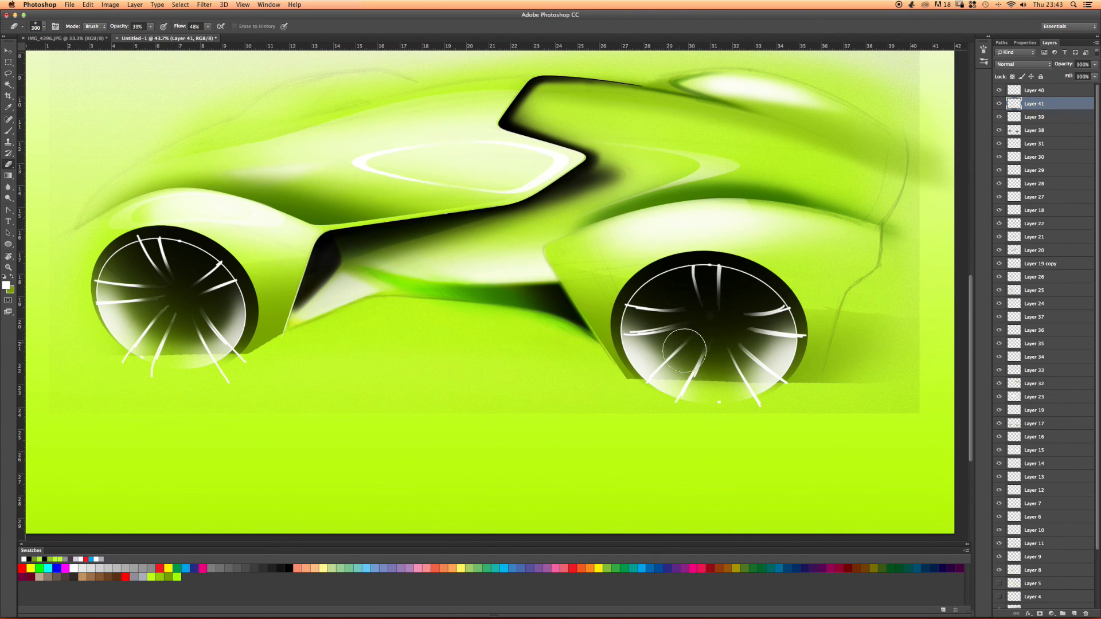
scroll(447, 312, "down", 2)
left_click(1092, 64)
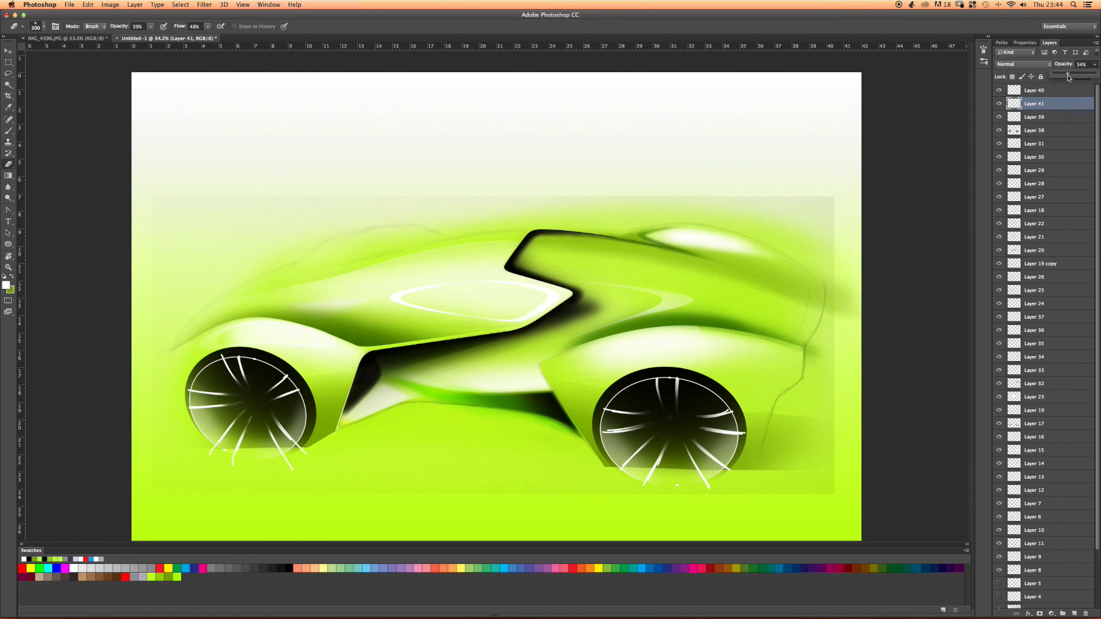
left_click_drag(1068, 77, 1070, 77)
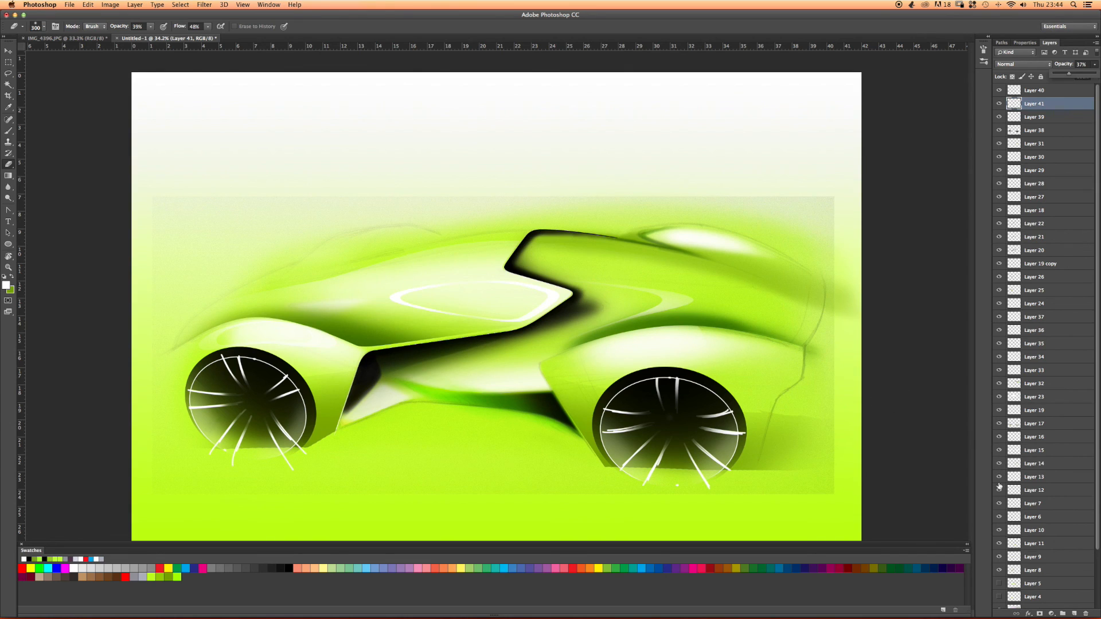
Add a new layer and place it above Layer 40 at the top of the layer stack.
left_click(1075, 614)
left_click(1075, 613)
left_click_drag(1027, 104, 1026, 87)
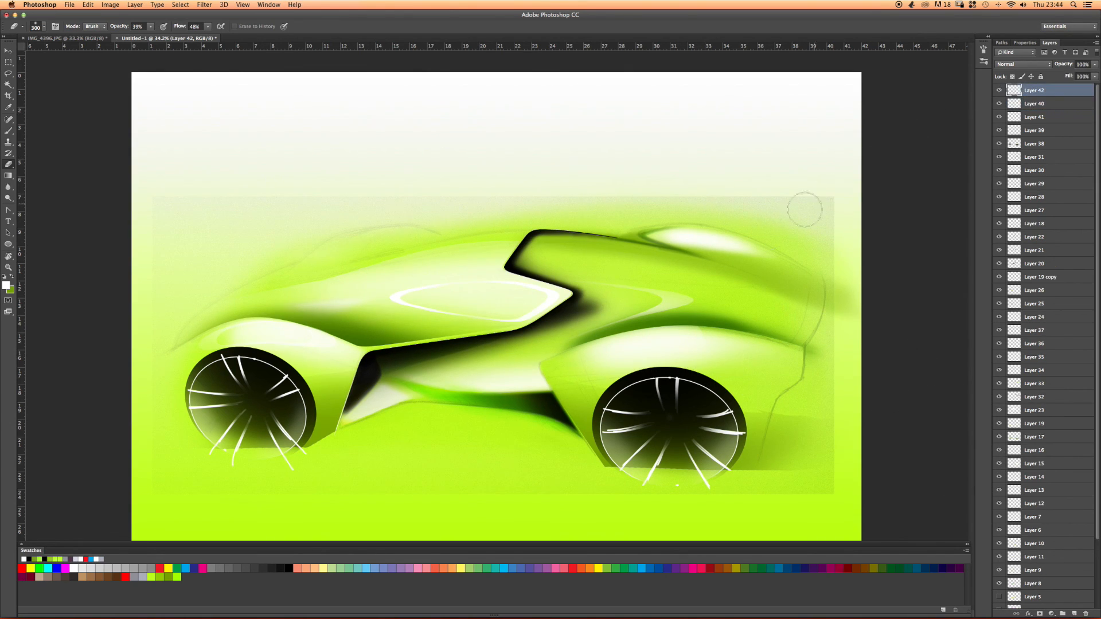
Brush soft white strokes over the right-hand and upper spokes of the rear wheel with a 45 px brush at 45% opacity.
key("b")
key("bracketleft")
key("bracketleft")
key("bracketleft")
key("bracketleft")
key("bracketleft")
key("bracketleft")
key("bracketleft")
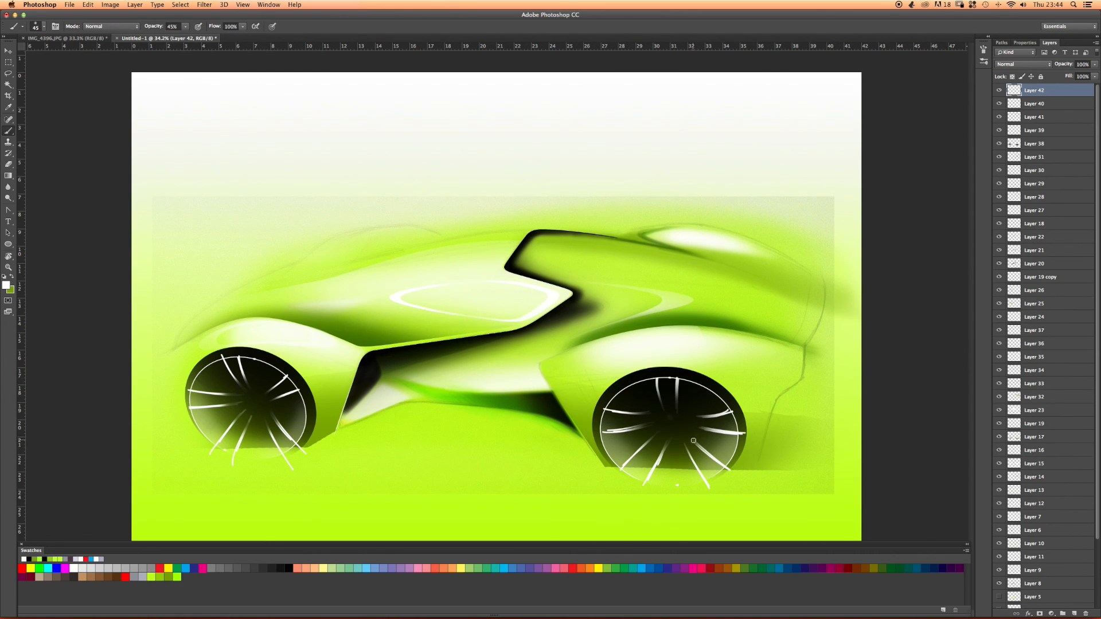
mouse_move(694, 441)
left_mouse_down()
mouse_move(724, 468)
mouse_move(716, 429)
mouse_move(735, 435)
mouse_move(704, 430)
left_mouse_up()
mouse_move(742, 436)
left_mouse_down()
mouse_move(703, 430)
mouse_move(699, 417)
left_mouse_up()
left_click_drag(732, 412, 699, 417)
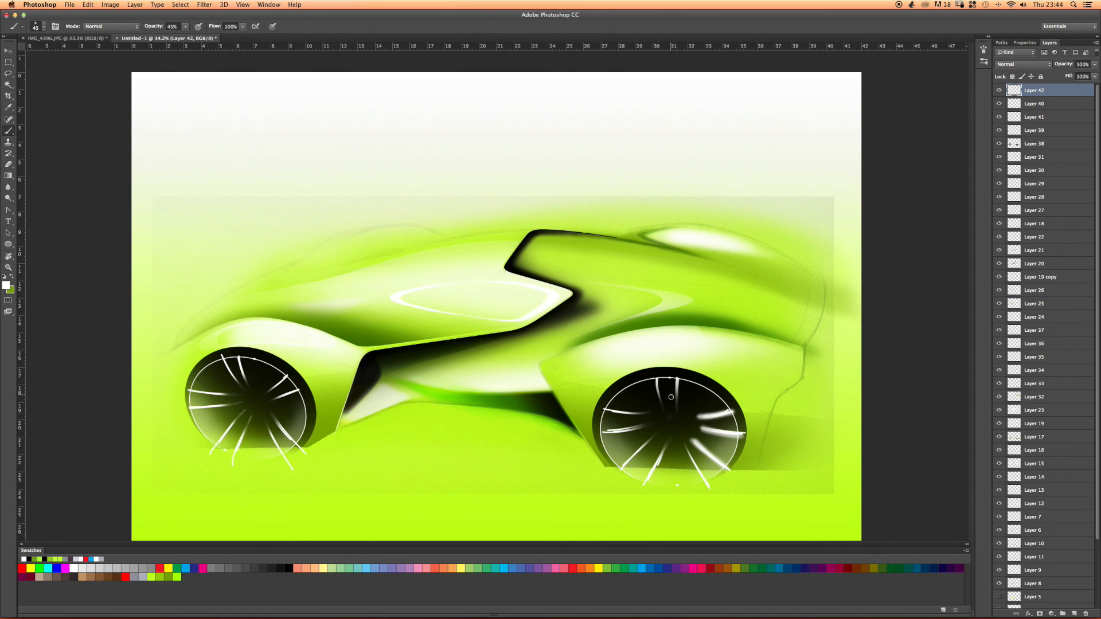
left_click_drag(681, 381, 677, 403)
mouse_move(680, 380)
left_mouse_down()
mouse_move(677, 413)
mouse_move(665, 400)
mouse_move(669, 420)
left_mouse_up()
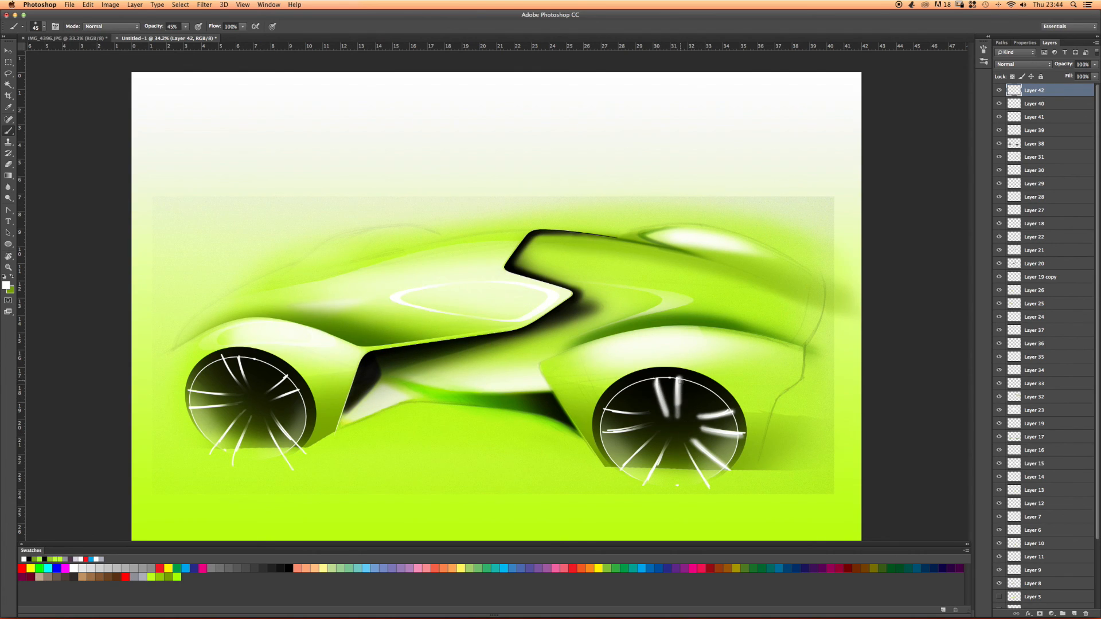
mouse_move(680, 382)
left_mouse_down()
mouse_move(678, 407)
mouse_move(666, 411)
left_mouse_up()
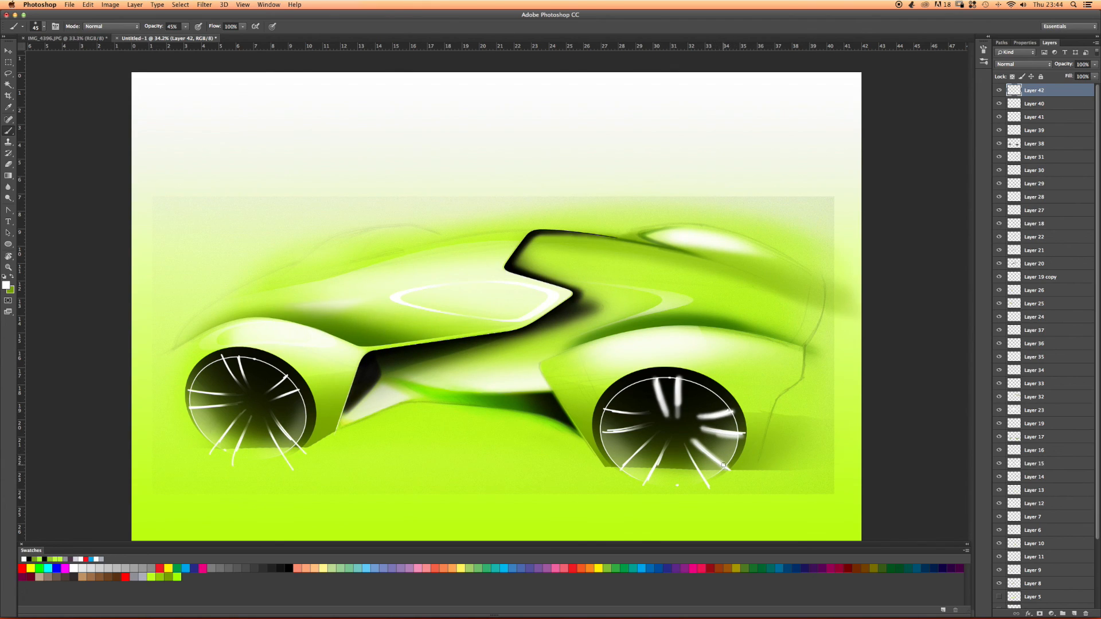
Brush the same soft white strokes over the lower and left-hand spokes of the rear wheel.
left_click_drag(685, 447, 705, 484)
mouse_move(687, 451)
left_mouse_down()
mouse_move(705, 486)
mouse_move(697, 470)
mouse_move(642, 487)
left_mouse_up()
left_click(656, 431)
left_click_drag(654, 434, 621, 471)
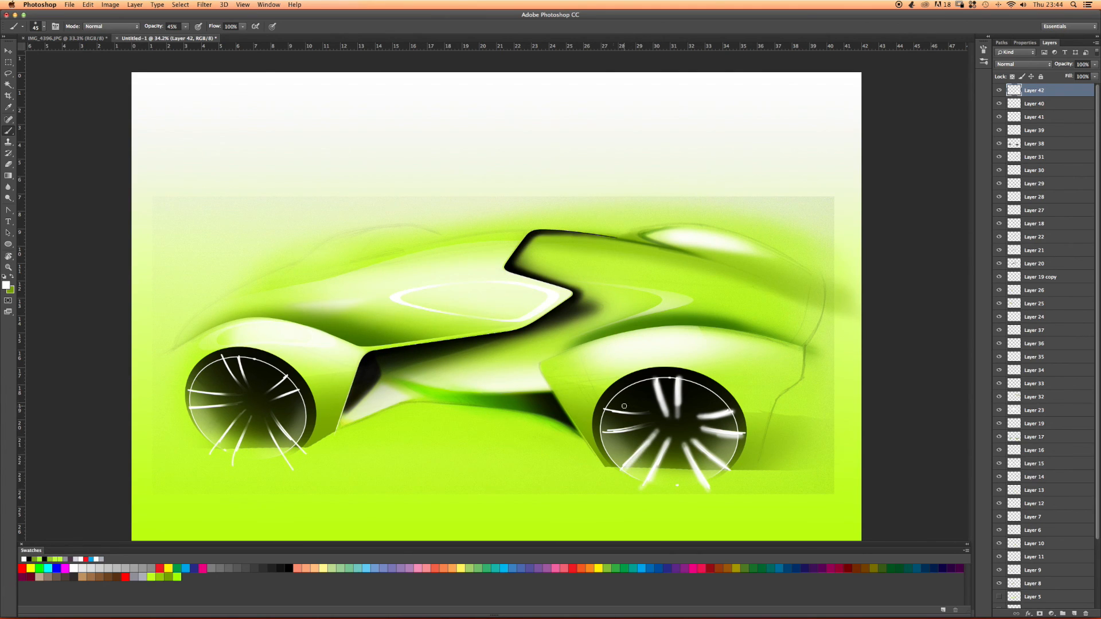
mouse_move(630, 431)
left_mouse_down()
mouse_move(587, 427)
mouse_move(600, 413)
left_mouse_up()
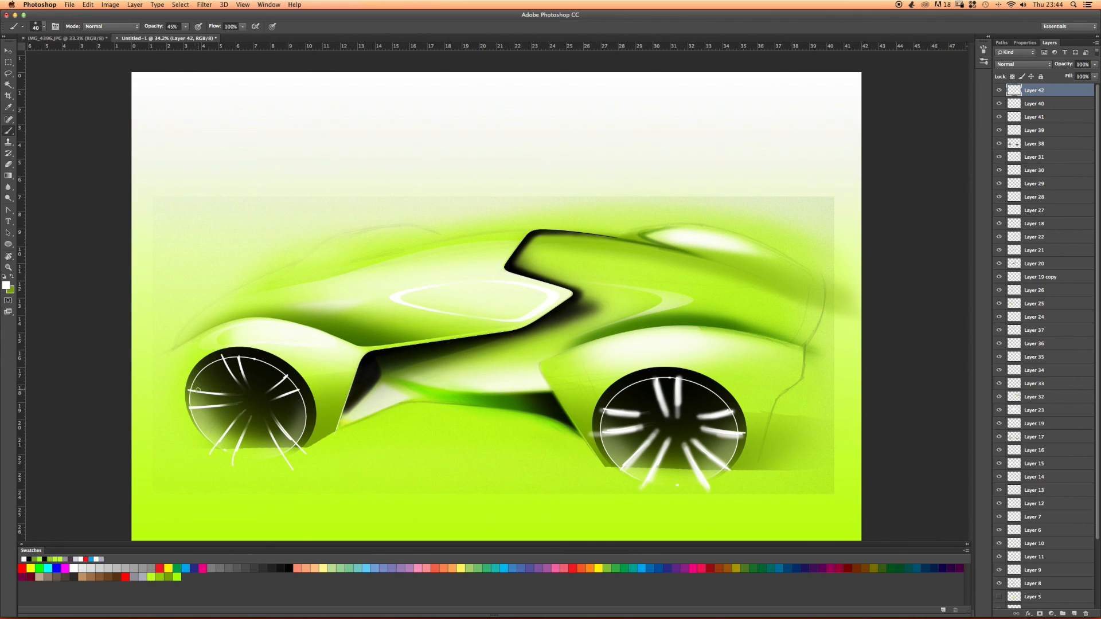
Brush soft white strokes over the front wheel's spokes and fade the strokes around both hubs with the 300 px eraser.
mouse_move(226, 393)
left_mouse_down()
mouse_move(193, 407)
mouse_move(231, 405)
left_mouse_up()
mouse_move(225, 359)
left_mouse_down()
mouse_move(253, 397)
mouse_move(290, 377)
mouse_move(299, 388)
mouse_move(297, 446)
mouse_move(238, 449)
mouse_move(226, 432)
left_mouse_up()
key("e")
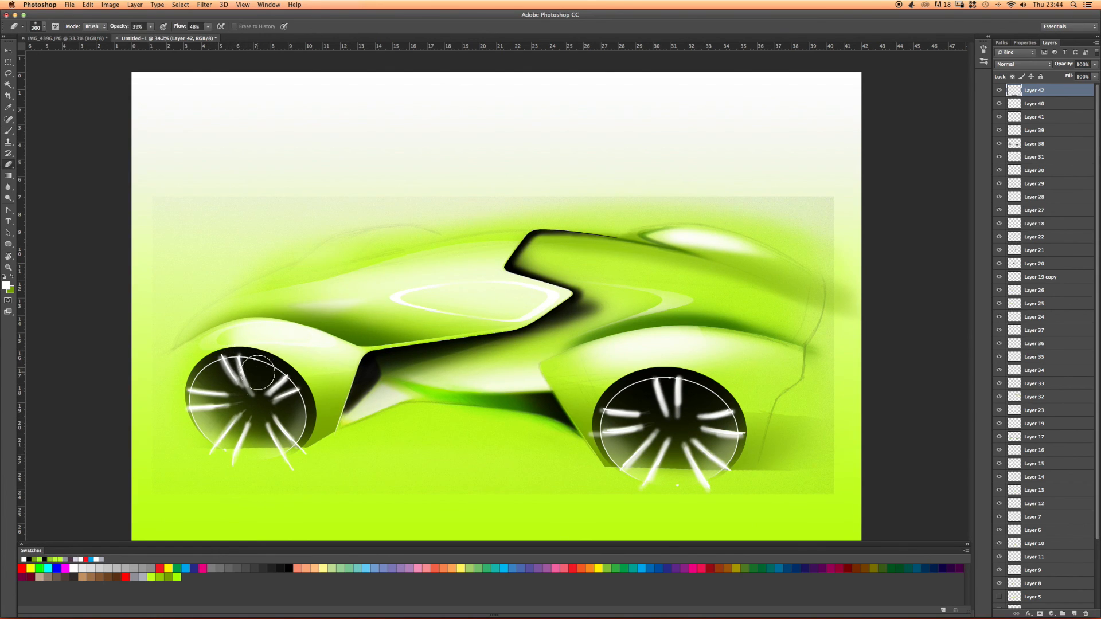
mouse_move(275, 403)
left_mouse_down()
mouse_move(247, 413)
mouse_move(246, 388)
mouse_move(266, 396)
mouse_move(265, 413)
mouse_move(244, 384)
left_mouse_up()
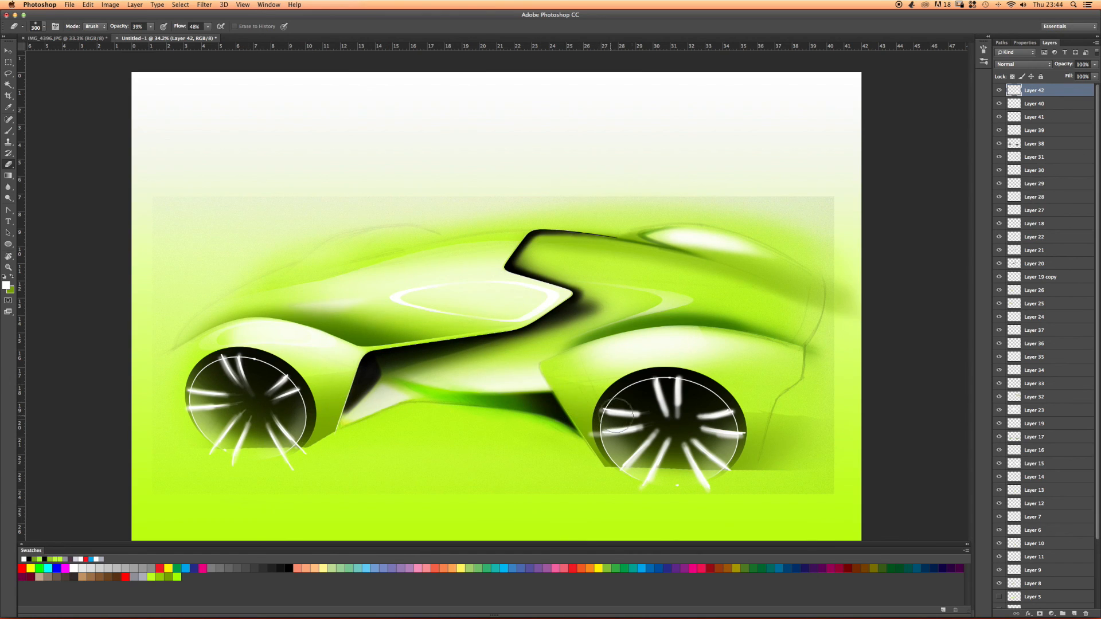
mouse_move(705, 425)
left_mouse_down()
mouse_move(682, 450)
mouse_move(648, 418)
mouse_move(685, 419)
mouse_move(694, 434)
mouse_move(673, 420)
left_mouse_up()
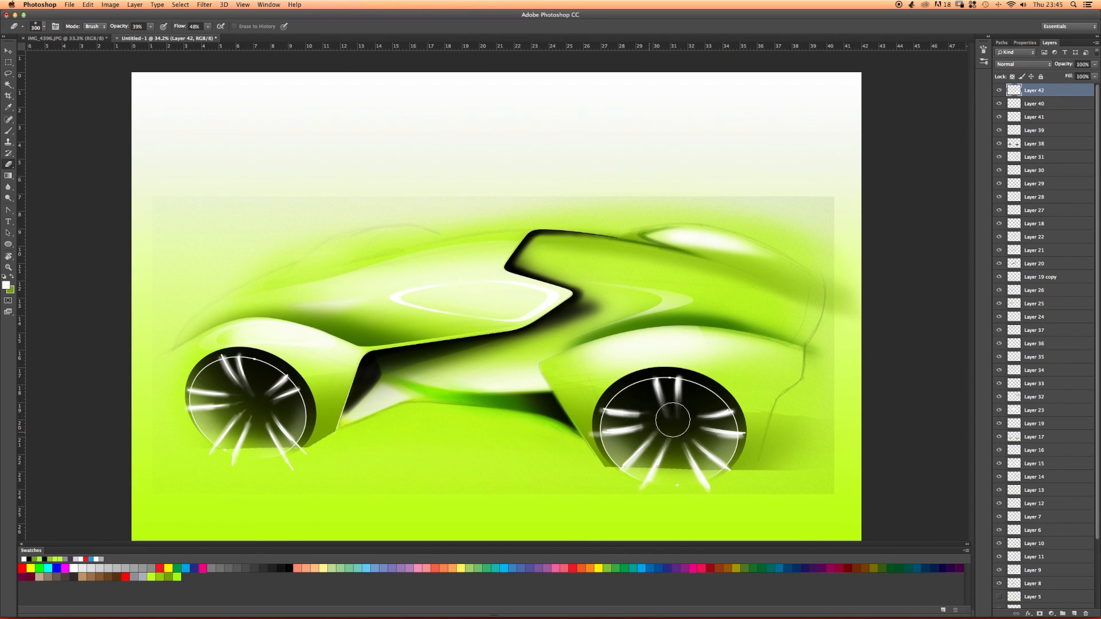
Set the opacity of the soft spoke strokes on Layer 42 to 16%.
left_click(1096, 52)
left_click(1097, 51)
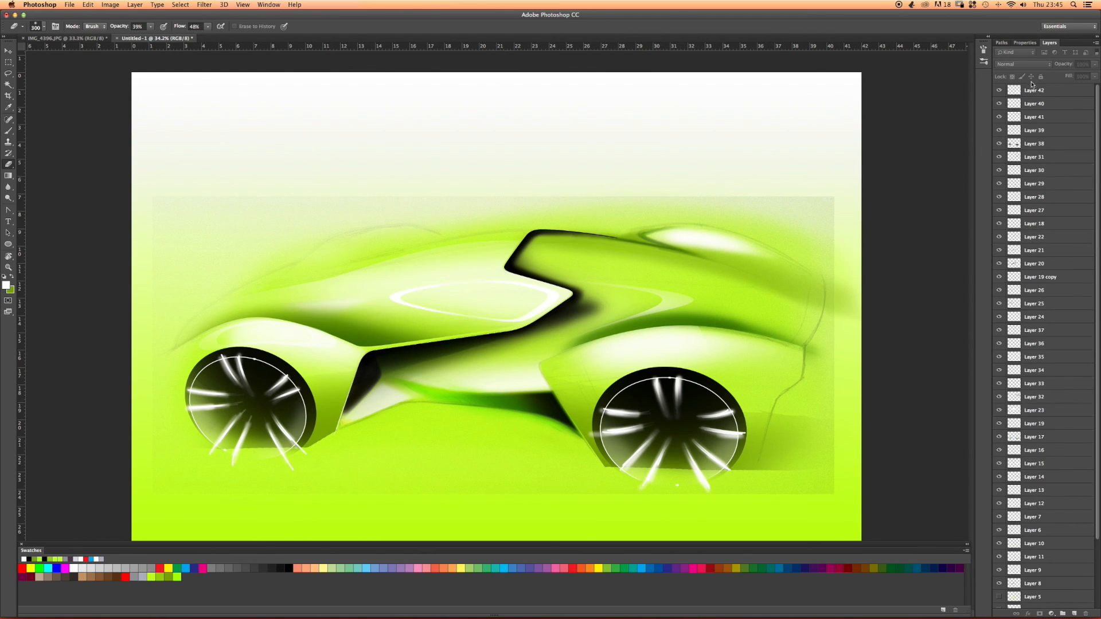
left_click(1034, 90)
left_click(1095, 64)
left_click_drag(1074, 75, 1060, 75)
key("super+space")
left_click_drag(362, 329, 350, 325)
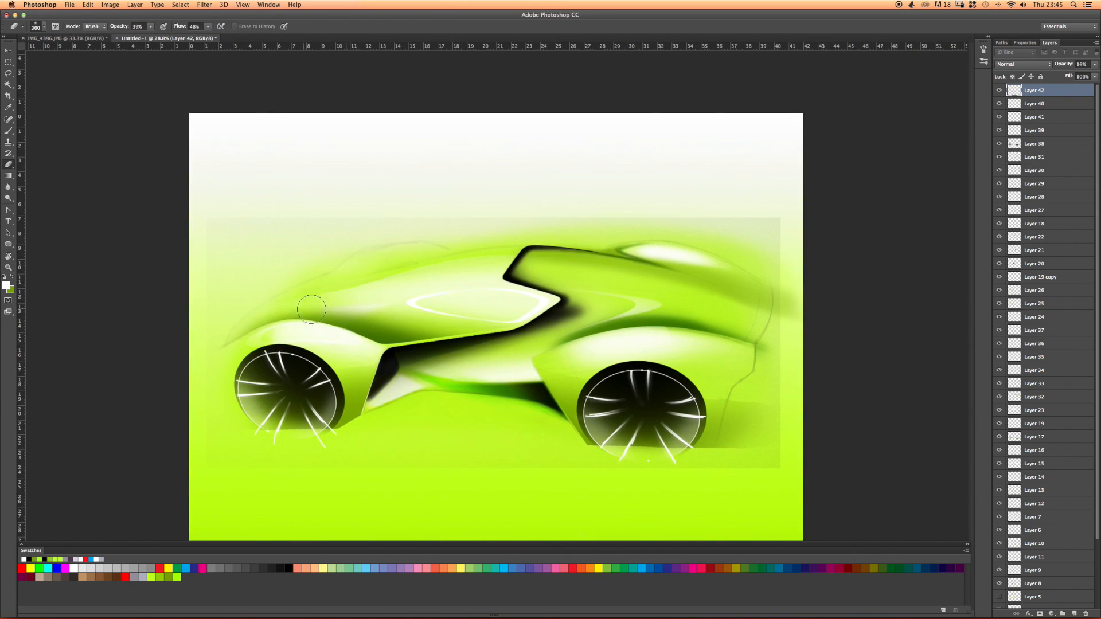
key("b")
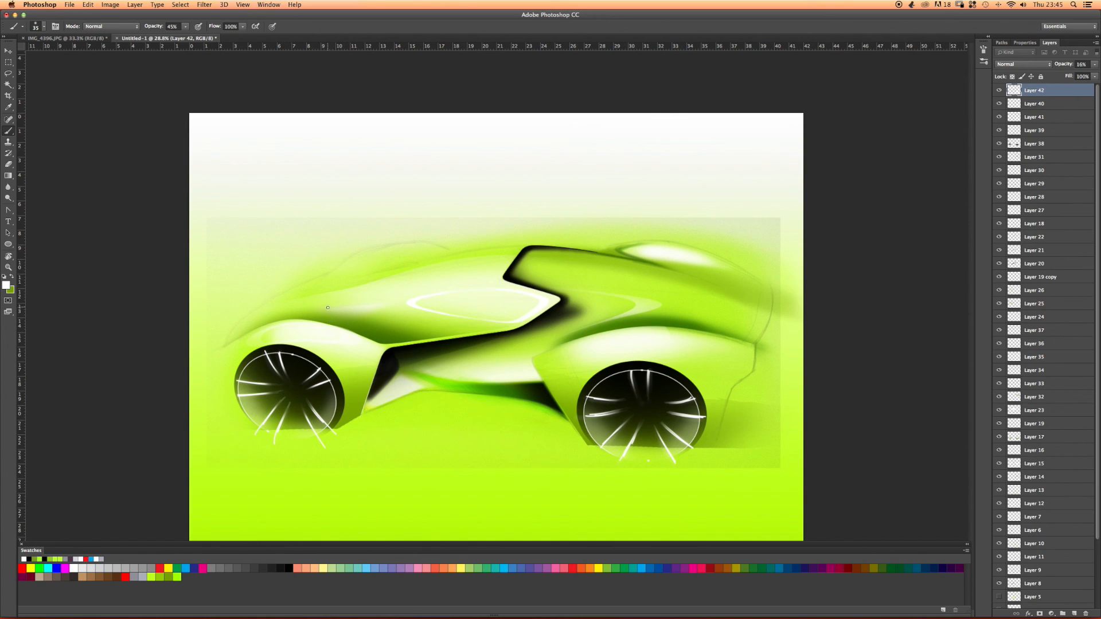
Switch to QuickTime Player, quit it and enter a name for the unsaved screen recording.
key("super+Tab")
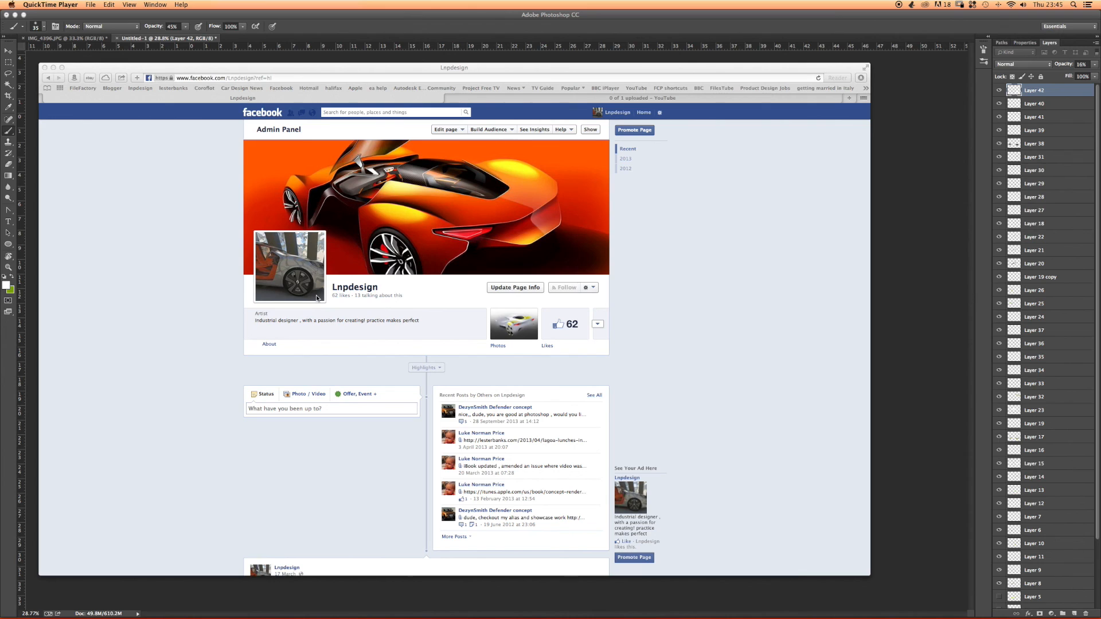
key("super+q")
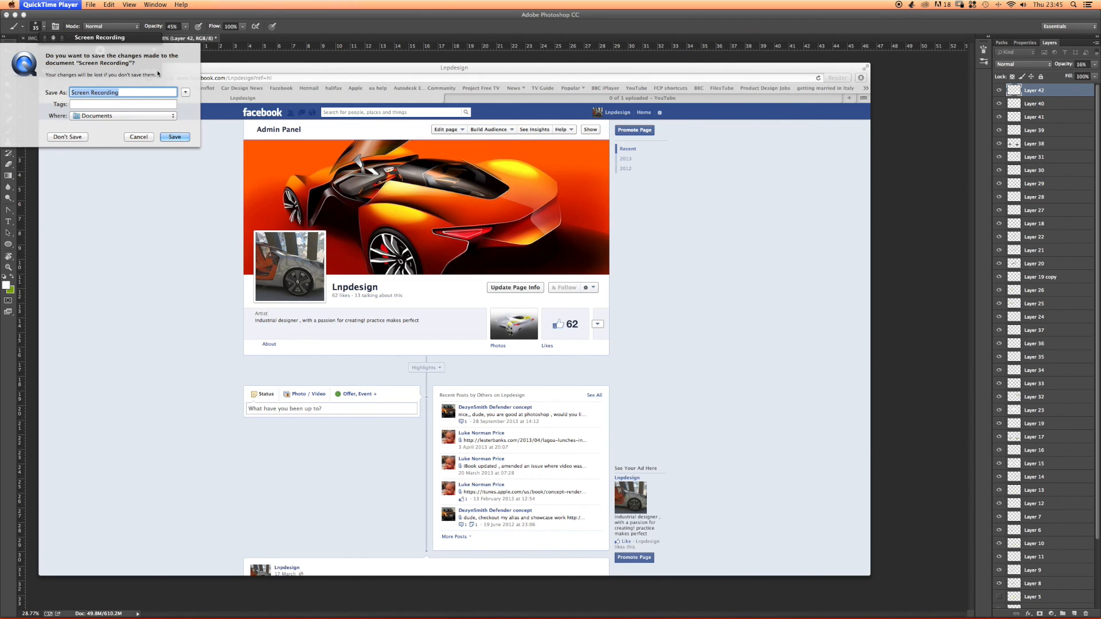
type("Phot")
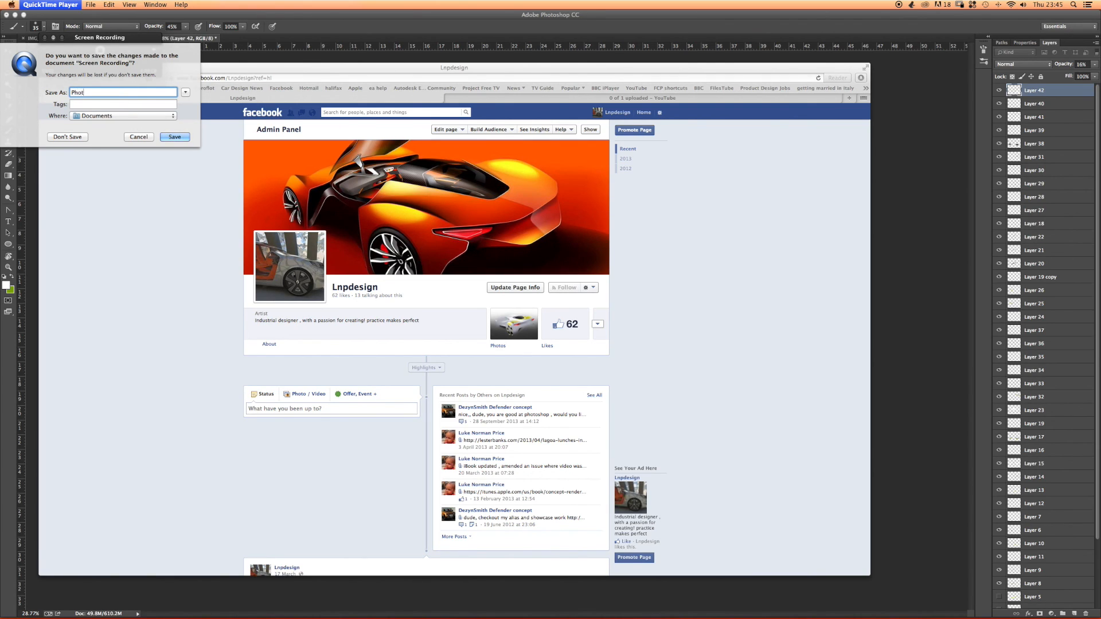